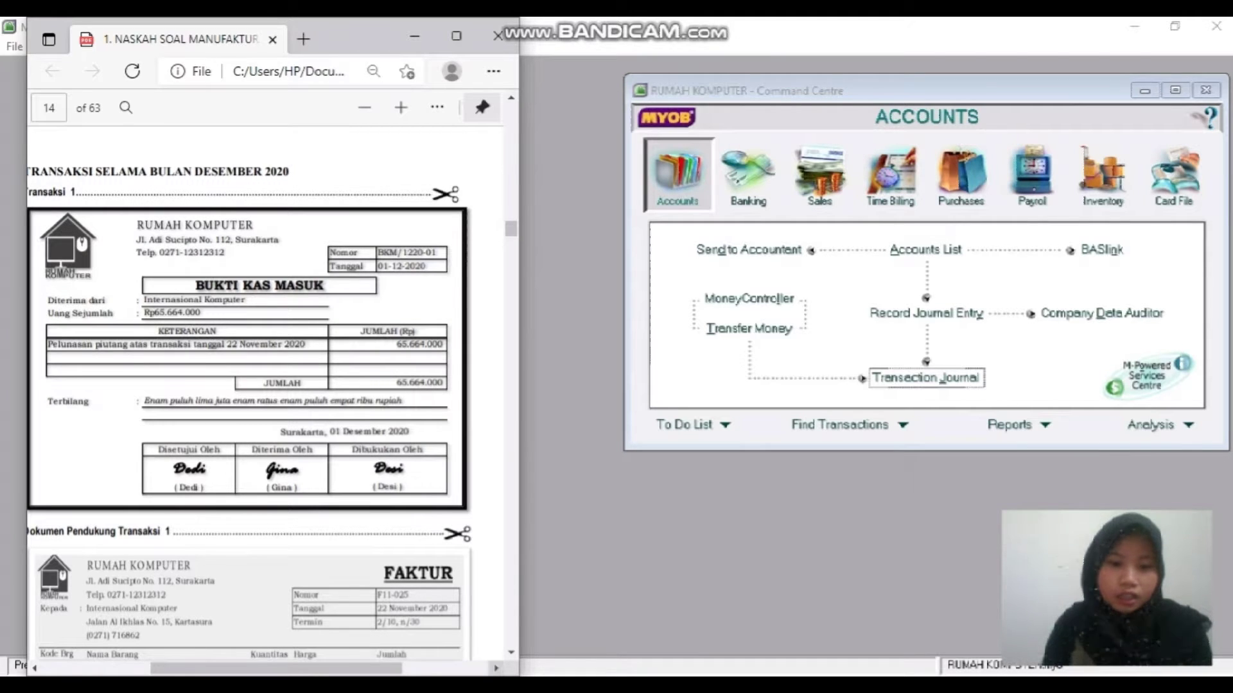
- Review the Transaksi 1 documents, then in MYOB Accounting start a Receive Payments entry for the customer INTERNAL COMPUTER
scroll(510, 652, down, 3)
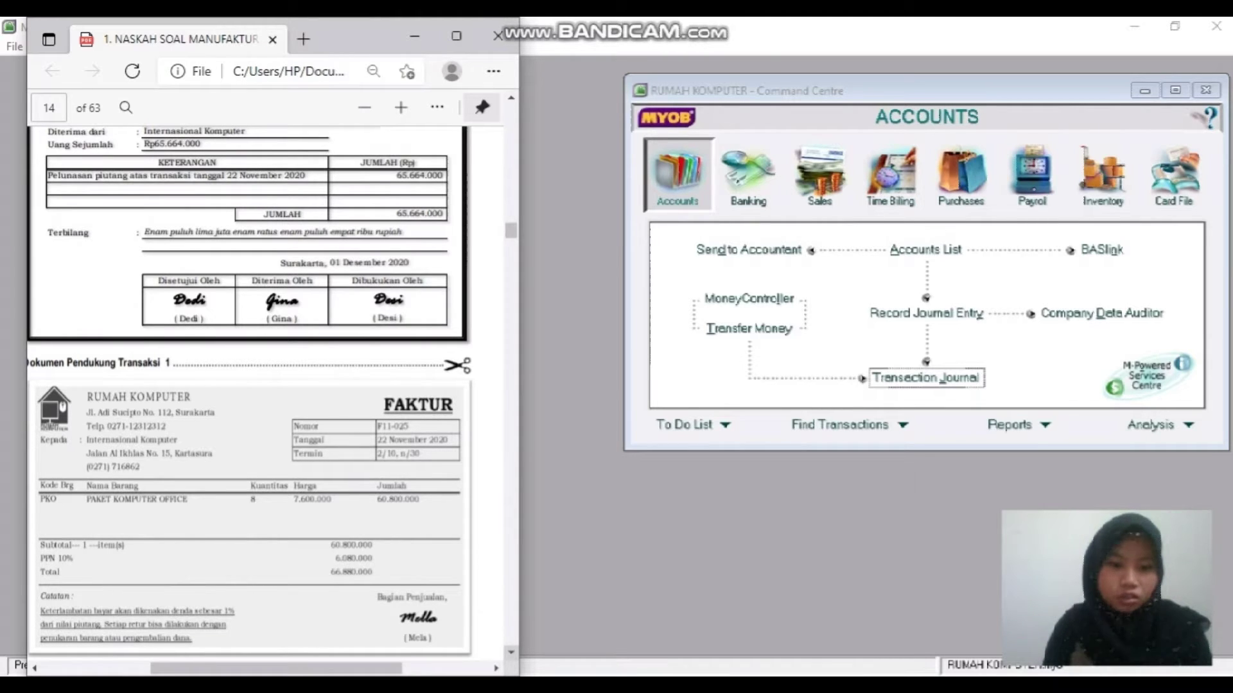
scroll(257, 385, down, 7)
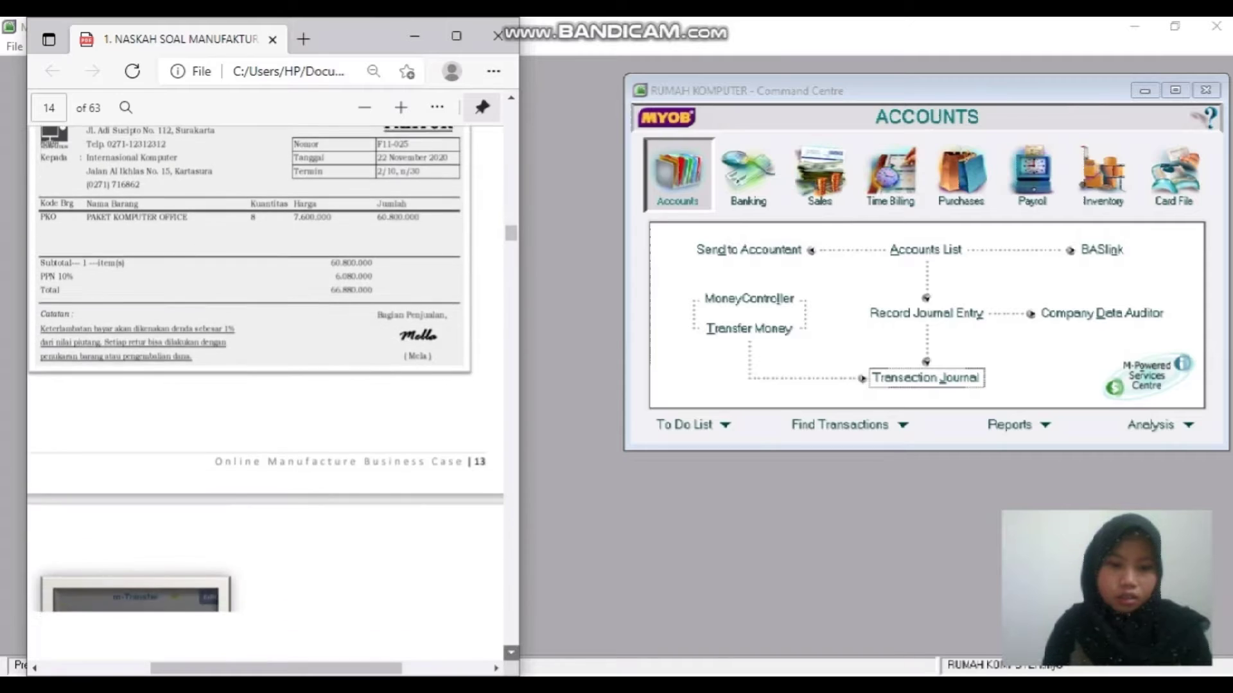
scroll(257, 385, down, 2)
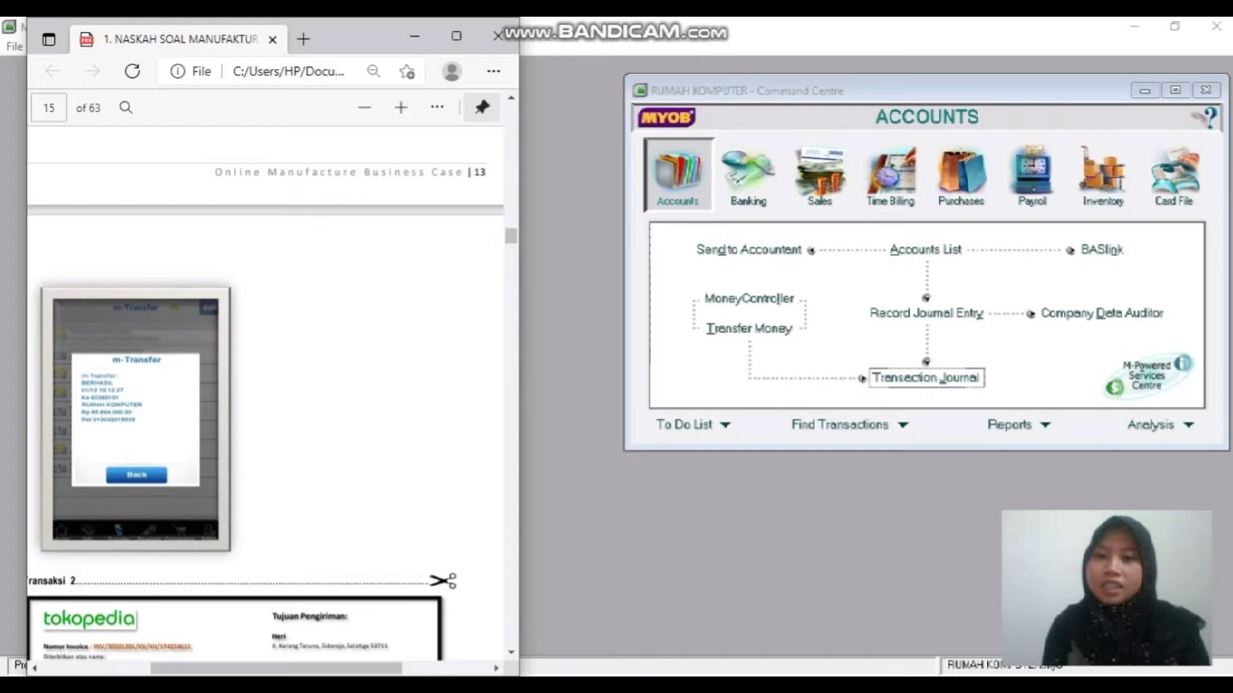
click(820, 177)
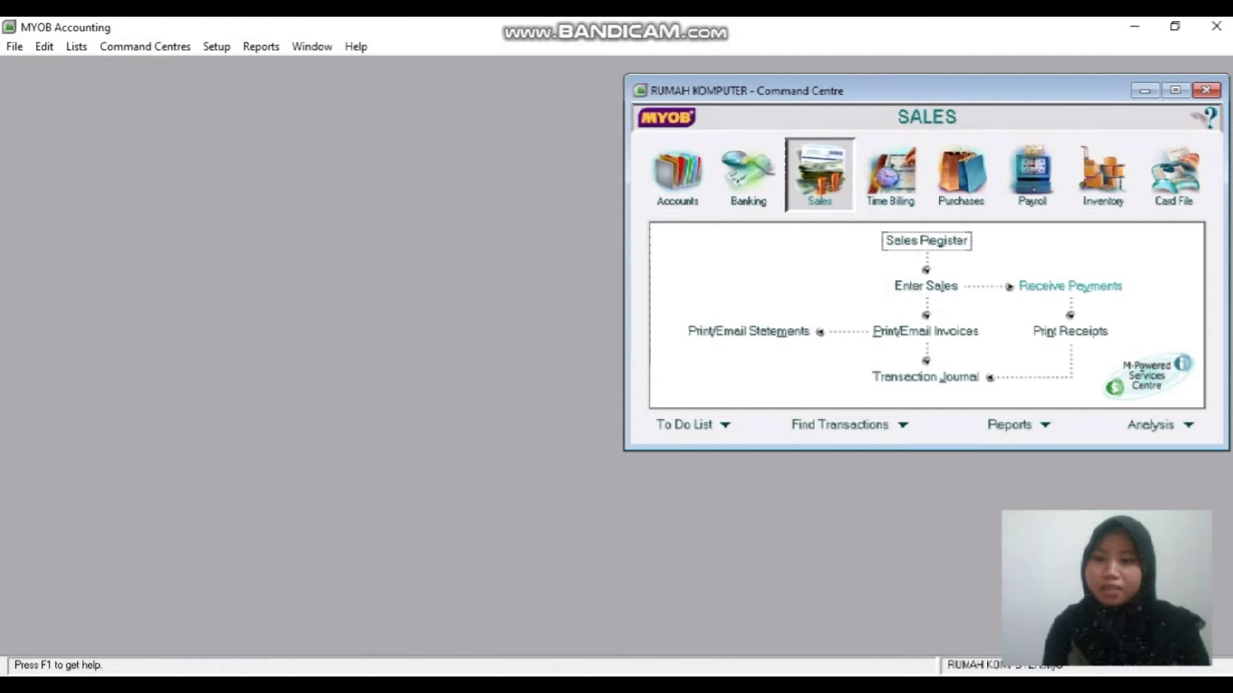
click(1070, 286)
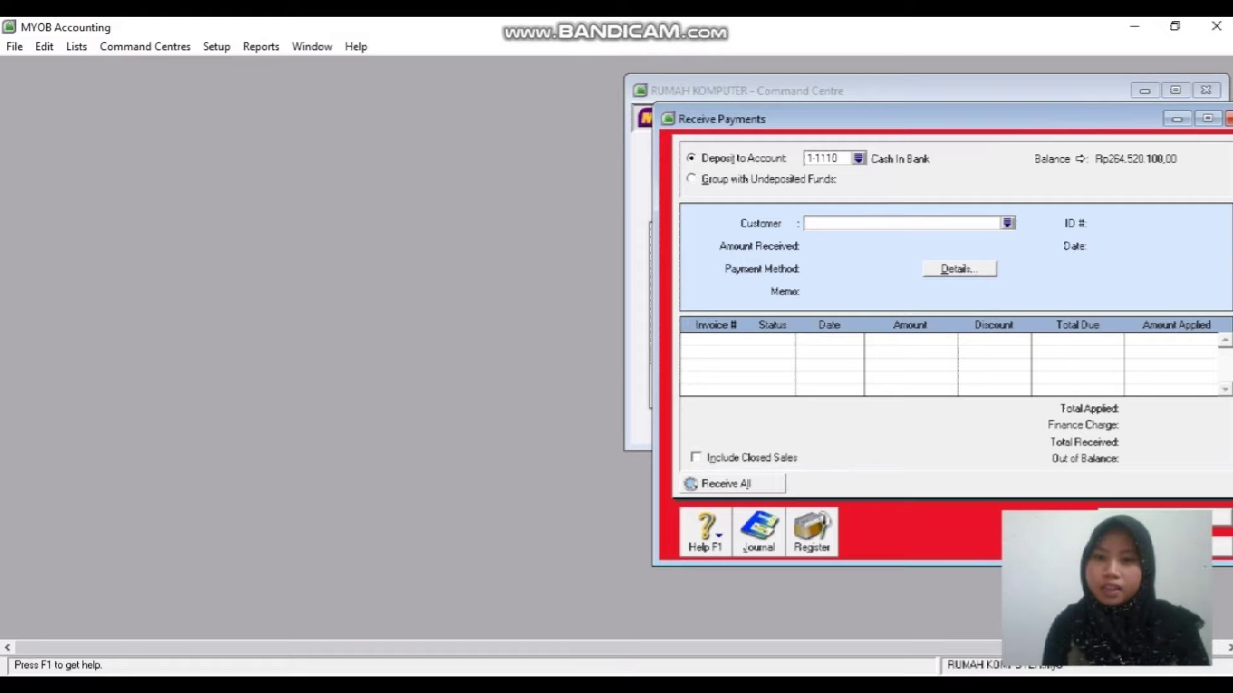
click(1007, 223)
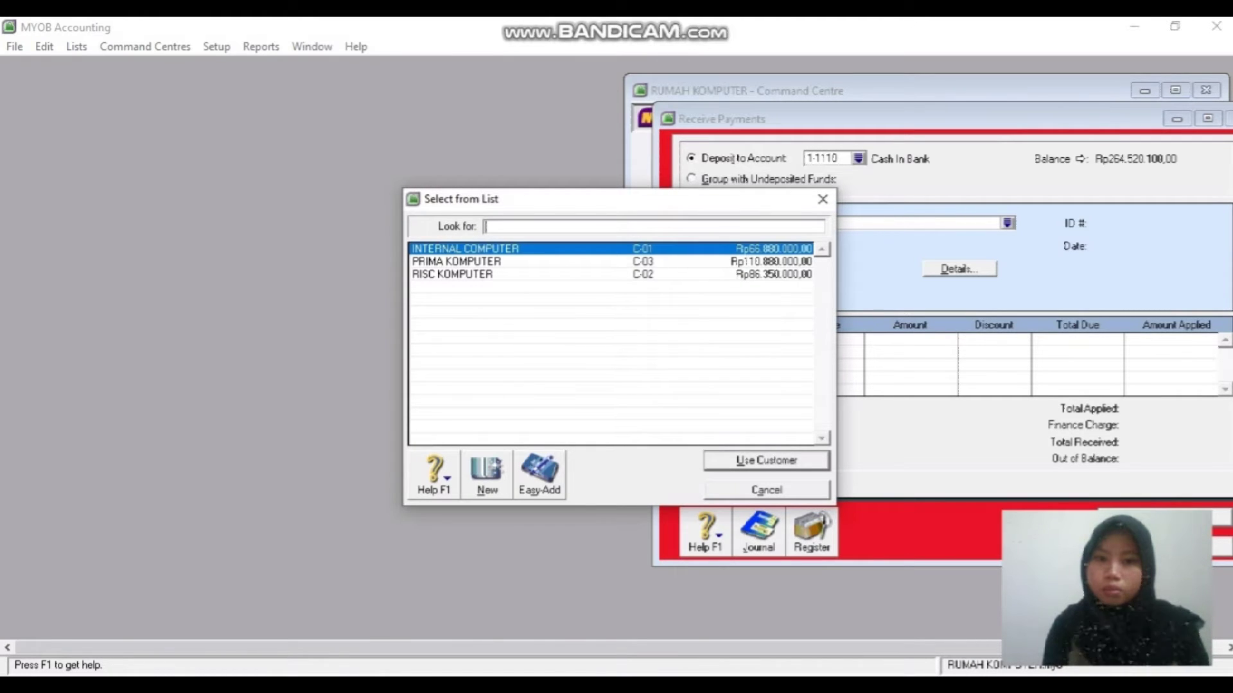
click(465, 249)
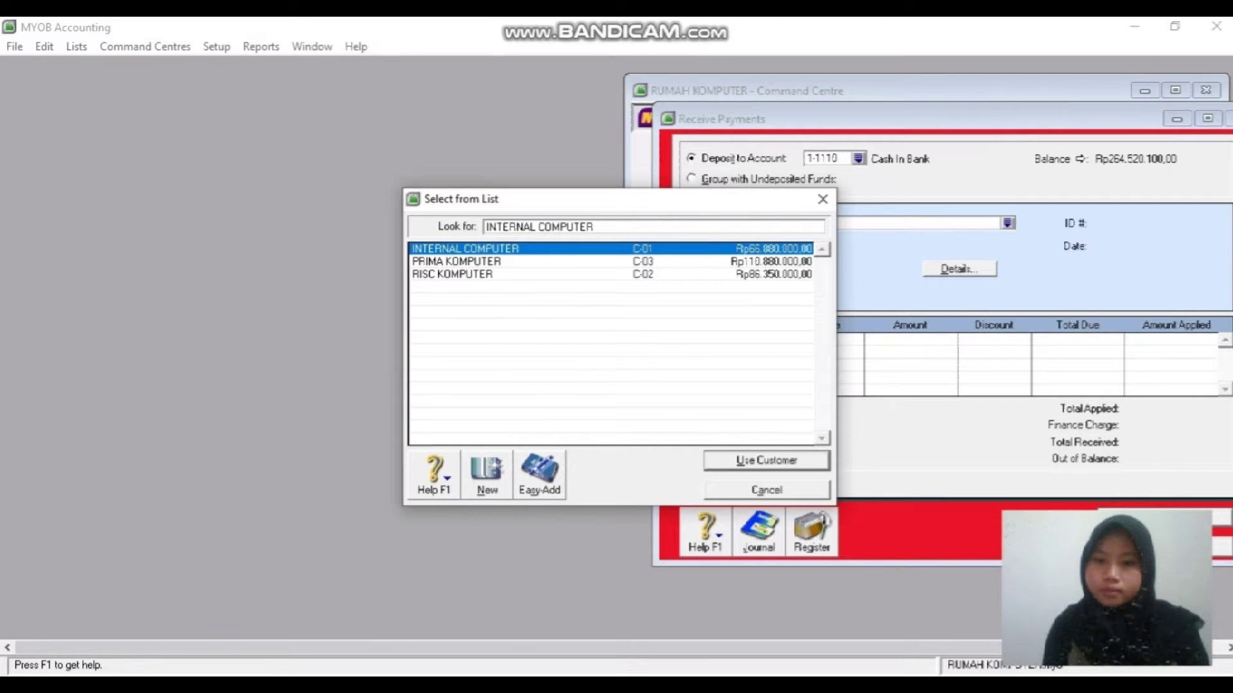
click(767, 461)
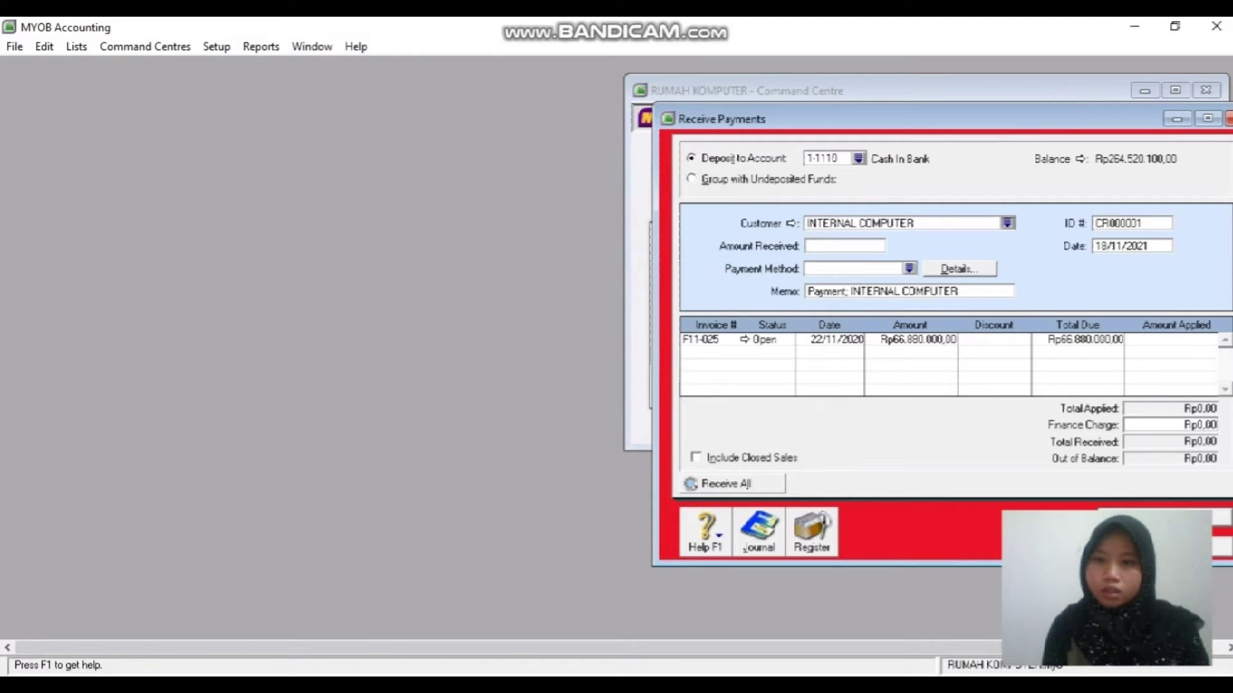
- Set the payment's ID to BKM12/1 and its date to 01/12/2020
key(Tab)
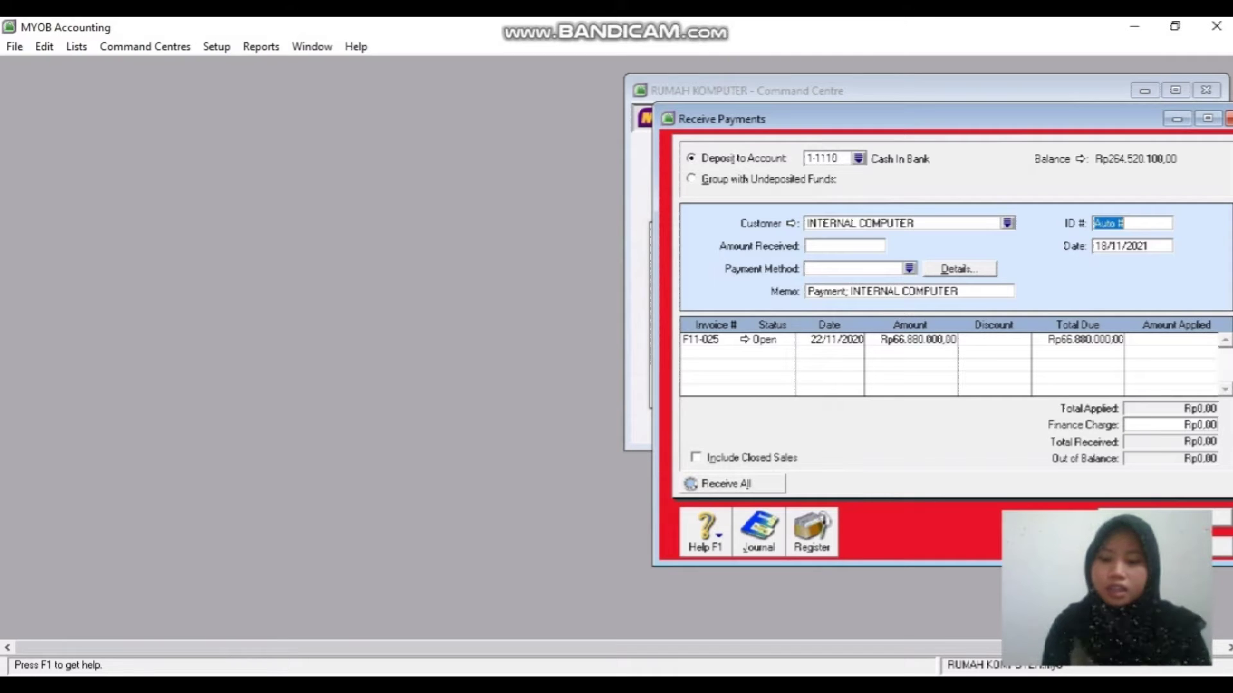
key(BackSpace)
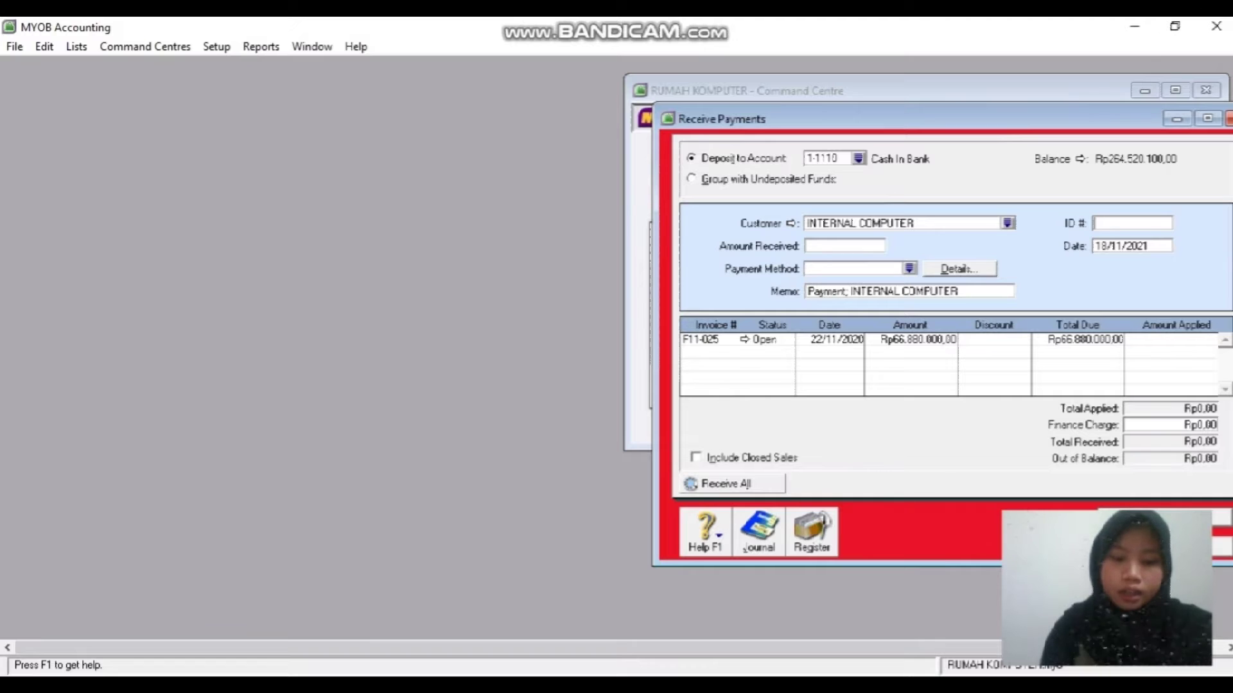
text(BKM1)
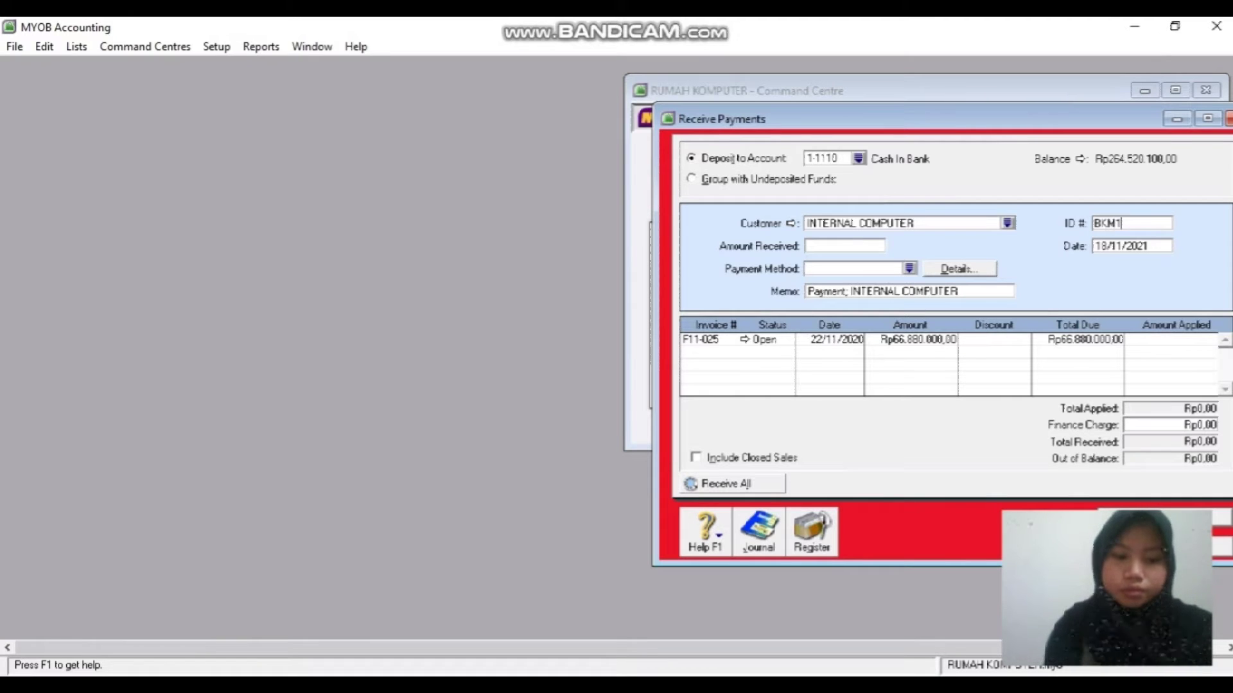
text(2/1)
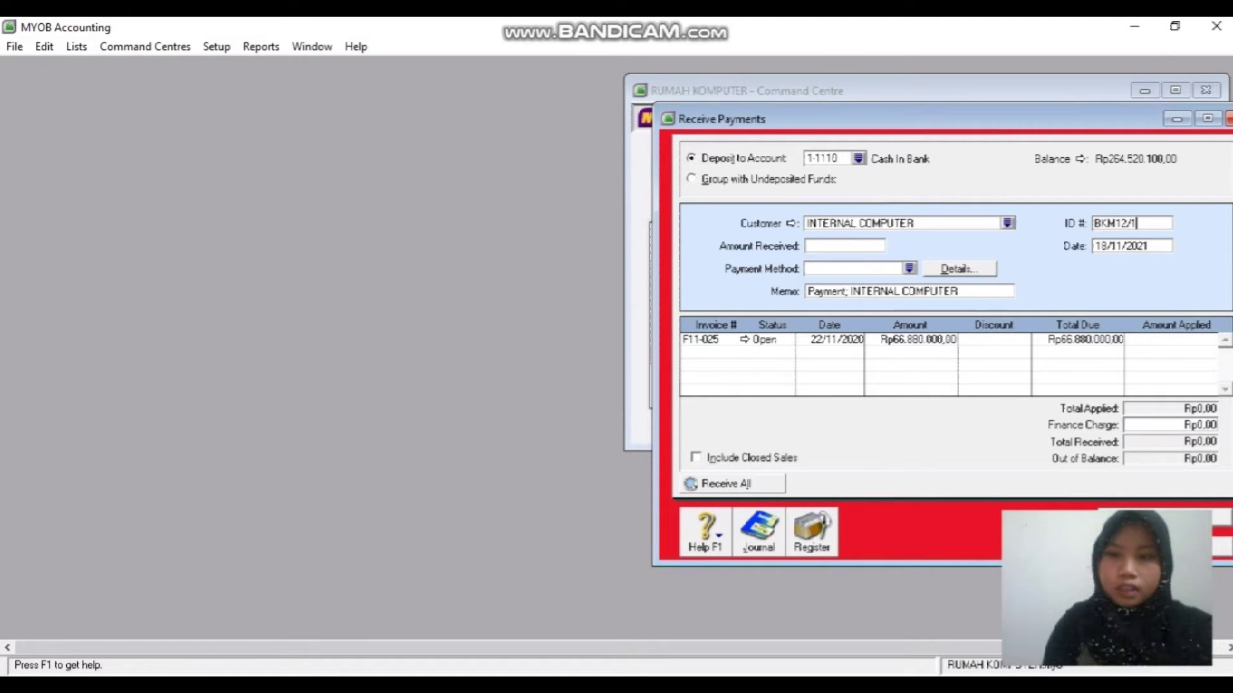
key(Tab)
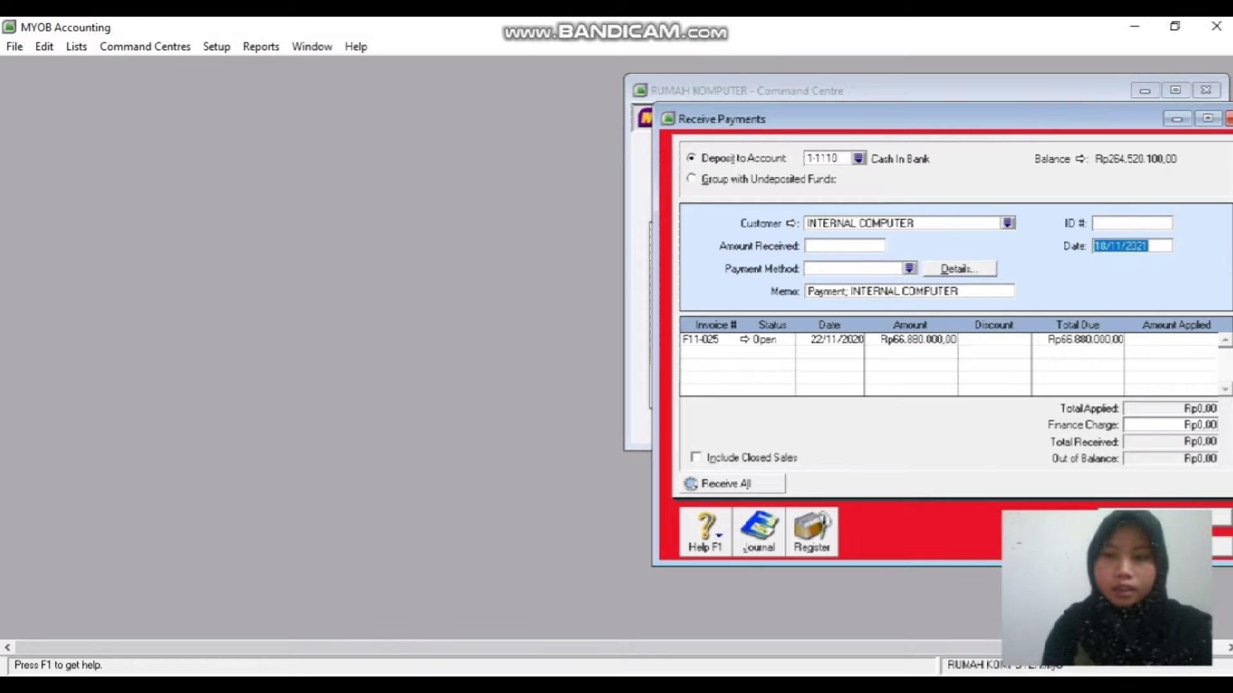
key(BackSpace)
text(01)
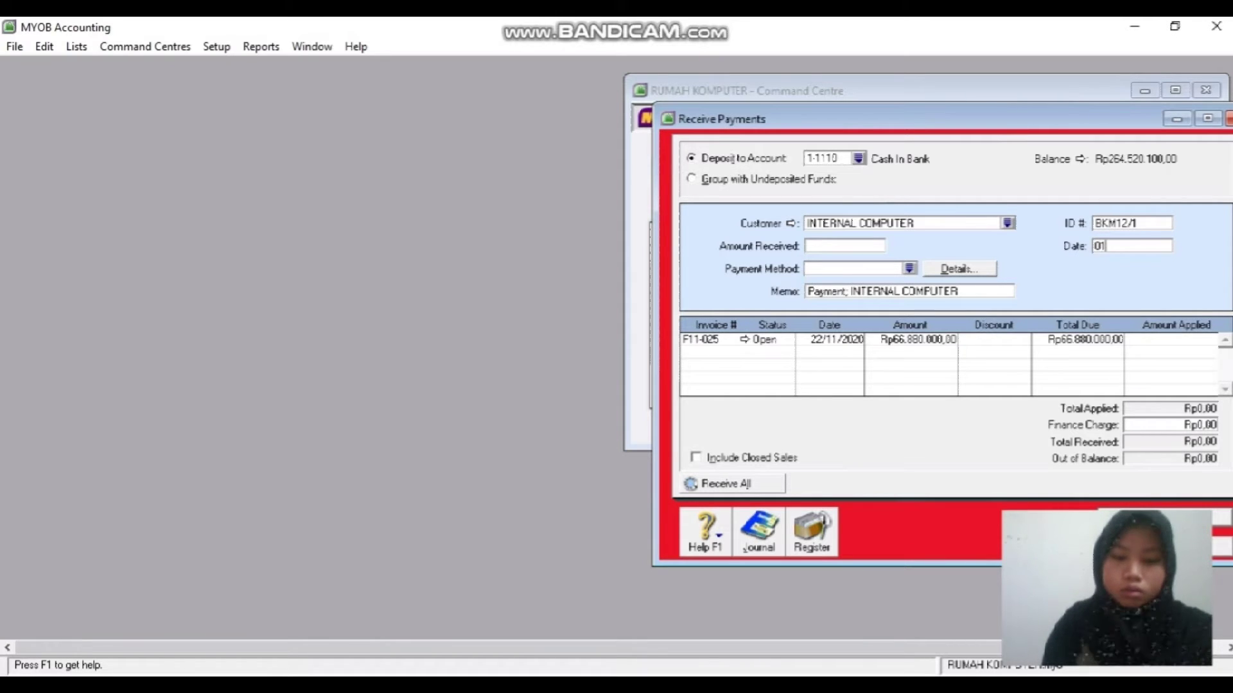
text(/12/)
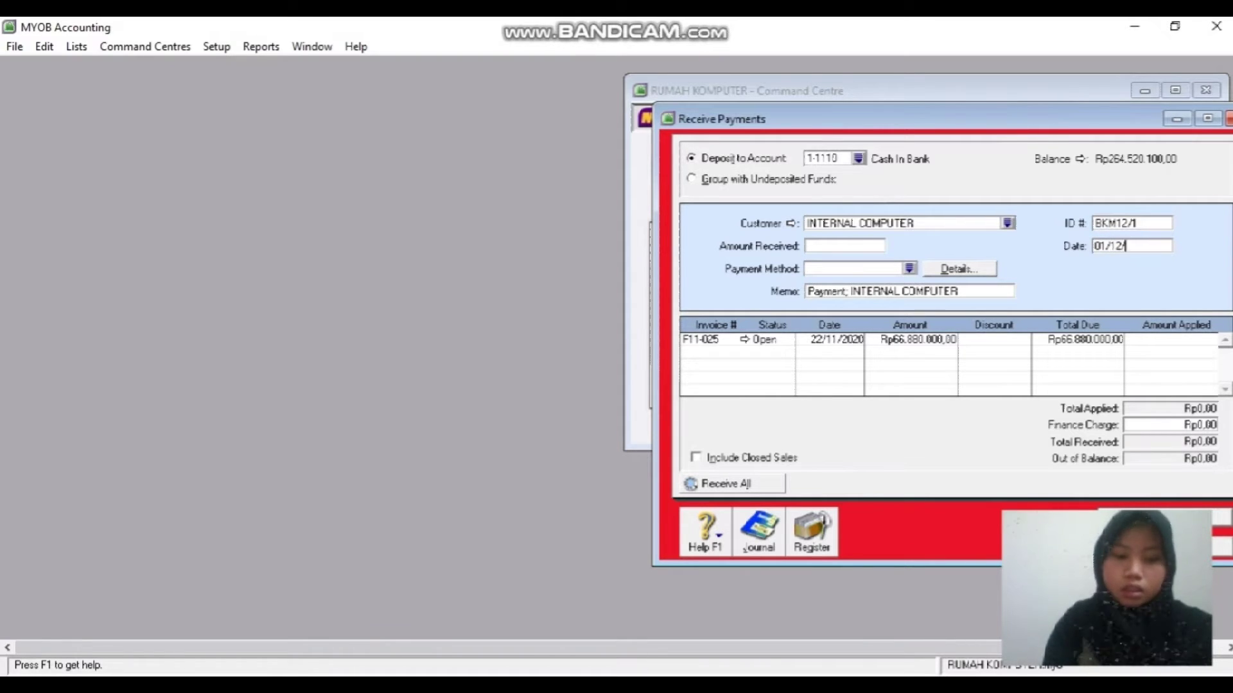
text(2020)
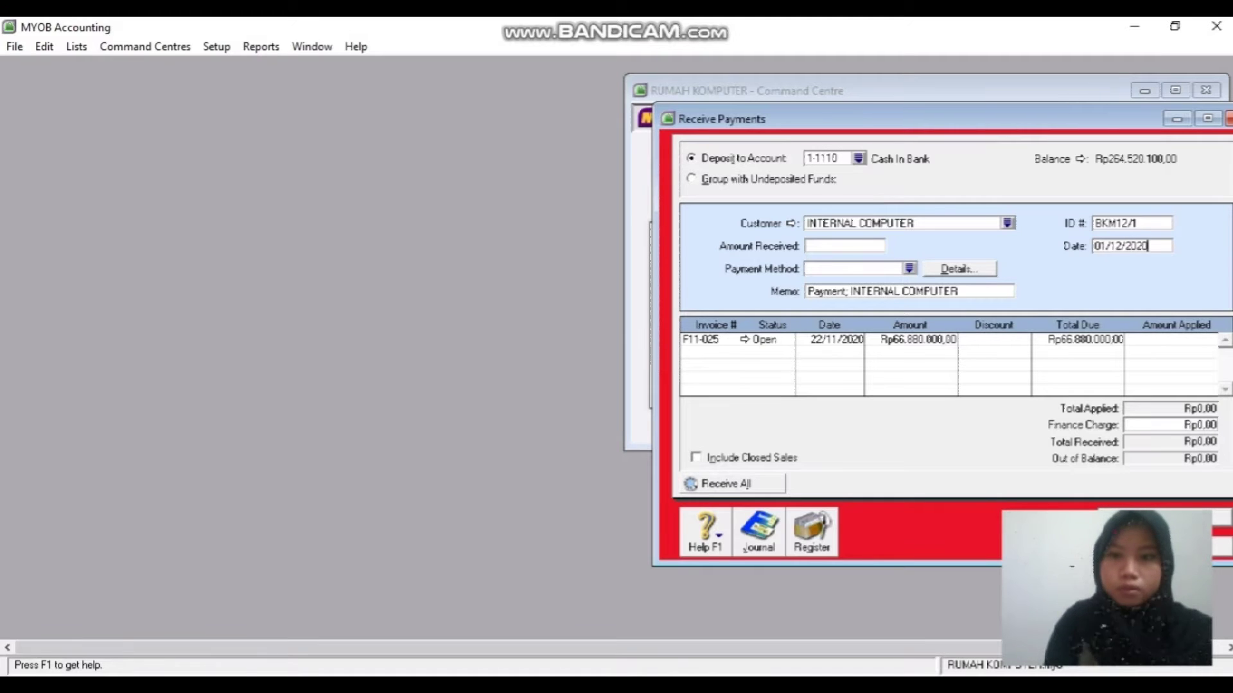
key(Tab)
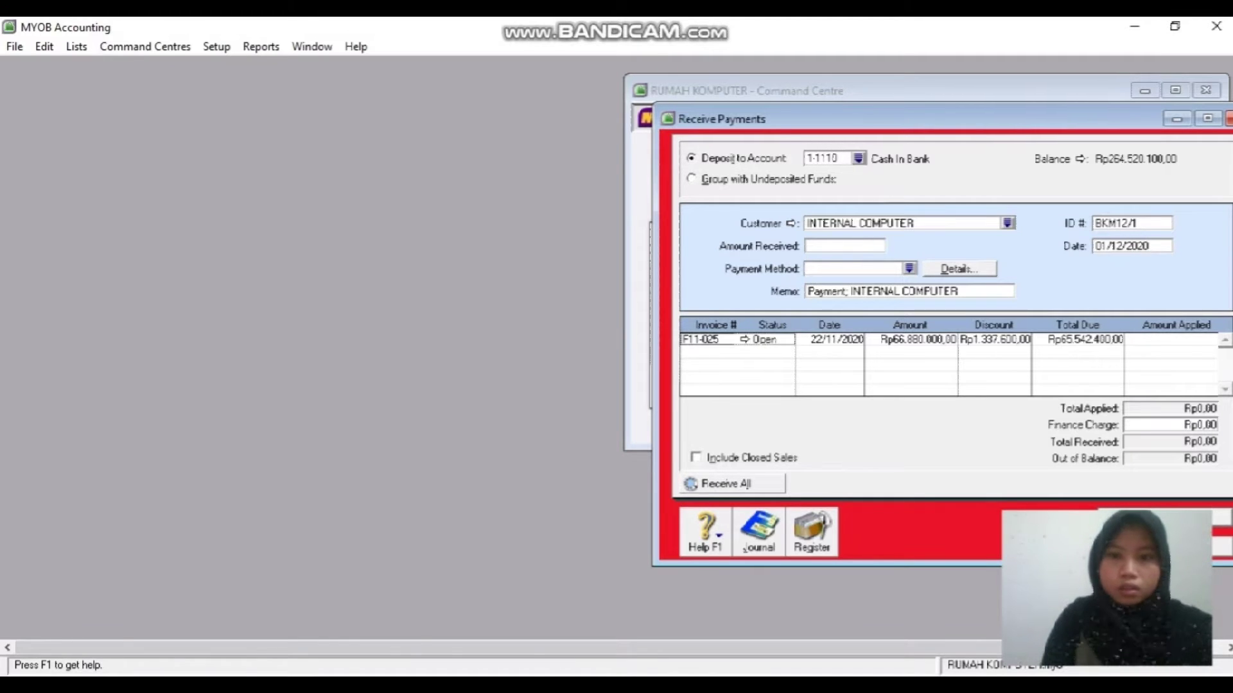
- Enter Rp65.664.000 as the amount received and choose Transfer Bank as the payment method
click(844, 246)
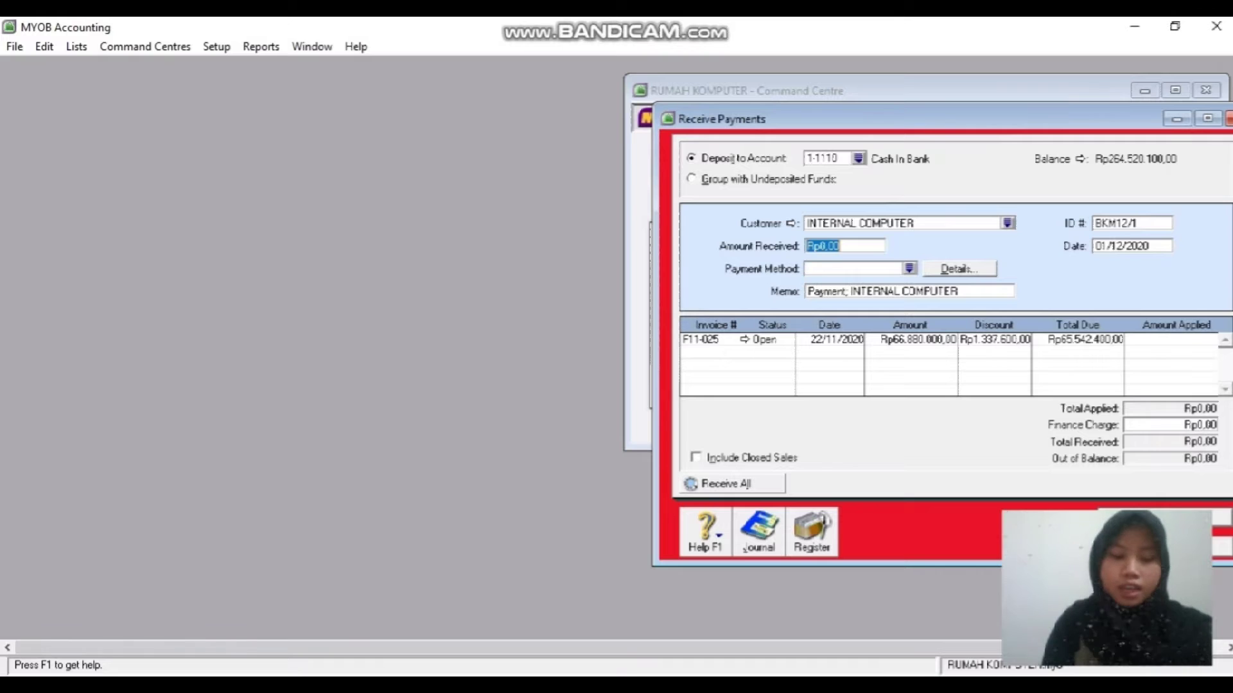
text(6)
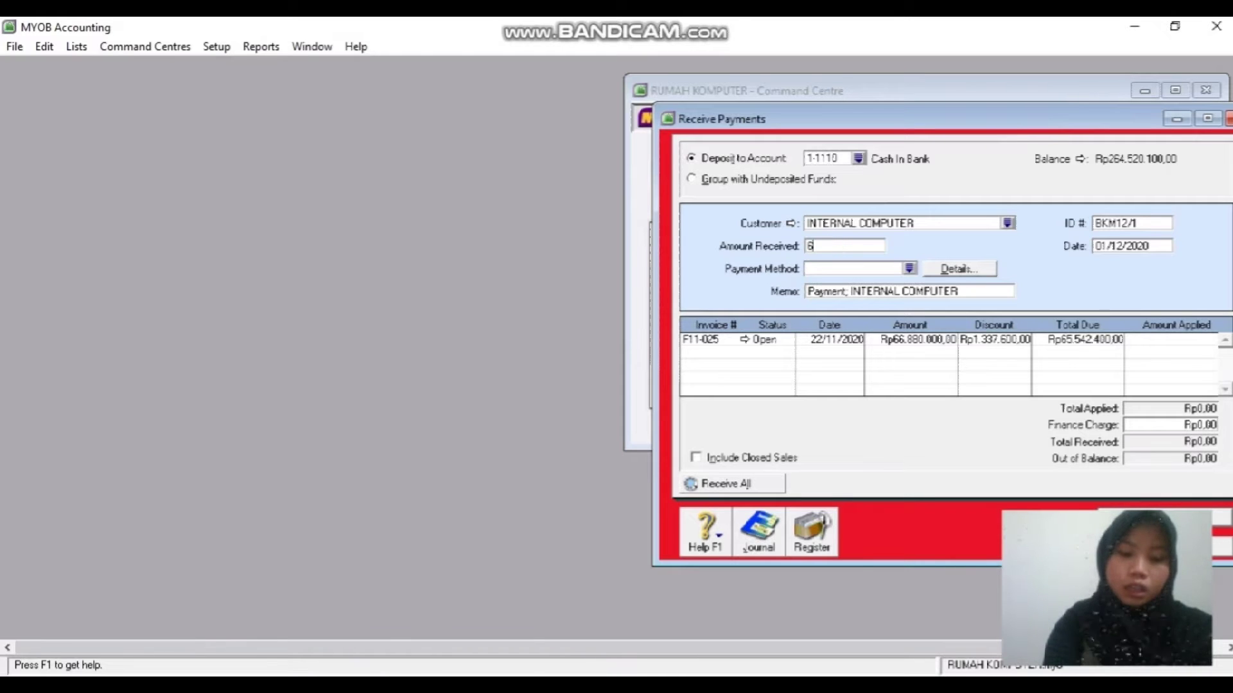
text(5664)
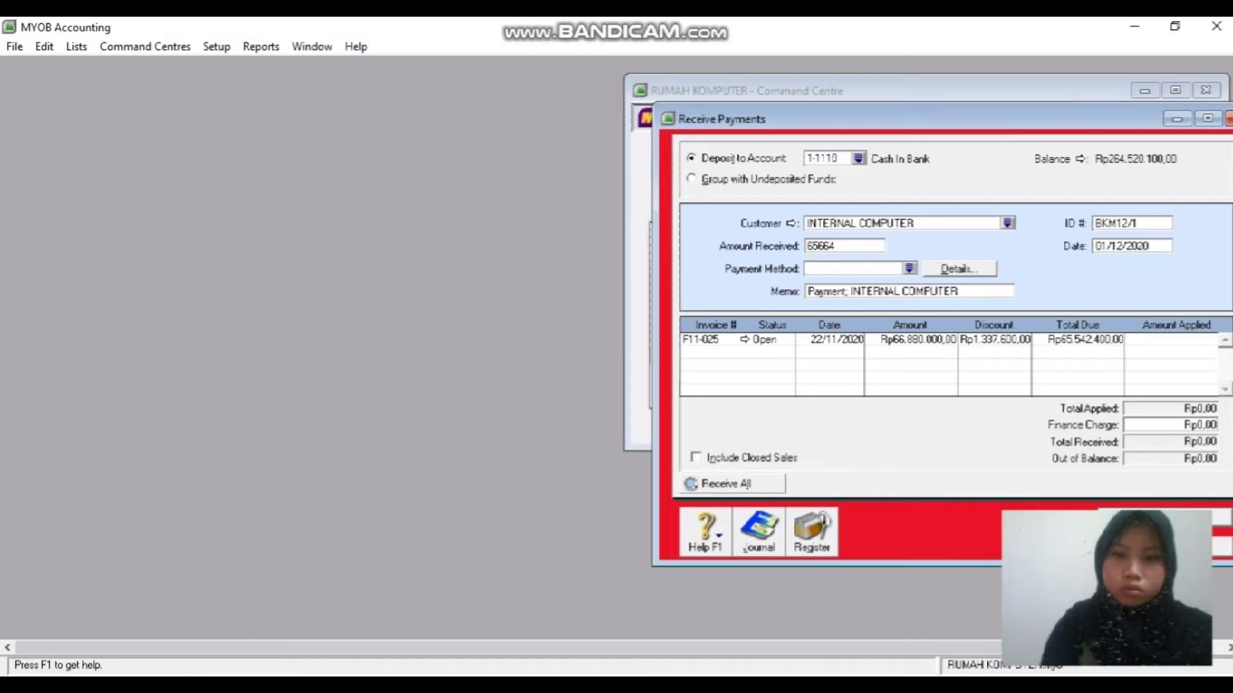
text(000)
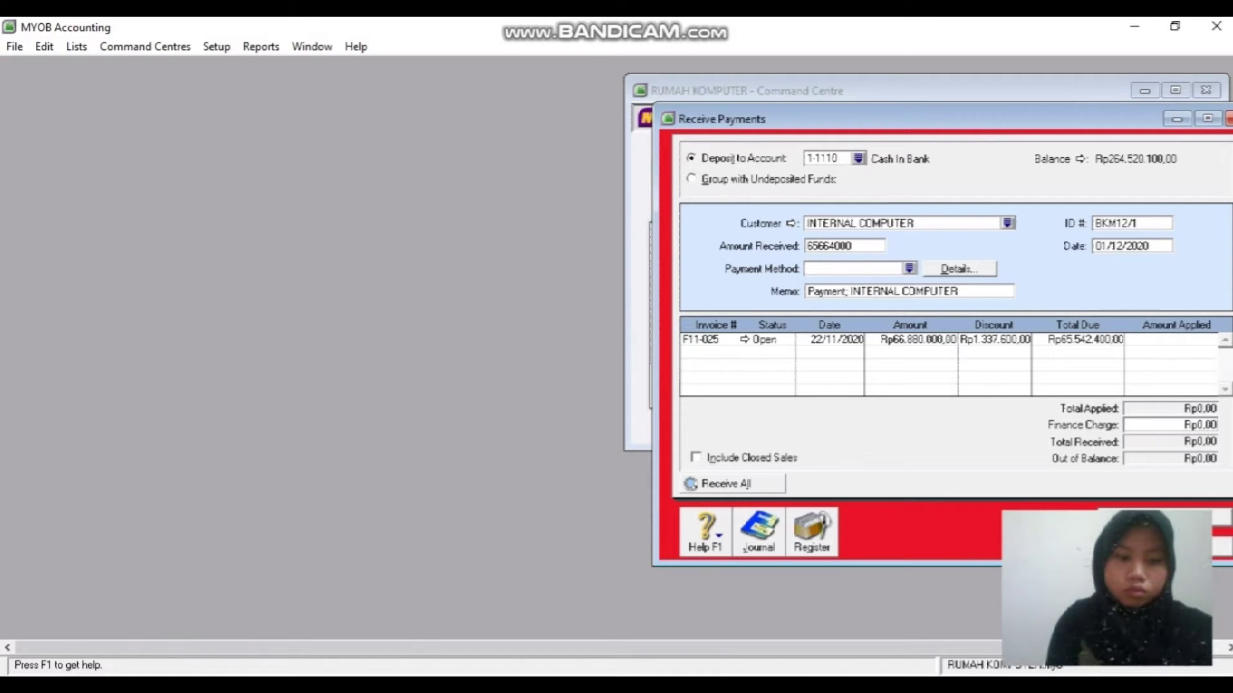
key(Tab)
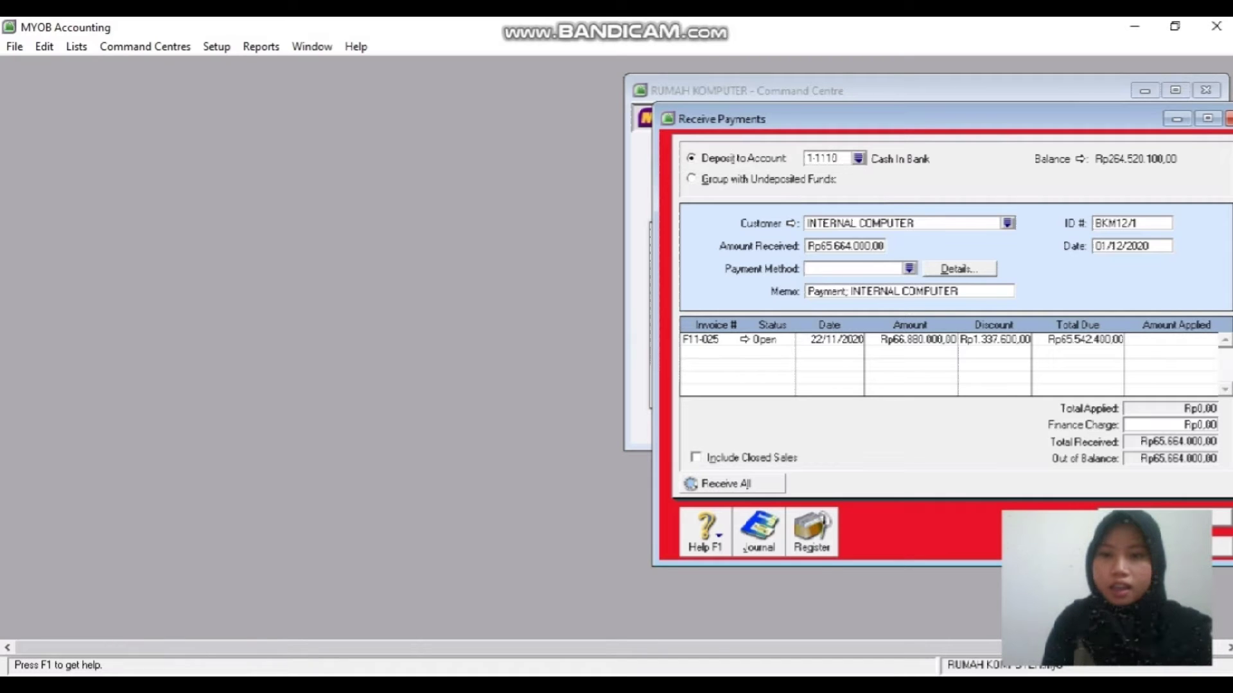
click(909, 269)
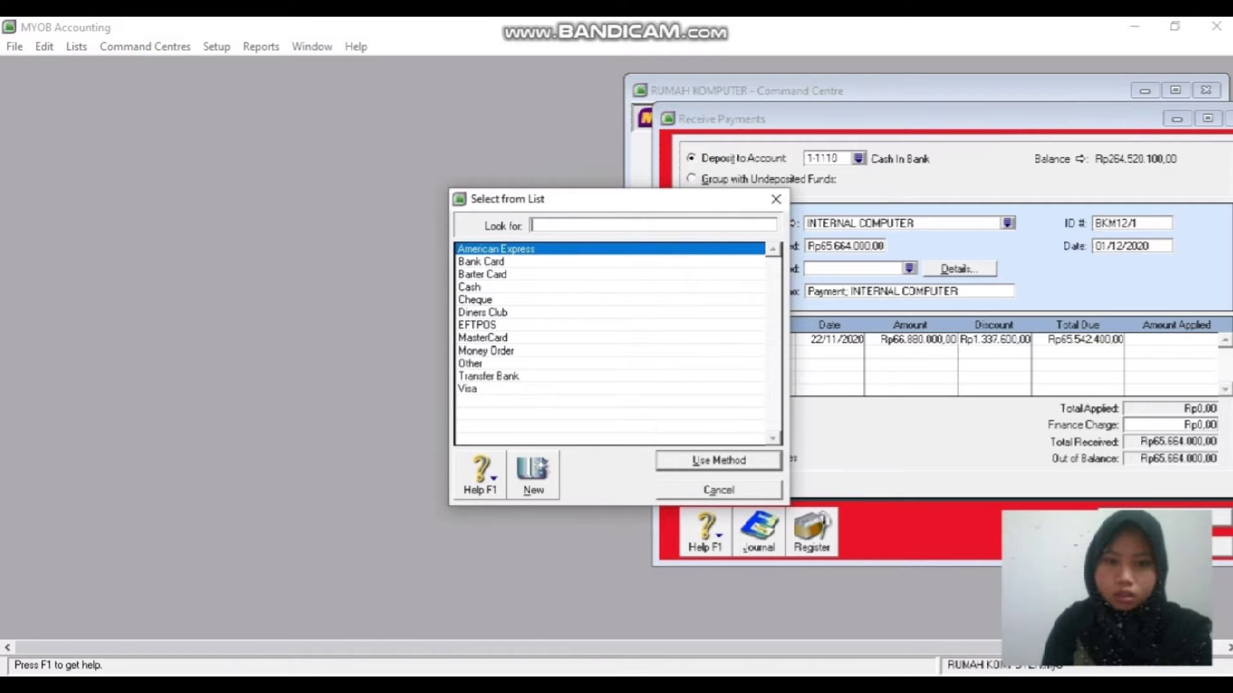
click(488, 377)
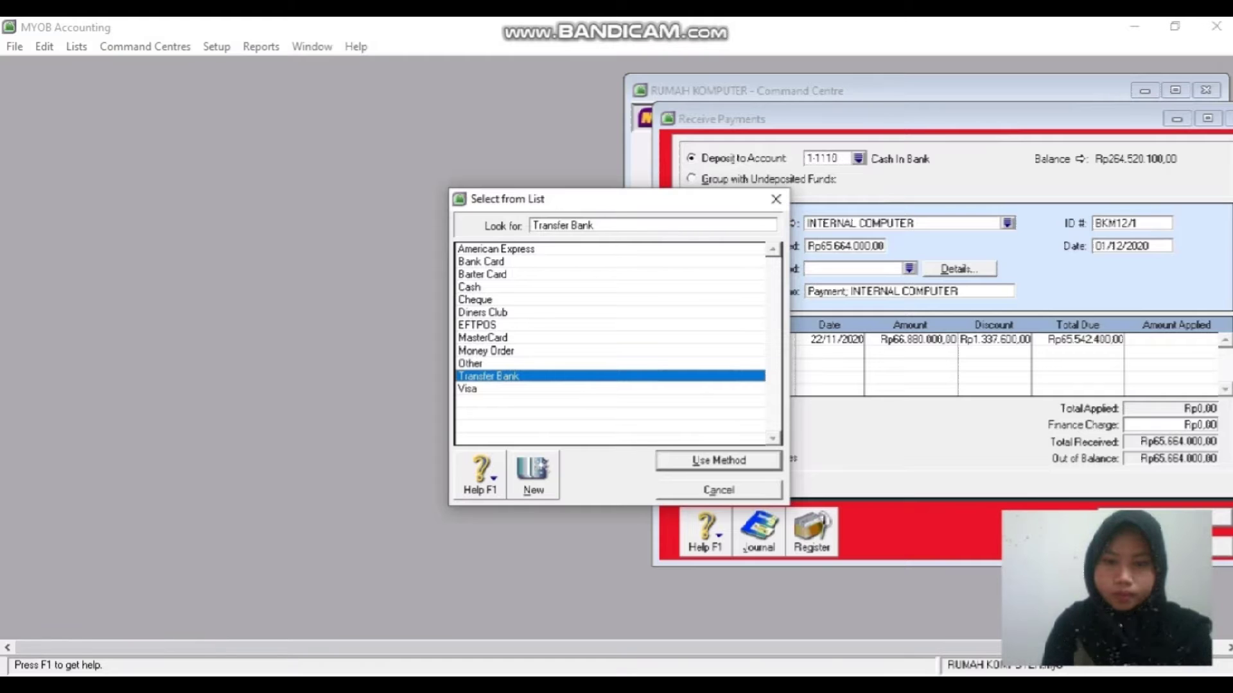
key(Return)
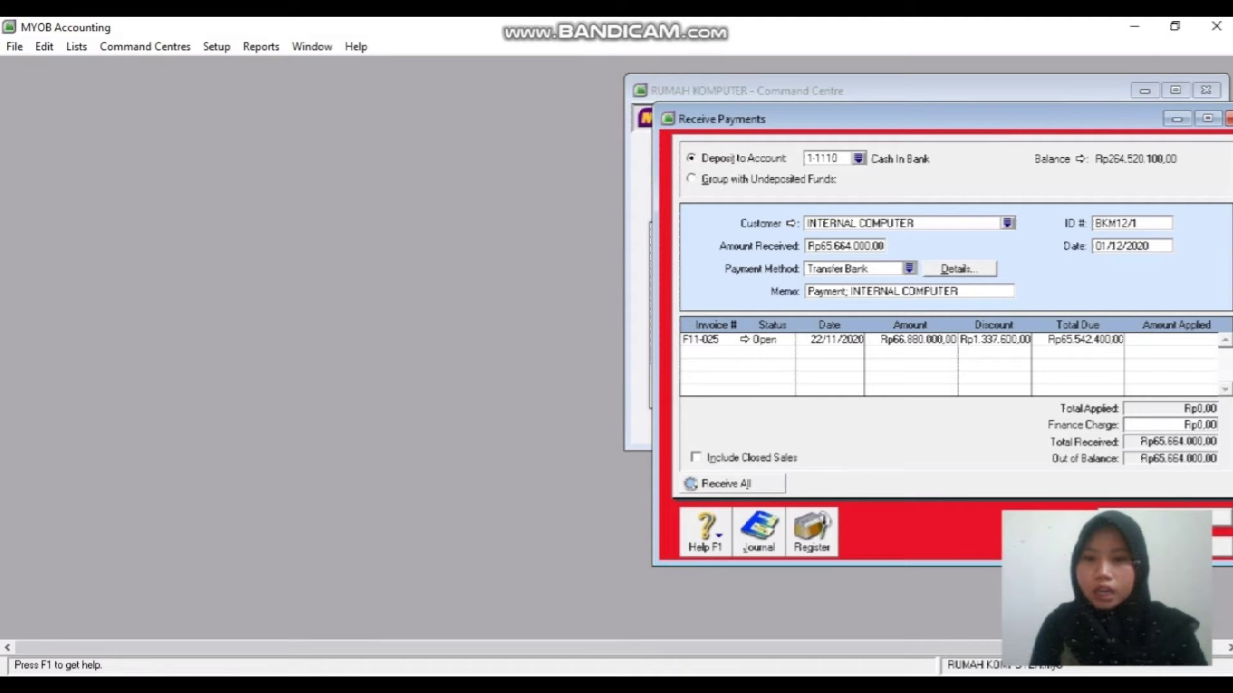
- Set the open invoice's discount to Rp1.216.000 and apply Rp65.664.000 of the payment to it
click(994, 340)
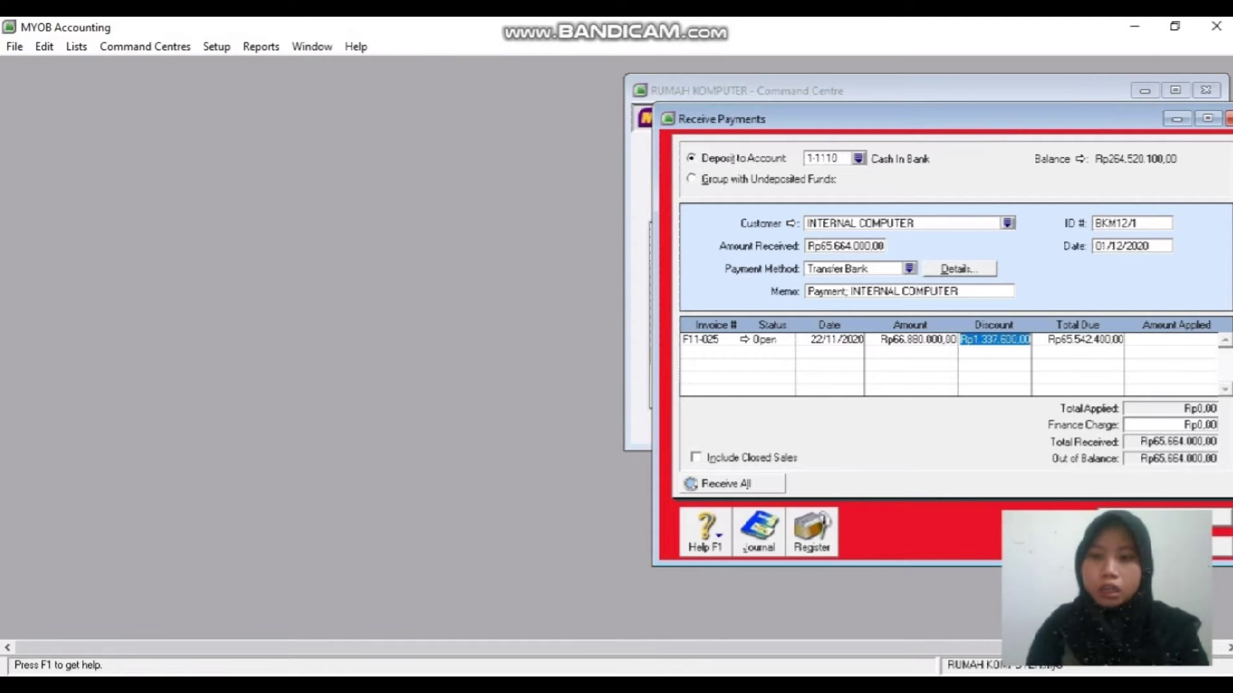
key(BackSpace)
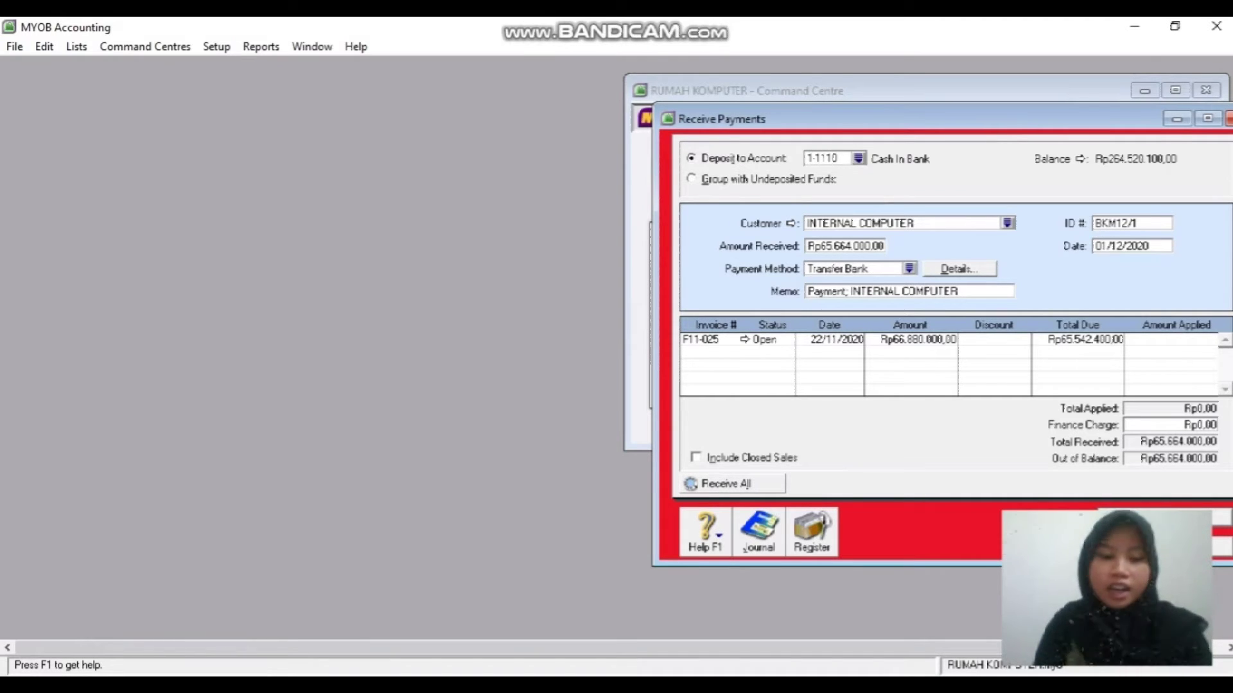
text(1)
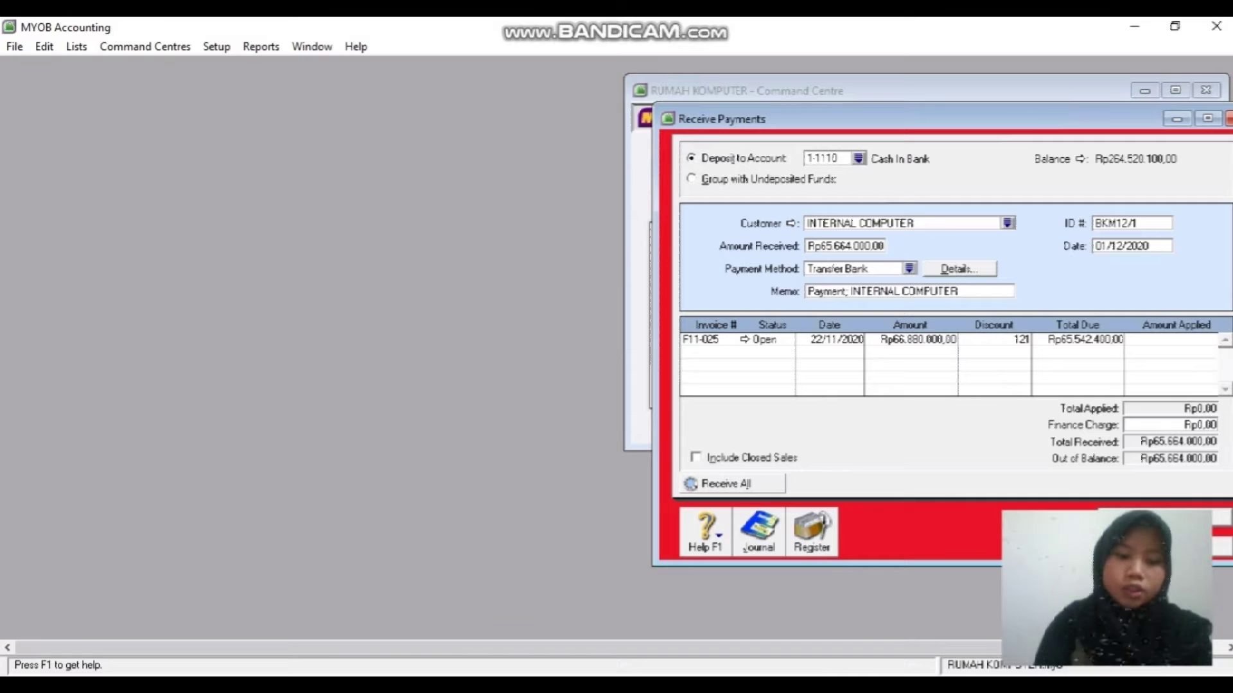
text(.216.000)
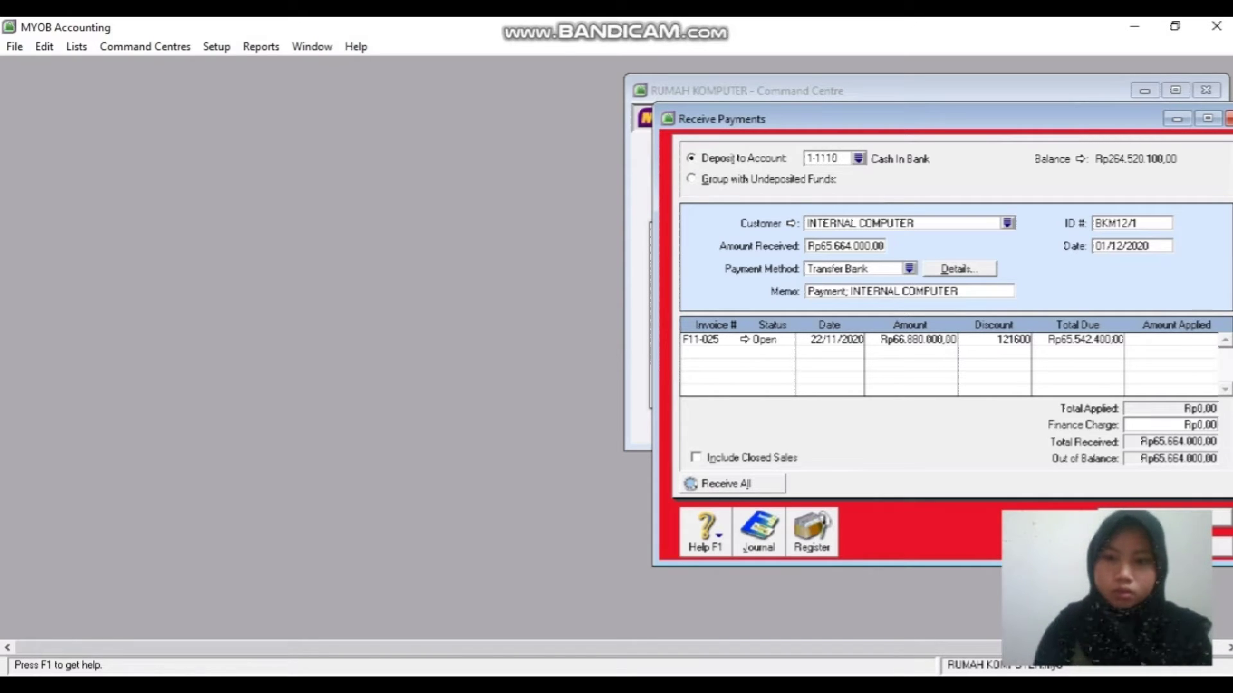
key(Tab)
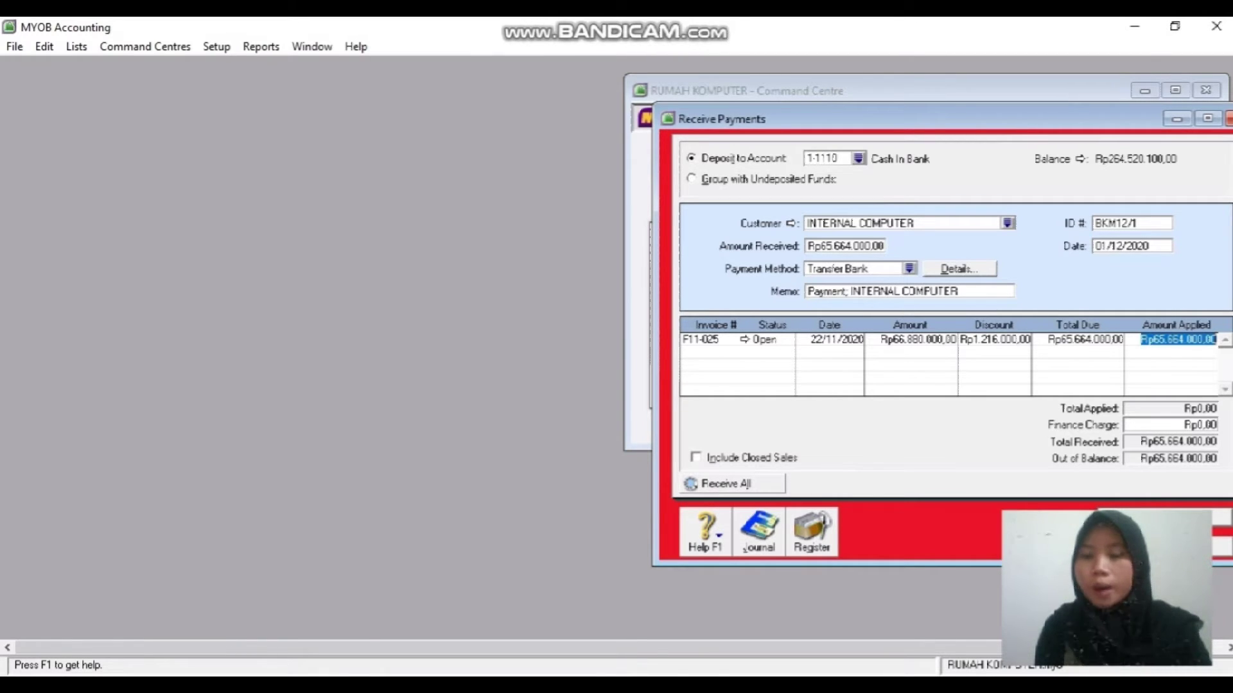
key(Tab)
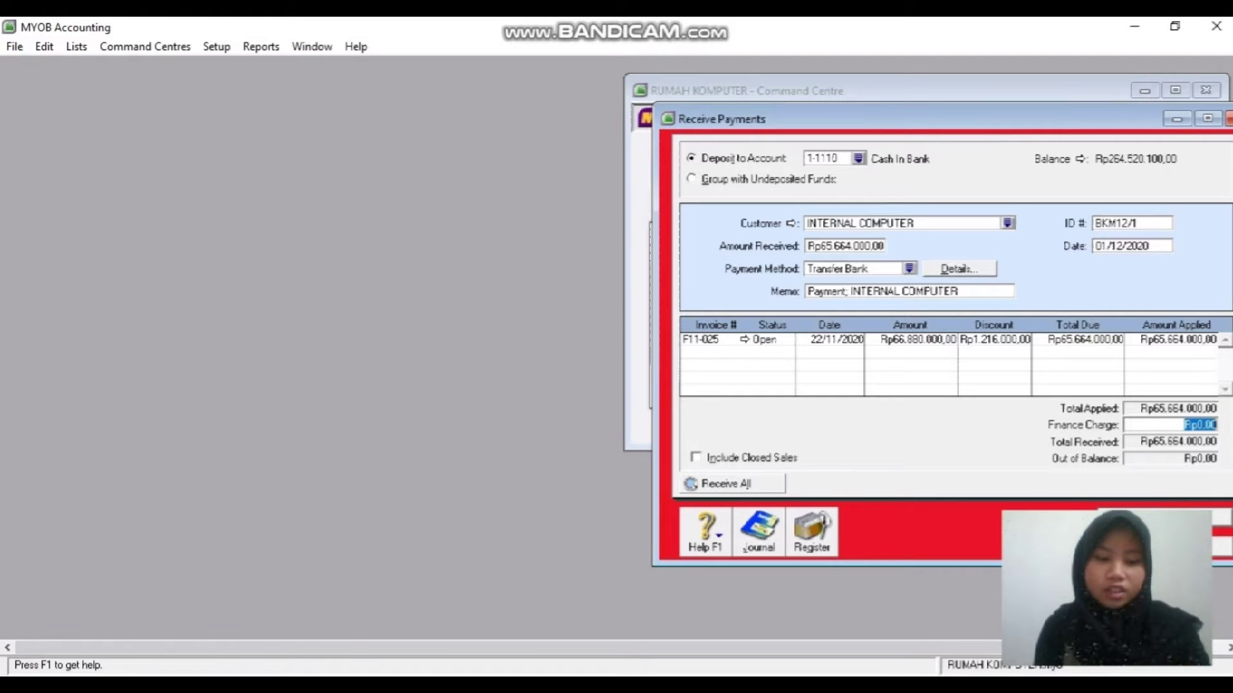
- Check the payment's transaction recap and record the payment, leaving the discount's credit memo to print later
key(ctrl+r)
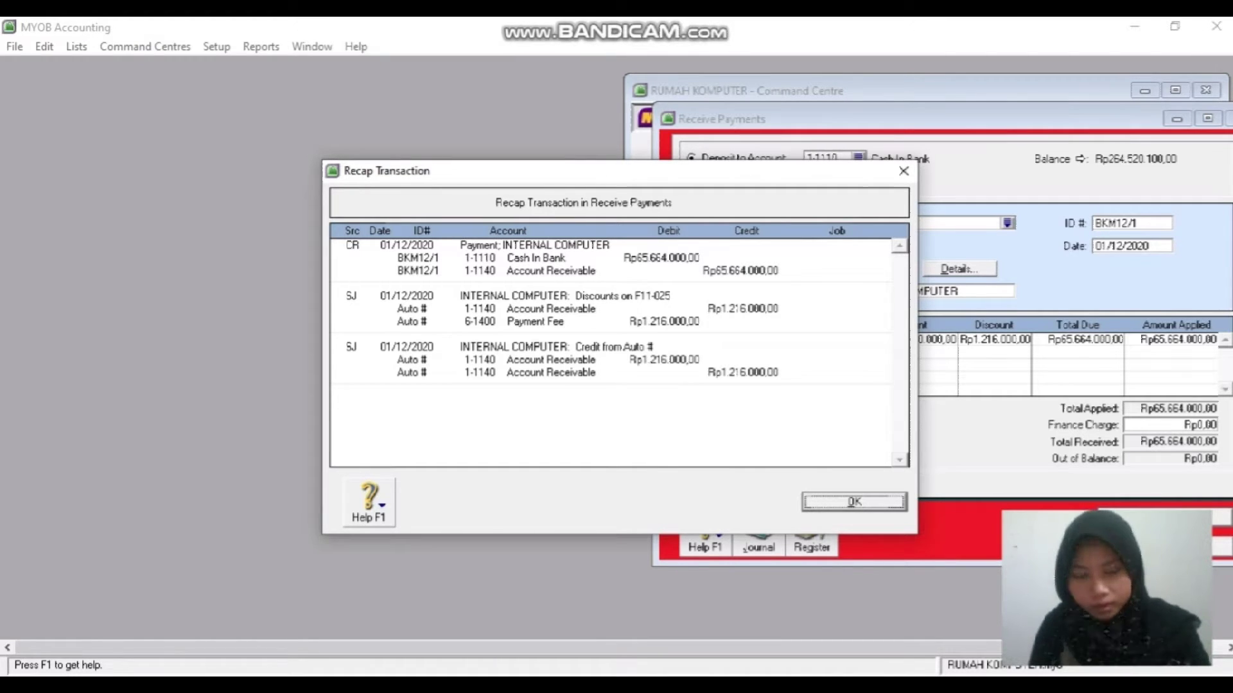
key(Return)
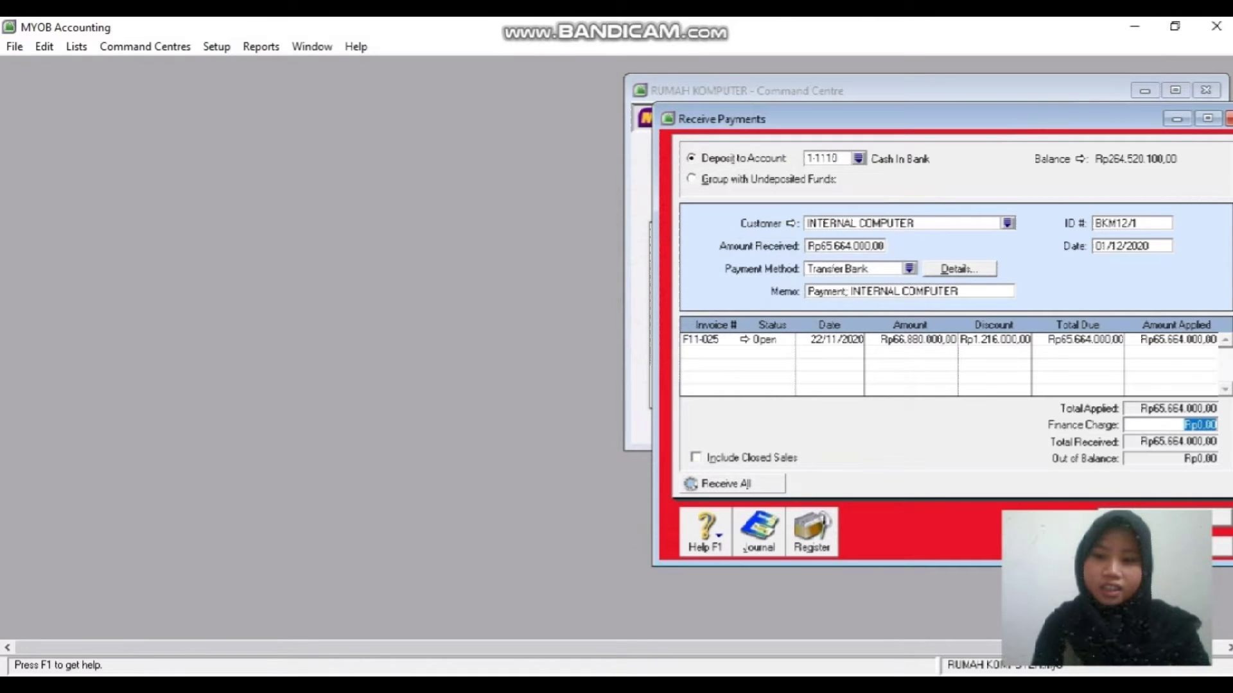
key(Return)
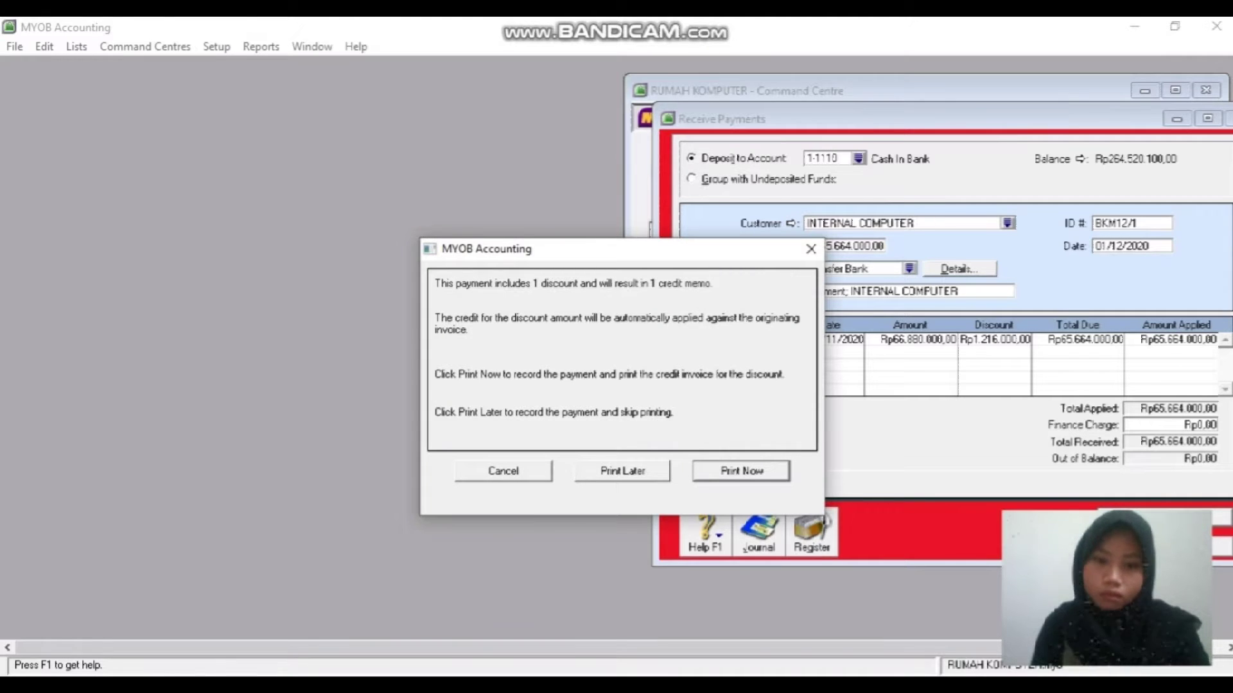
key(shift+Tab)
key(Return)
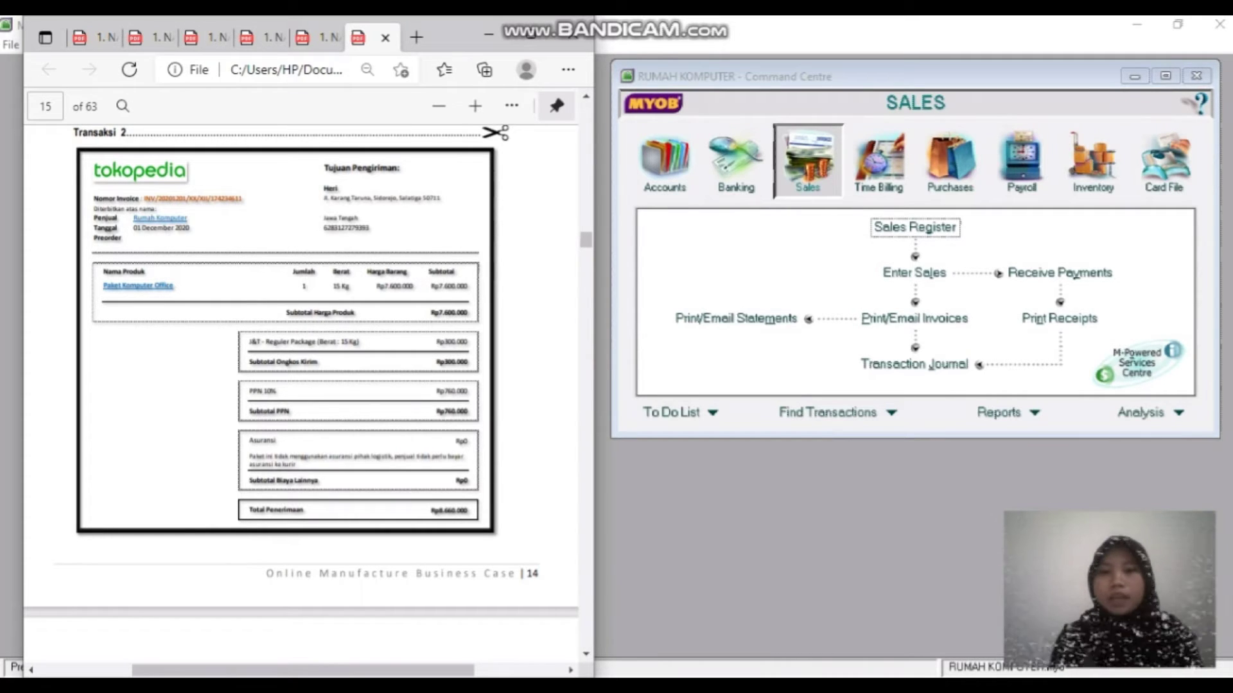
- Start a new item sales order in MYOB for the customer PENJUALAN ONLINE
click(808, 163)
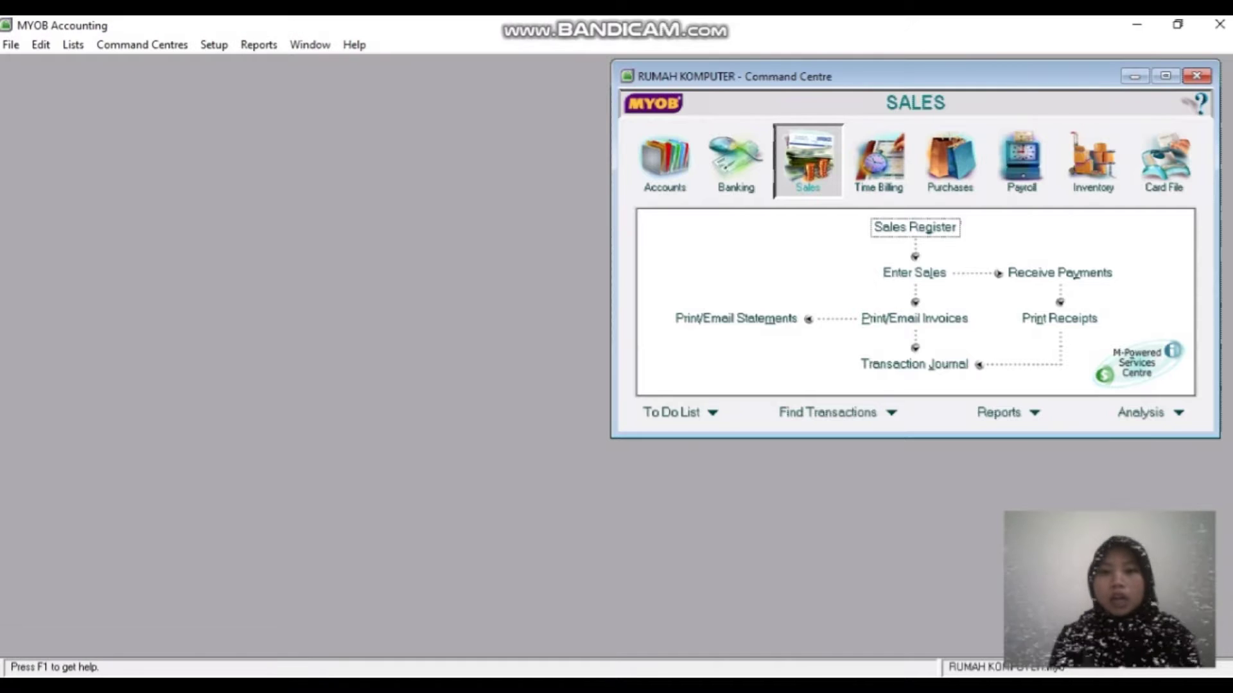
click(914, 273)
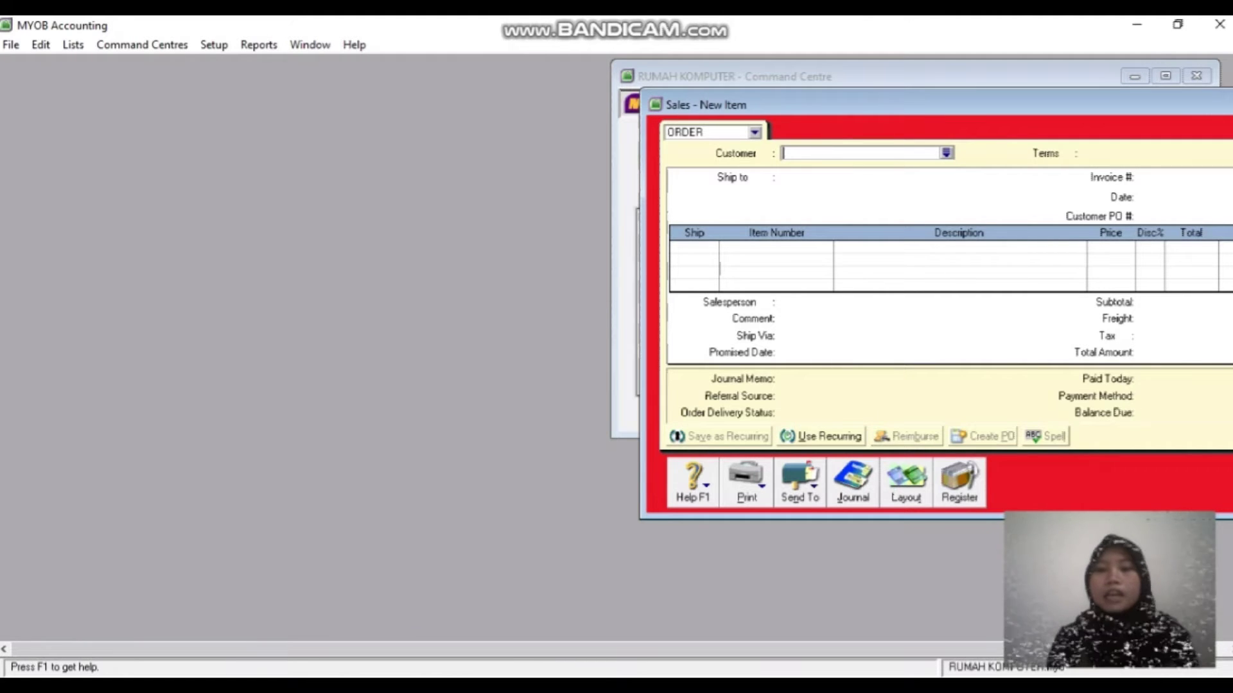
click(946, 153)
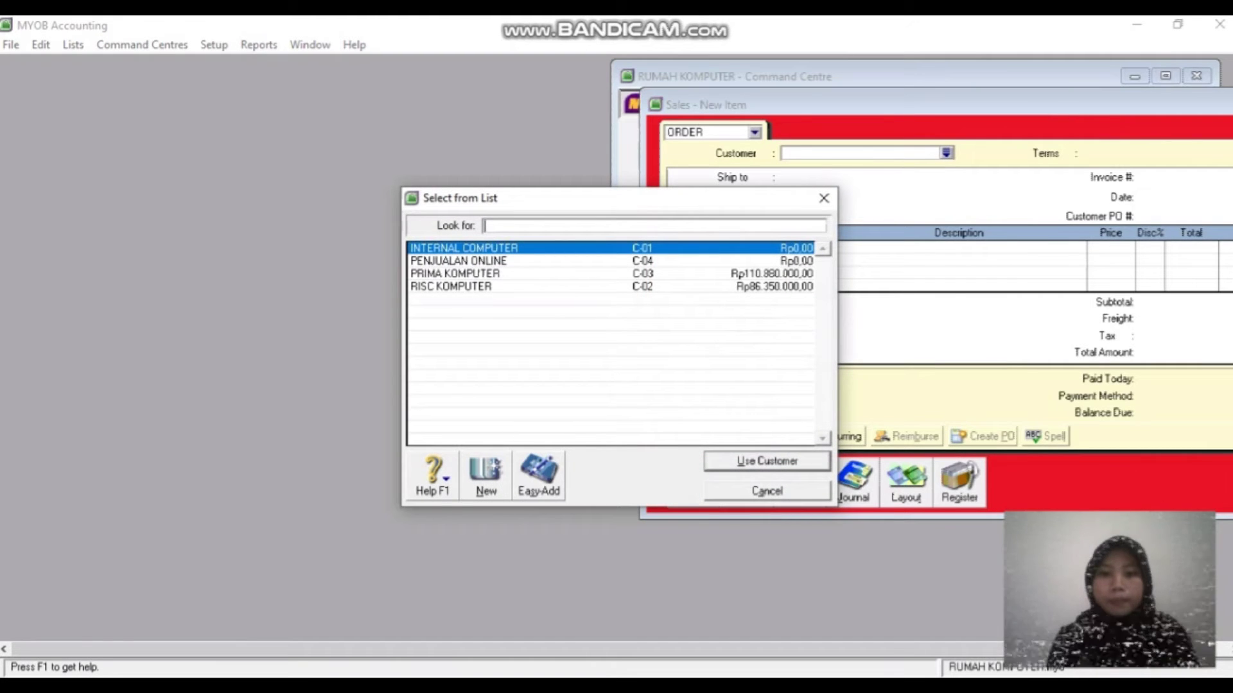
click(459, 261)
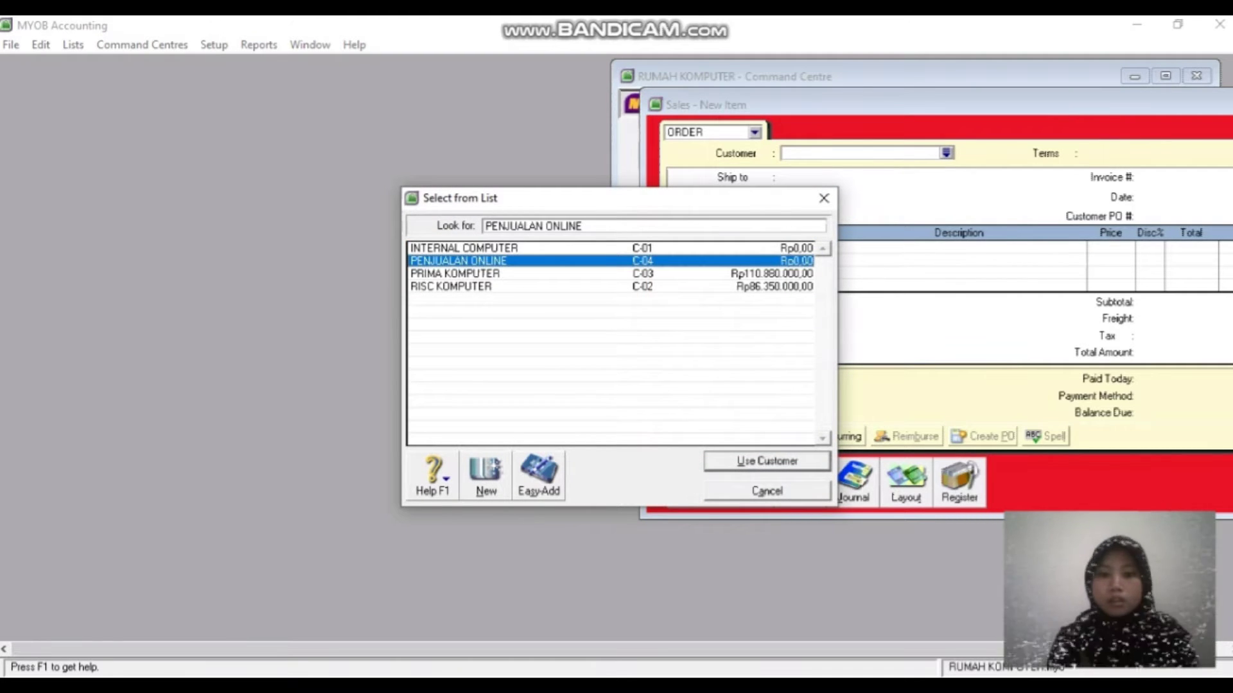
key(Return)
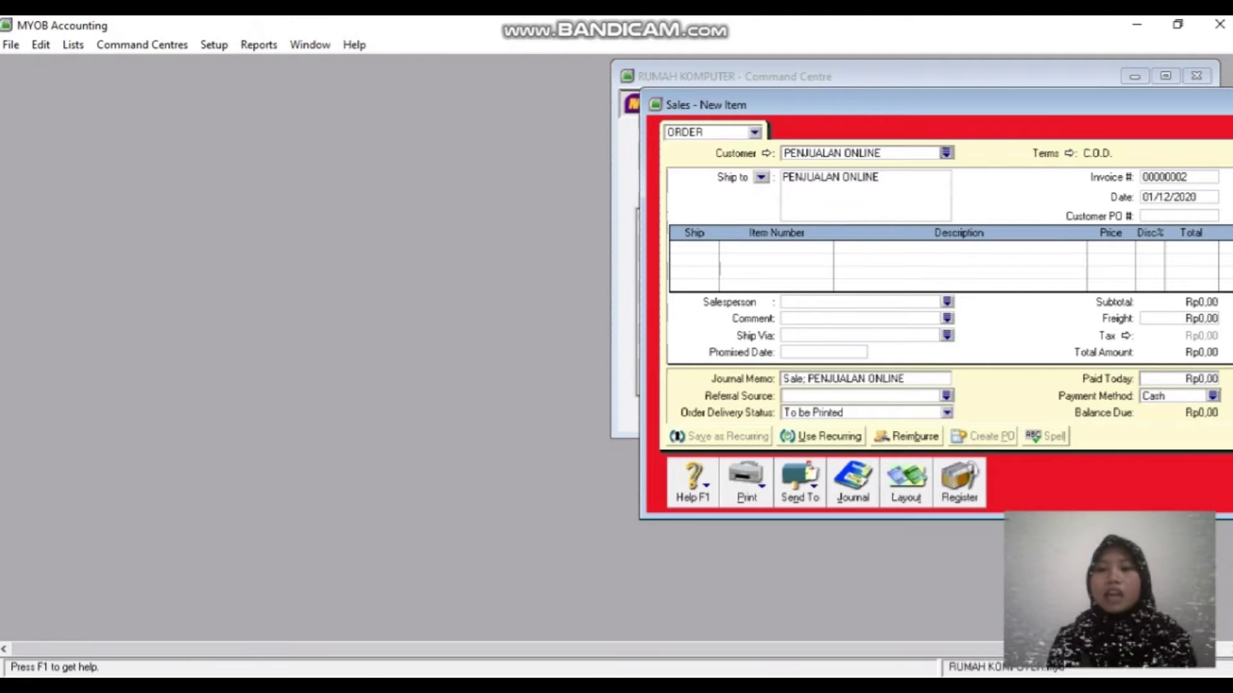
- Set the order's invoice number to INV/611, keep the date 01/12/2020 and leave the customer PO number blank
key(Tab)
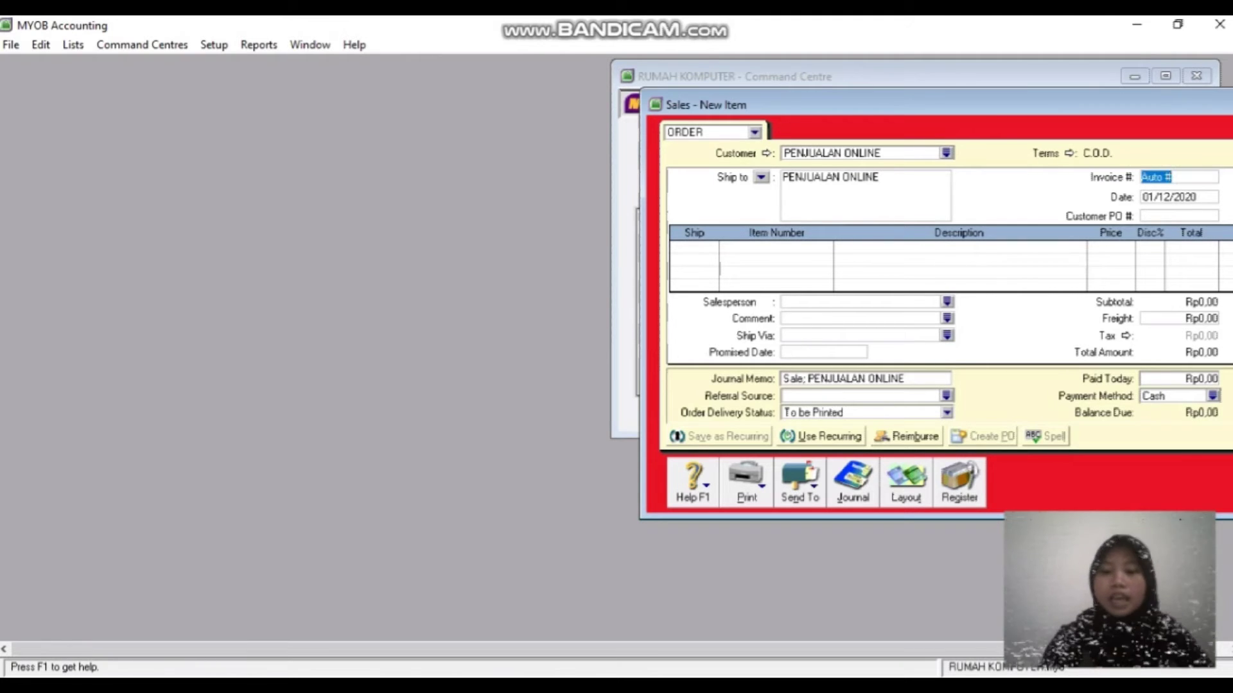
key(BackSpace)
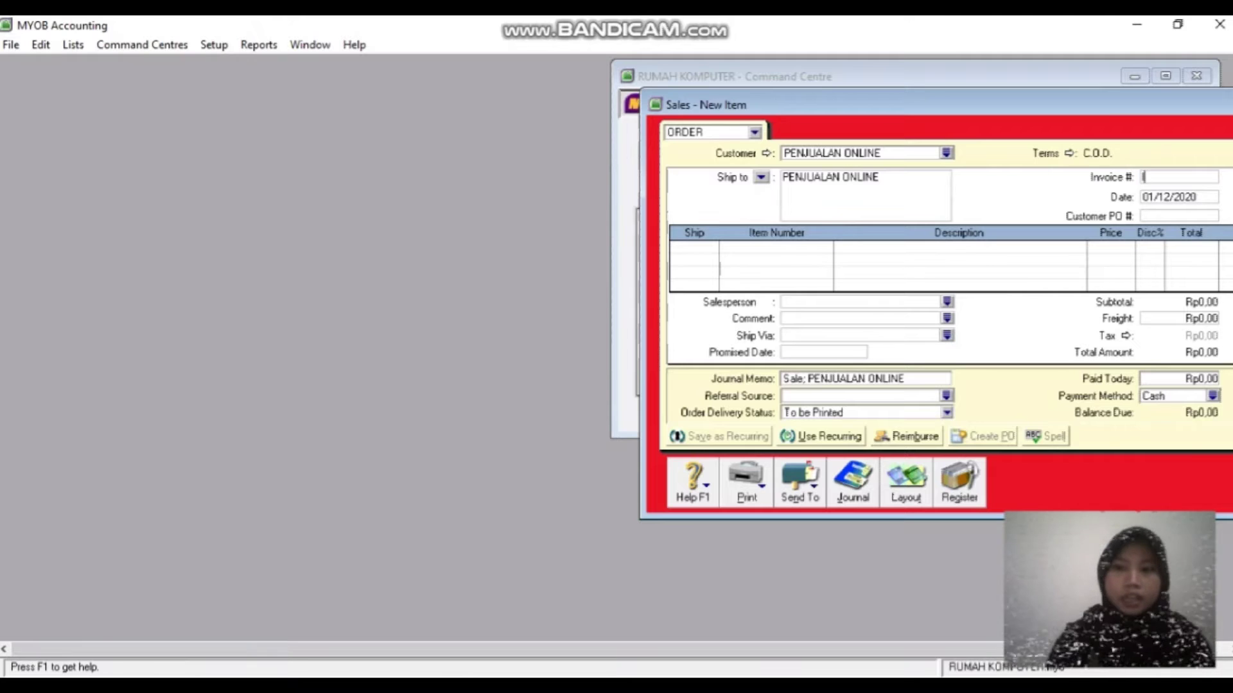
text(INV)
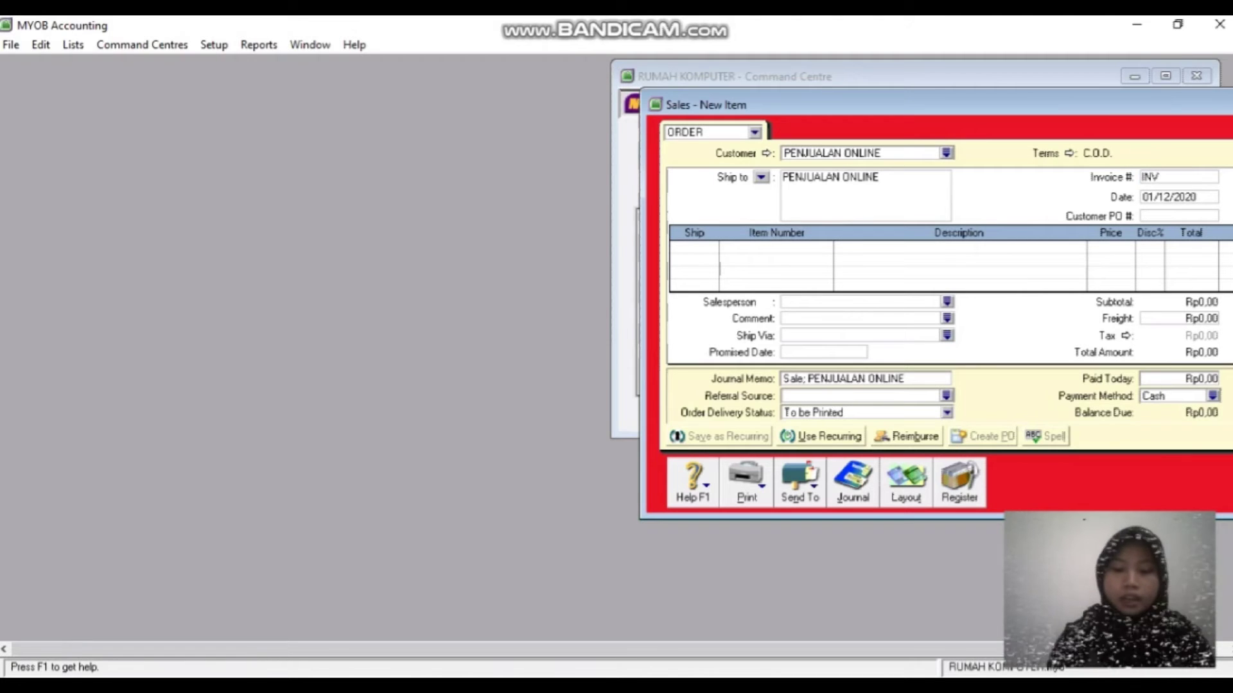
text(/611)
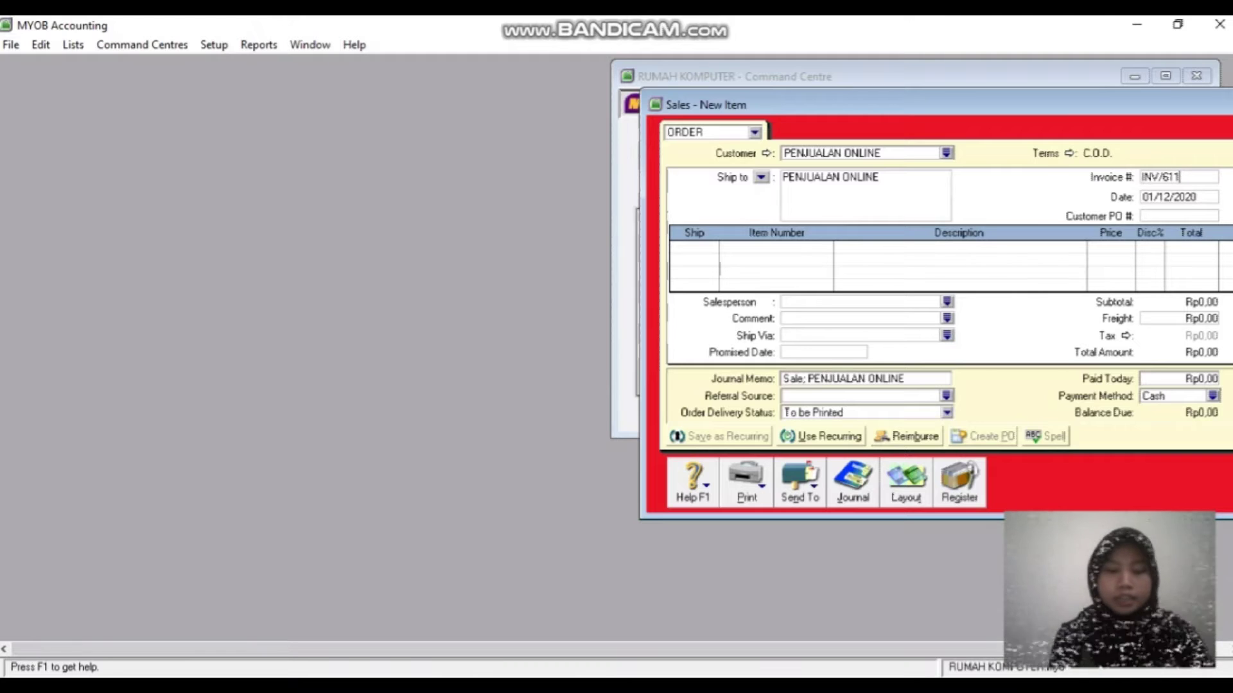
key(Tab)
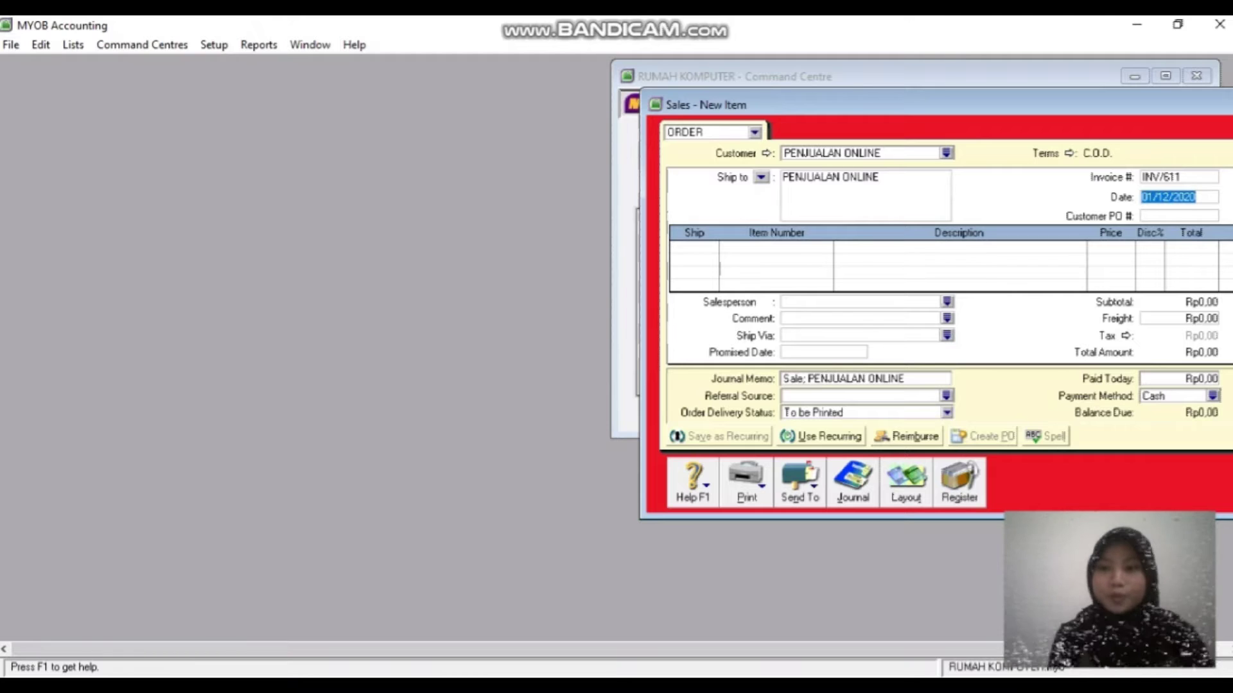
key(Tab)
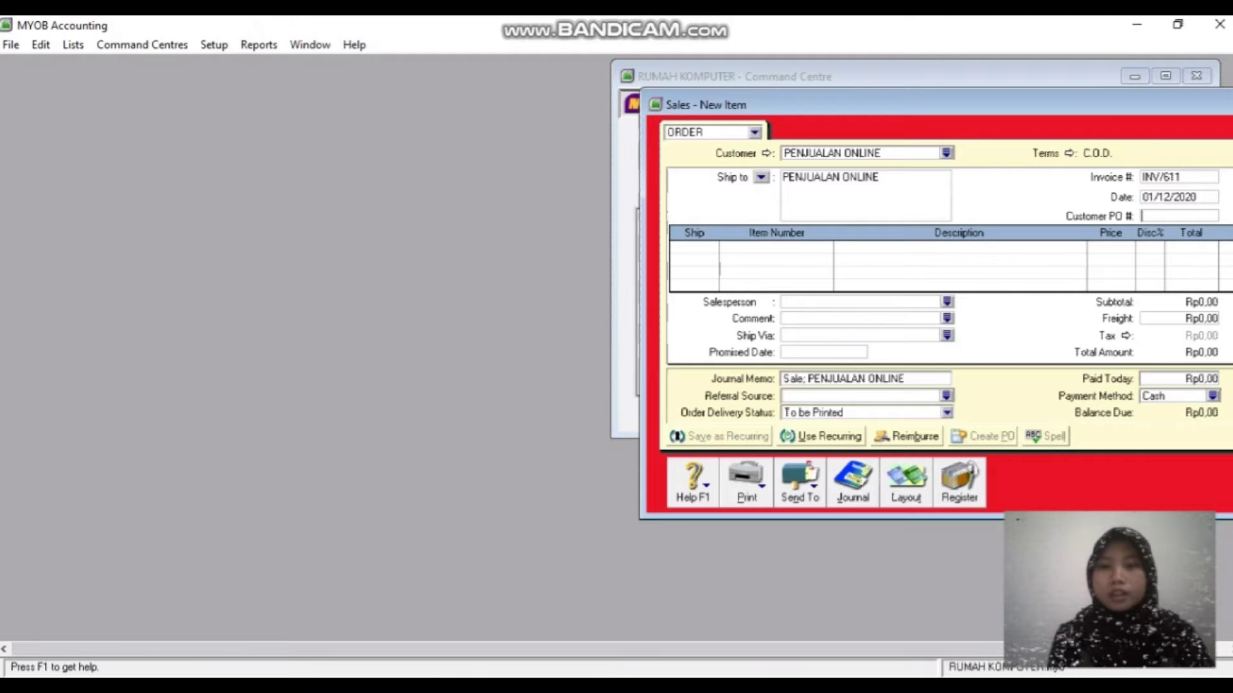
key(Tab)
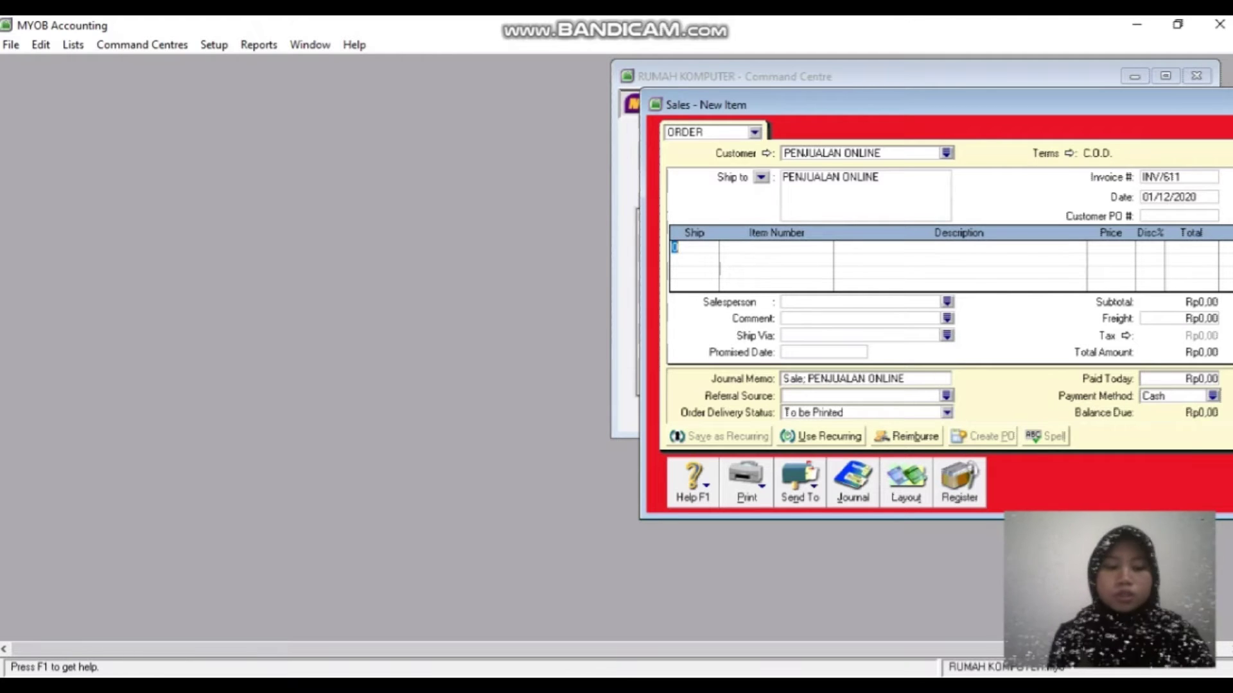
- Add an order line for 1 unit of item PKO, PAKET KOMPUTER OFFICE
text(1)
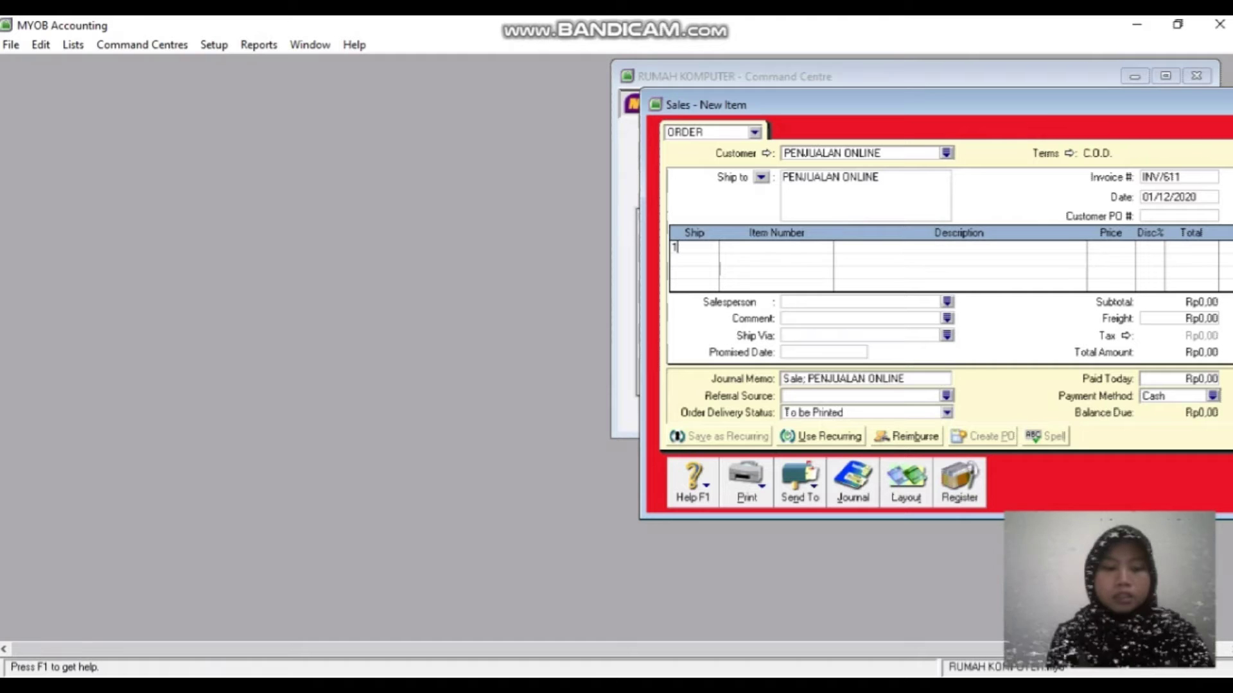
key(Tab)
text(PK)
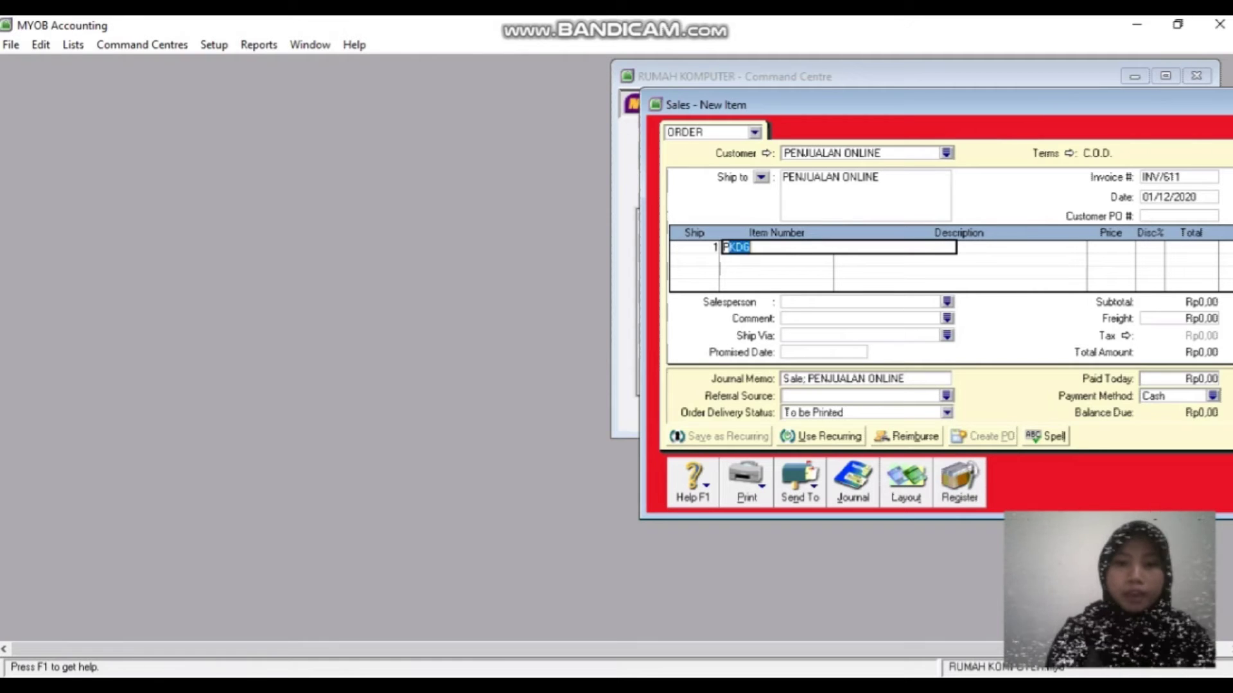
text(O)
key(Tab)
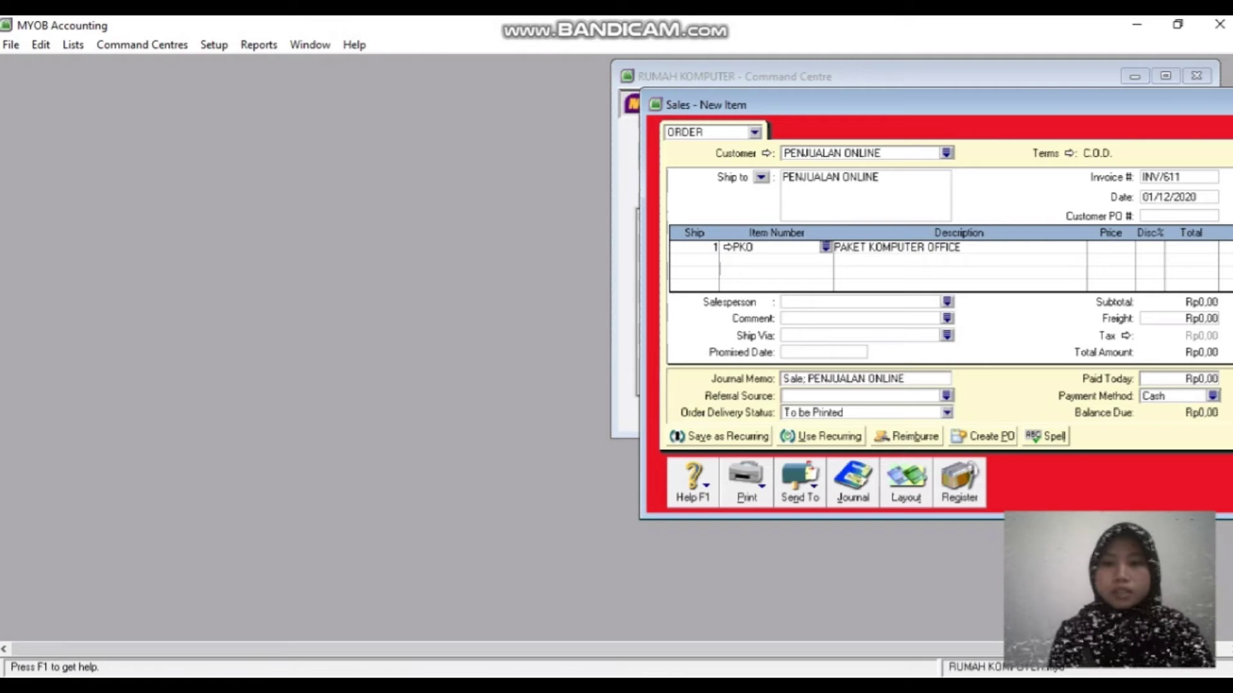
key(Tab)
key(Tab)
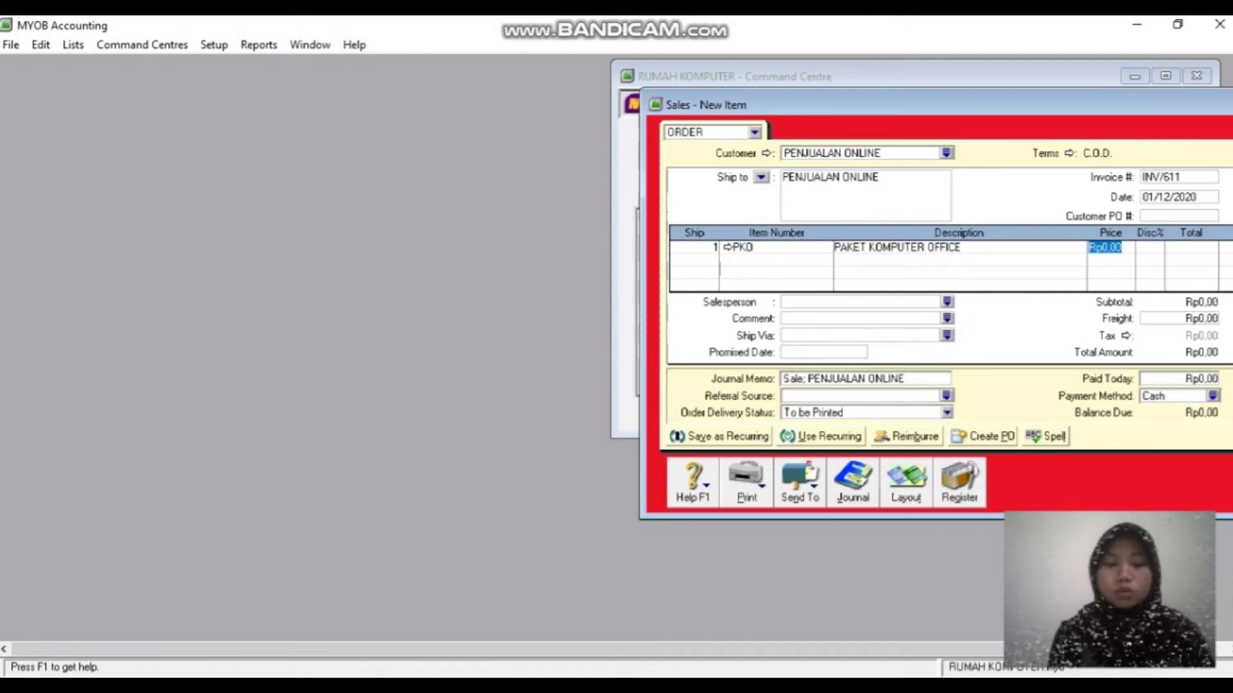
- Price the PAKET KOMPUTER OFFICE line at Rp7.600.000 with tax included and no discount
text(760)
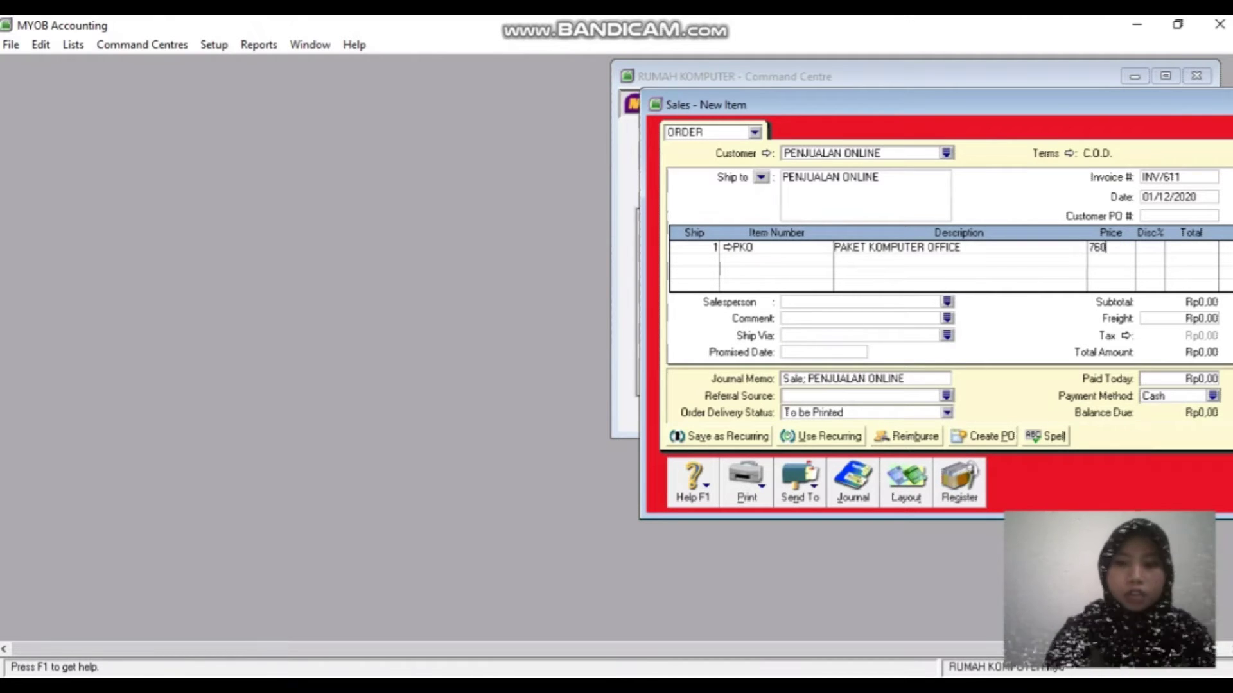
text(0000)
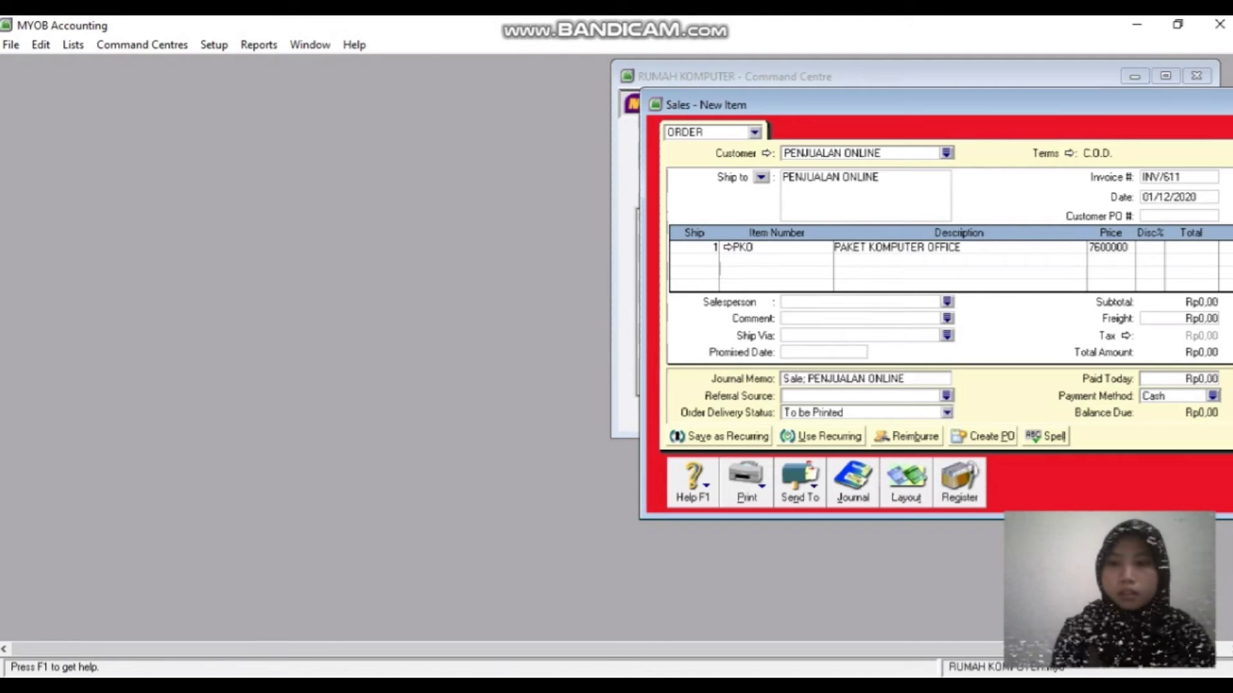
key(Tab)
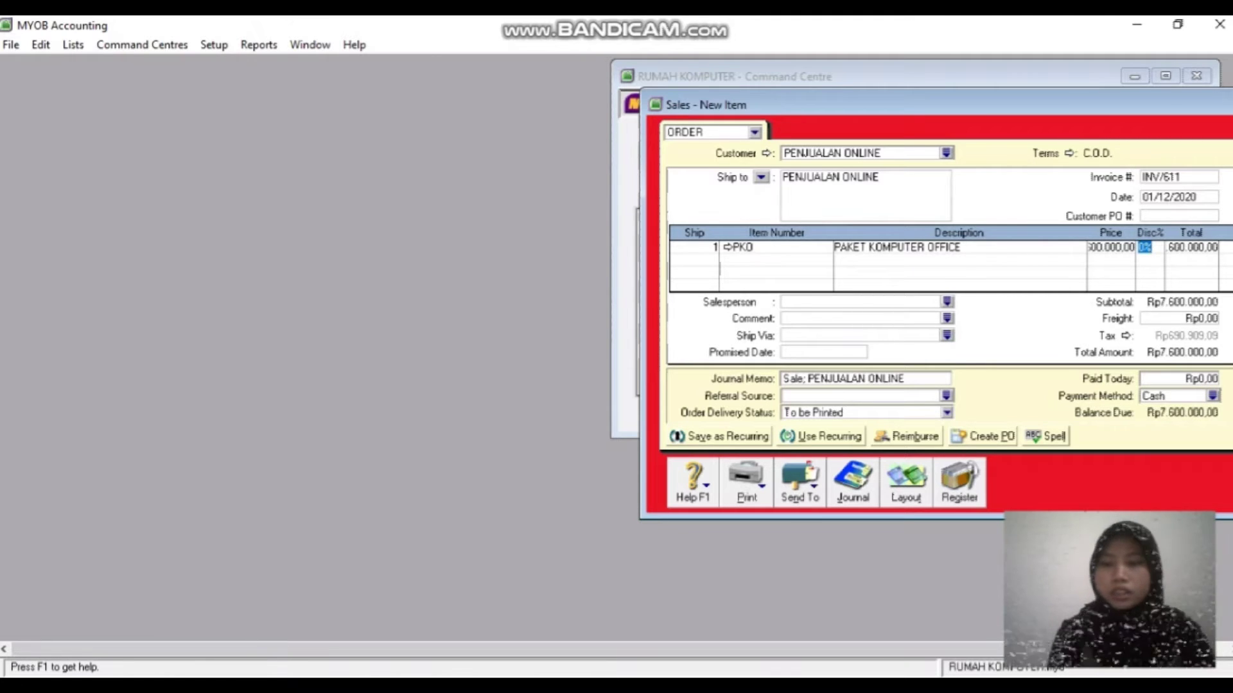
key(Tab)
key(Tab)
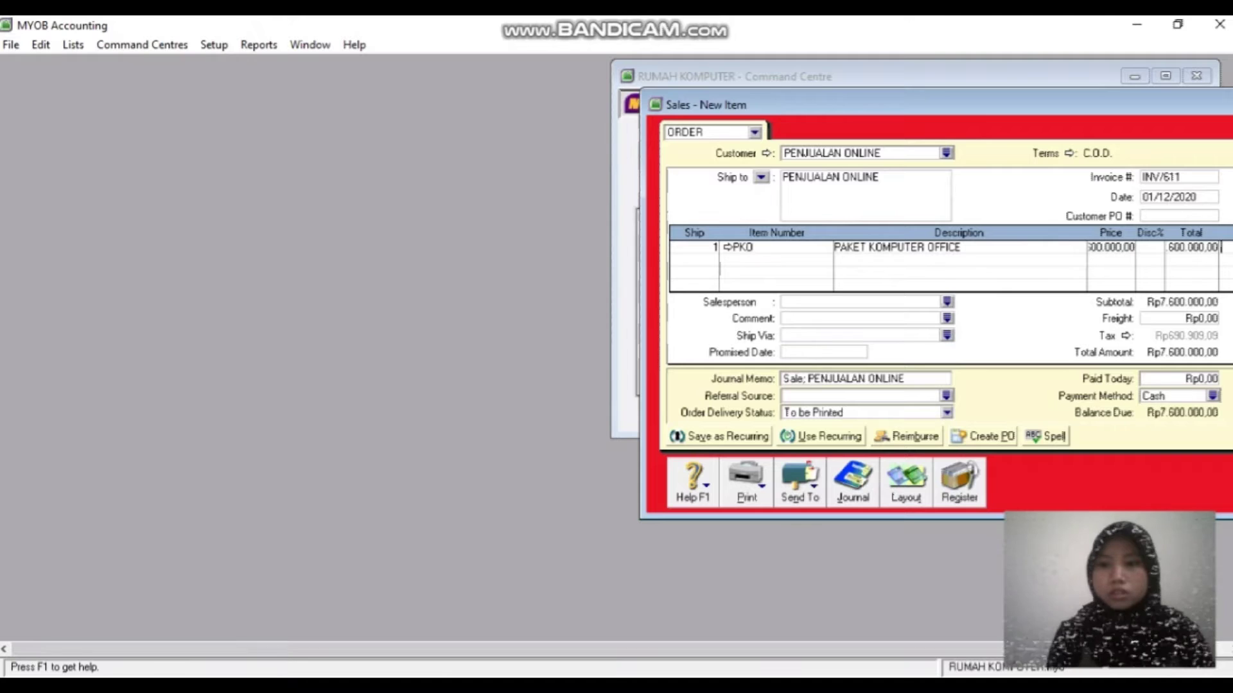
- Make the order's prices tax-exclusive and set the PAKET KOMPUTER OFFICE price to Rp7.600.000 without a discount
drag(911, 105, 771, 118)
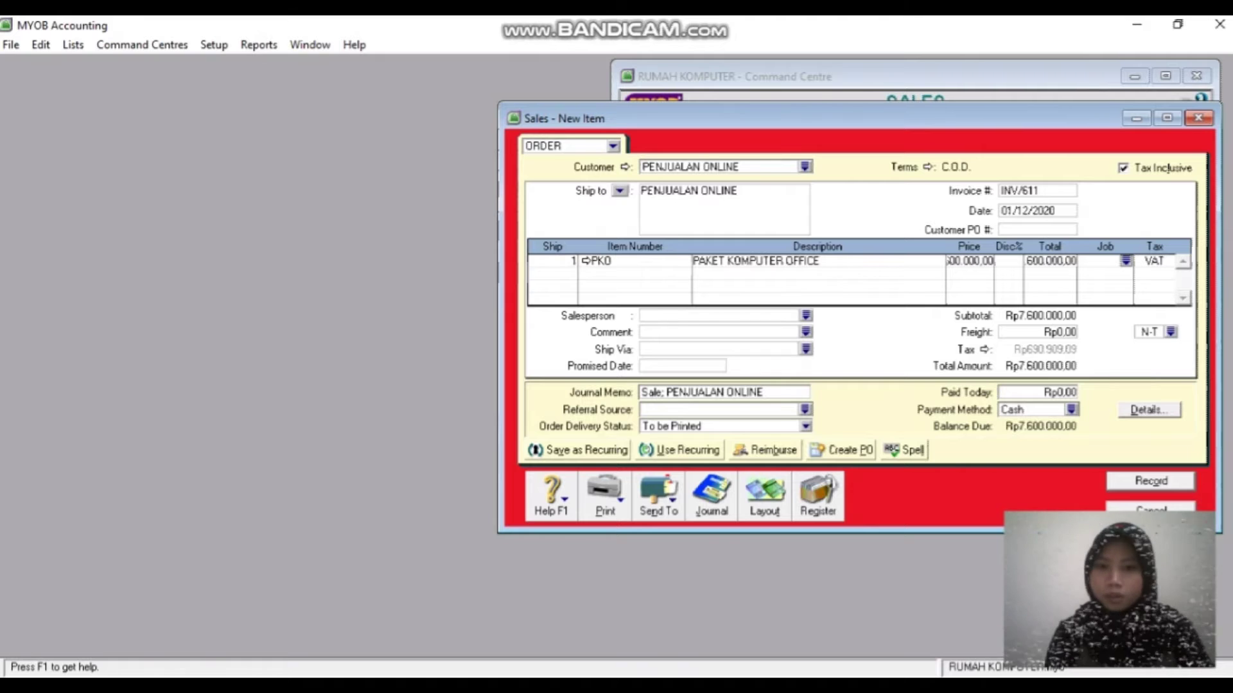
click(1166, 168)
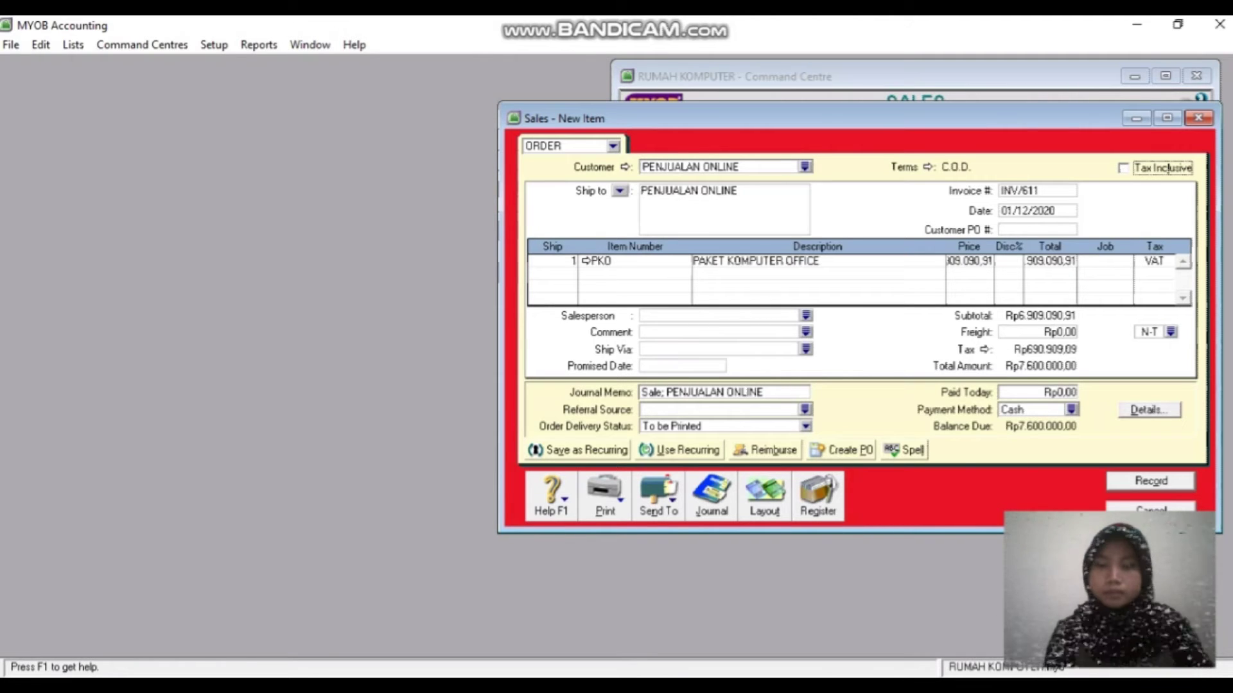
click(969, 262)
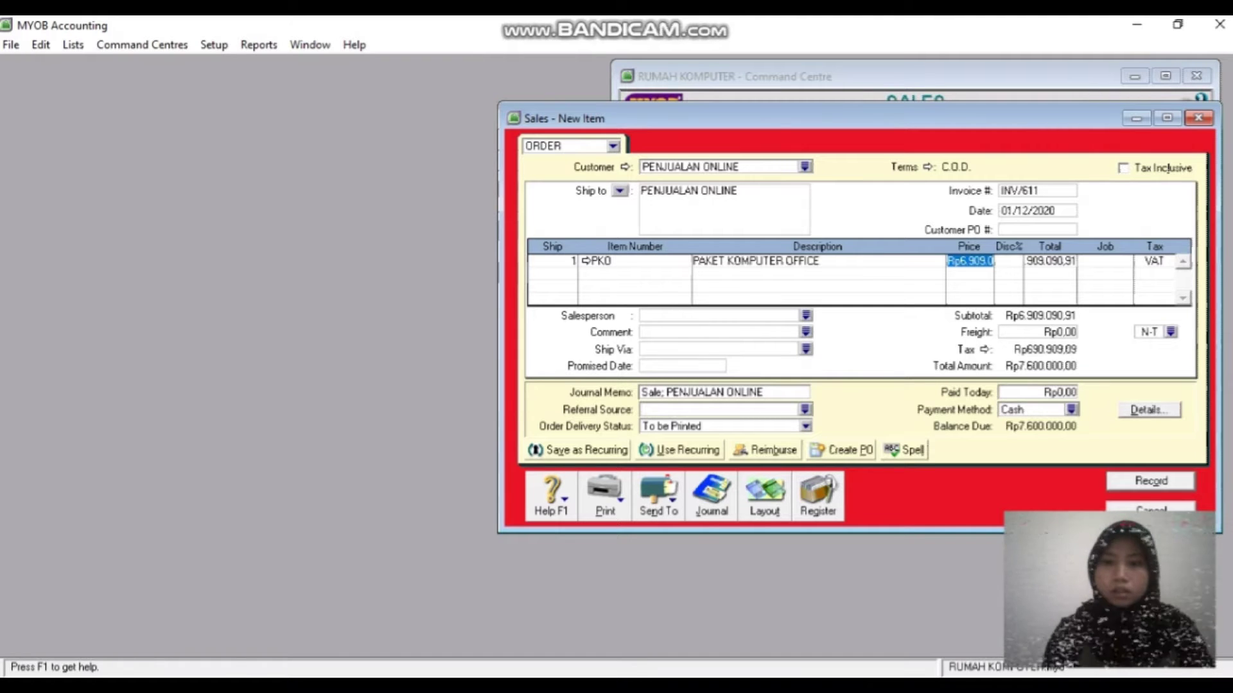
key(BackSpace)
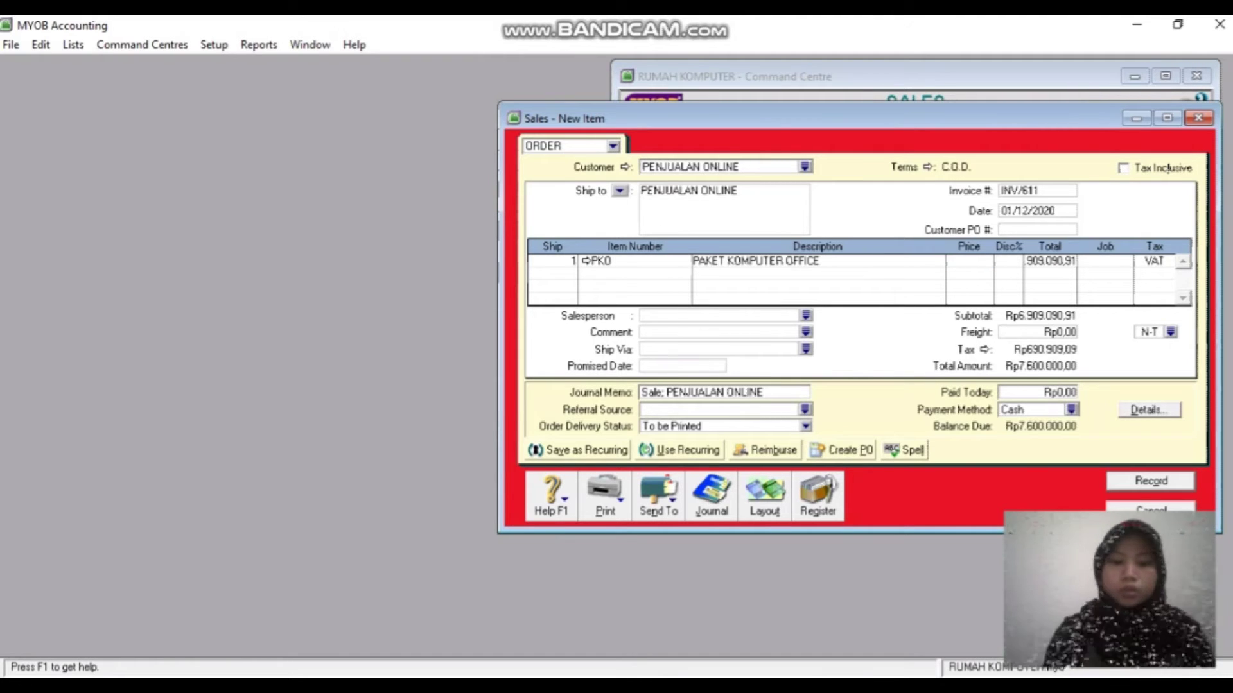
text(7600)
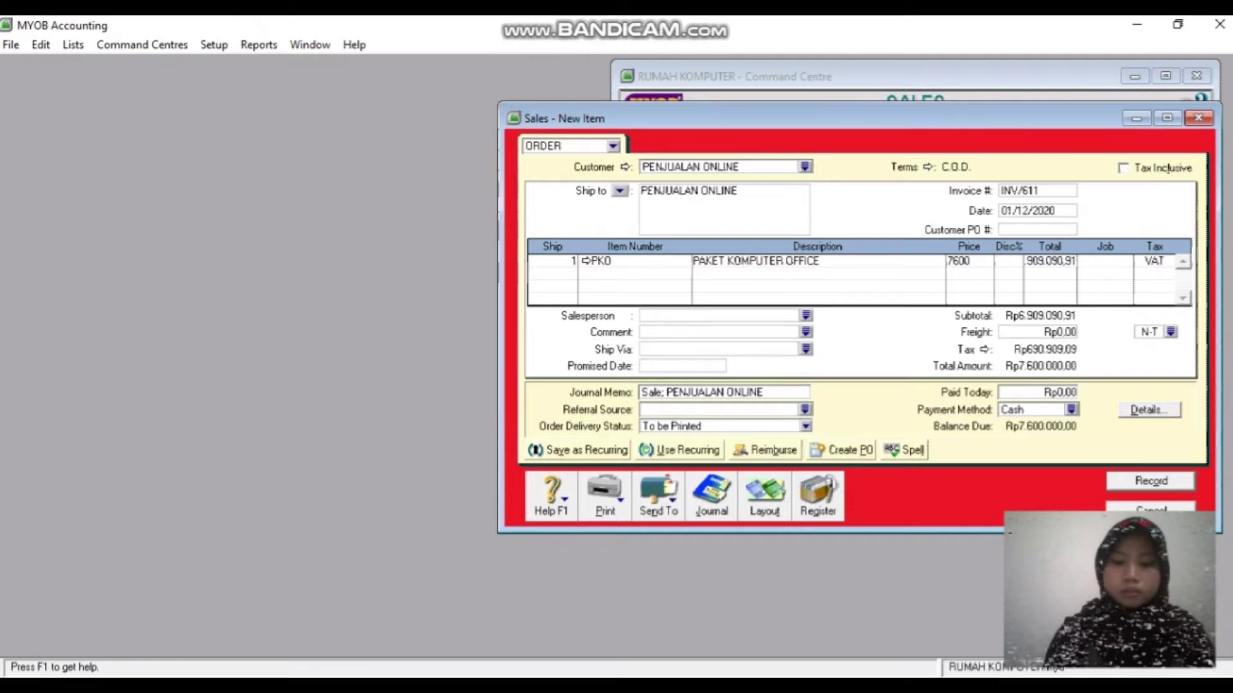
text(000)
key(Tab)
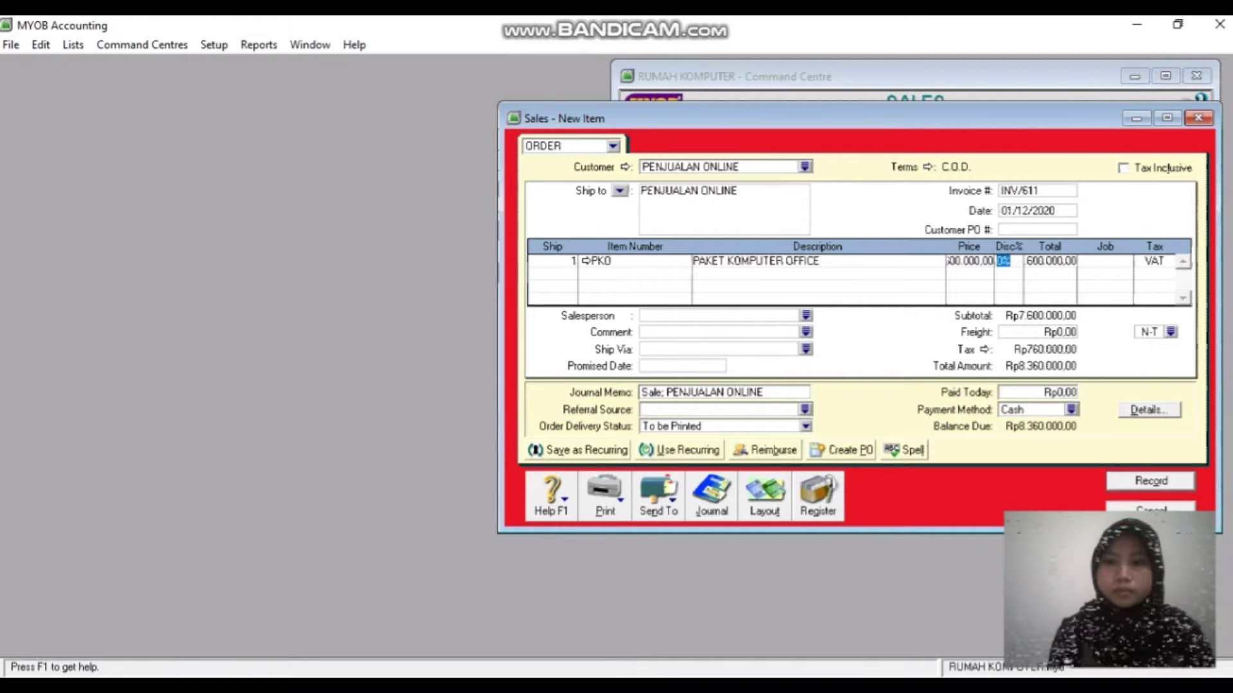
key(Tab)
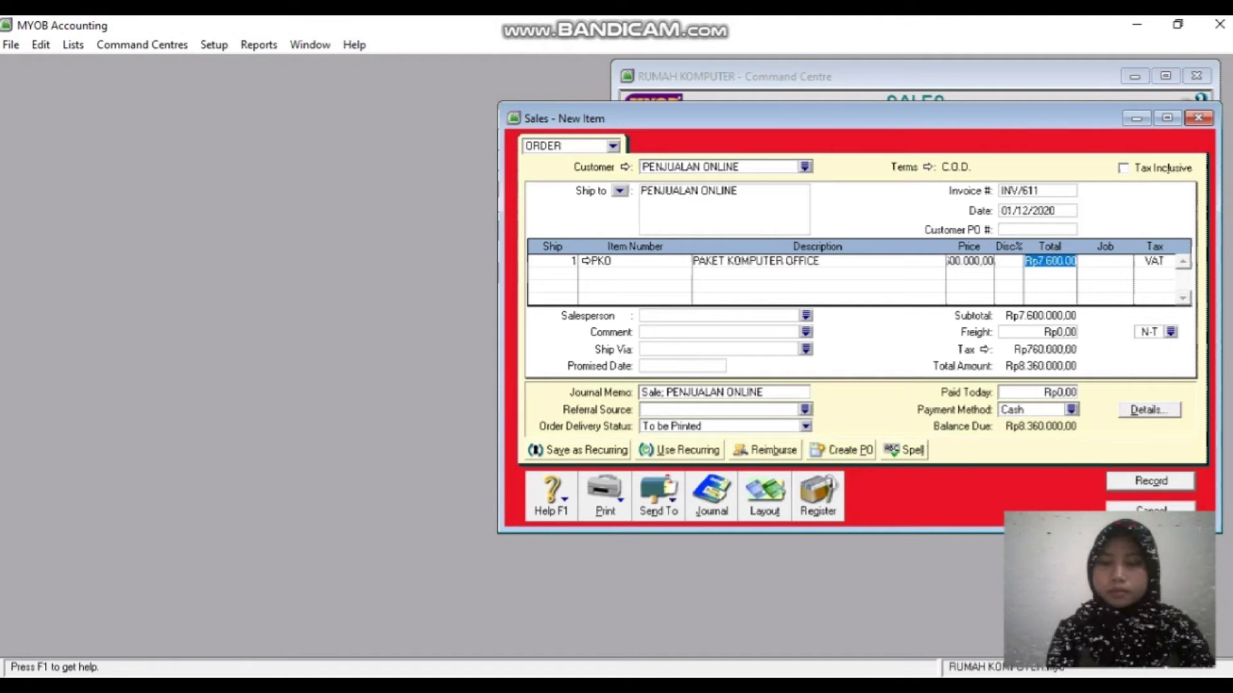
key(Tab)
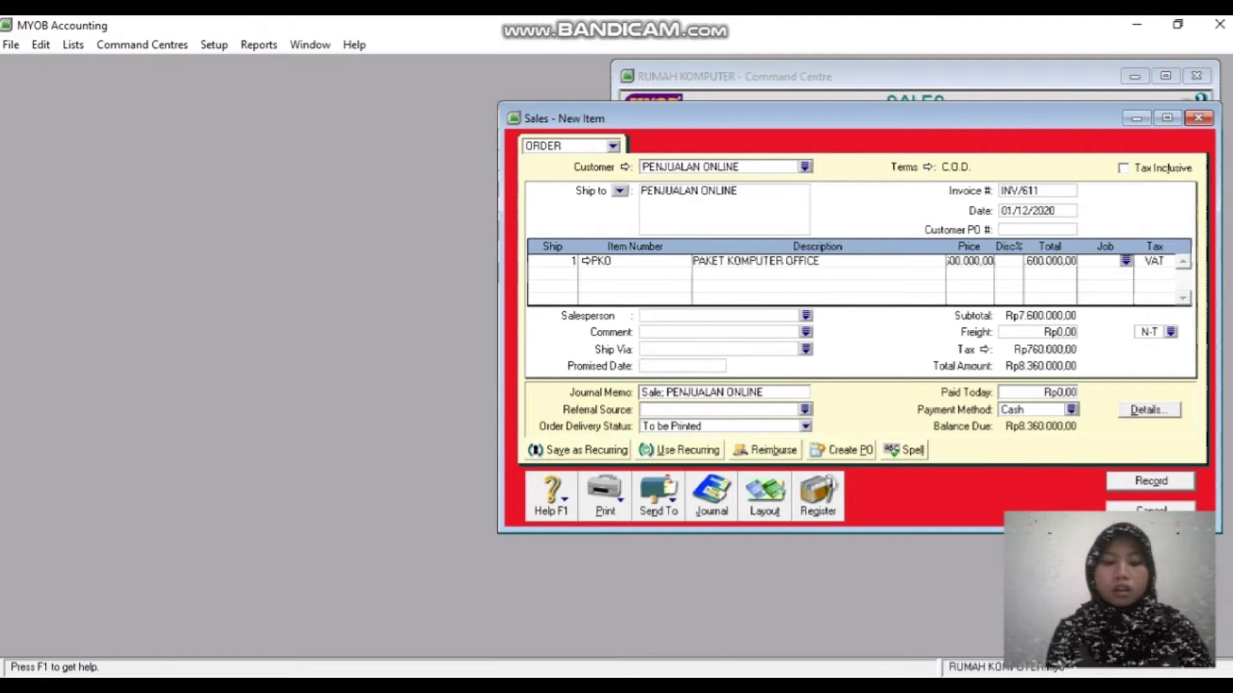
- Check the order's transaction recap, record the order and close the sales entry window
key(ctrl+r)
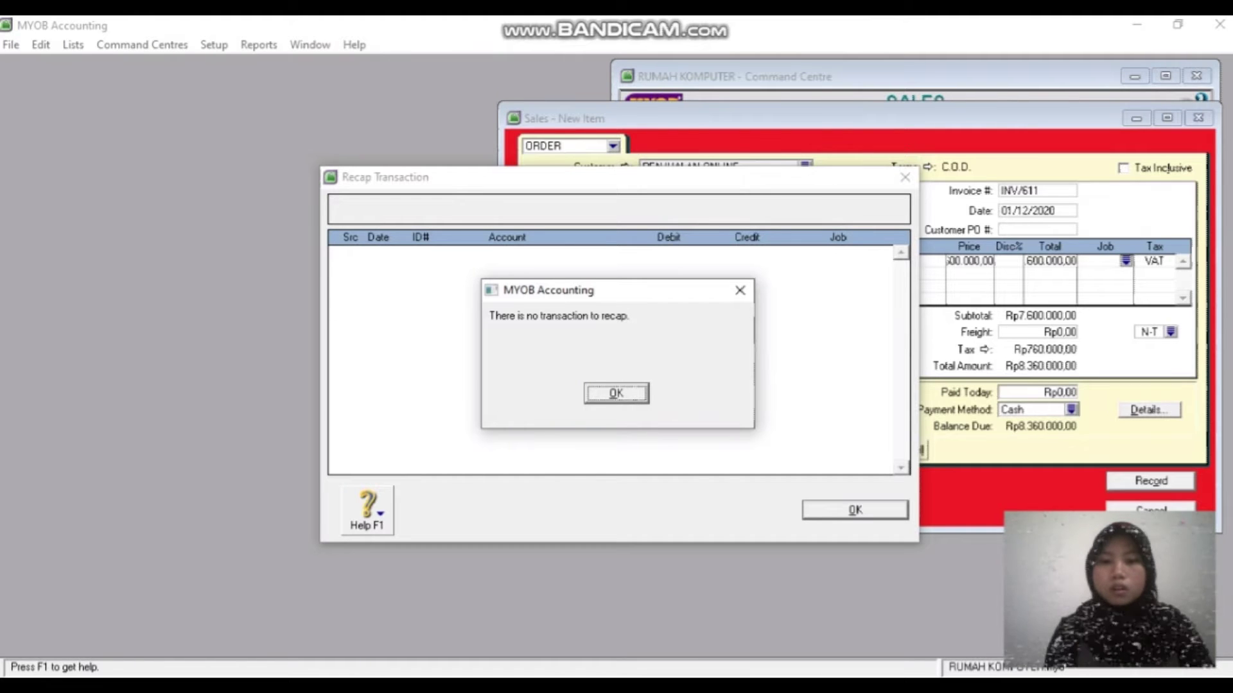
key(Return)
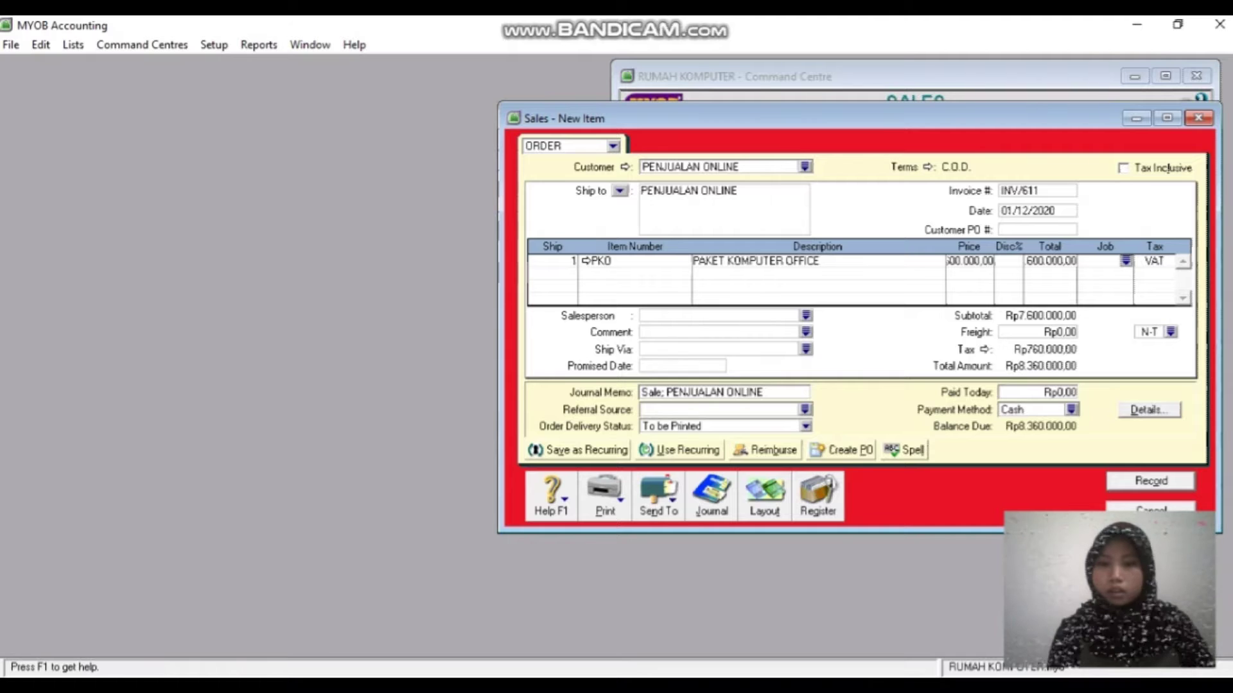
key(Return)
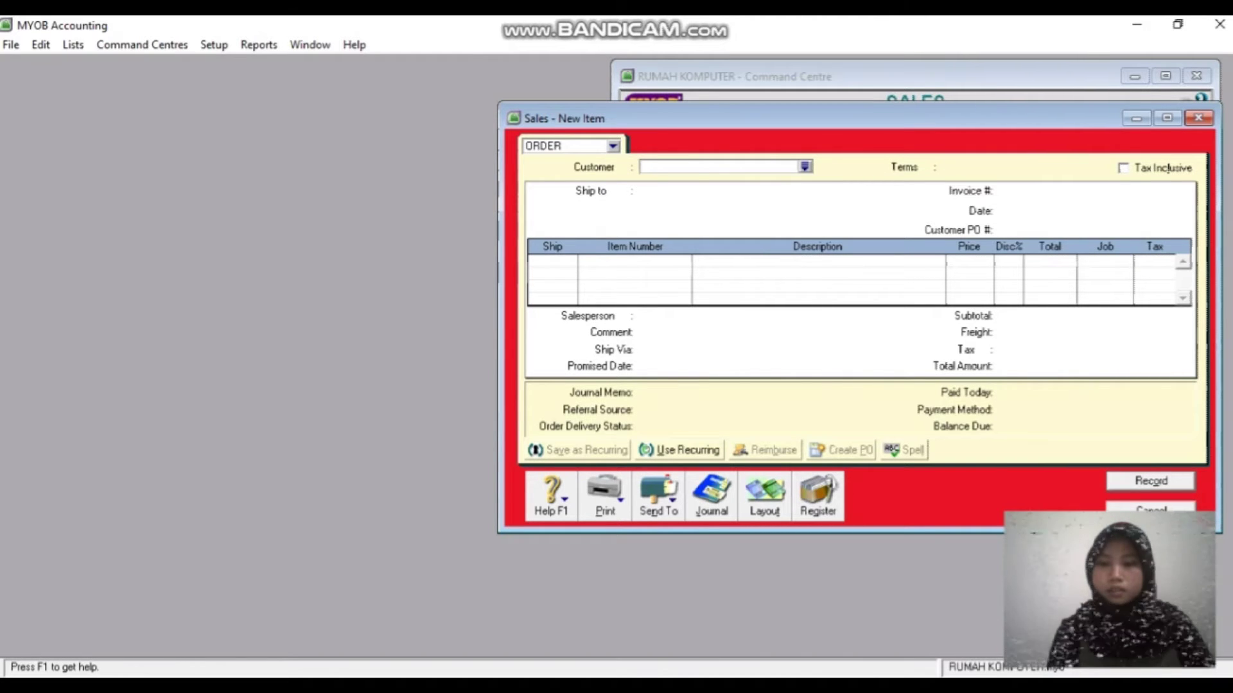
key(Escape)
- Review Transaksi 3's material issue slip and supporting invoice in the case PDF, and switch to MYOB's Inventory command centre
key(alt+Tab)
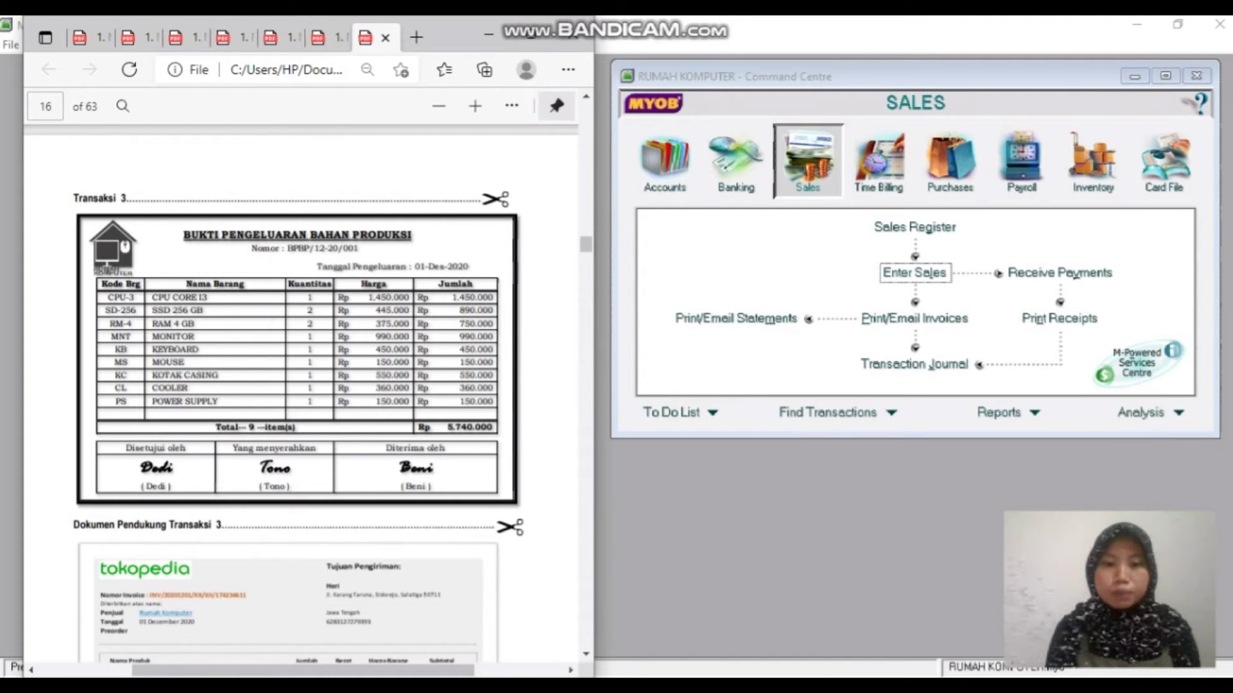
scroll(302, 392, down, 3)
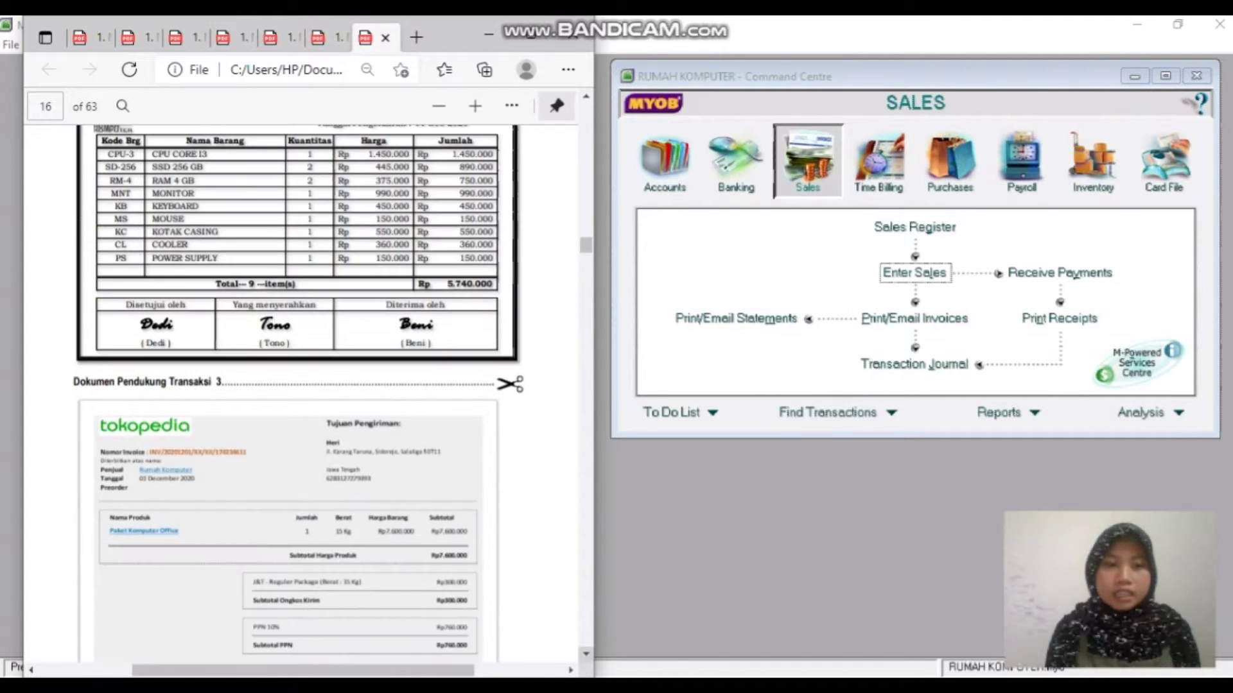
scroll(302, 391, down, 1)
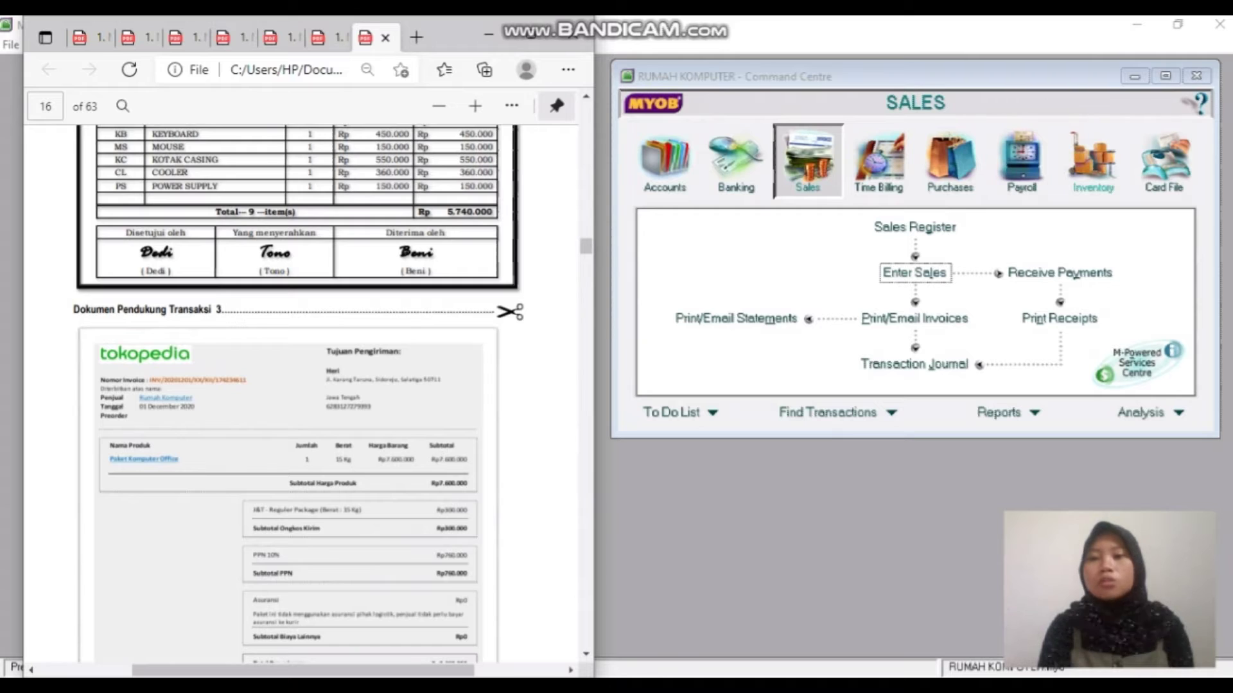
click(1092, 161)
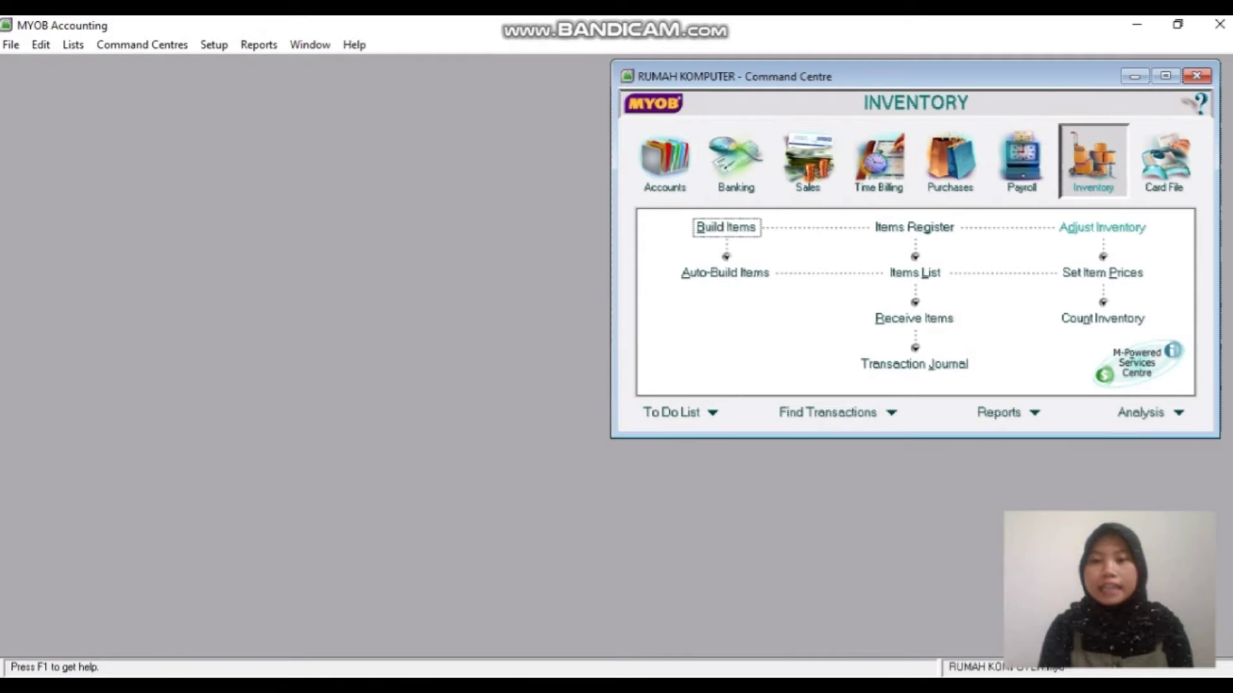
- Start an inventory adjustment and set its inventory journal number to BPBP/01
click(1102, 227)
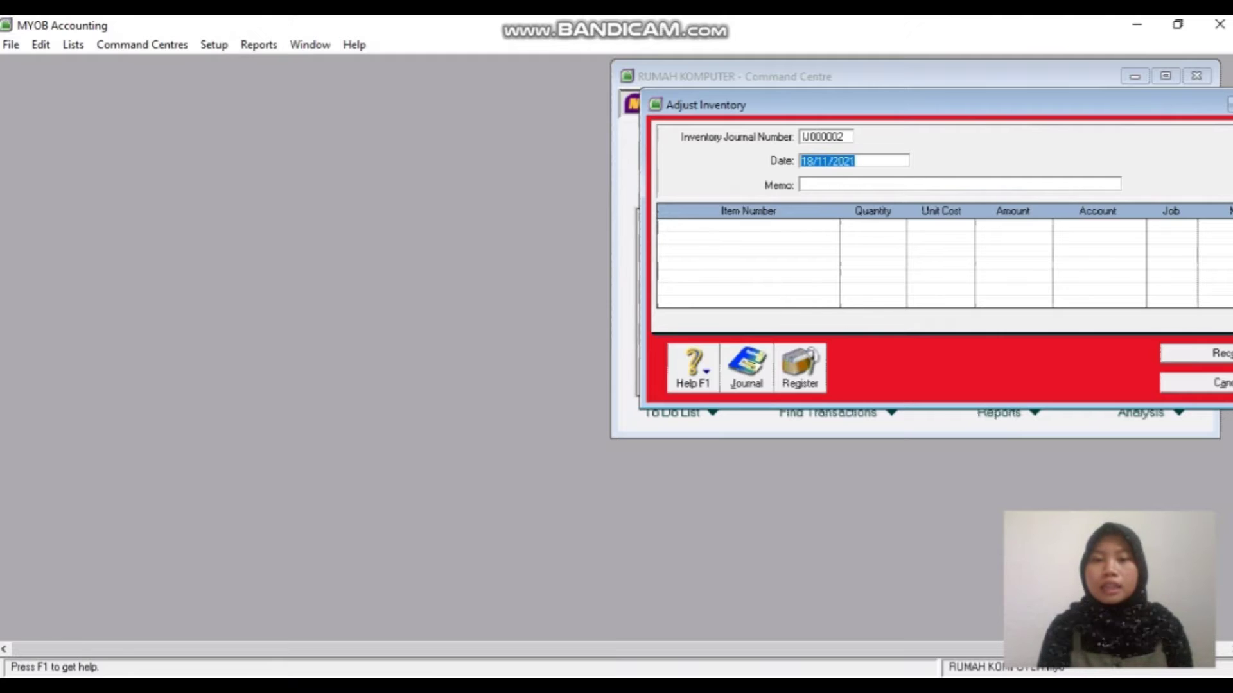
click(825, 137)
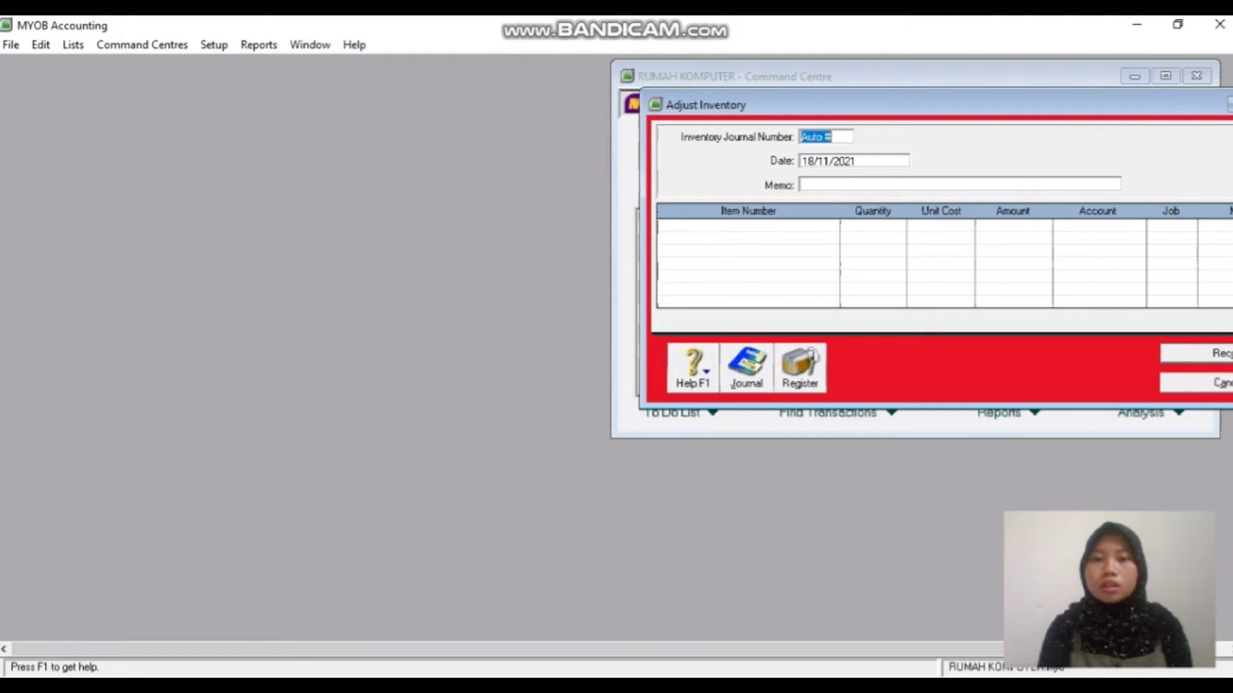
text(BPBP)
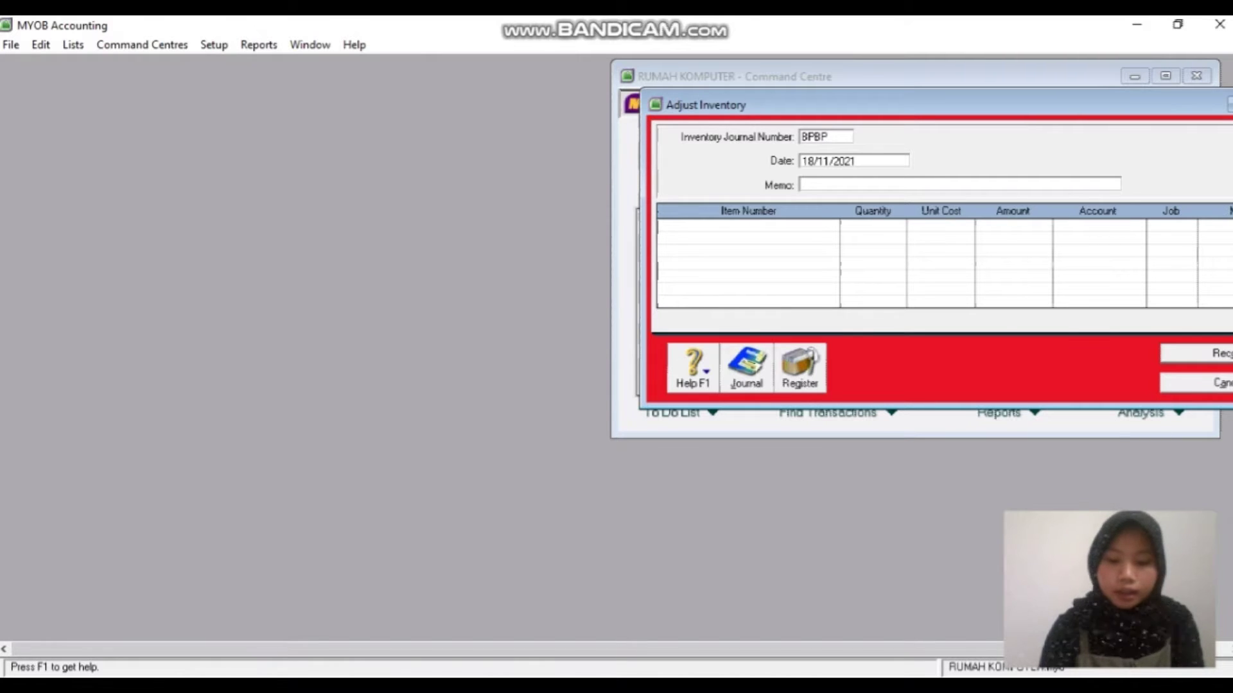
text(/0)
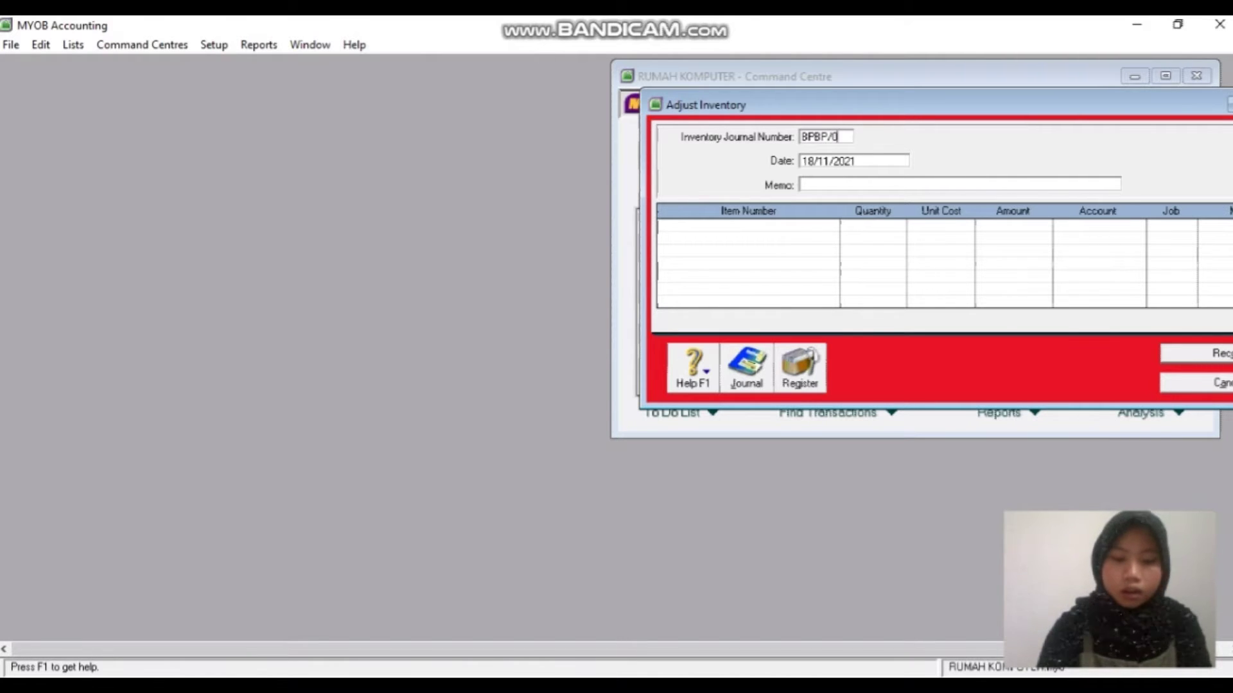
text(1)
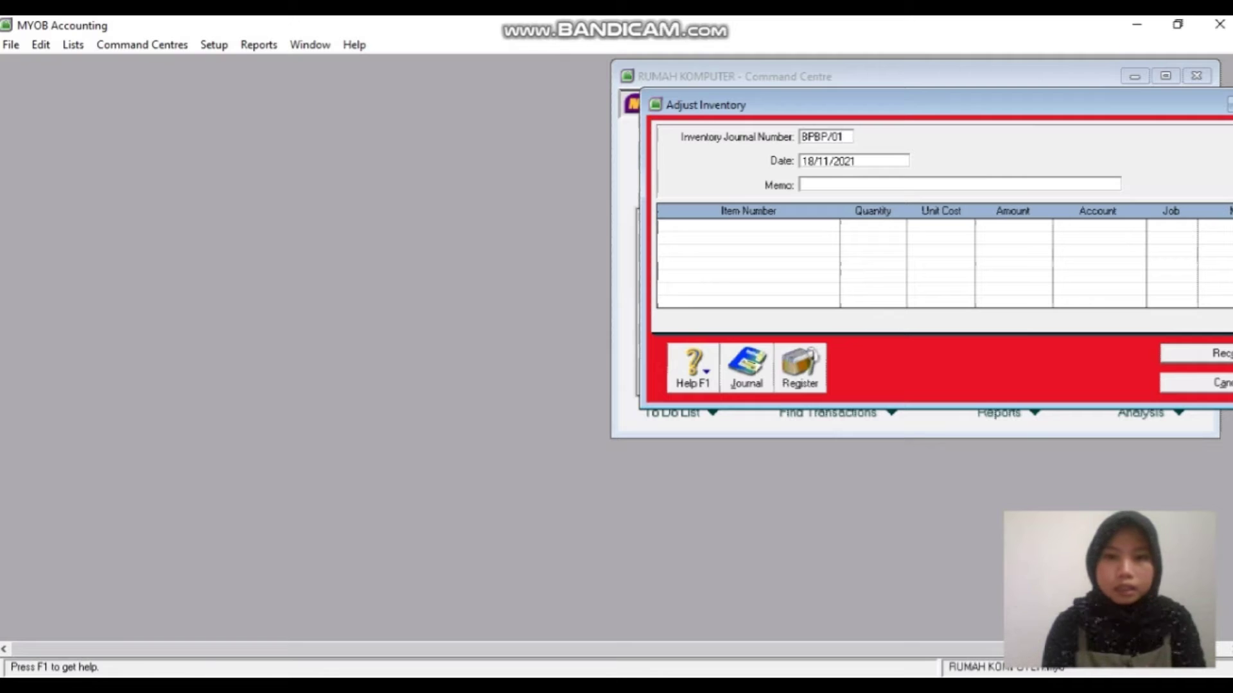
key(Tab)
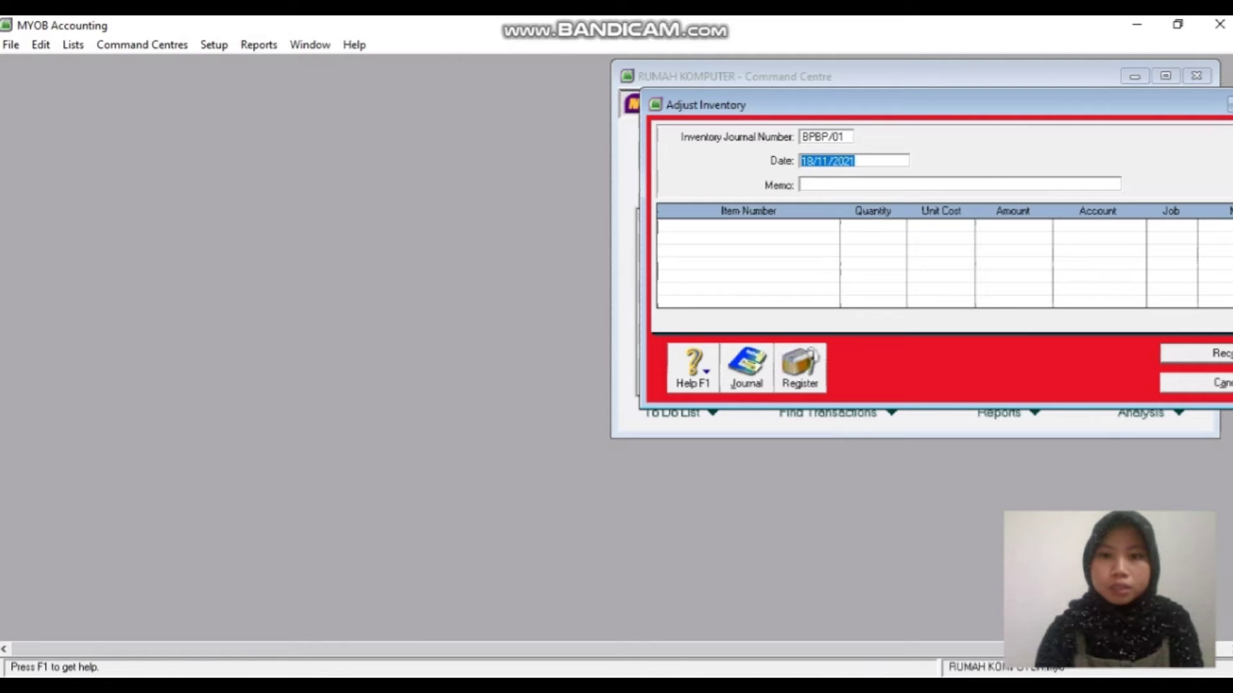
- Set the inventory adjustment's date to 01/12/2020
key(BackSpace)
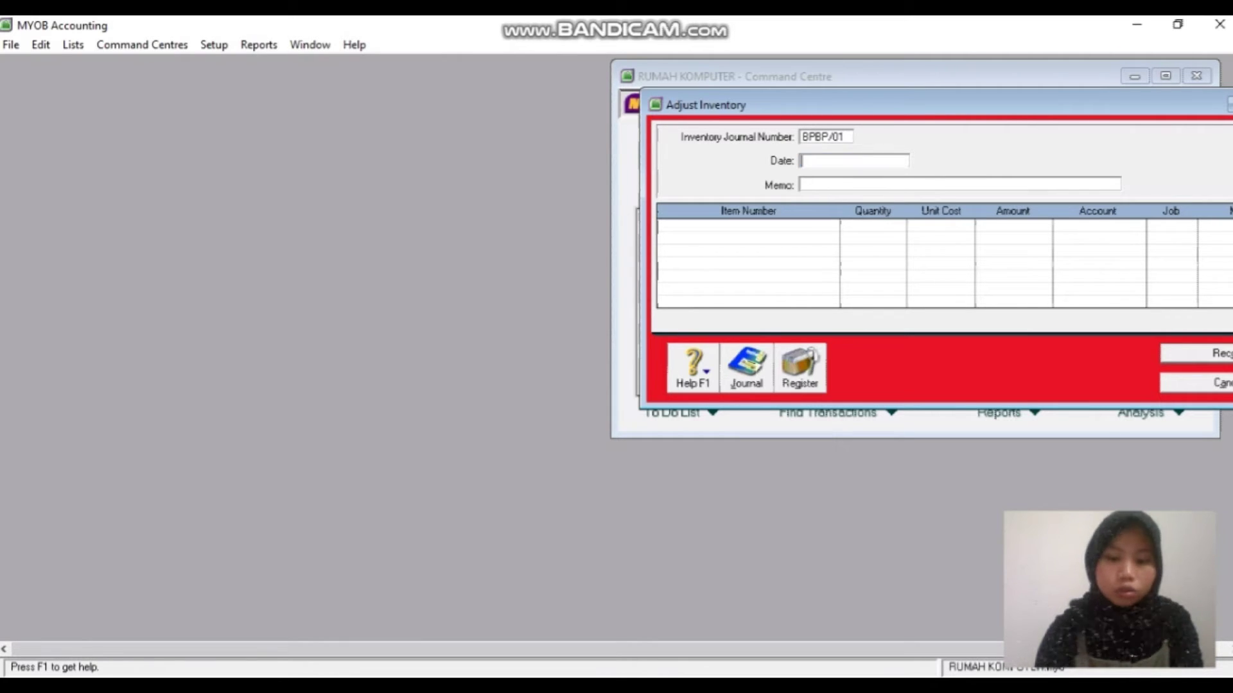
text(01)
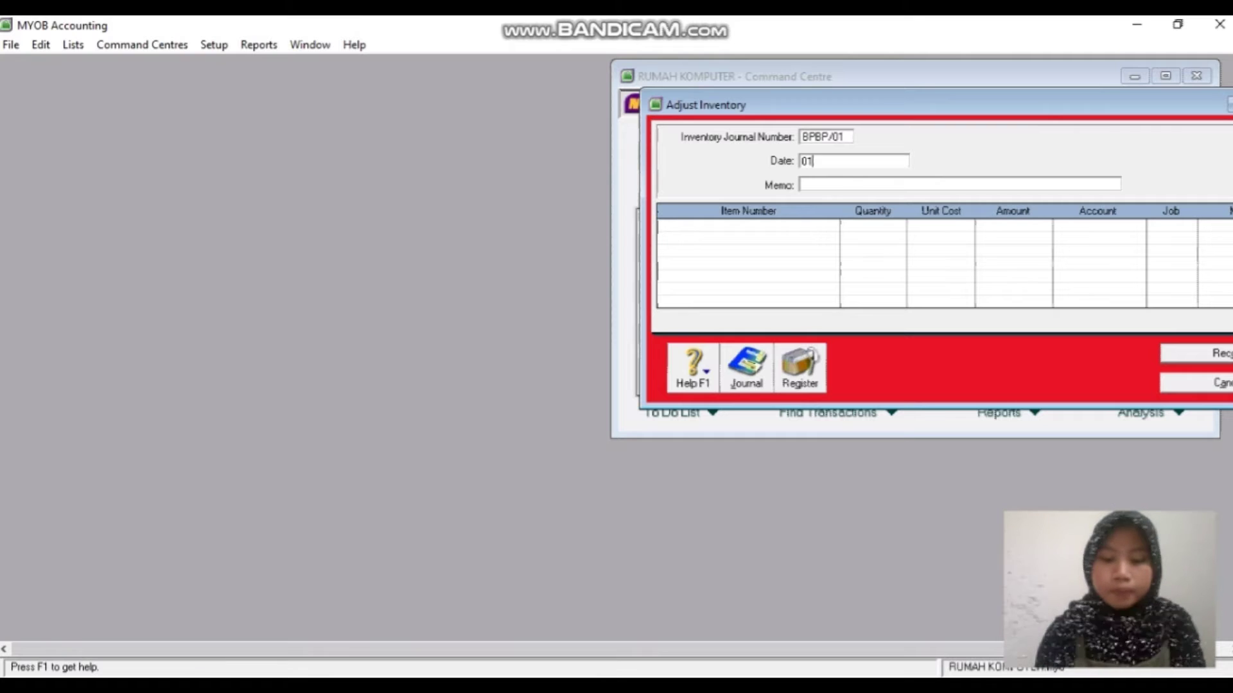
text(/12)
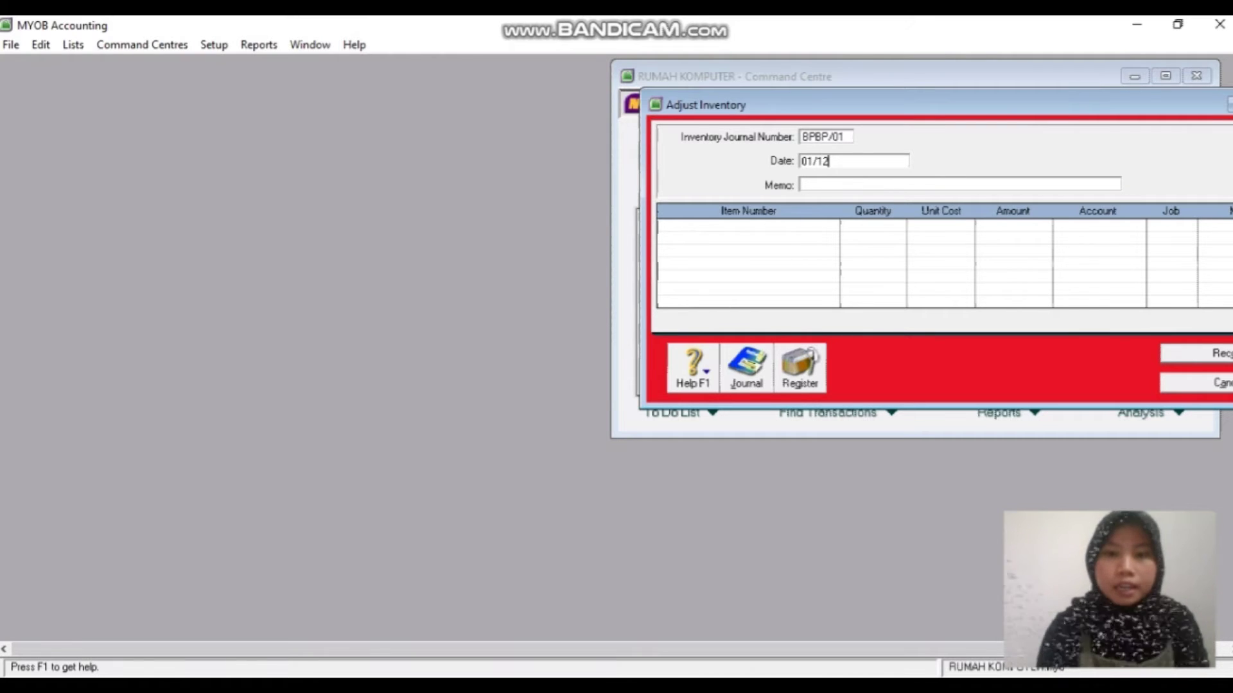
text(/2020)
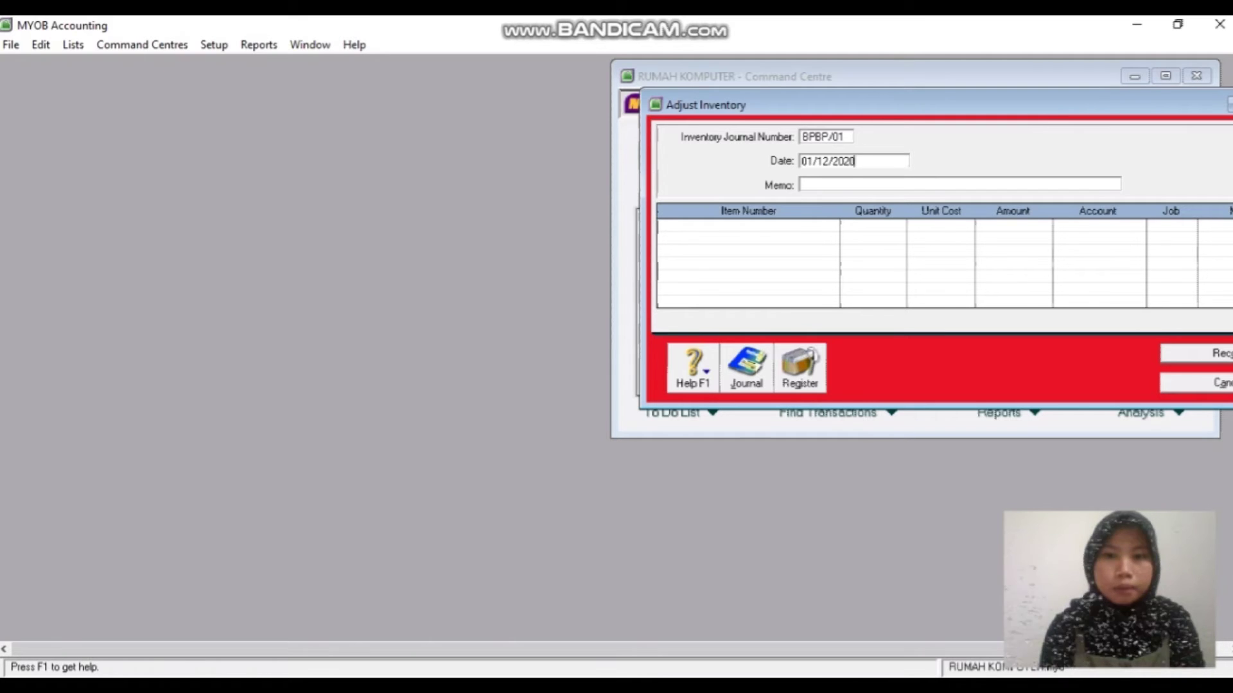
key(Tab)
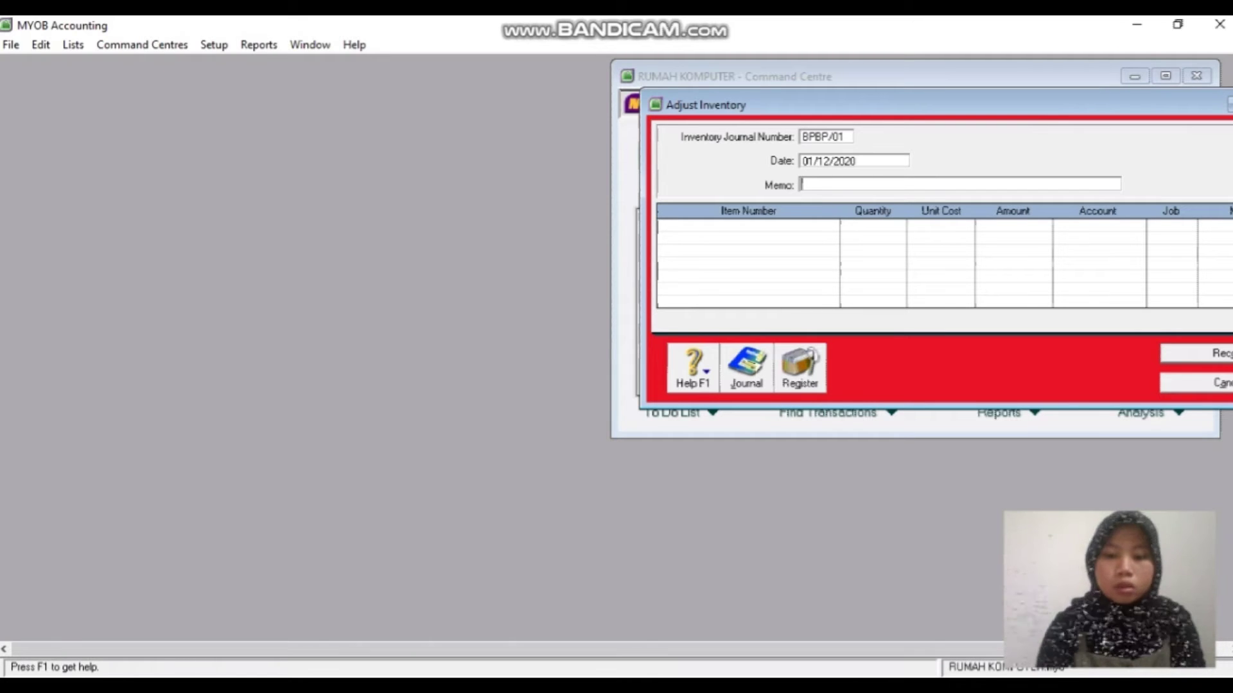
- Enter the adjustment memo "Pengakuam Bahan Baku dan Bahan Penolong pesanan Tn" followed by the customer's name
text(Pengakuan)
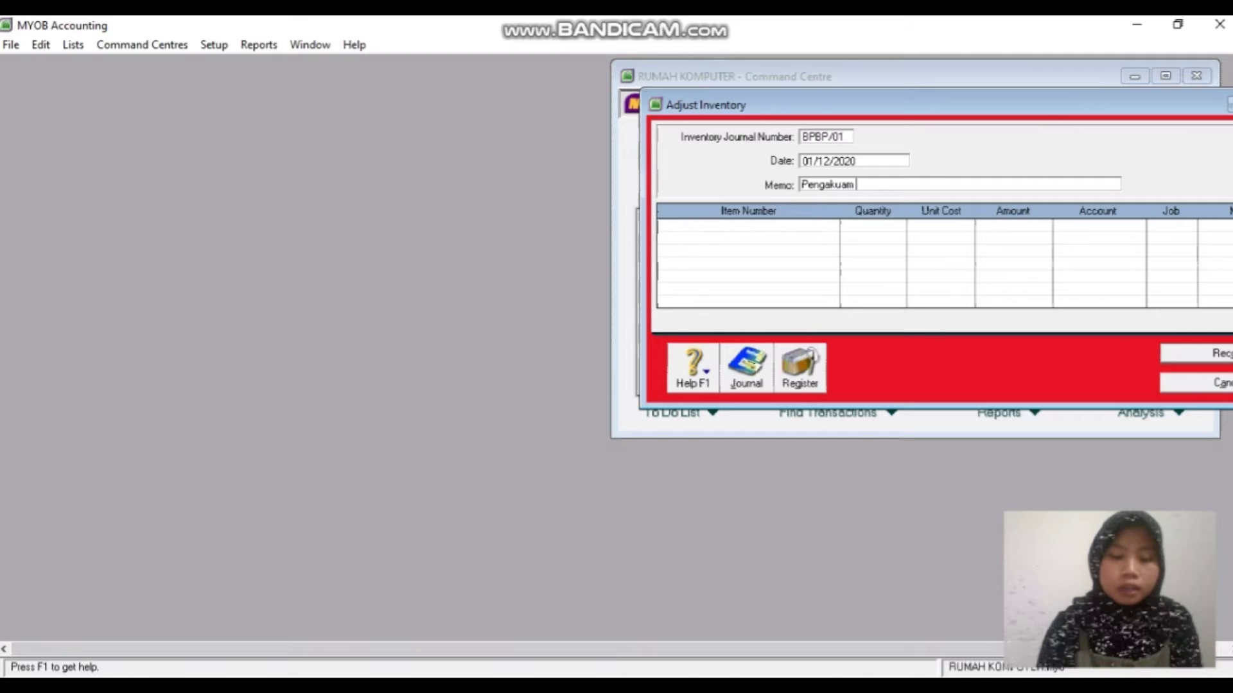
text( B)
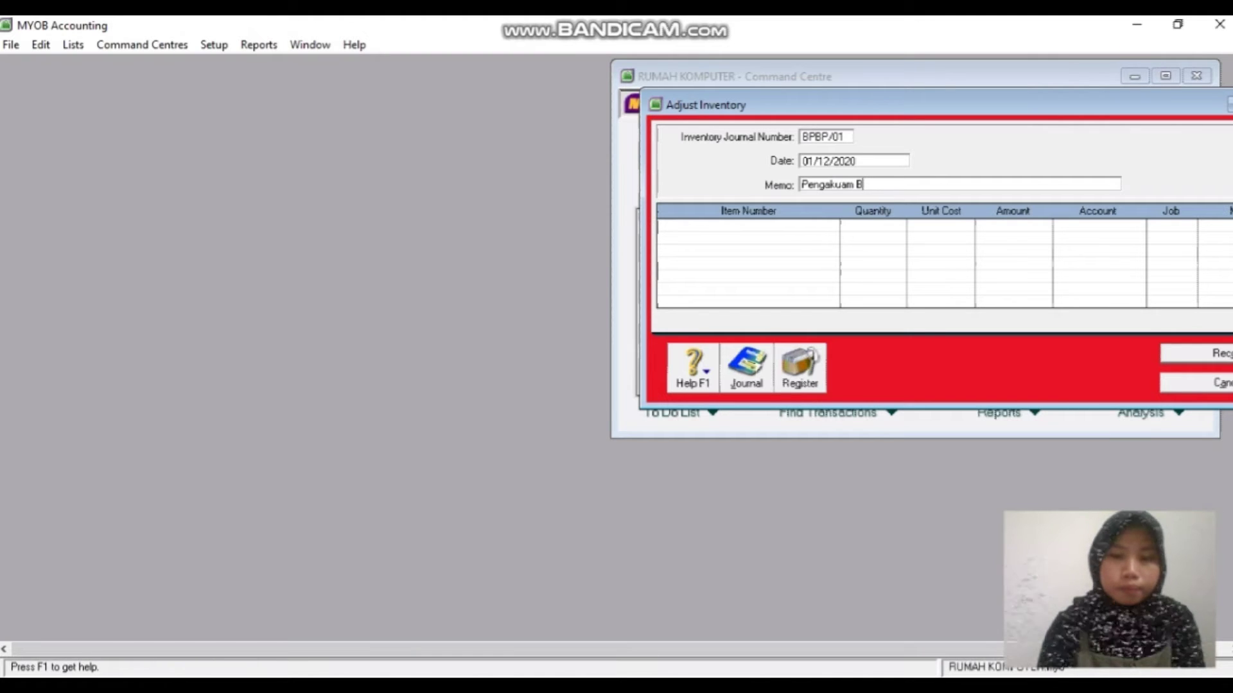
text(aham)
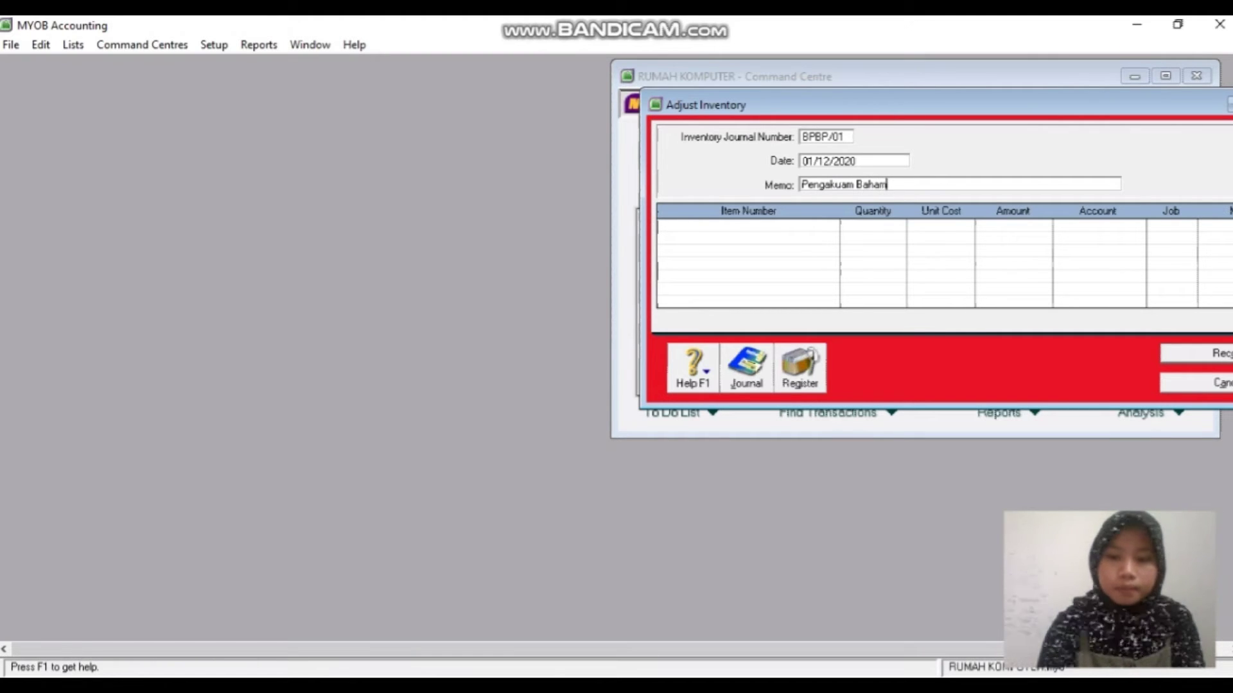
key(BackSpace)
text(n Bku)
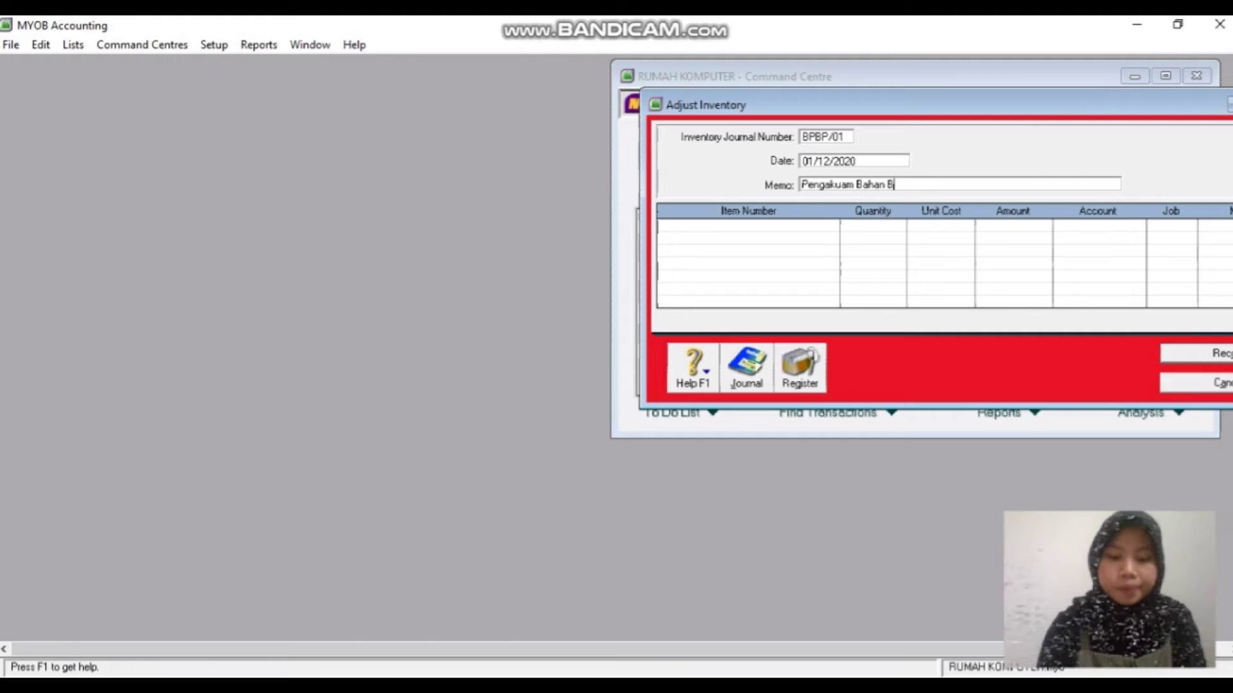
key(BackSpace)
key(BackSpace)
key(BackSpace)
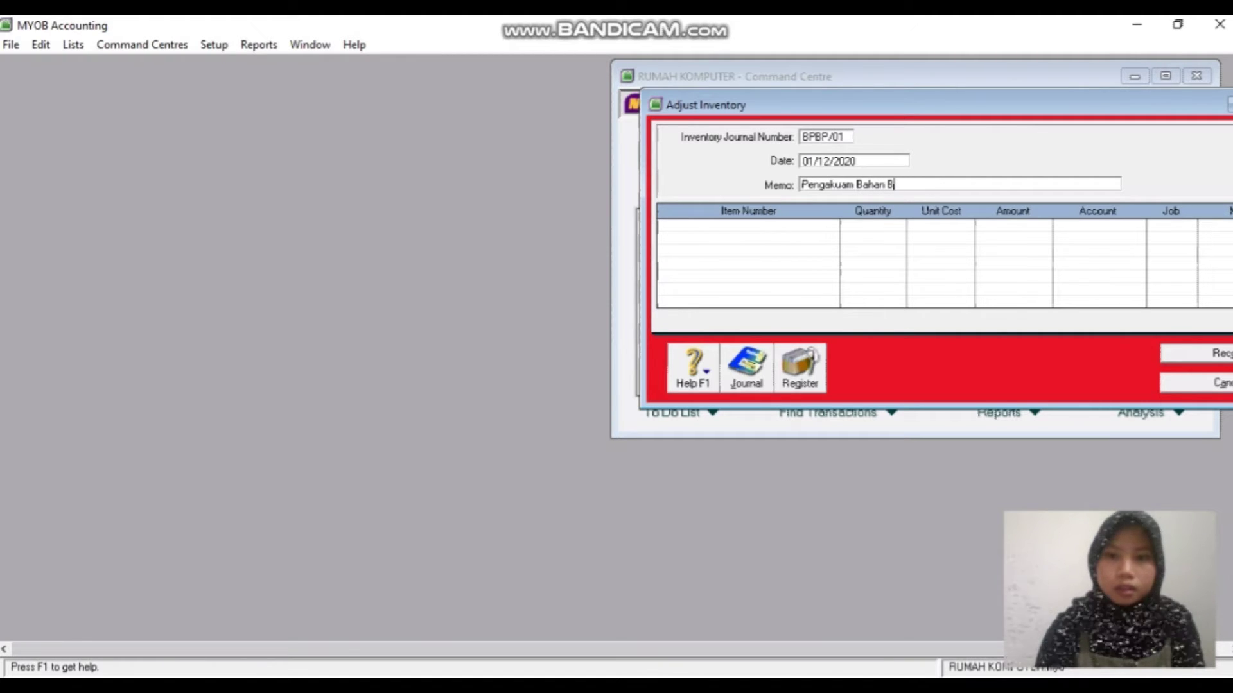
text(aku)
text( dan)
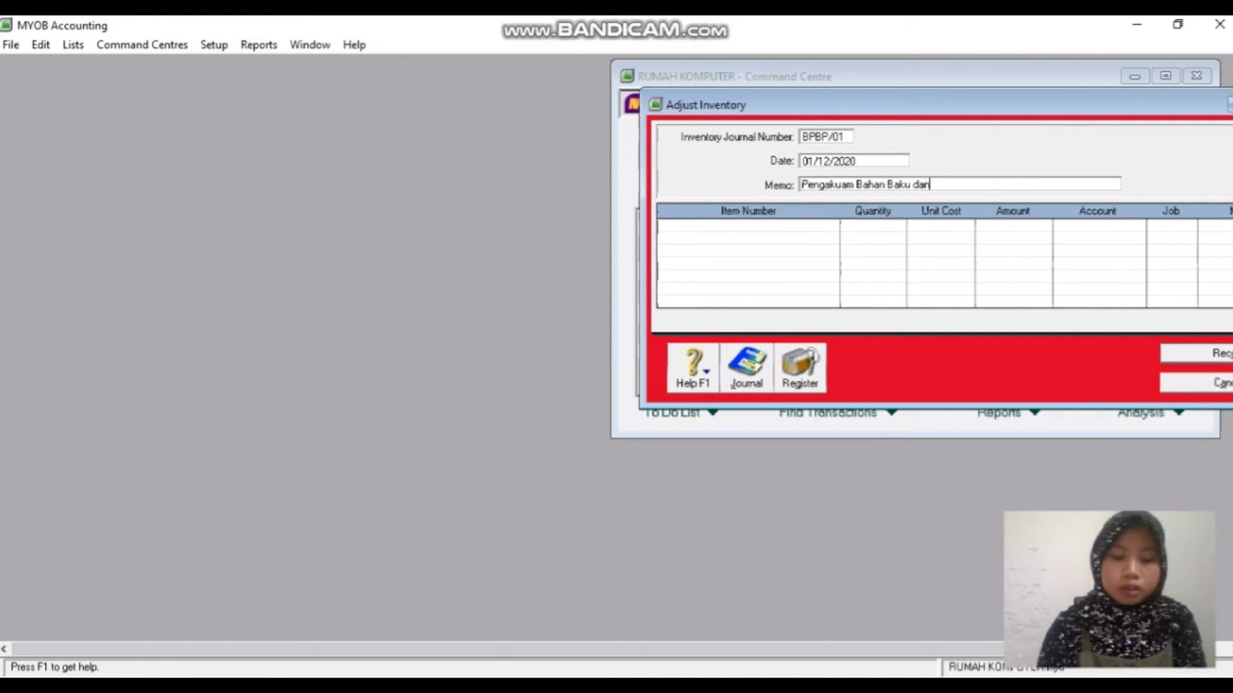
text( Bahan )
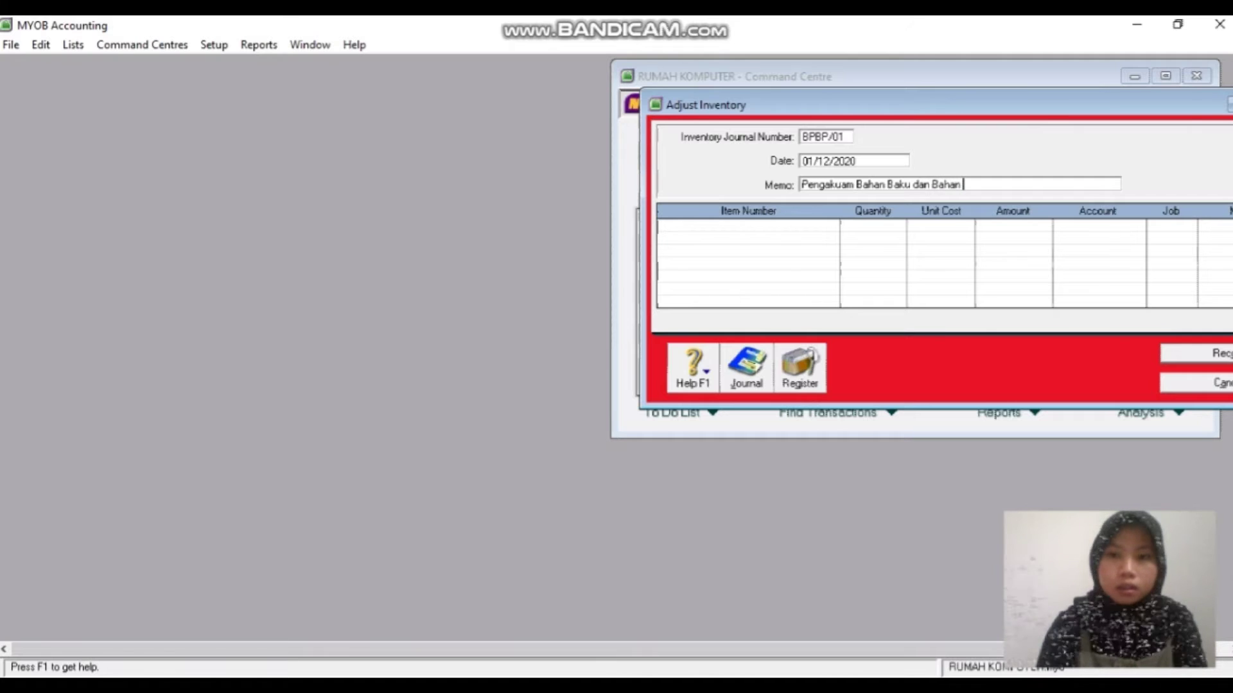
text(Penol)
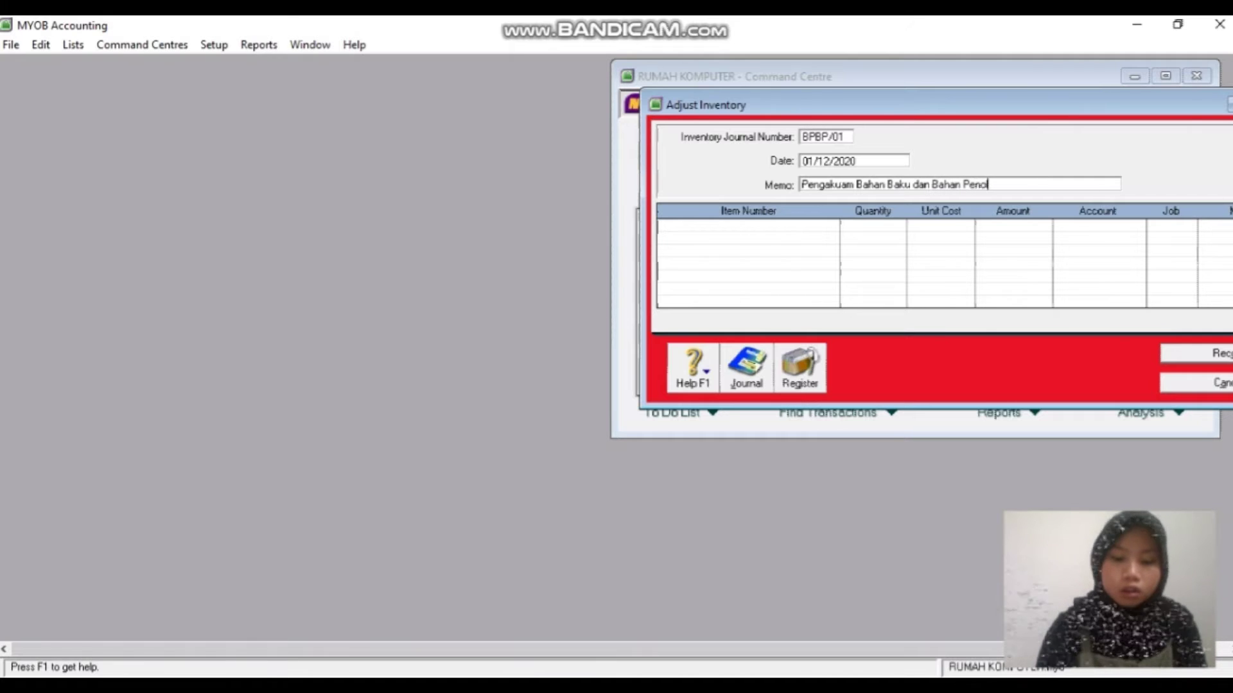
text(ong )
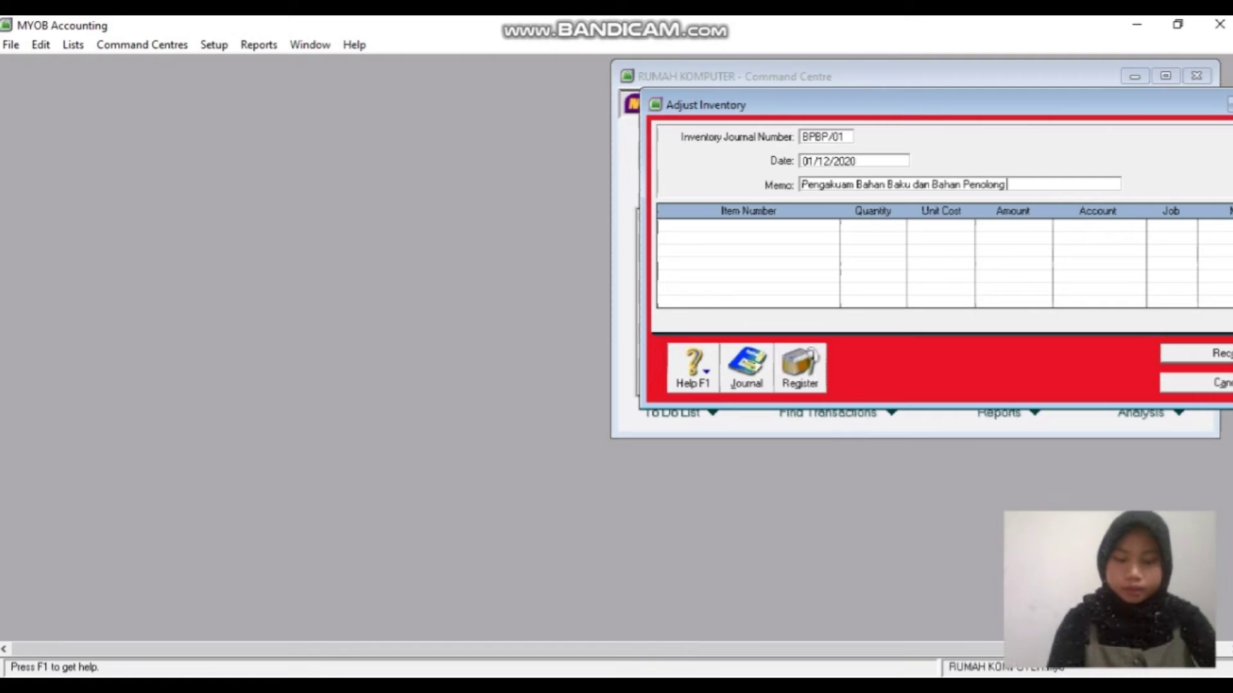
text(pesanan Tn)
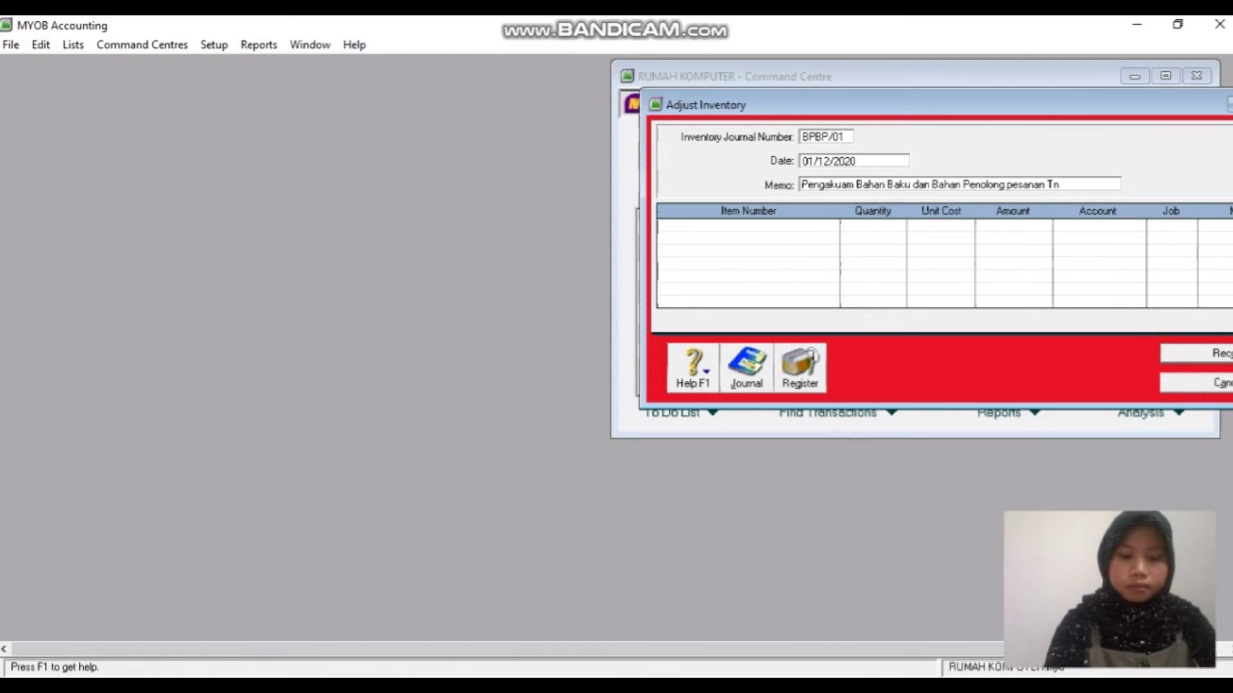
text( Heri)
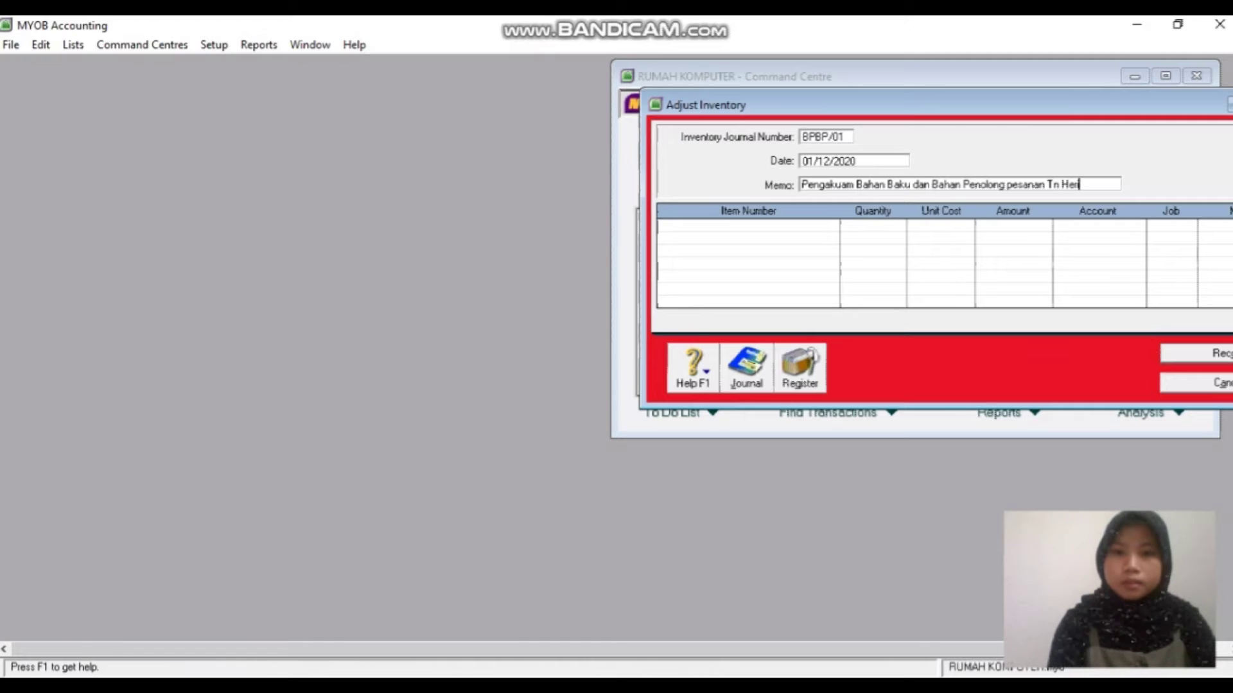
key(Tab)
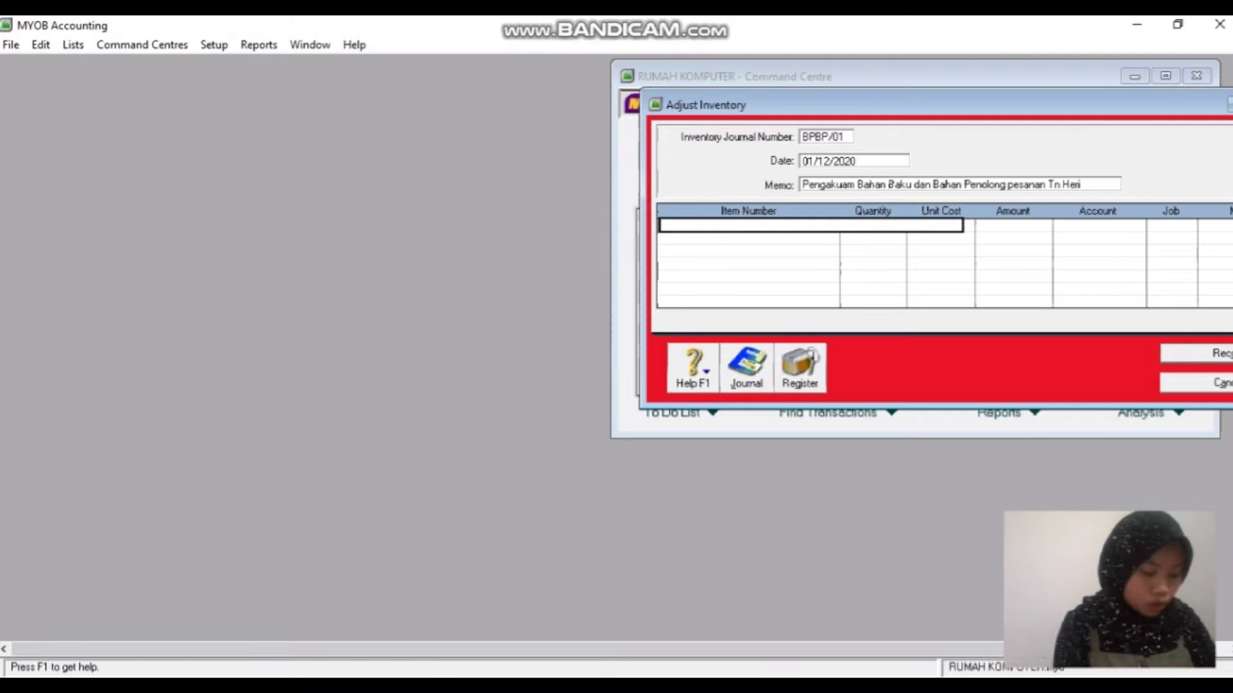
- Add item CPU-3 on the first adjustment line with a quantity of -1, keeping the default unit cost and amount
text(C)
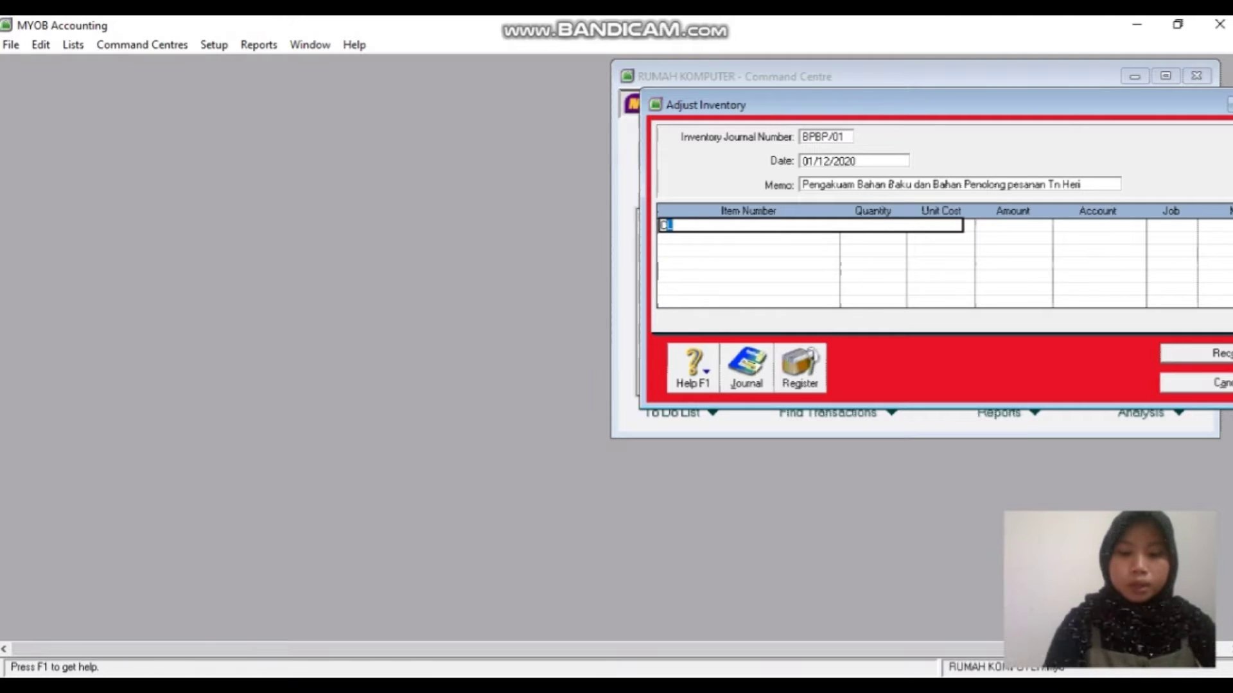
text(PU)
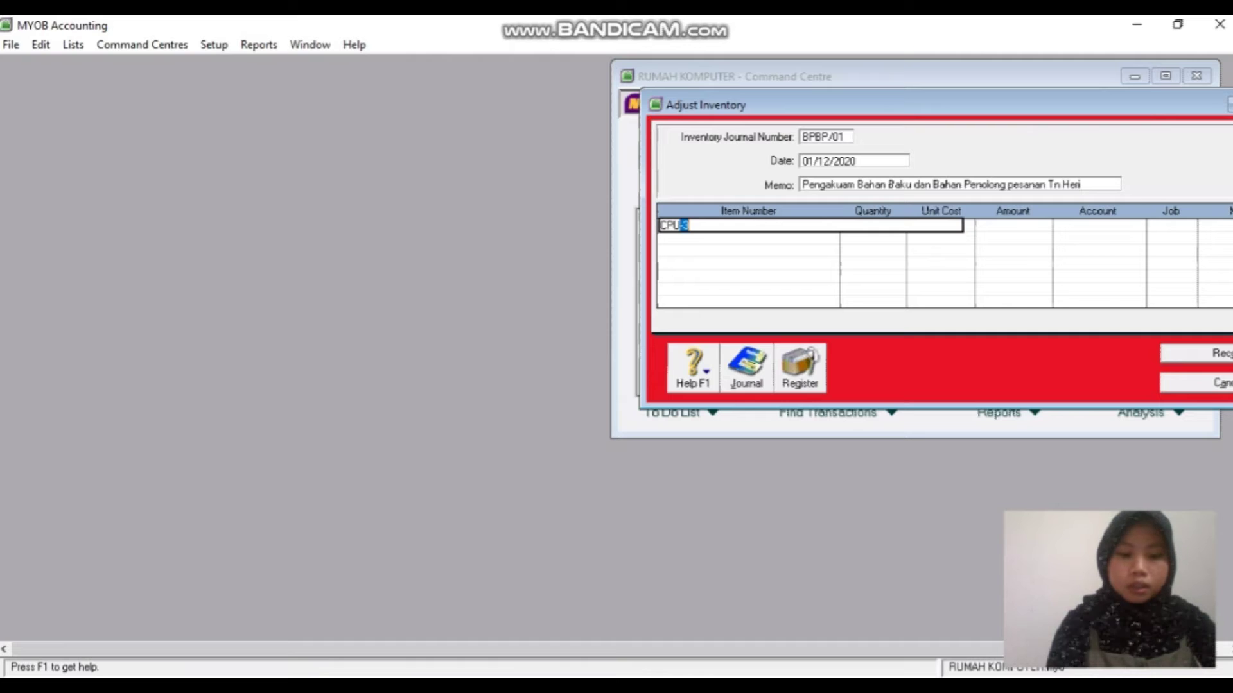
text(-)
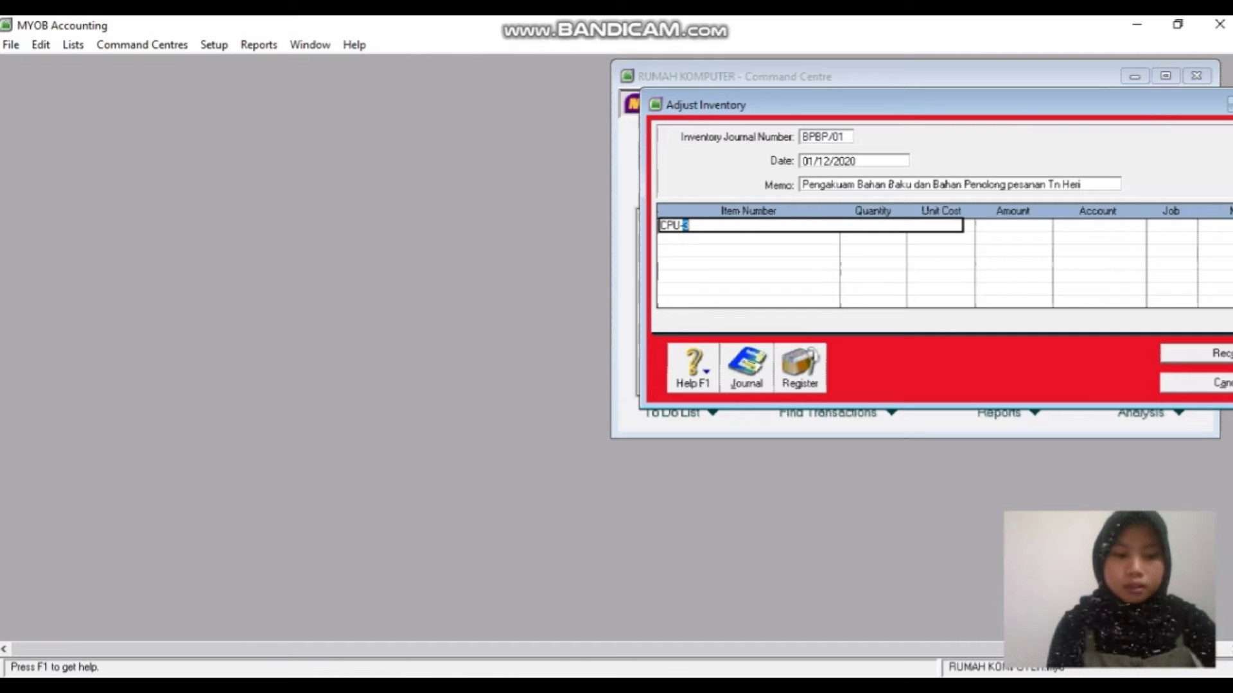
key(Tab)
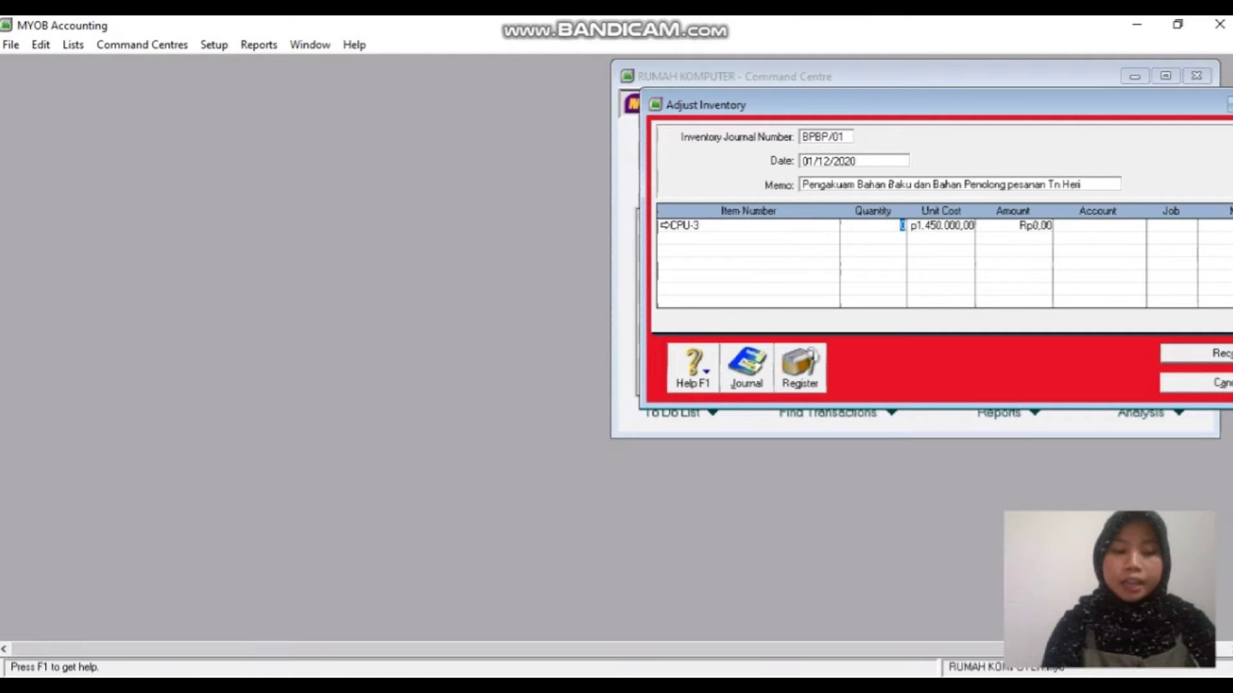
text(-1)
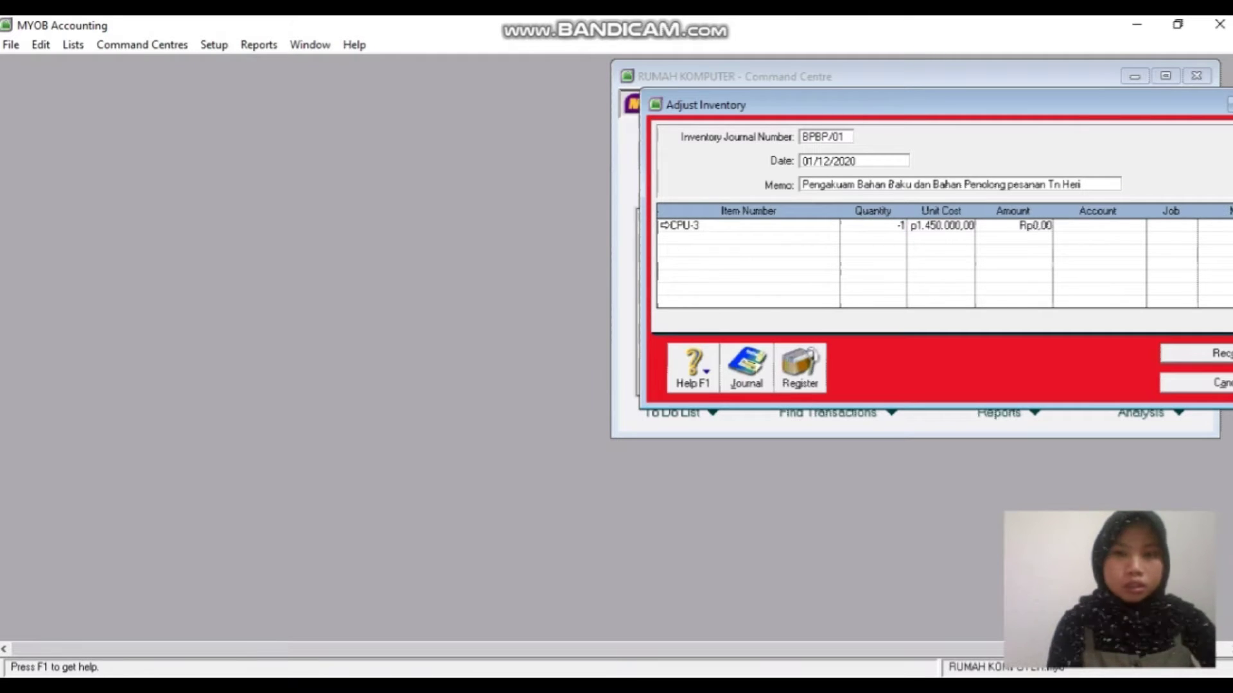
key(Tab)
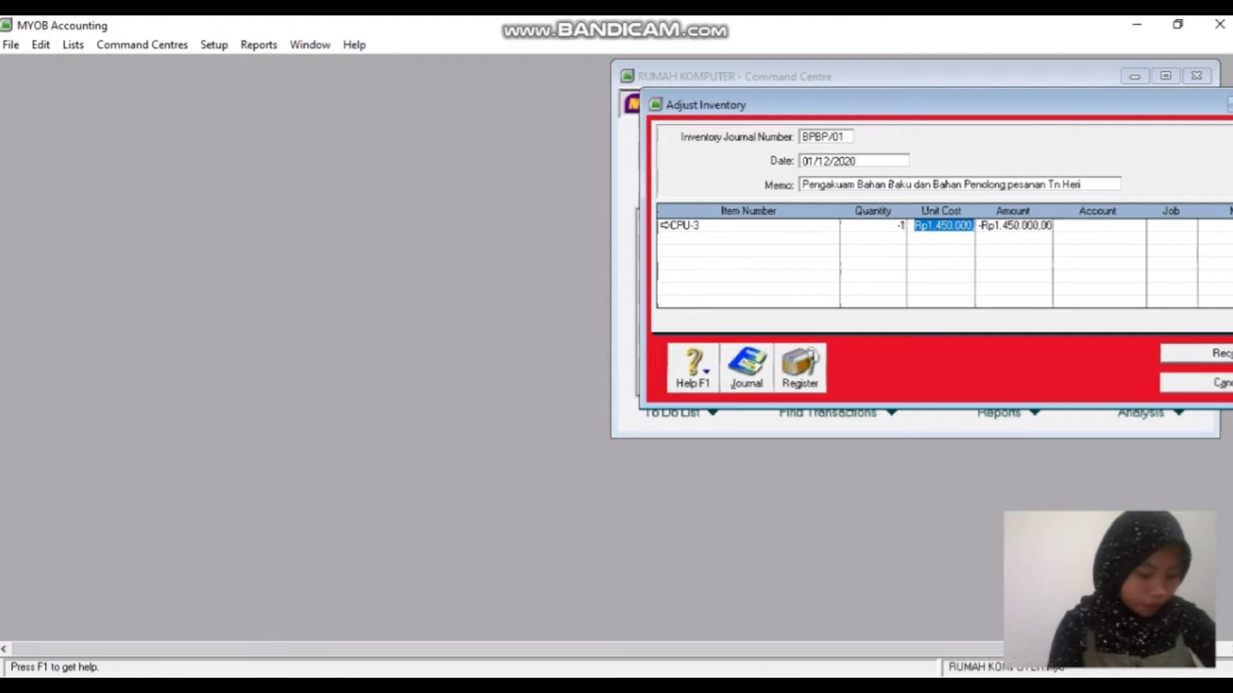
key(Tab)
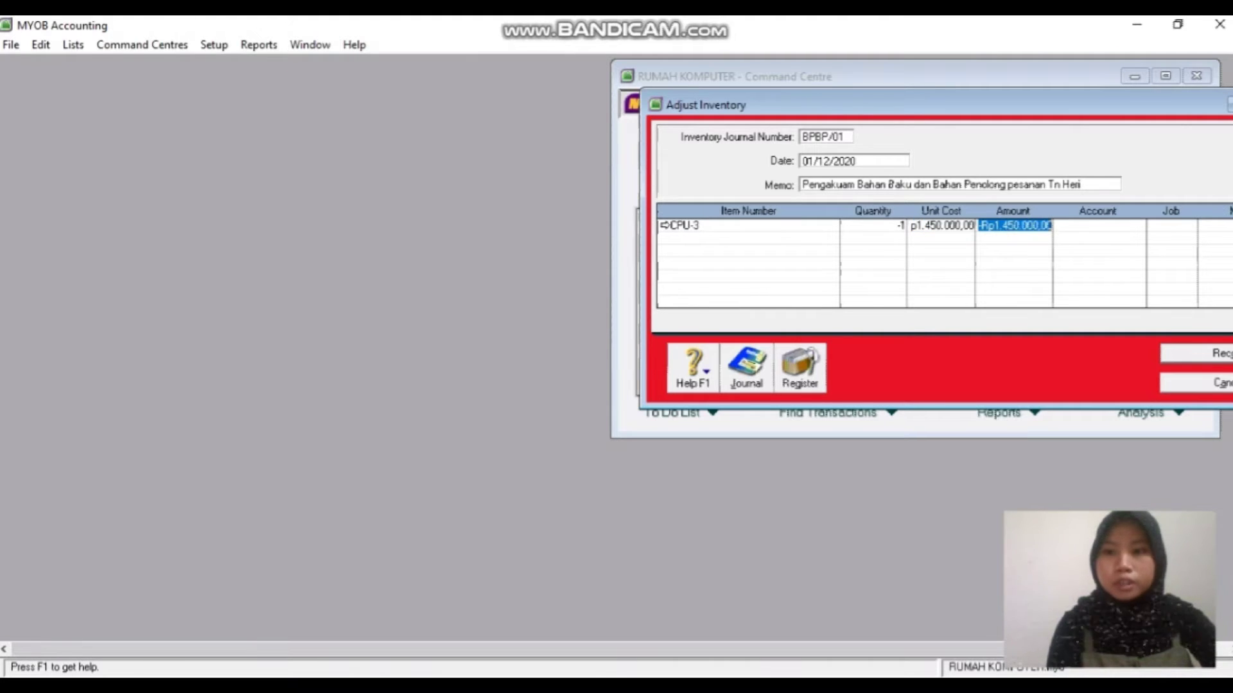
- Assign account 5-1100 Raw Material Cost - Process to the CPU-3 line
key(Tab)
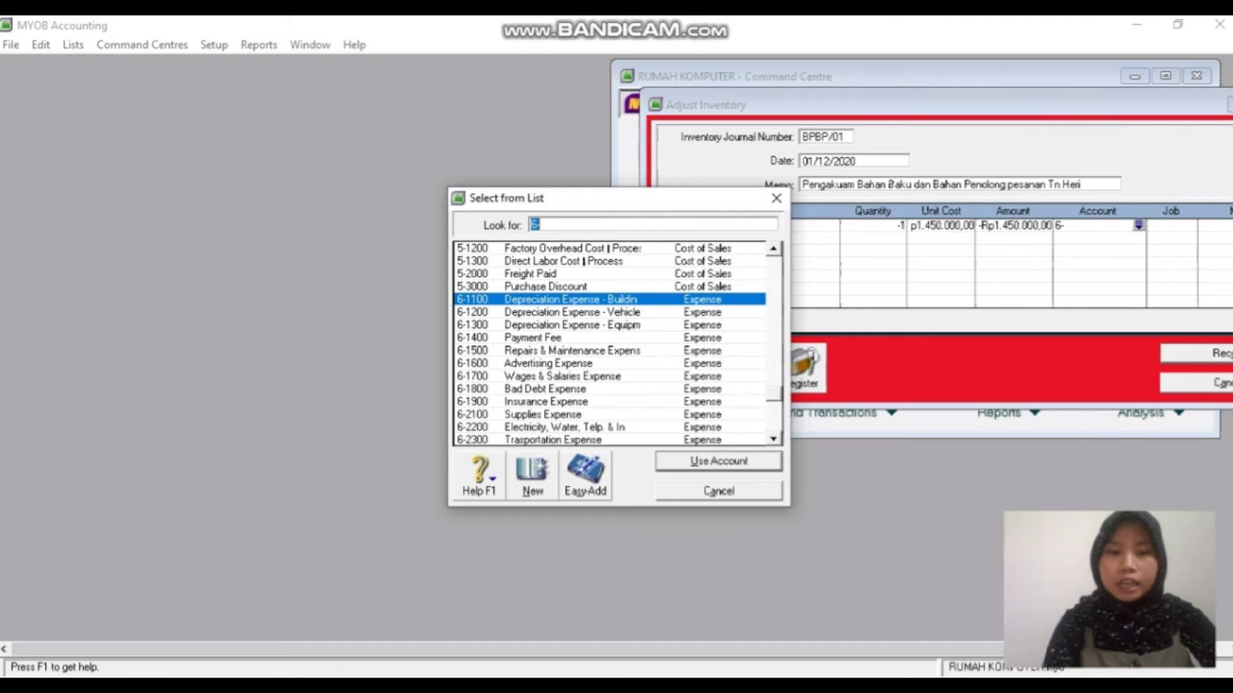
key(BackSpace)
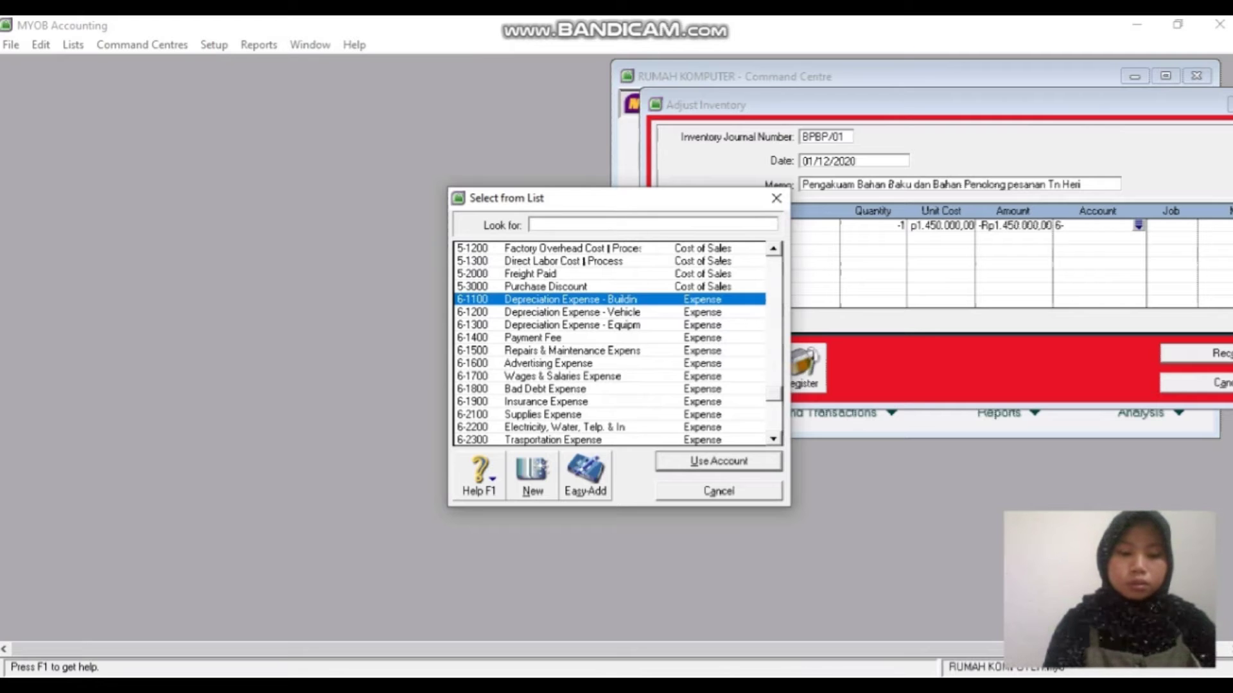
text(5)
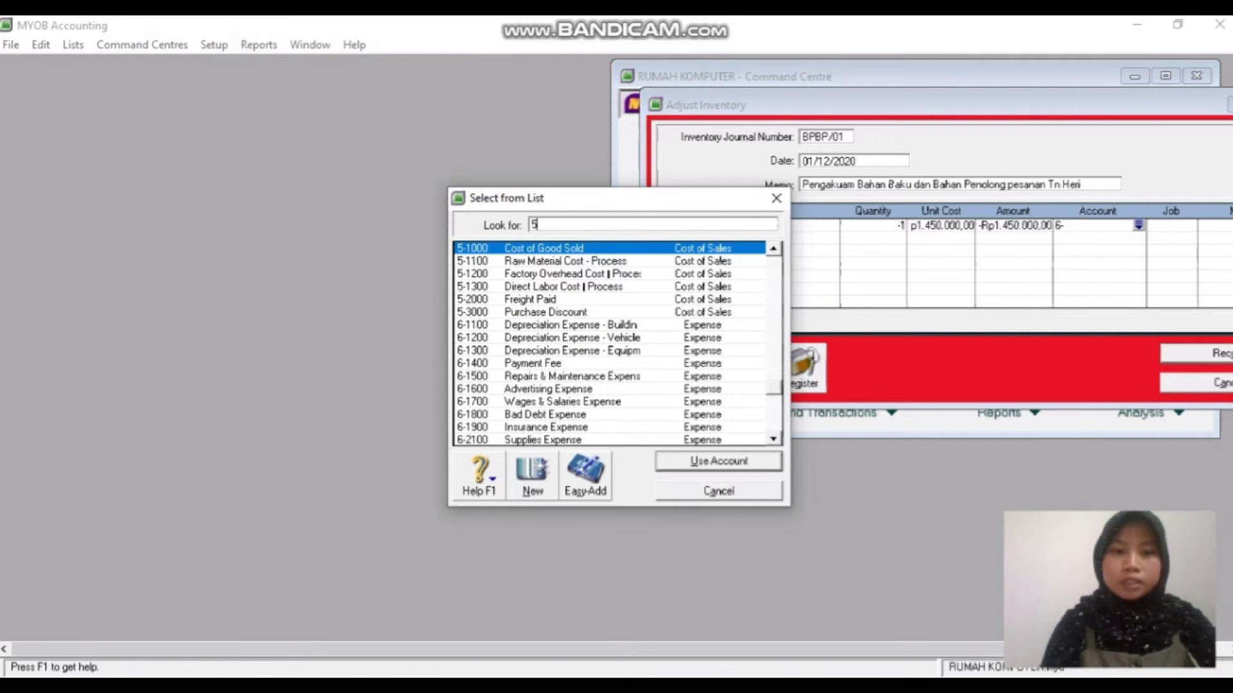
text(-1100)
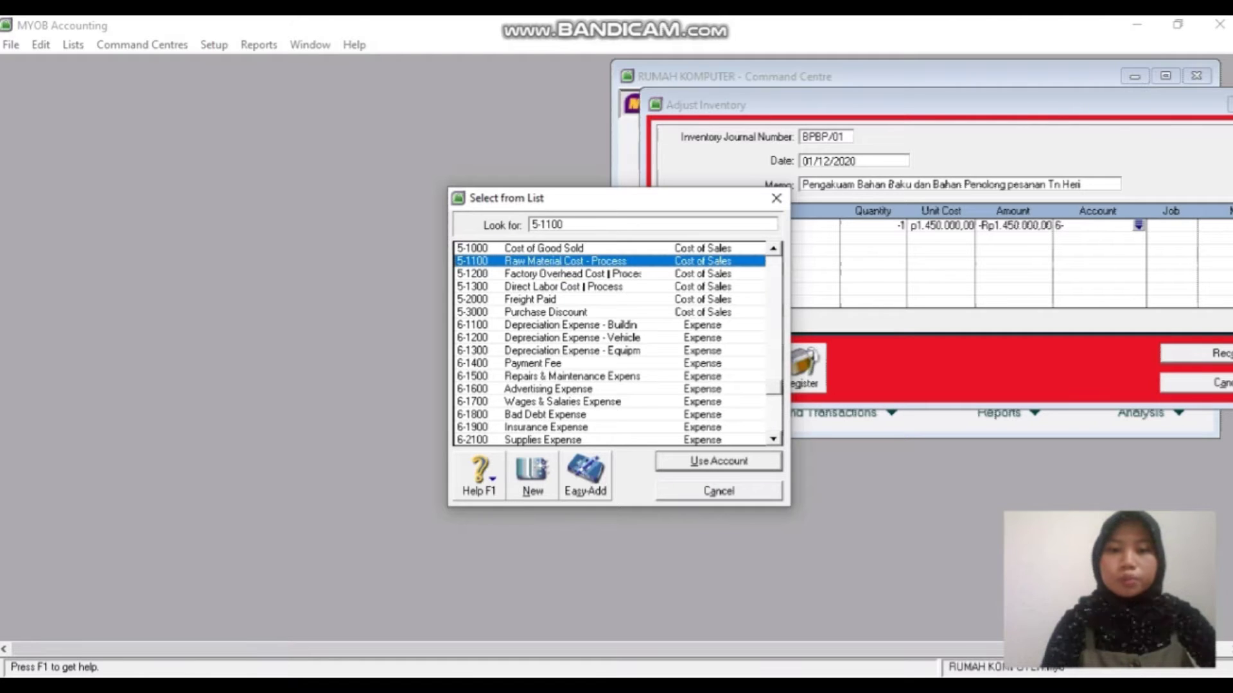
key(Return)
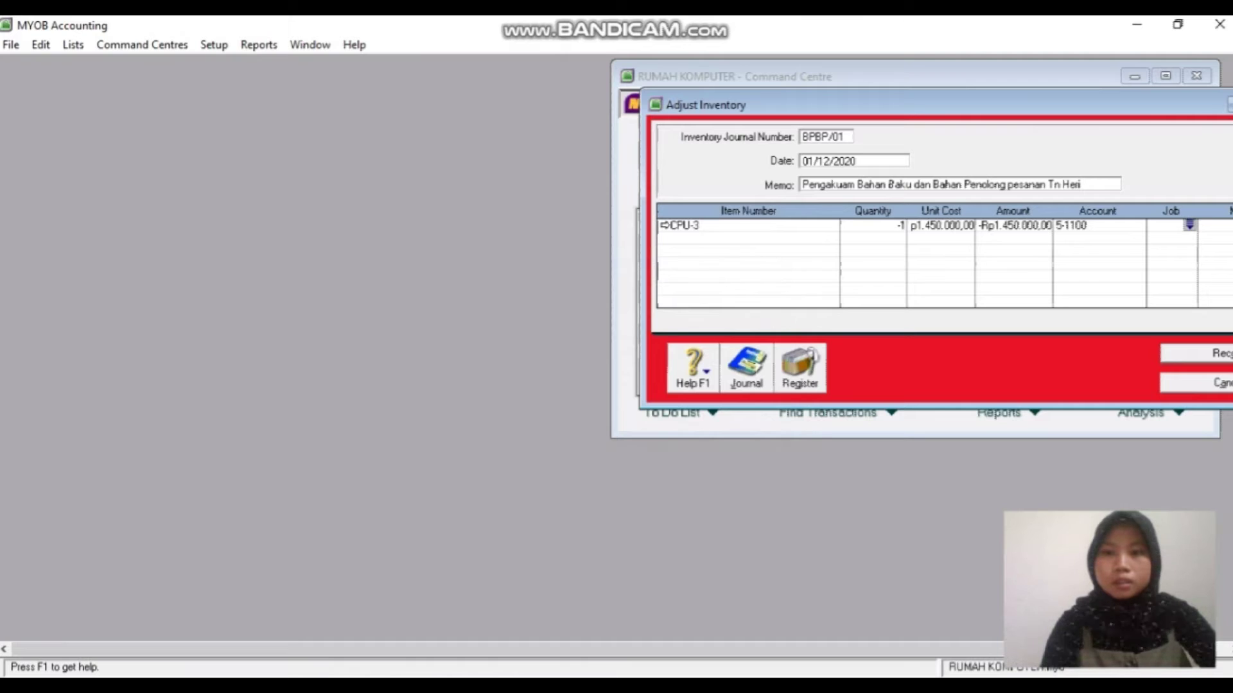
- Add item SD-256 on the second adjustment line with a quantity of -2, keeping the default unit cost and amount
key(Tab)
key(Tab)
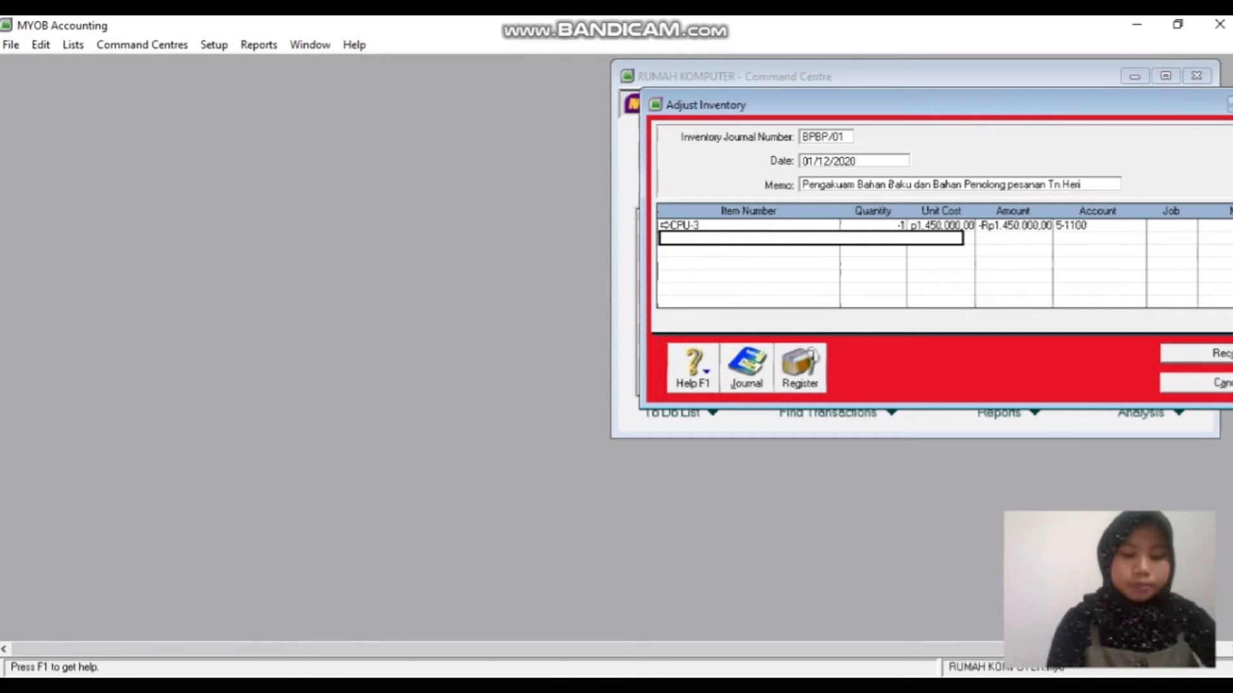
text(SD-256)
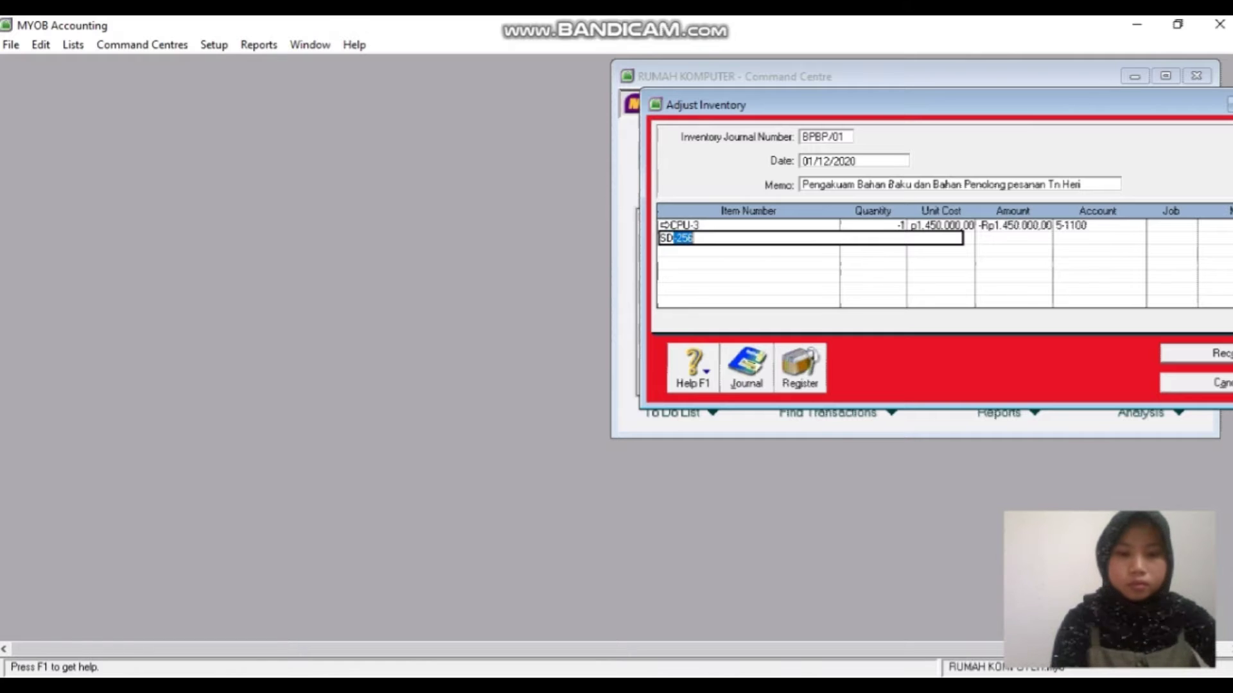
key(Tab)
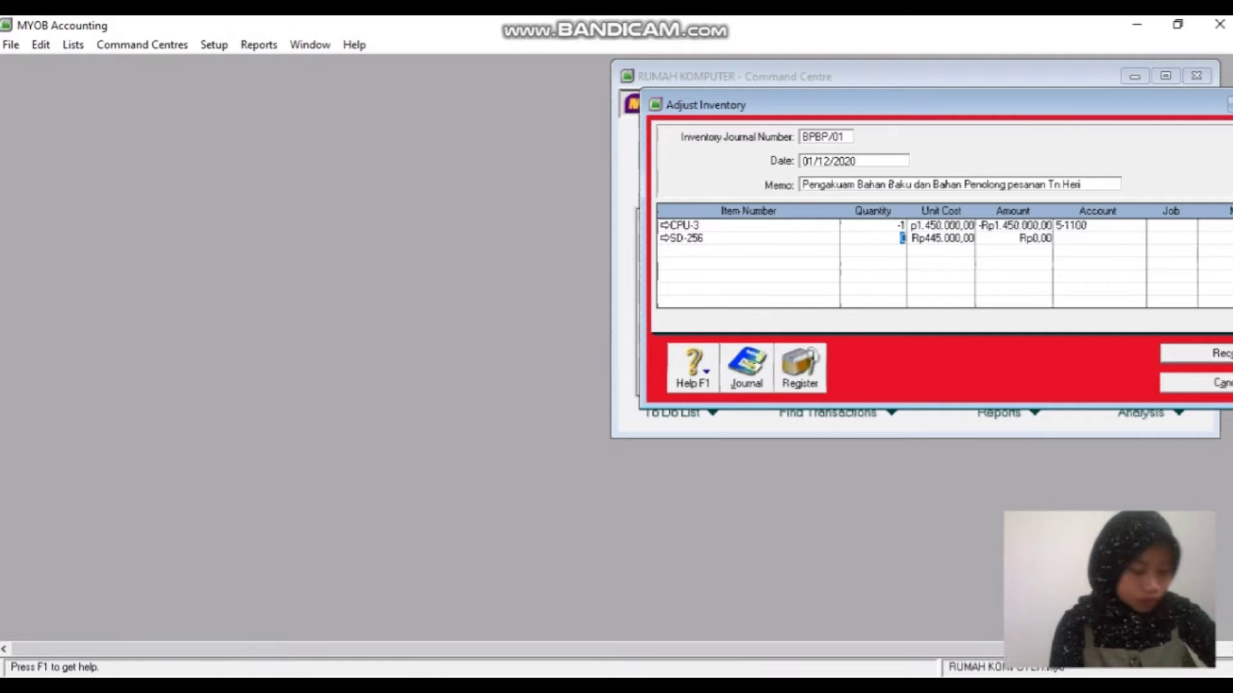
text(-2)
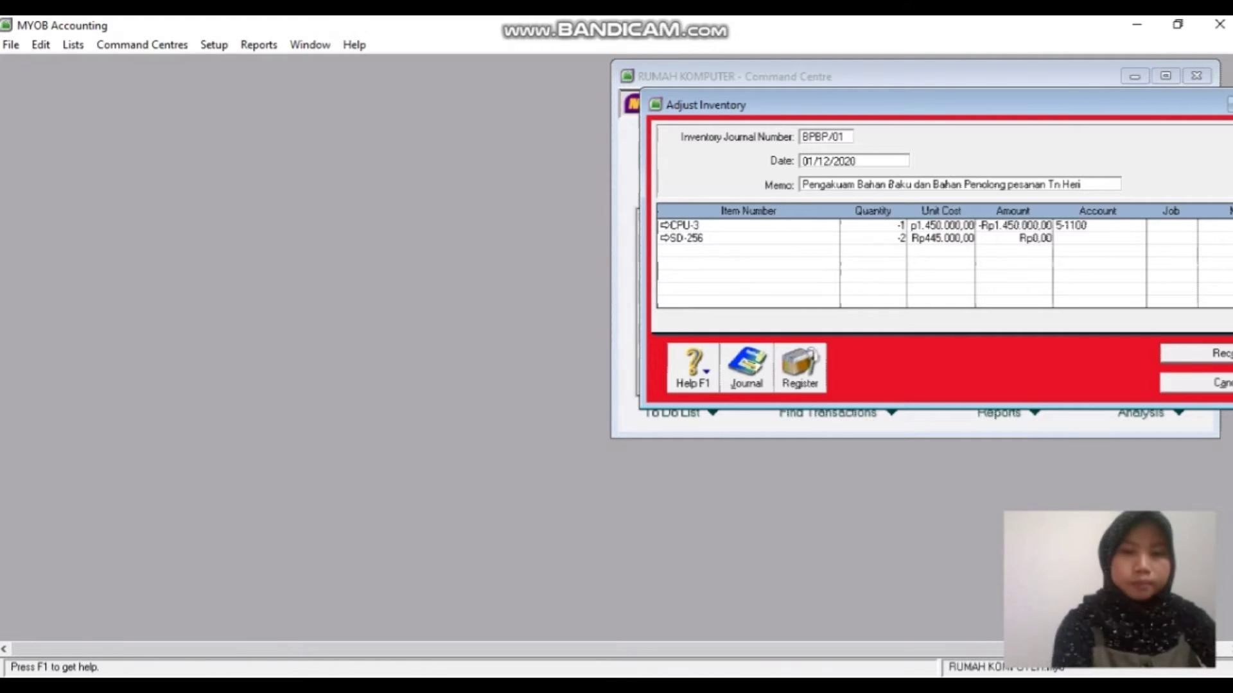
key(Tab)
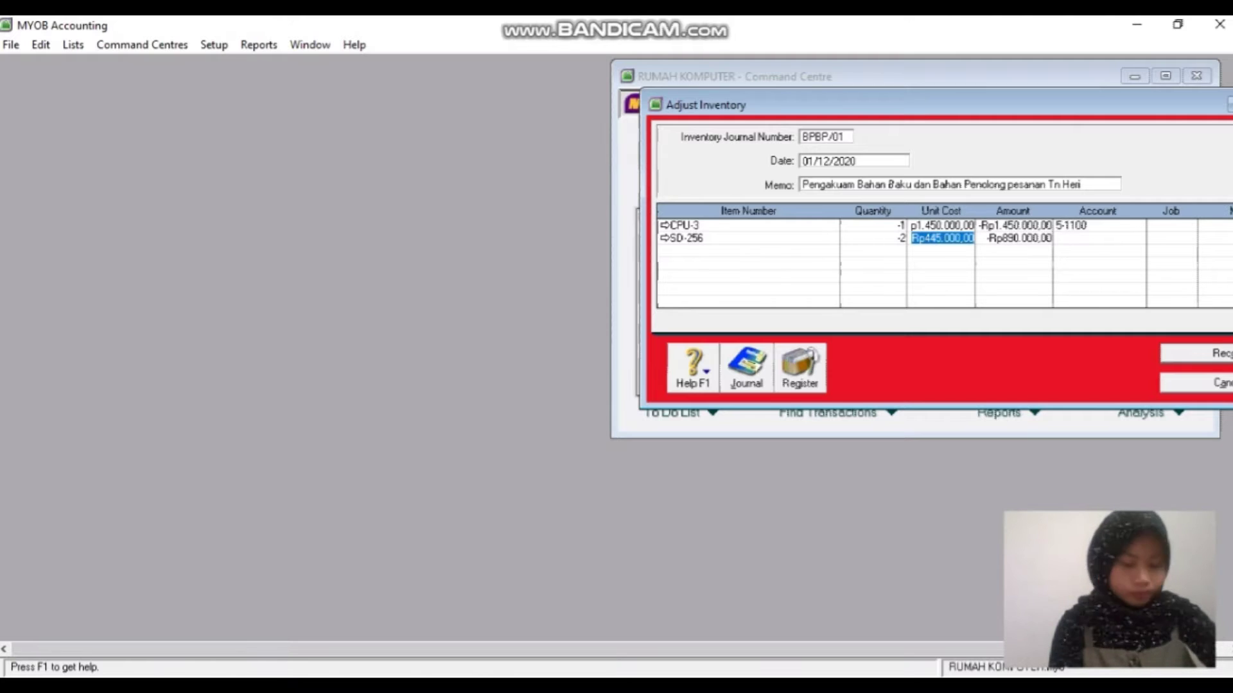
key(Tab)
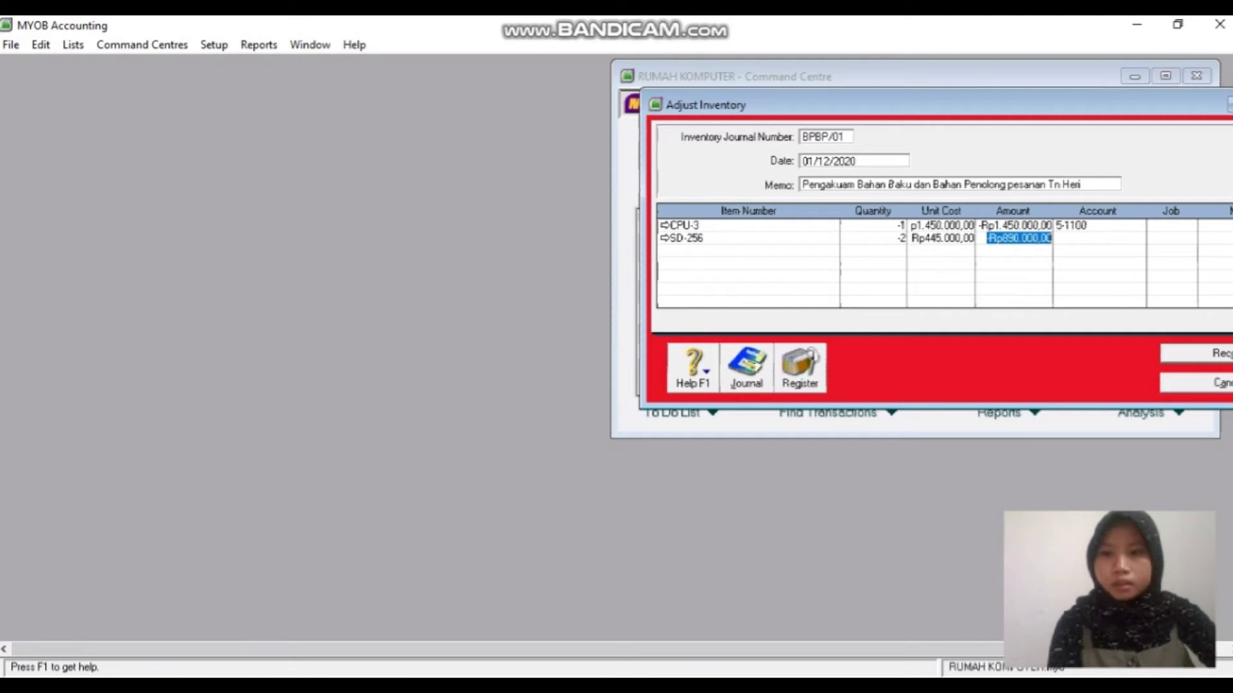
- Assign account 5-1100 Raw Material Cost - Process to the SD-256 line
key(Tab)
text(6)
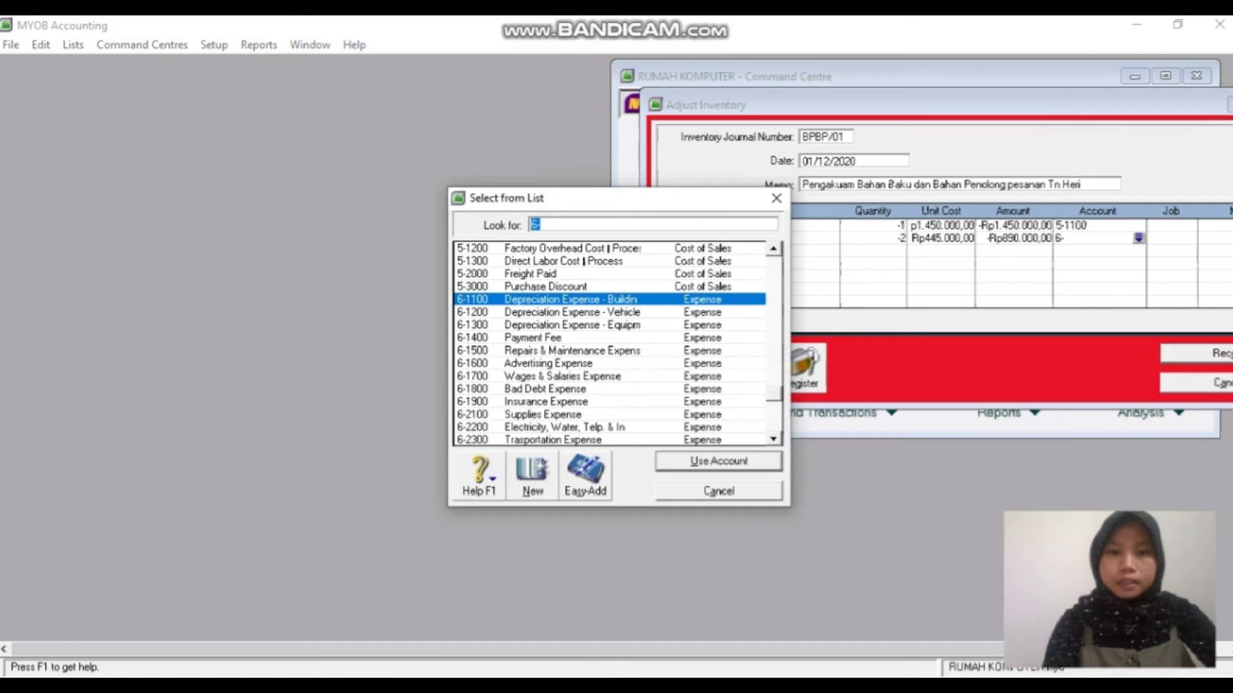
key(BackSpace)
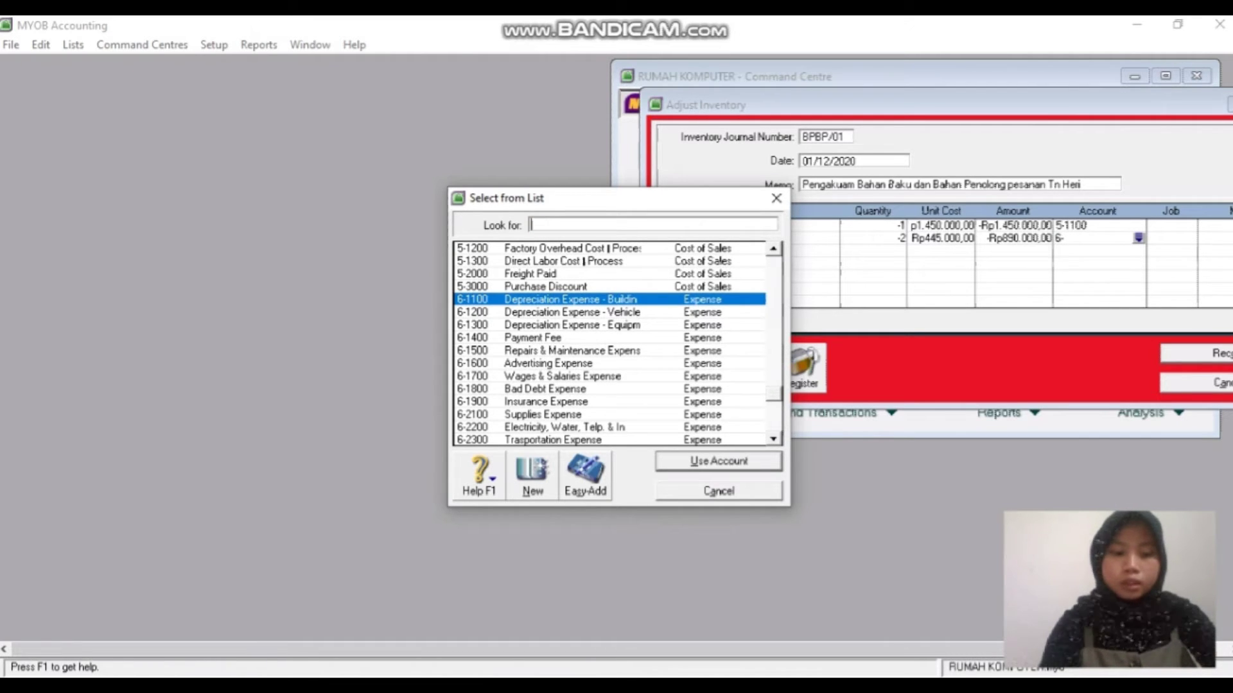
text(5)
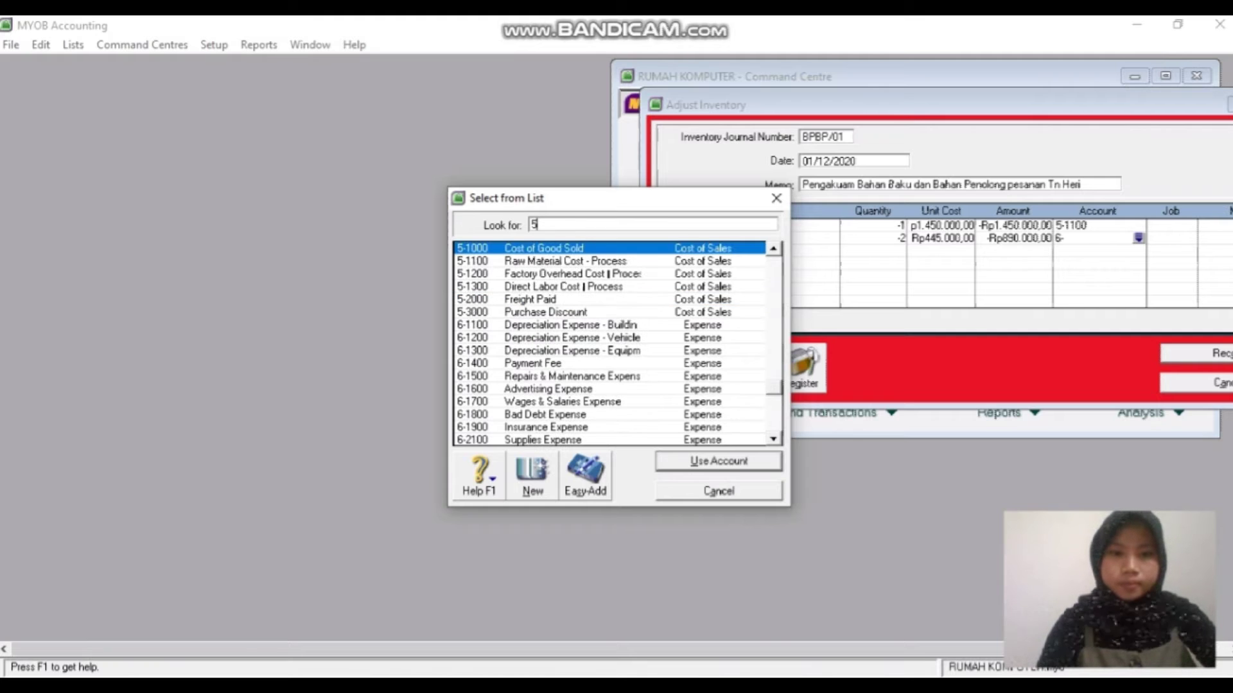
text(-1100)
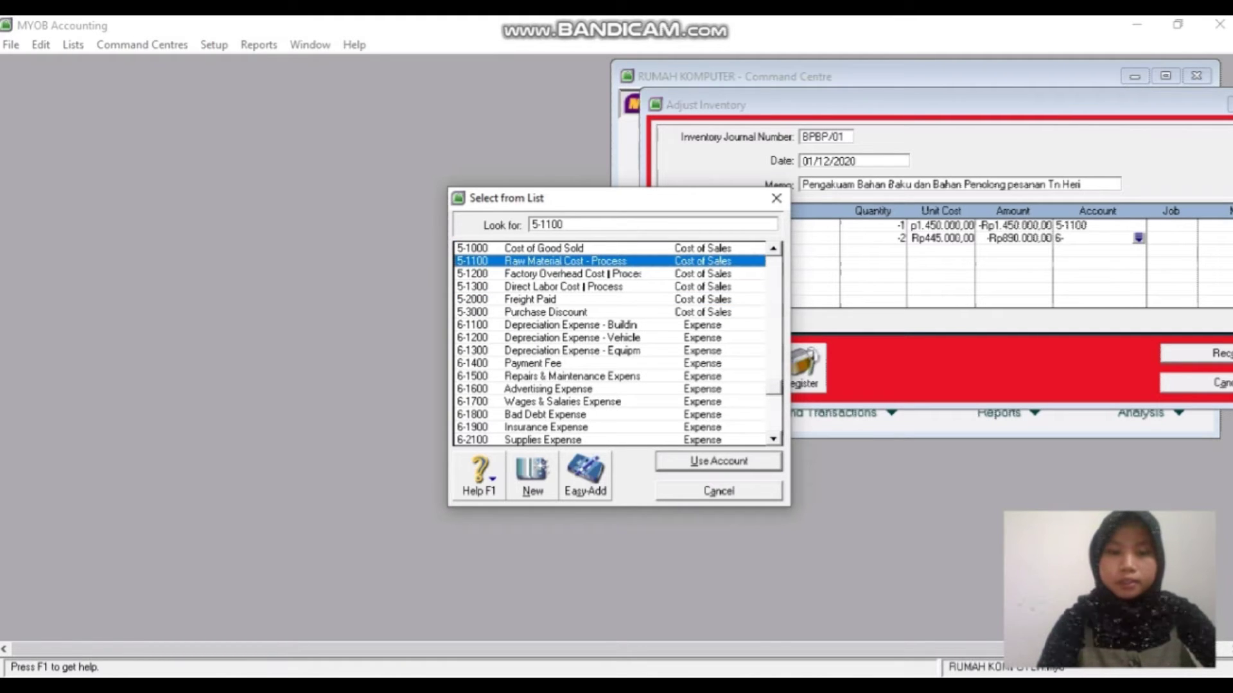
key(Return)
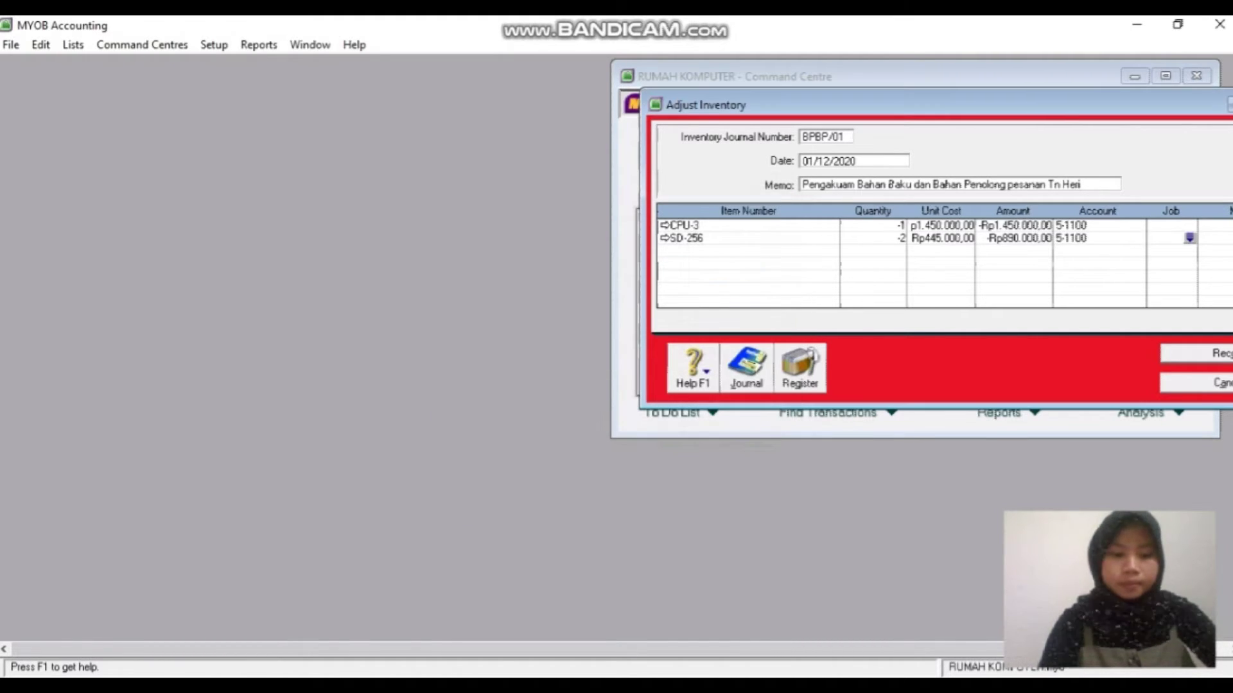
- Add item RM-4 on the third adjustment line with a quantity of -2, keeping the default unit cost
key(Tab)
key(Tab)
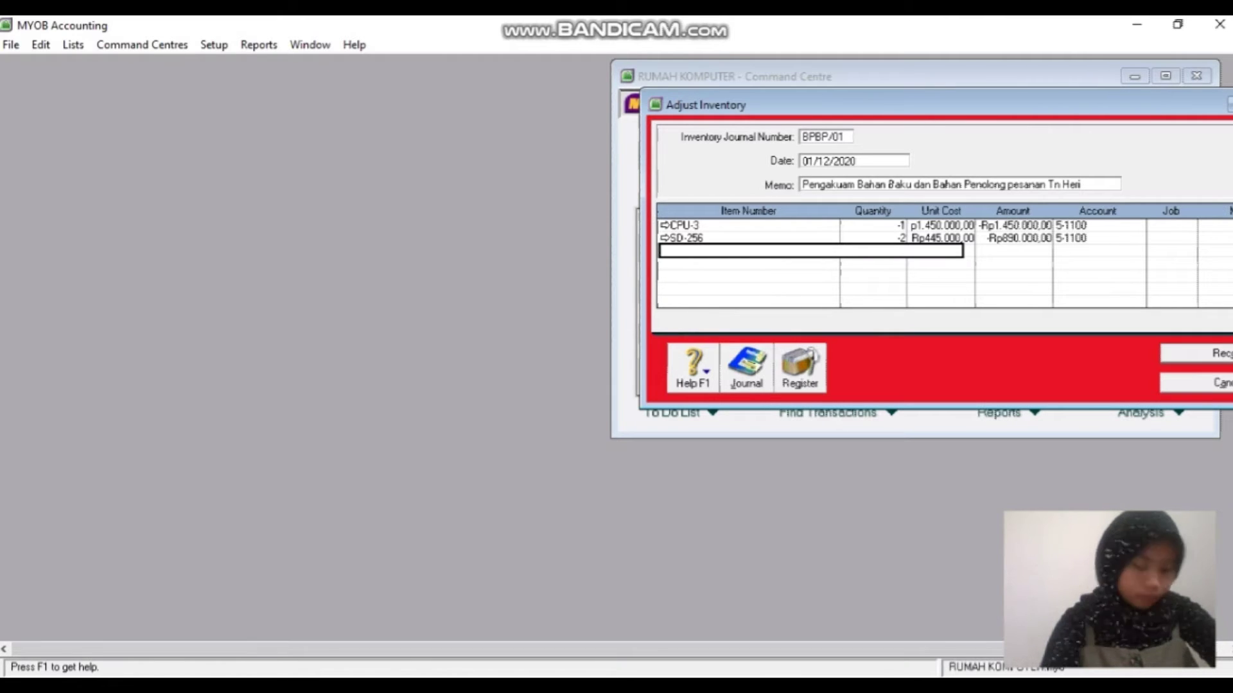
text(RM)
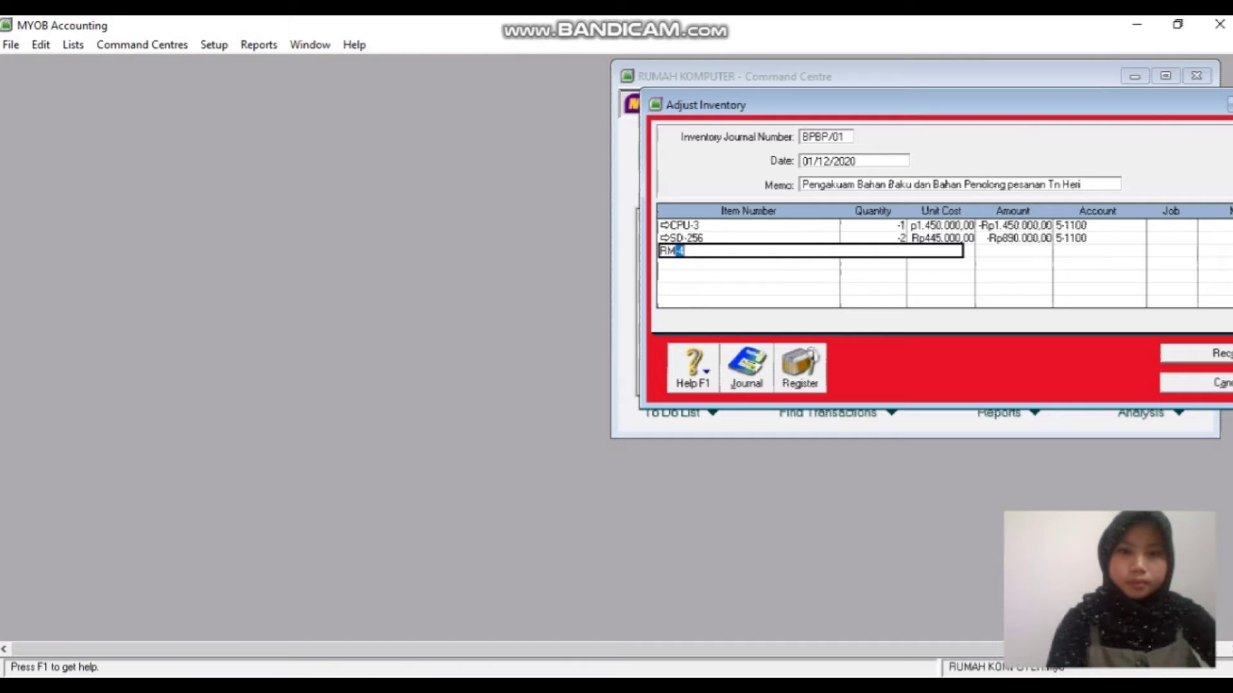
key(Tab)
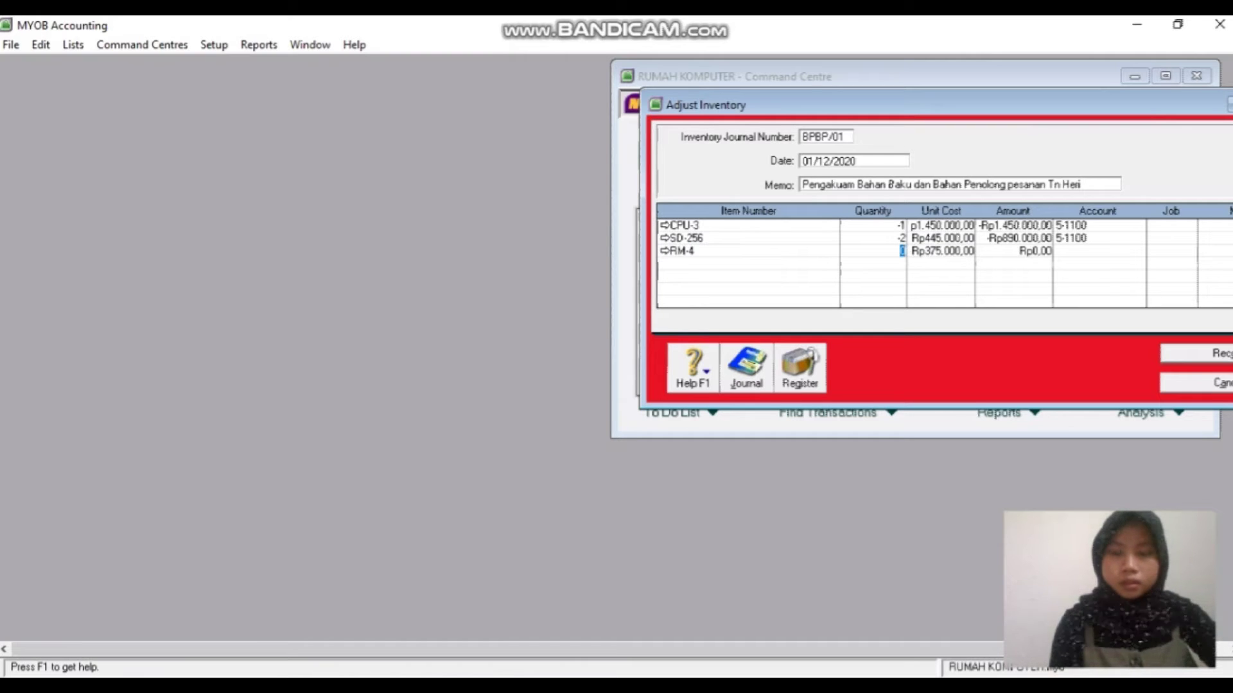
text(-3)
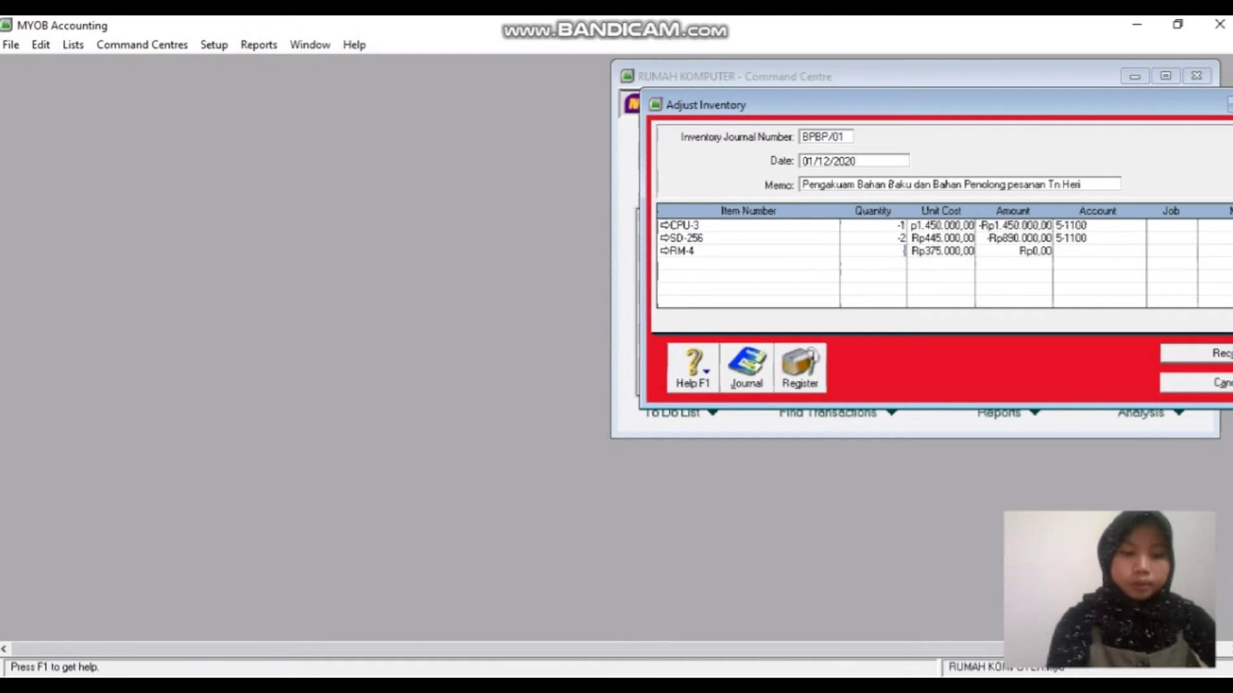
key(Tab)
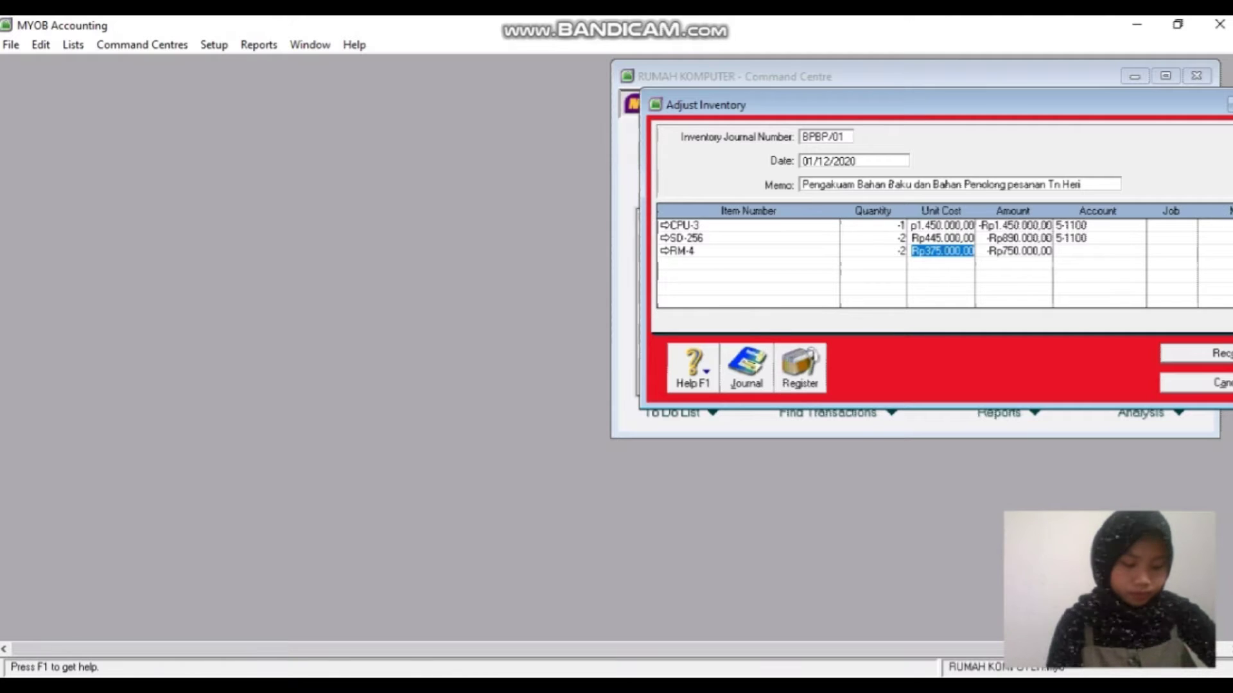
key(Tab)
- Assign account 5-1100 Raw Material Cost - Process to the RM-4 line
key(Tab)
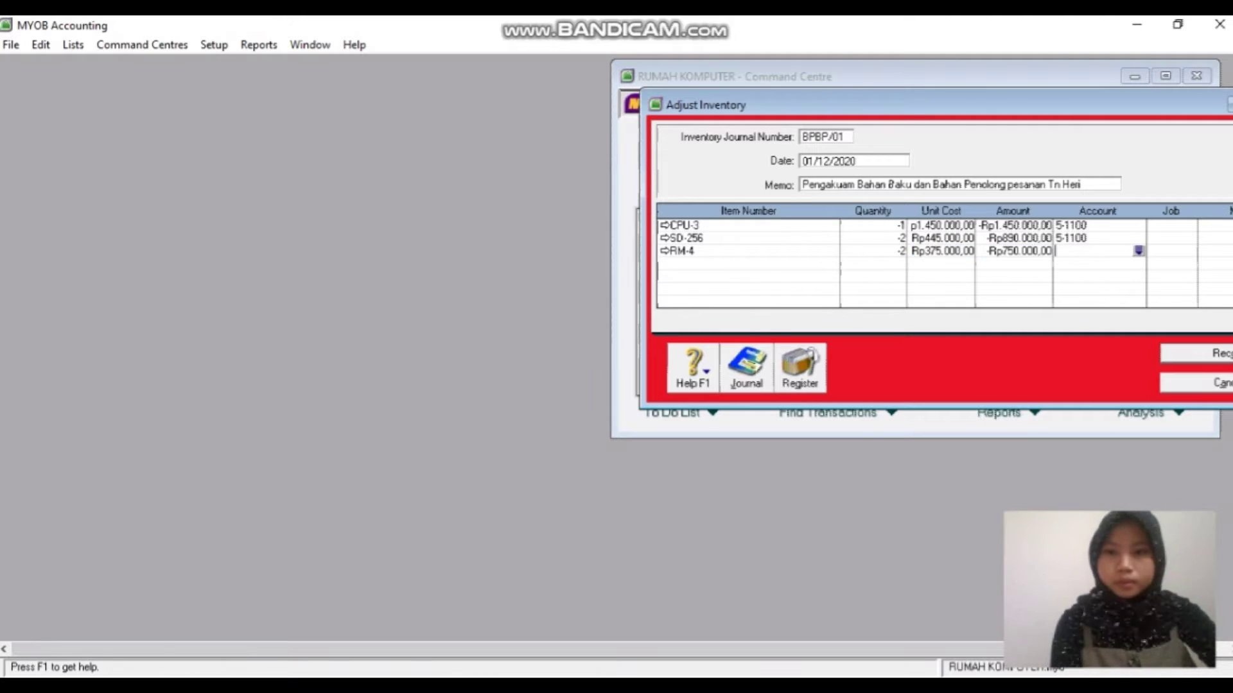
text(6-)
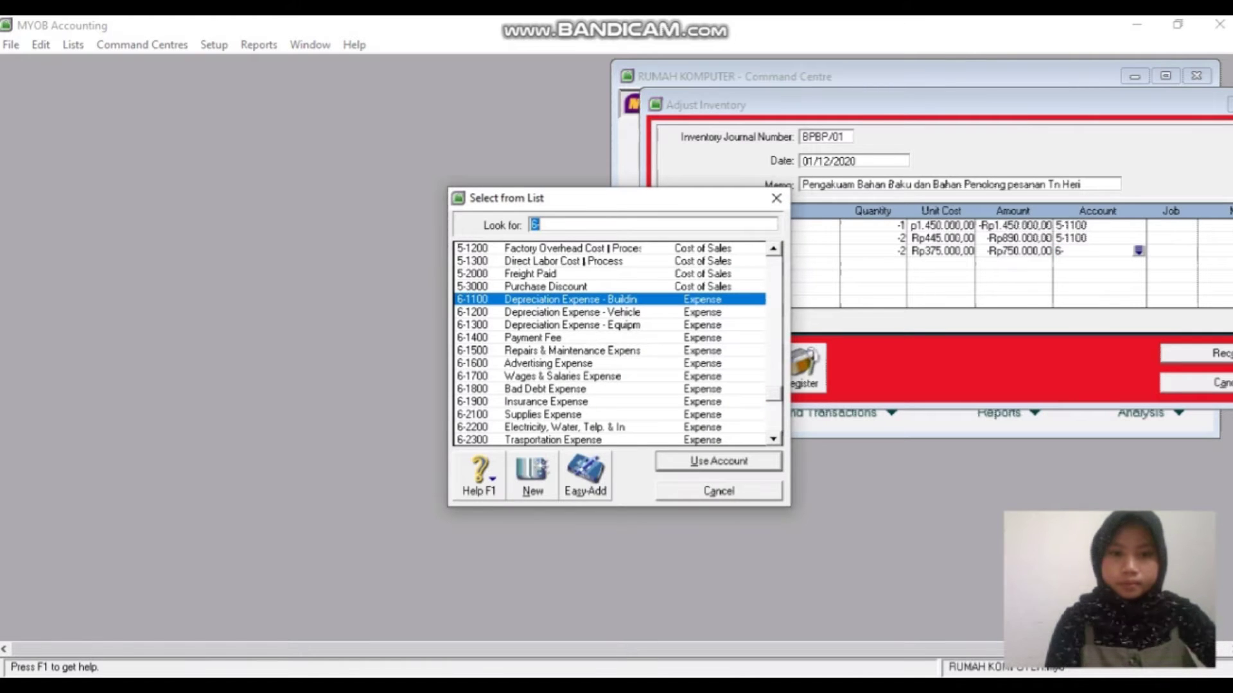
key(BackSpace)
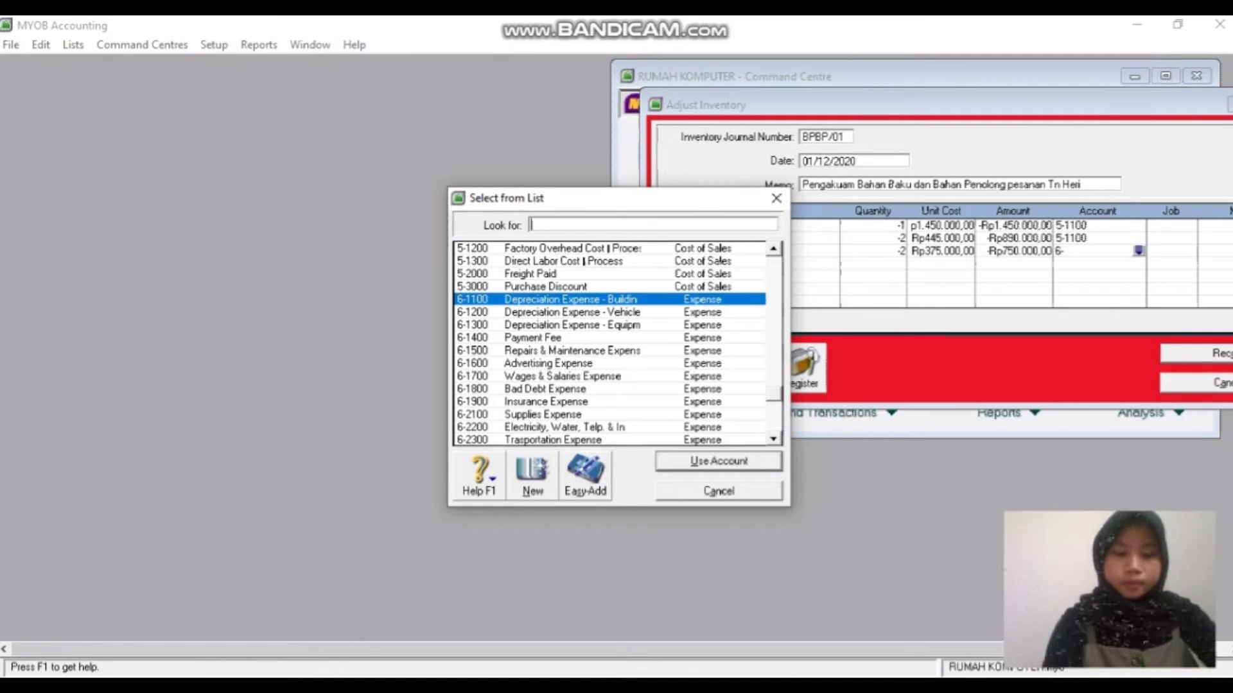
text(5)
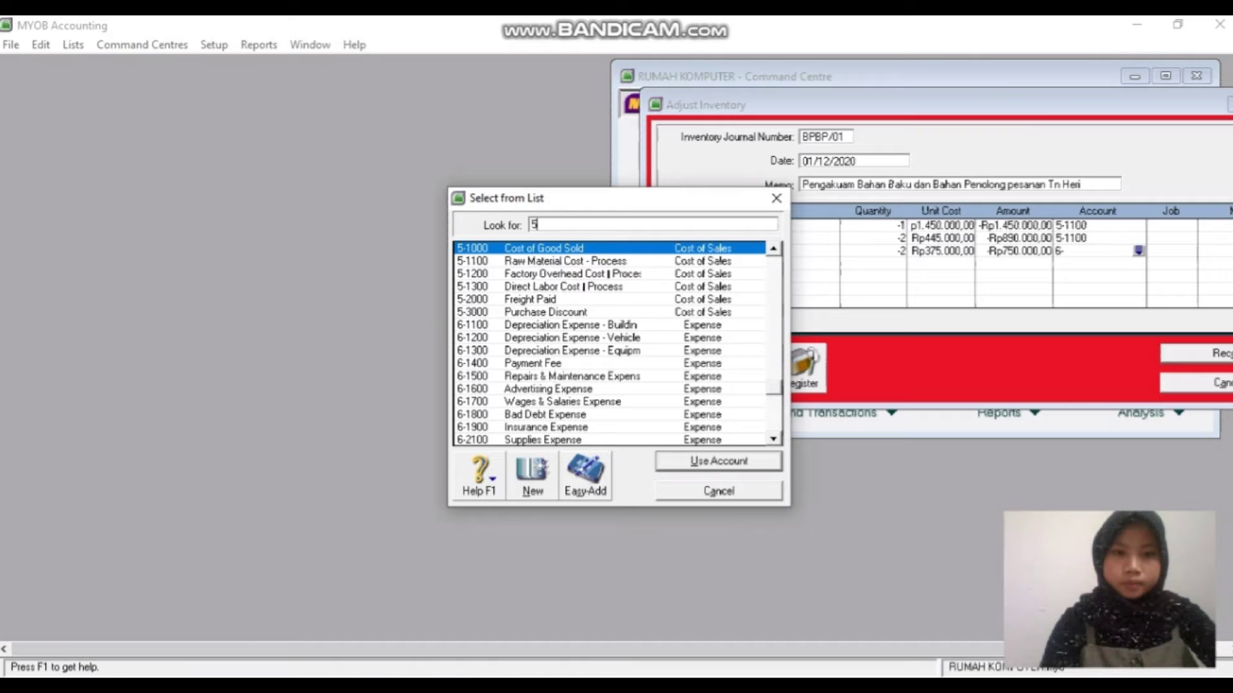
text(-1100)
key(Return)
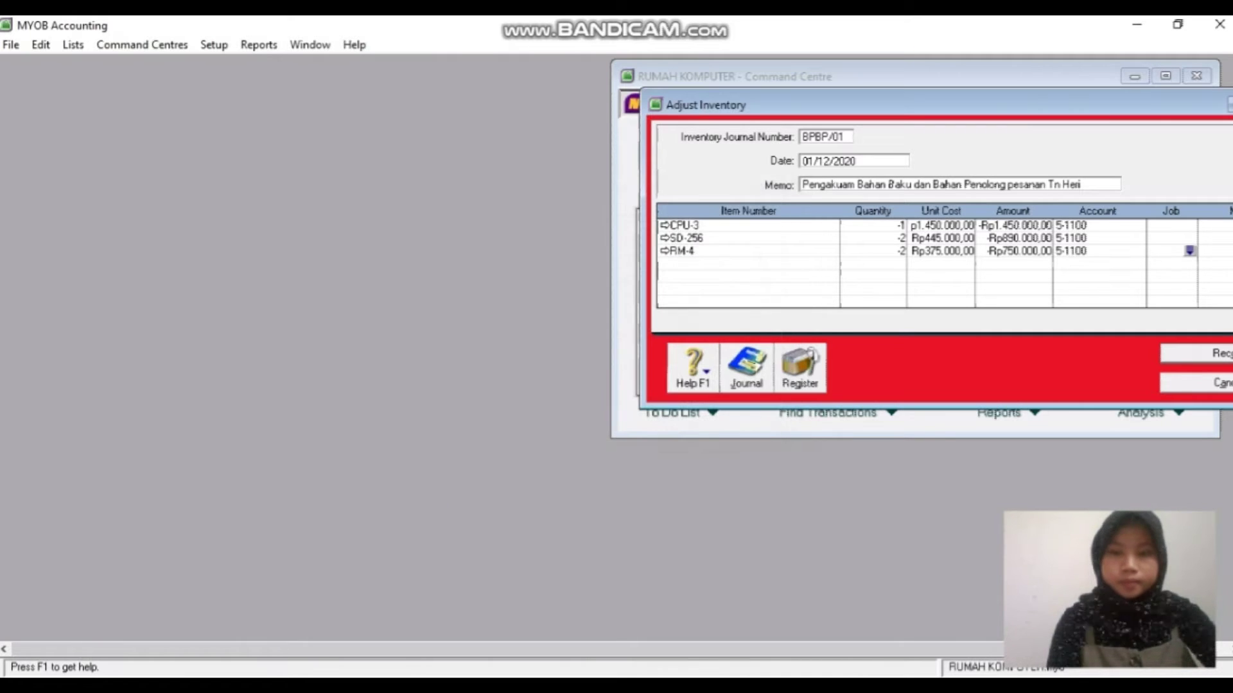
- Add item MNT on the fourth adjustment line with a quantity of -1, keeping the default unit cost
key(Tab)
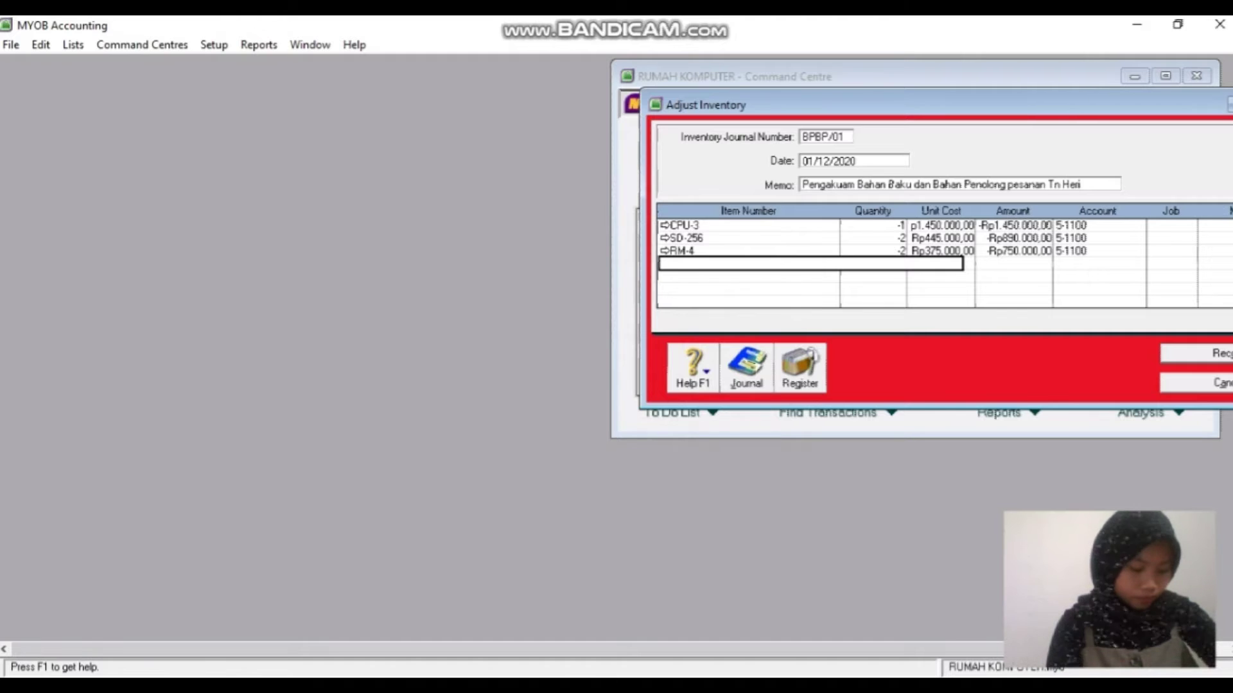
text(m)
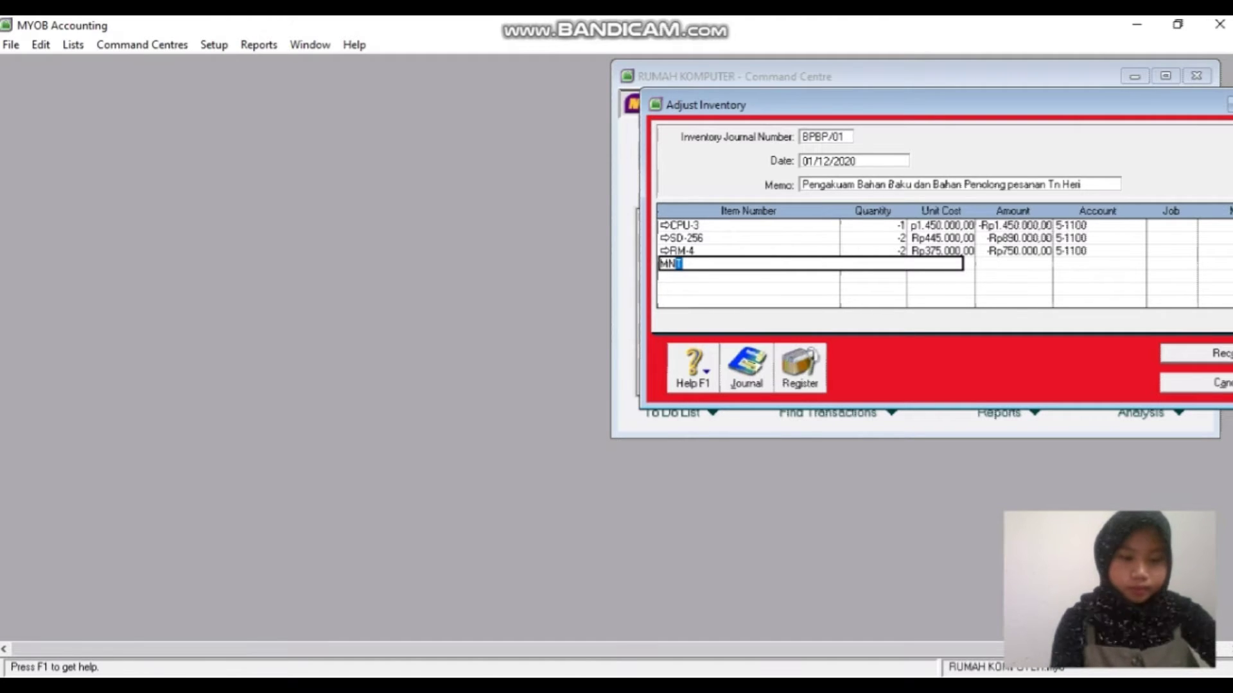
key(Tab)
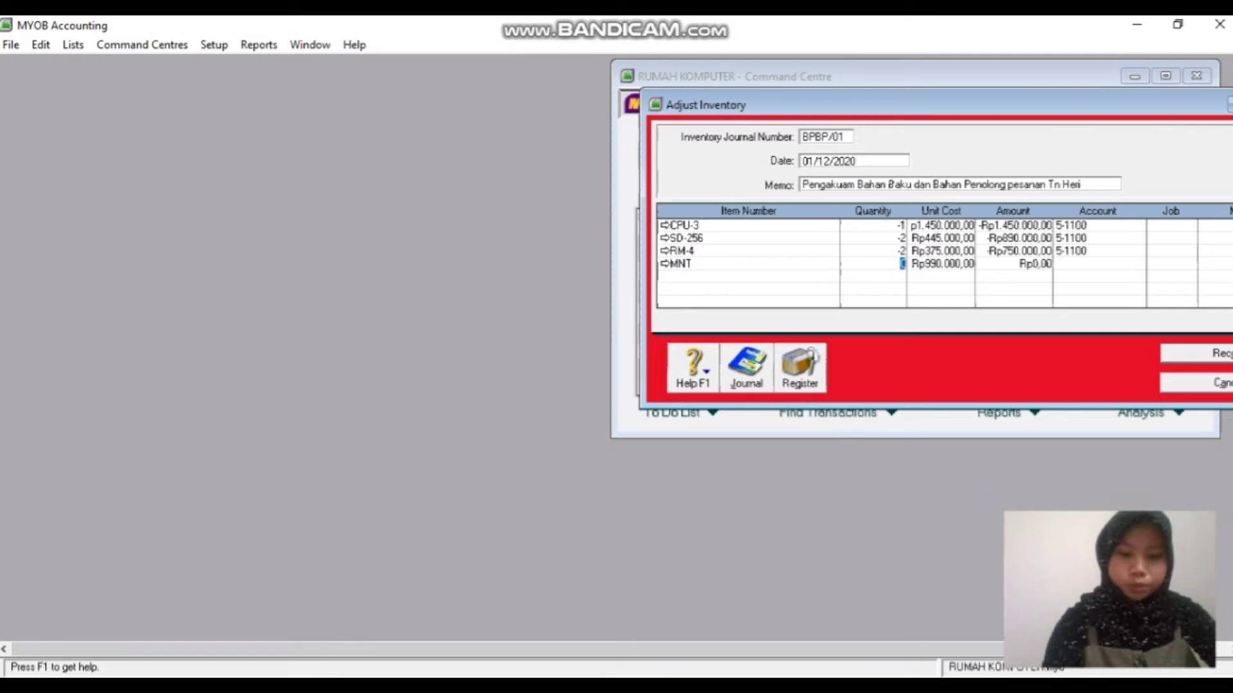
text(-1)
key(Tab)
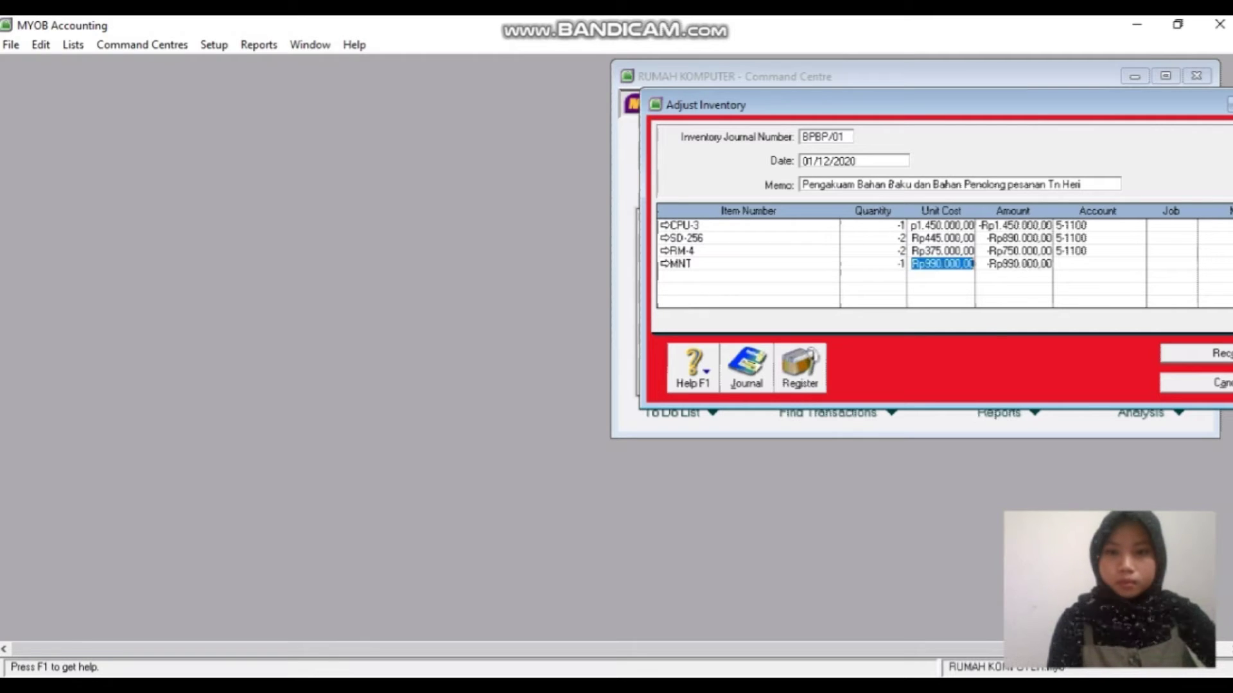
key(Tab)
- Assign account 5-1100 Raw Material Cost - Process to the MNT line
key(Tab)
text(6-)
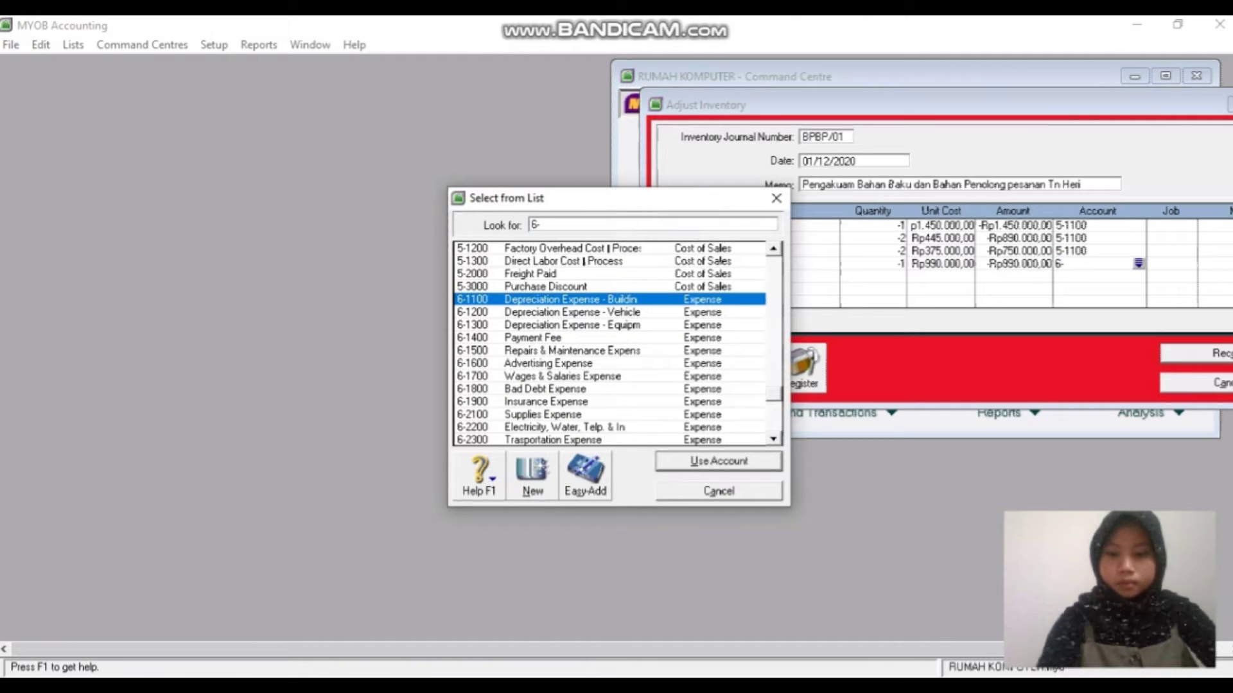
text(5)
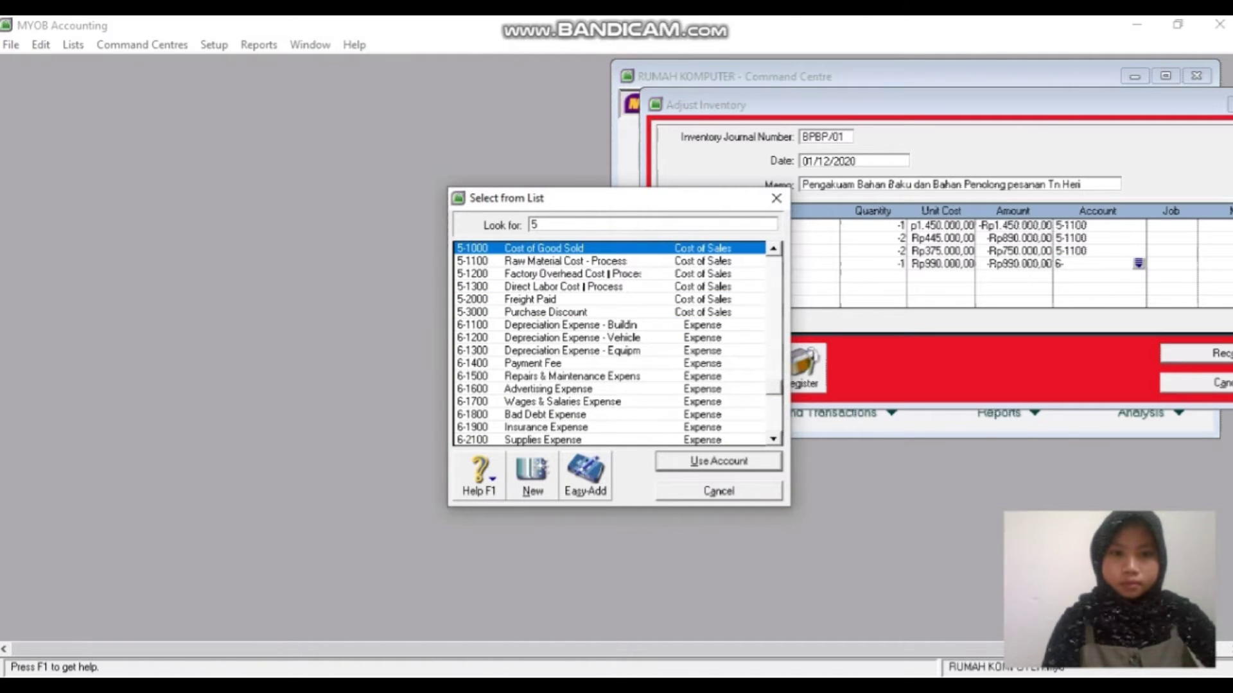
text(-1100)
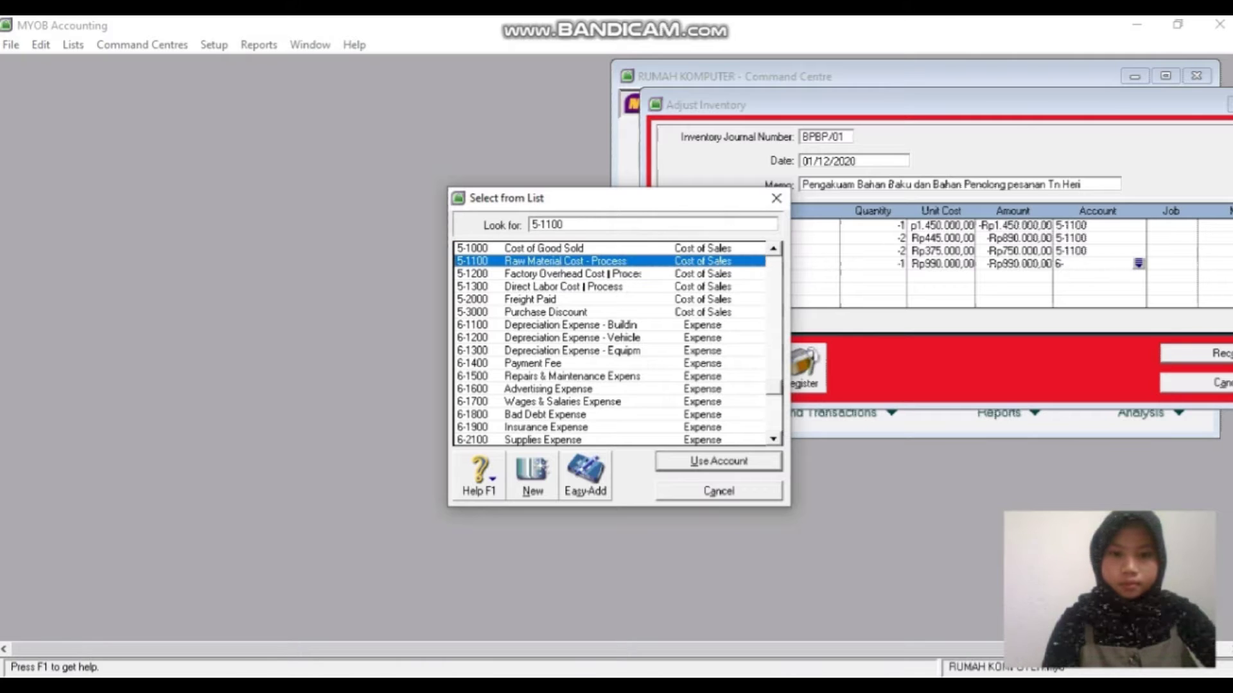
key(Return)
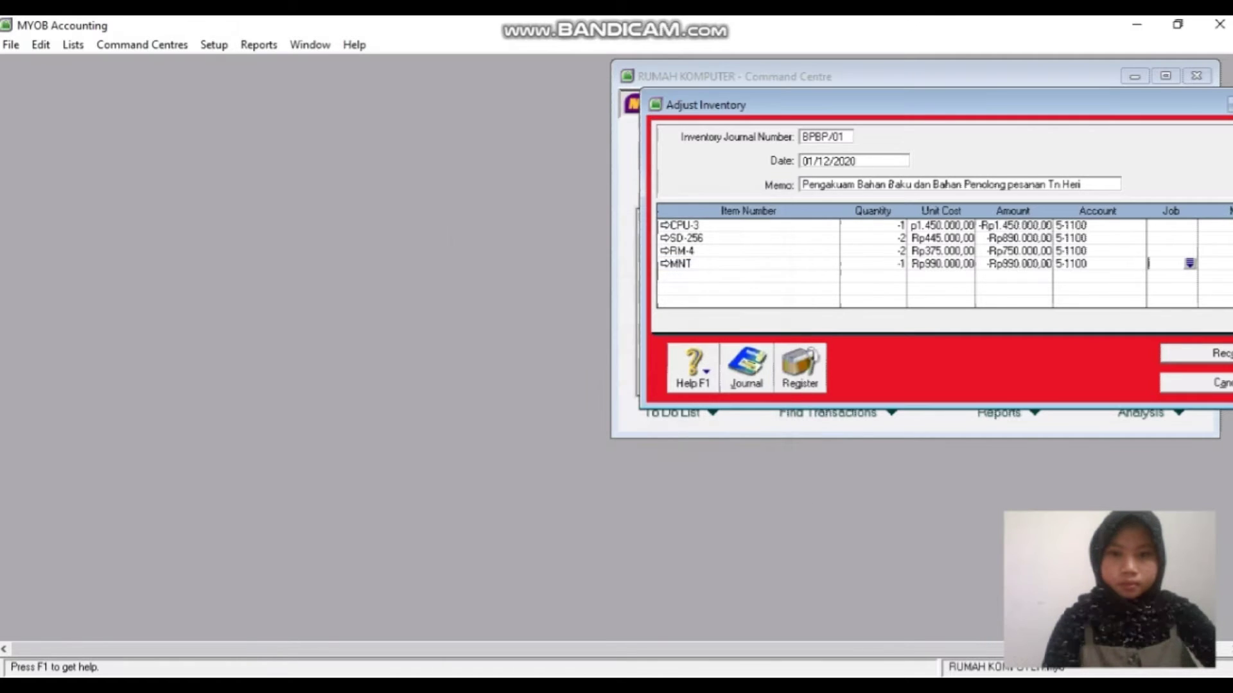
- Add item KB on the fifth adjustment line with a quantity of -1, keeping the default unit cost
key(Tab)
key(Tab)
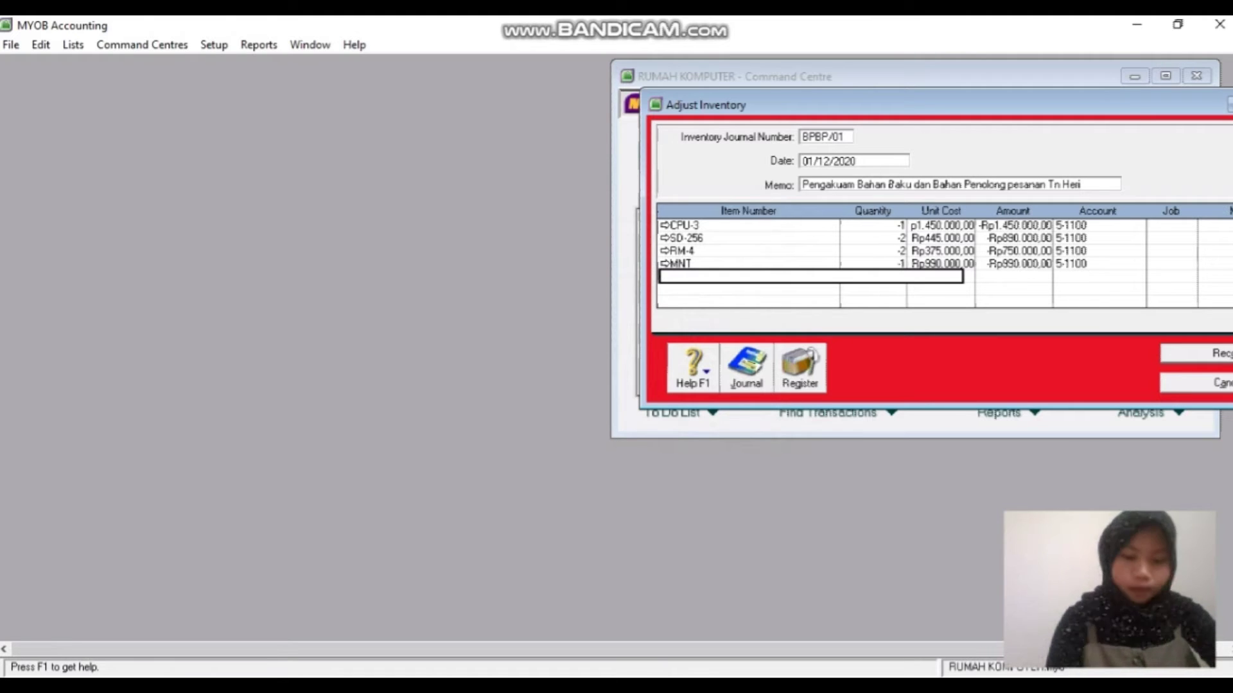
text(Kb)
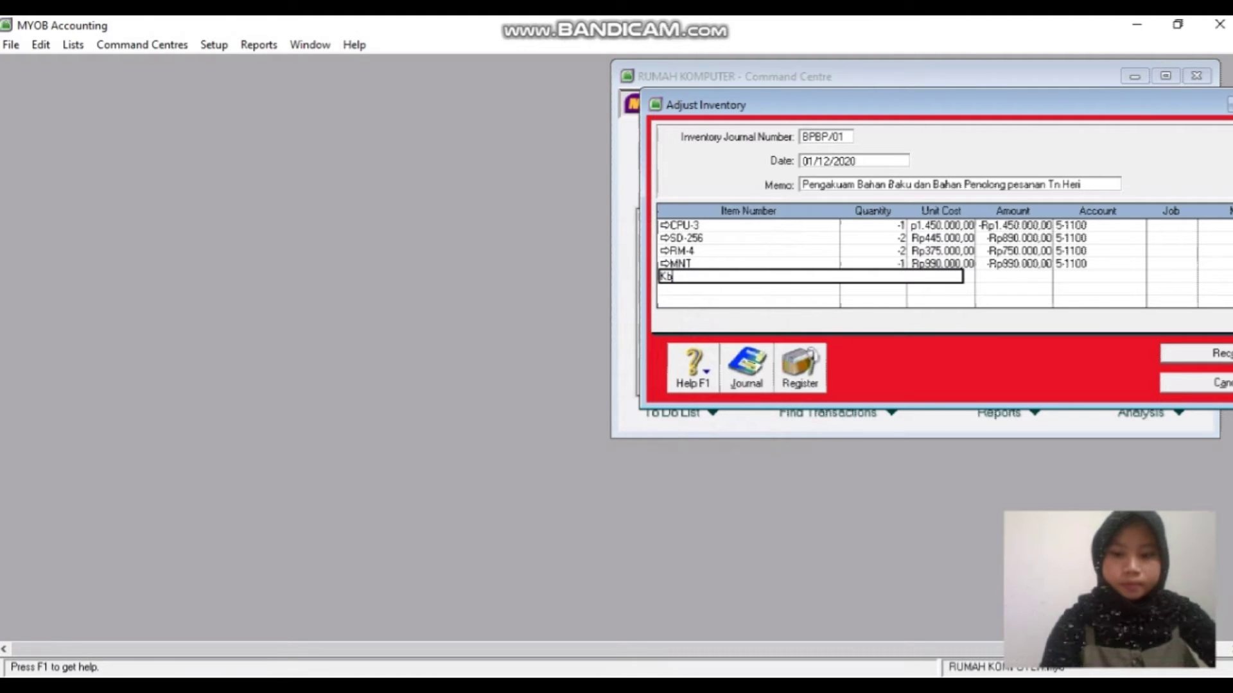
key(BackSpace)
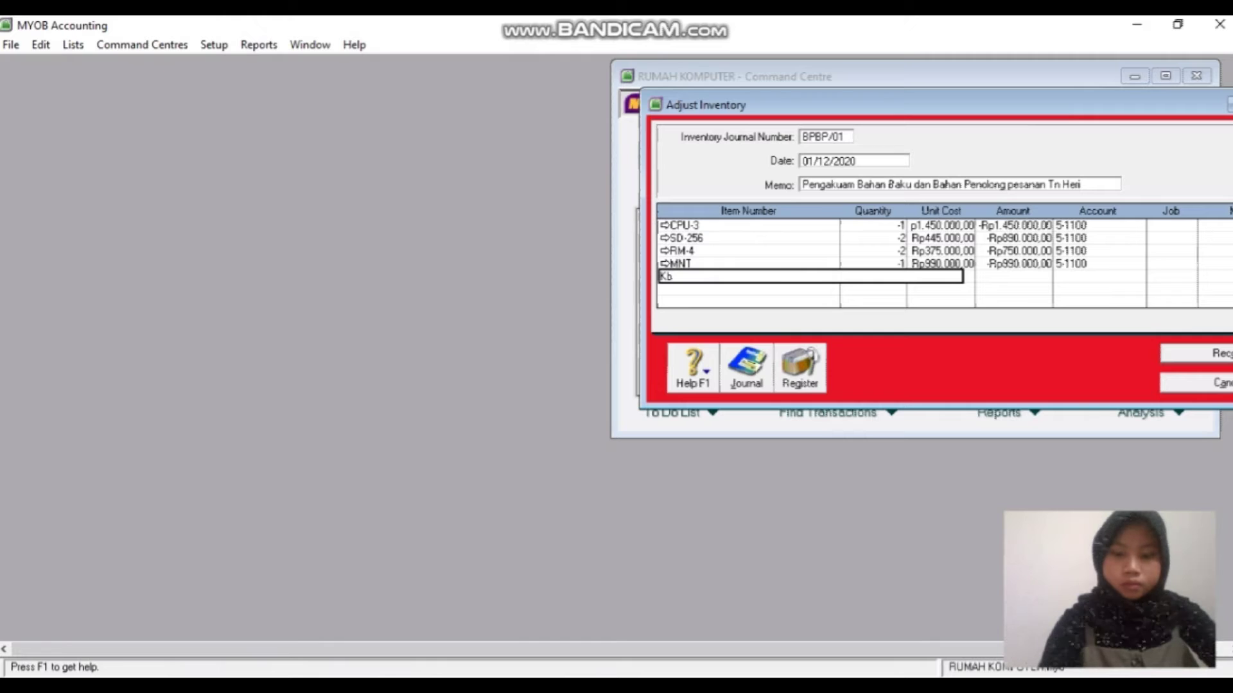
text(B)
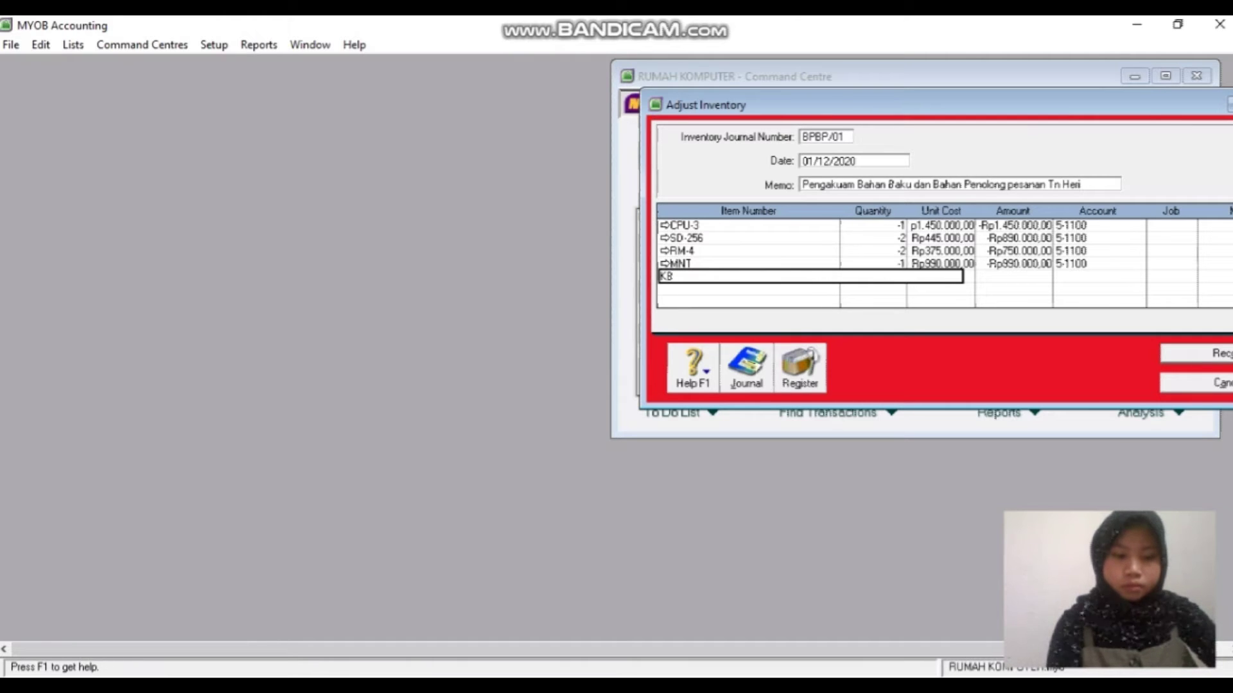
key(Tab)
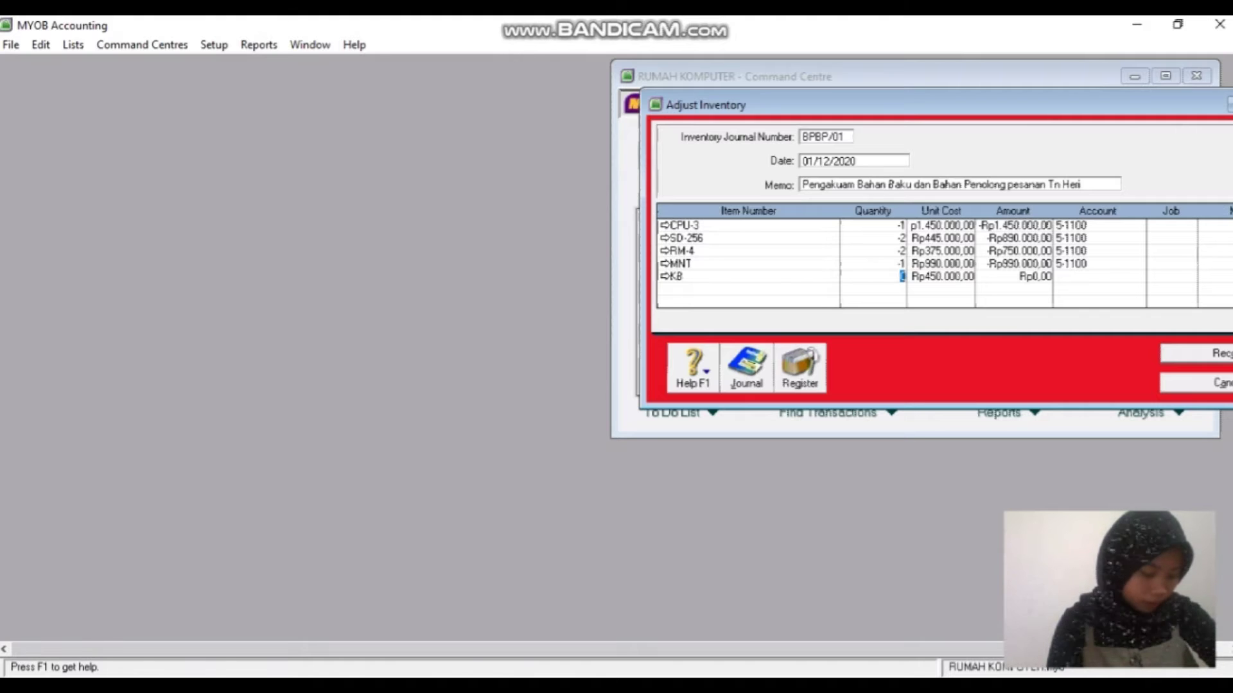
text(-1)
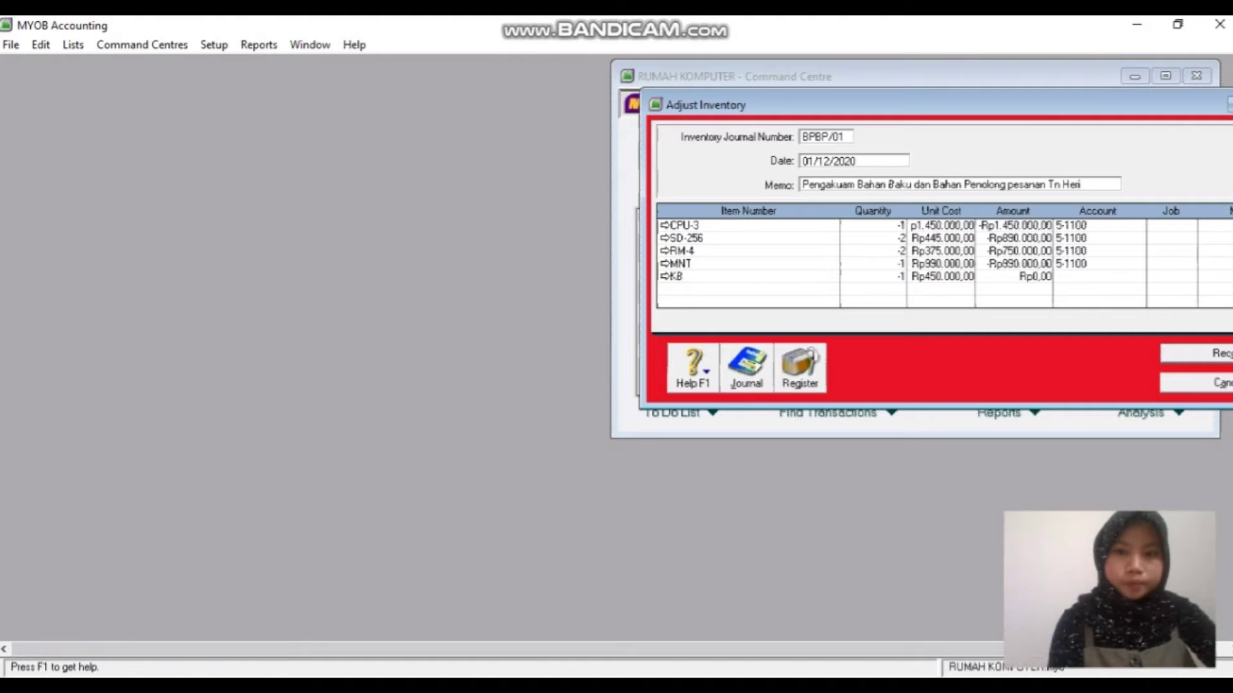
key(Tab)
key(Tab)
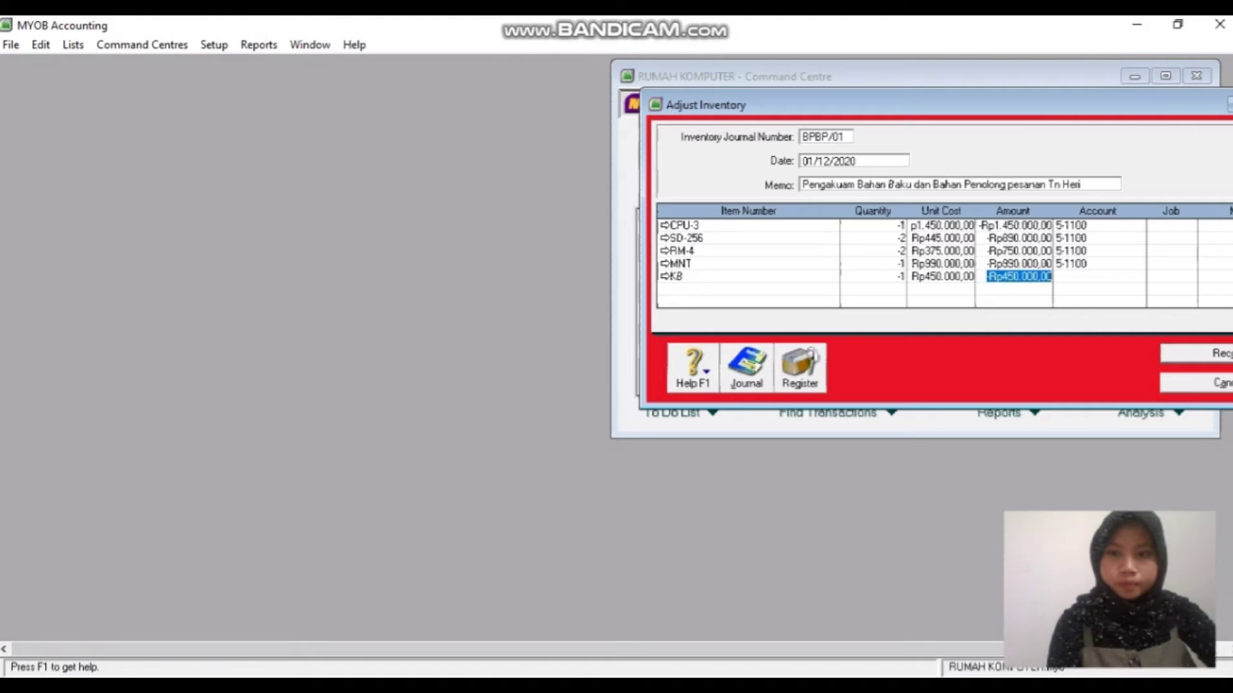
- Assign account 5-1100 Raw Material Cost - Process to the KB line
key(Tab)
text(6-)
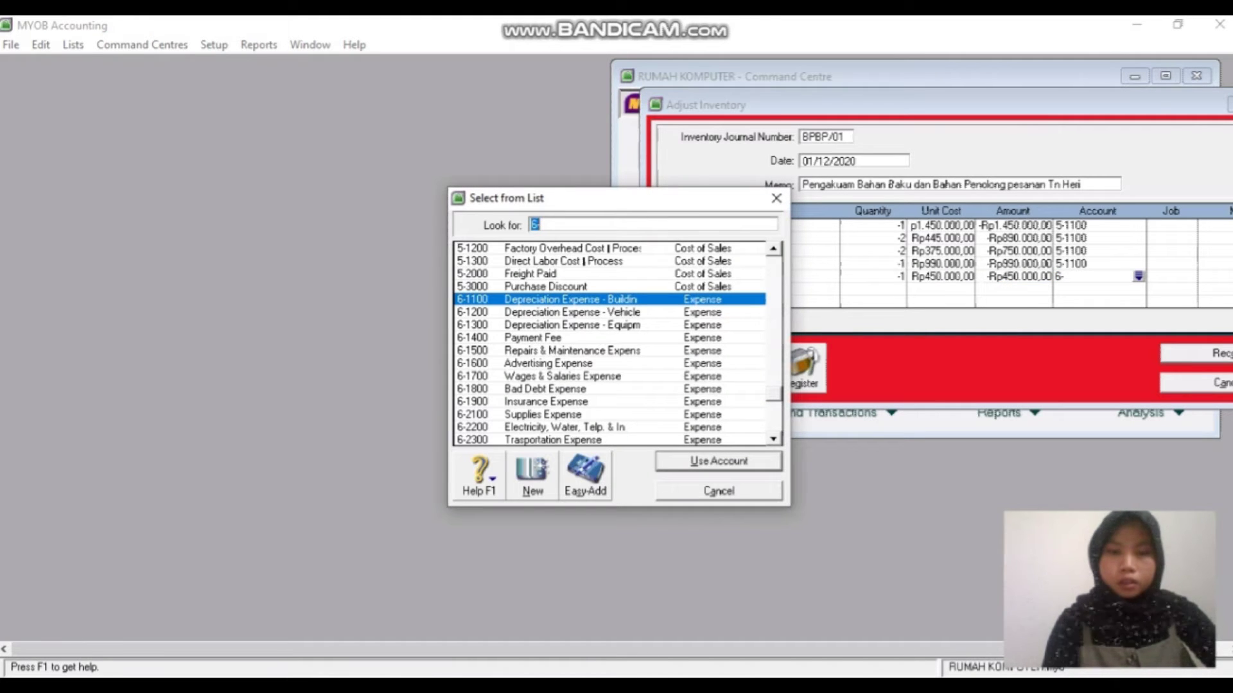
key(Right)
key(BackSpace)
key(BackSpace)
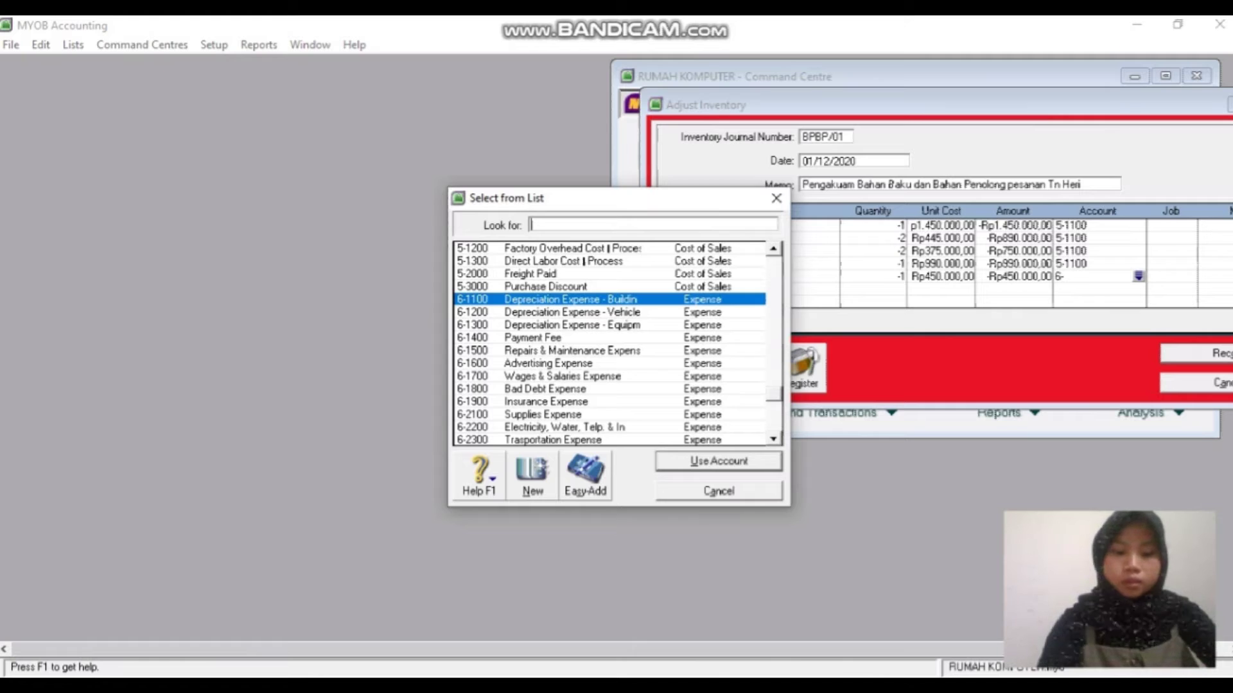
text(5)
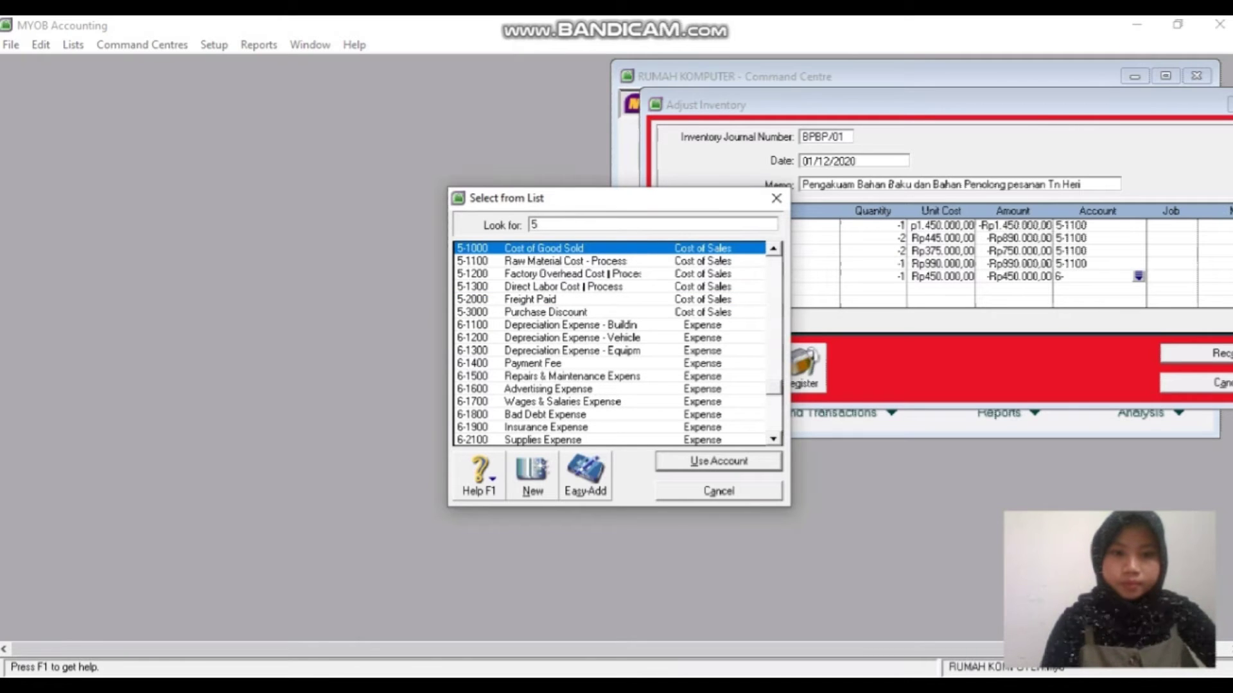
text(-1100)
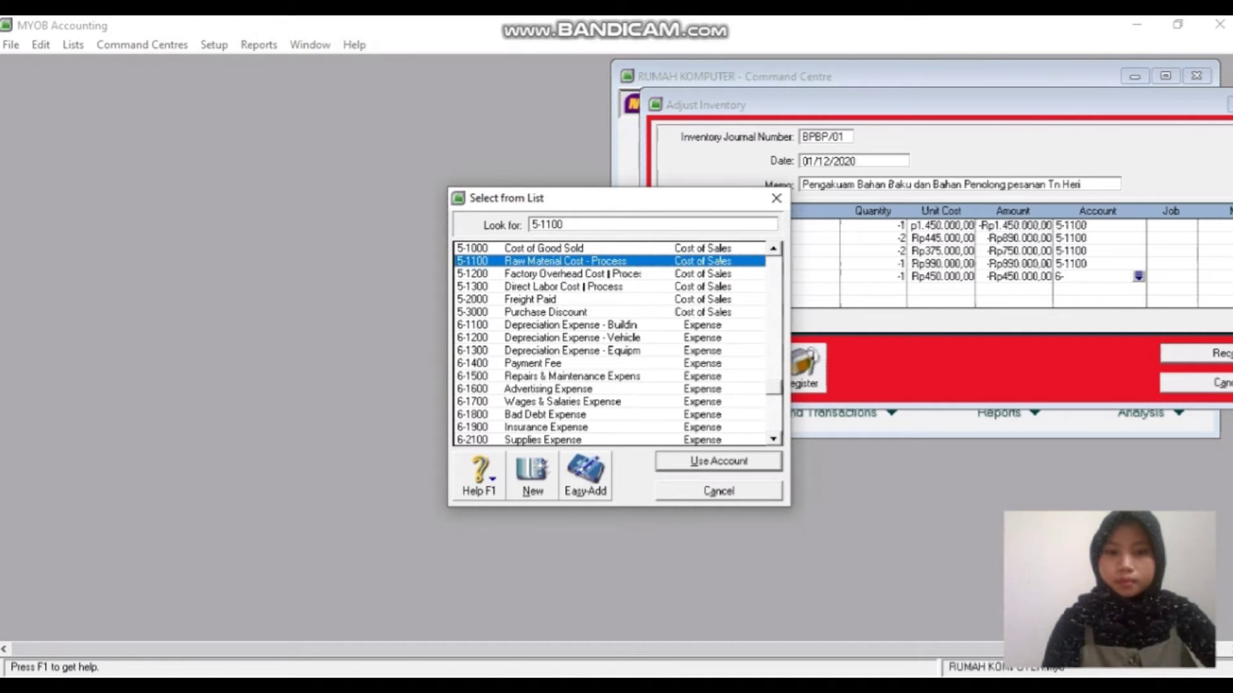
key(Return)
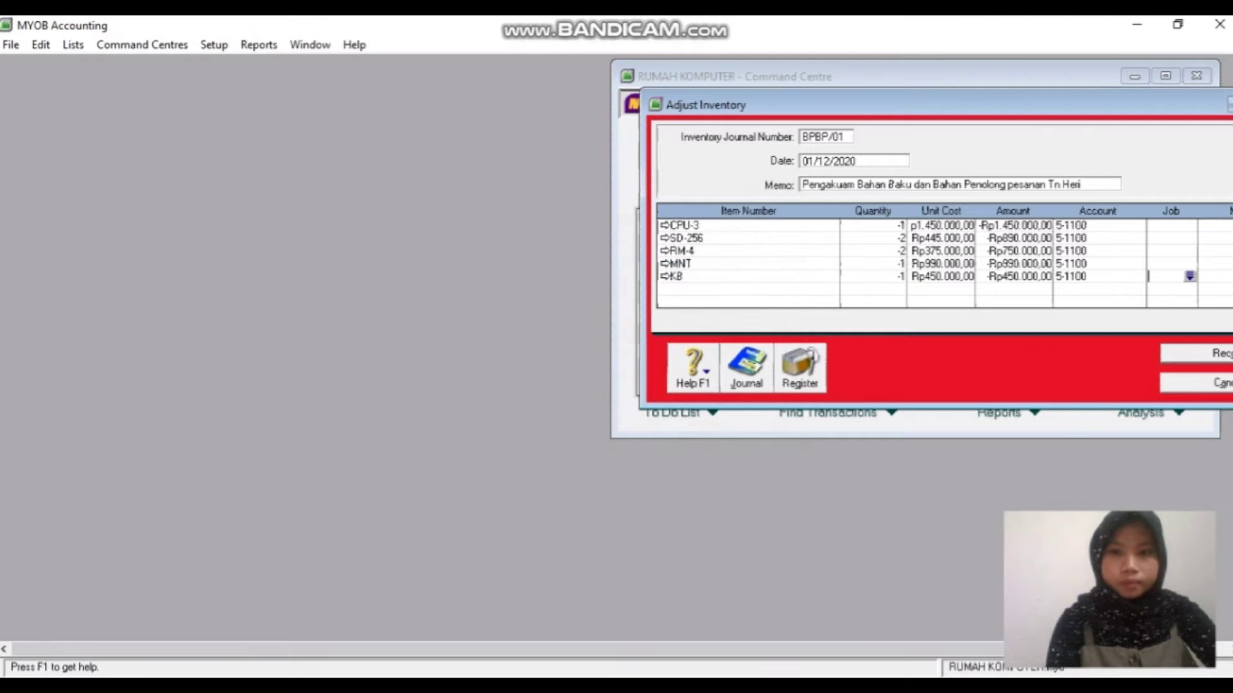
- Add item MS on the sixth adjustment line with a quantity of -1, keeping the default unit cost
key(Tab)
key(Tab)
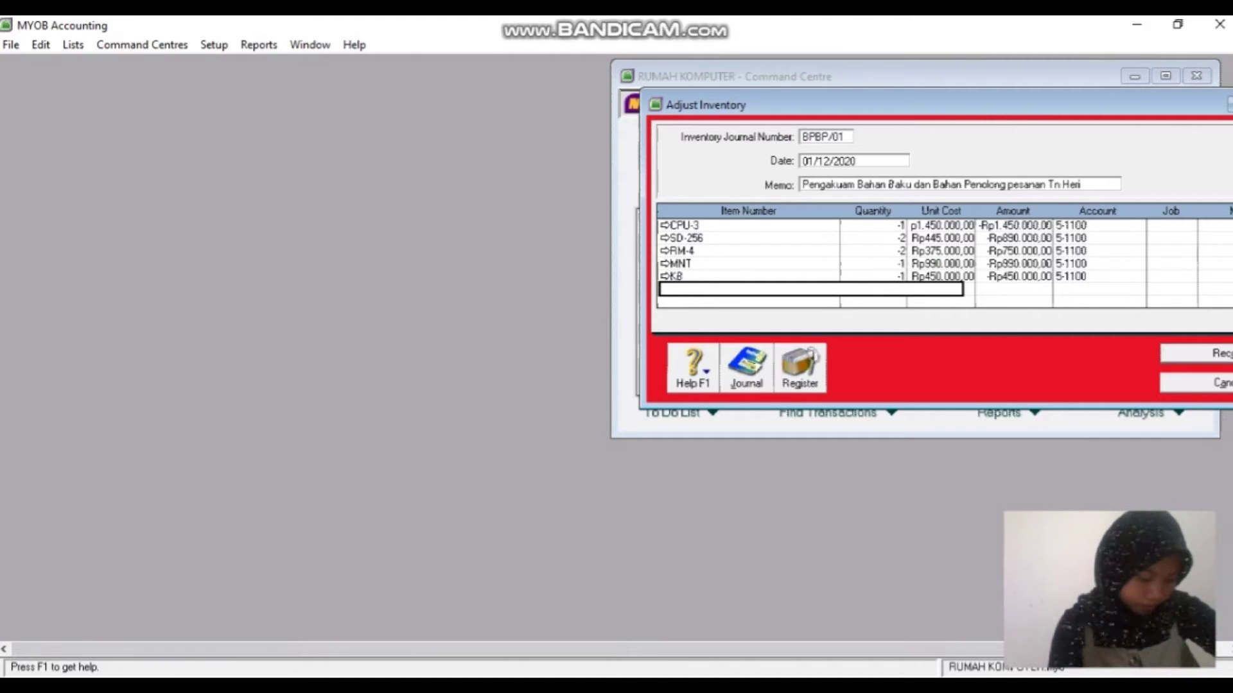
text(M)
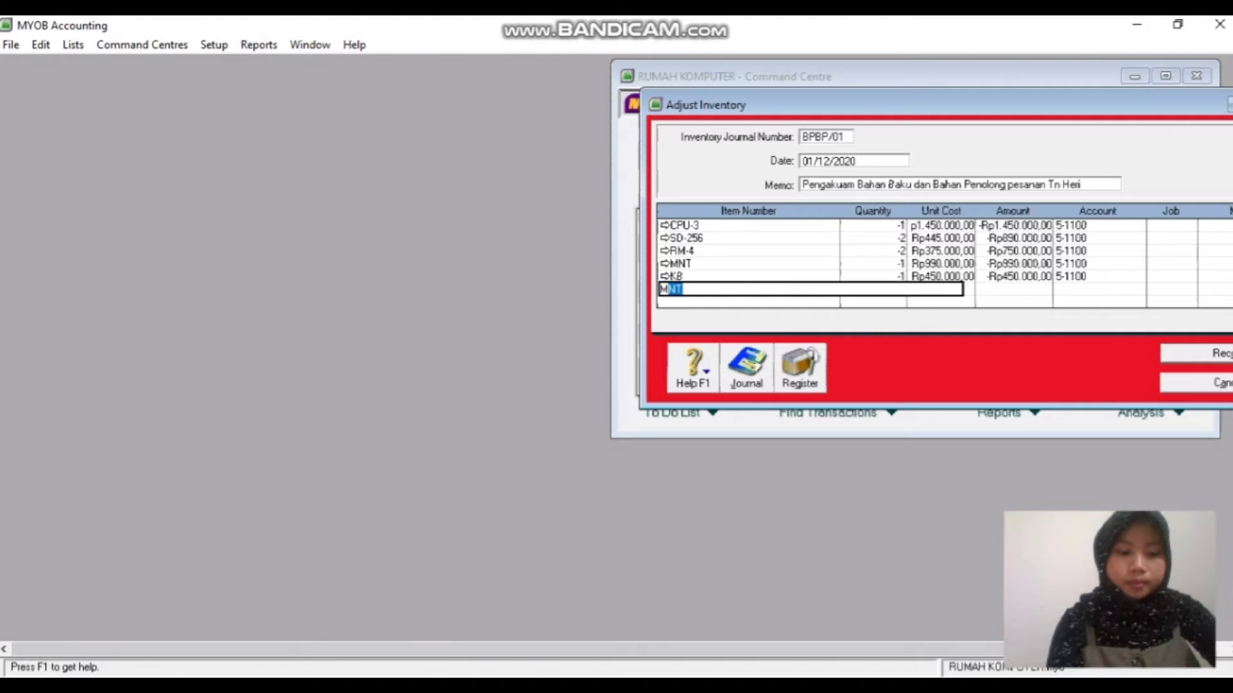
text(S)
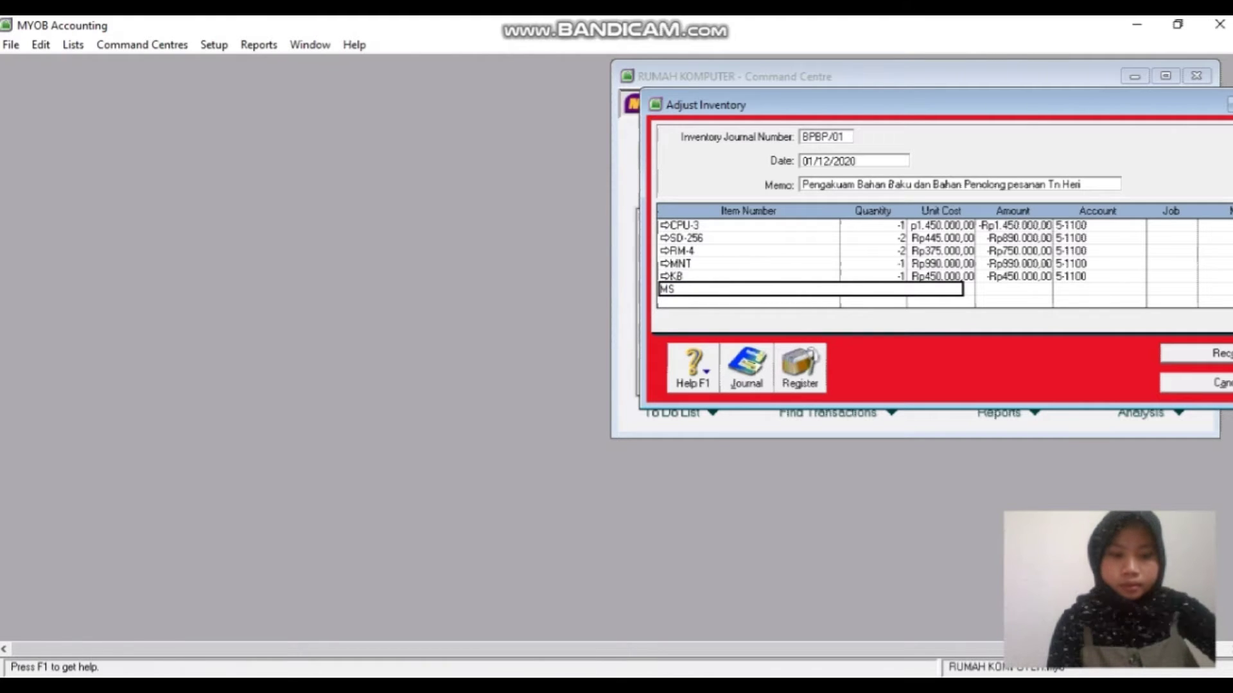
key(Tab)
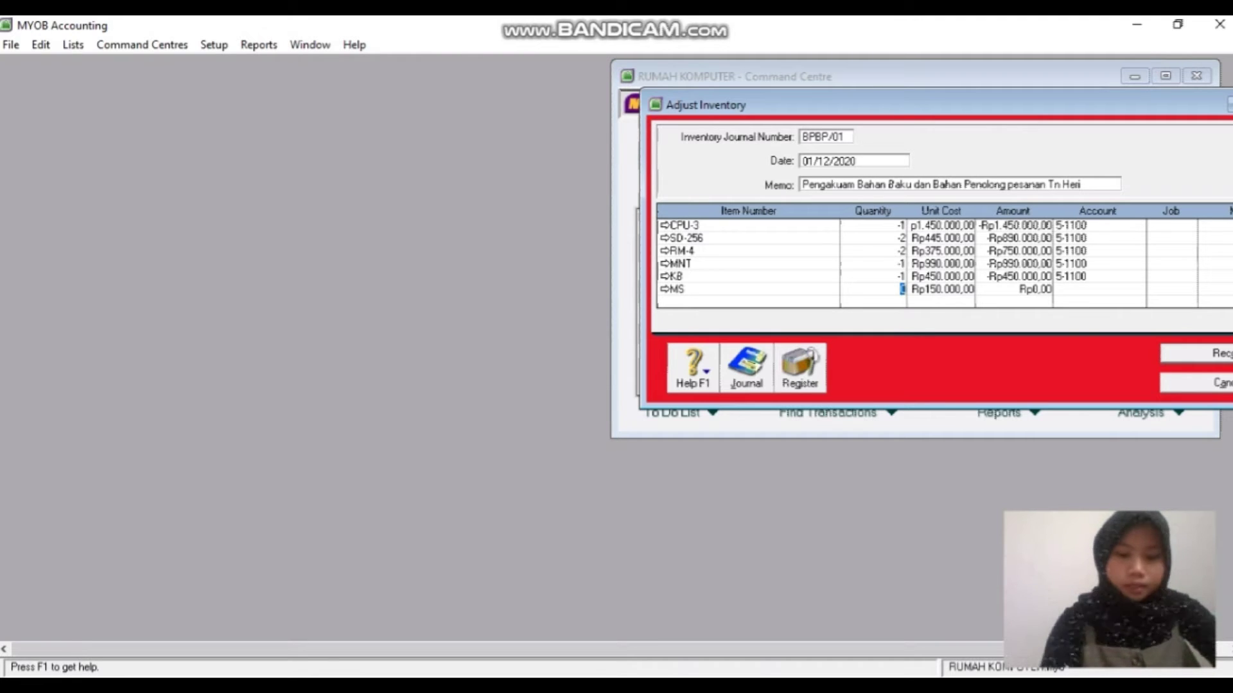
text(-1)
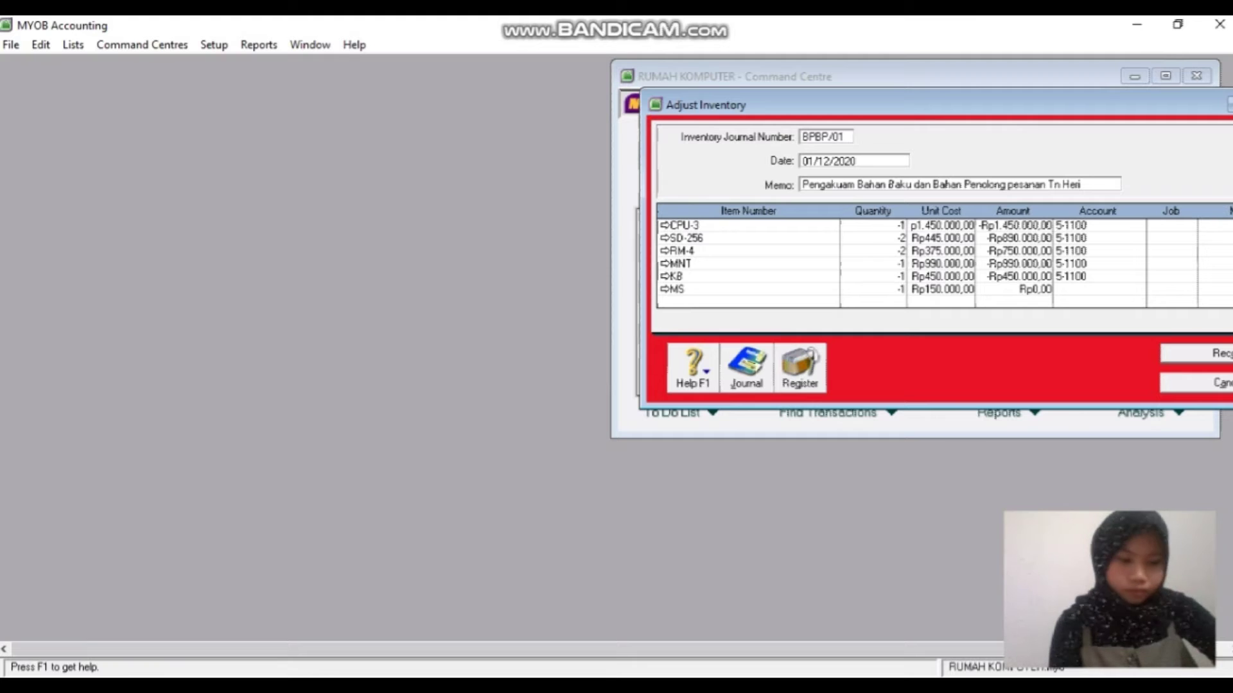
key(Tab)
key(Tab)
- Assign account 5-1100 Raw Material Cost - Process to the MS line
key(Tab)
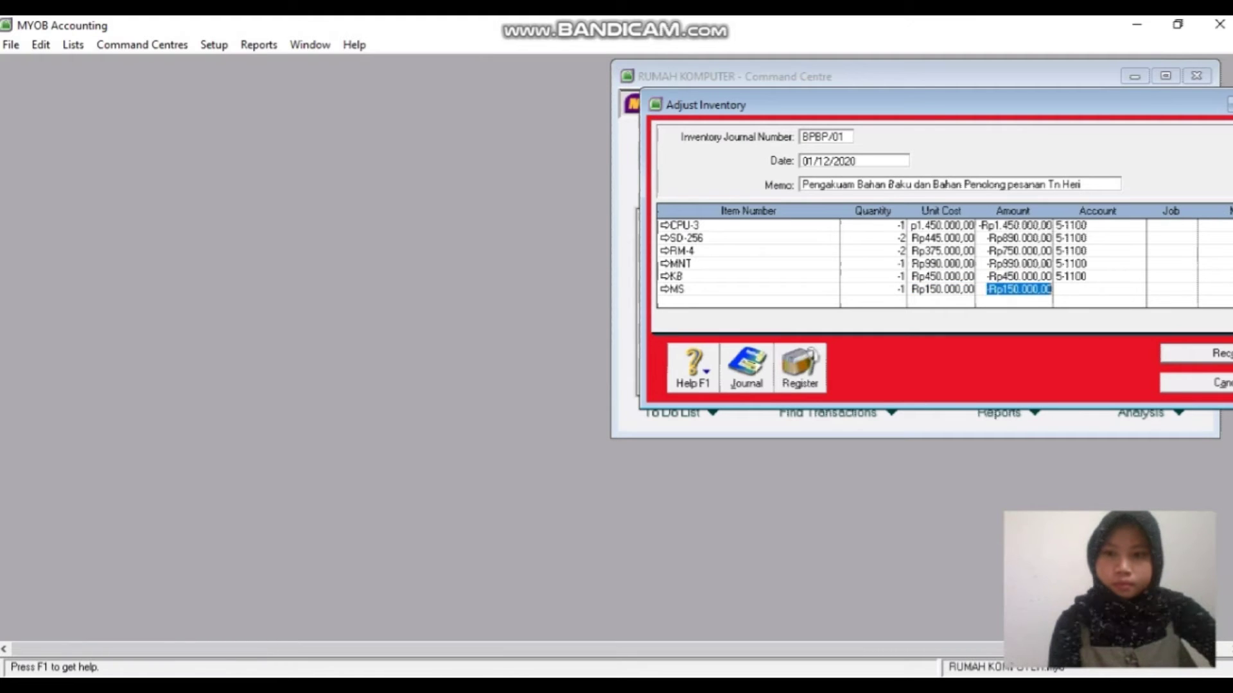
text(6-)
key(Tab)
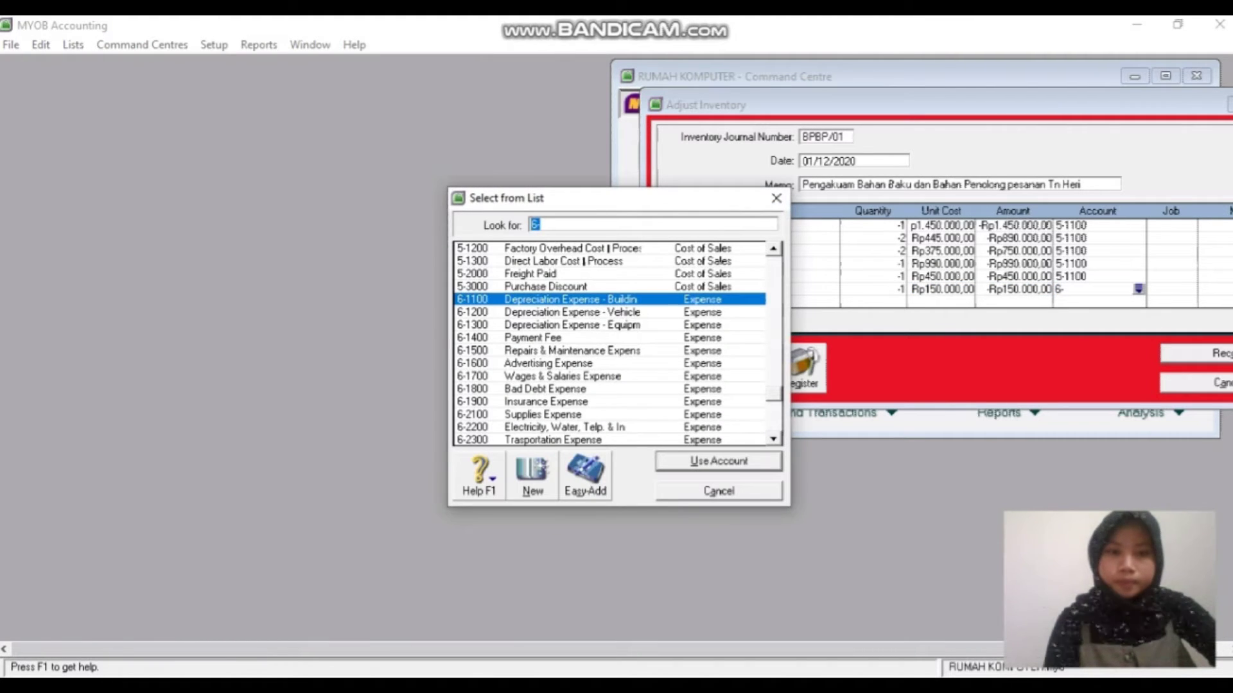
key(Right)
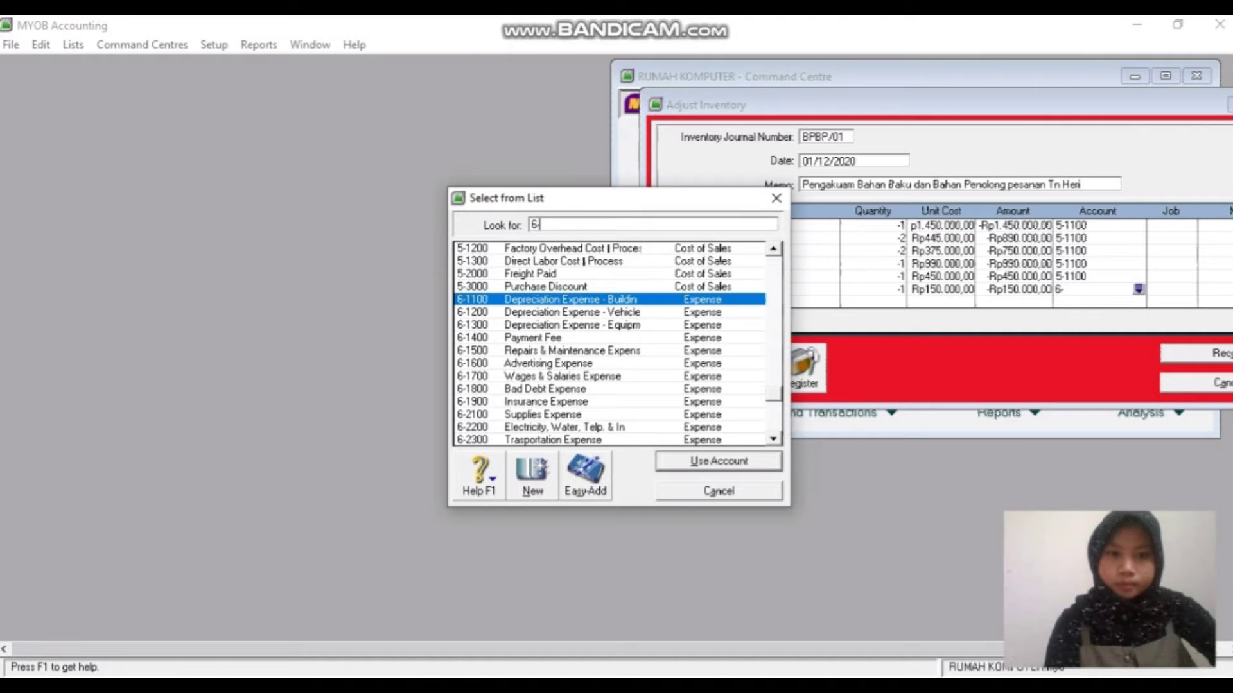
key(BackSpace)
key(Left)
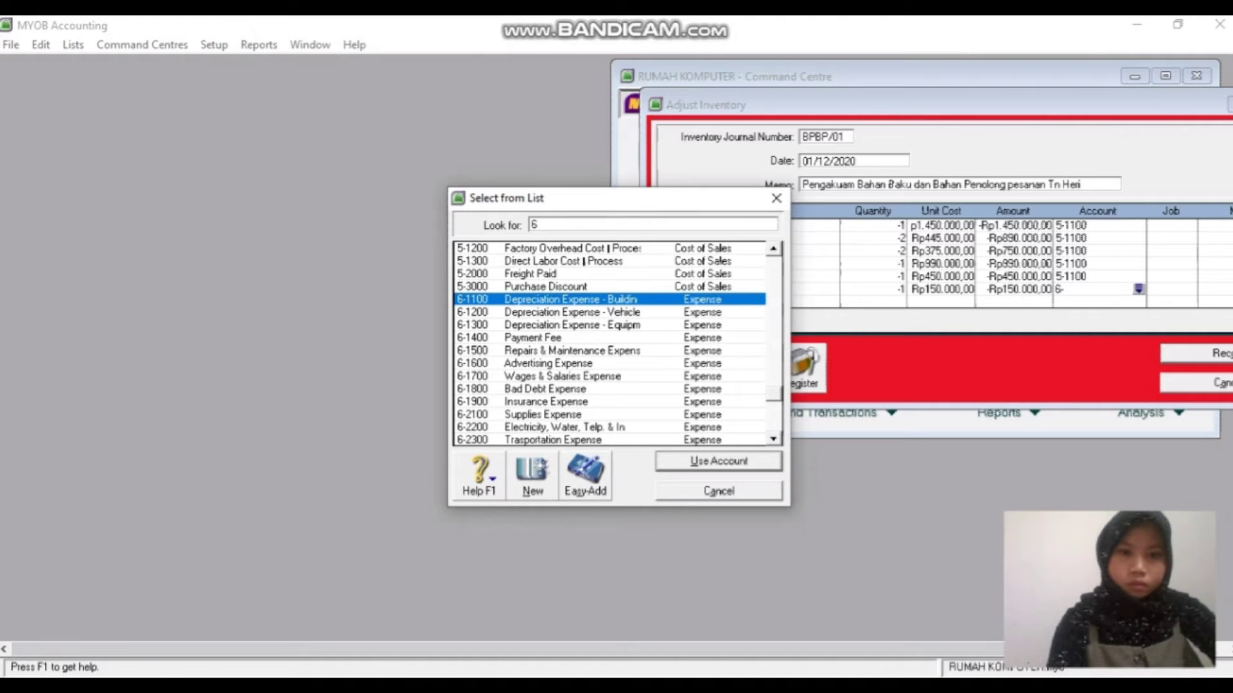
key(Right)
key(BackSpace)
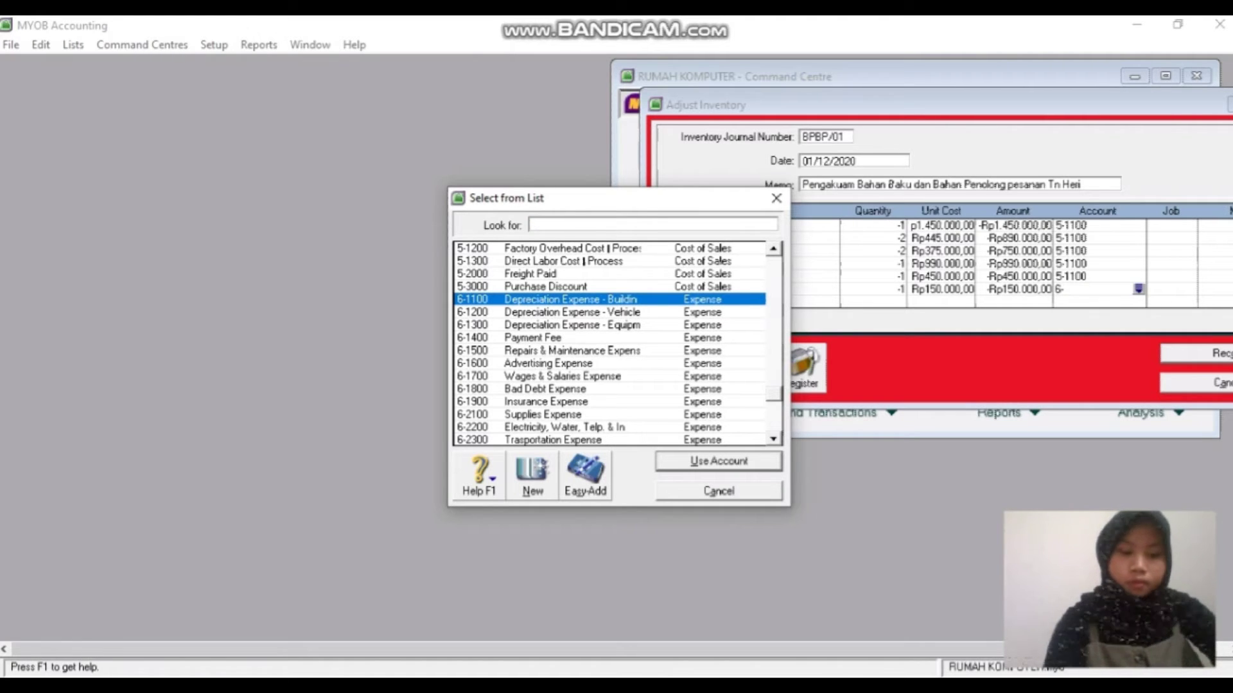
text(5)
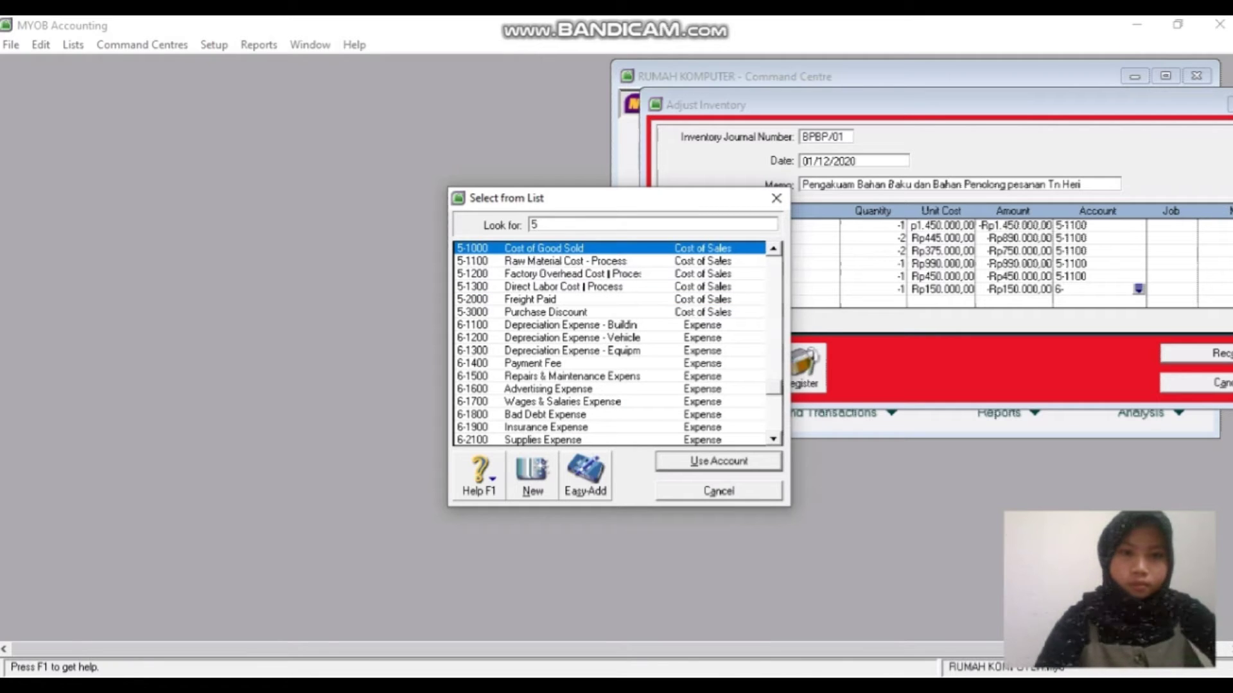
text(-1100)
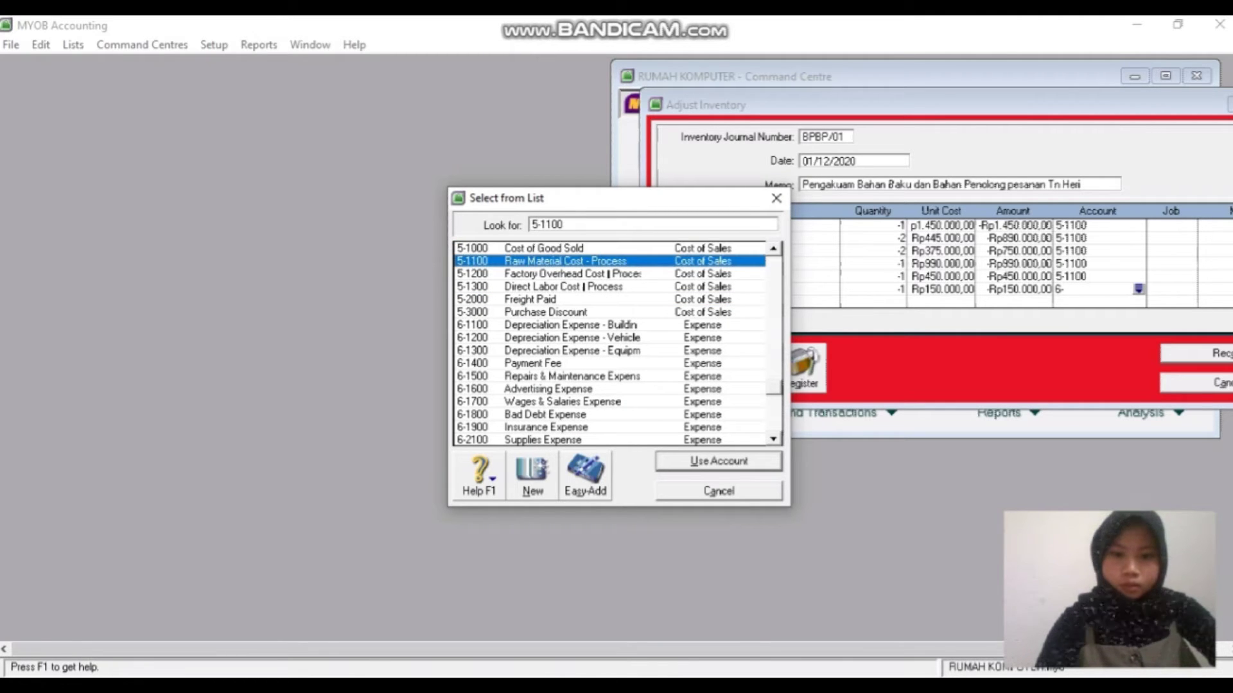
key(Return)
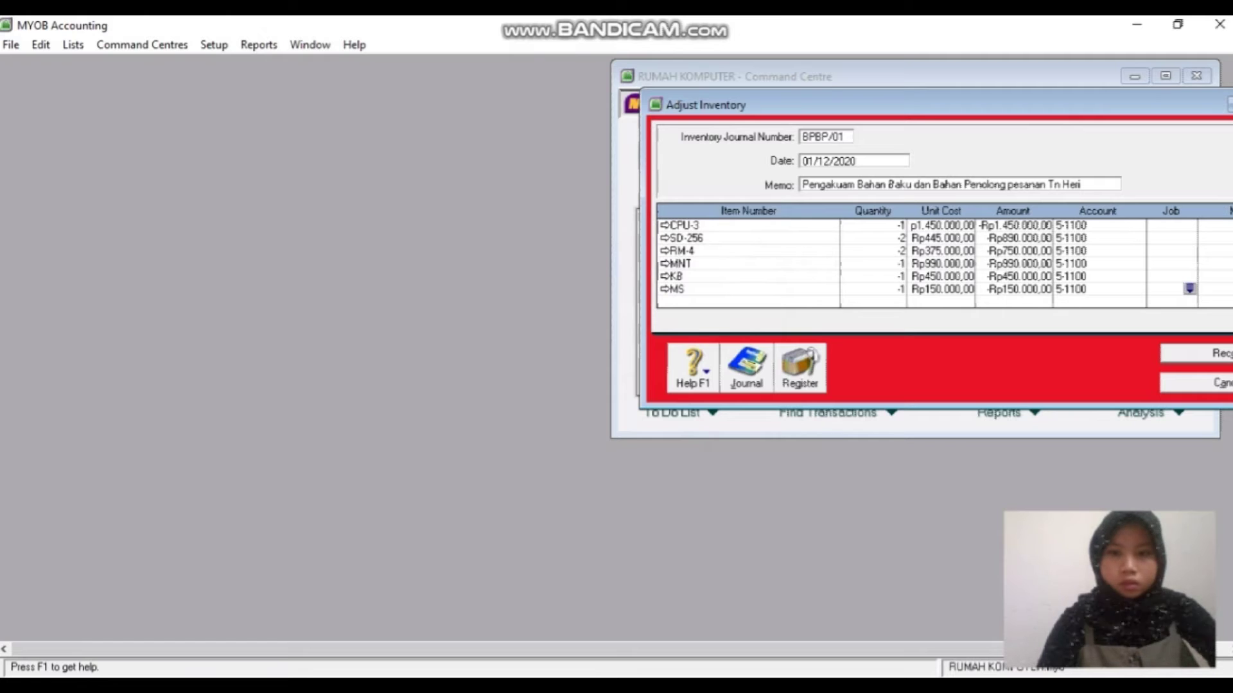
- Add item KC on the seventh adjustment line with a quantity of -1, keeping the default unit cost
key(Tab)
key(Tab)
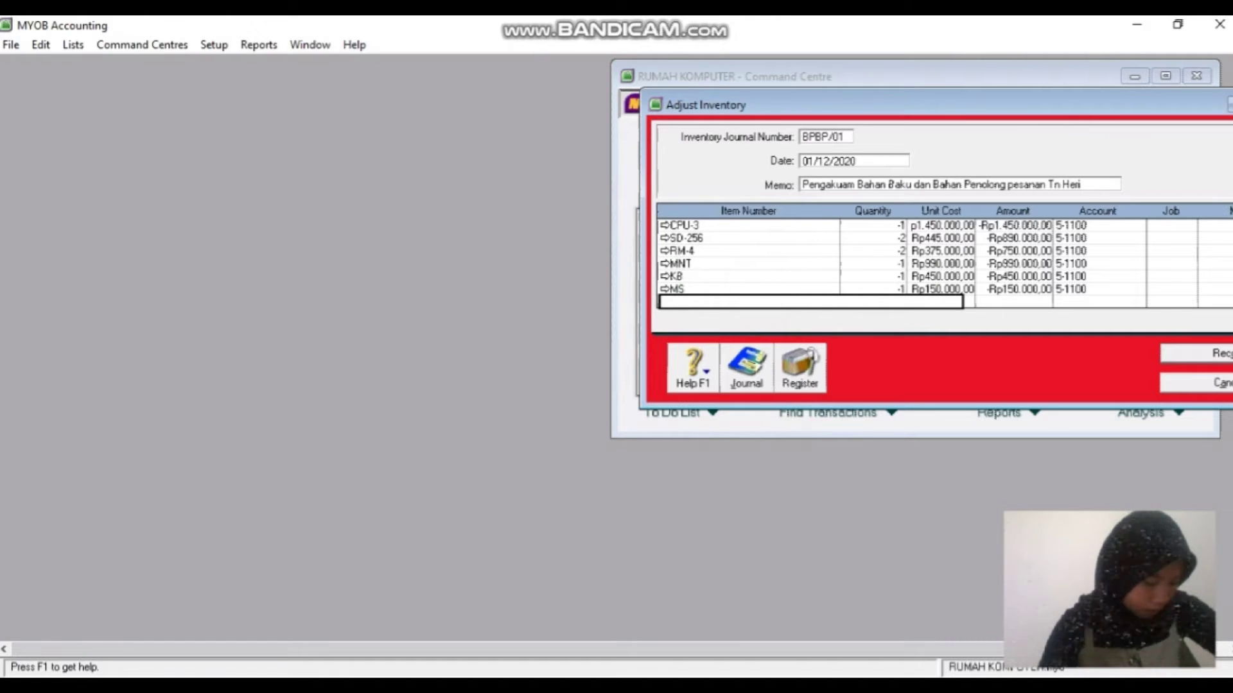
text(KC)
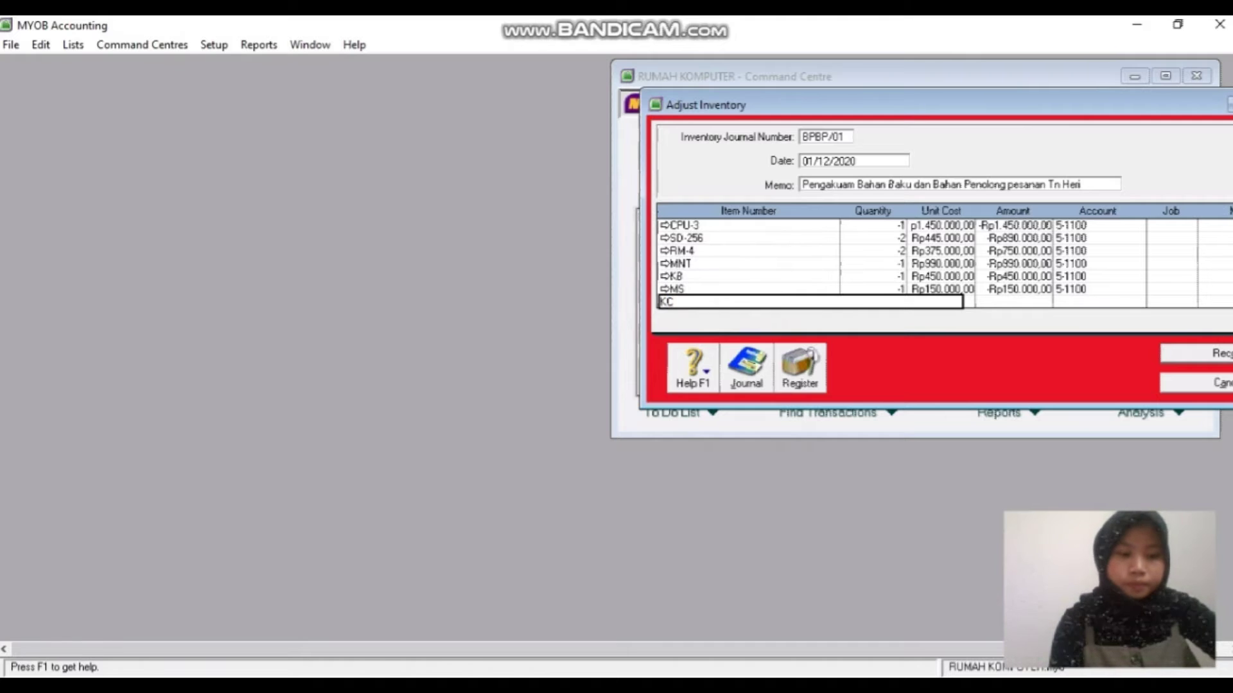
key(Tab)
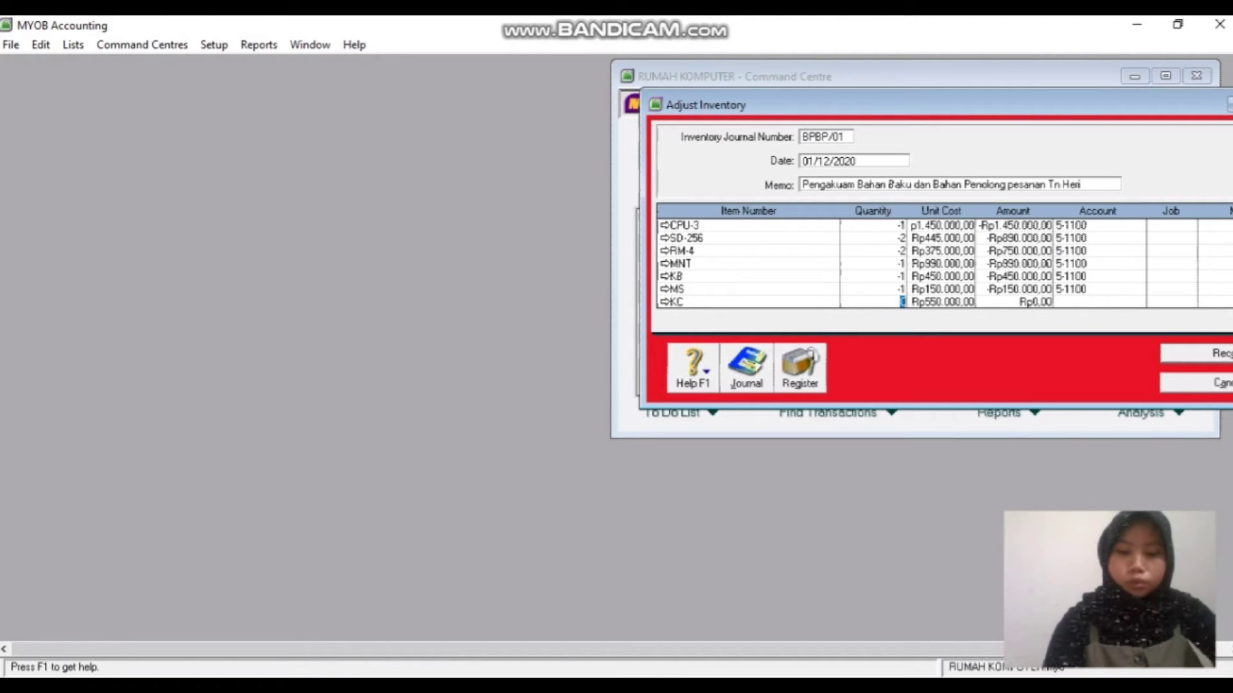
text(-1)
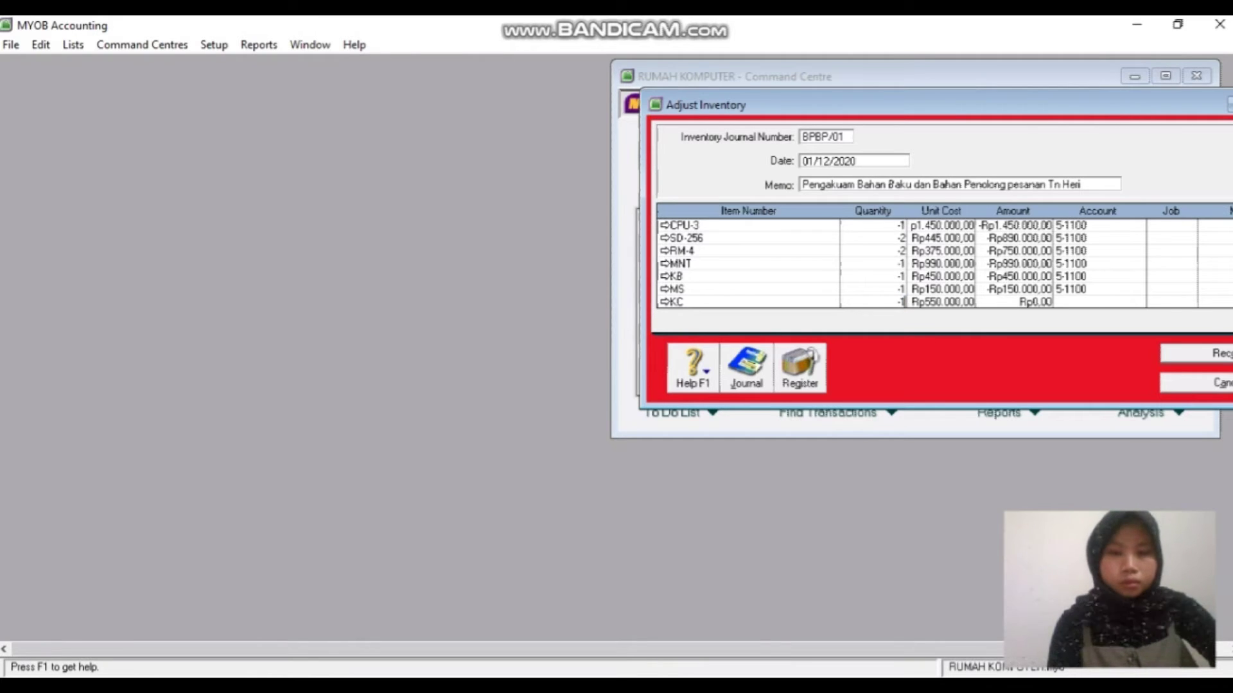
key(Tab)
key(Tab)
- Assign the factory overhead cost account 5-1200 to the KC line
key(Tab)
text(6)
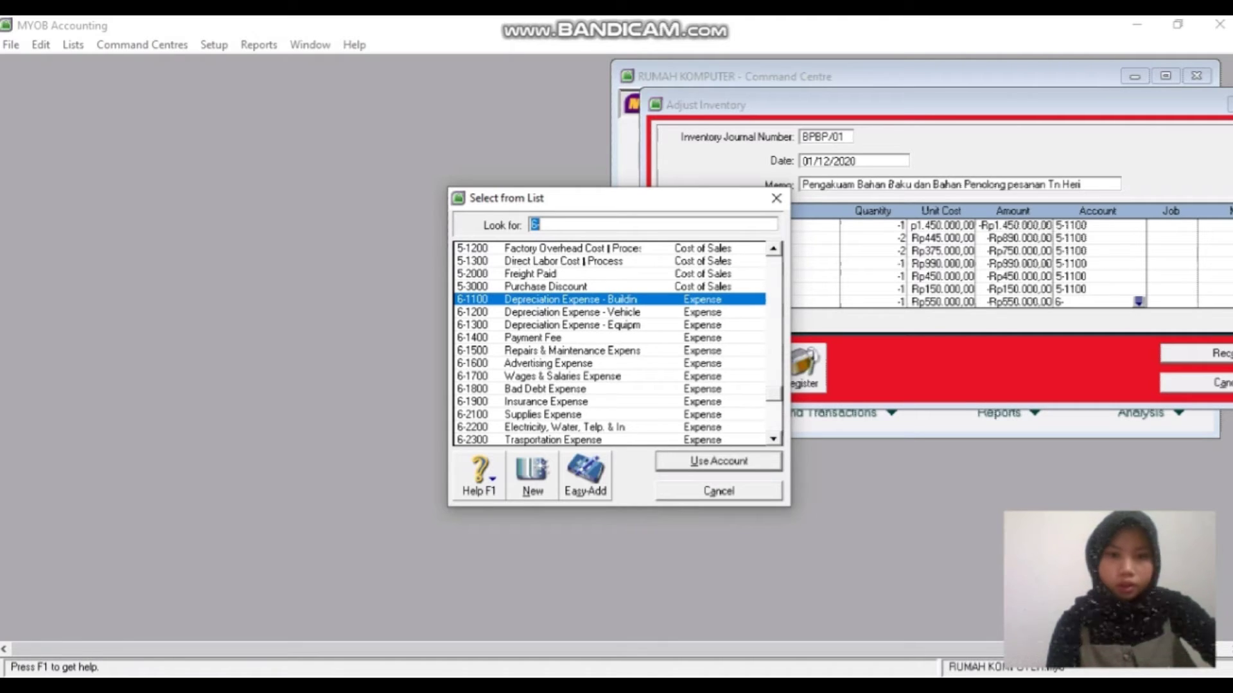
text(5-1200)
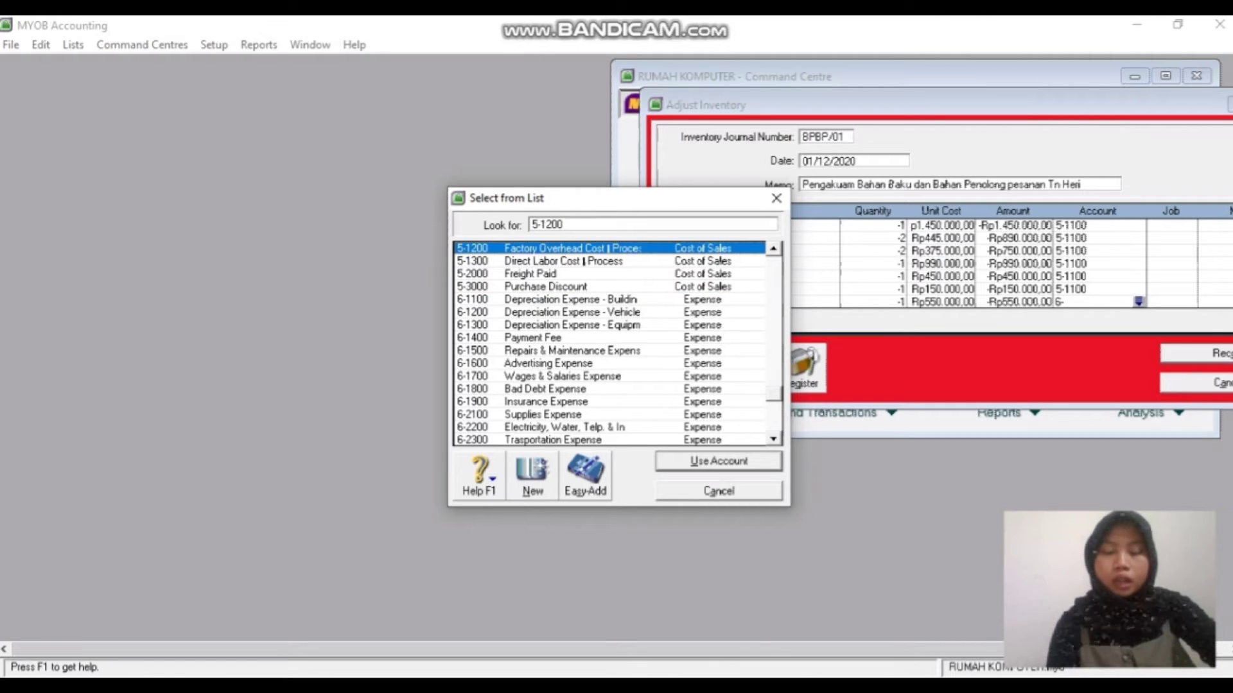
key(Return)
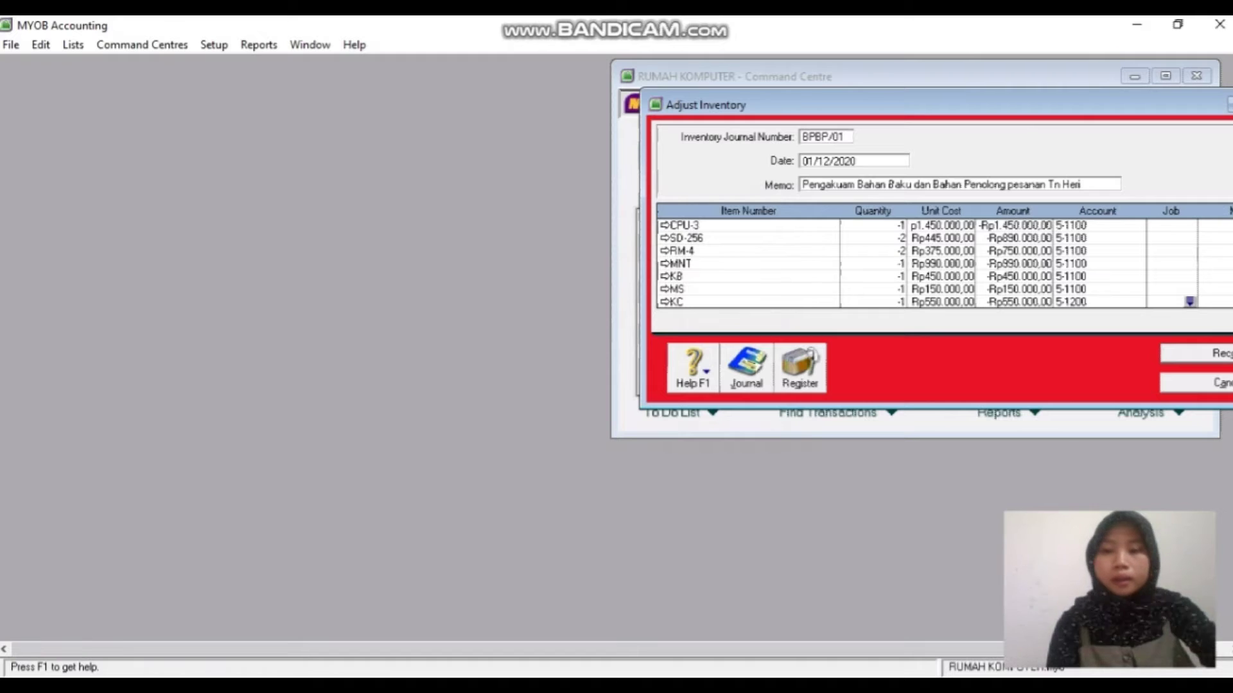
- Add item CL on the eighth adjustment line with a quantity of -1
key(Tab)
key(Tab)
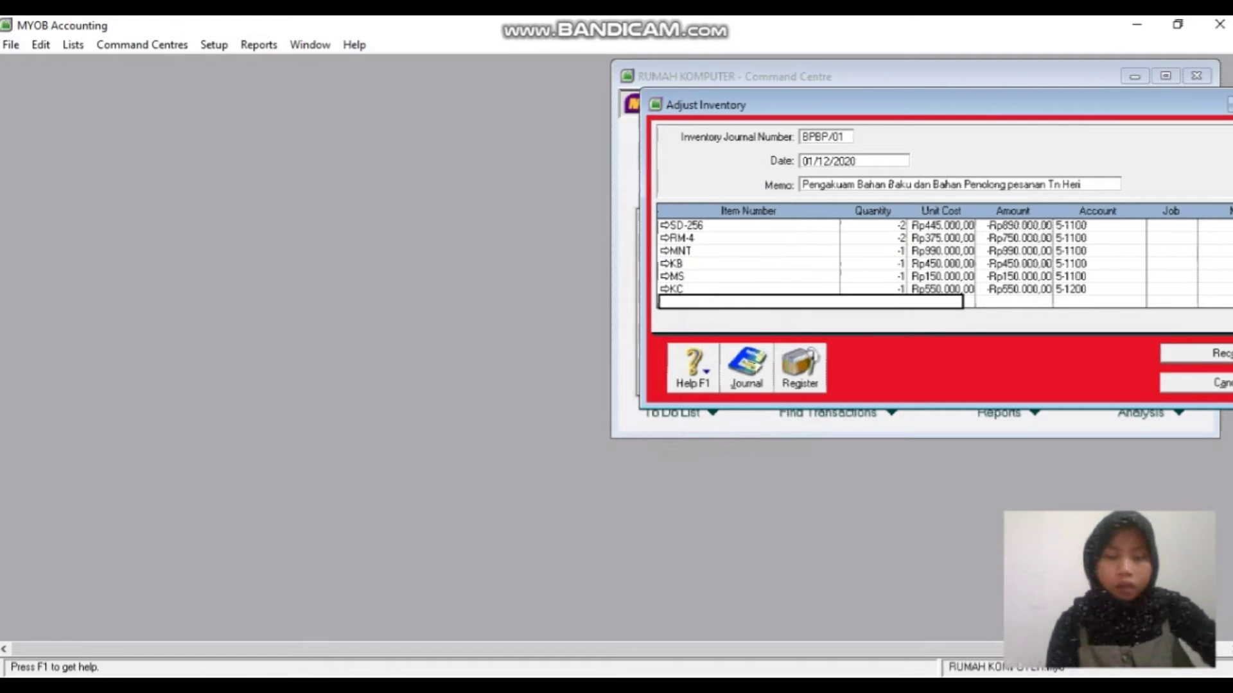
text(CL)
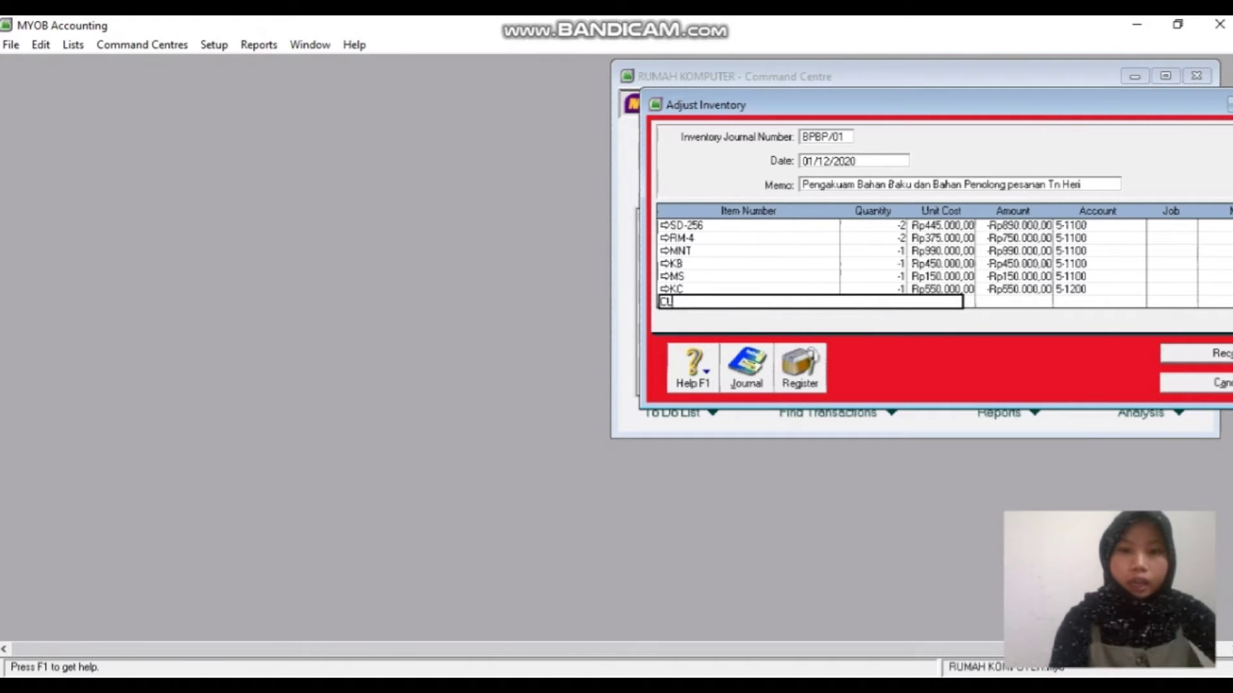
key(Tab)
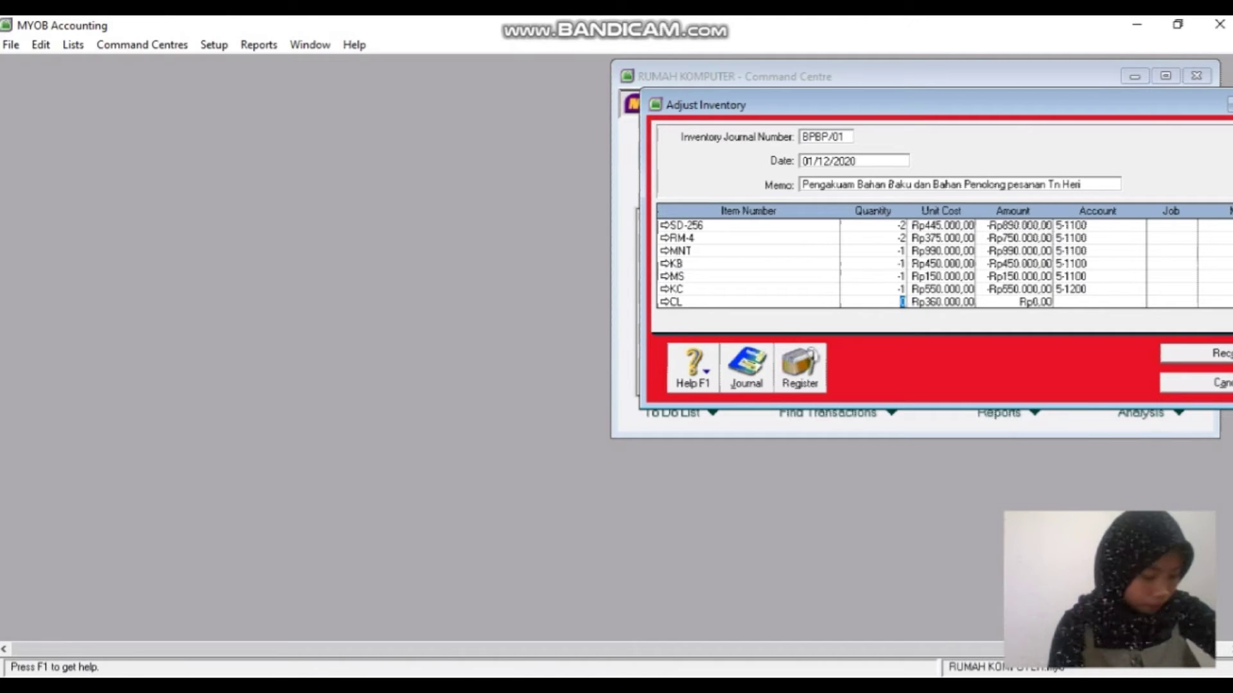
text(-1)
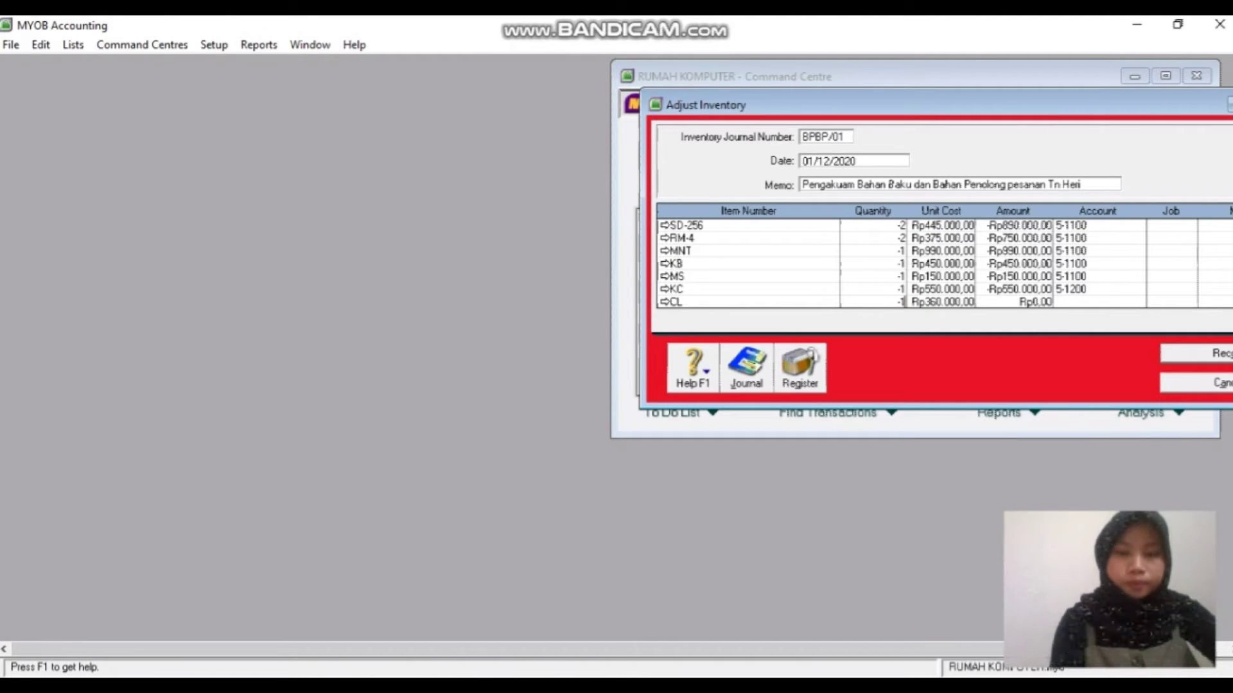
key(Tab)
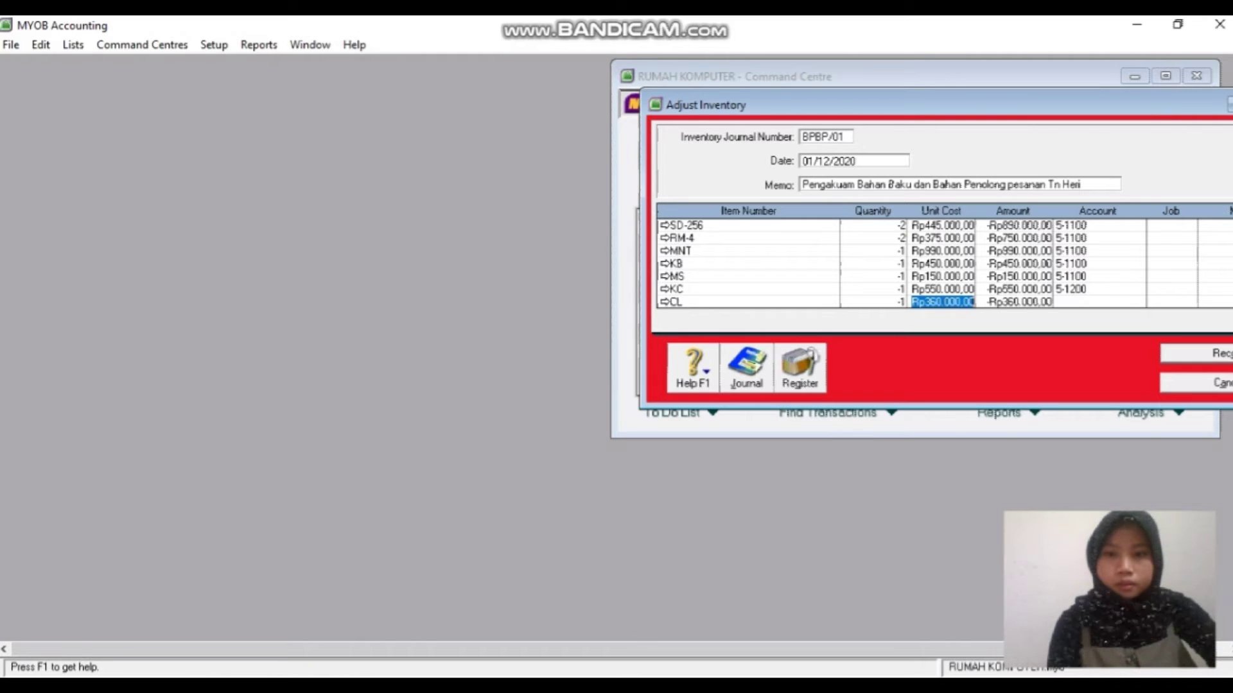
- Keep the default unit cost on the CL line and assign it the factory overhead cost account 5-1200
key(Tab)
key(Tab)
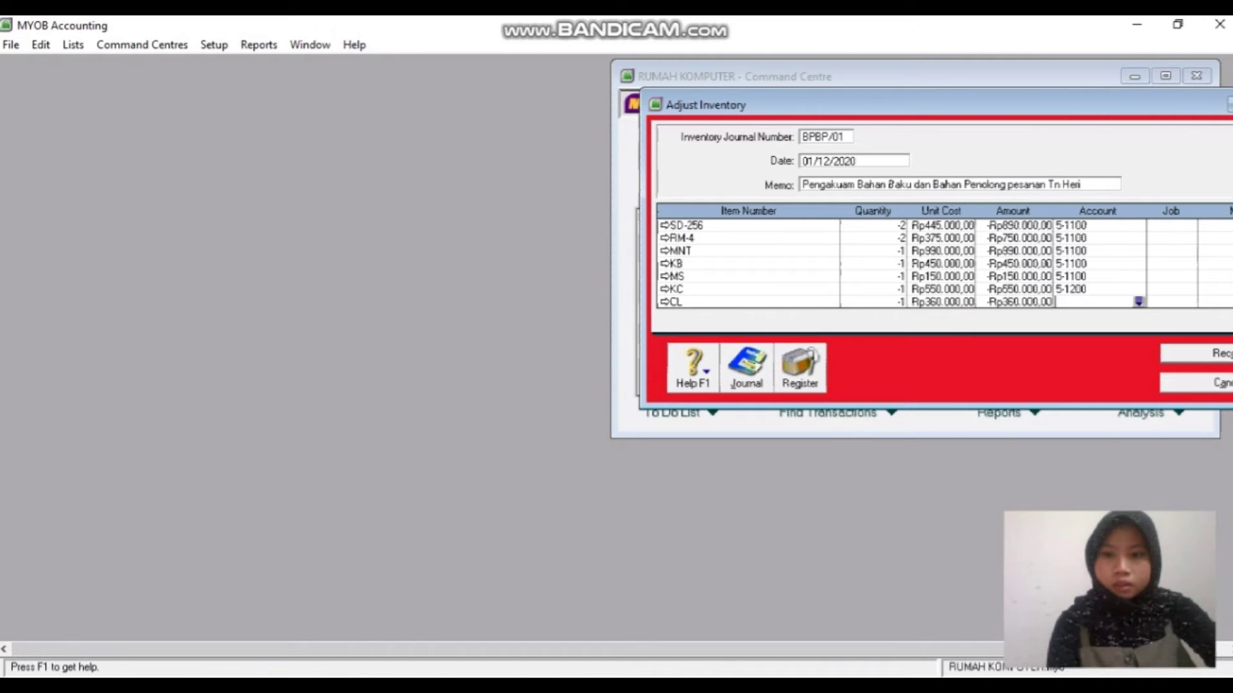
text(6-)
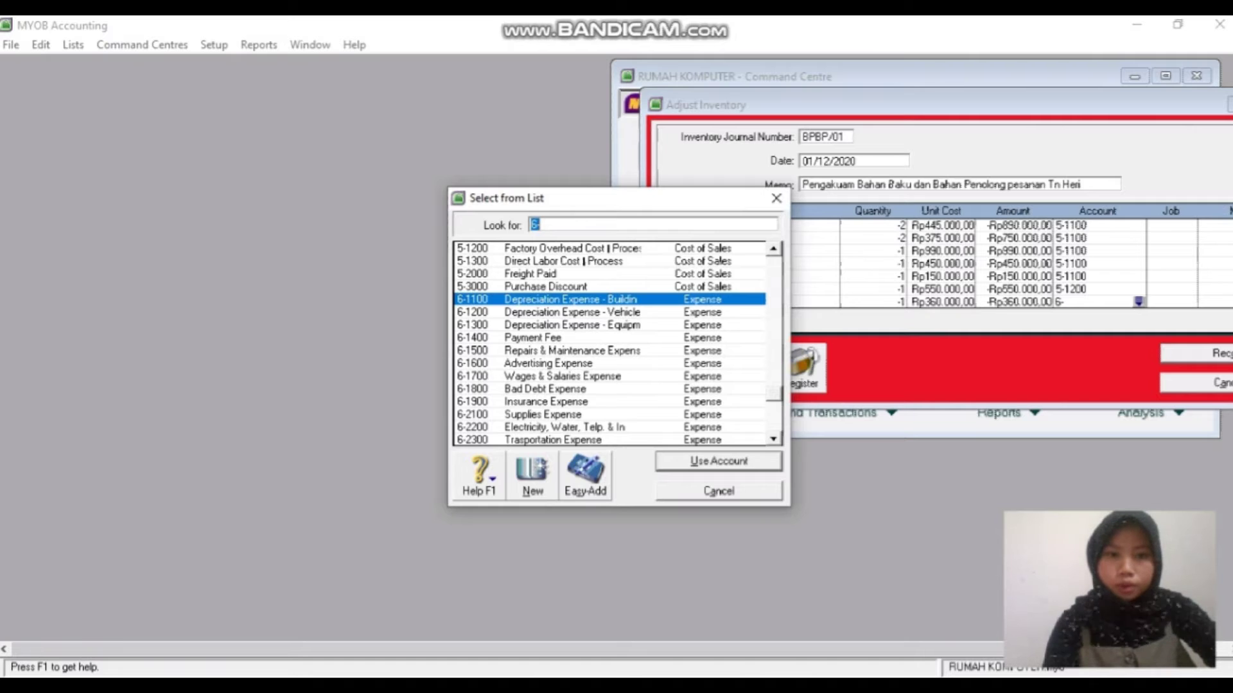
text(5-1200)
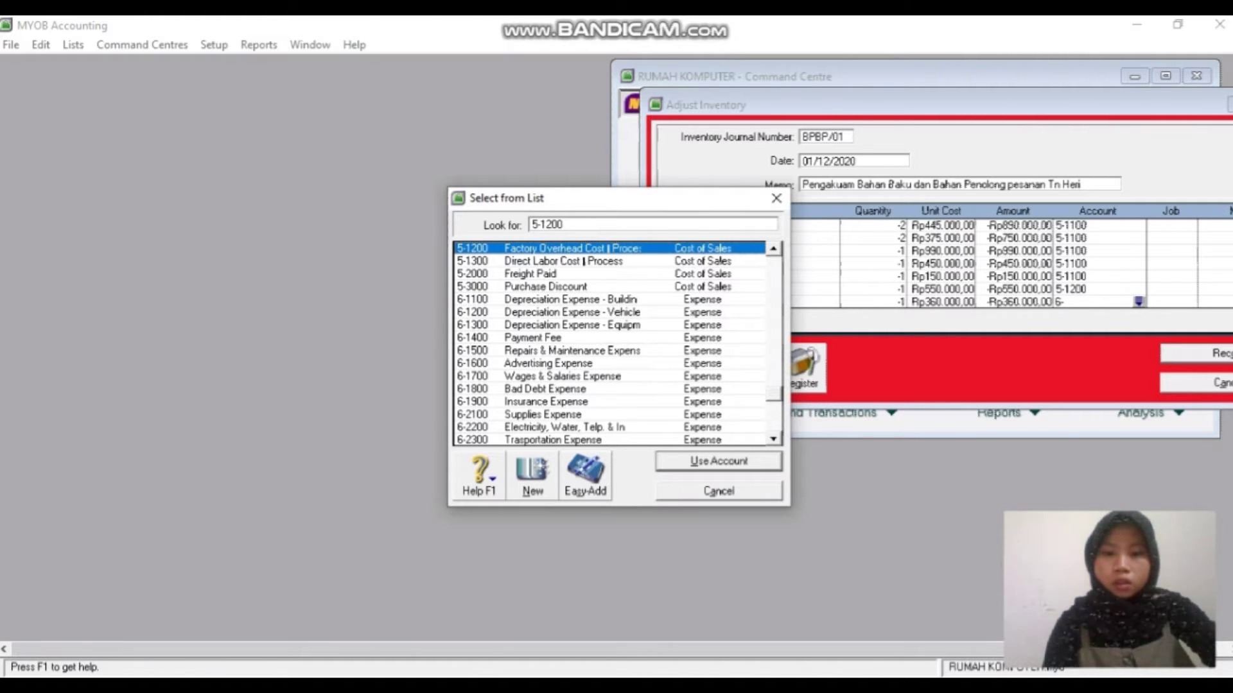
key(Return)
key(Tab)
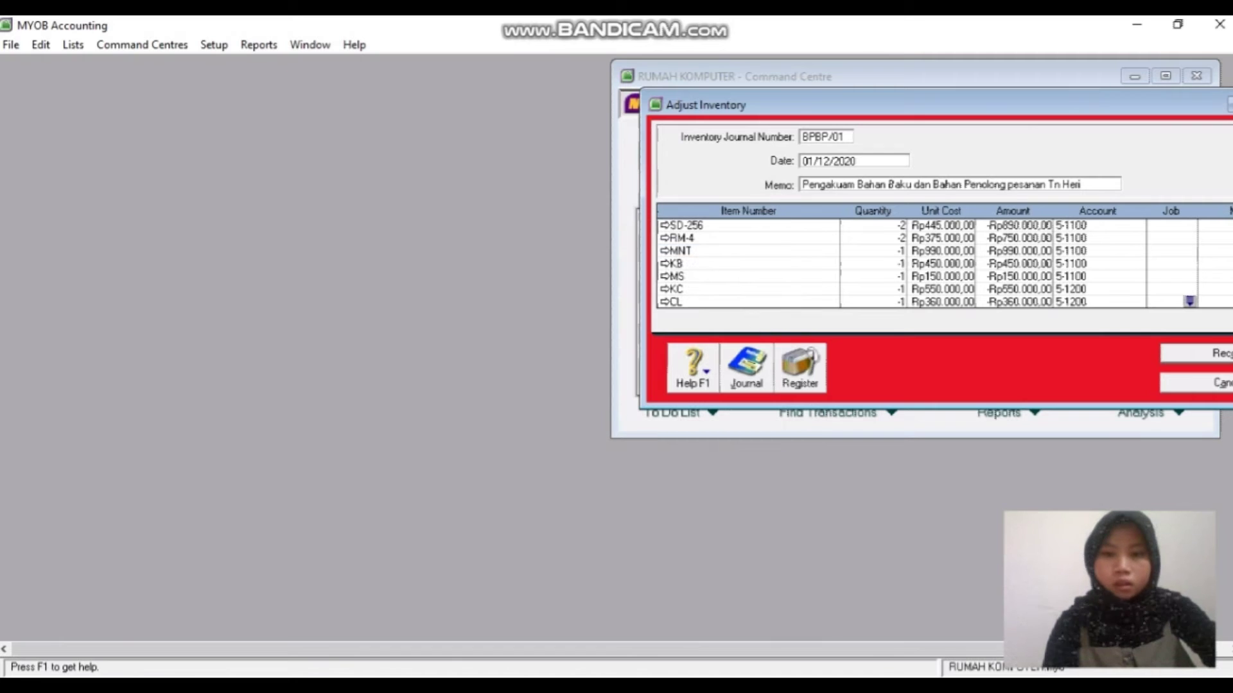
- Add item PS on the ninth adjustment line with a quantity of -1
key(Tab)
key(Tab)
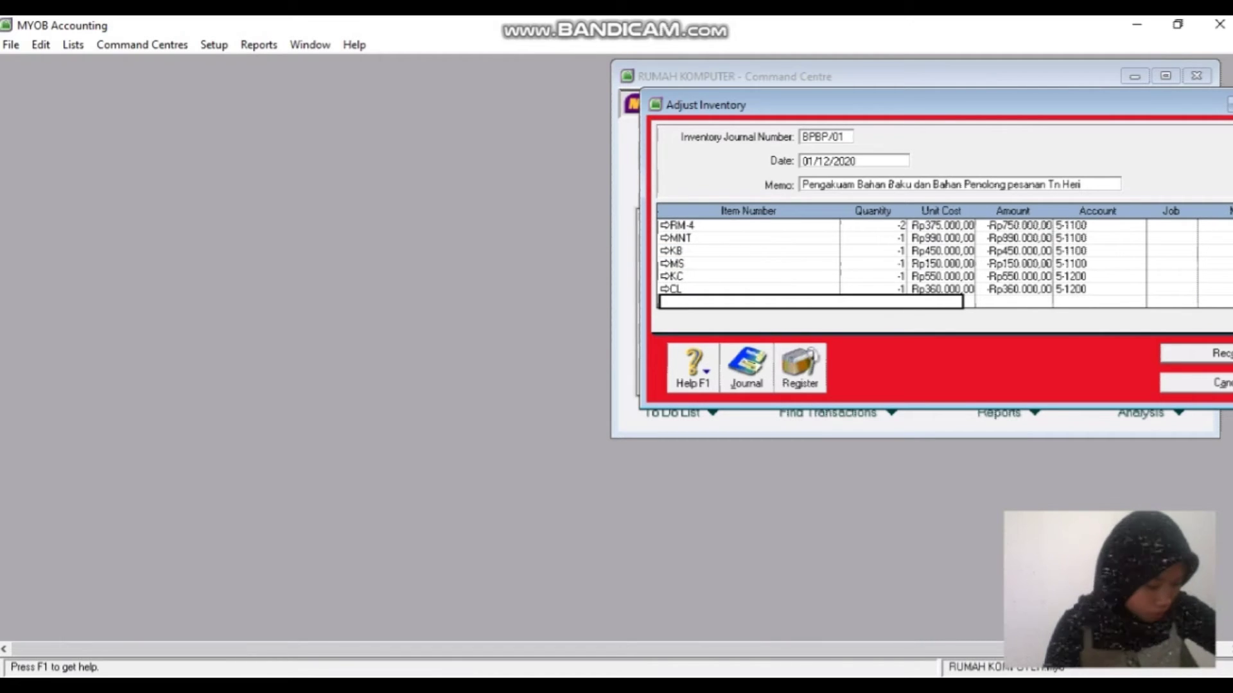
text(KDG)
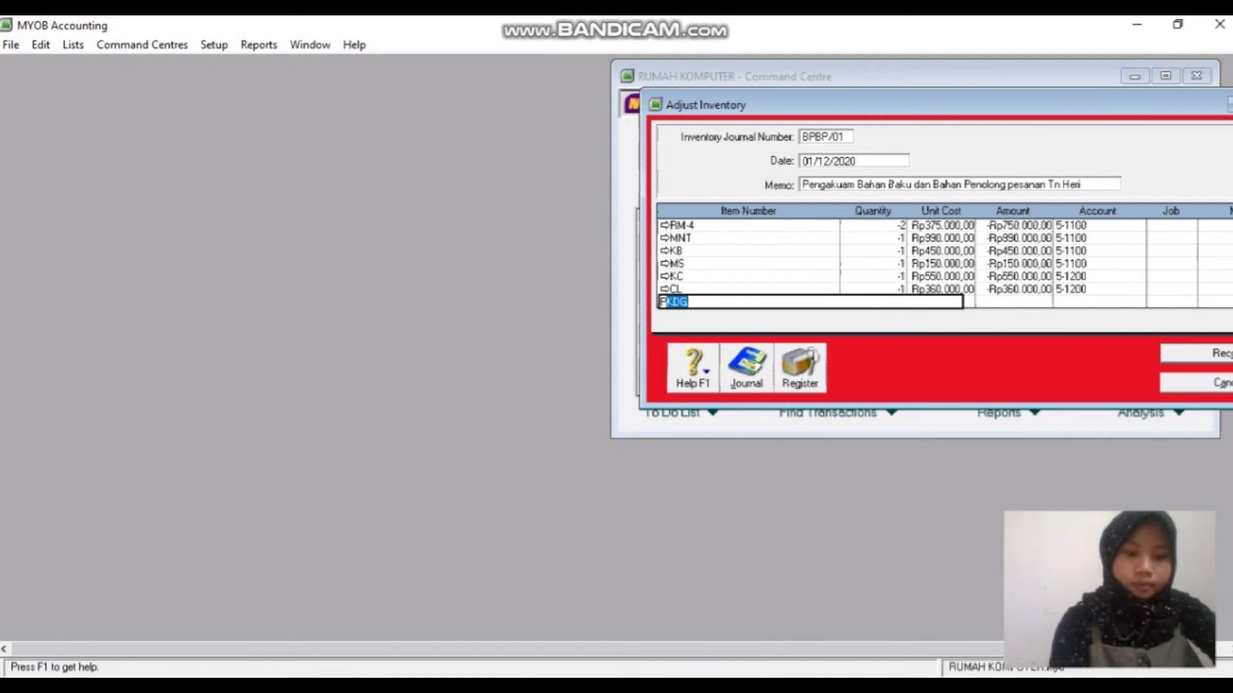
text(L)
key(BackSpace)
text(S)
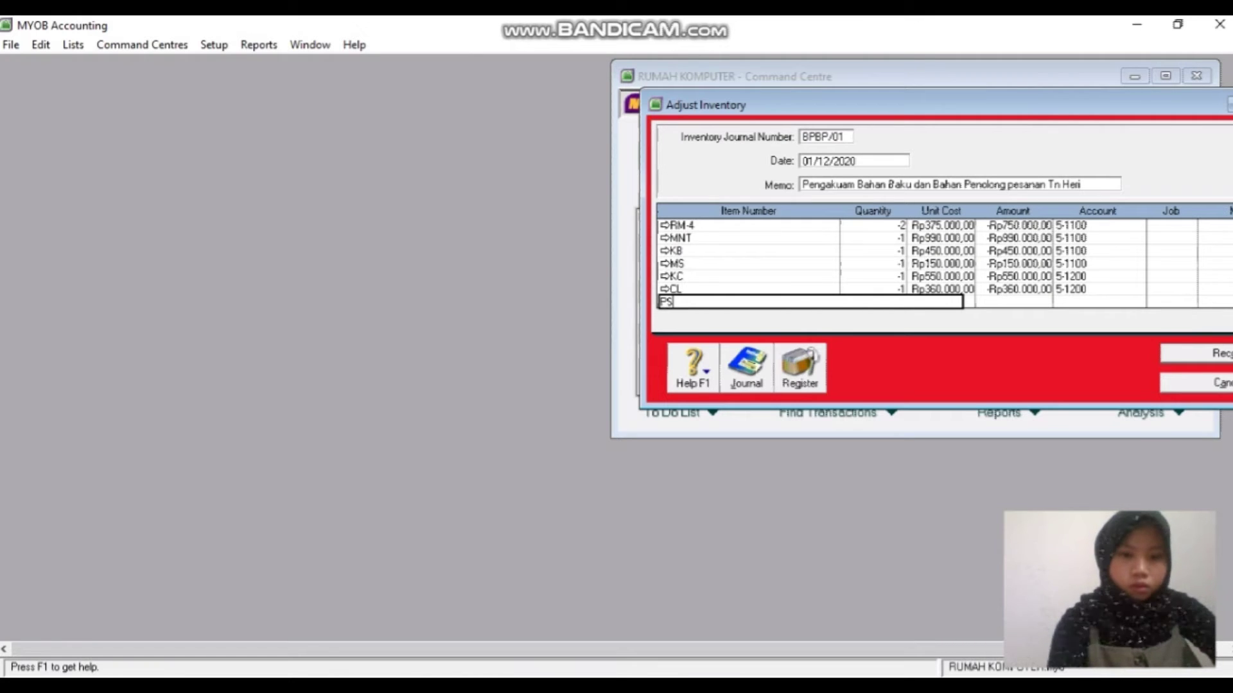
key(Tab)
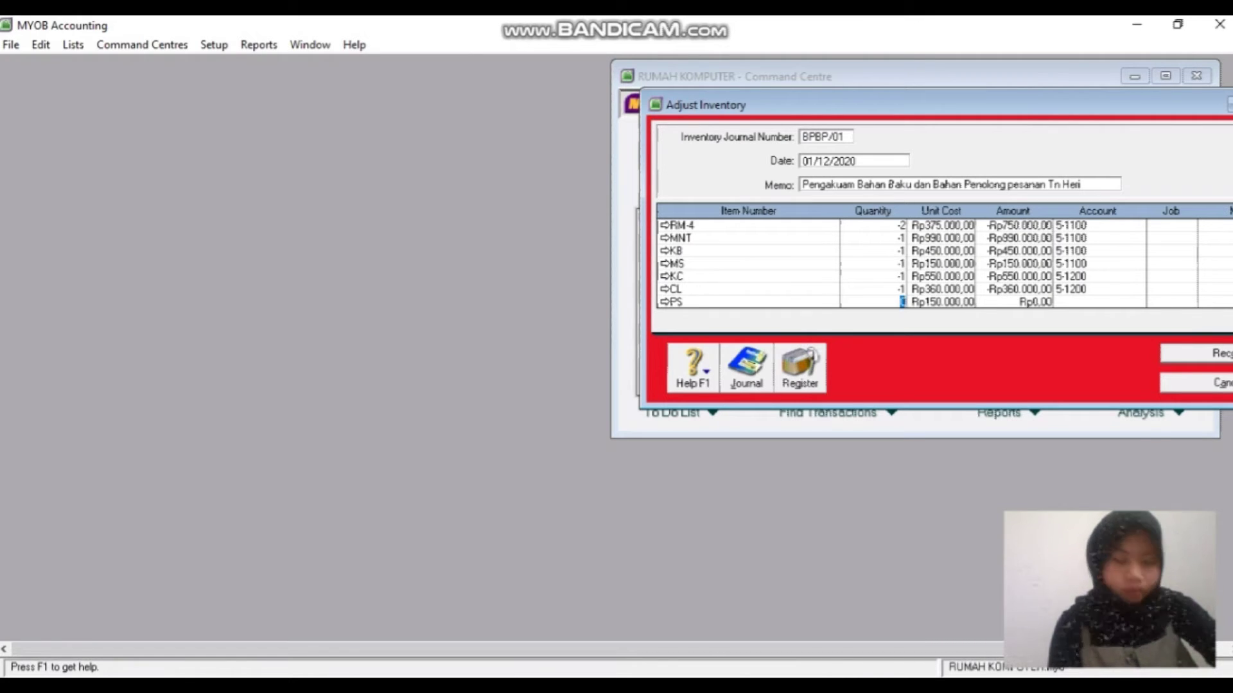
text(-1)
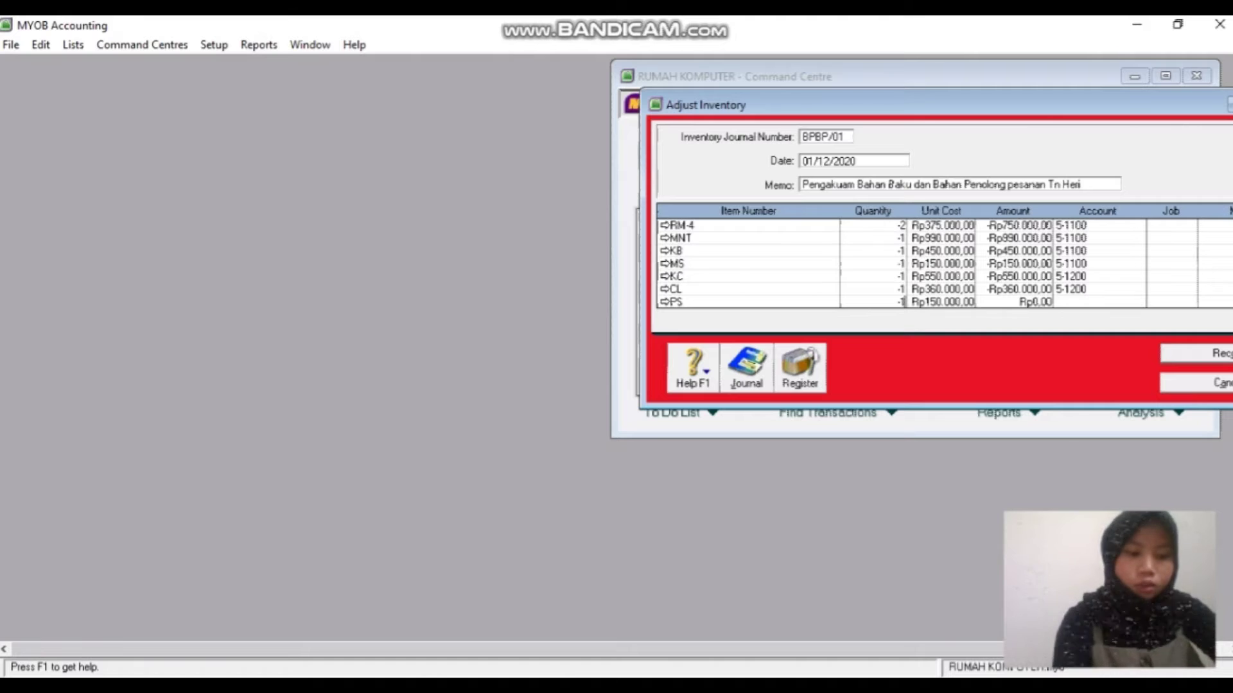
key(Tab)
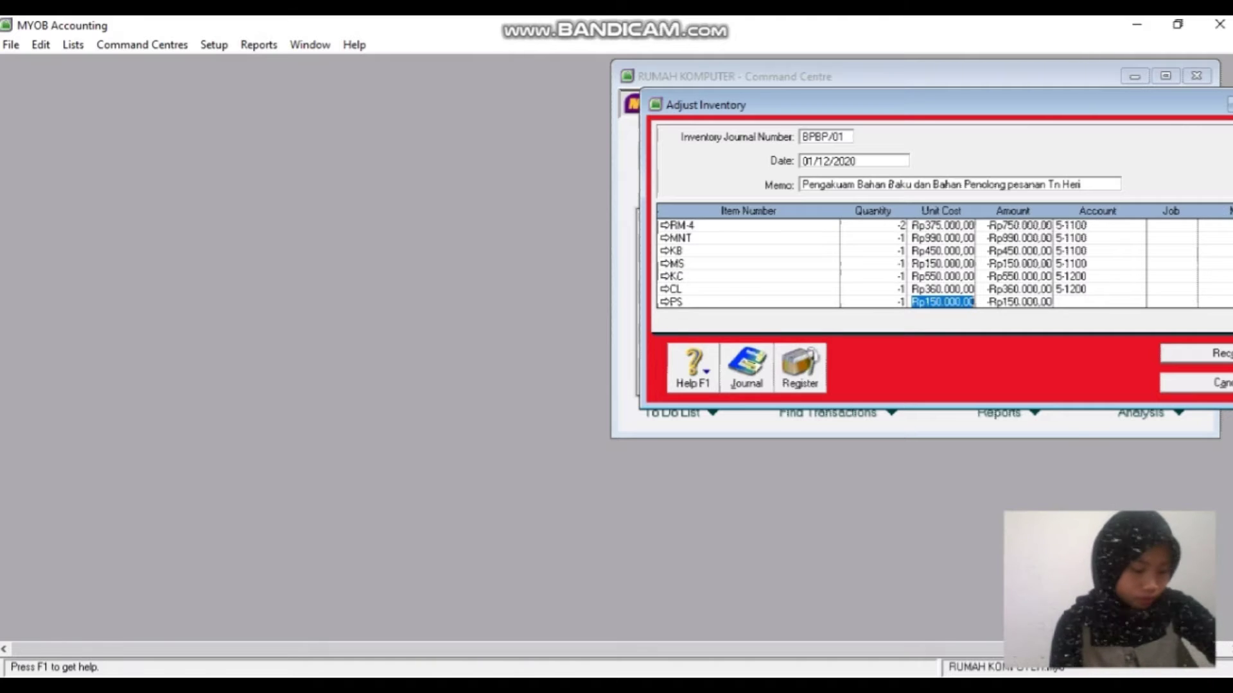
- Keep the default unit cost on the PS line and assign it the factory overhead cost account 5-1200
key(Tab)
key(Tab)
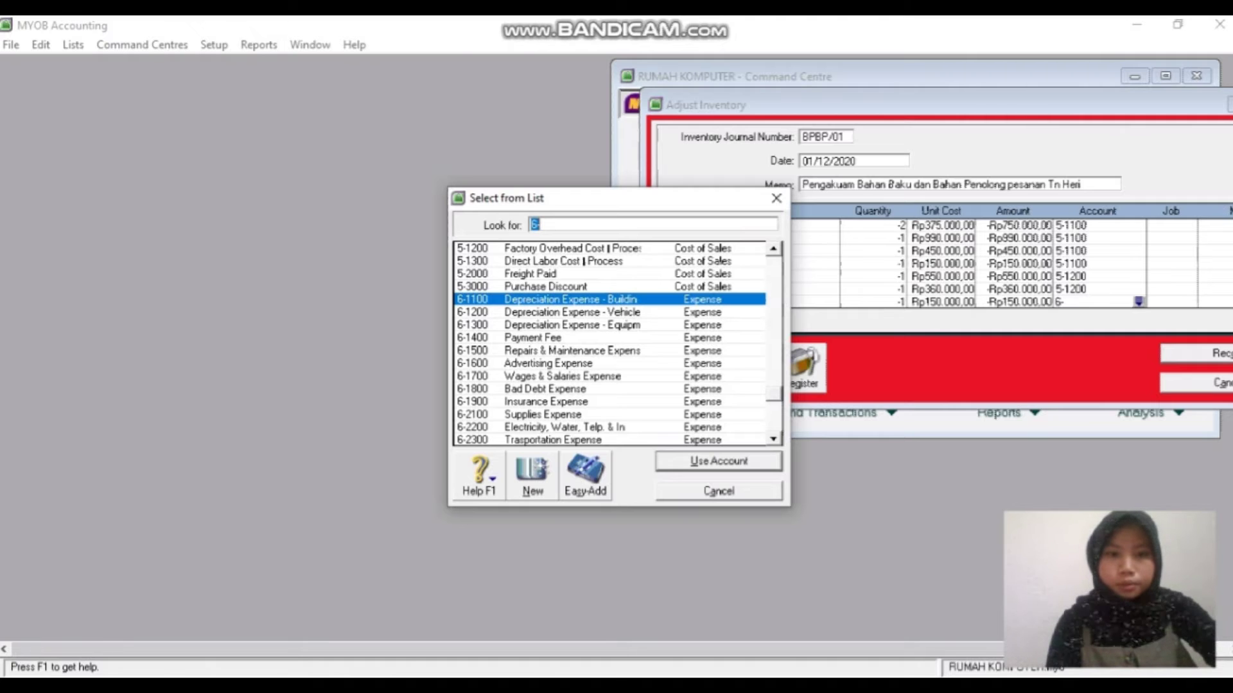
text(5-1200)
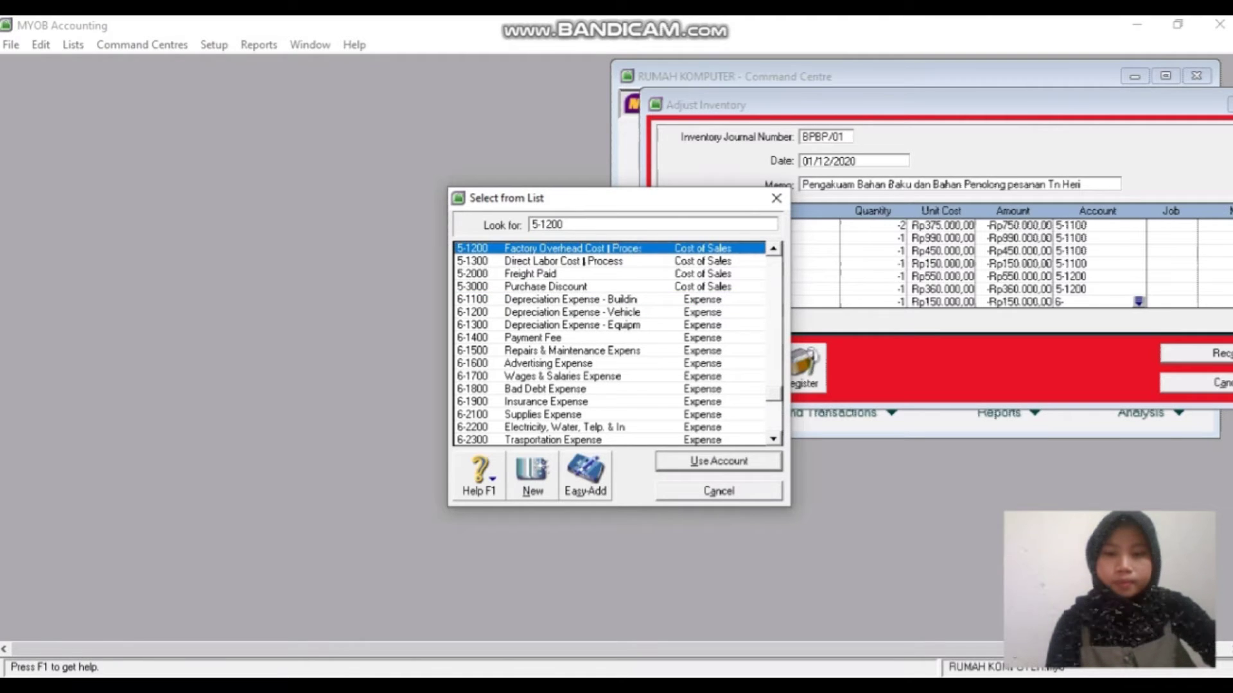
key(Return)
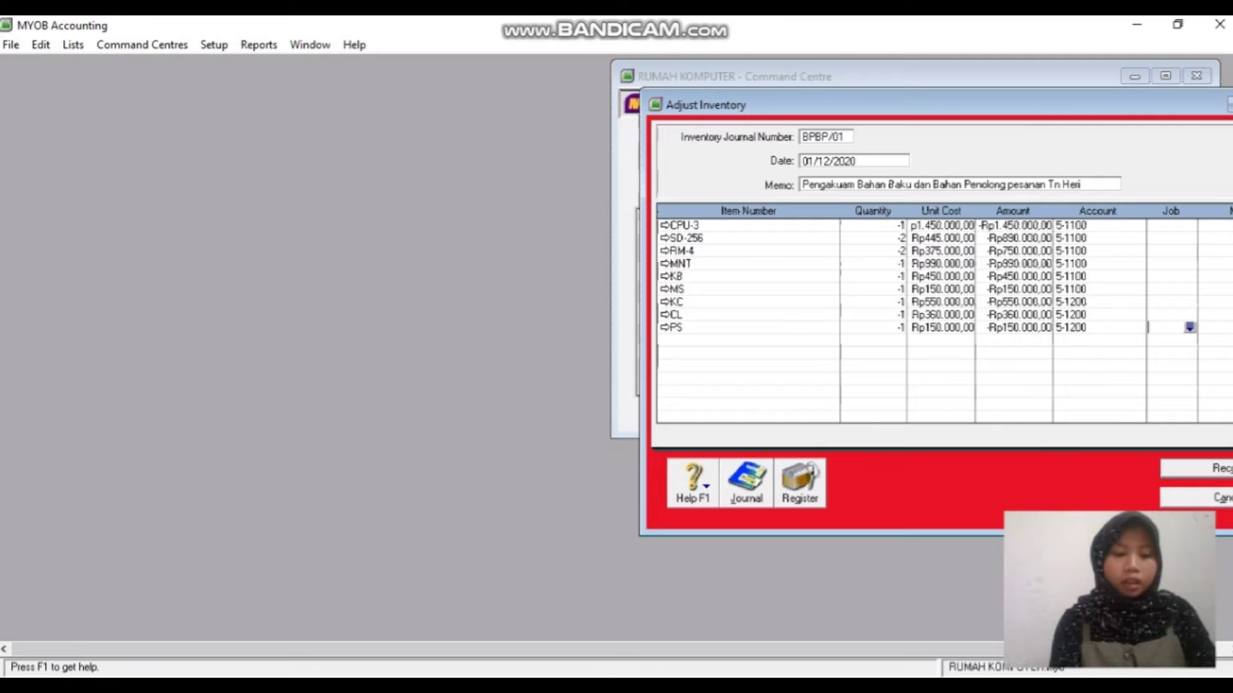
- Review the transaction recap of inventory adjustment BPBP/01, then record it and leave the Adjust Inventory form
key(ctrl+r)
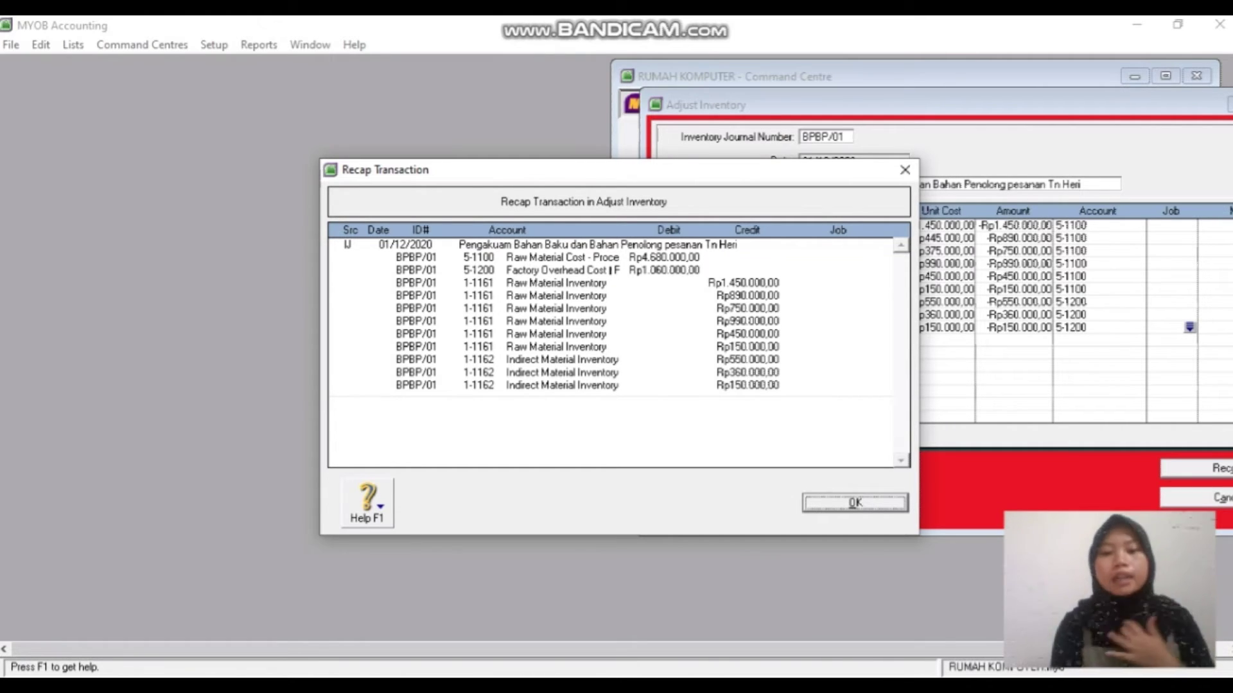
key(Return)
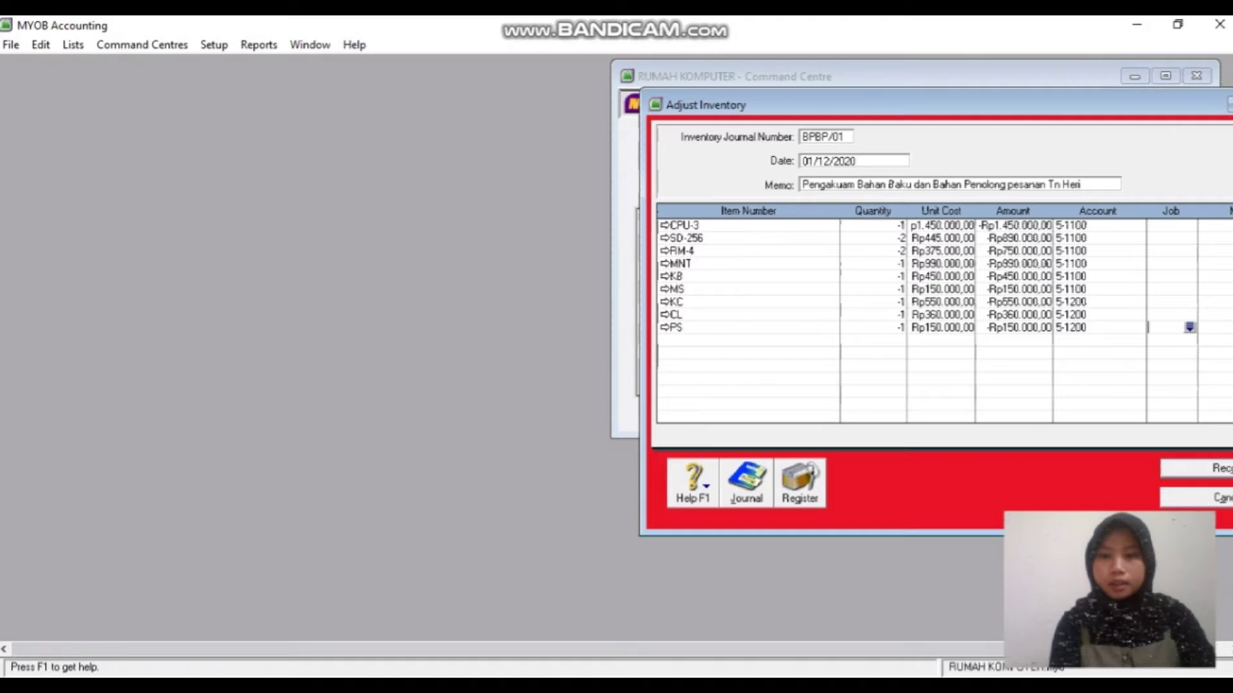
key(Return)
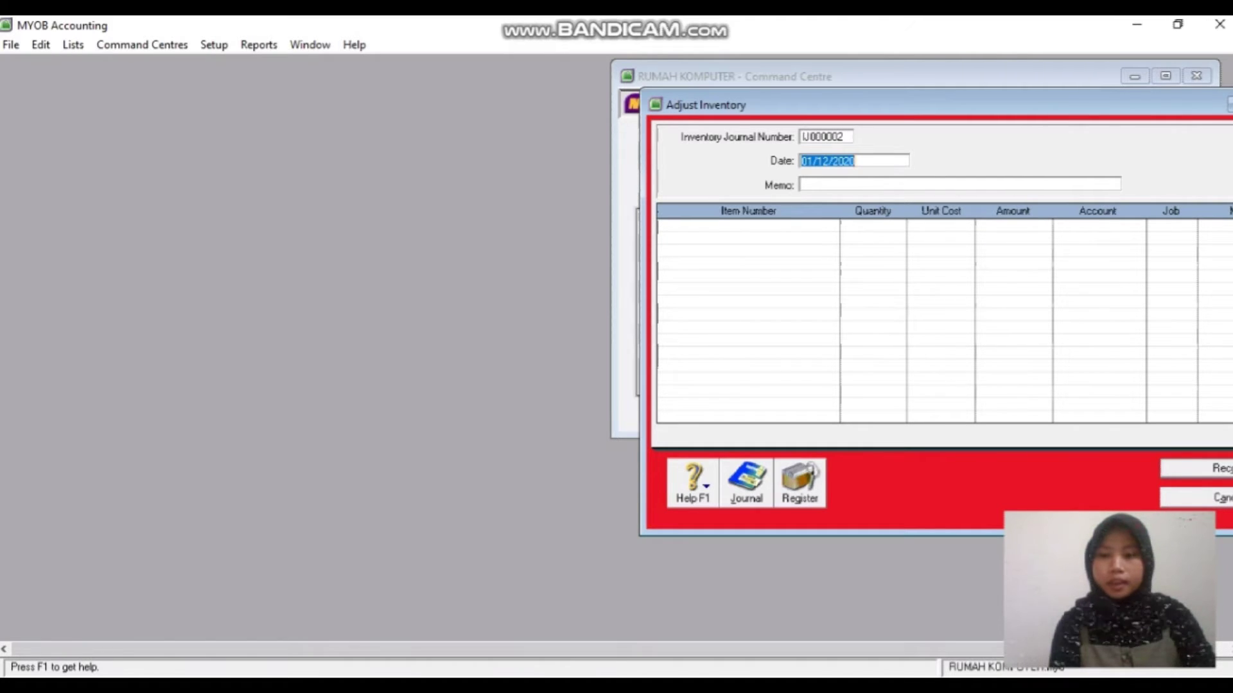
key(Escape)
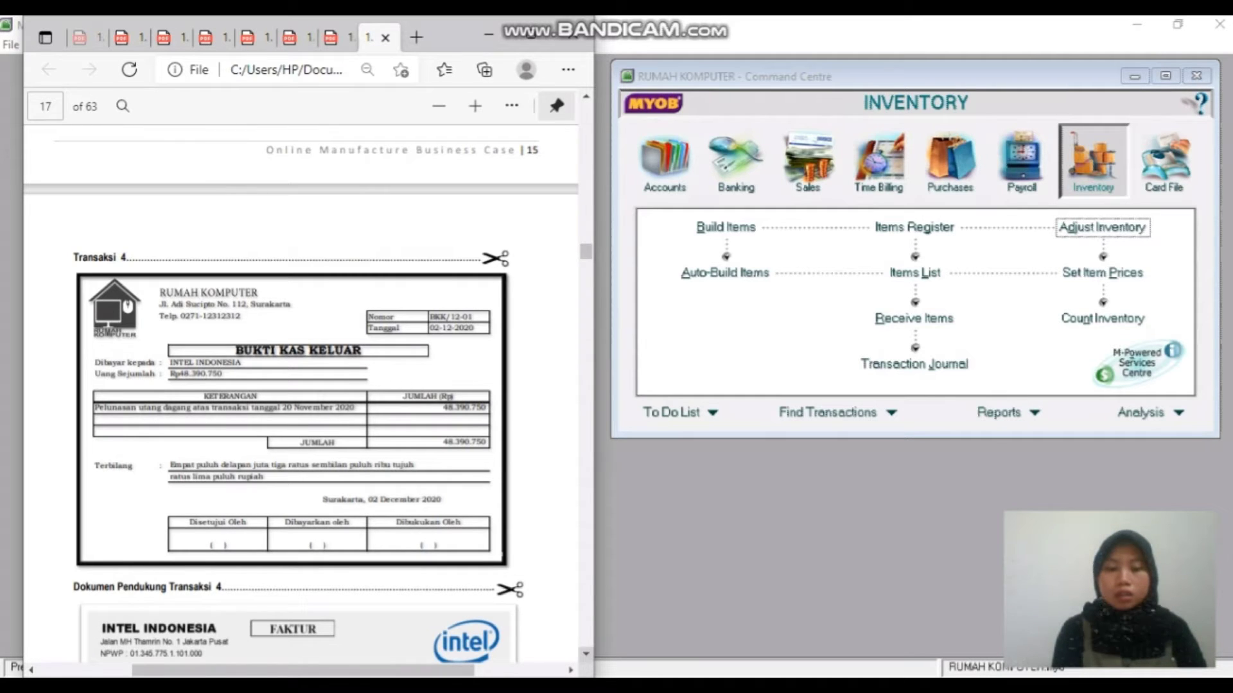
- Examine Transaksi 4 in the case PDF: the cash payment voucher to Intel Indonesia, its supporting invoice and the m-Transfer proof
scroll(585, 654, down, 3)
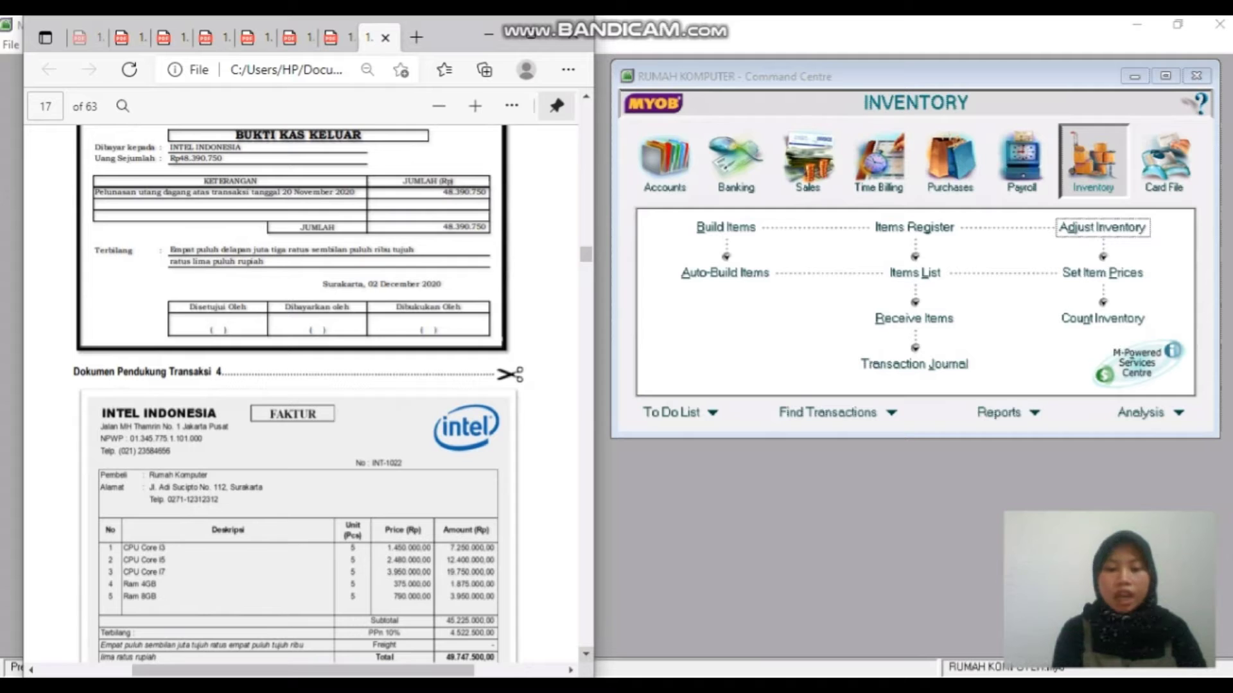
scroll(302, 385, down, 3)
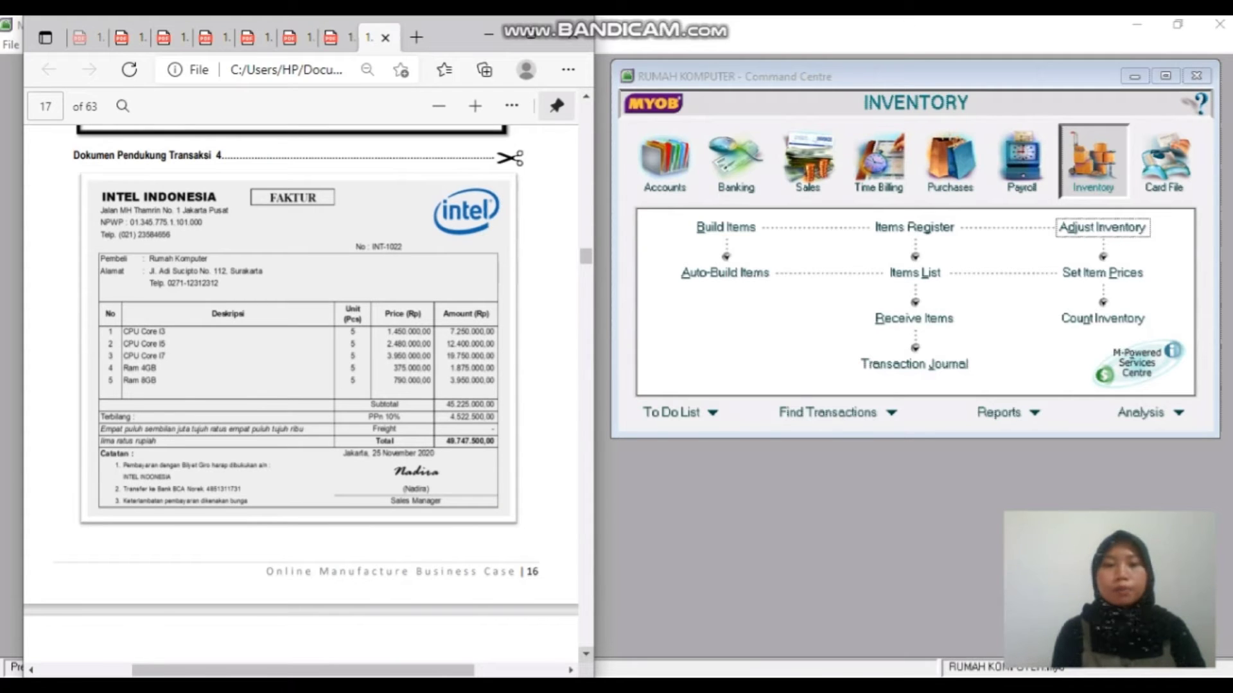
scroll(300, 385, down, 3)
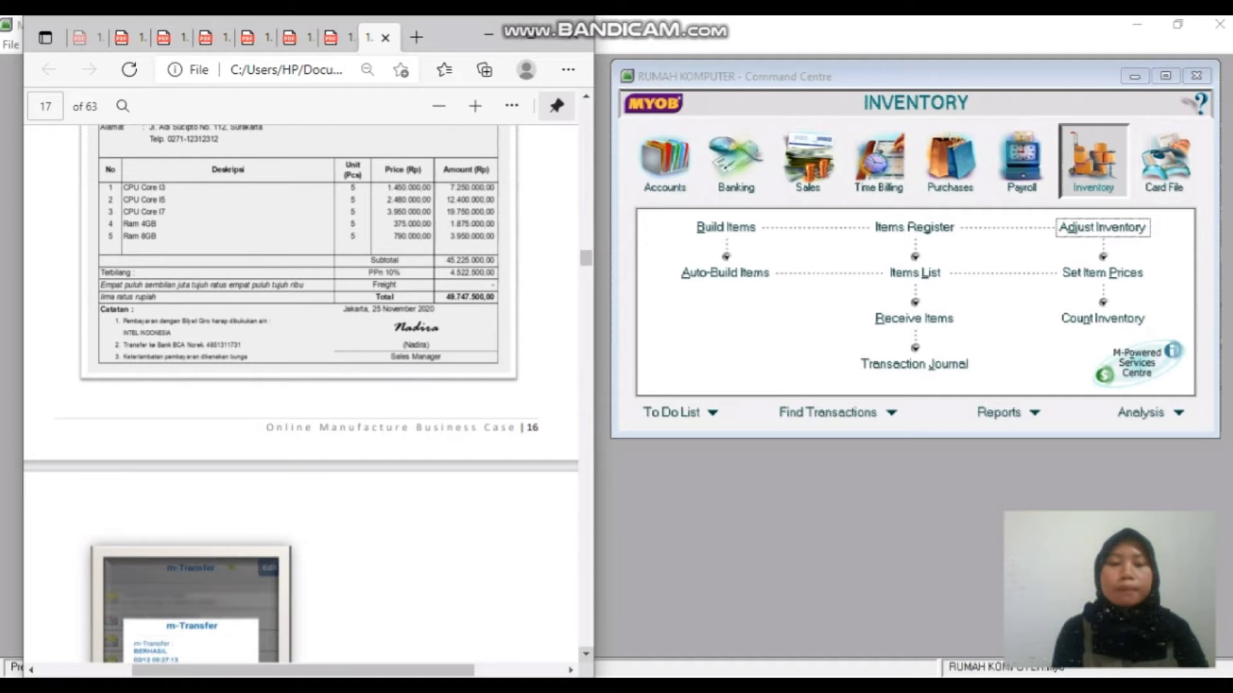
scroll(302, 385, down, 3)
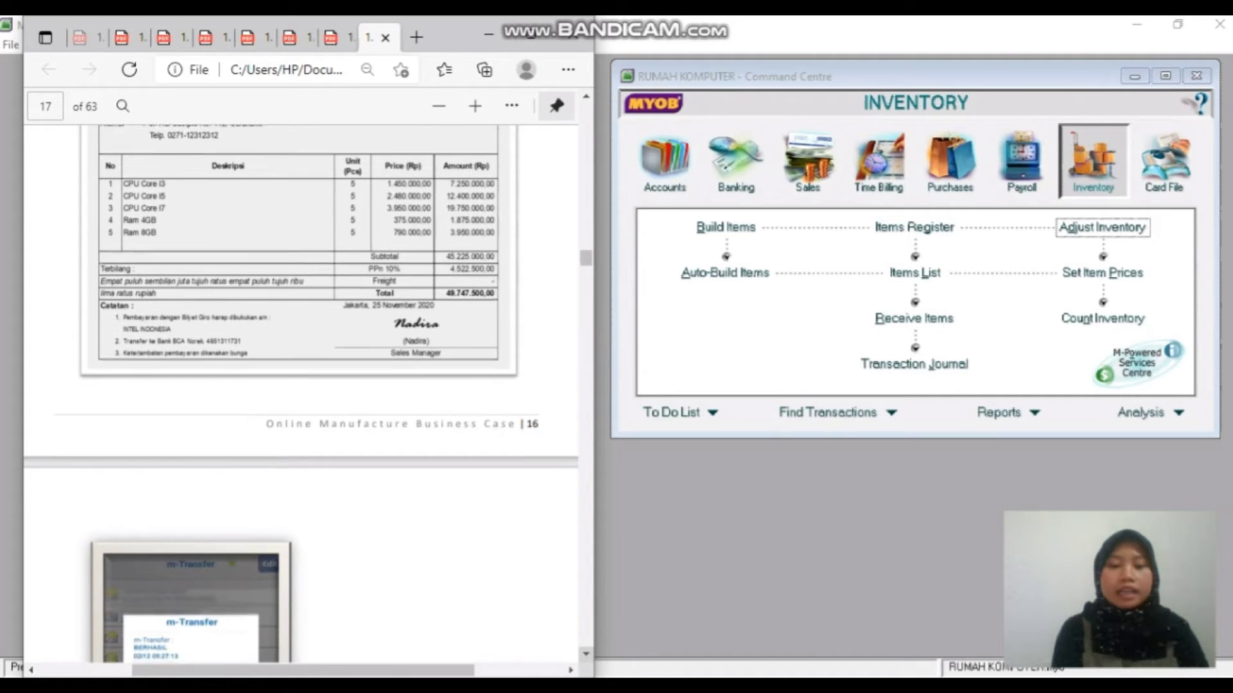
scroll(302, 385, down, 1)
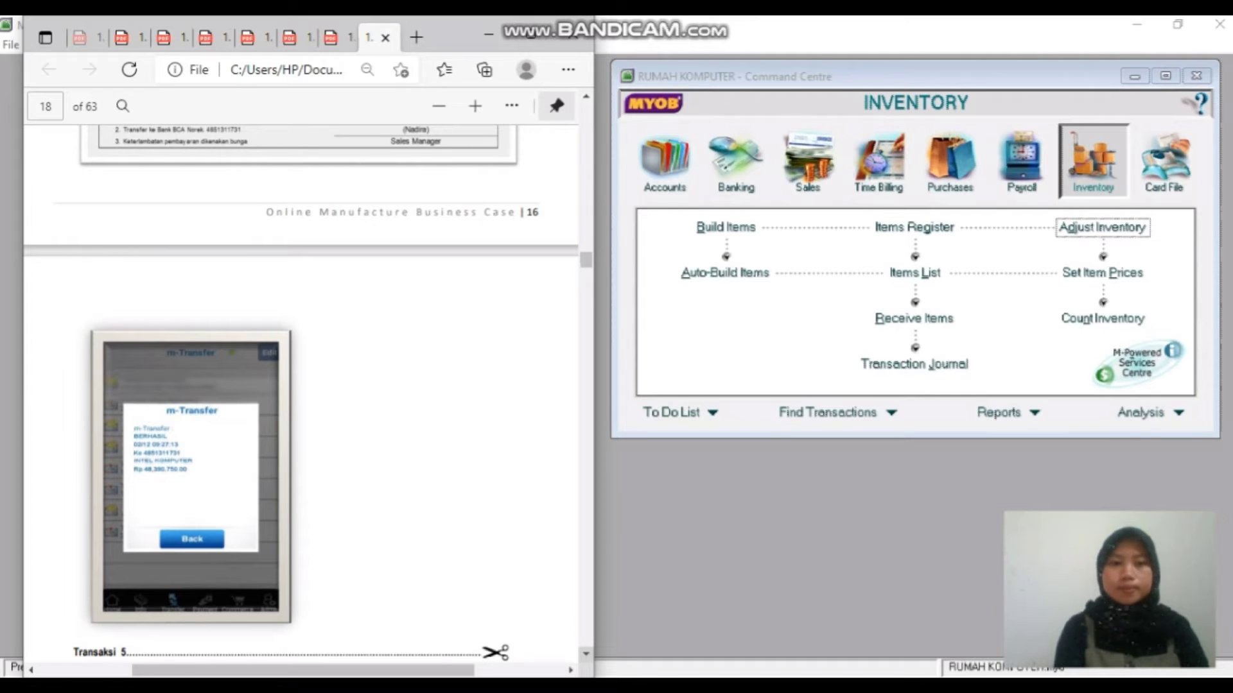
scroll(302, 391, up, 6)
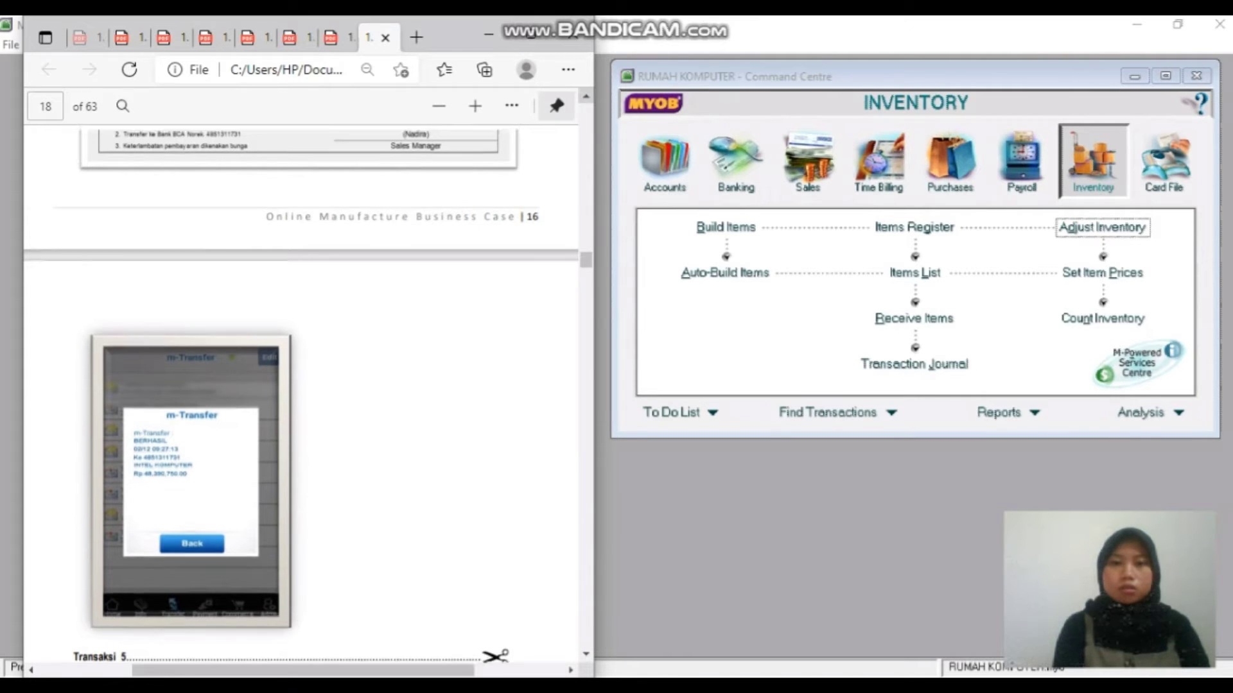
scroll(301, 392, up, 2)
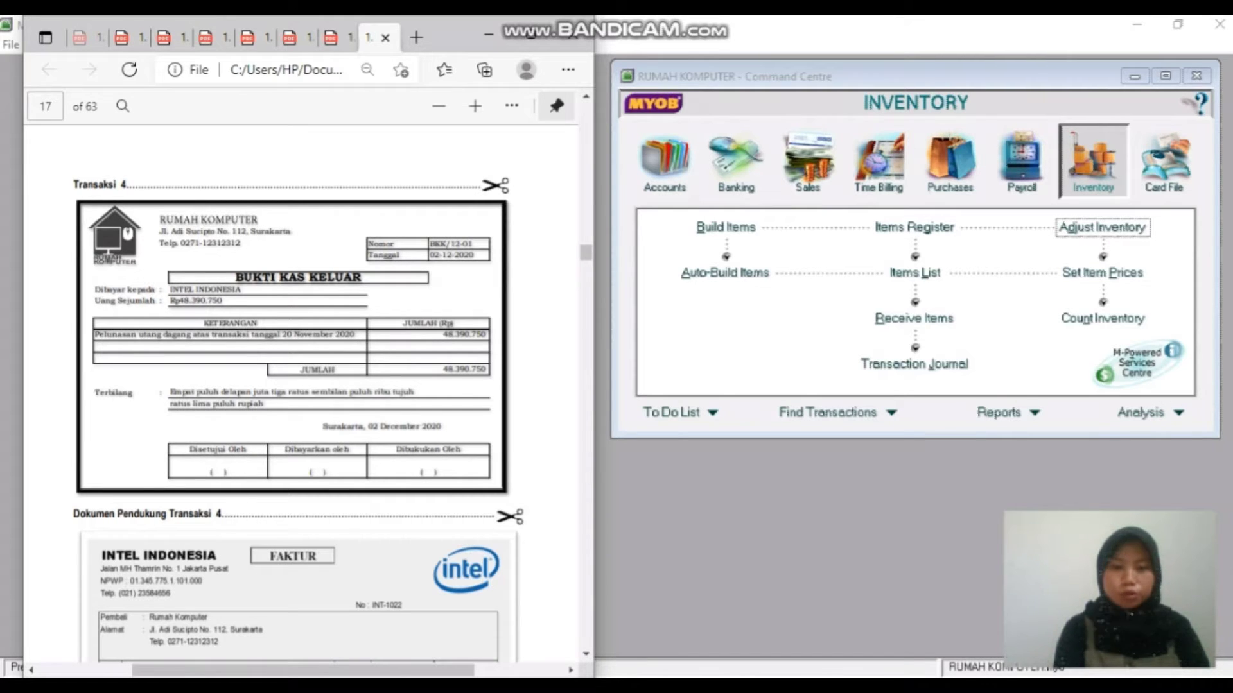
scroll(302, 392, down, 5)
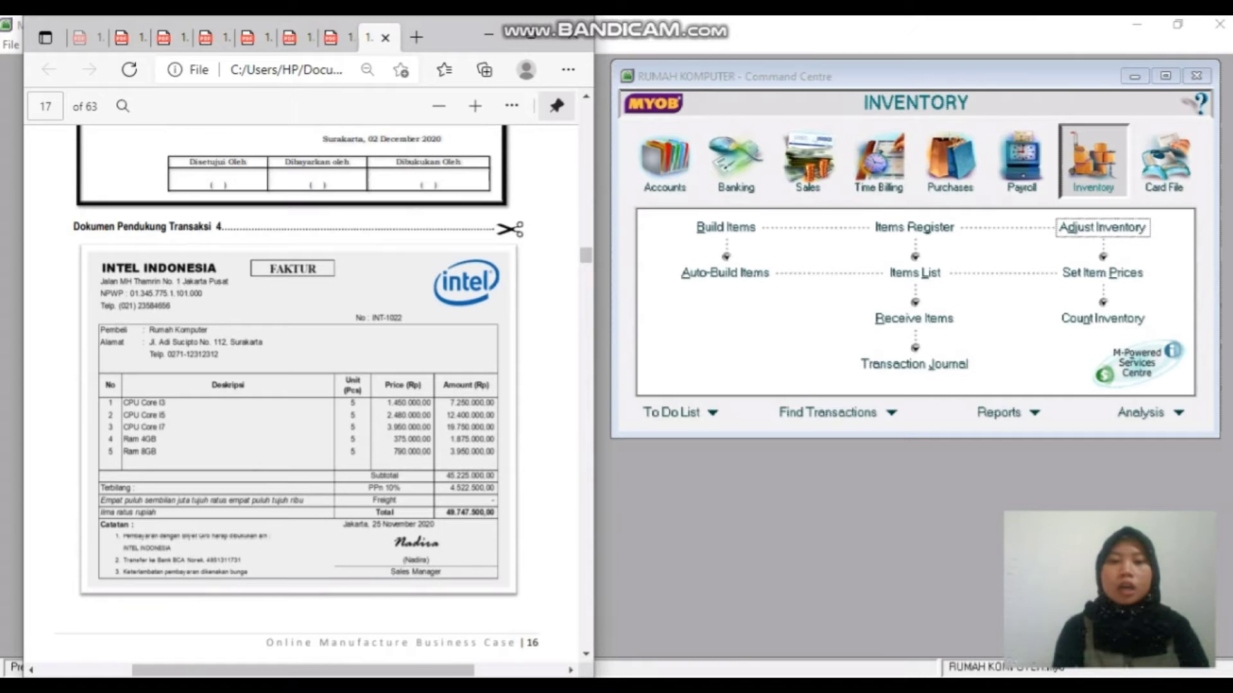
drag(585, 255, 585, 244)
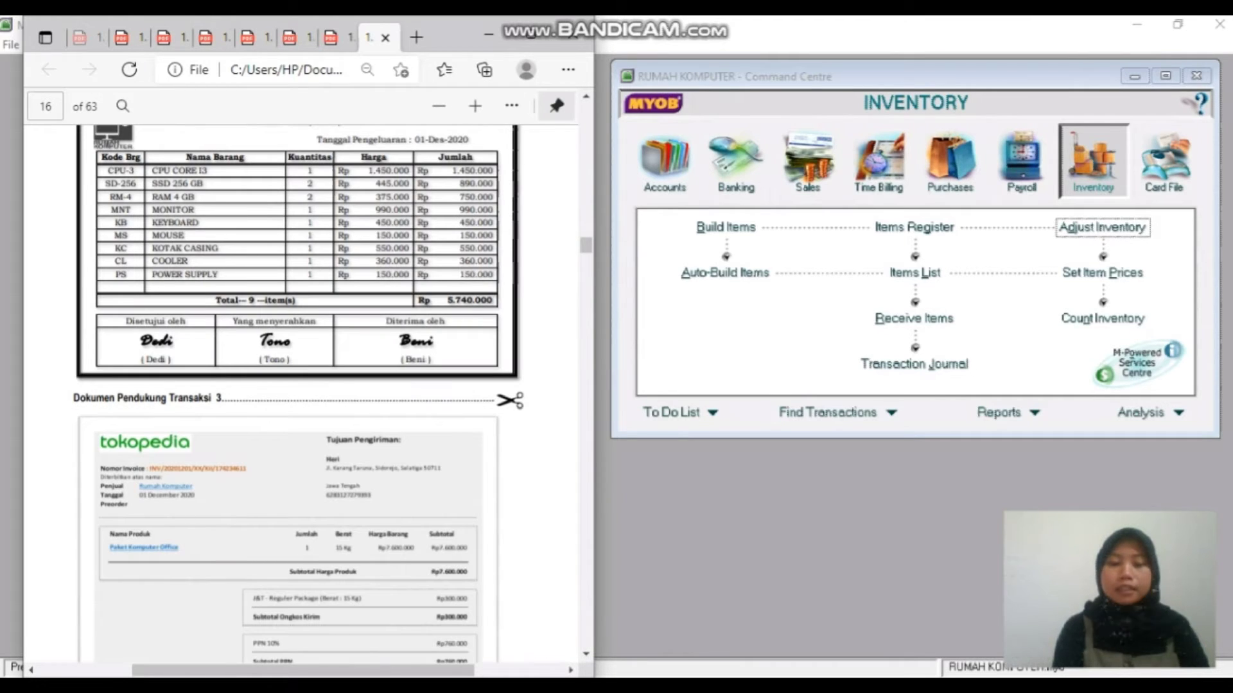
click(586, 654)
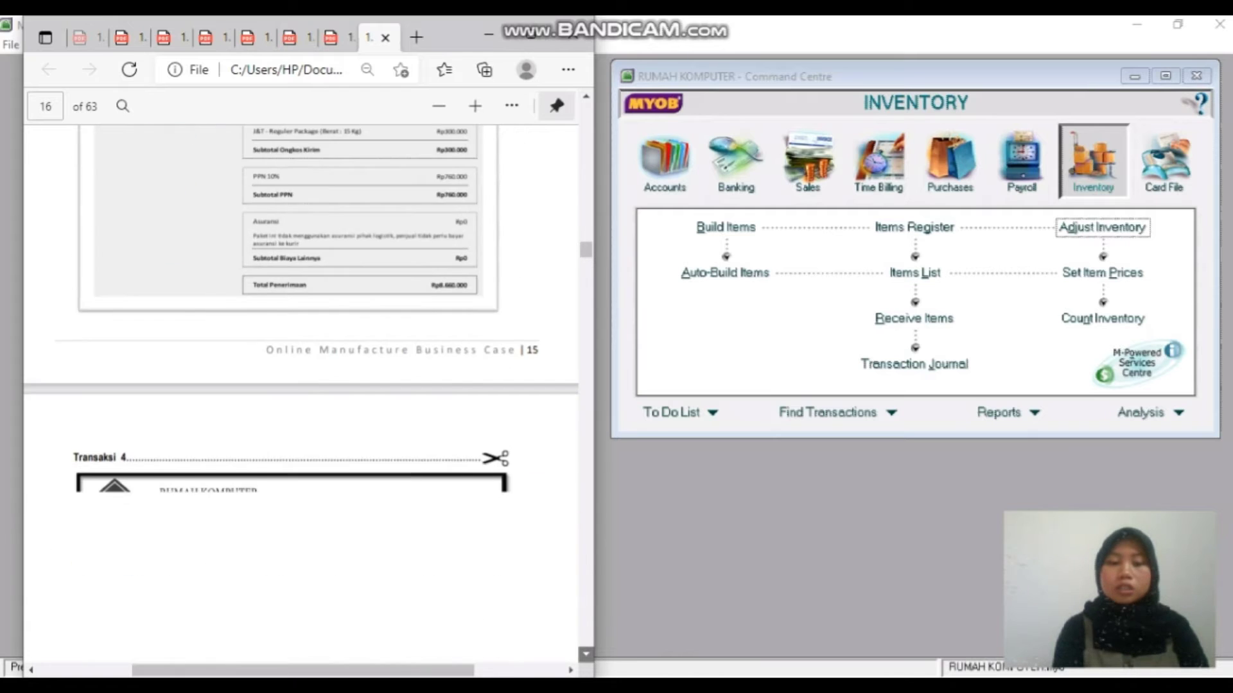
click(585, 653)
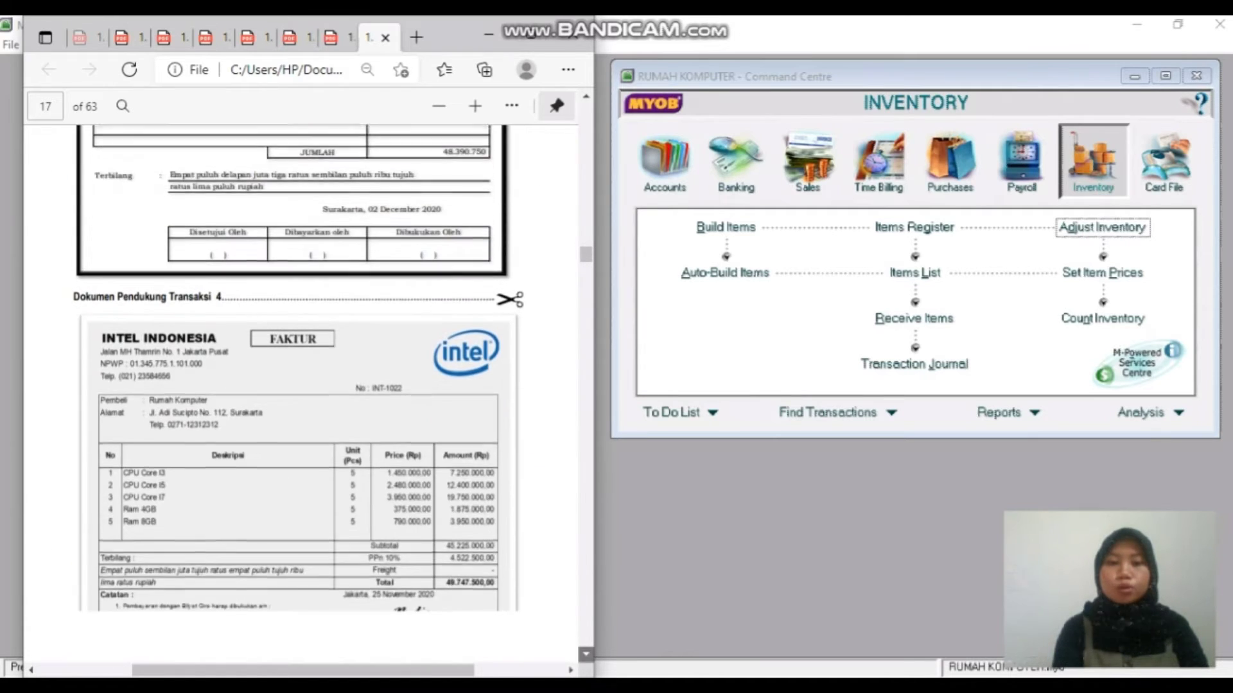
click(585, 654)
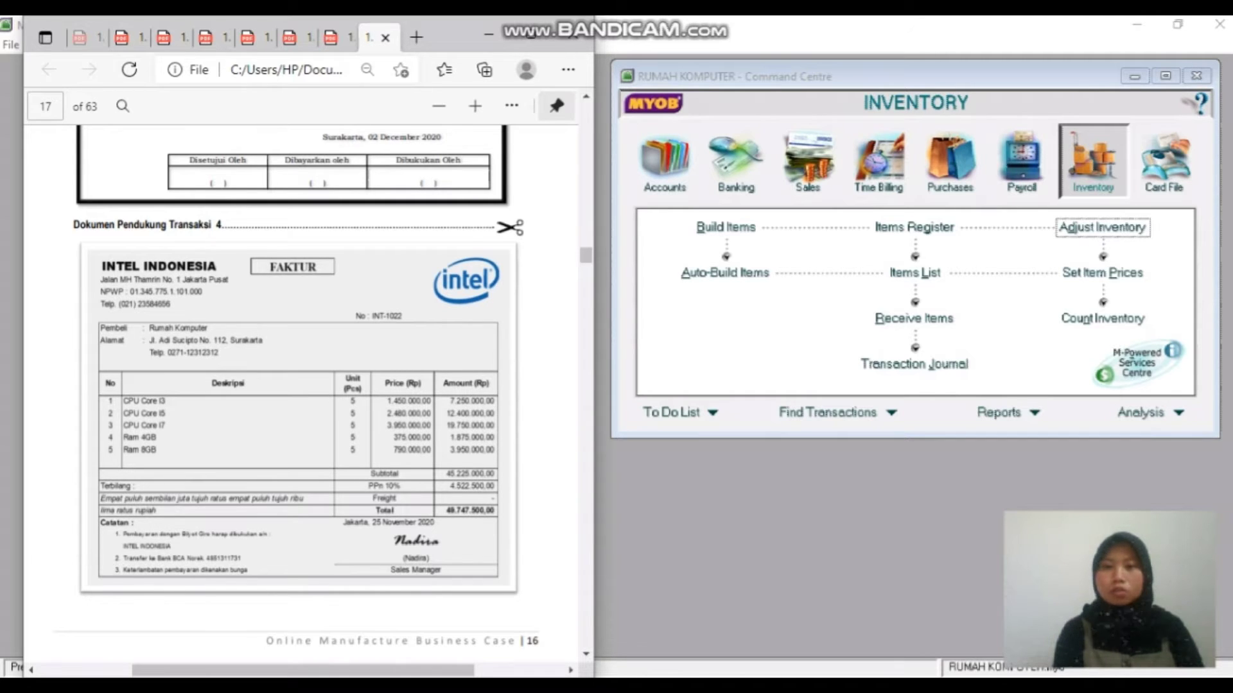
- Start a bill payment from the Purchases command centre, choosing INTEL INDONESIA as the supplier
click(951, 160)
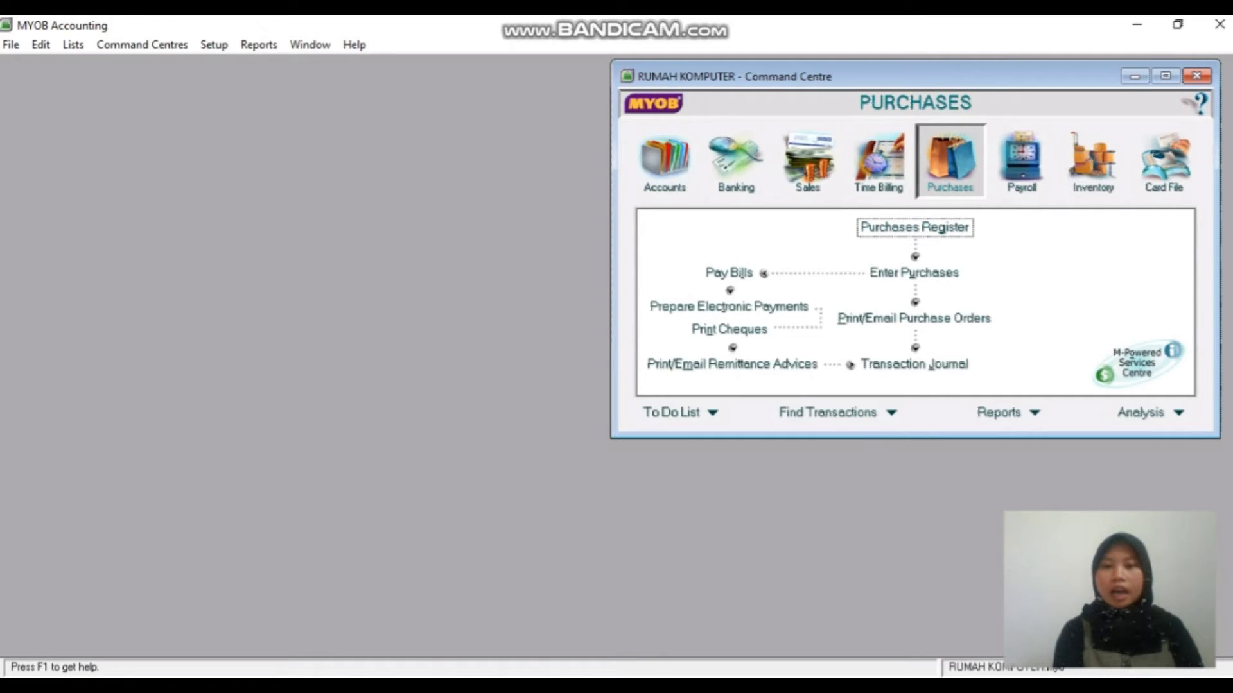
click(729, 273)
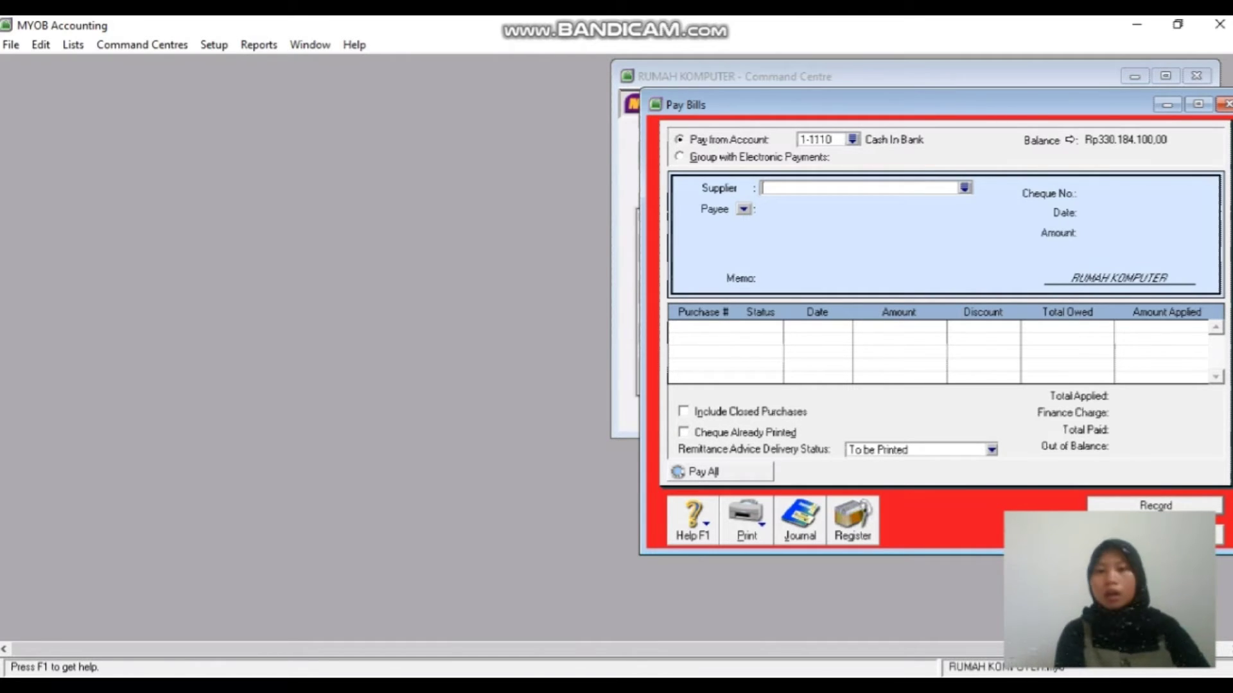
click(964, 187)
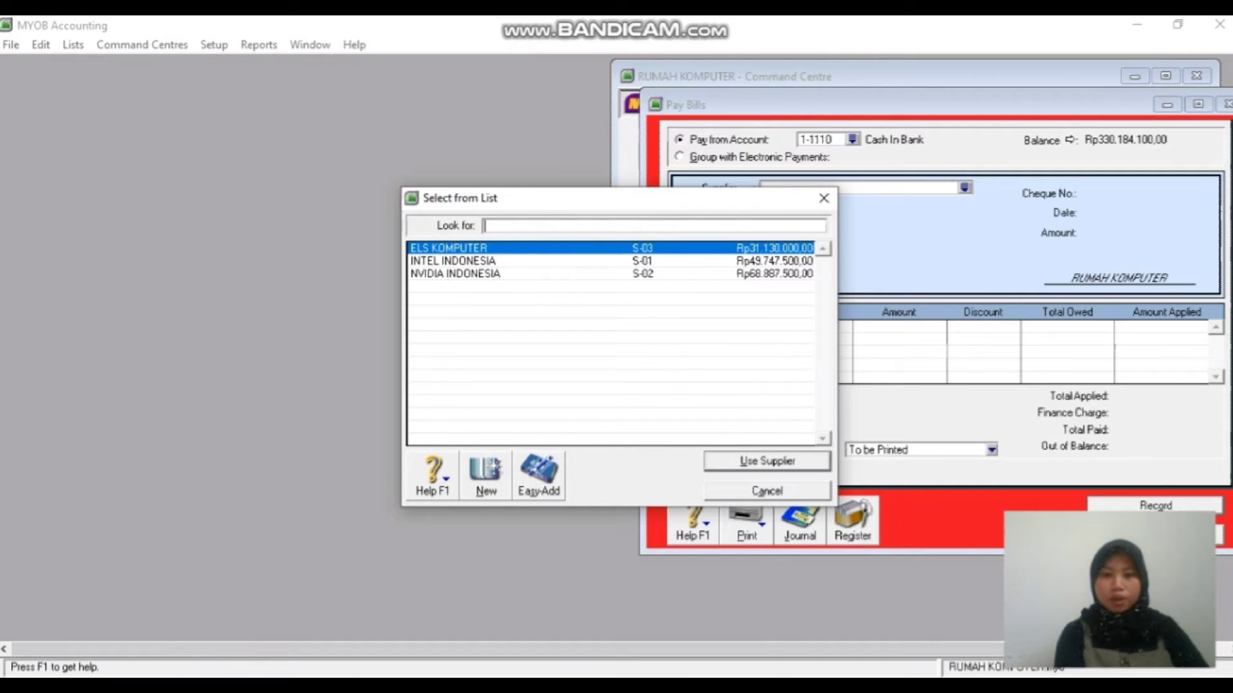
click(453, 261)
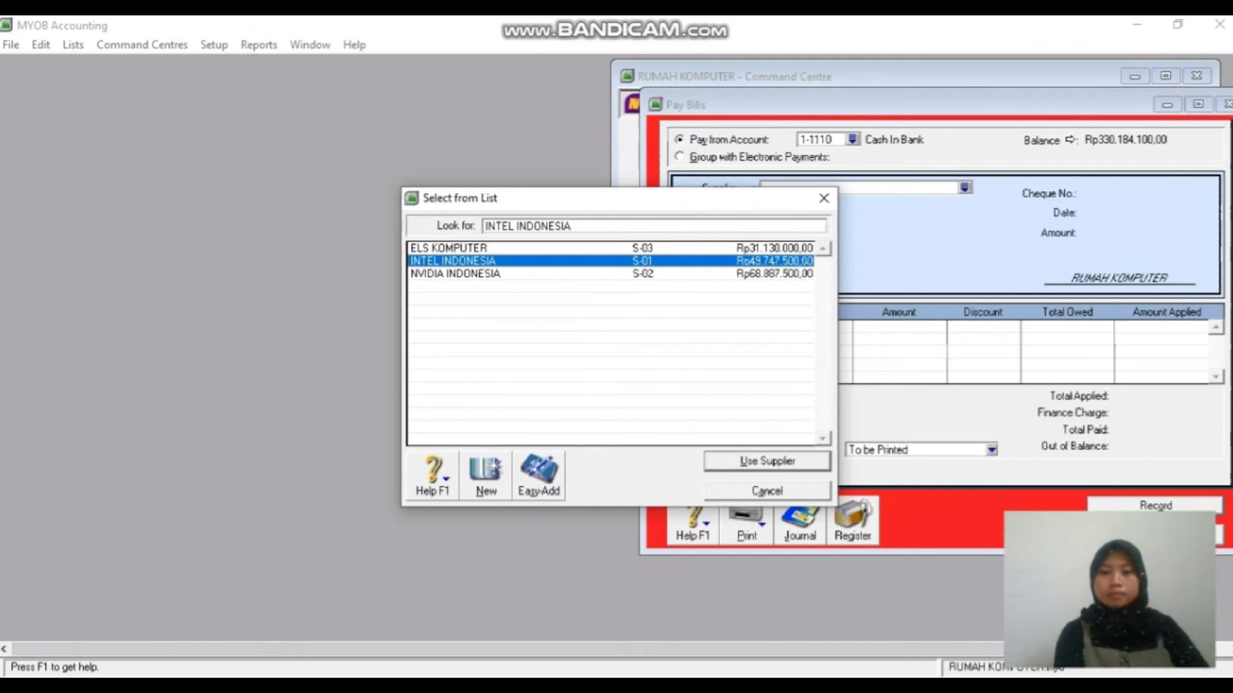
click(768, 461)
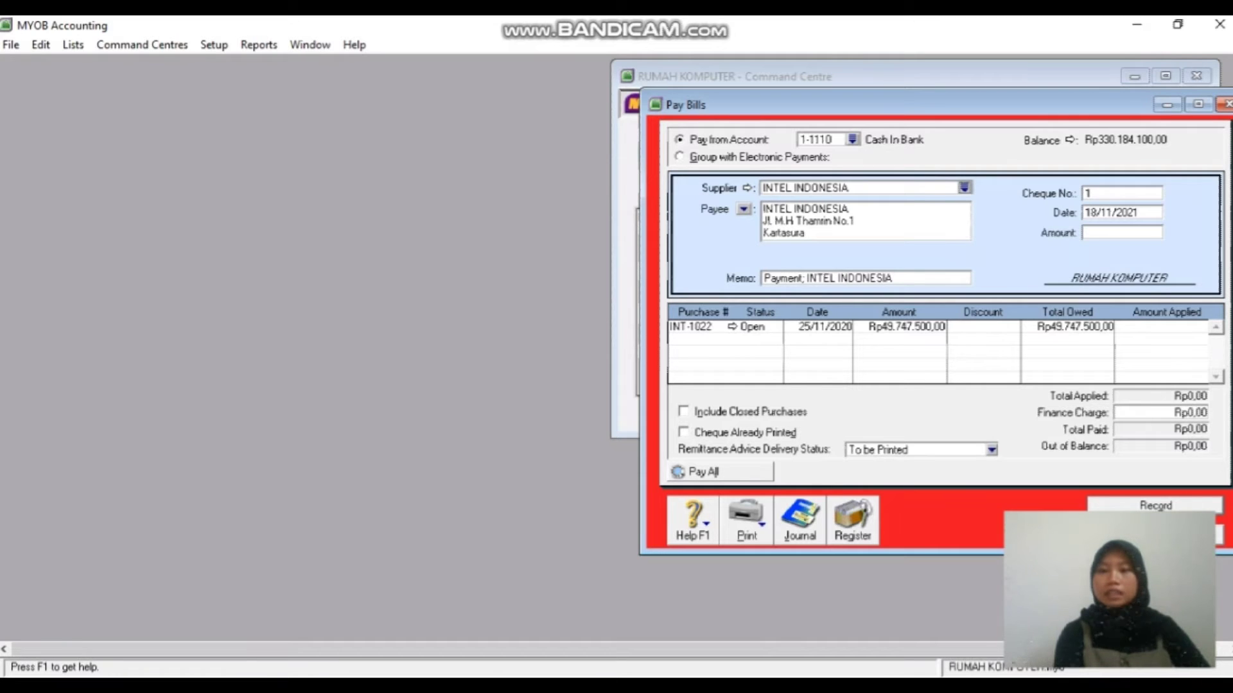
- Set the payment date for the INTEL INDONESIA bill to 02/12/2020
double_click(1111, 212)
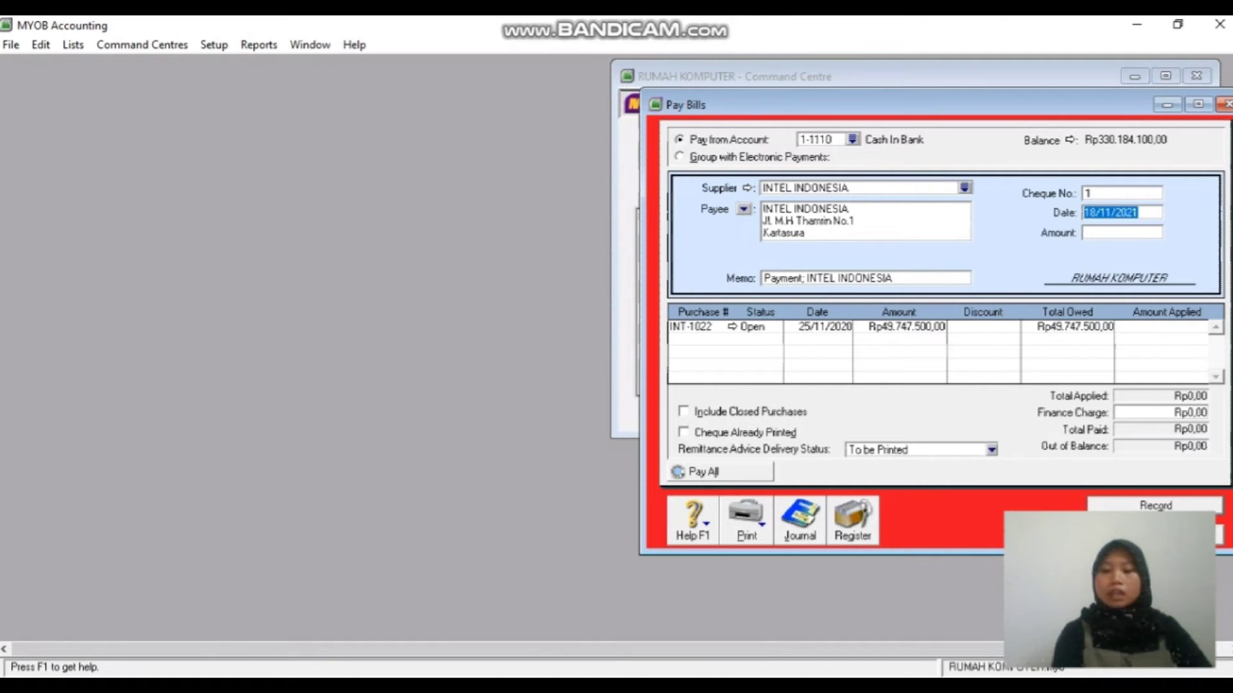
key(BackSpace)
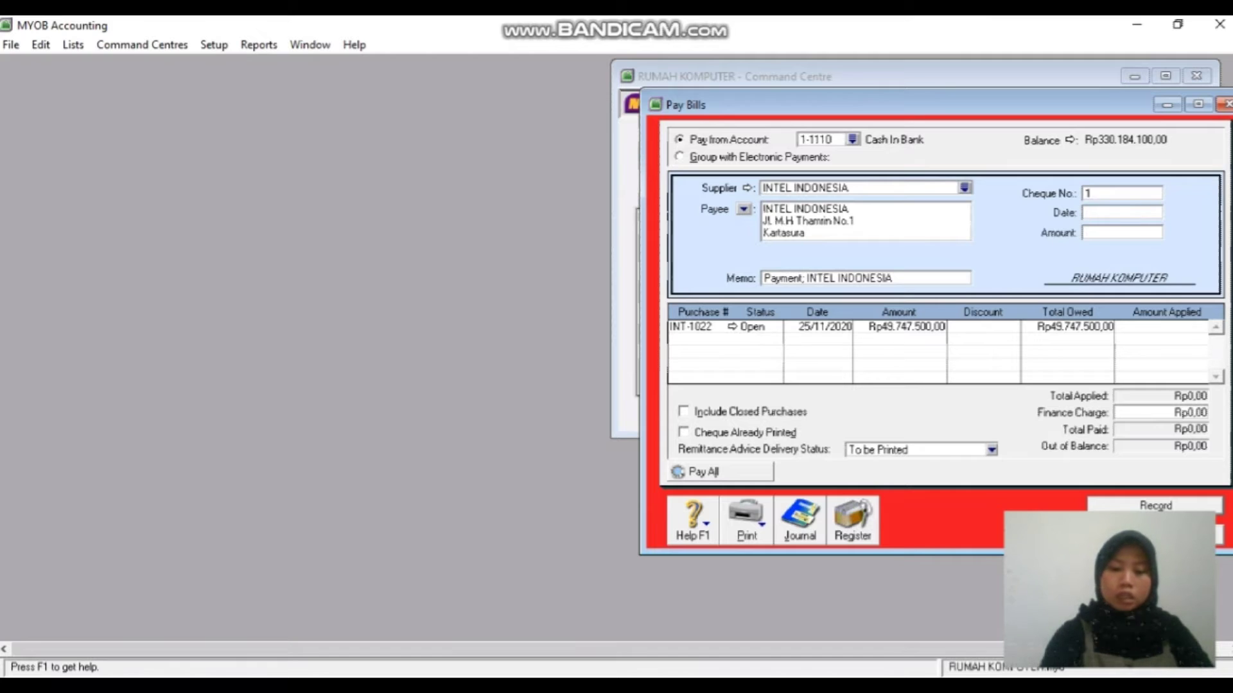
text(02/)
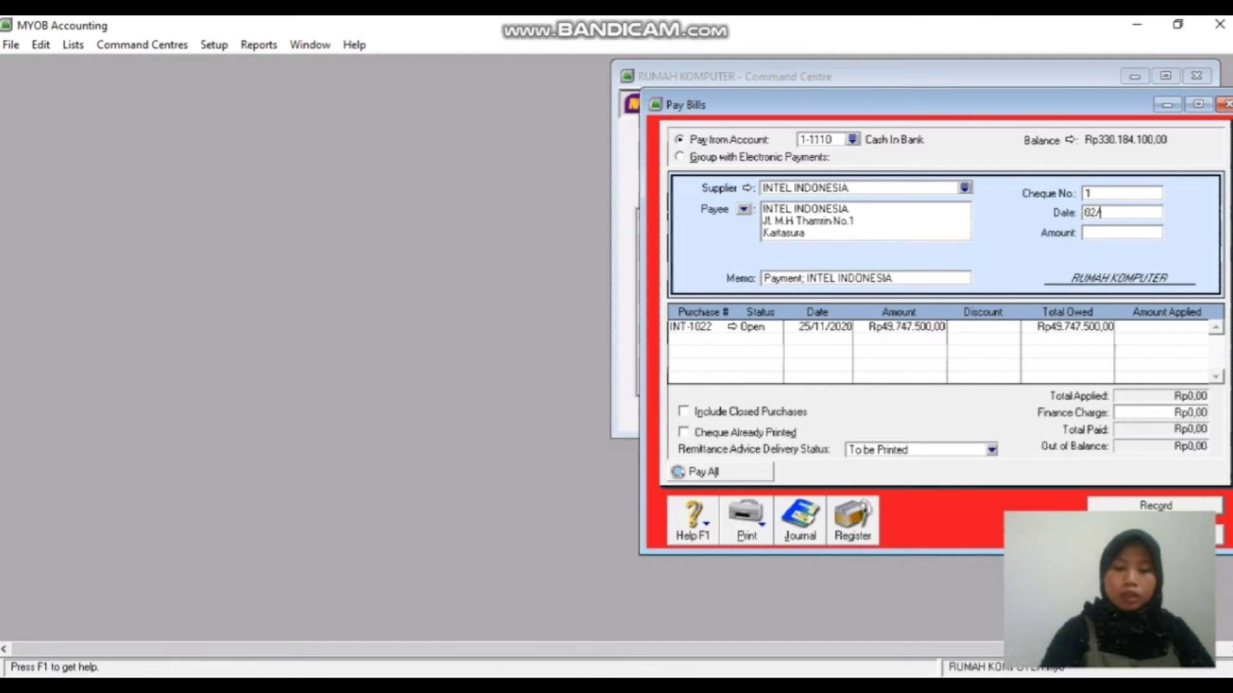
text(12/)
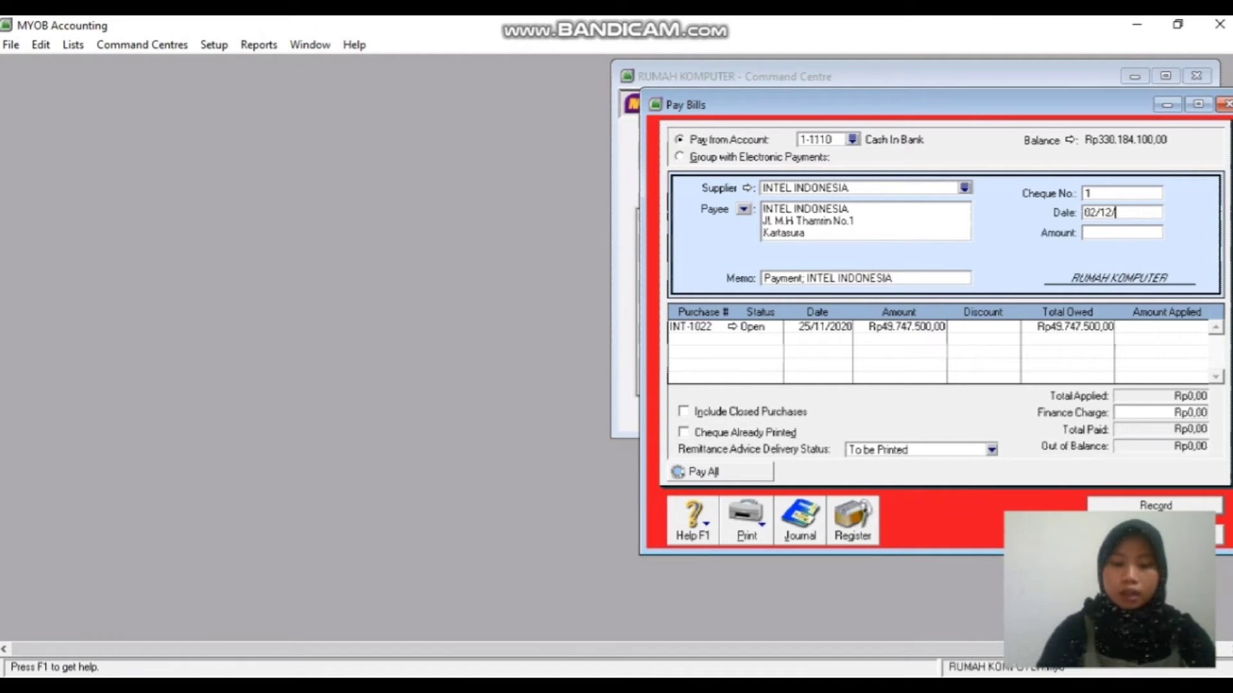
text(2020)
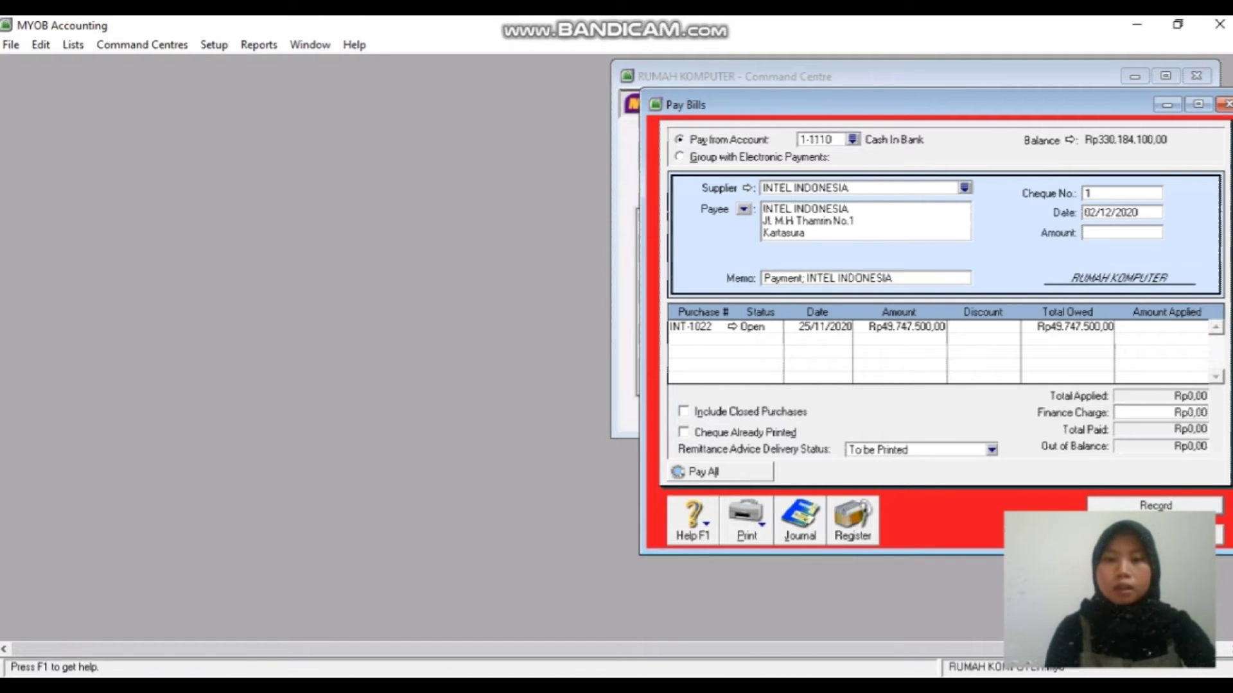
key(Tab)
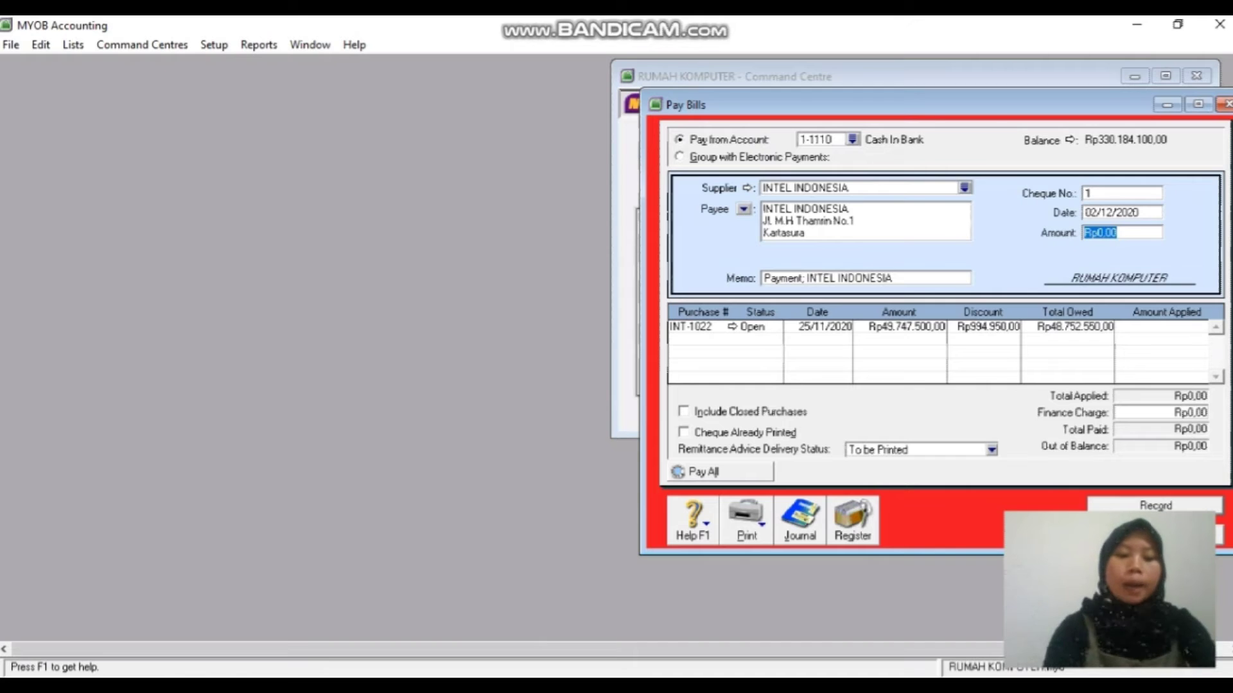
text(4)
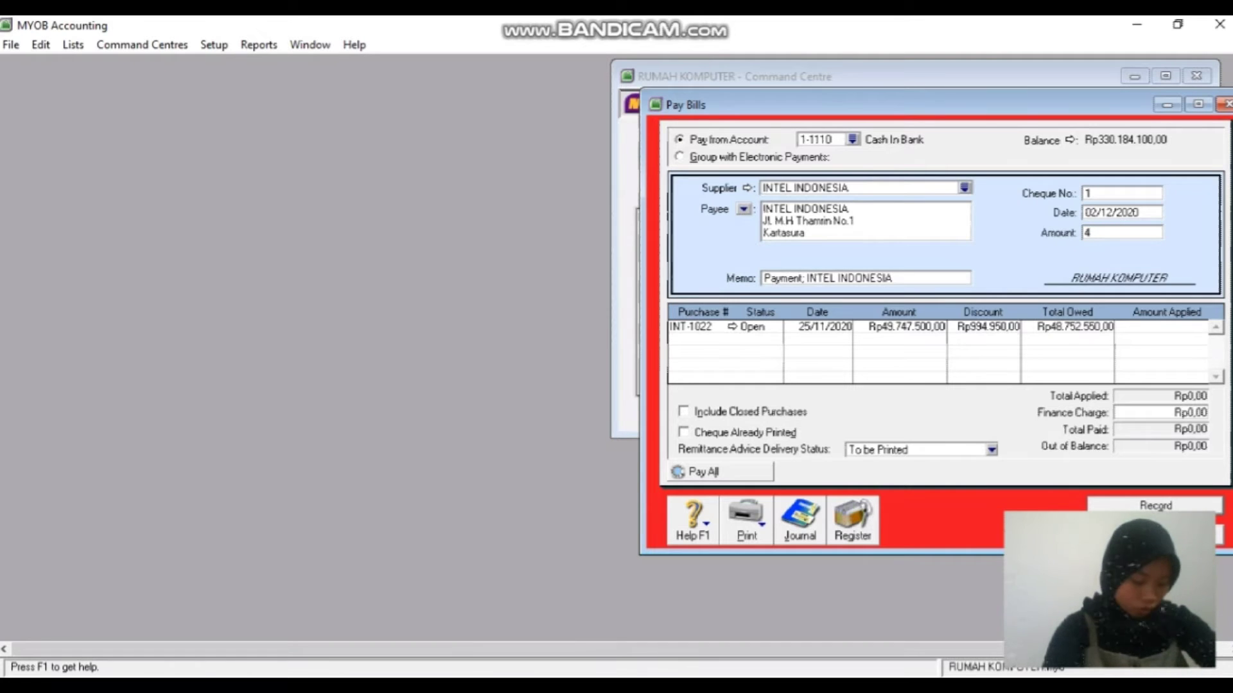
text(83)
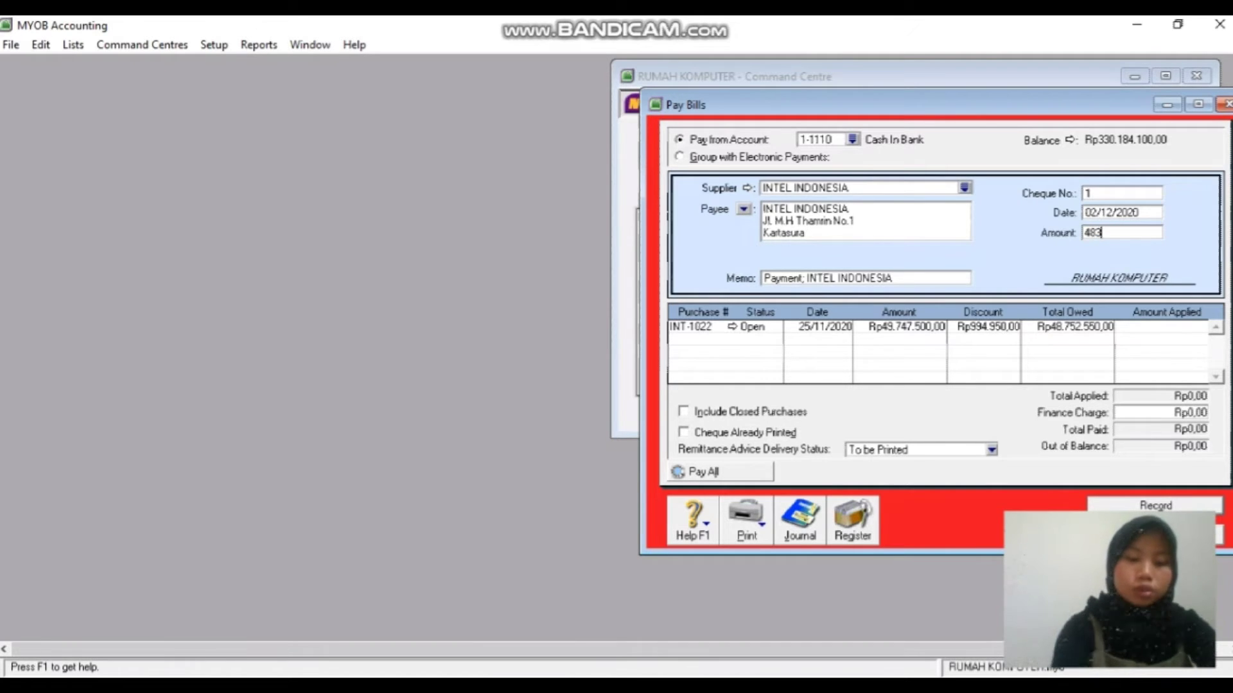
text(980)
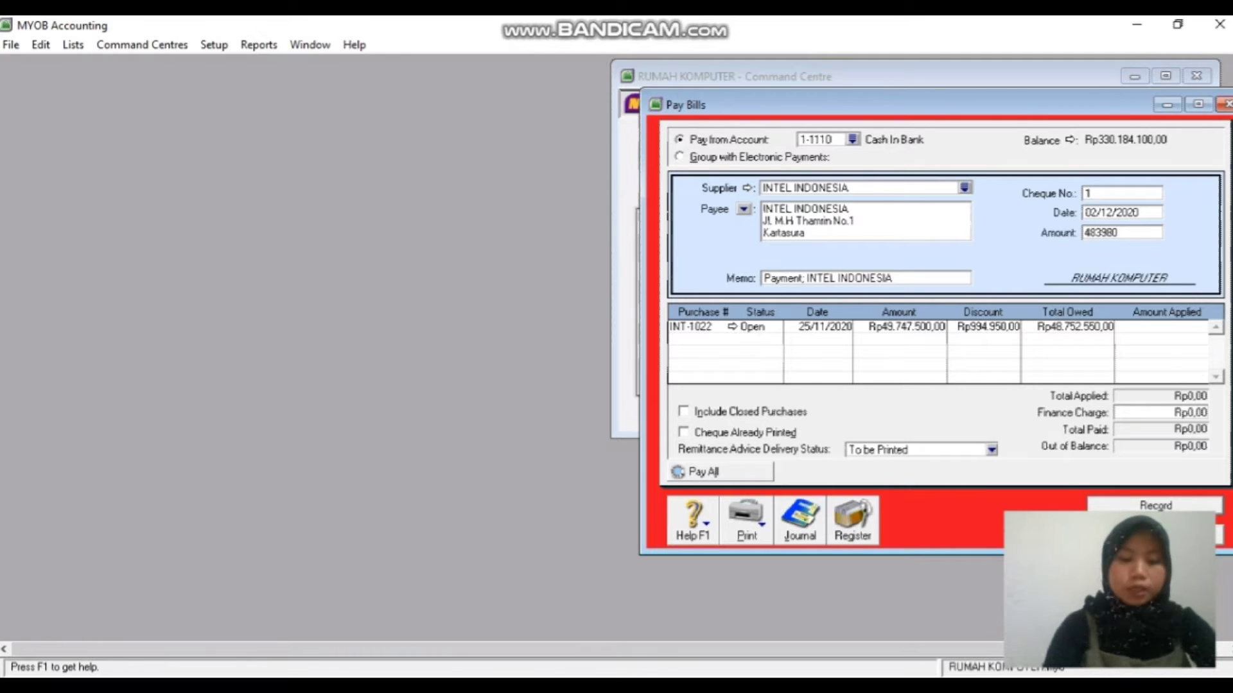
text(750)
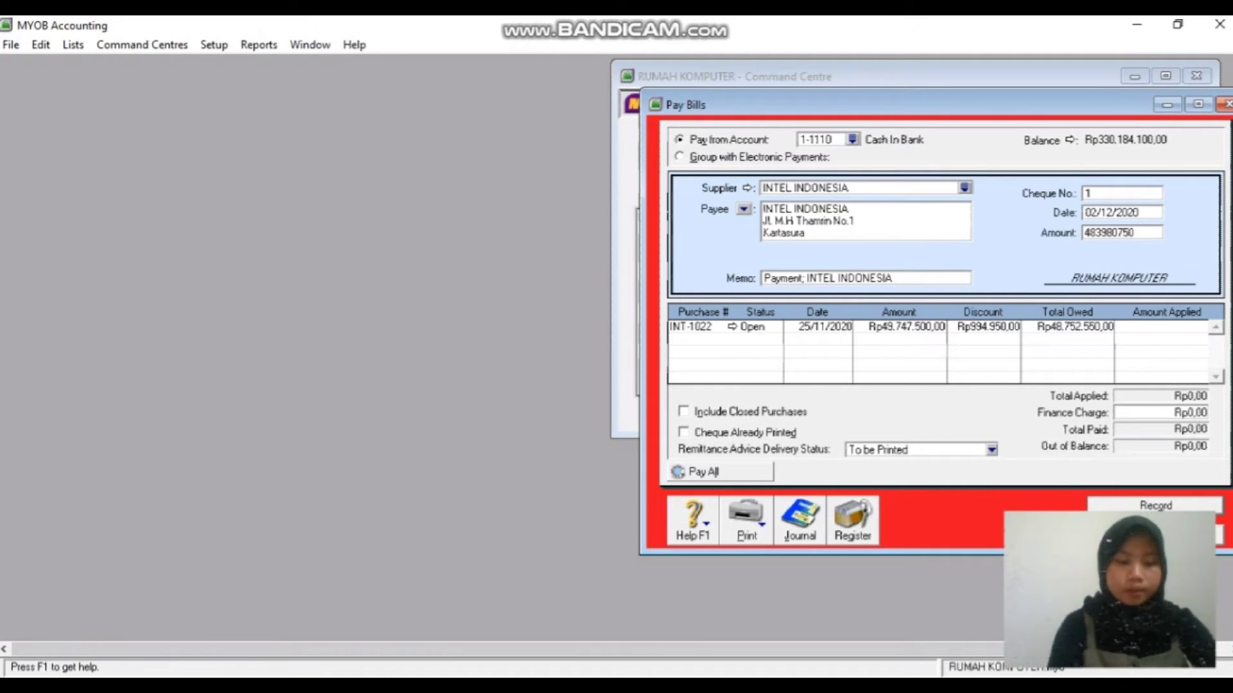
key(Tab)
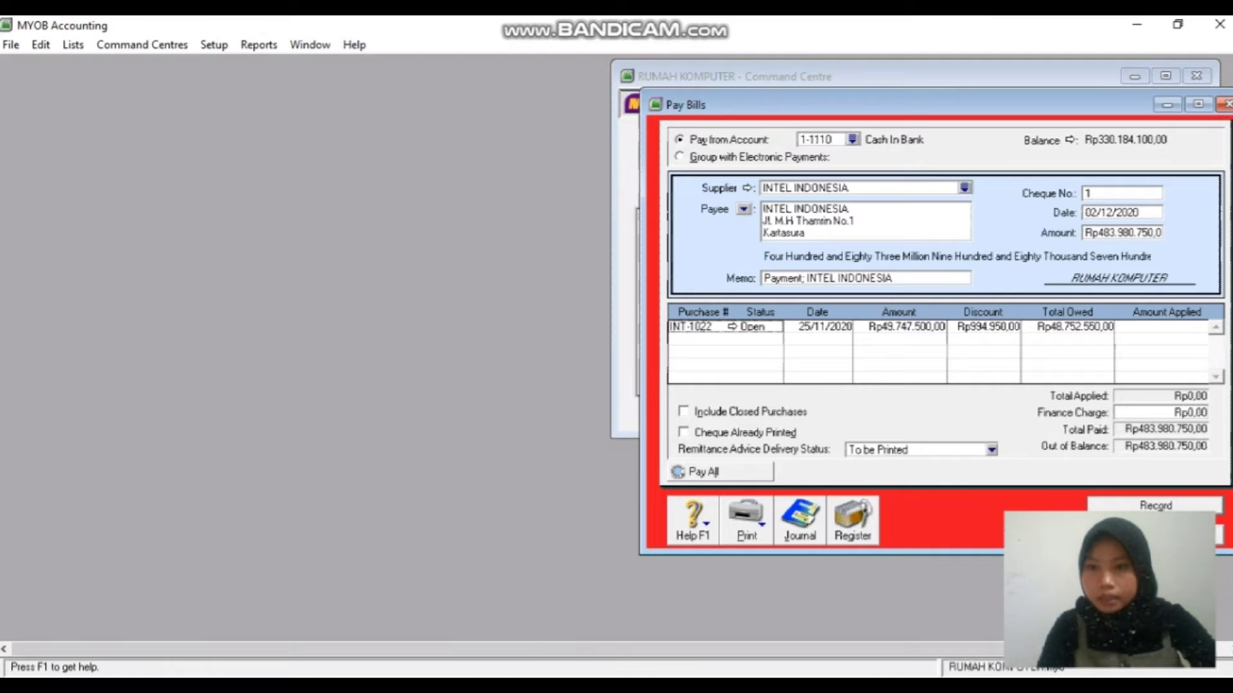
- Replace the payment amount with Rp48.390.750
click(1123, 233)
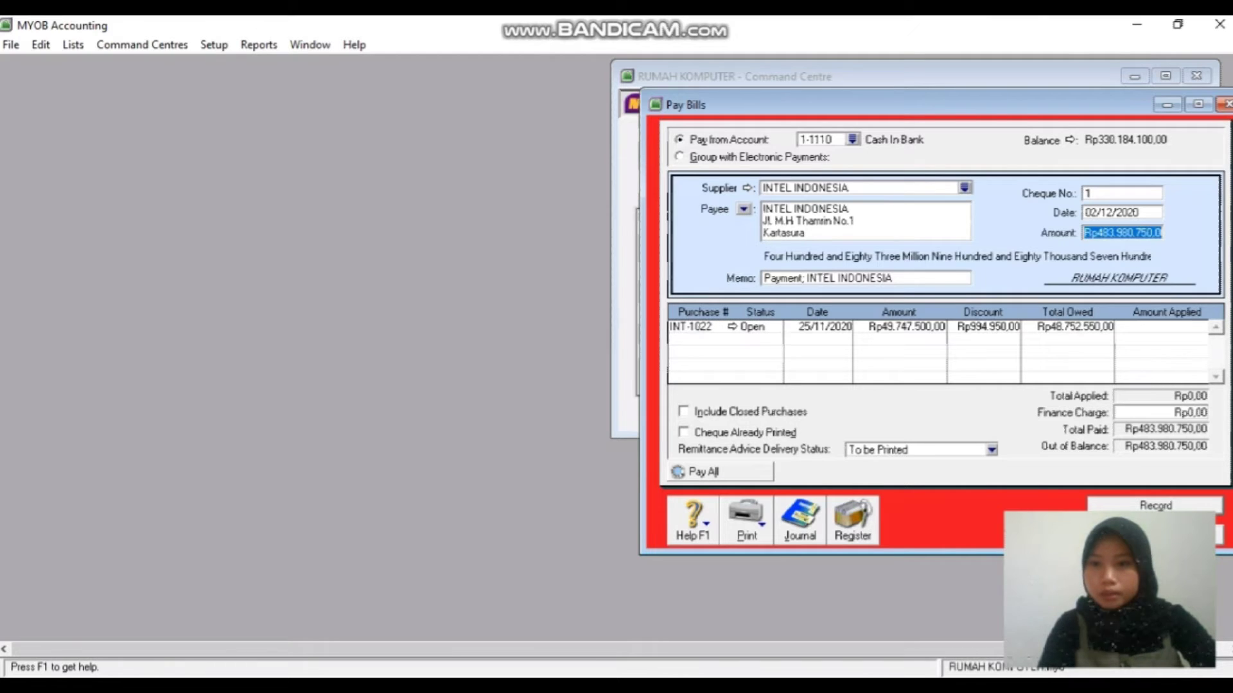
key(BackSpace)
text(483)
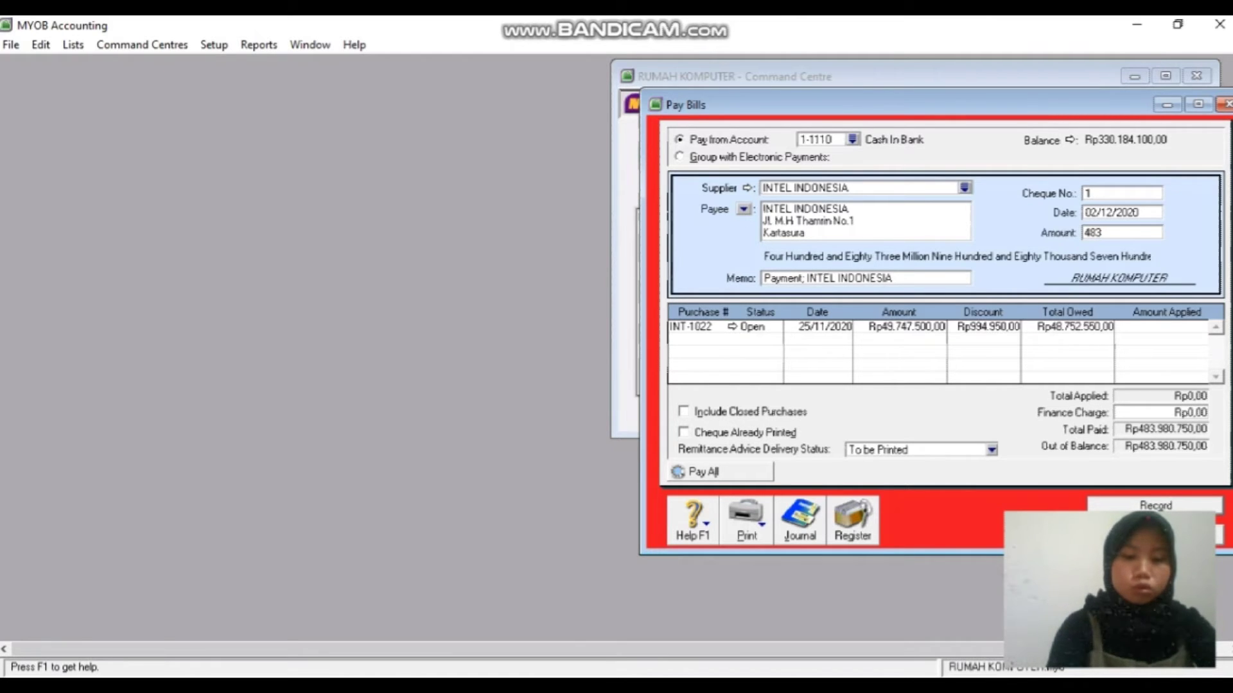
text(980750)
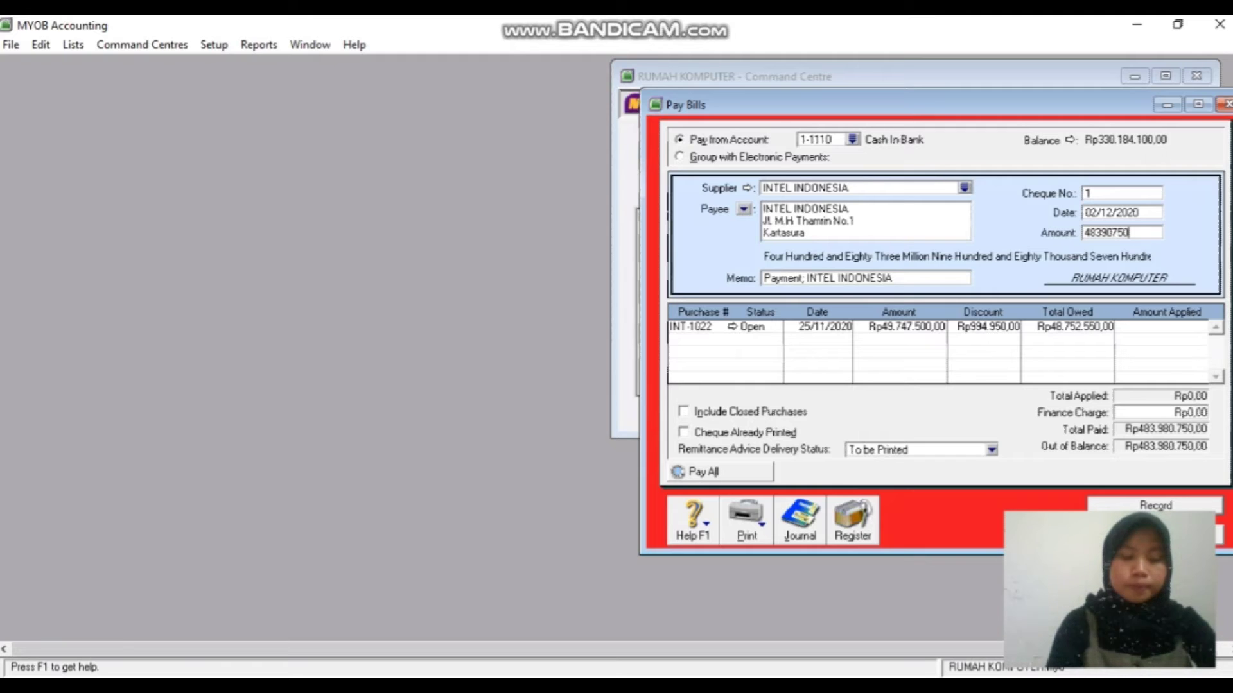
key(Tab)
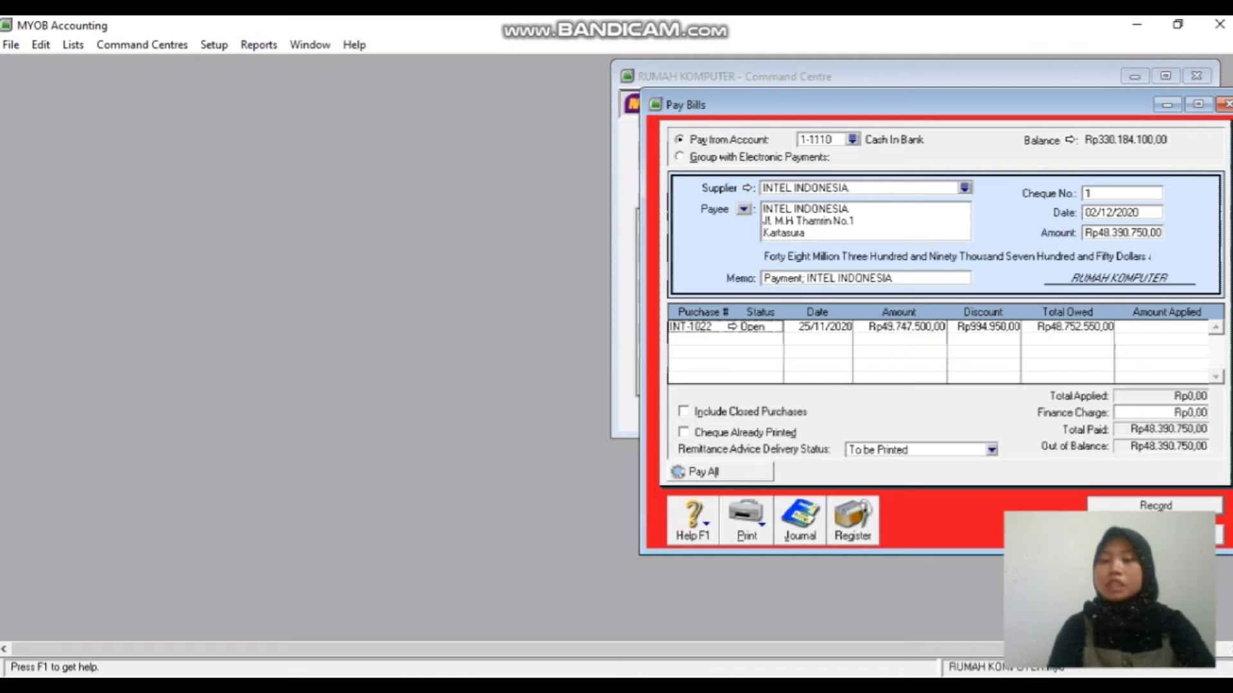
- Set the discount on purchase INT-1022 to Rp1.356.750 and accept Rp48.390.750 as the amount applied
key(Tab)
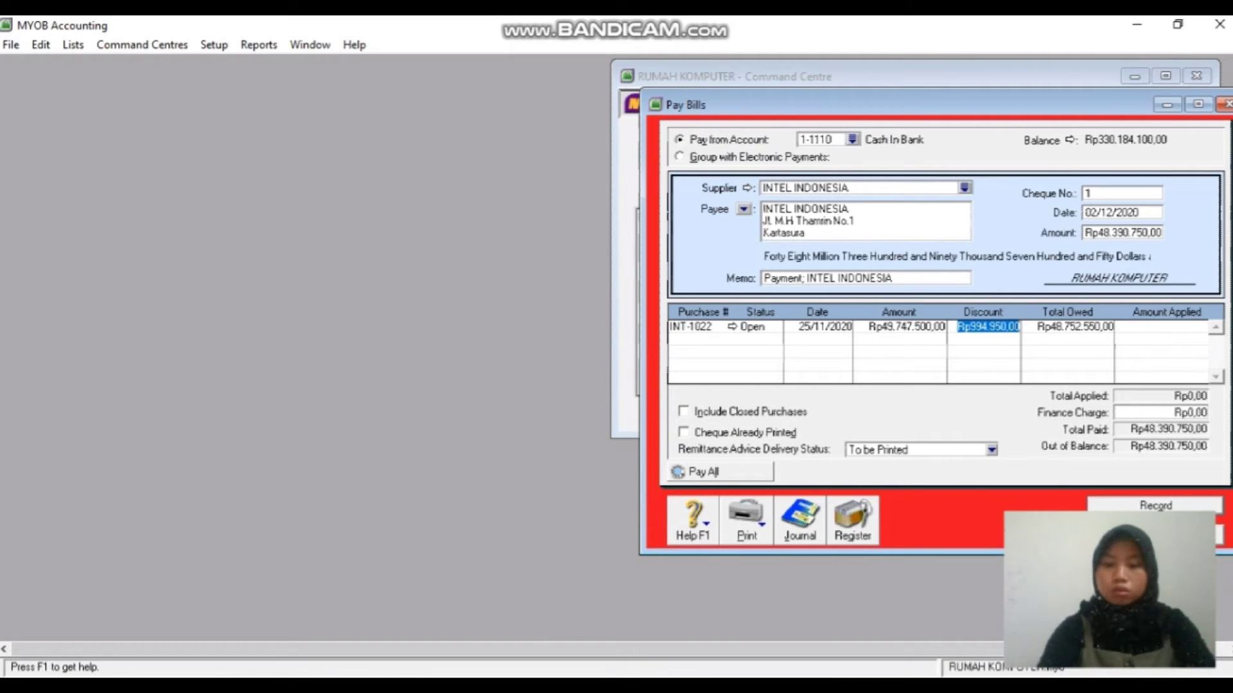
key(BackSpace)
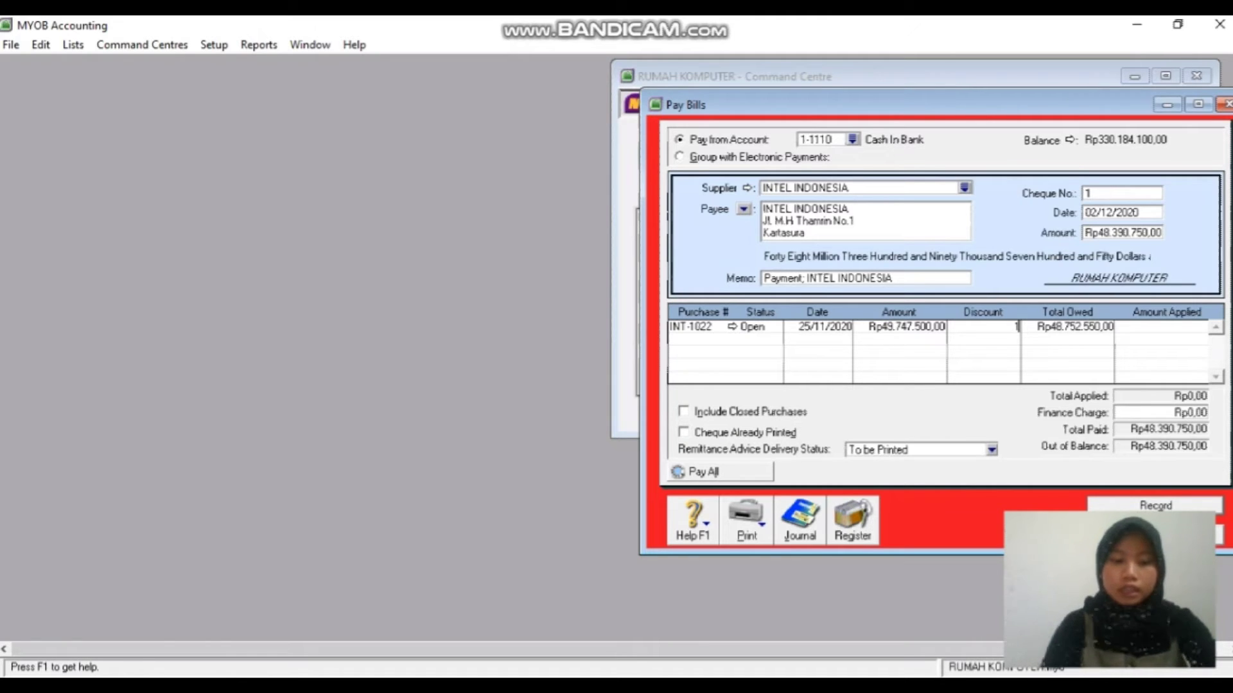
text(356)
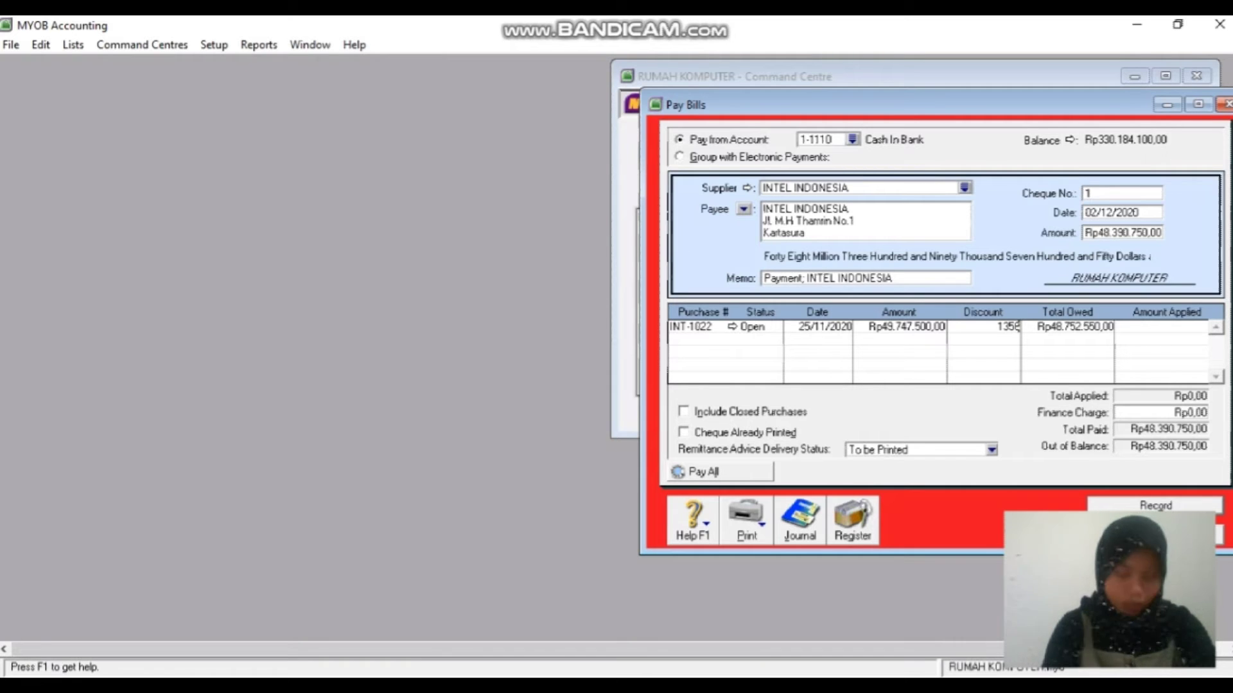
text(750)
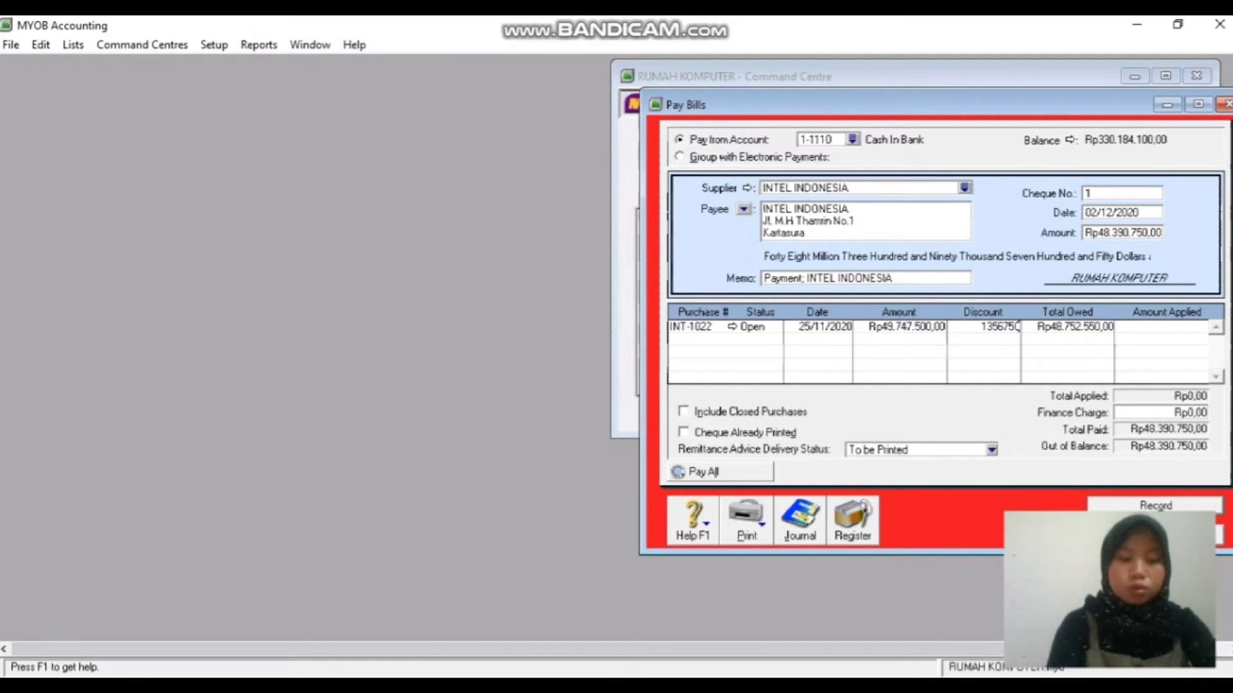
key(Tab)
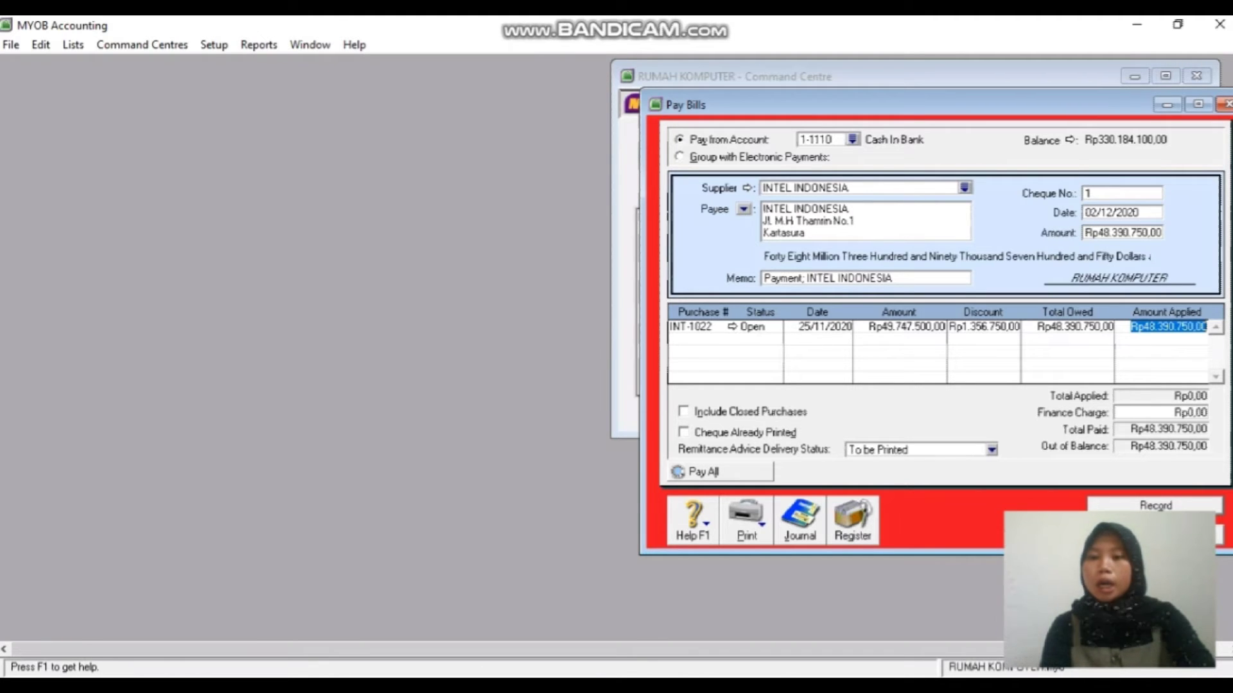
key(Tab)
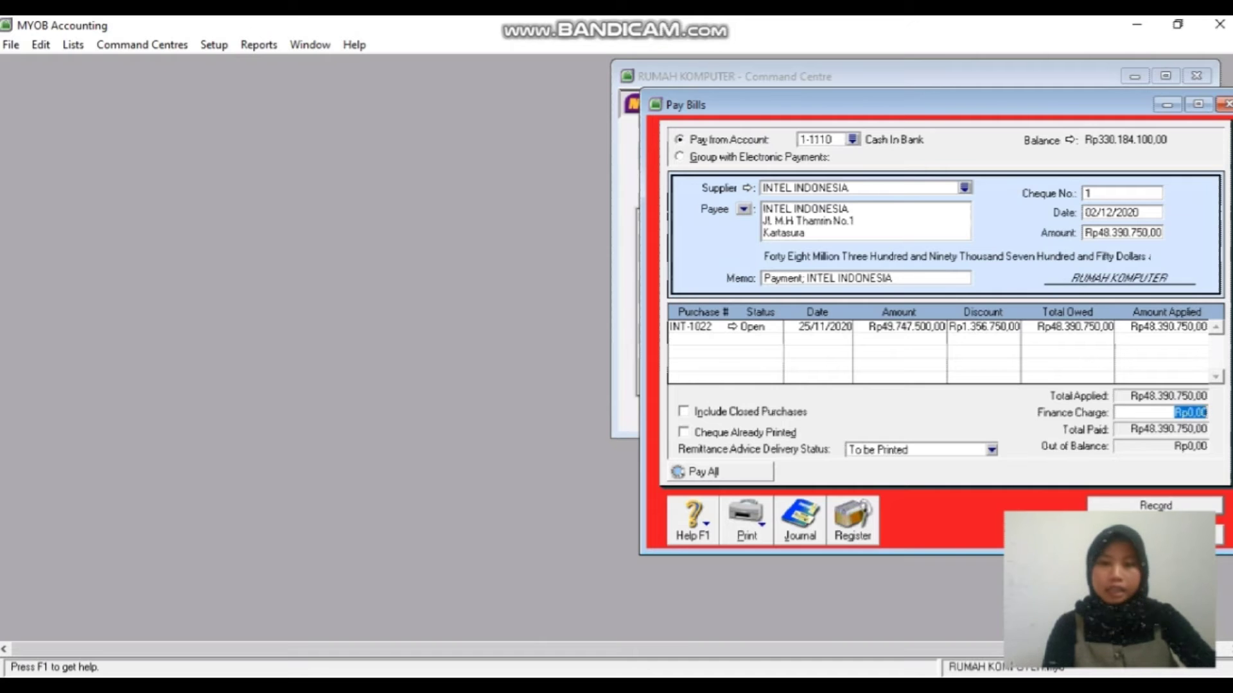
- Review the recap of the INTEL INDONESIA payment, then record it with debit memo printing skipped and leave Pay Bills
key(ctrl+r)
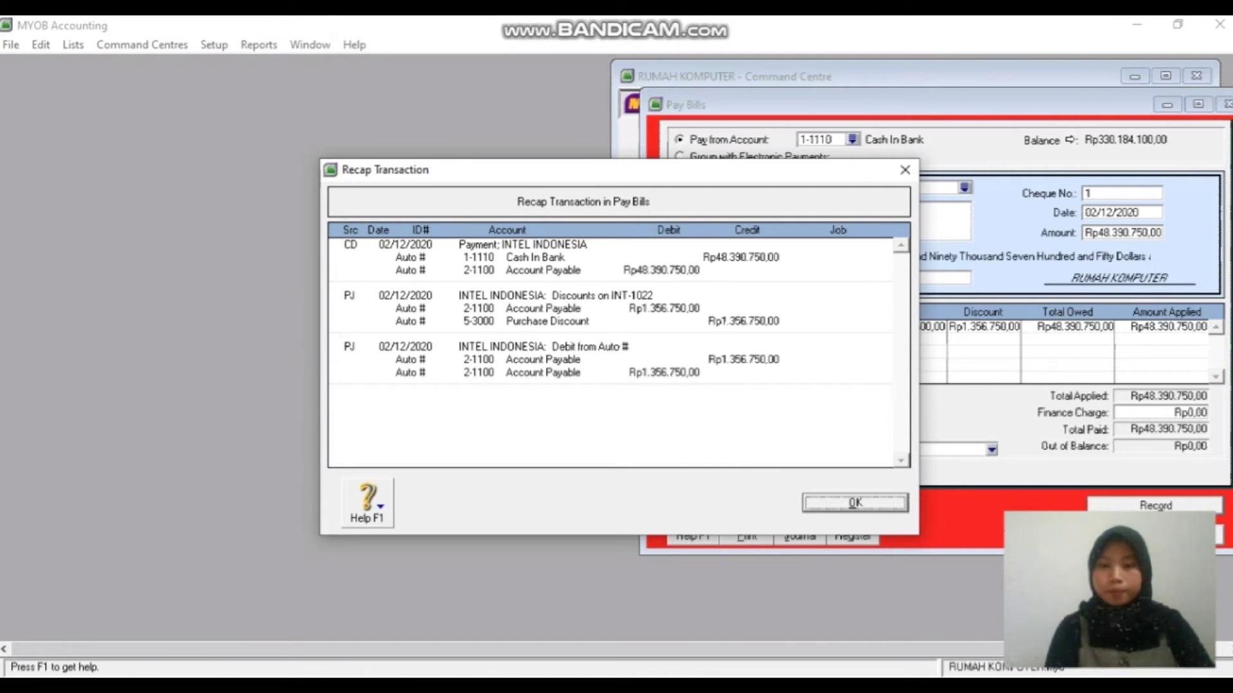
key(Return)
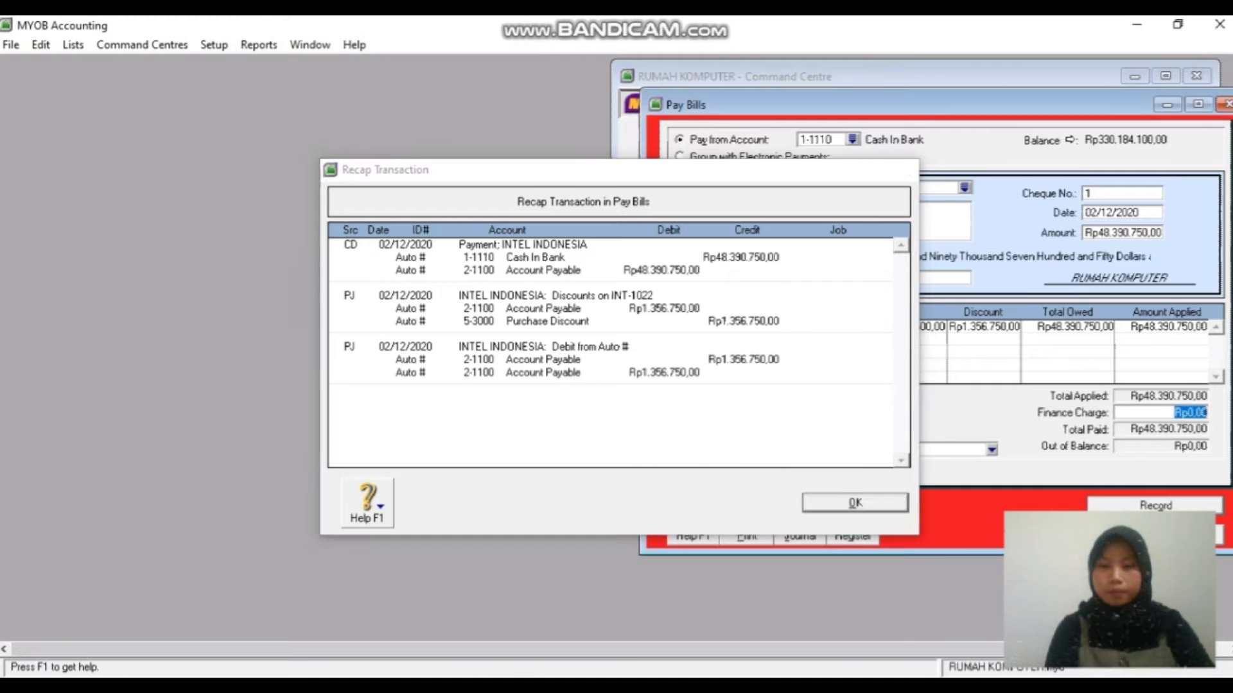
key(Return)
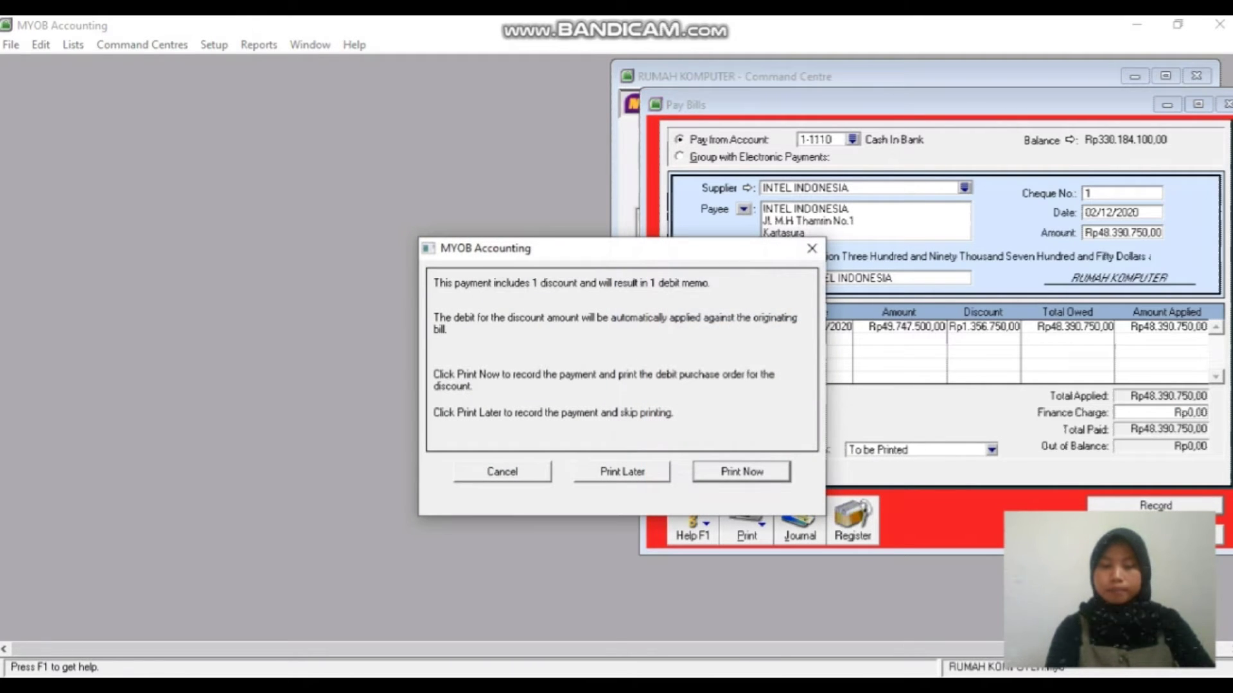
key(shift+Tab)
key(Return)
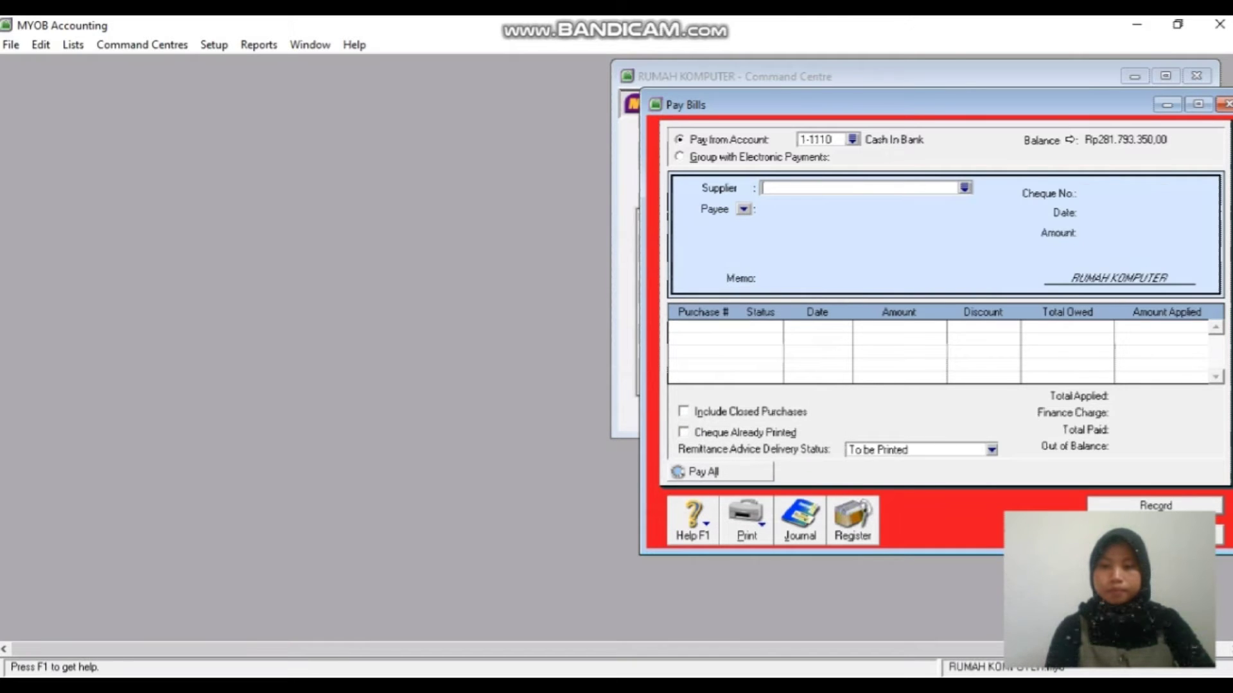
key(Escape)
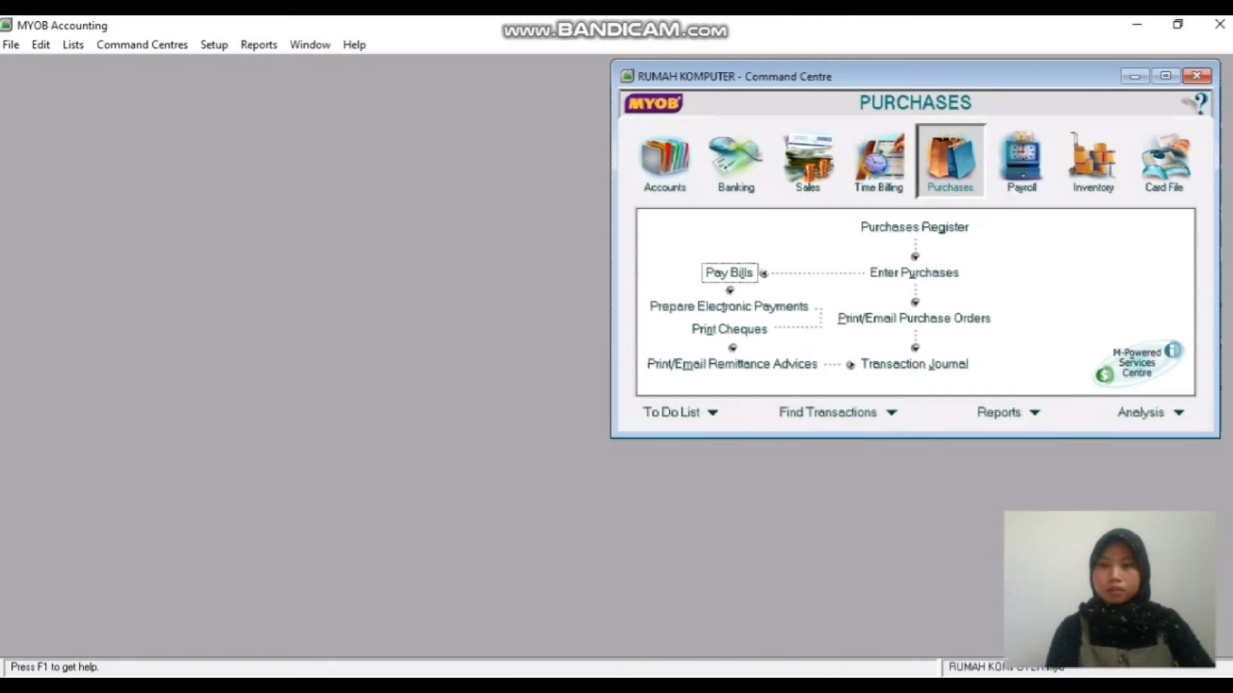
- Switch to the case PDF and examine Transaksi 5: the production cost card KHPP/12-01 and its supporting materials issue document
key(alt+Tab)
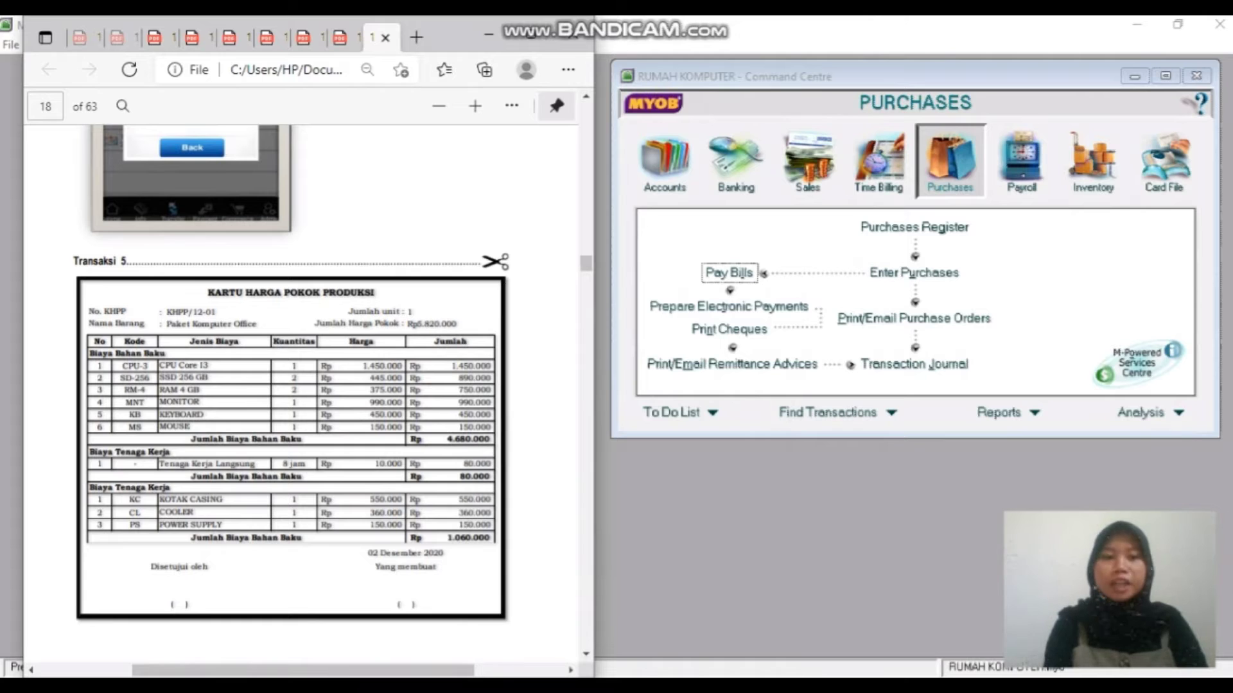
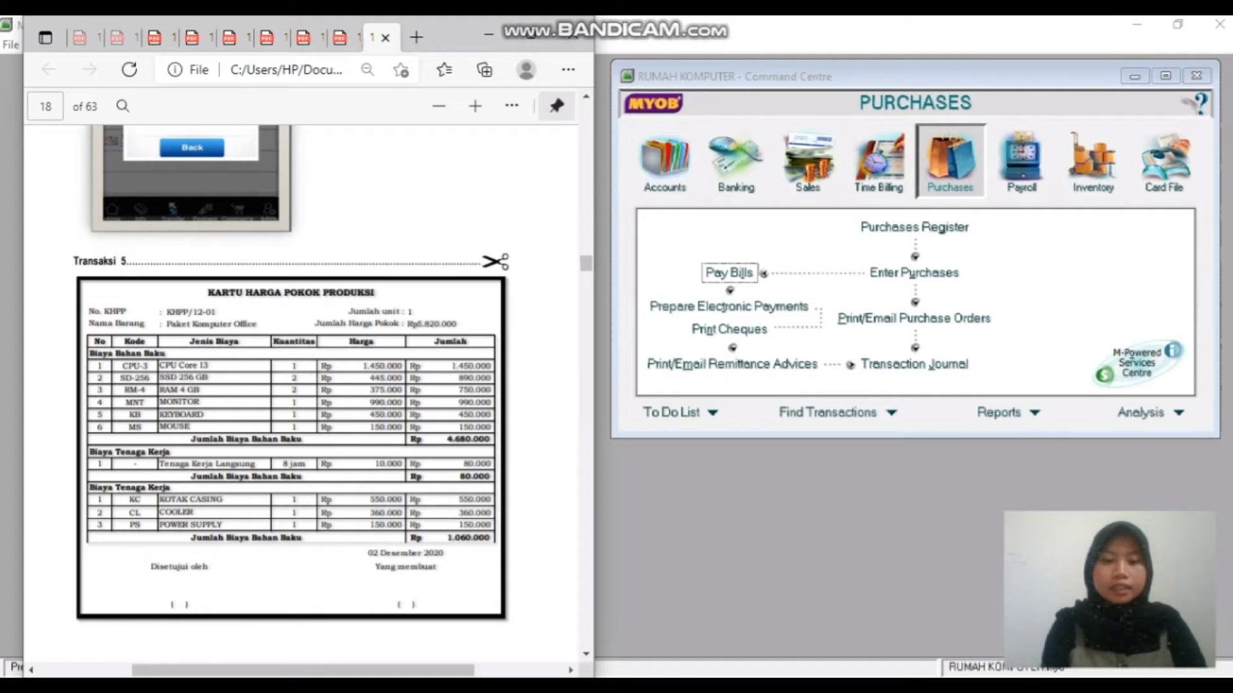
scroll(302, 385, down, 2)
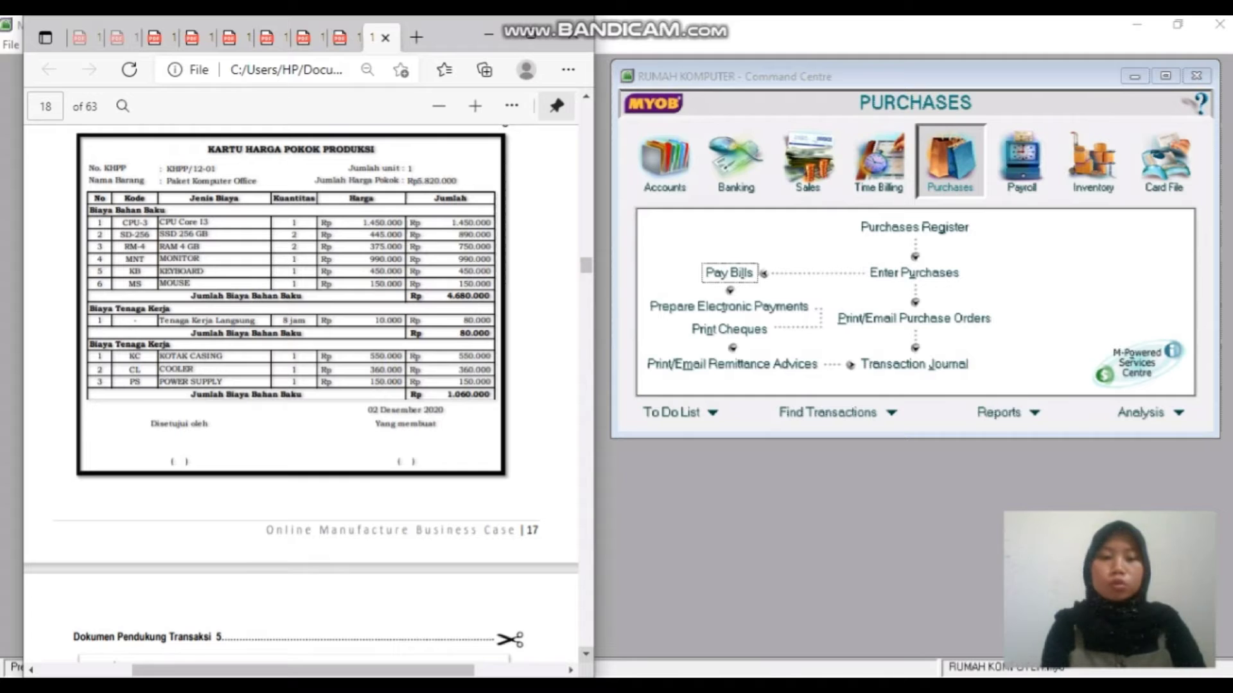
scroll(301, 385, down, 5)
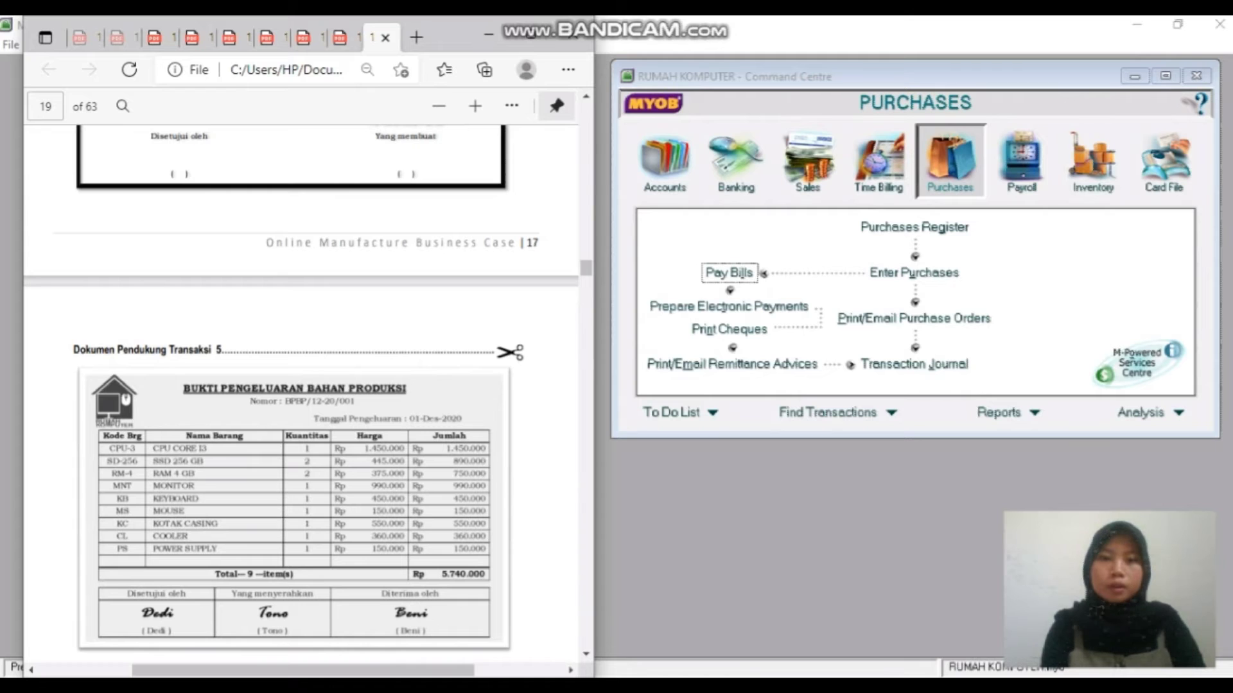
- Return to MYOB Accounting from the case PDF and start a general journal entry numbered KHPP/01
scroll(106, 384, up, 6)
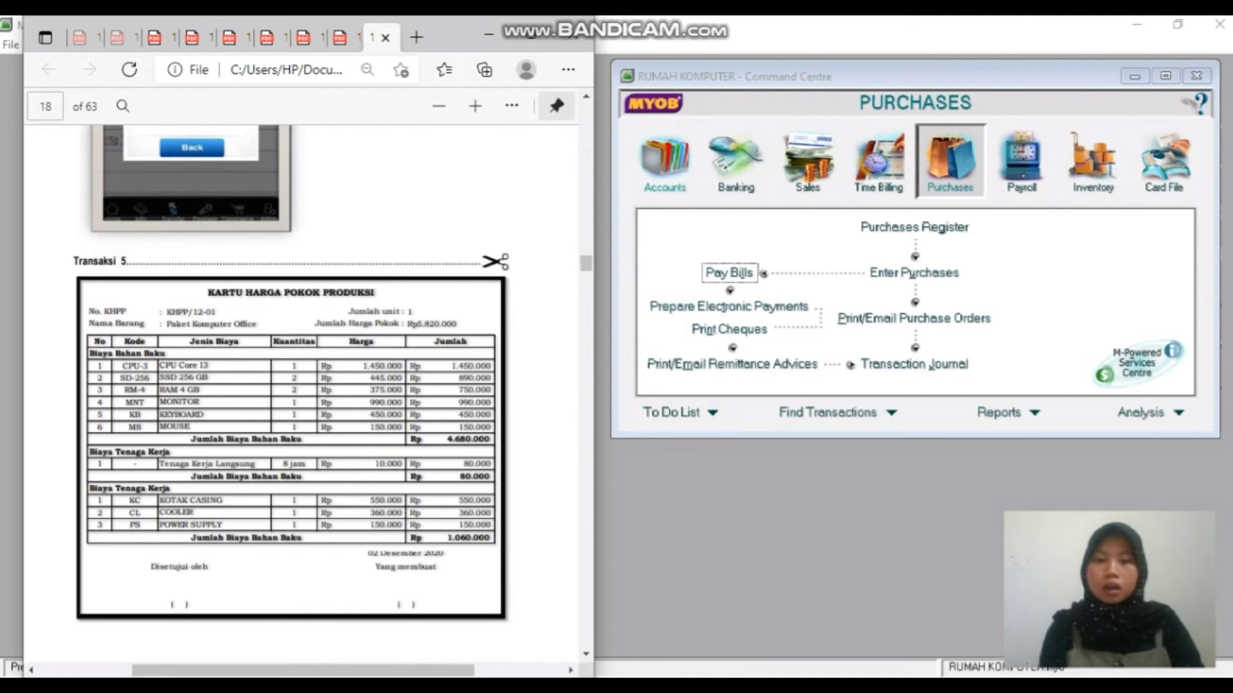
click(665, 163)
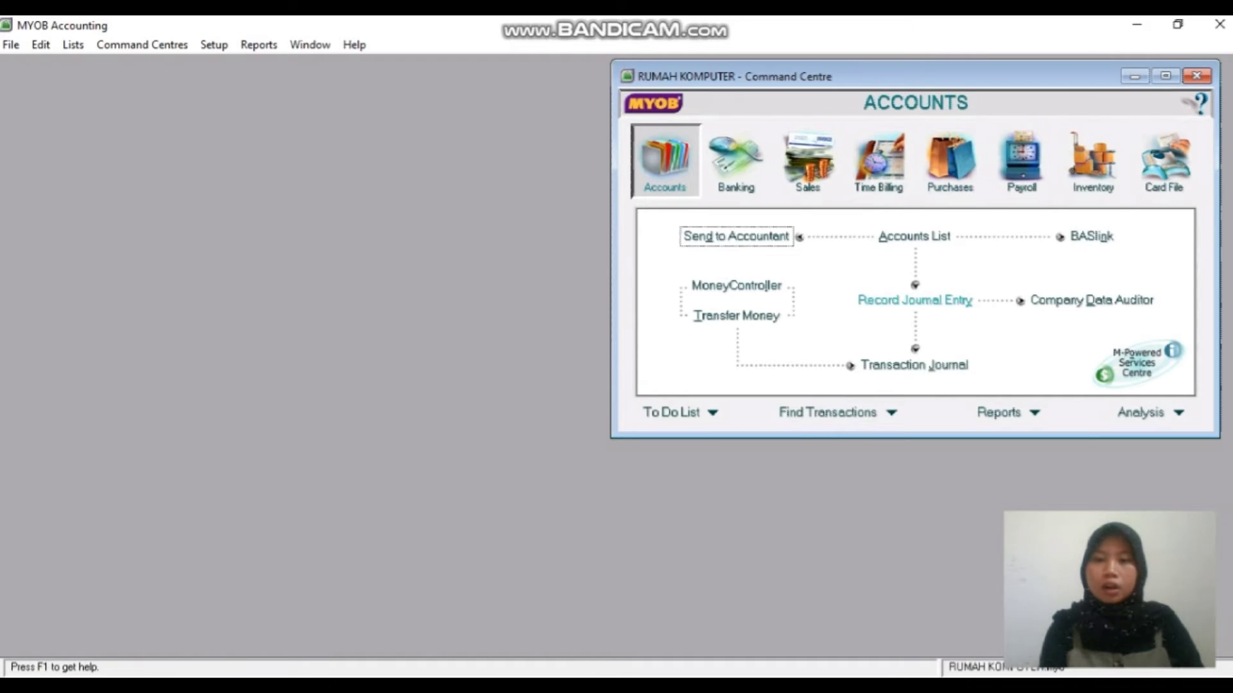
click(915, 300)
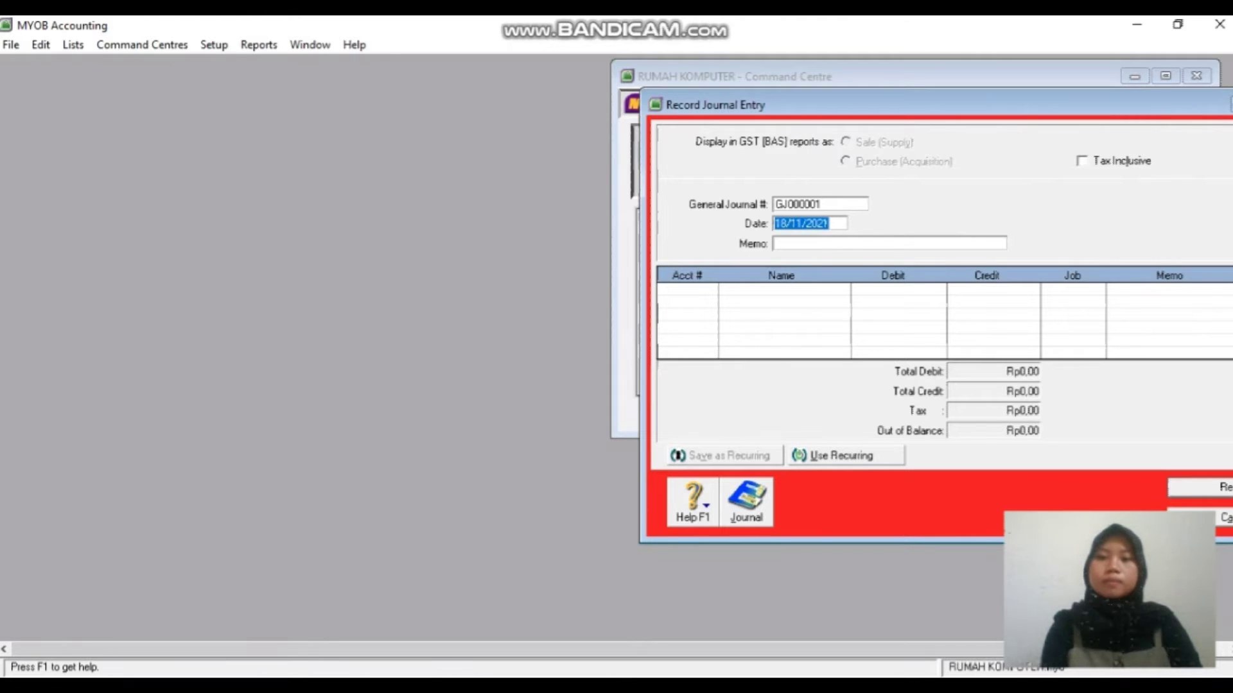
click(810, 204)
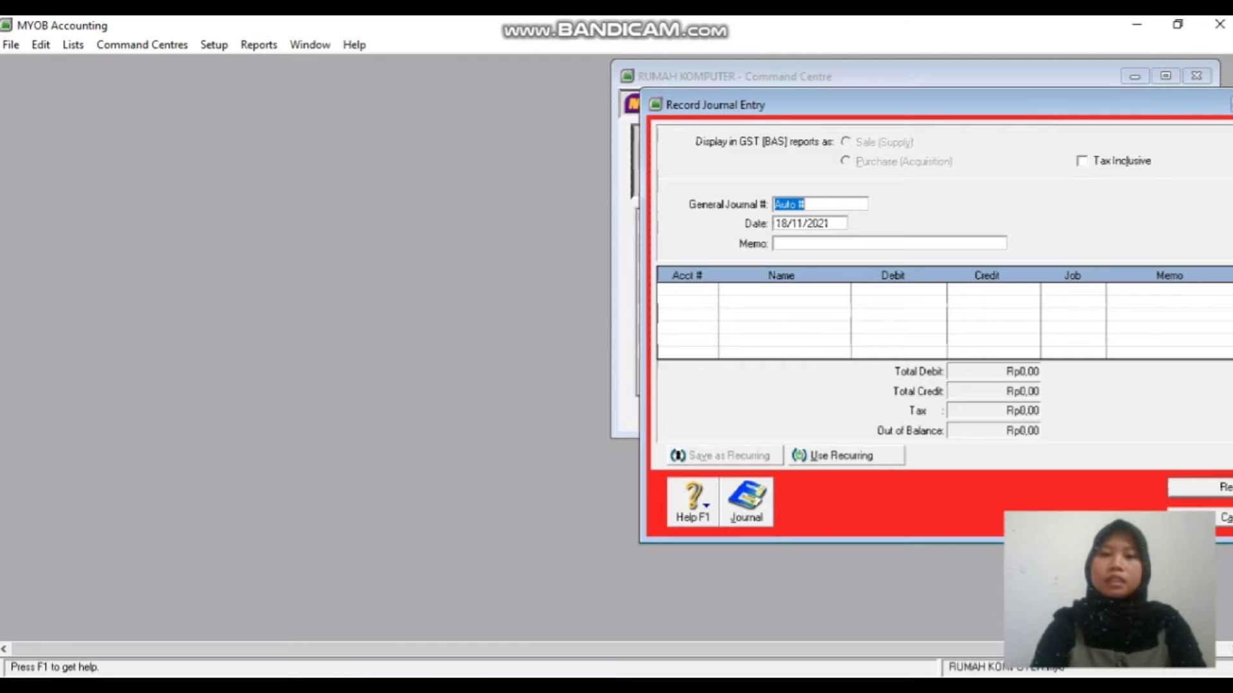
key(BackSpace)
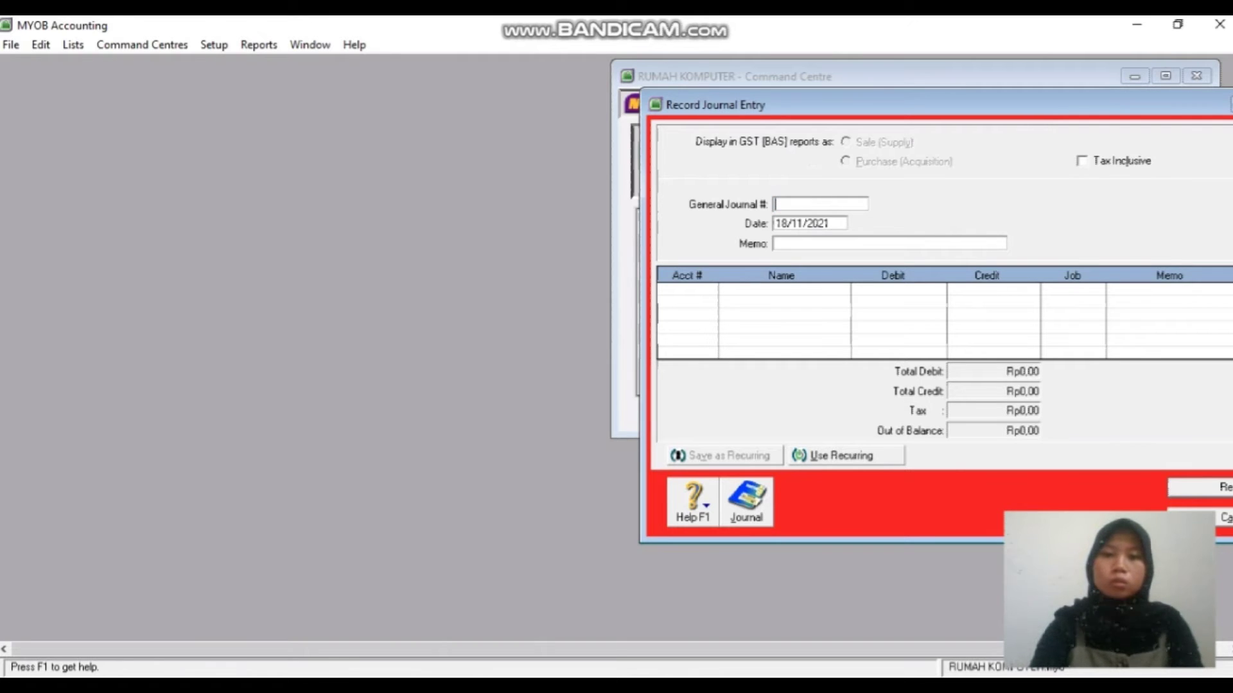
text(KH)
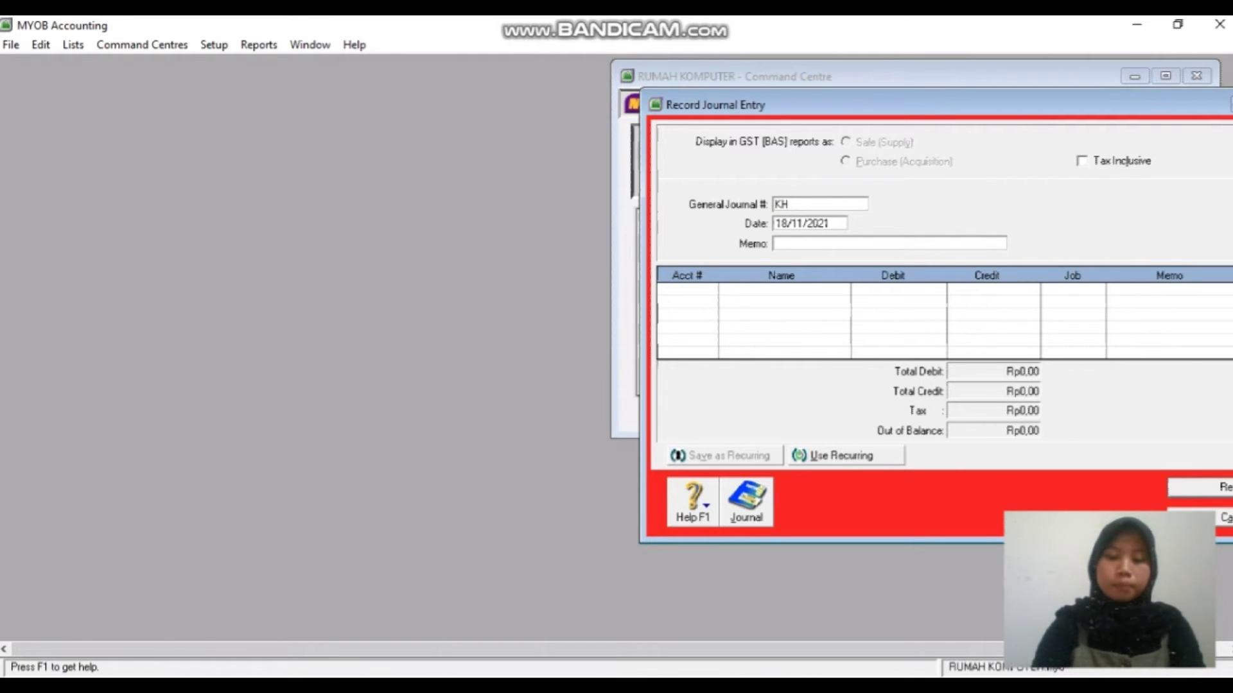
text(PP/0)
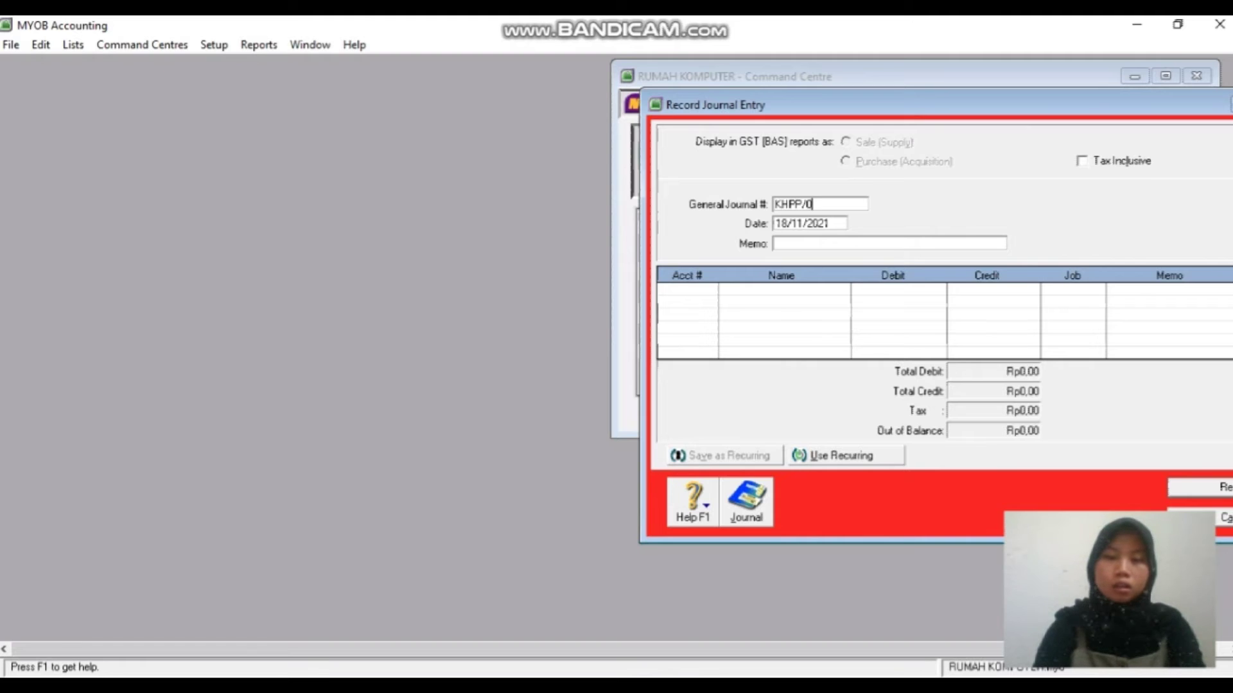
text(1)
key(Tab)
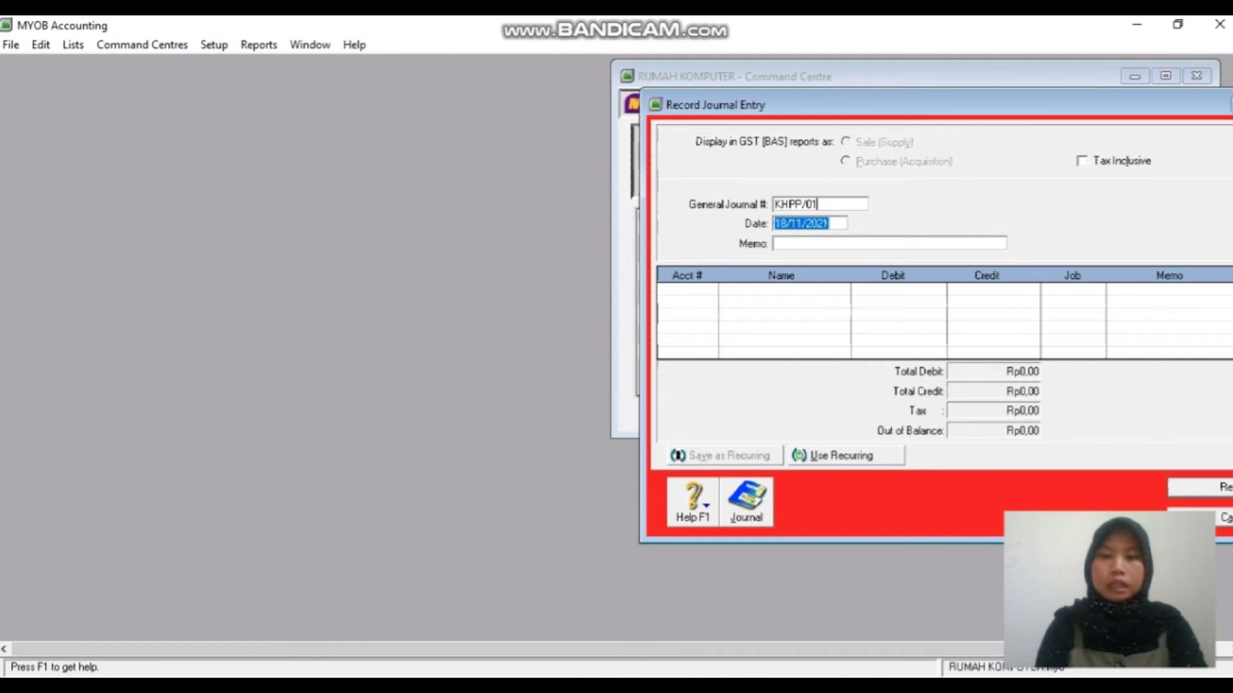
- Set the journal entry's date to 02/12/2020
key(BackSpace)
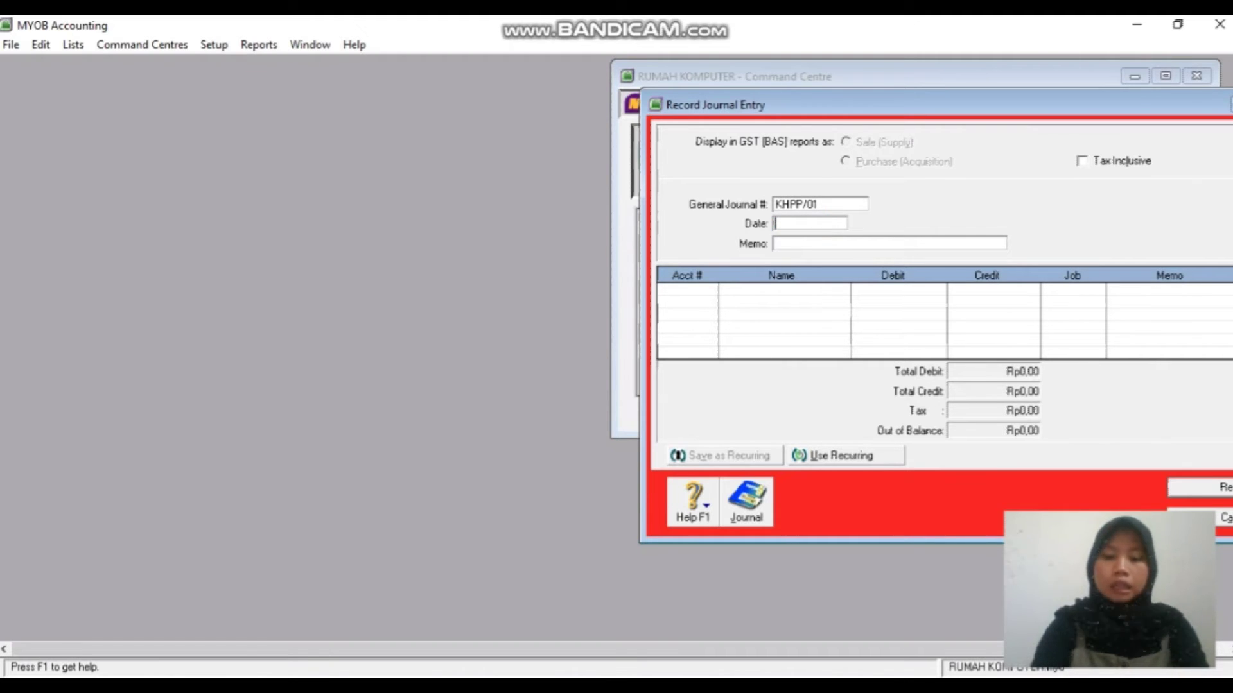
text(02/1)
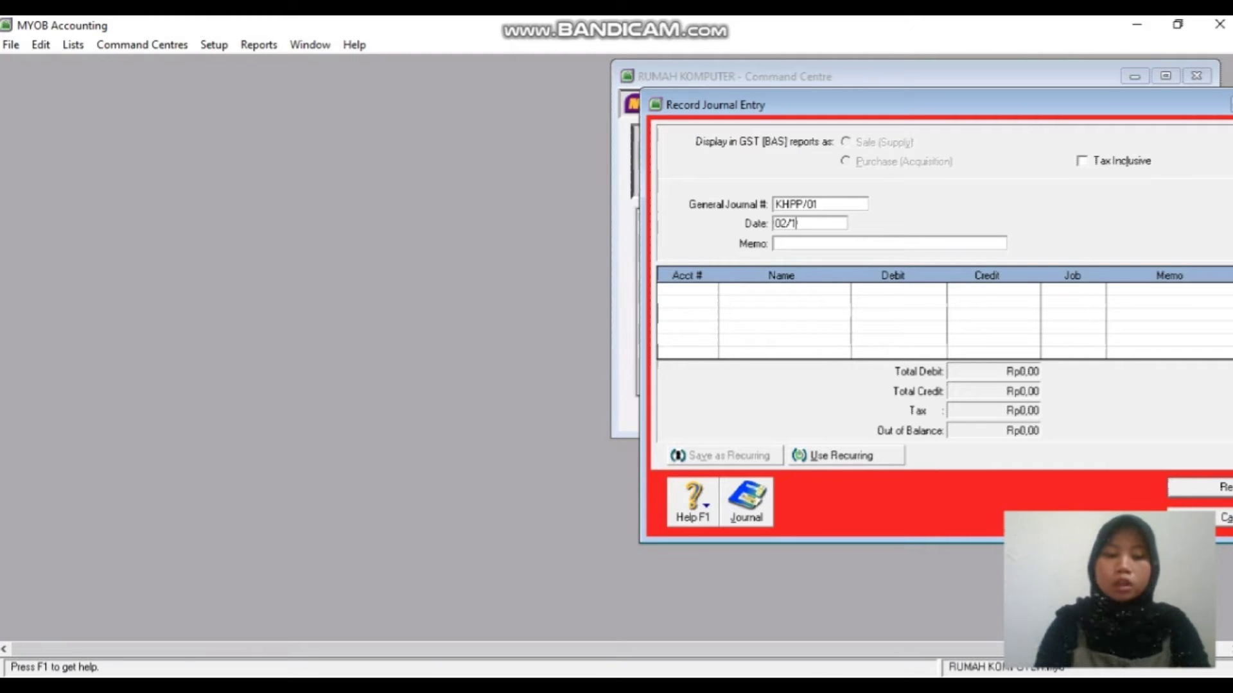
text(2/2020)
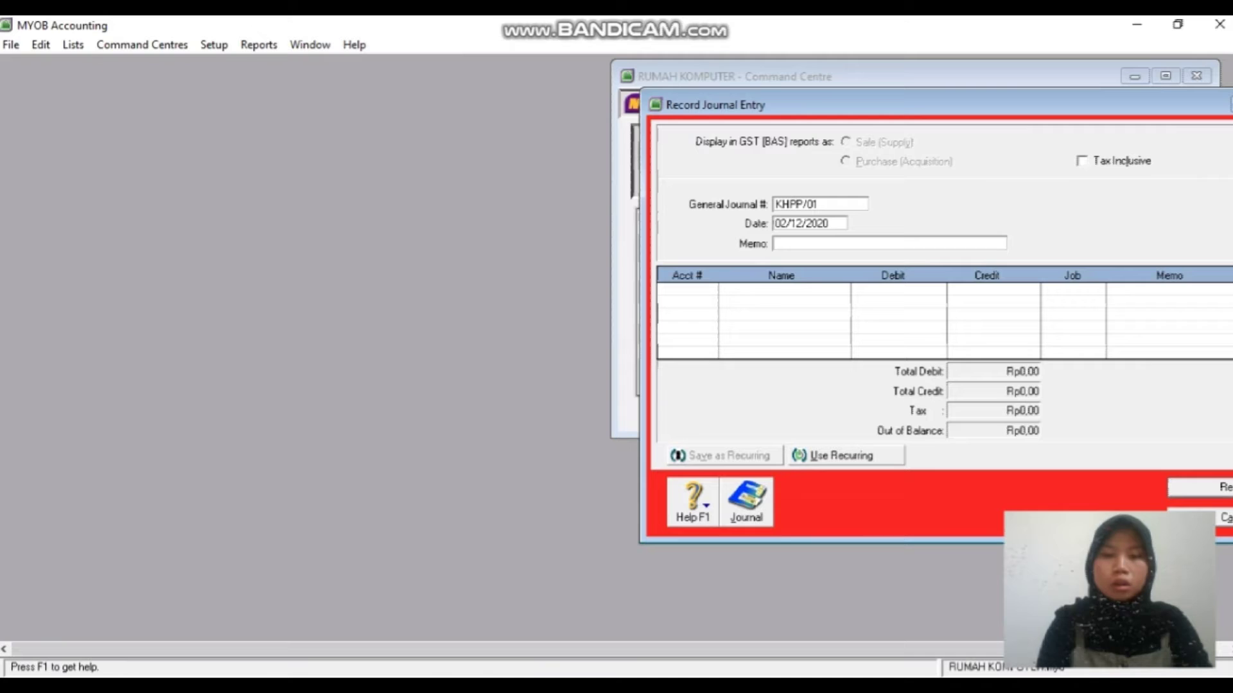
key(Tab)
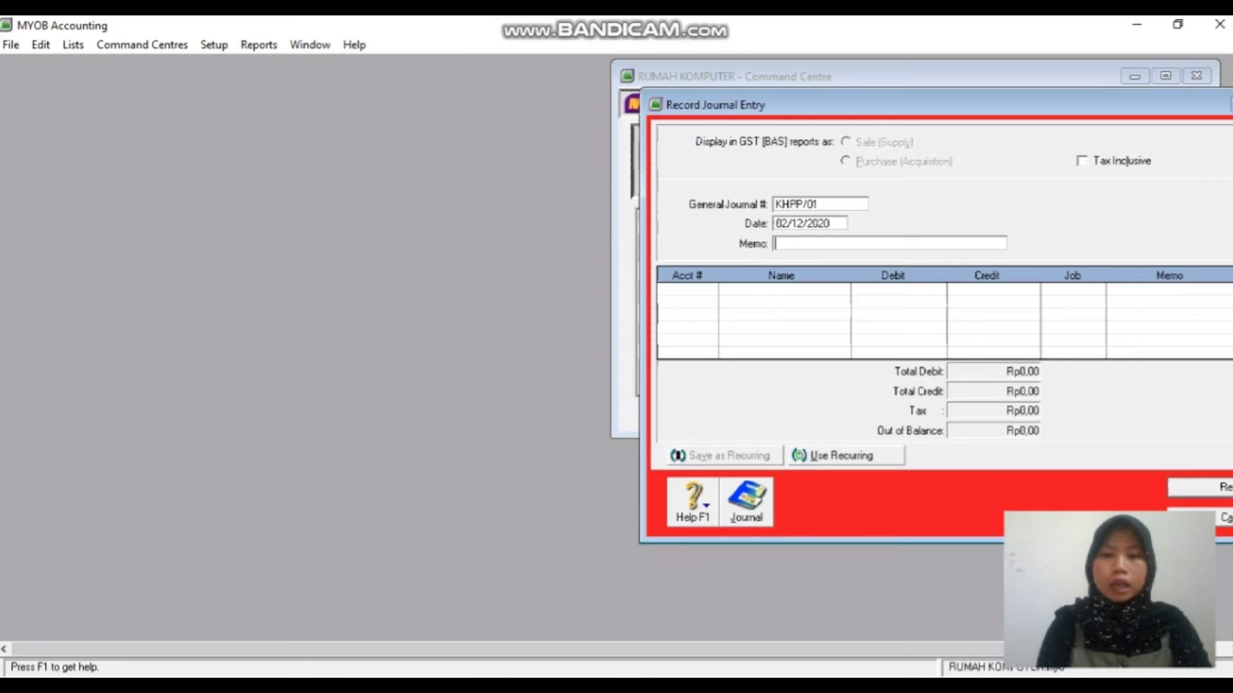
- Enter the memo "Pengakuan Biaya Tenaga Kerja Pesanan Tn" followed by the customer's name
text(Pe)
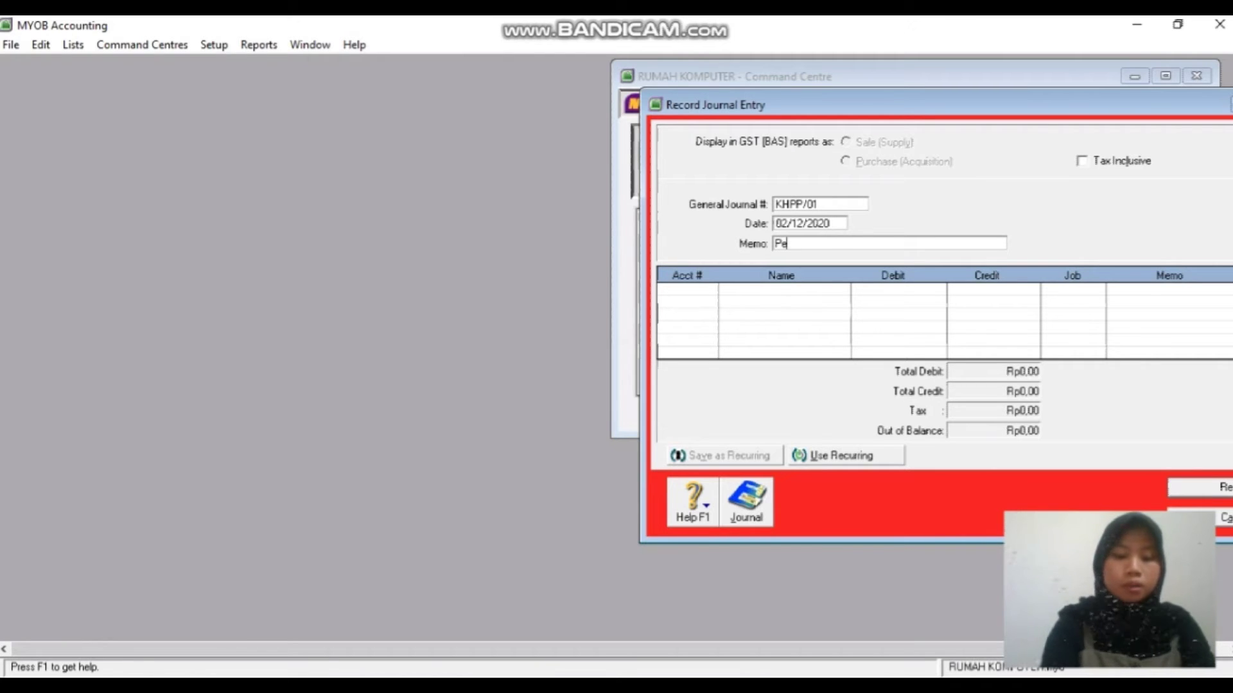
text(ngakuan B)
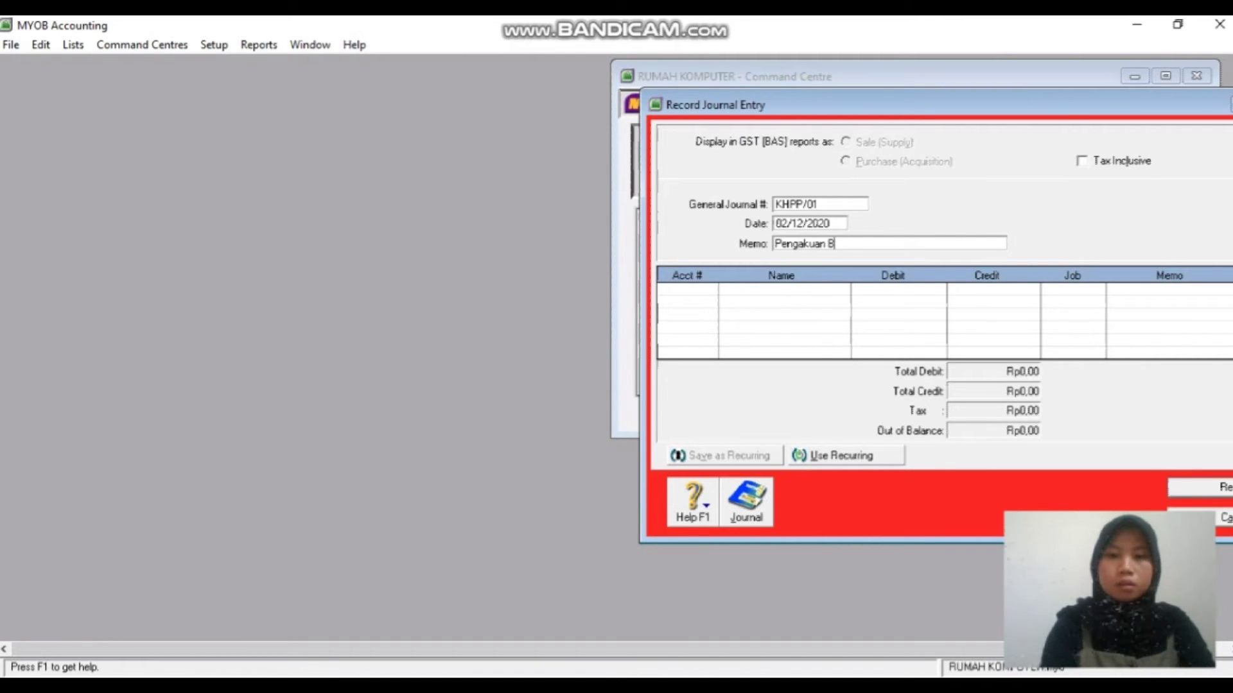
text(iaya)
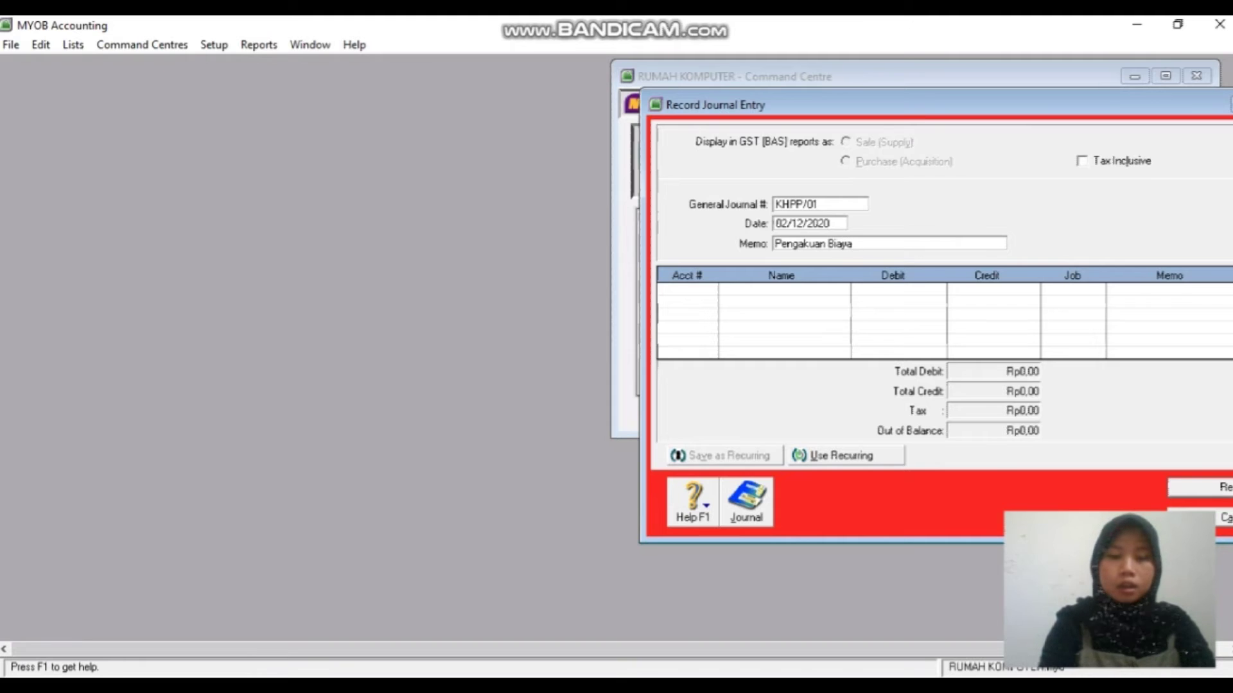
text( Tre)
key(BackSpace)
key(BackSpace)
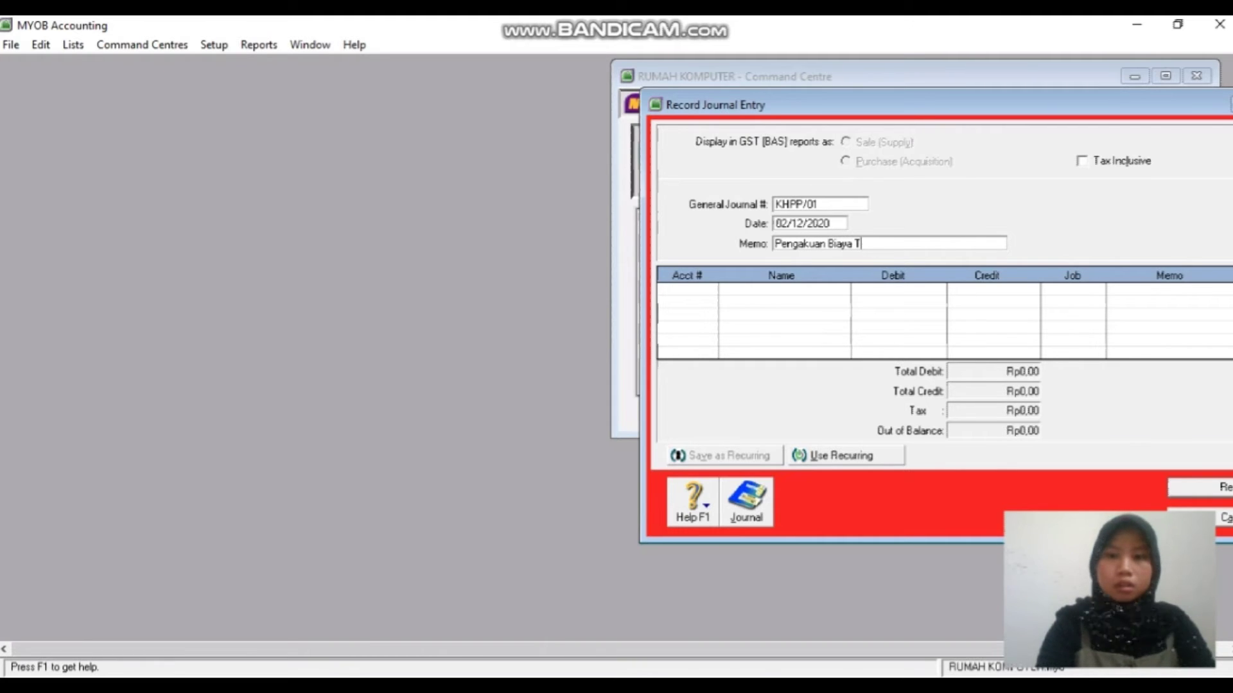
text(ENAGA)
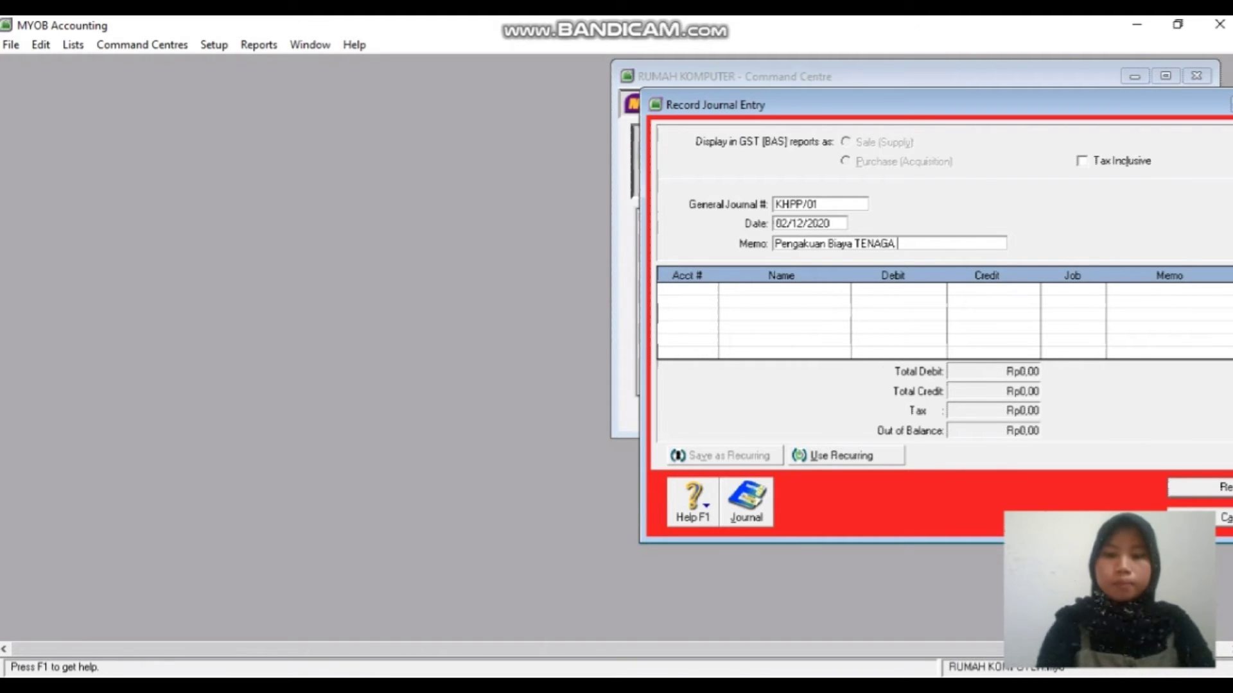
key(BackSpace)
key(BackSpace)
key(BackSpace)
key(BackSpace)
key(BackSpace)
text(en)
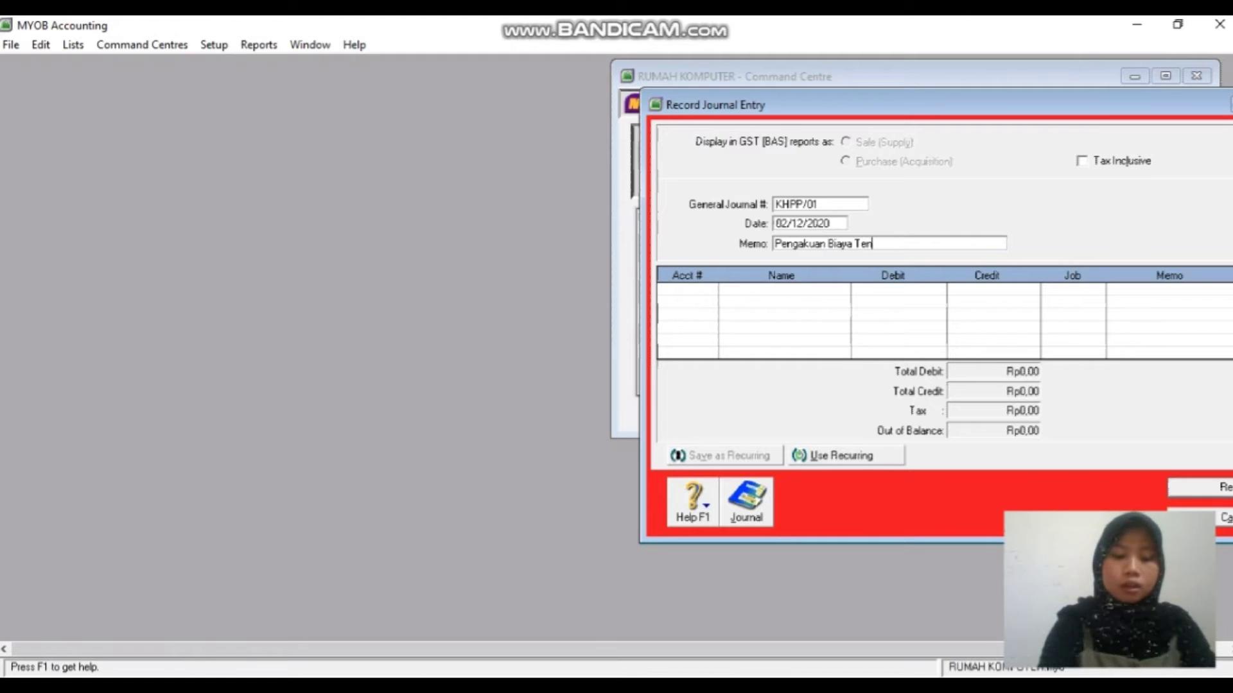
text(aga Ker)
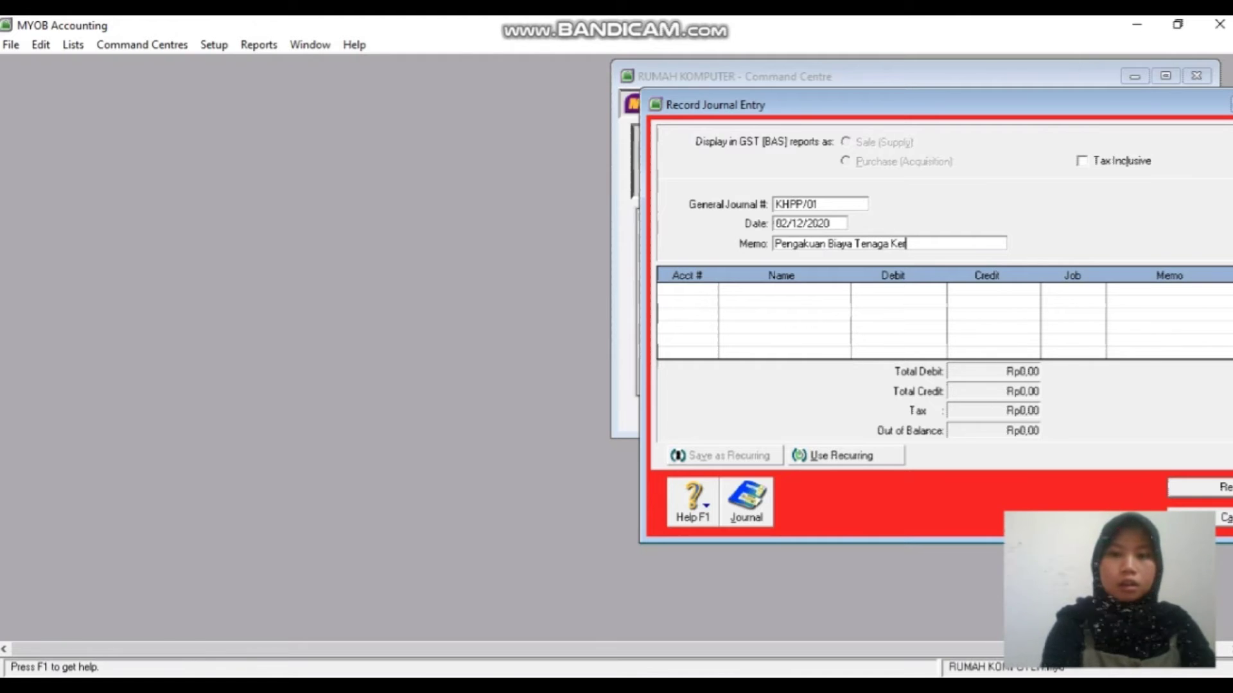
text(ja )
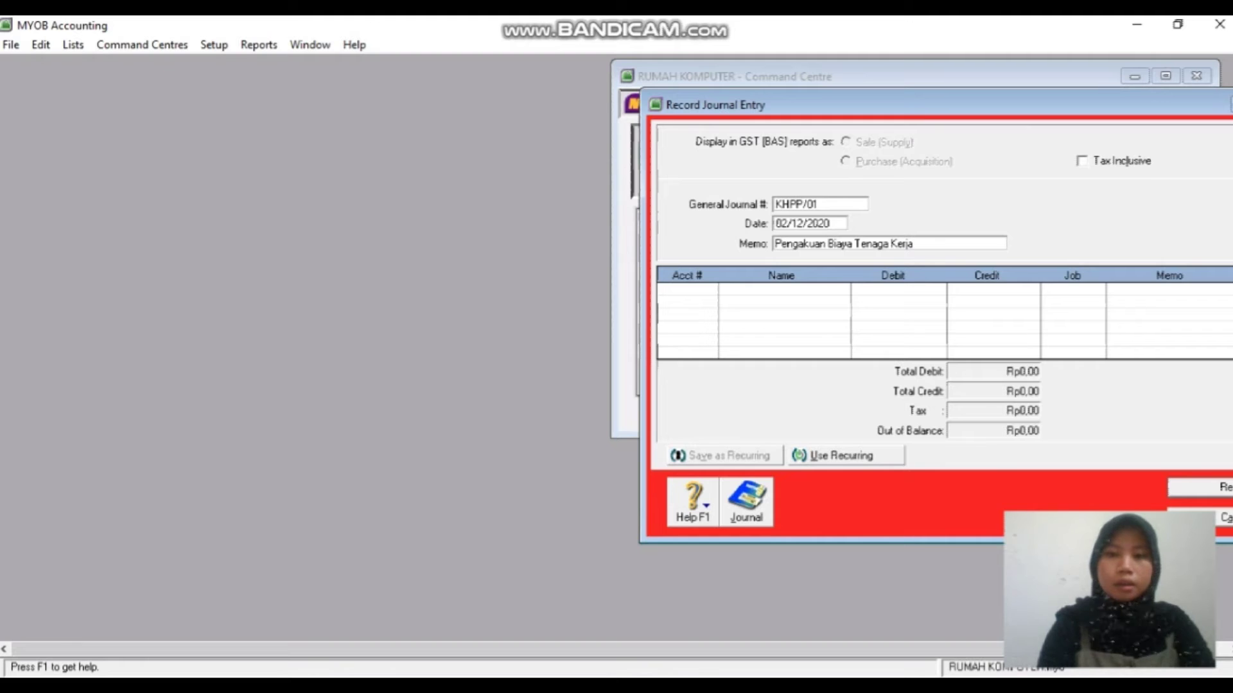
text(P)
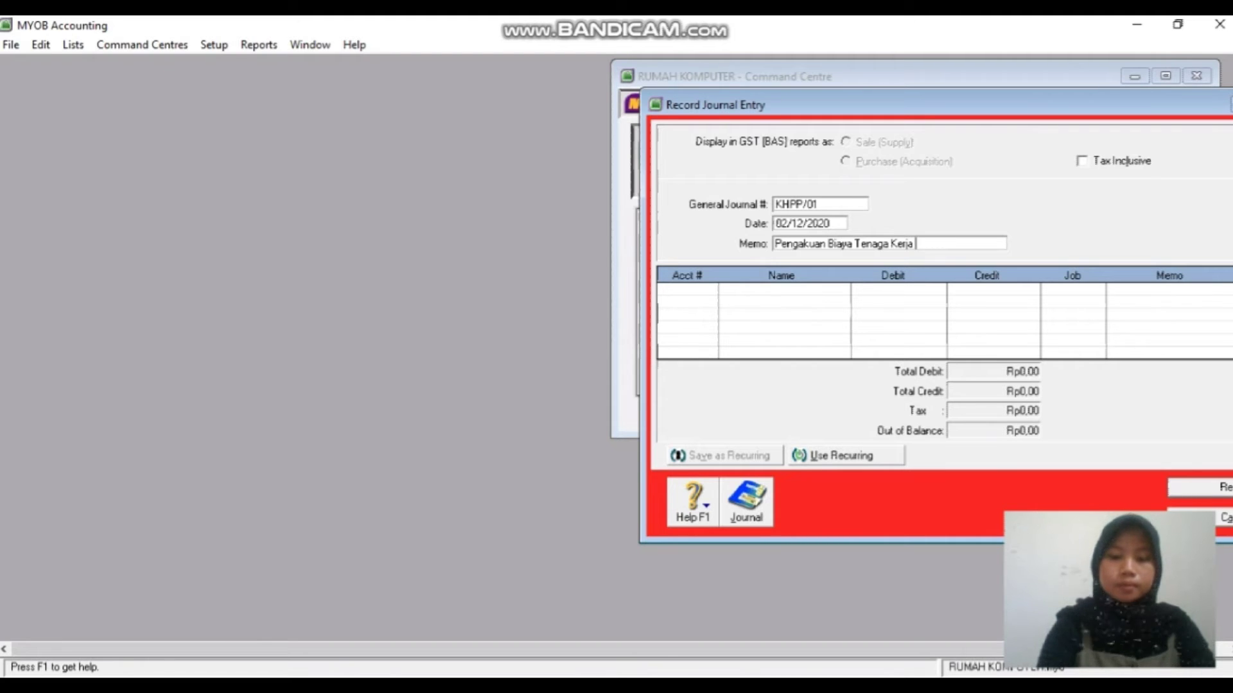
text(esa)
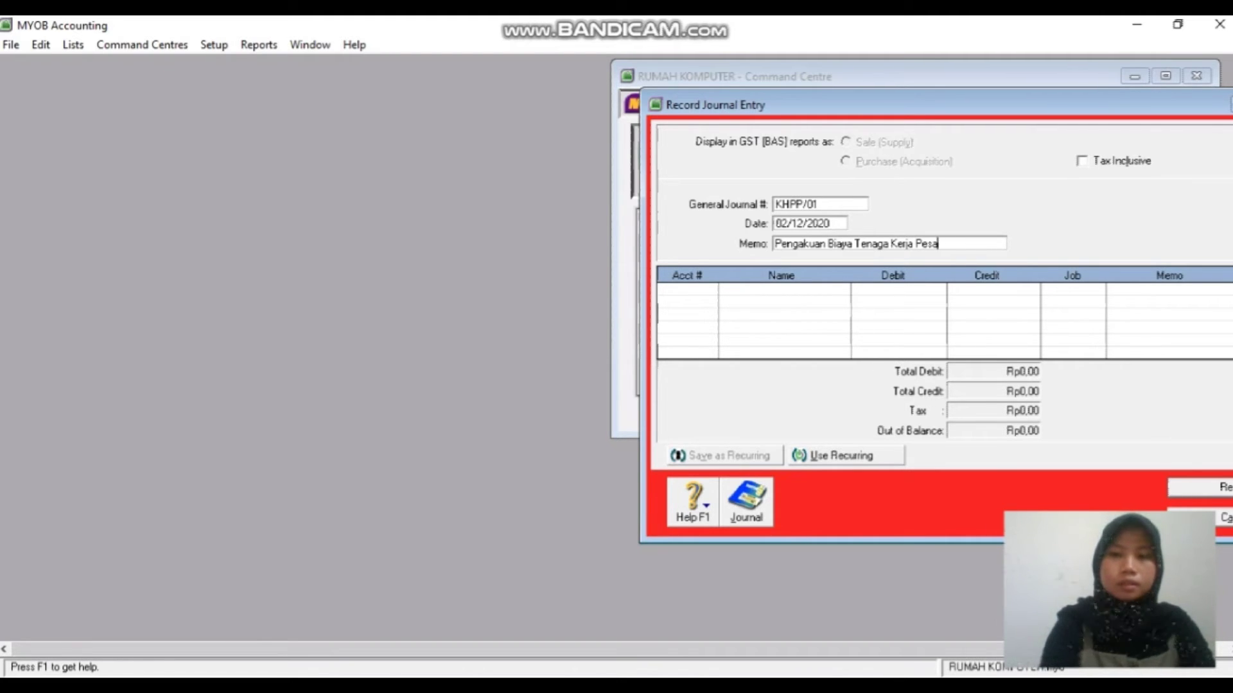
text(nan TN)
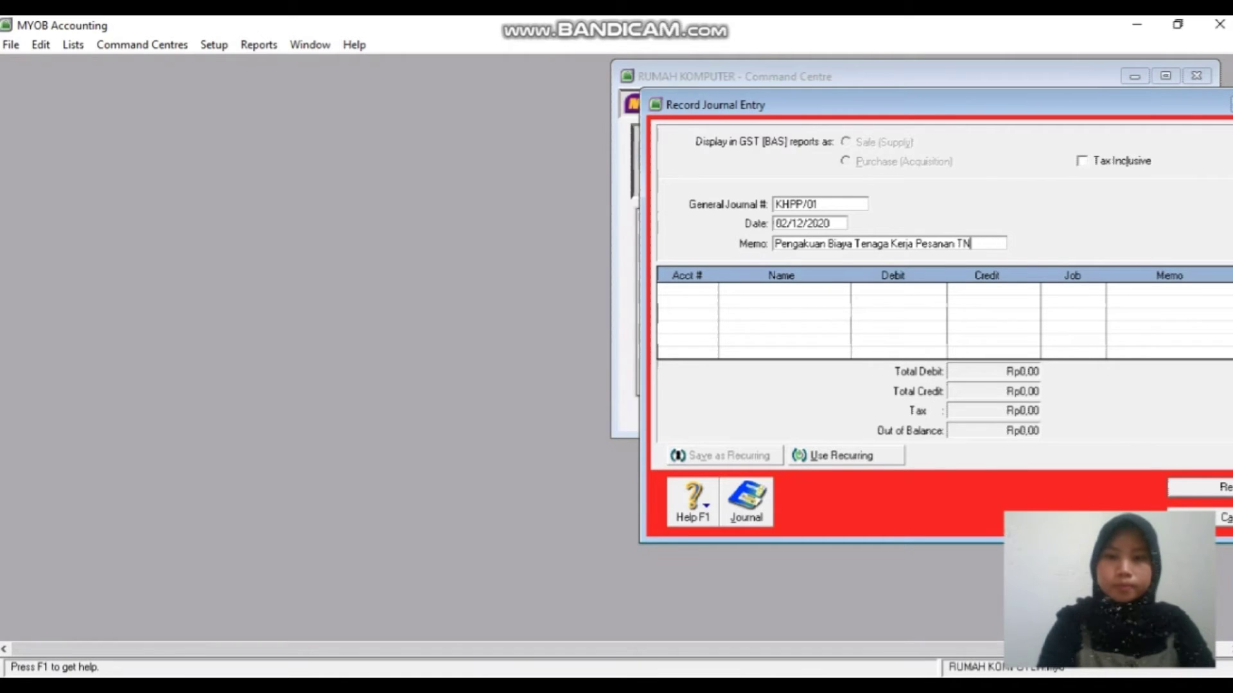
key(BackSpace)
text(n Her)
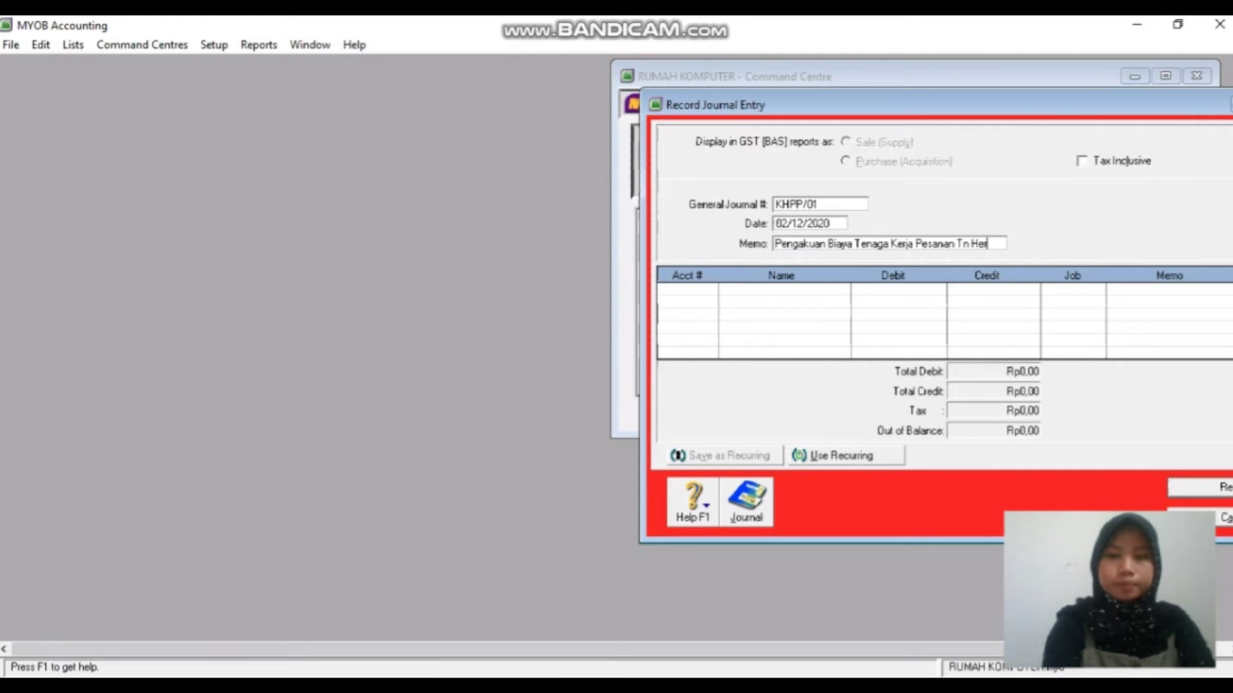
text(i)
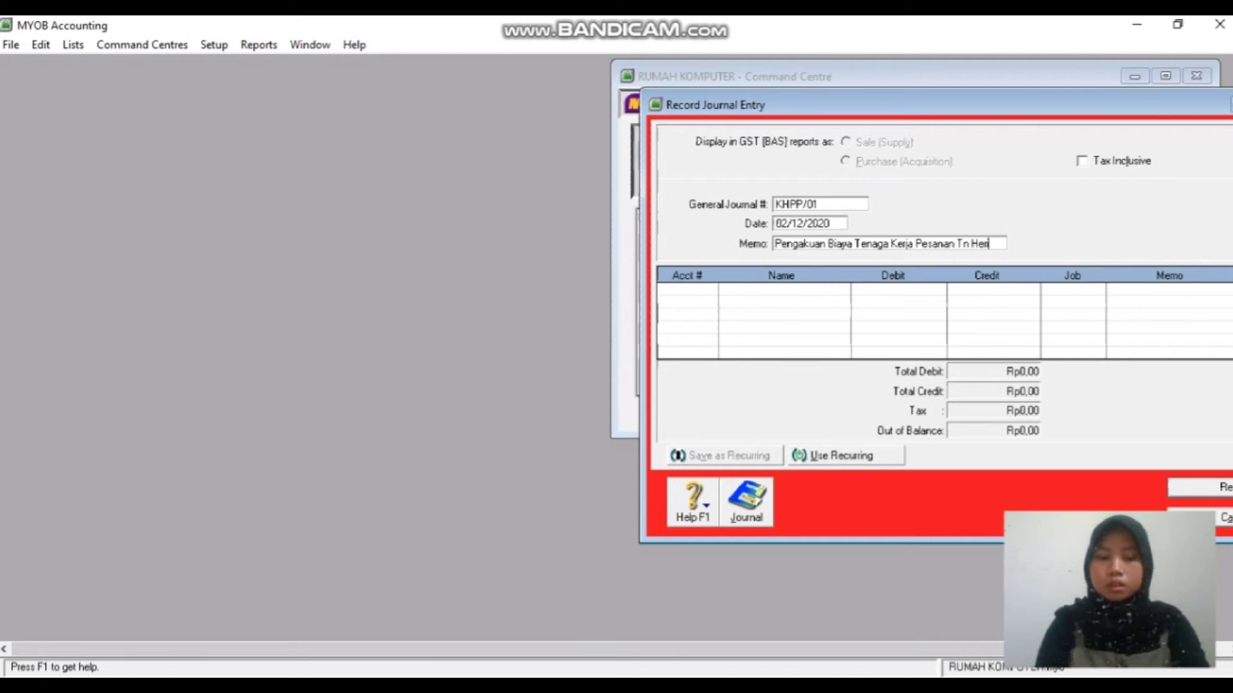
key(Tab)
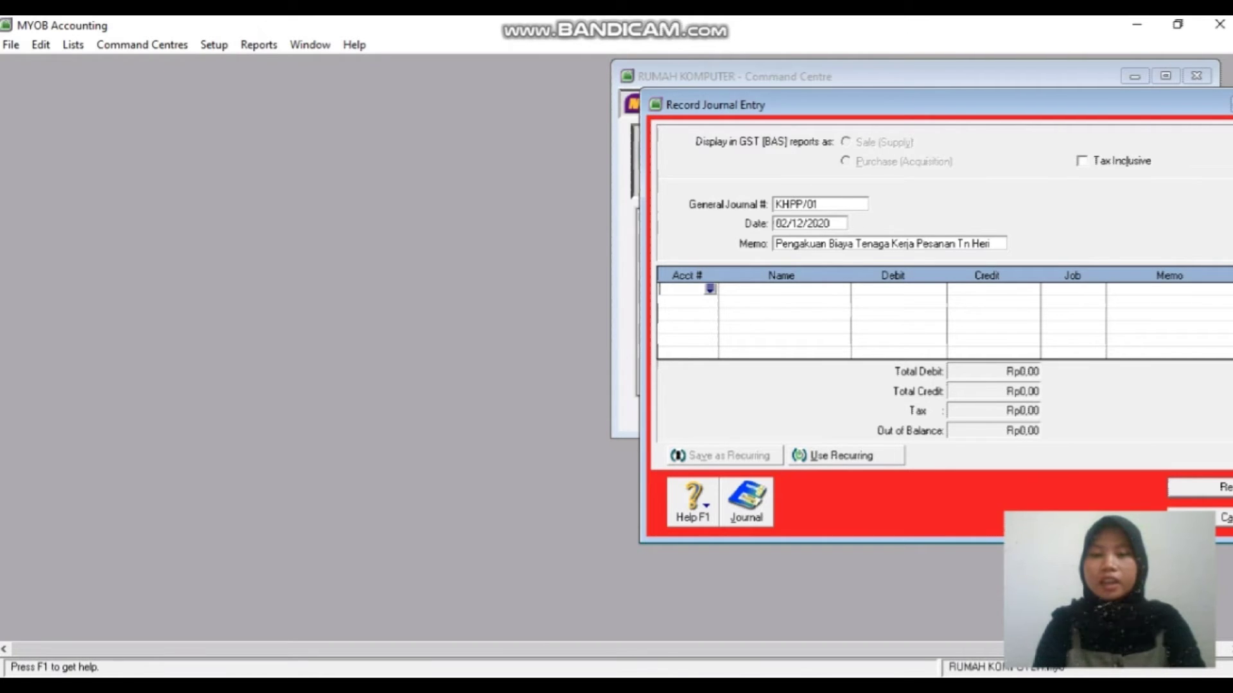
- Add a journal line debiting account 5-1300 Direct Labor Cost with Rp80.000
key(Tab)
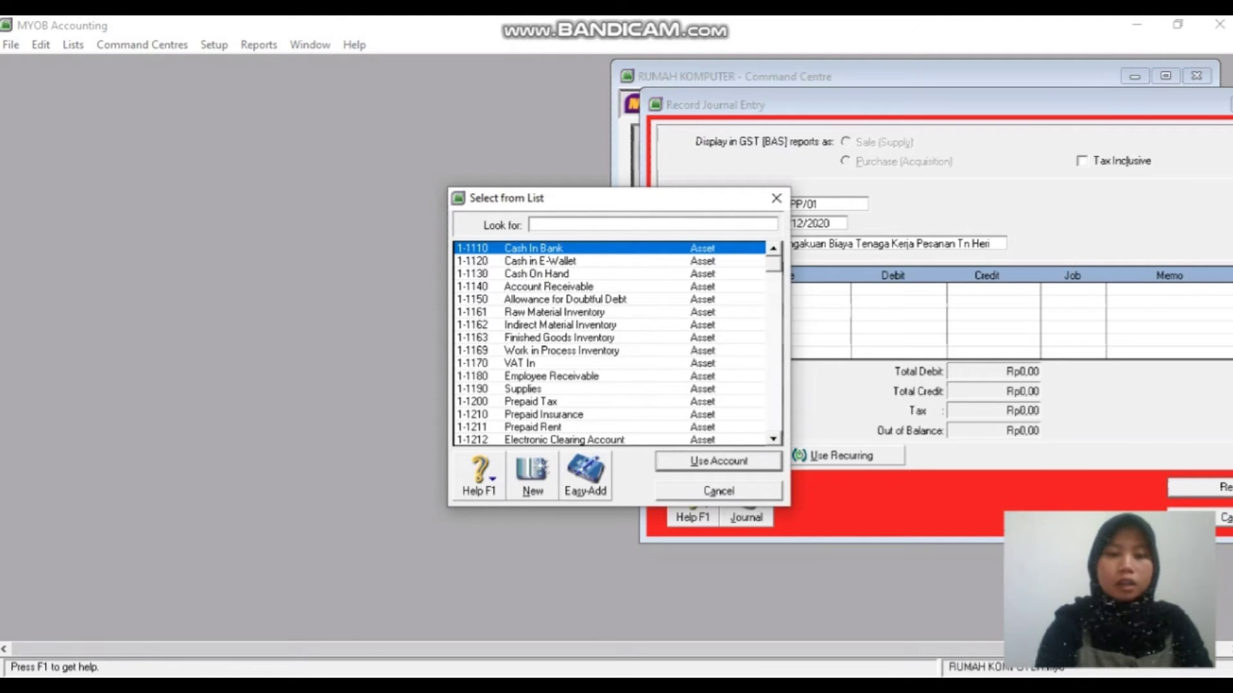
text(5)
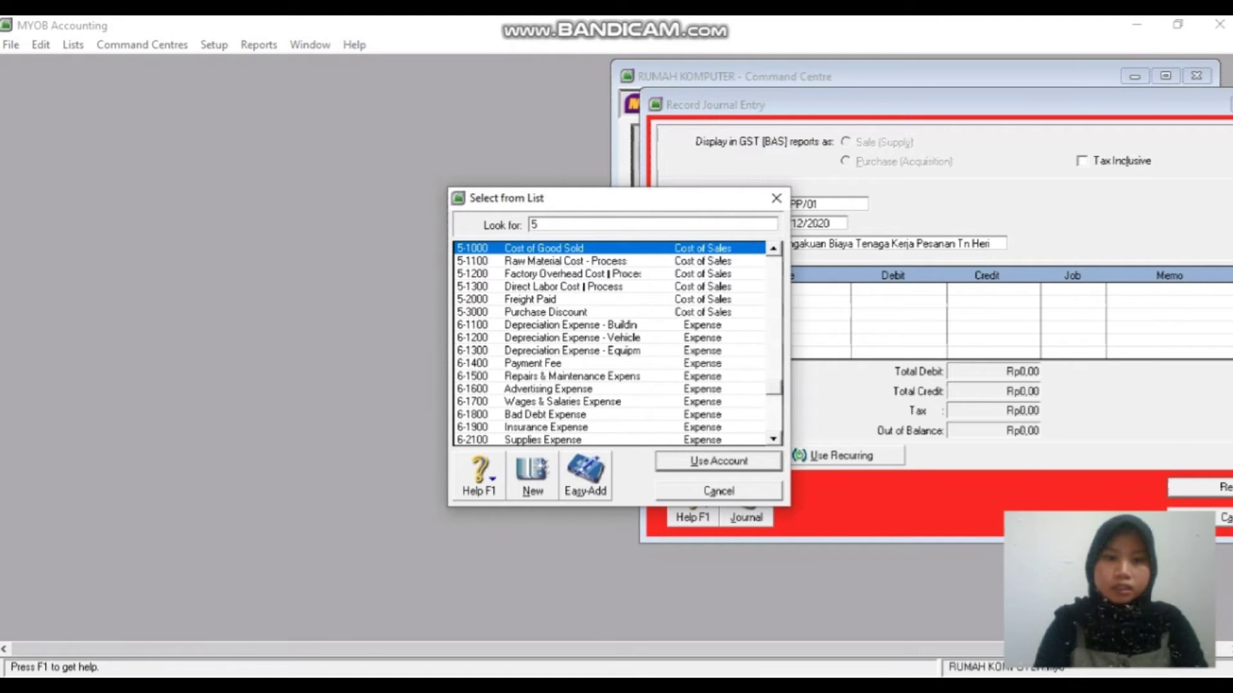
text(-1300)
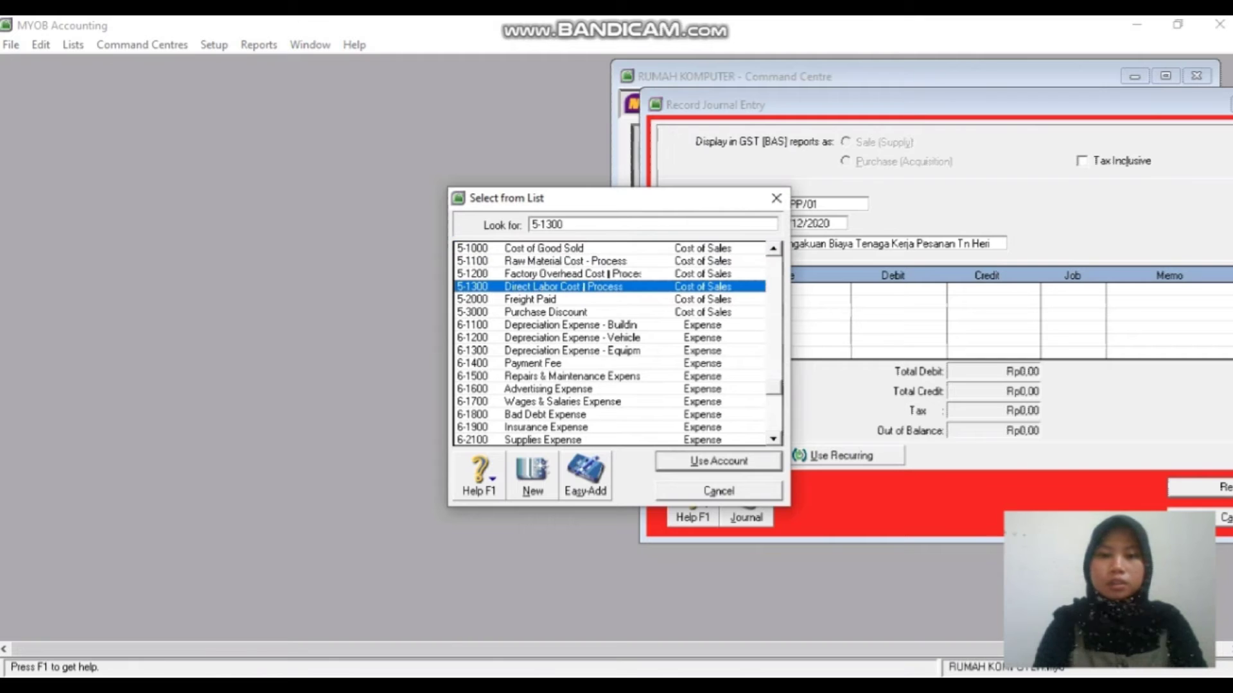
key(Return)
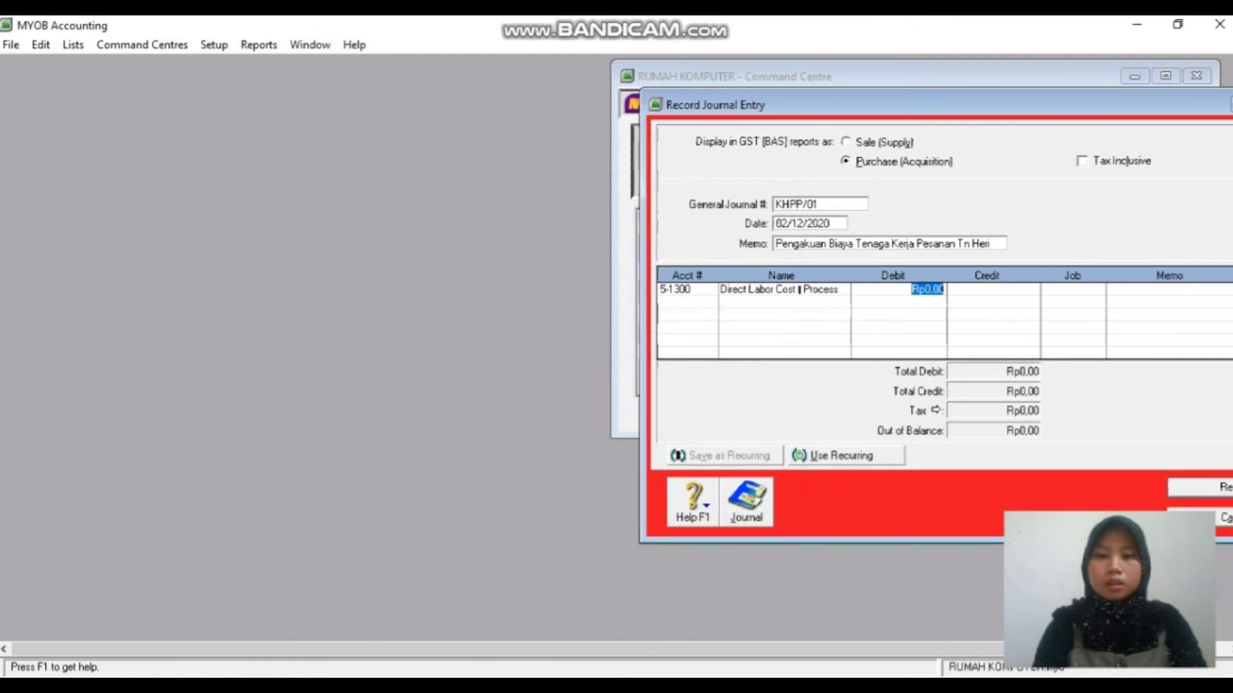
text(8)
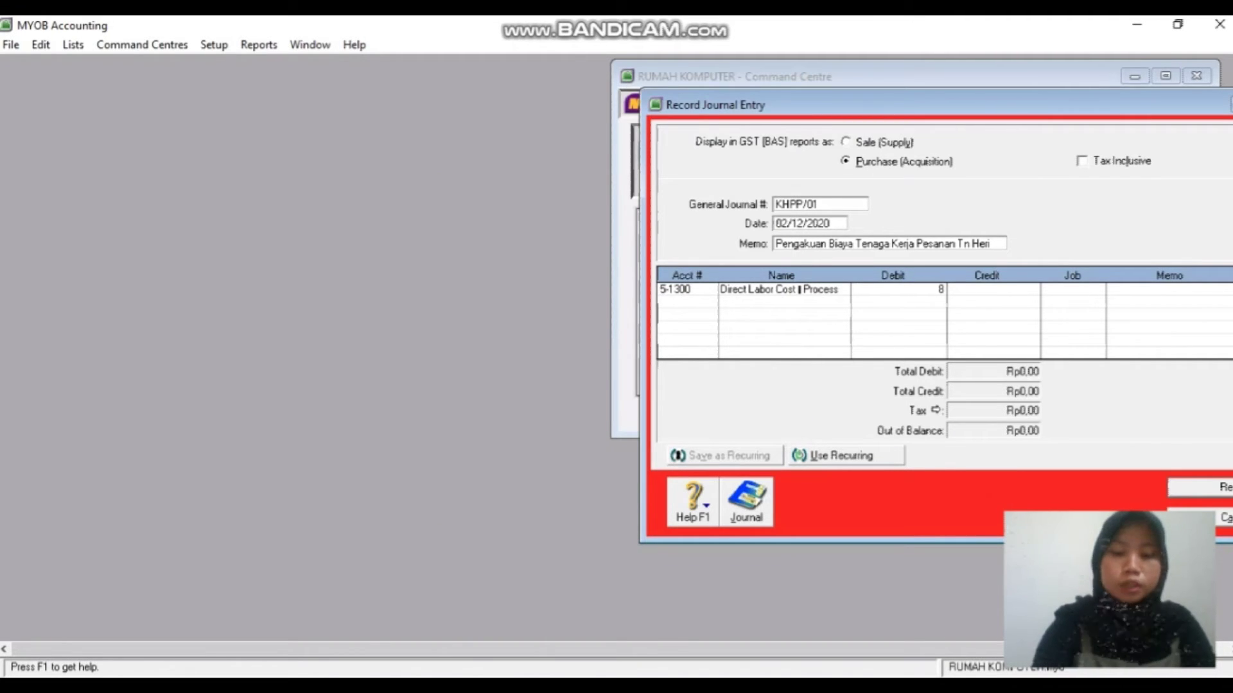
text(0000)
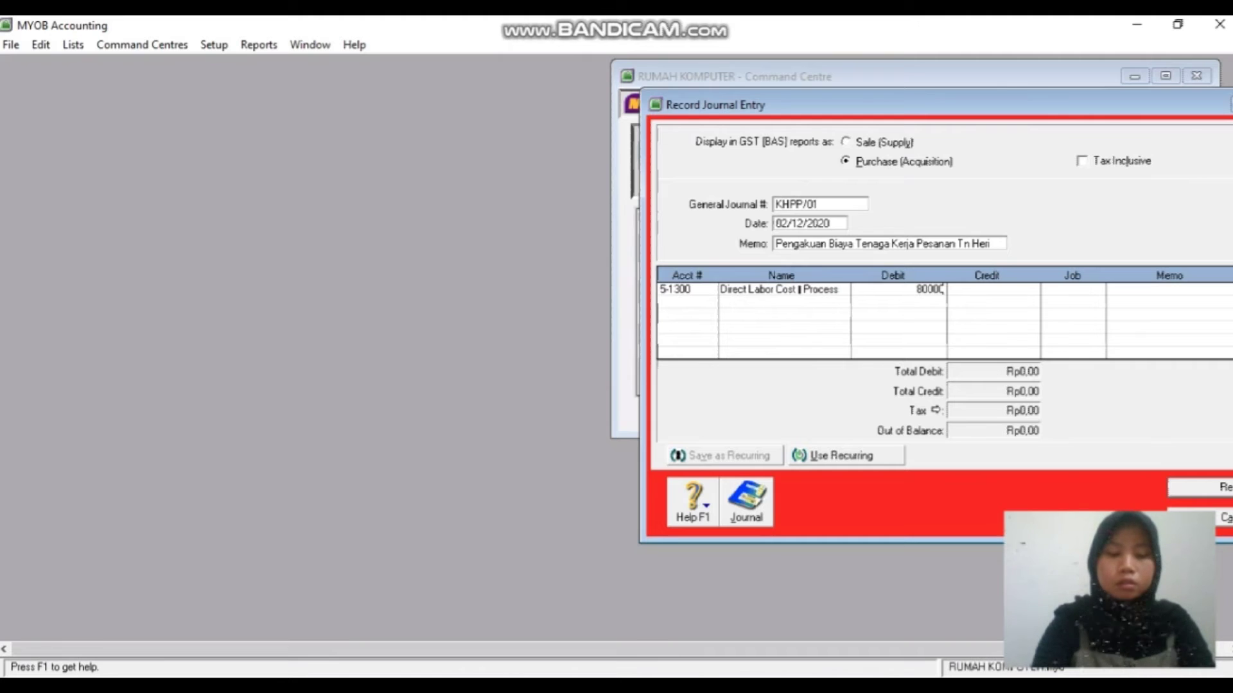
key(Tab)
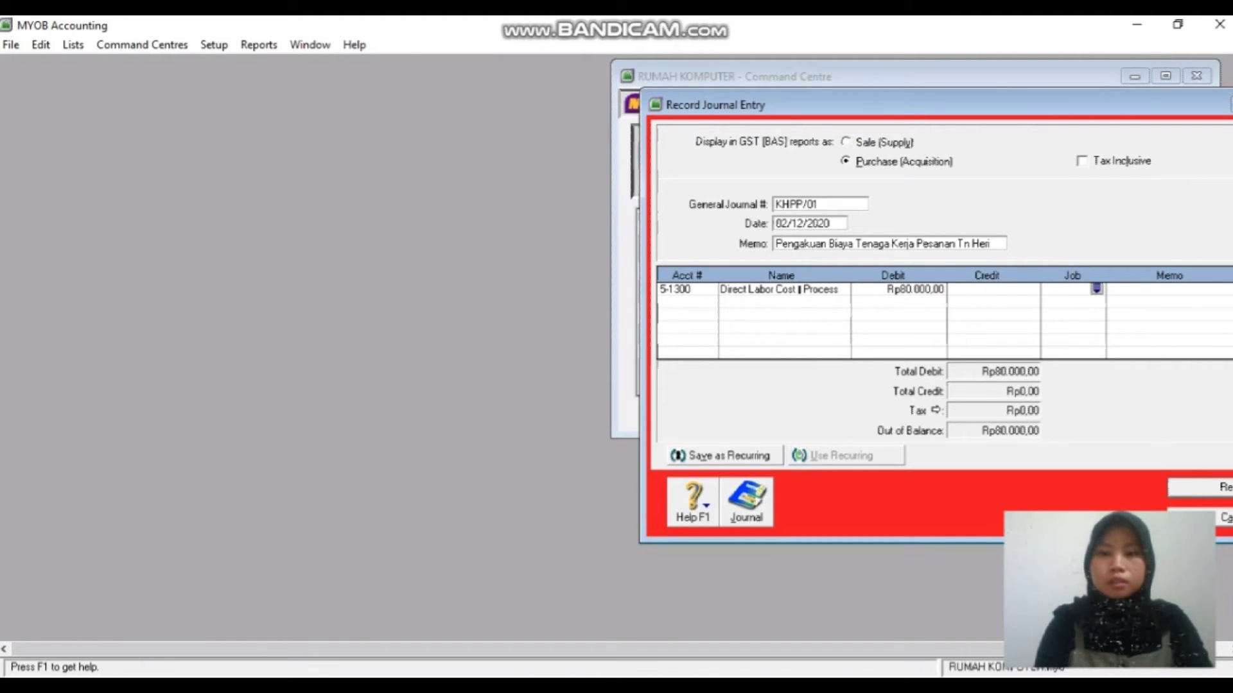
- Add a second journal line crediting account 2-1400 Expense Payable with Rp80.000
key(Tab)
key(Tab)
key(Tab)
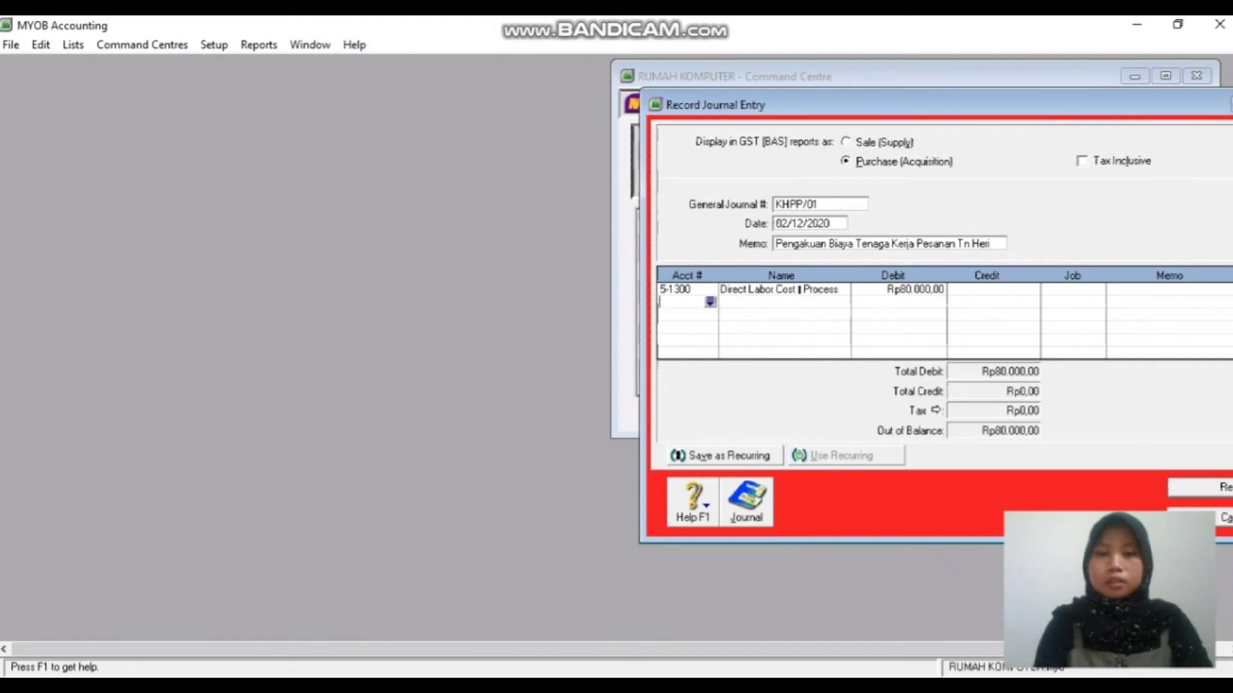
key(Tab)
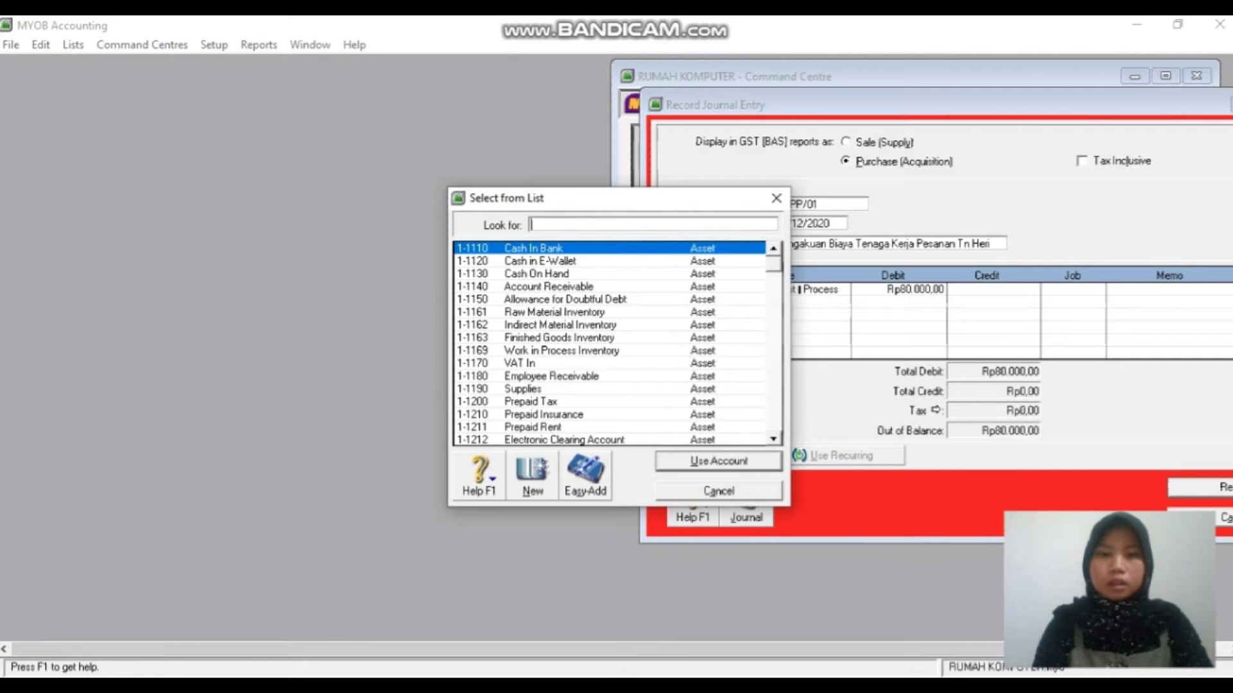
text(2)
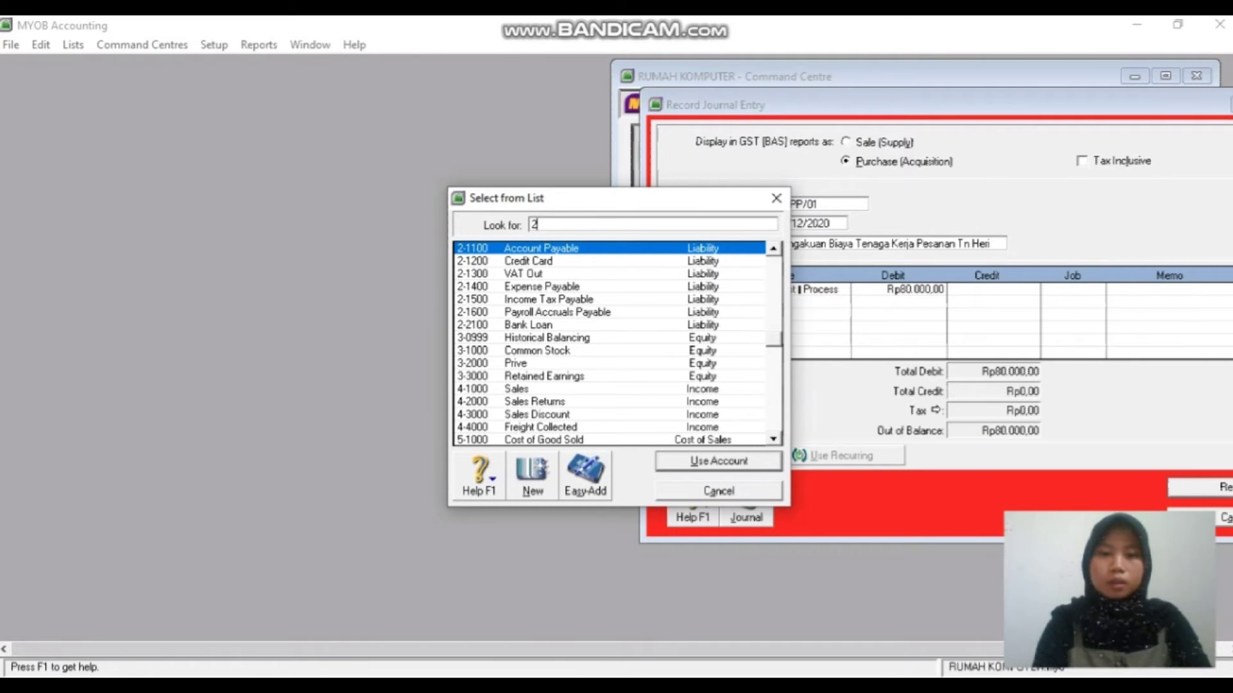
text(-1400)
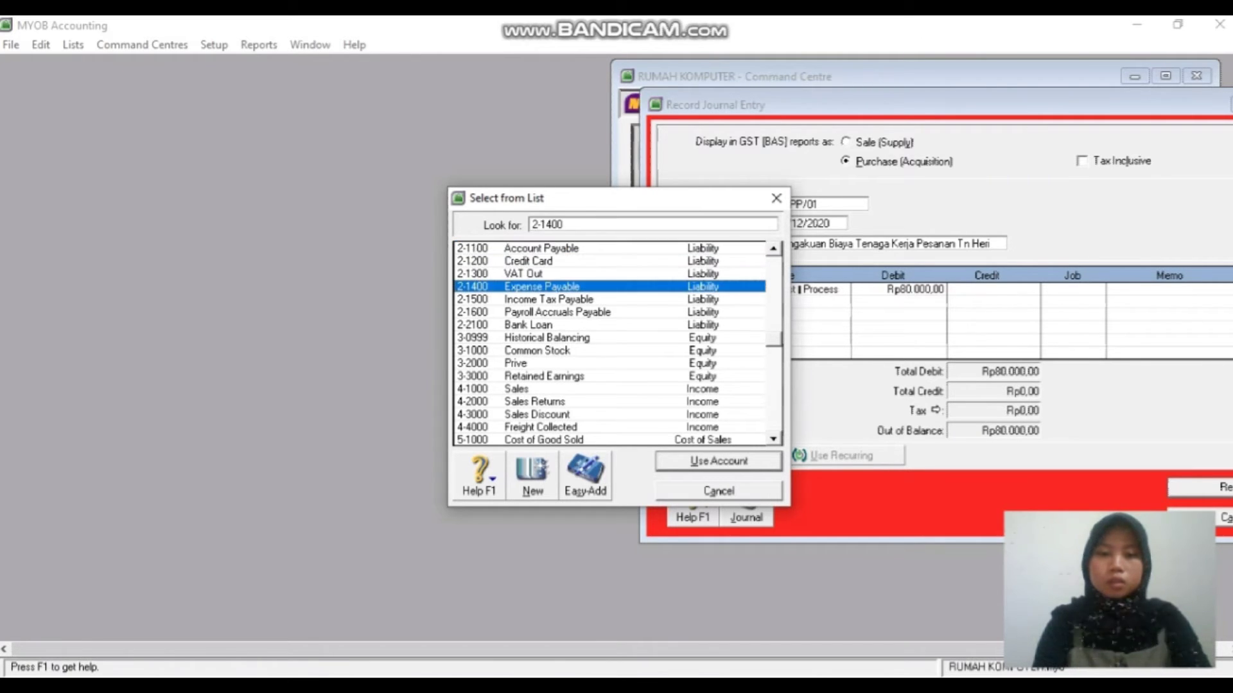
key(Return)
key(Tab)
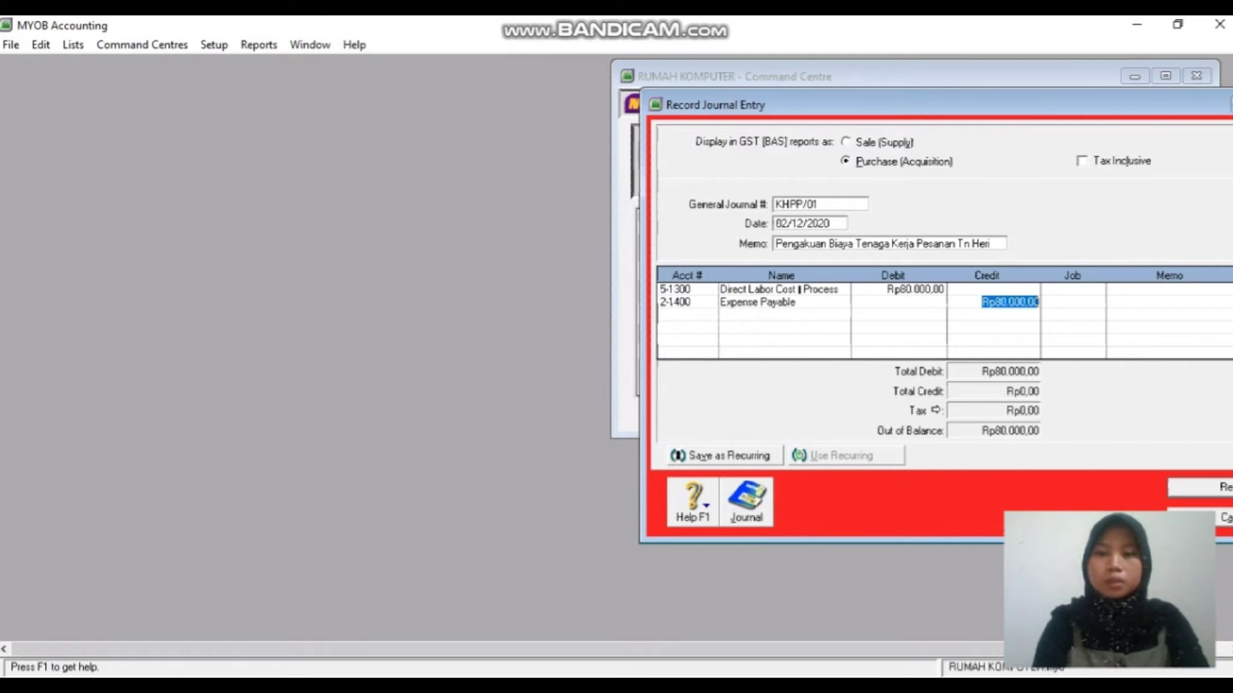
key(Tab)
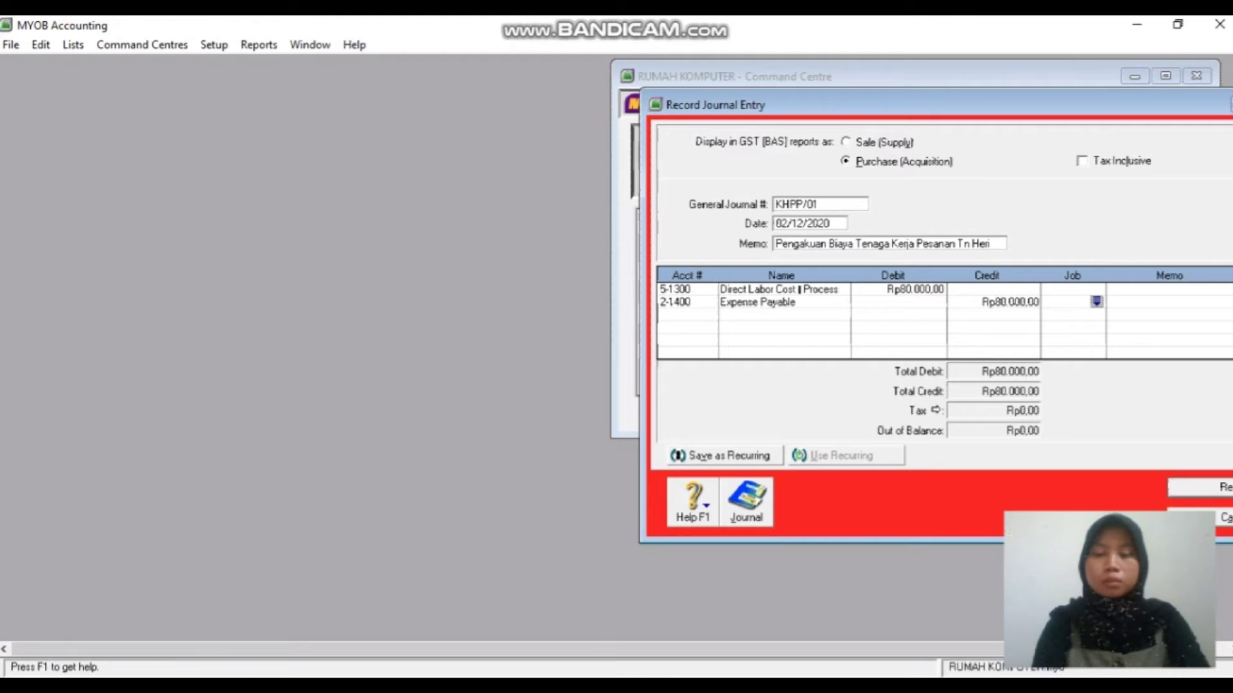
key(Tab)
key(Tab)
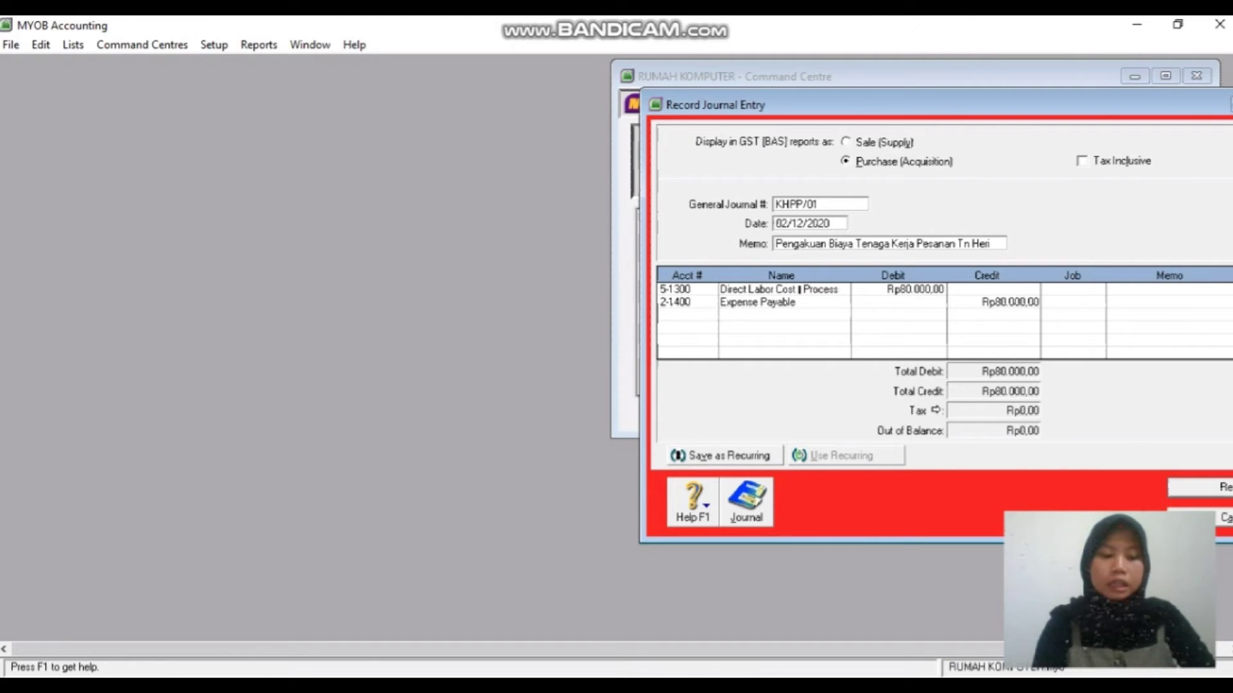
- Review the transaction recap of journal entry KHPP/01 and record the entry
key(ctrl+r)
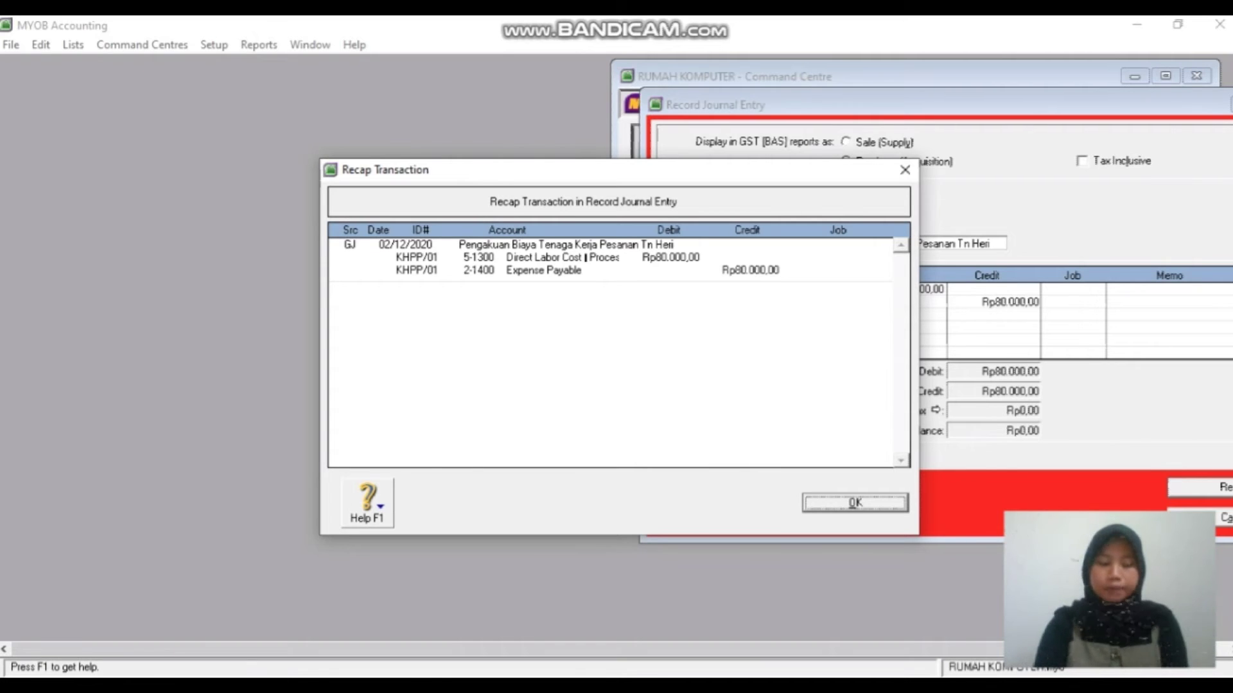
key(Return)
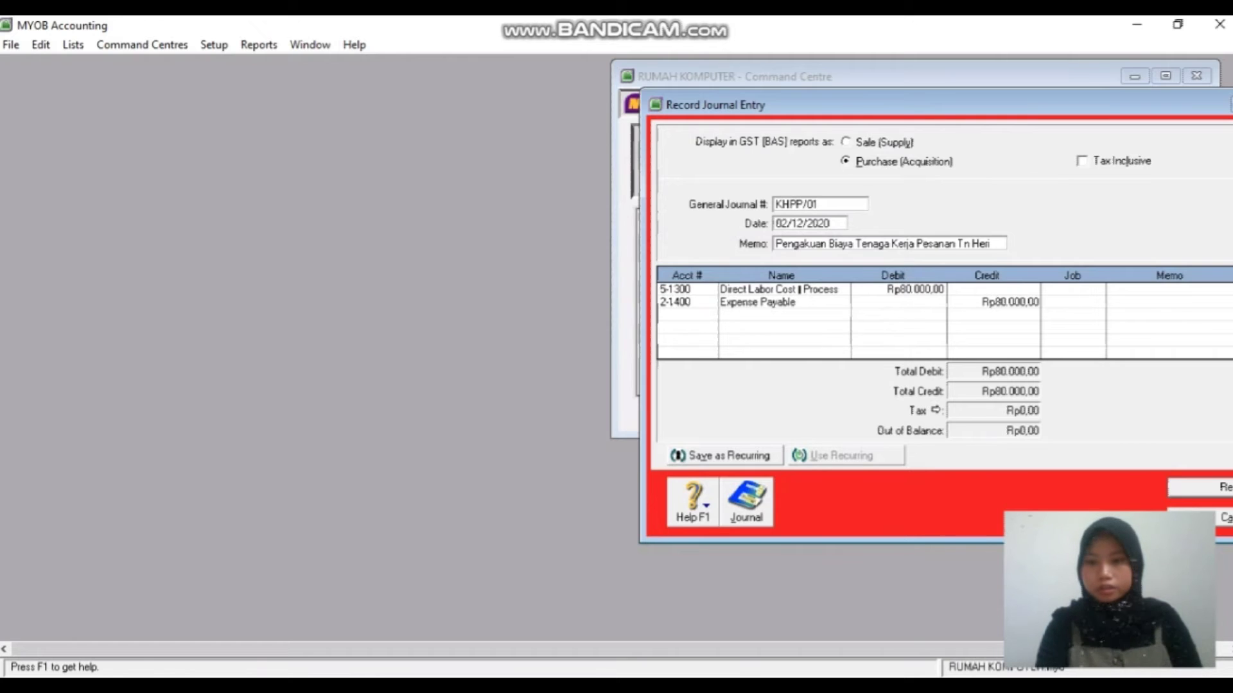
key(Return)
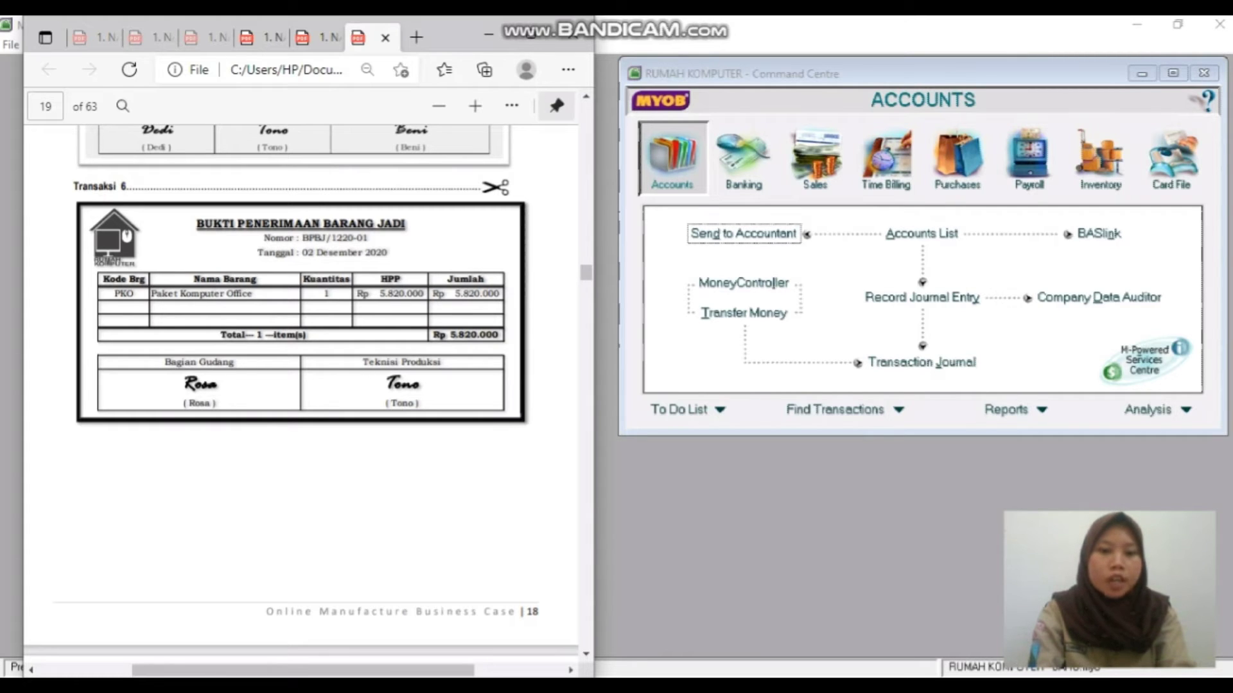
- Read the Transaksi 6 documents in the case PDF, from the finished goods receipt through the cash voucher, sales invoice, tax invoice and shipping label
scroll(301, 385, down, 5)
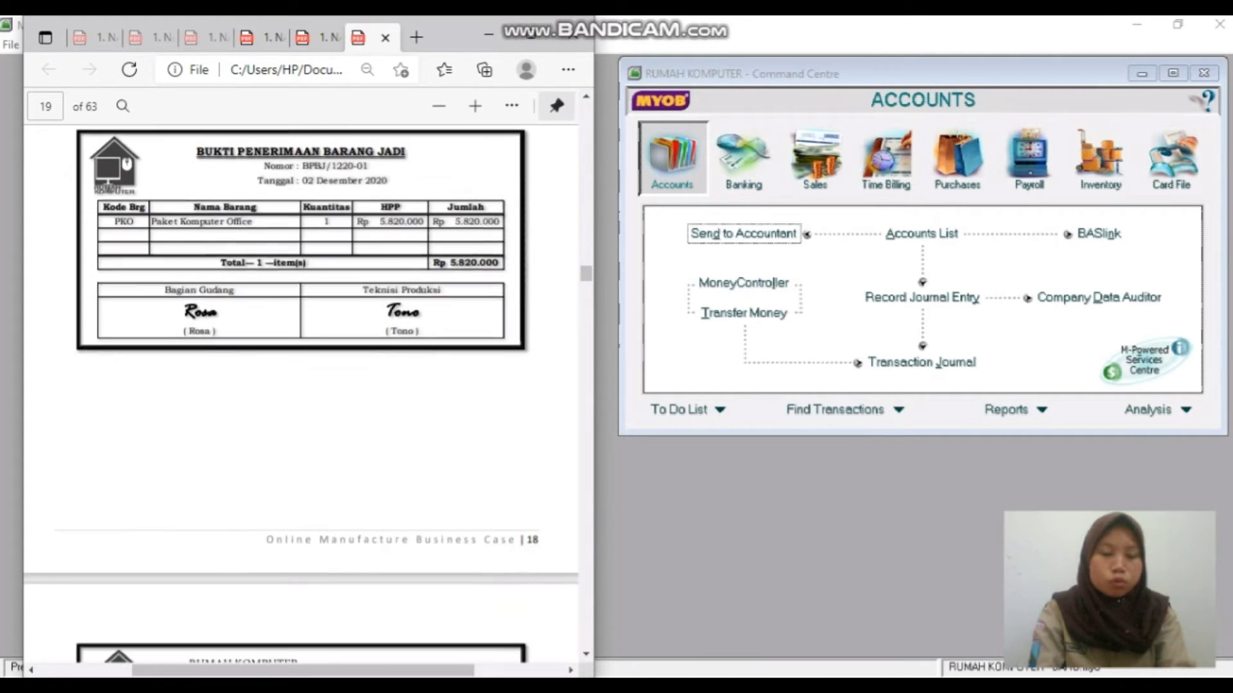
scroll(302, 385, down, 1)
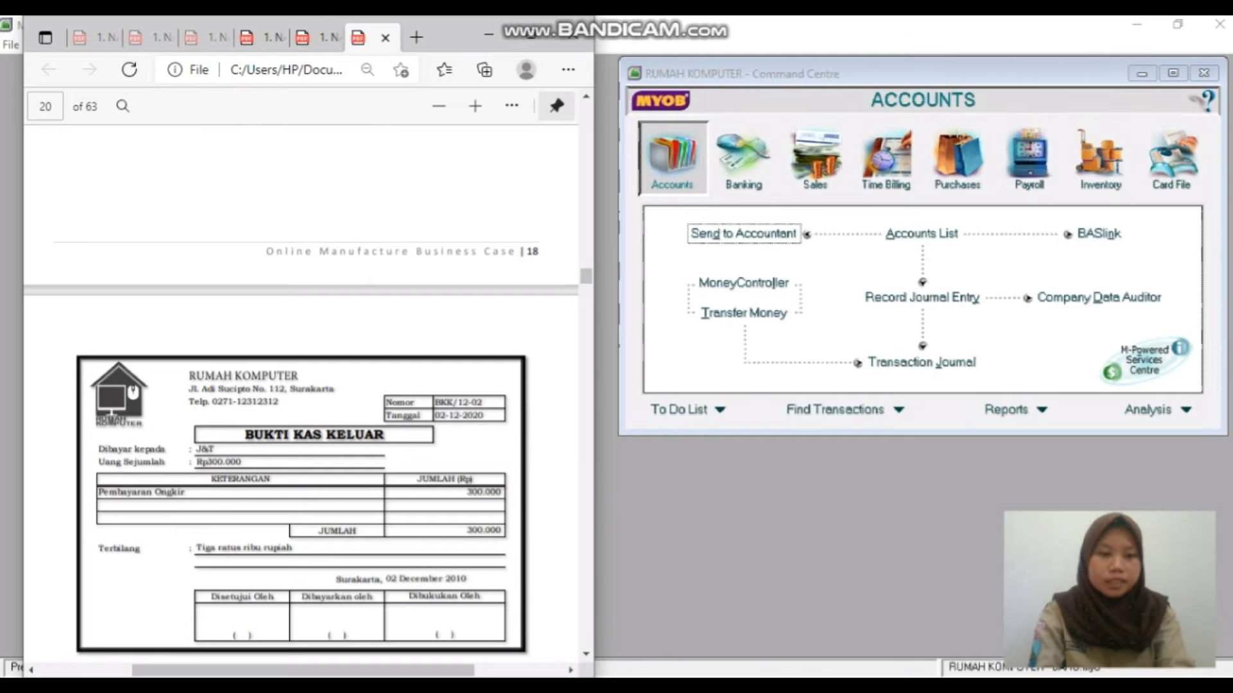
scroll(301, 385, down, 3)
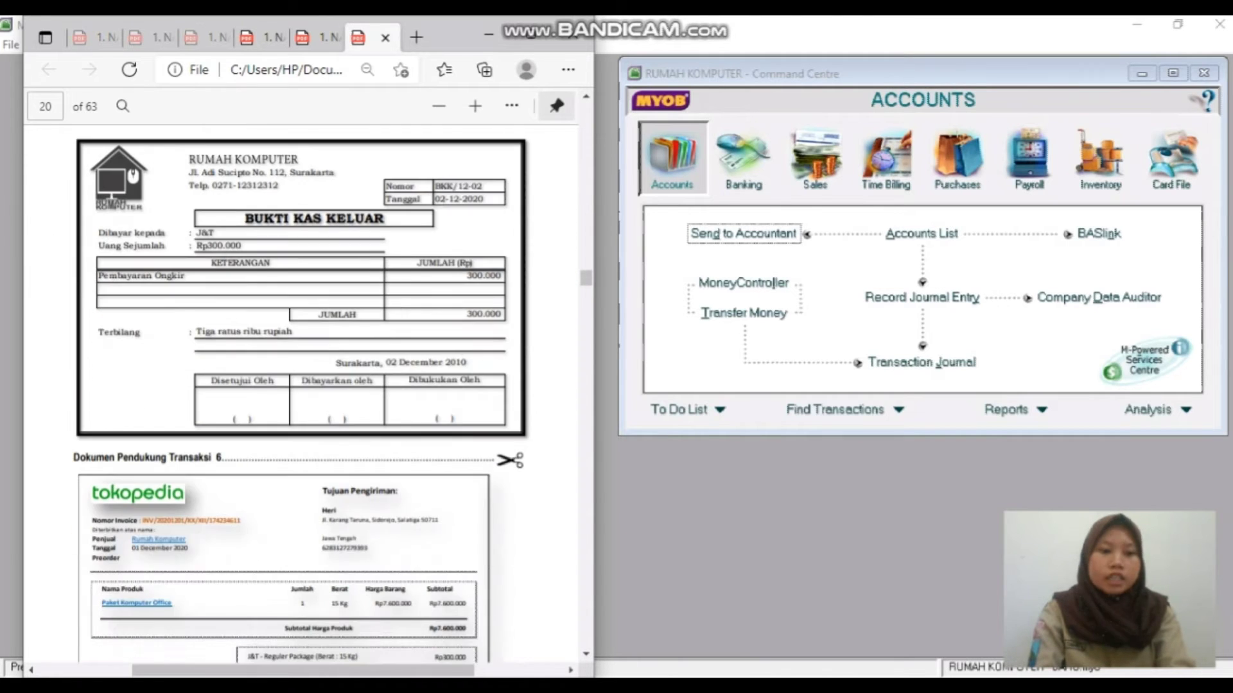
scroll(109, 156, down, 2)
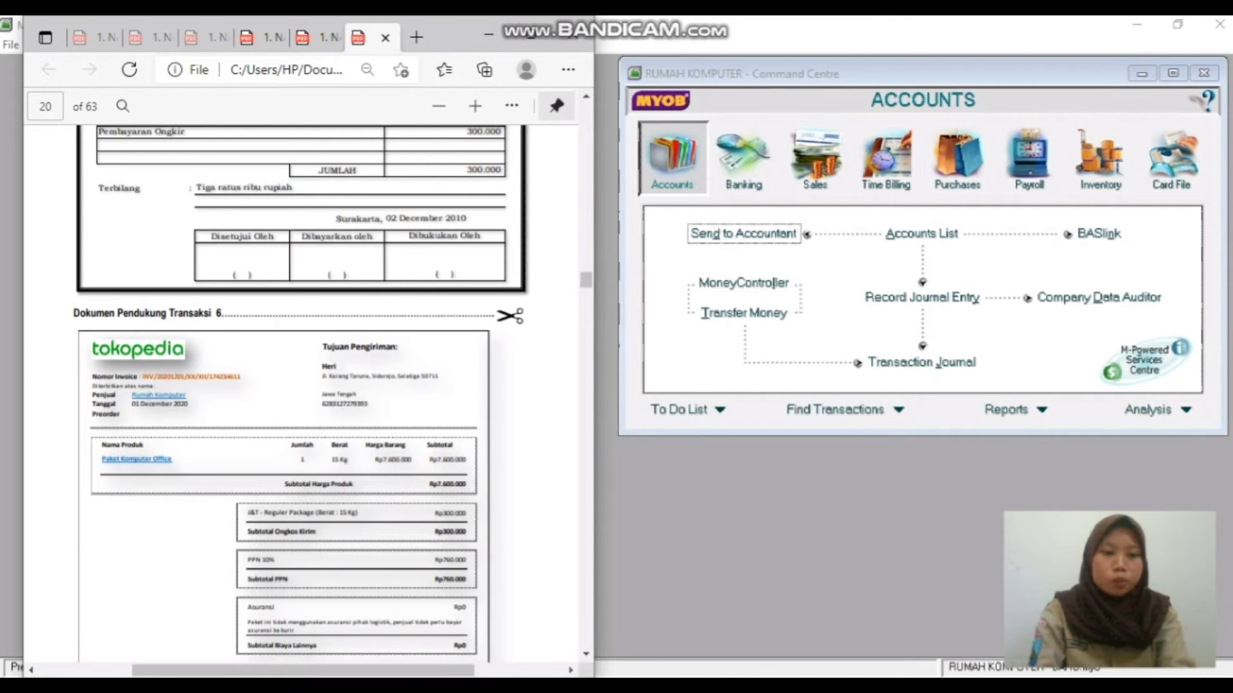
scroll(302, 376, down, 5)
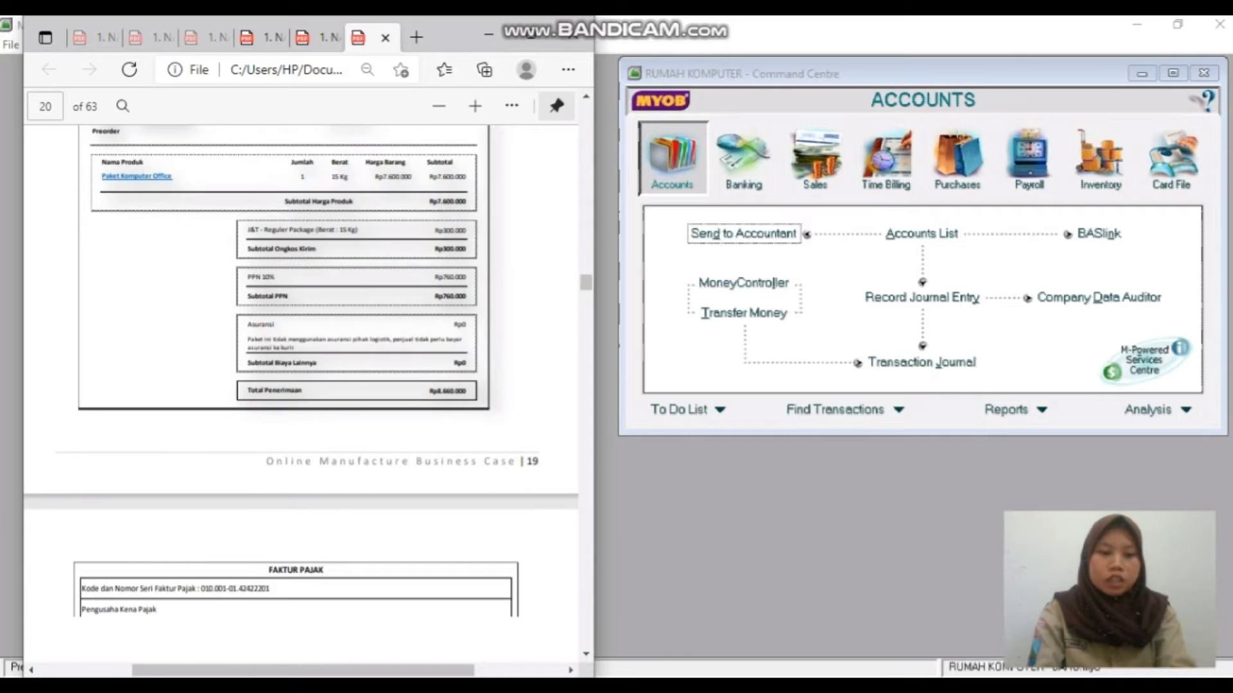
scroll(301, 375, down, 5)
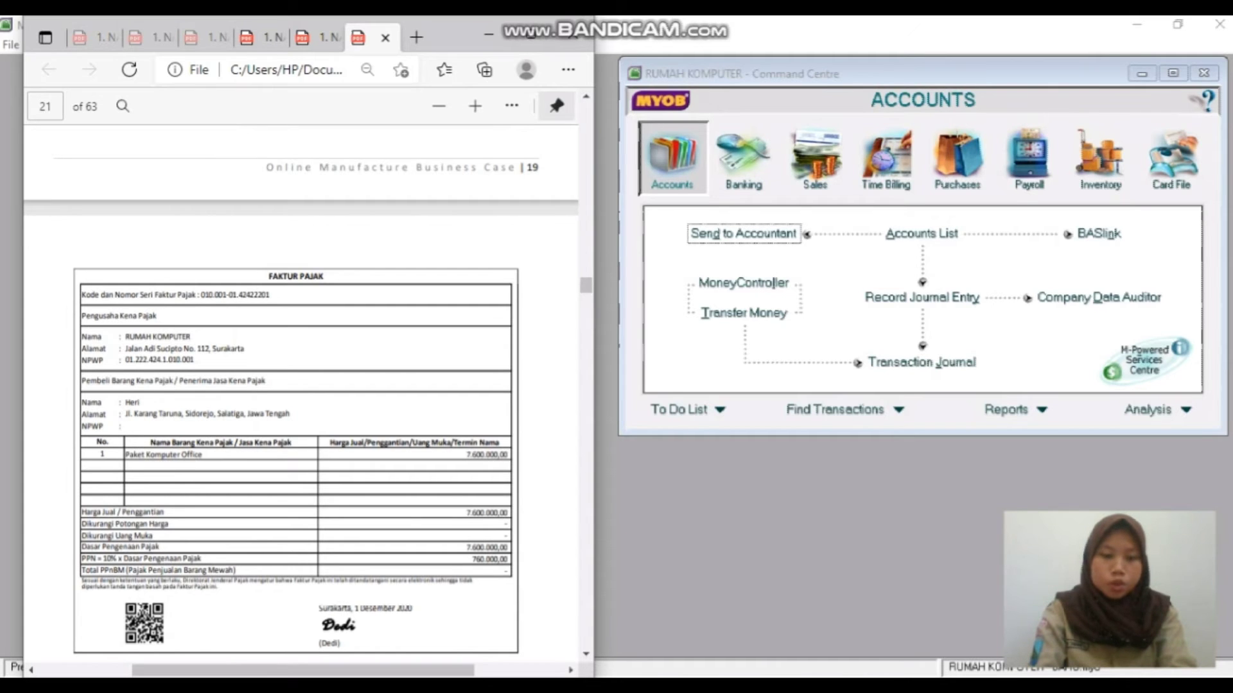
scroll(302, 395, down, 3)
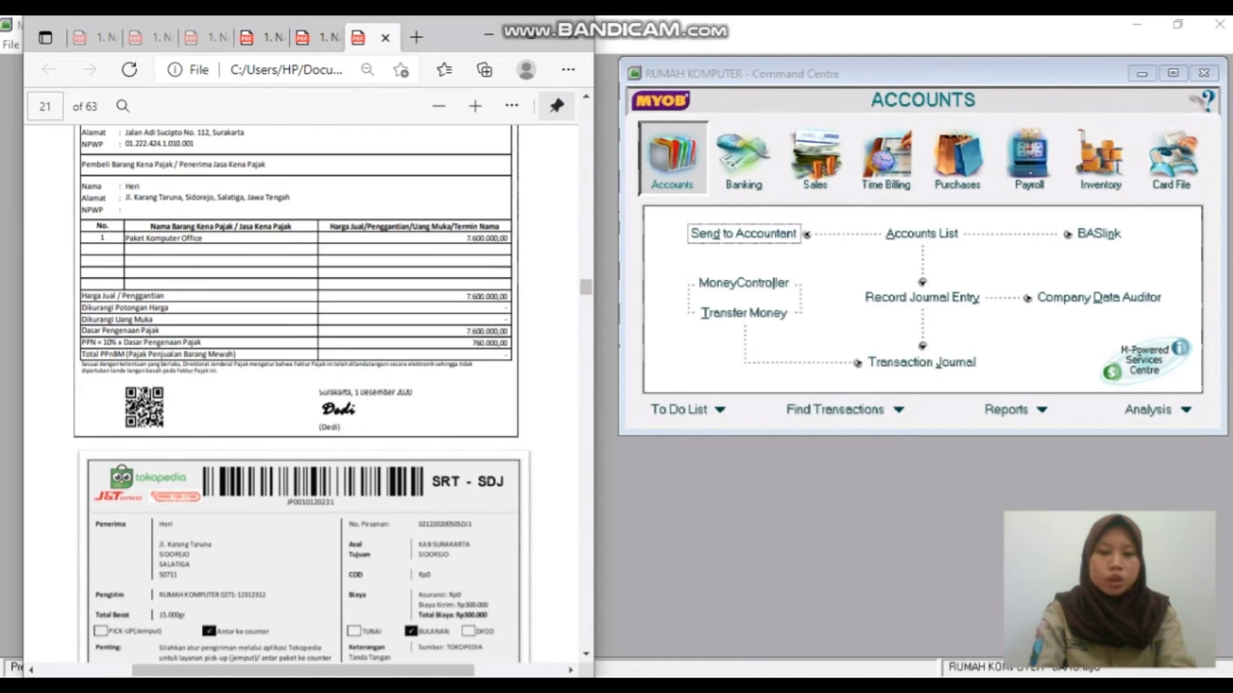
scroll(302, 395, down, 1)
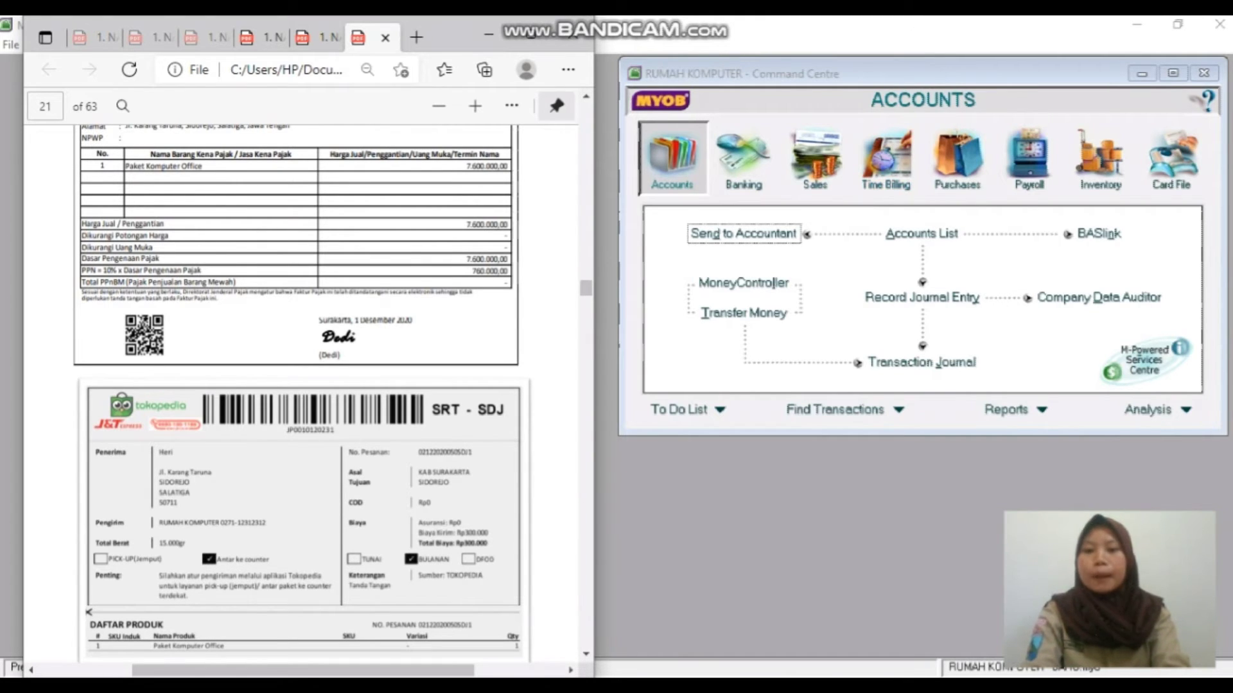
- Return to MYOB Accounting and start an inventory adjustment with the inventory journal number BPBJ/01
click(1100, 161)
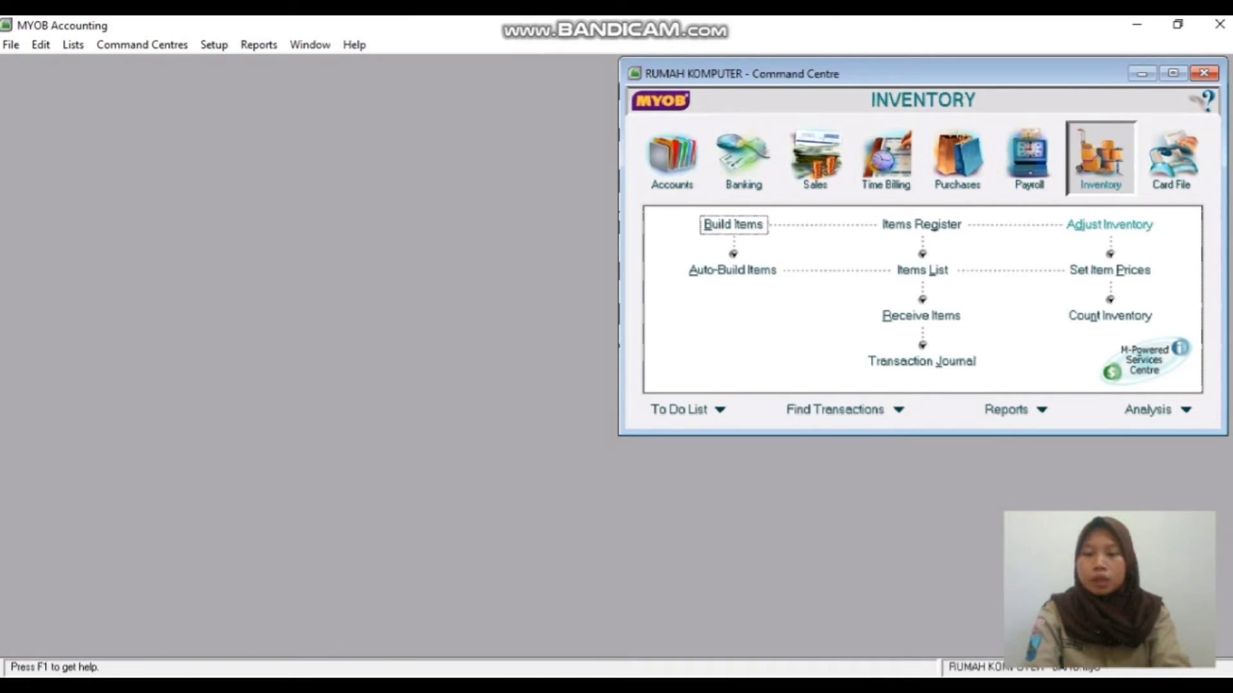
click(1110, 224)
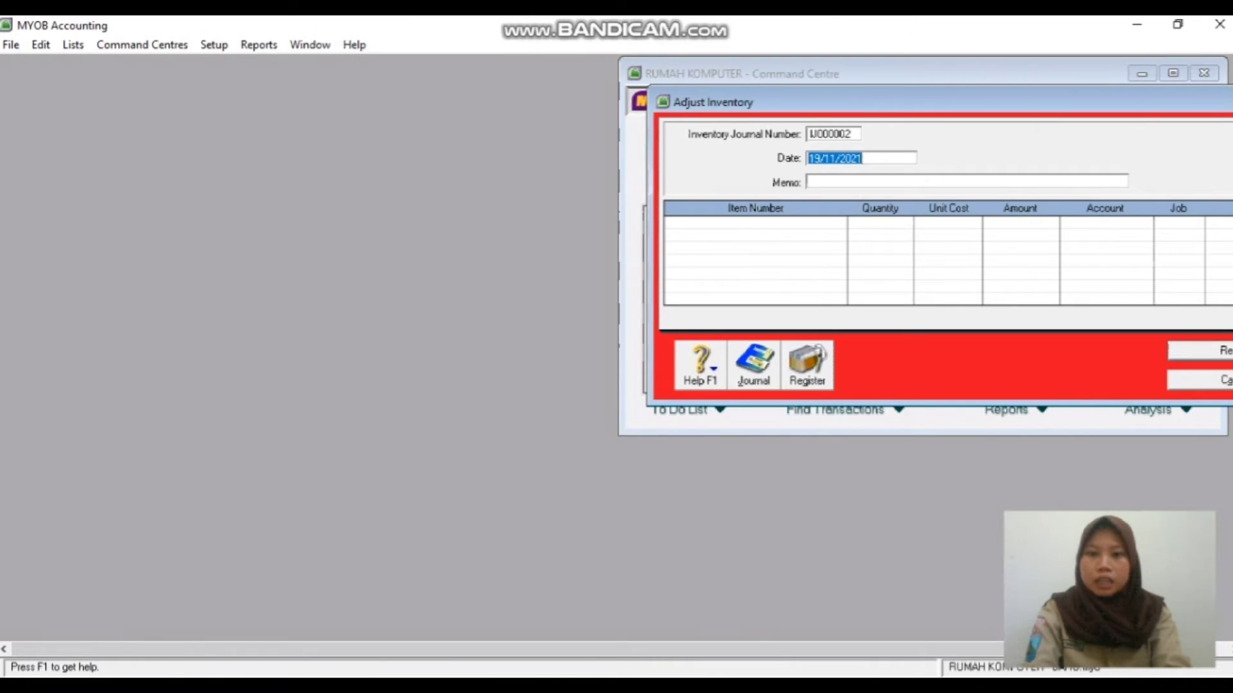
double_click(830, 134)
key(BackSpace)
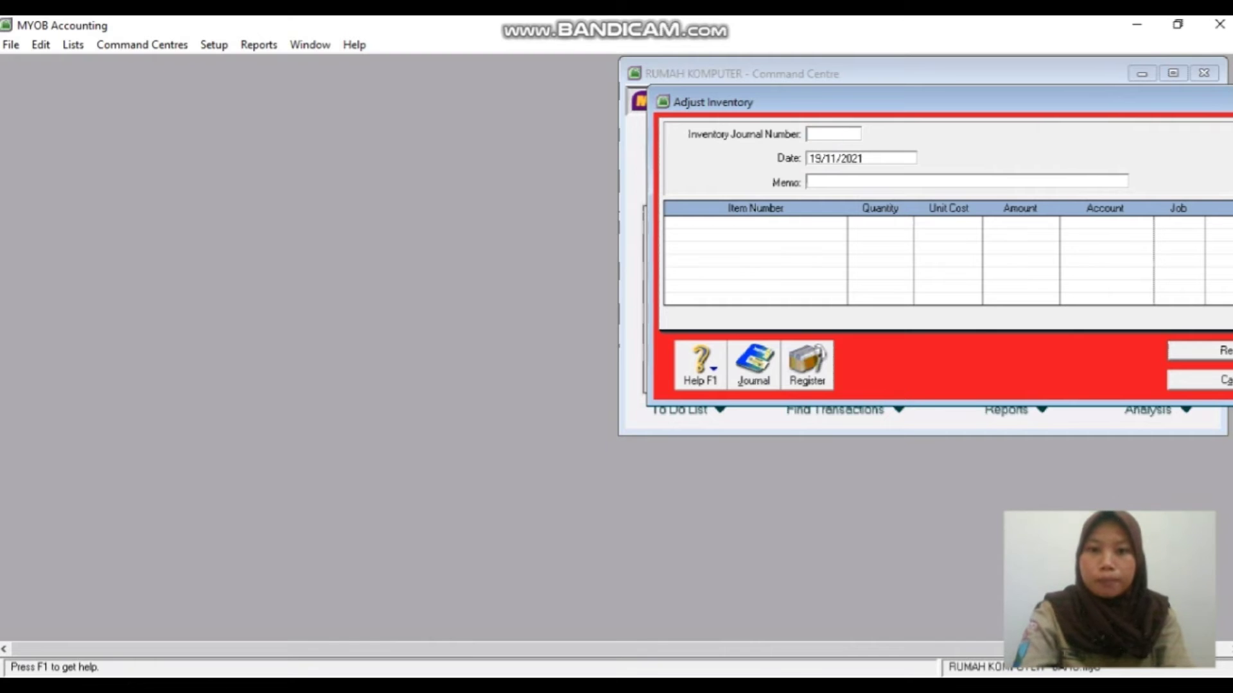
text(B)
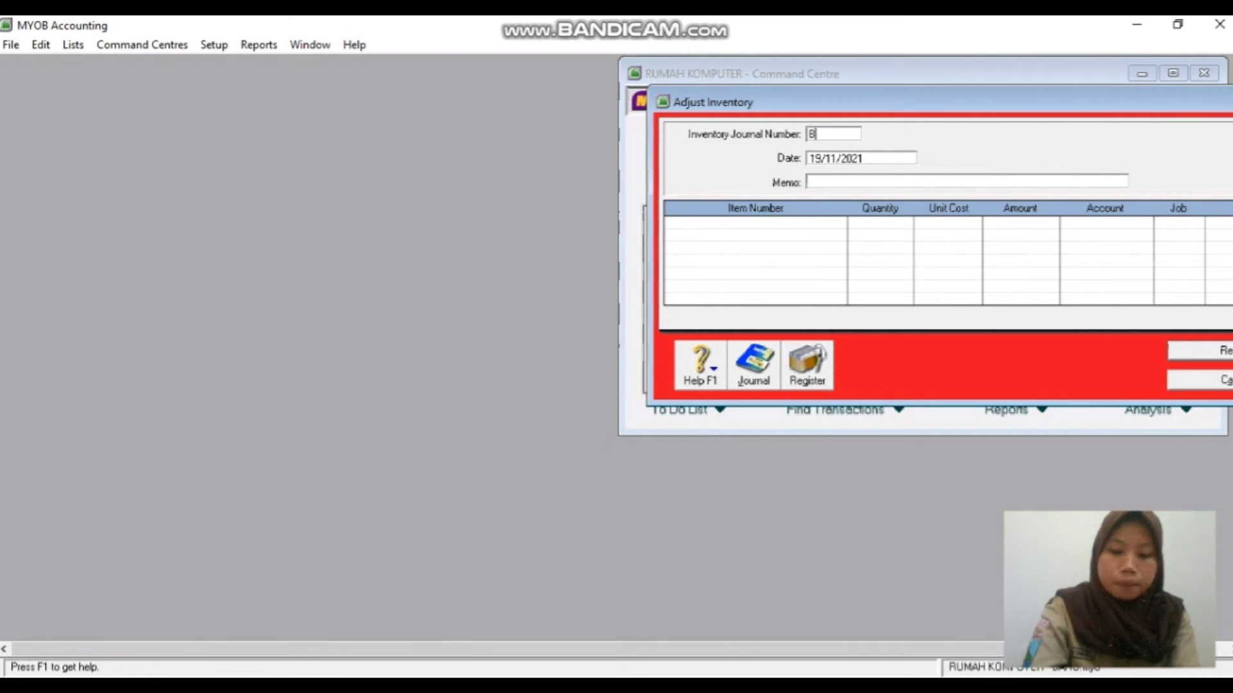
text(PBJ/)
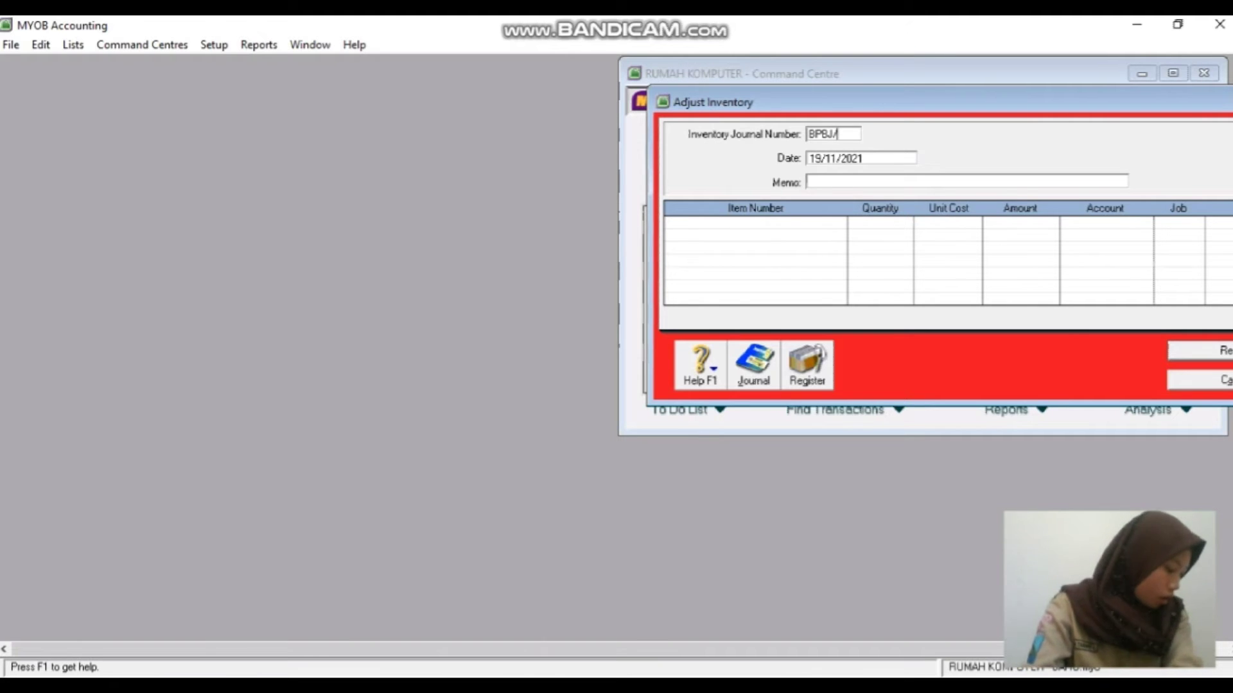
text(01)
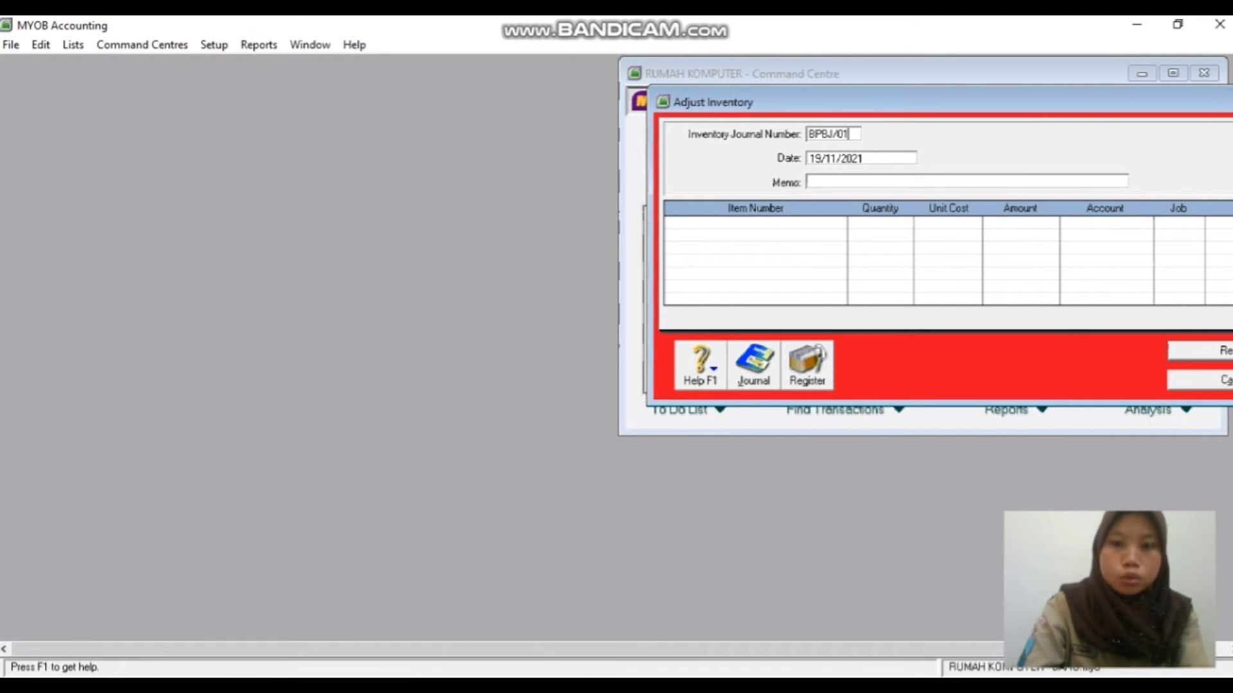
- Set the inventory adjustment's date to 02/12/2020
key(Tab)
key(BackSpace)
text(1)
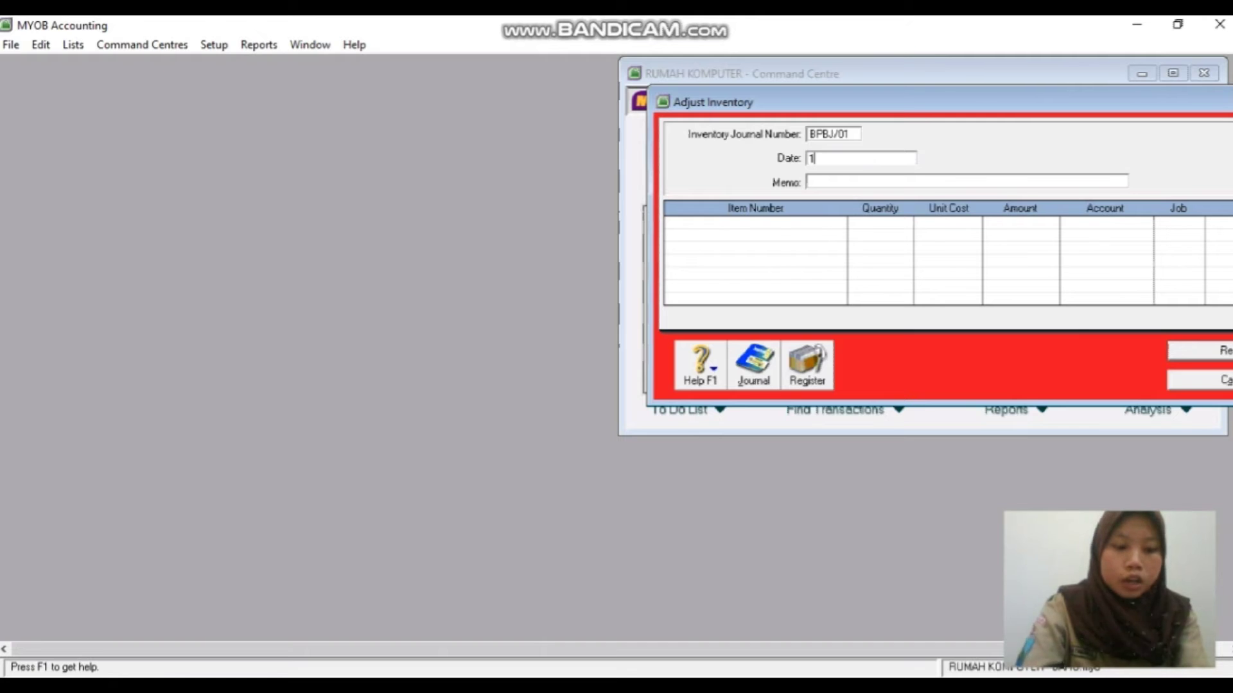
key(BackSpace)
text(02)
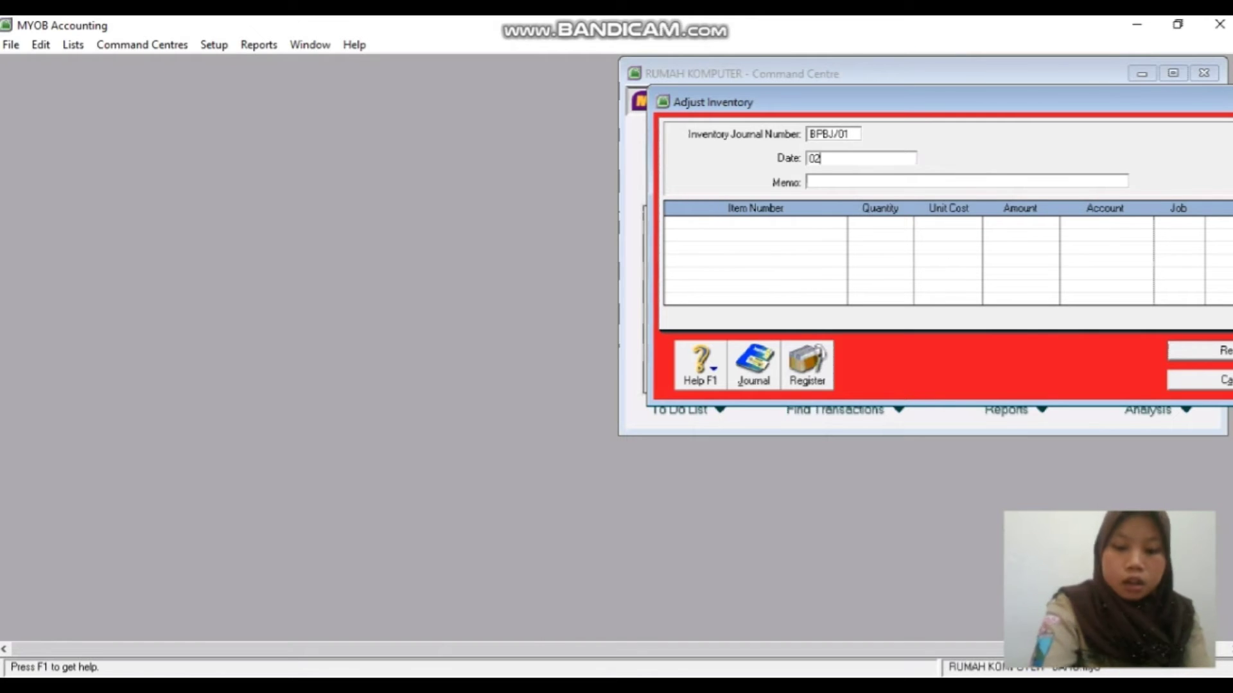
text(/12/320)
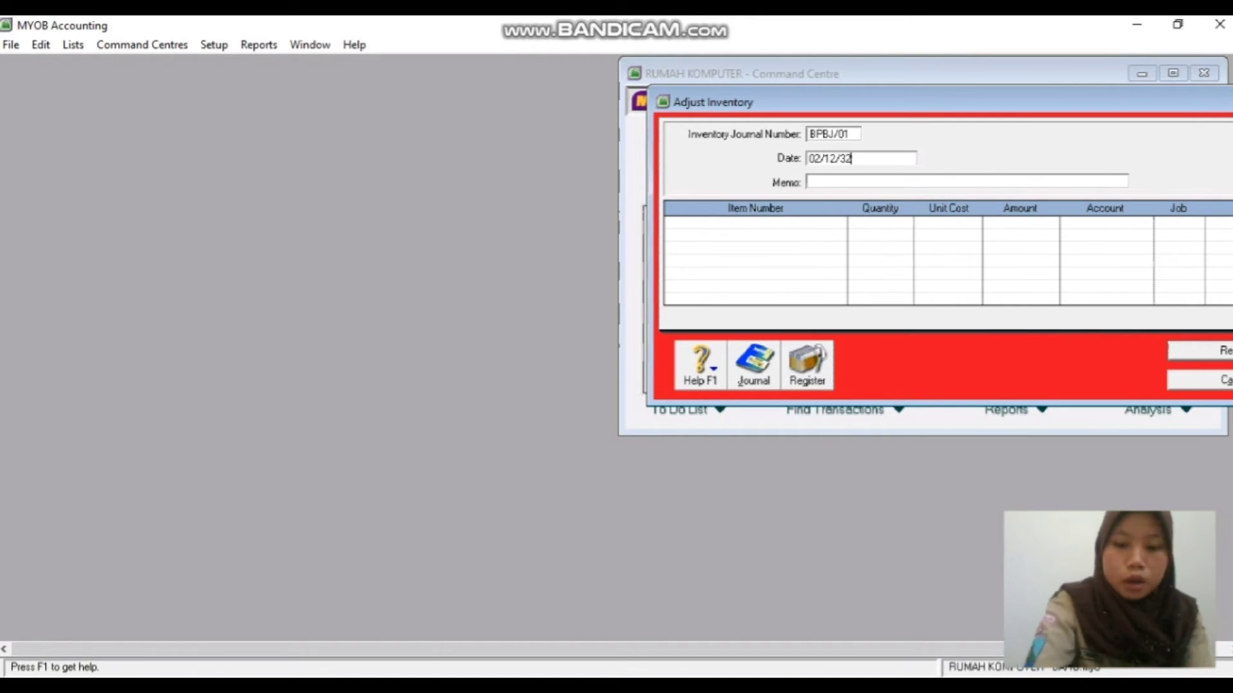
key(BackSpace)
key(BackSpace)
key(BackSpace)
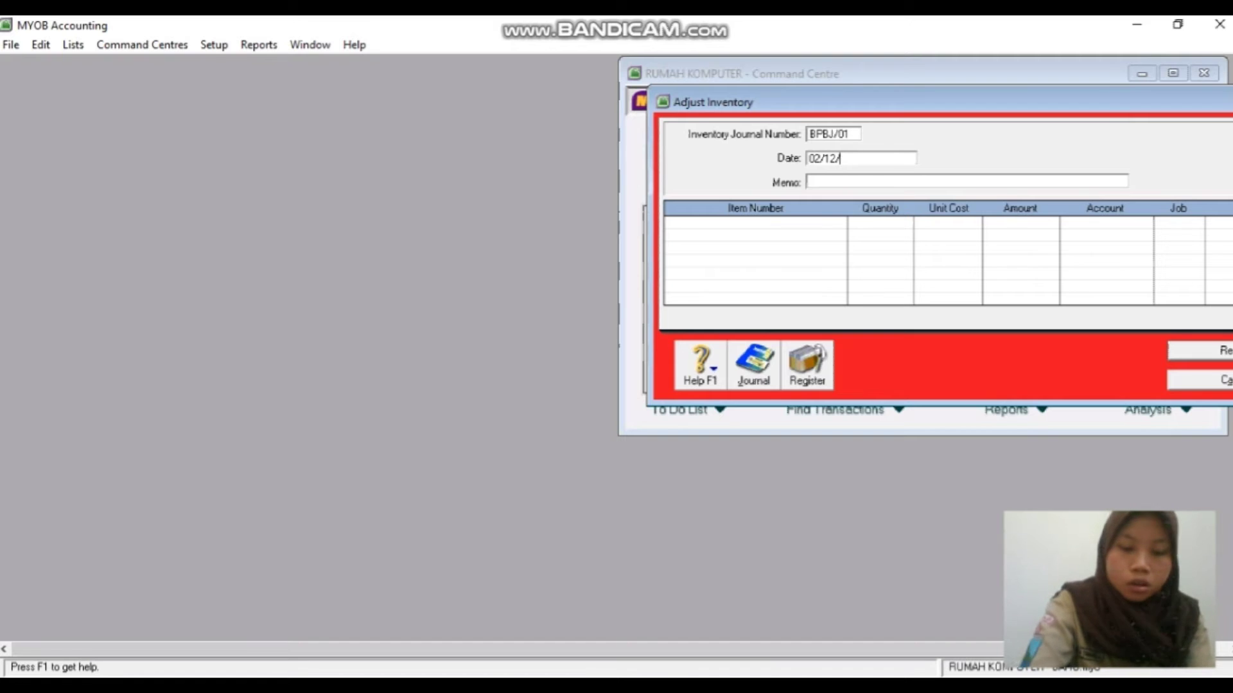
text(203)
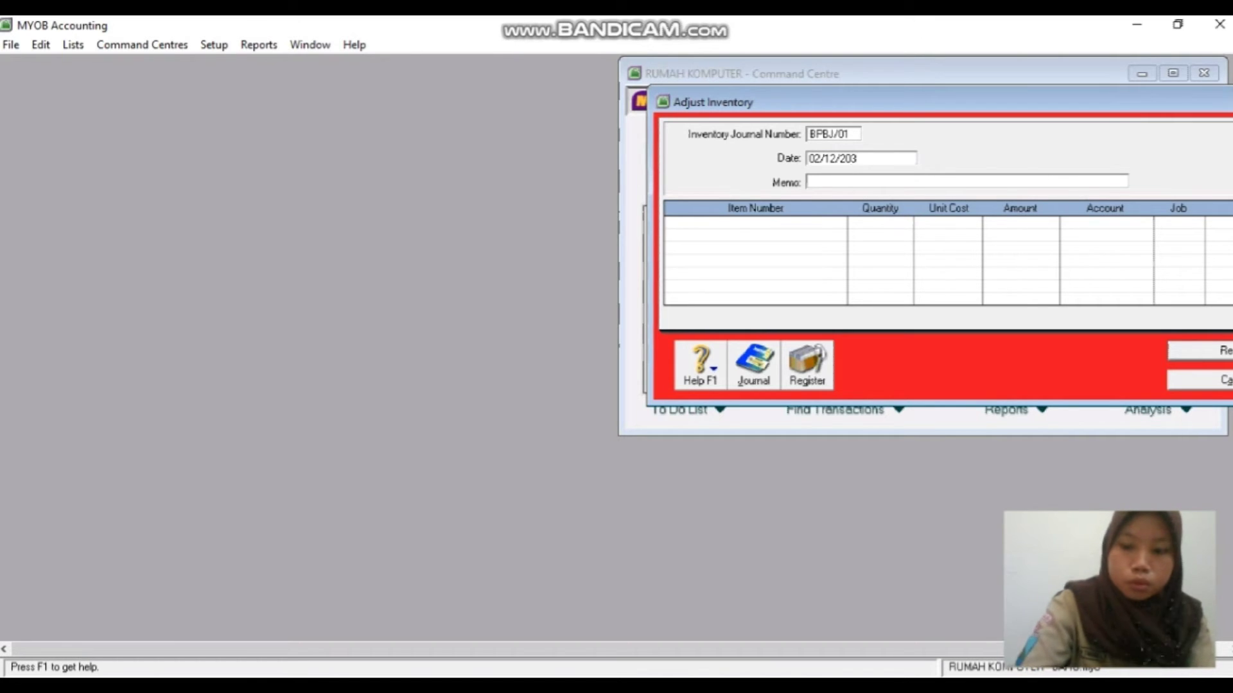
key(BackSpace)
text(20)
key(Tab)
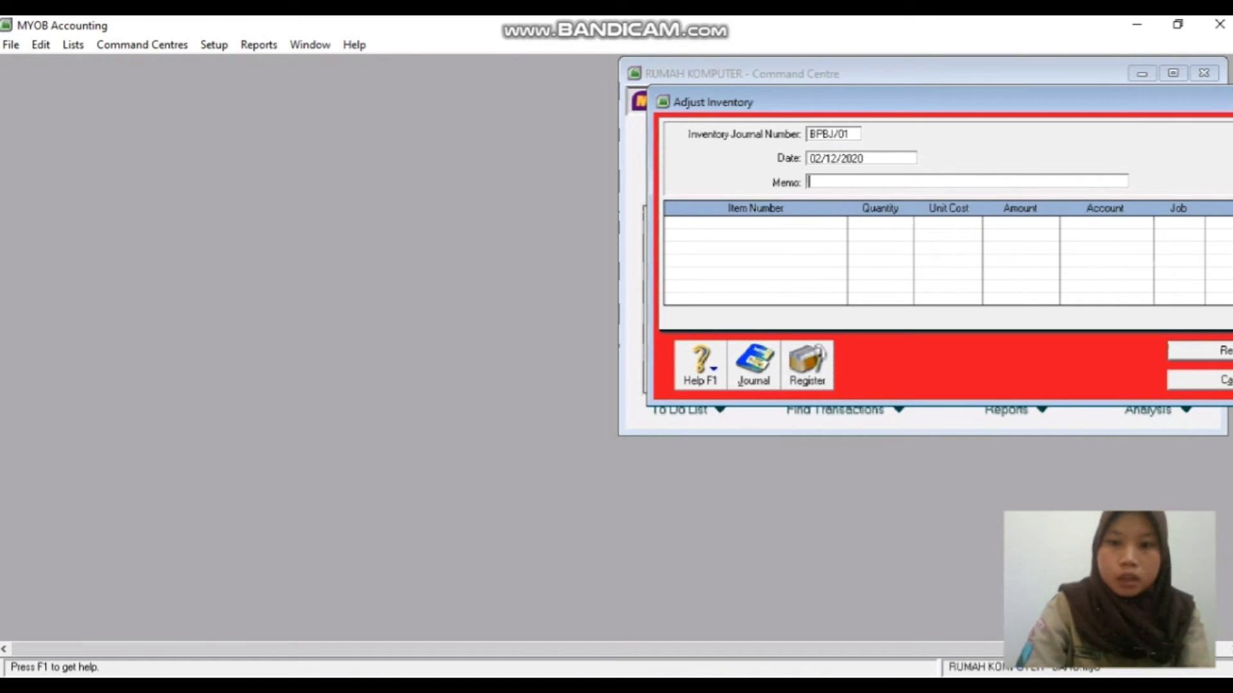
- Enter the adjustment's memo as "Pengakuan Barang Jadi Tn" followed by the customer's name
text(P)
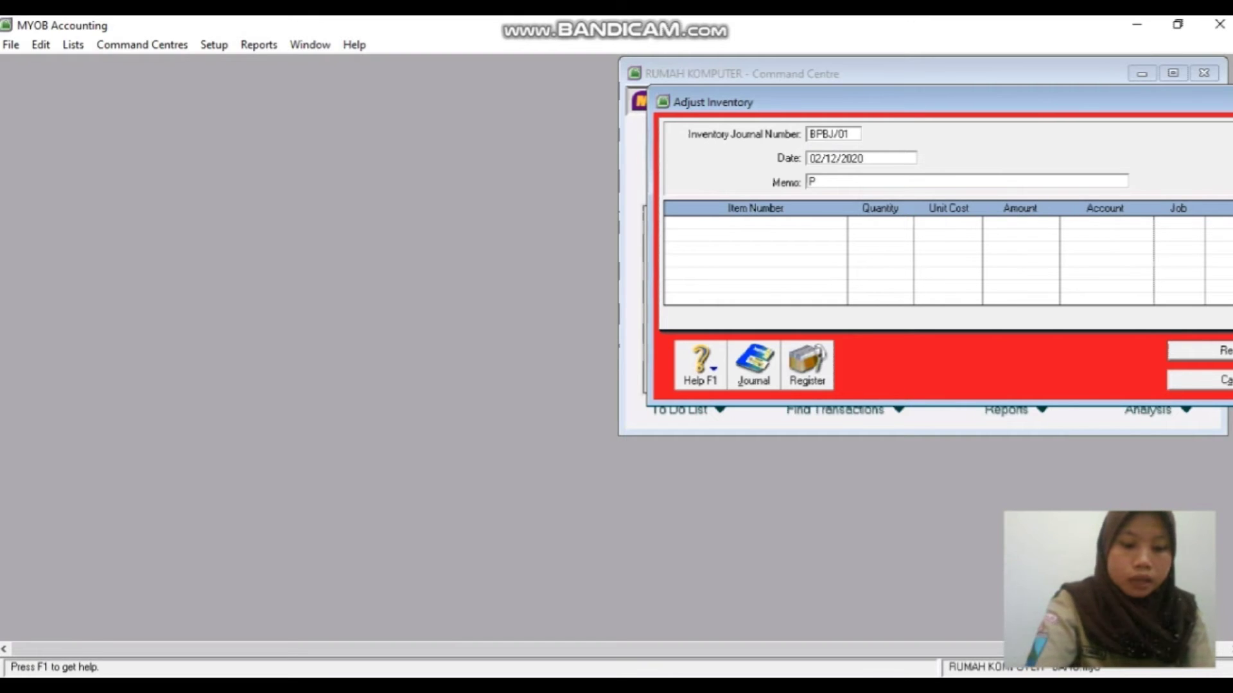
text(engakuan )
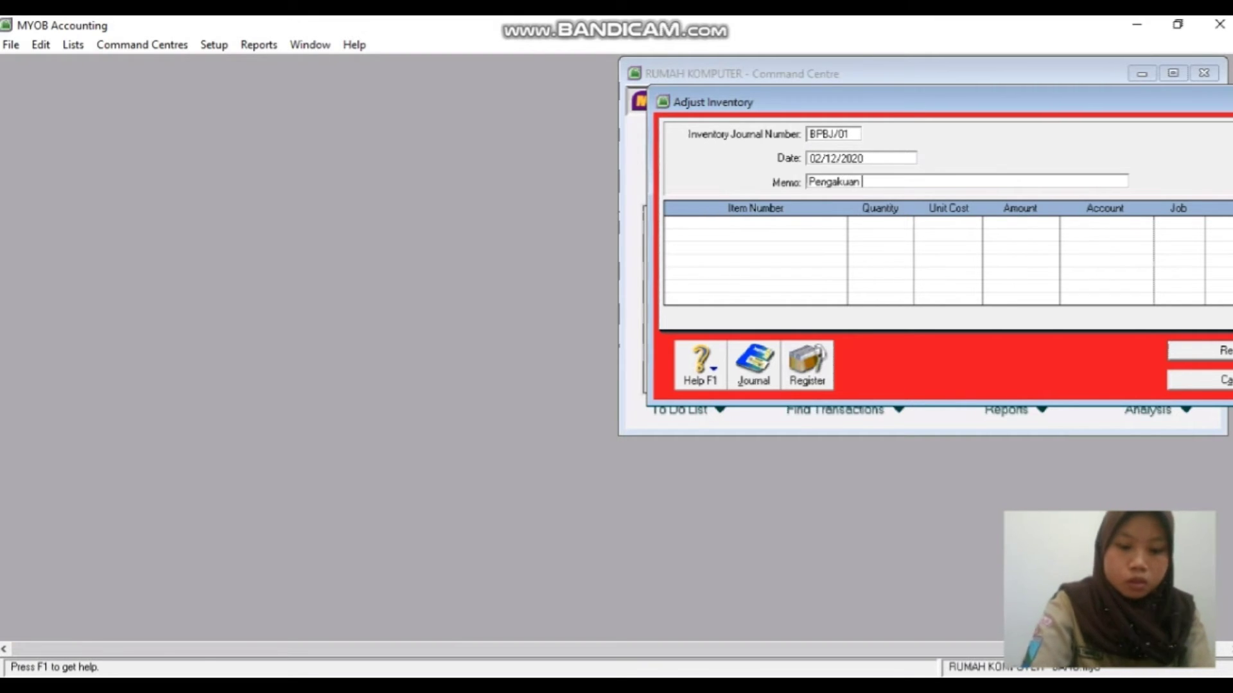
text(Bra)
key(BackSpace)
key(BackSpace)
text(a)
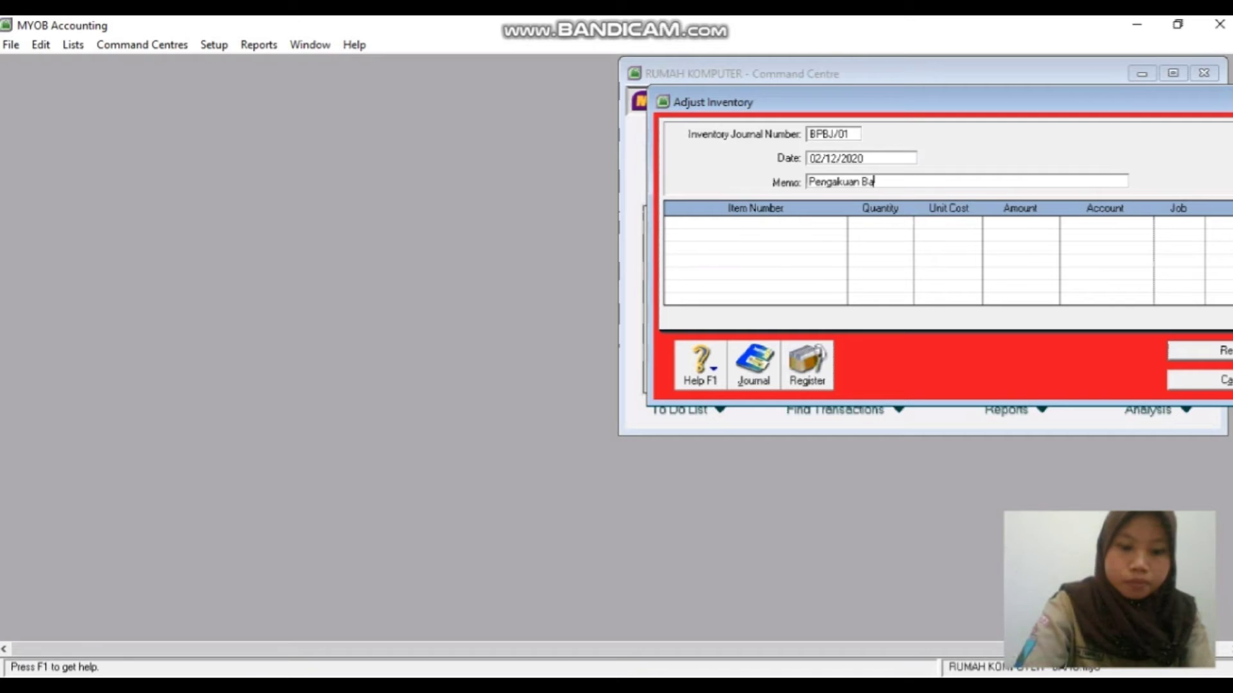
text(ra)
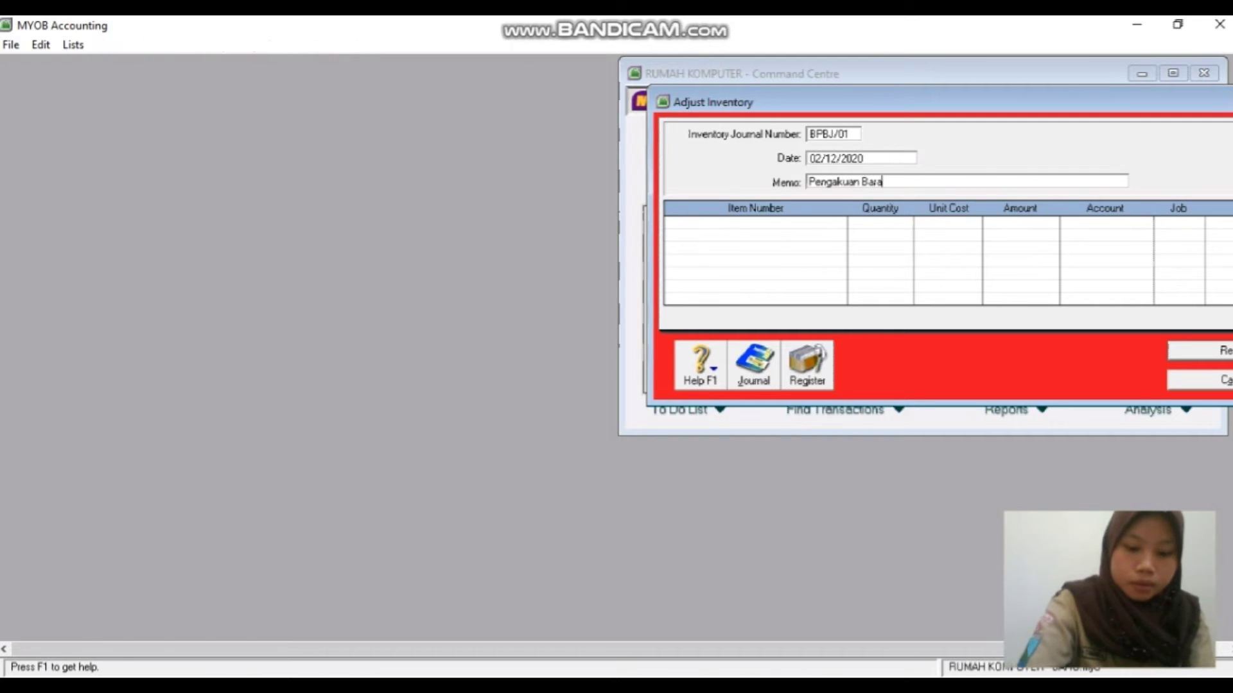
text(ng Jad)
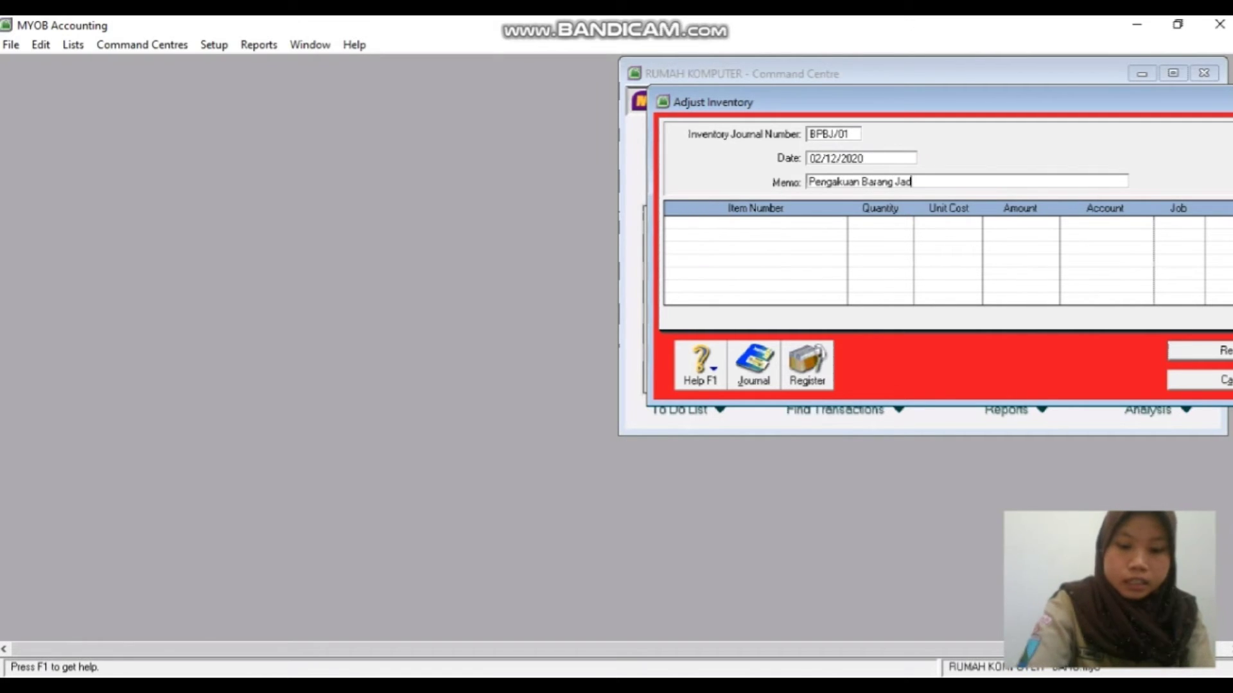
text(i TN)
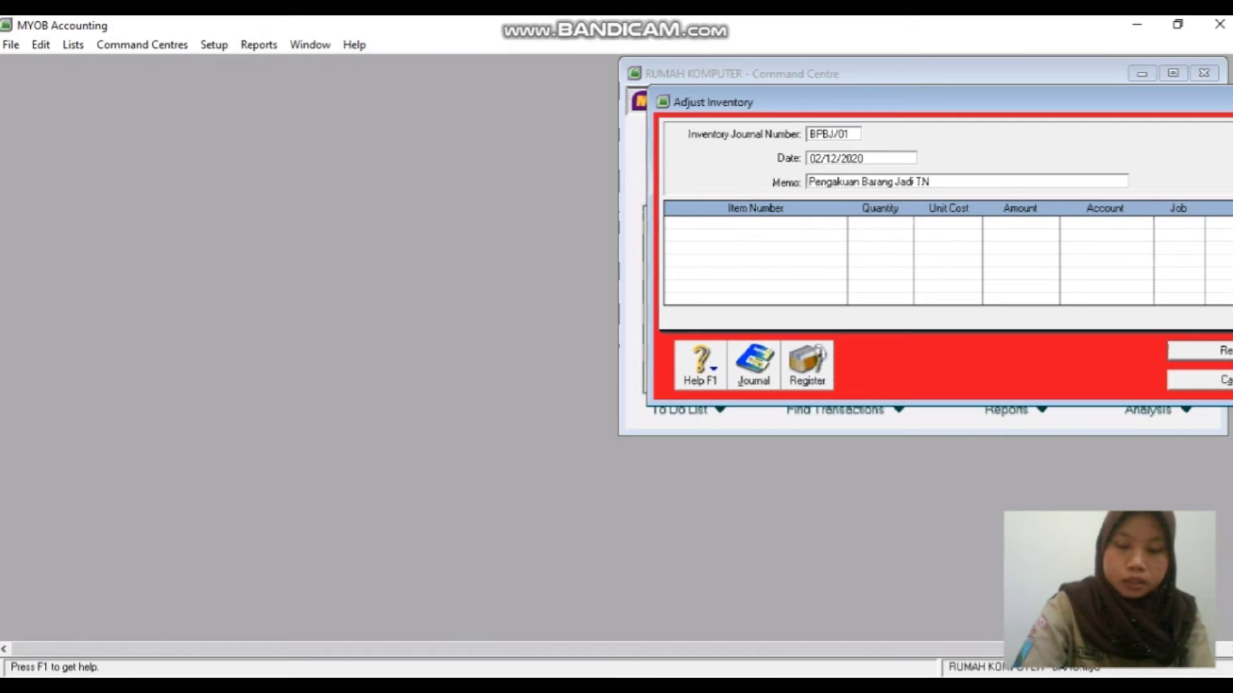
key(BackSpace)
text(n H)
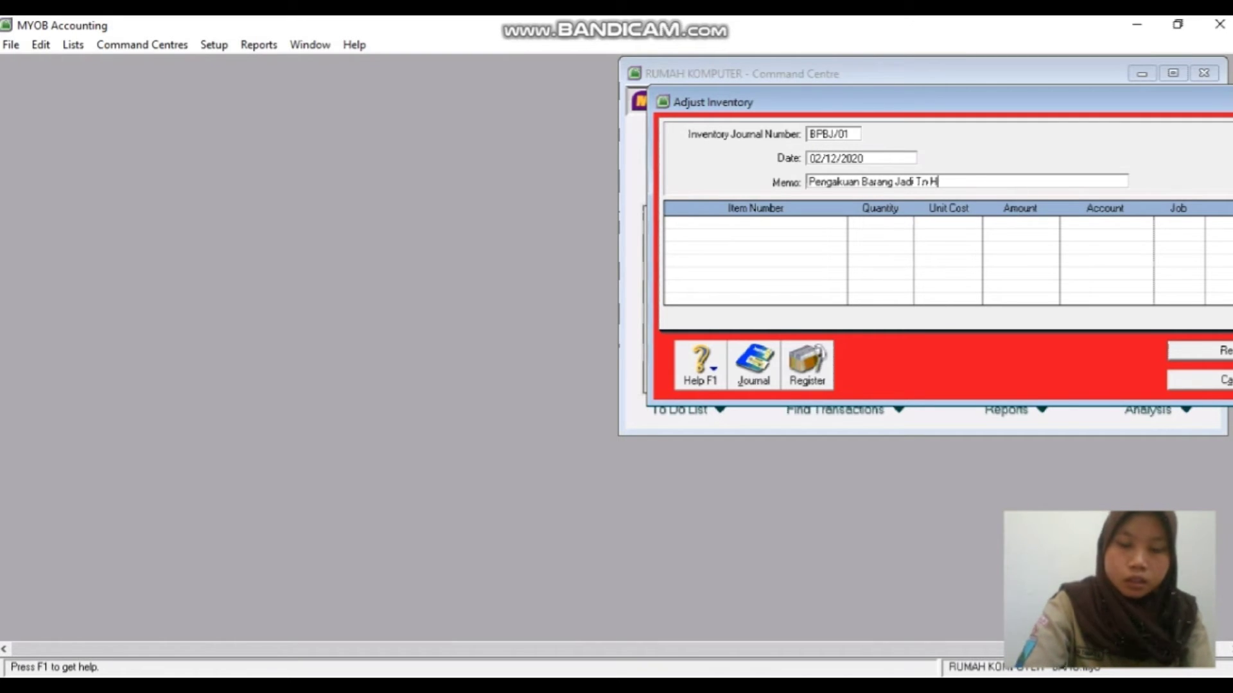
text(er)
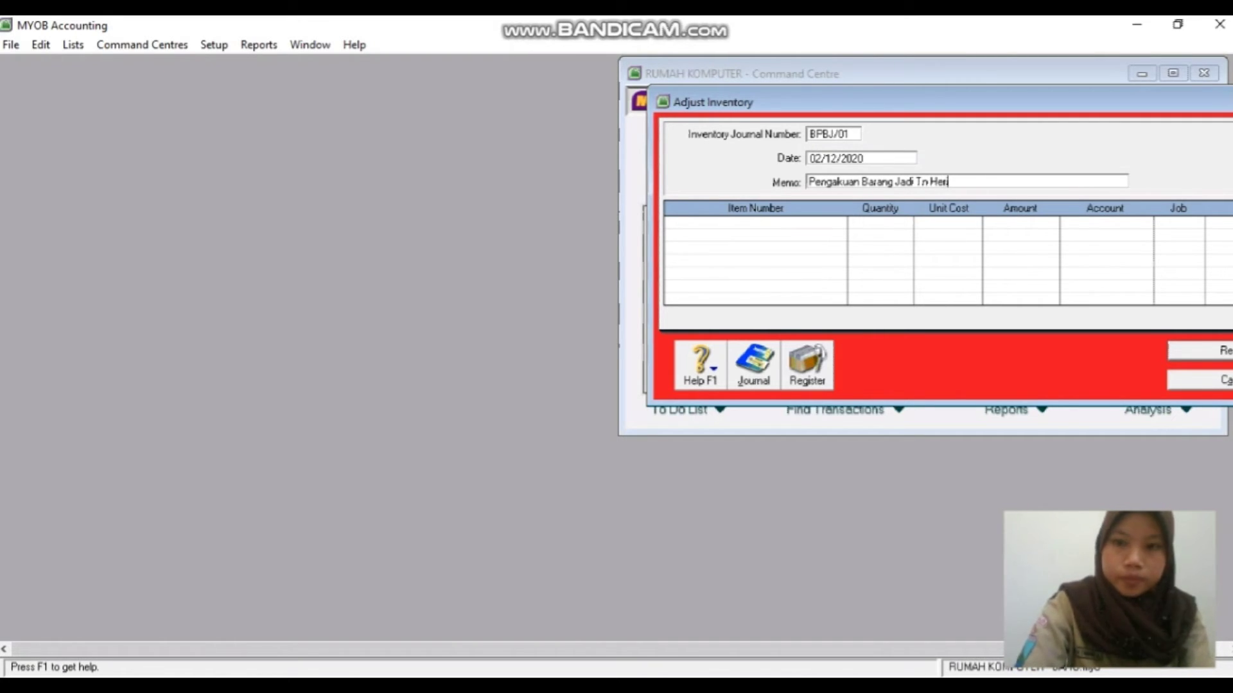
text(i)
key(Tab)
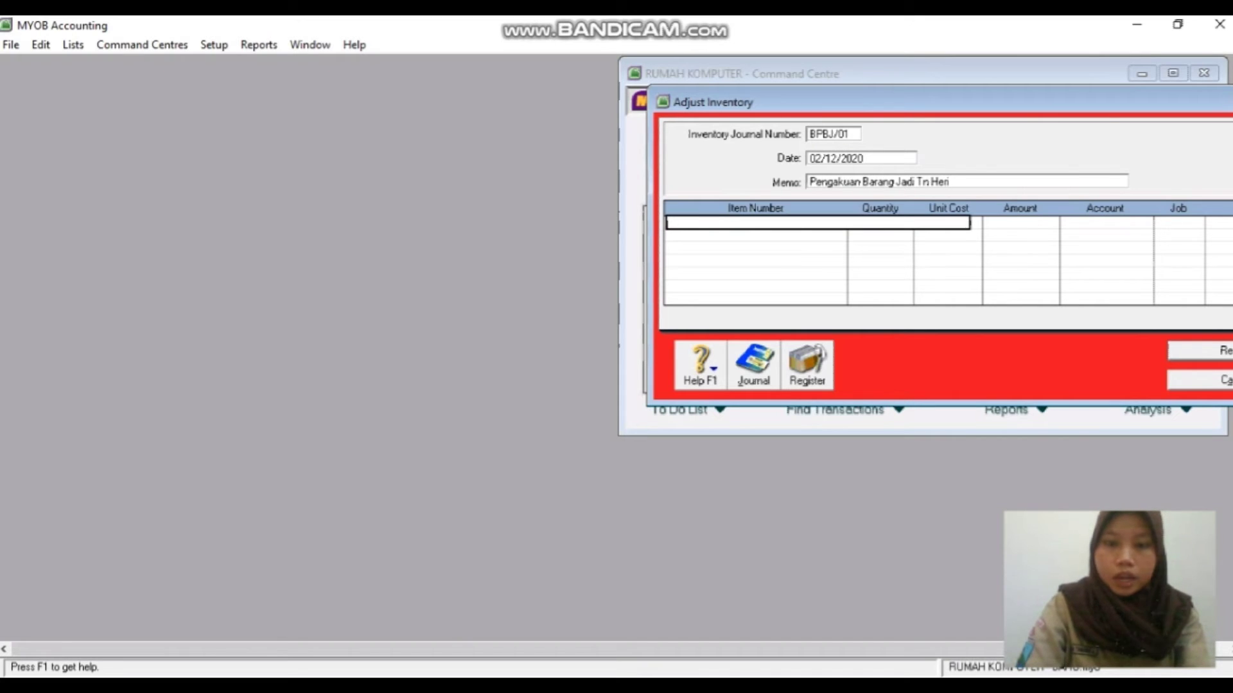
- Enter PKO as the item number on the first line of the inventory adjustment
text(PKo)
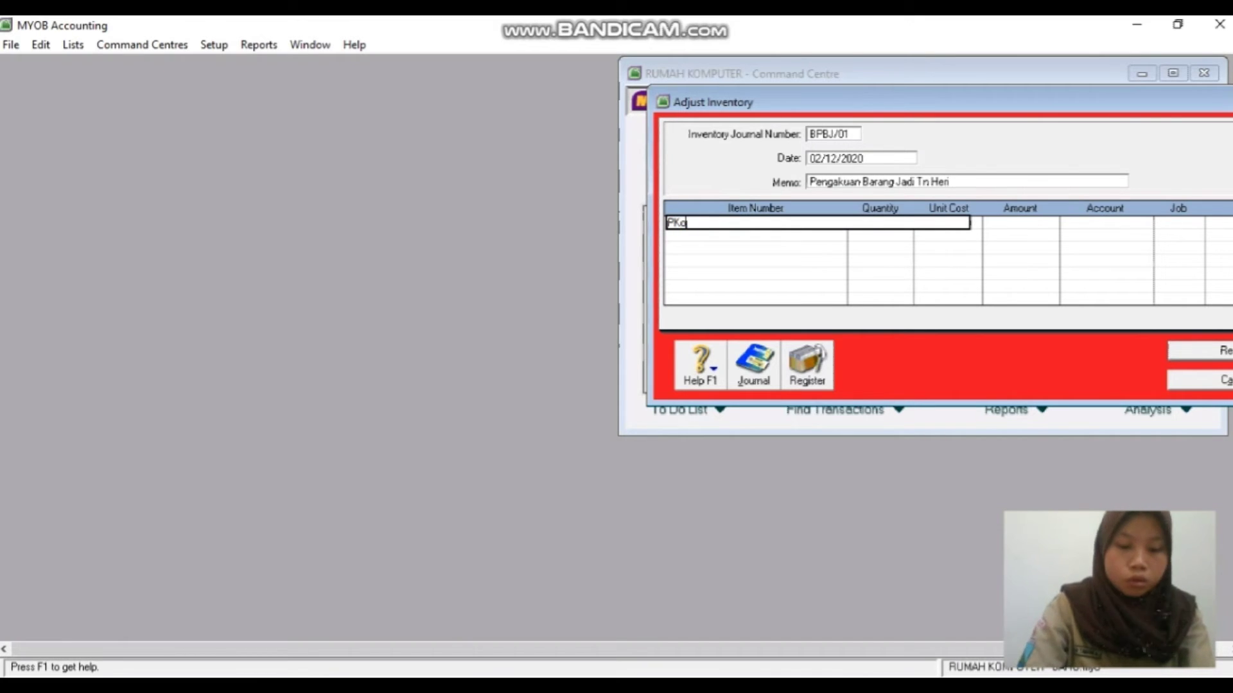
key(BackSpace)
text(o)
key(BackSpace)
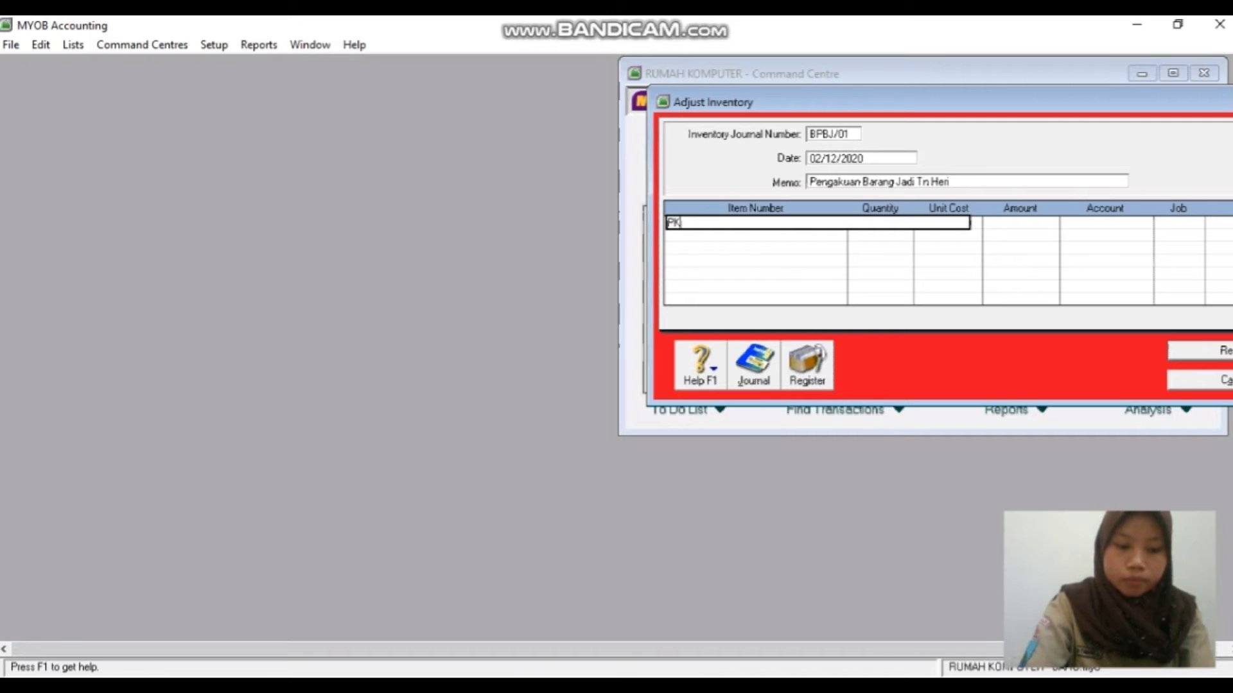
text(O)
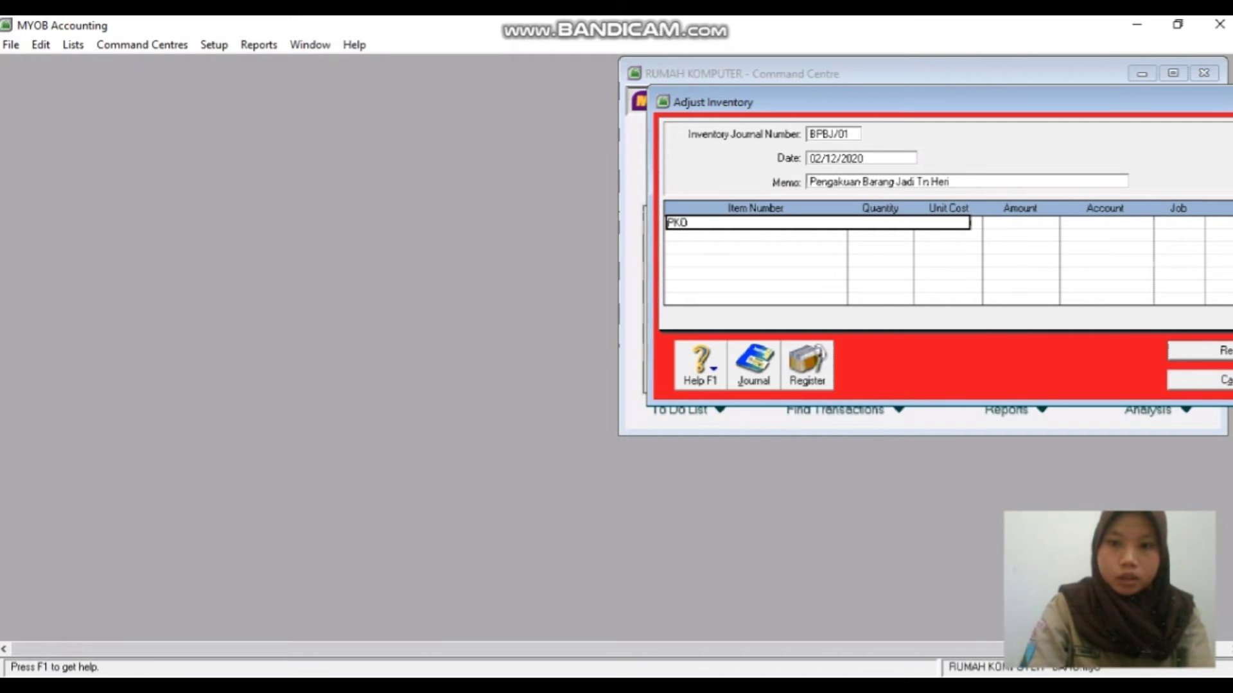
- Complete the first adjustment line for item PKO with quantity 1, unit cost 0 and amount 0, leaving the account empty
key(Tab)
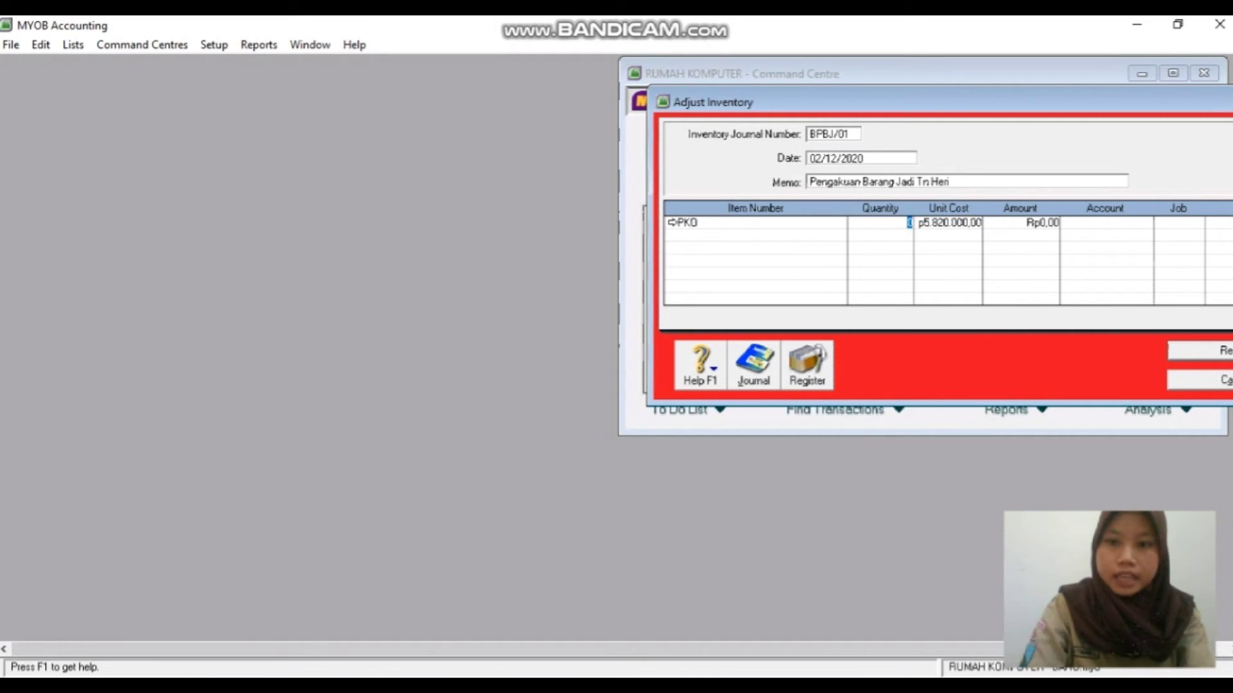
key(Tab)
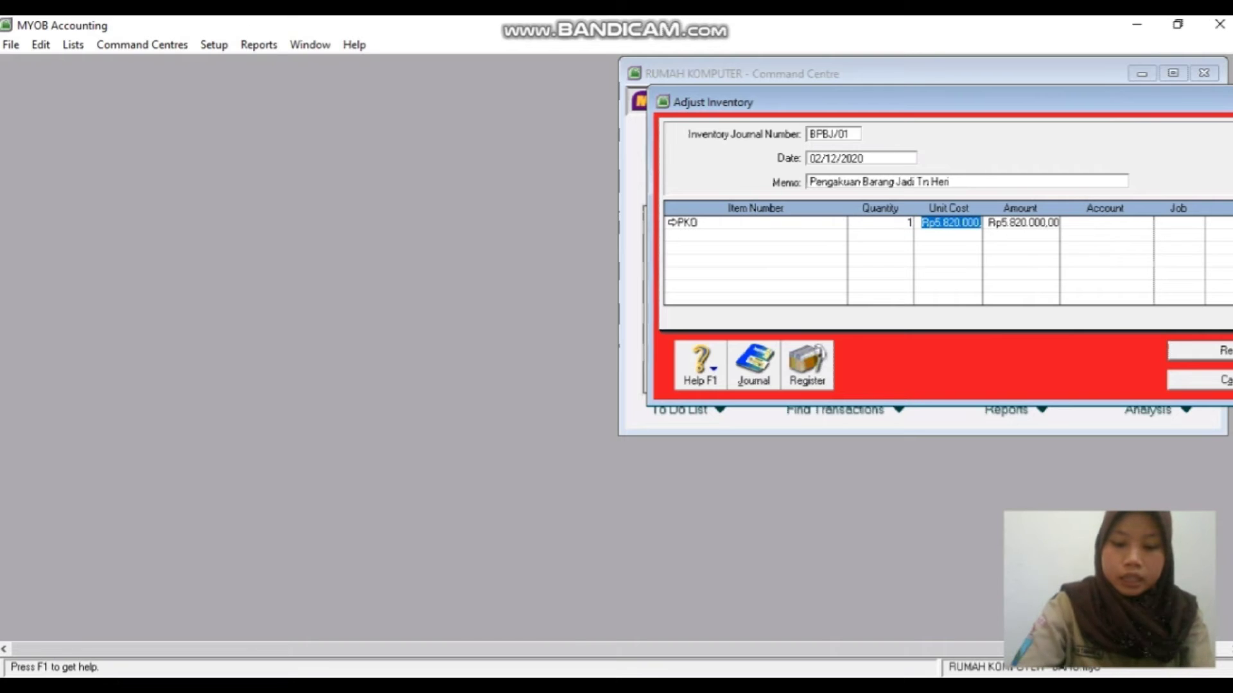
key(BackSpace)
key(Tab)
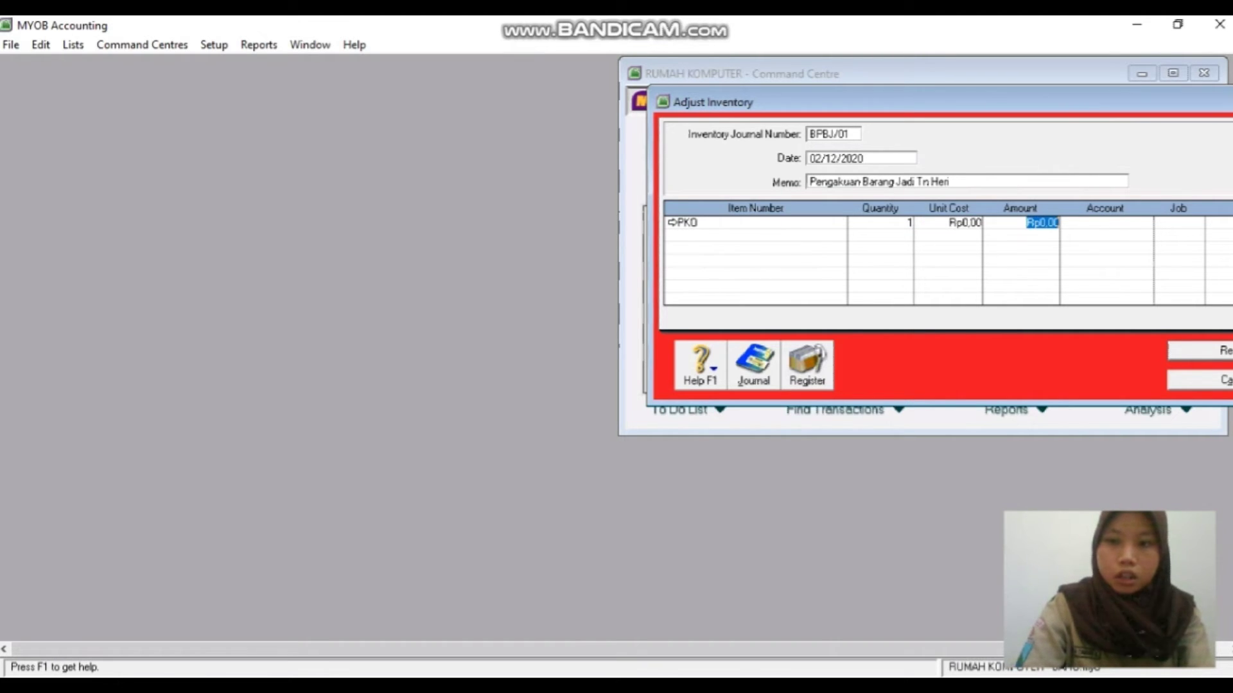
text(0)
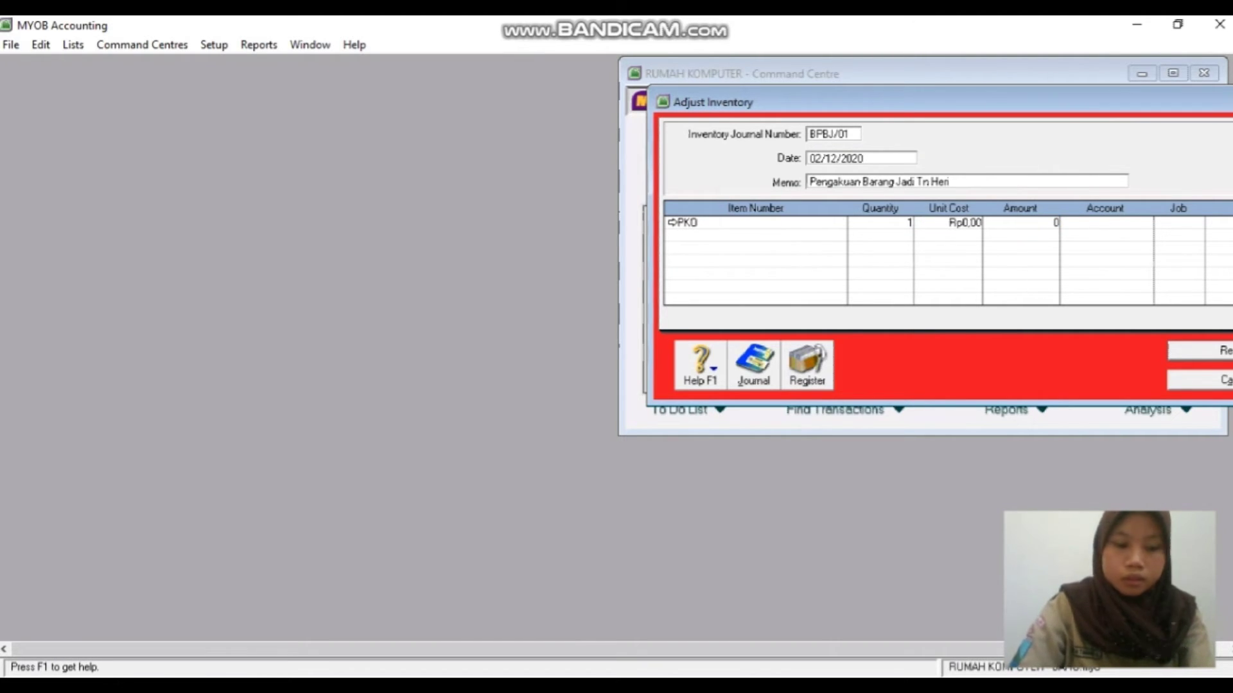
key(Tab)
key(Tab)
key(Tab)
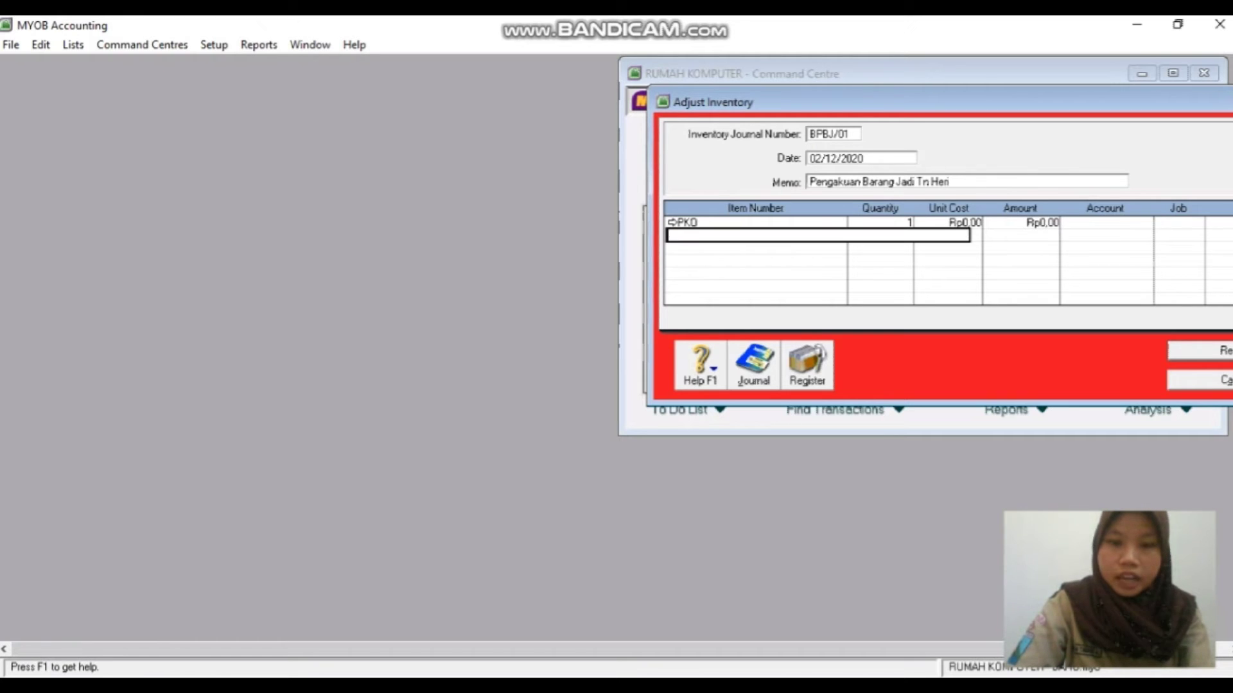
- Add a second line for item PKO with quantity 0 and unit cost 0
text(PK)
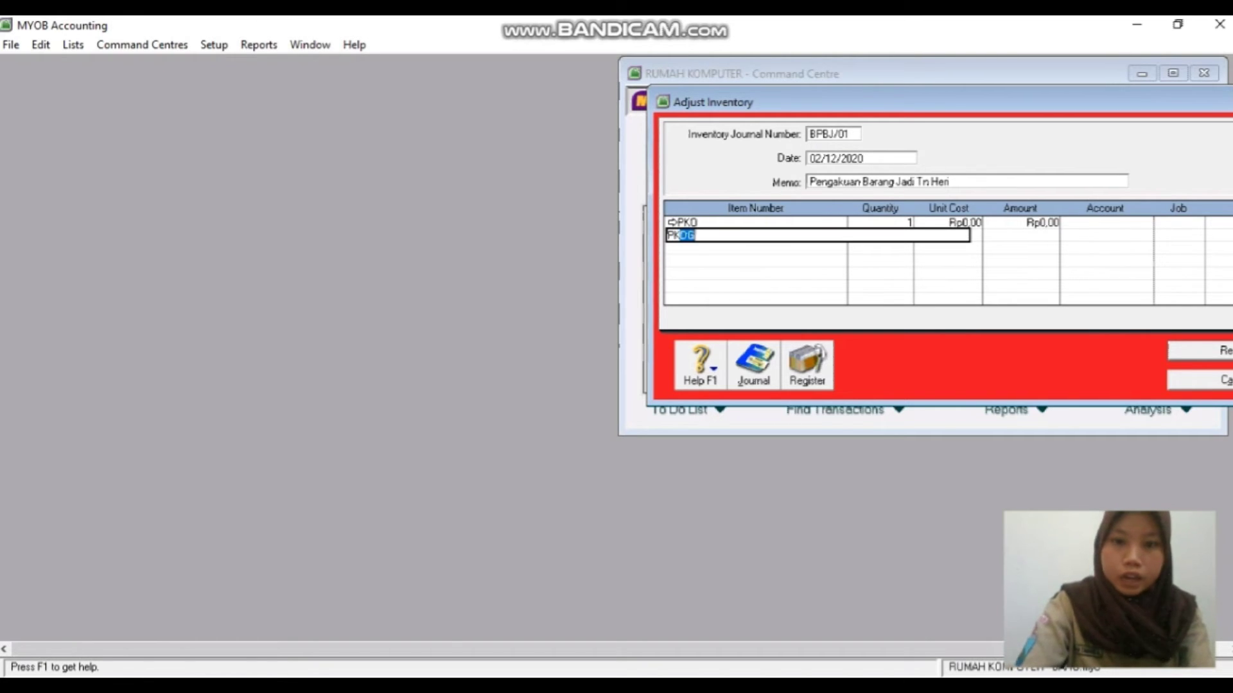
text(O)
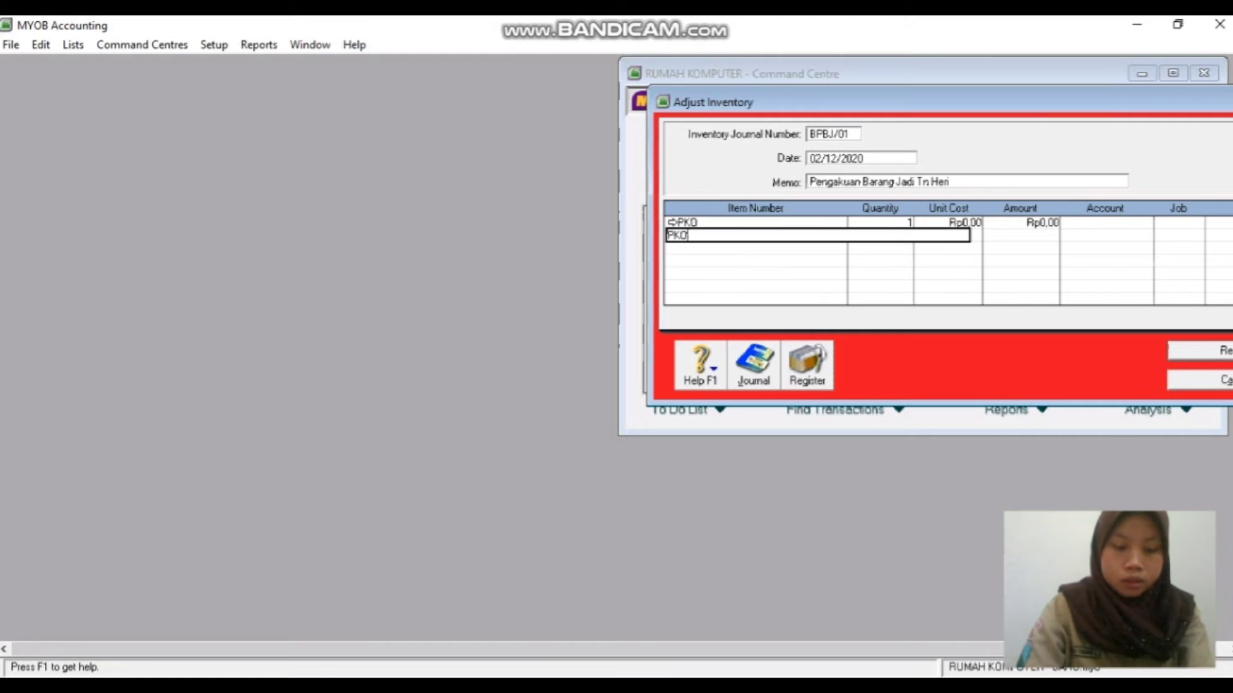
key(Tab)
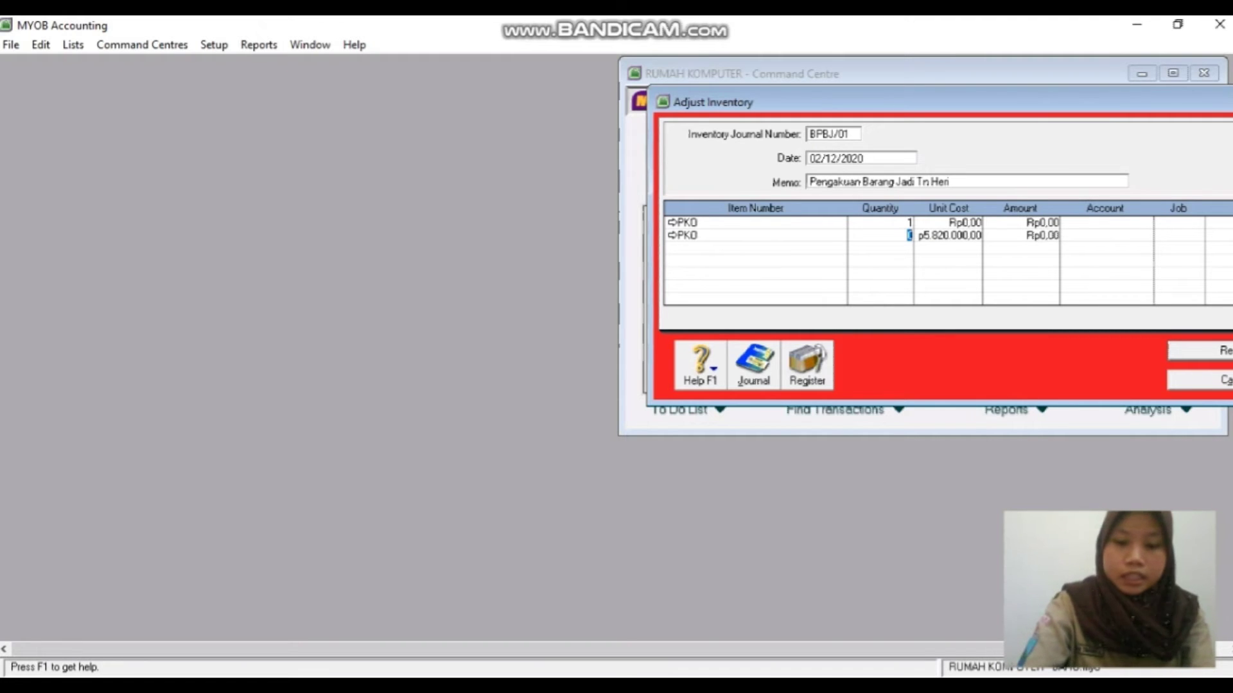
text(0)
key(Tab)
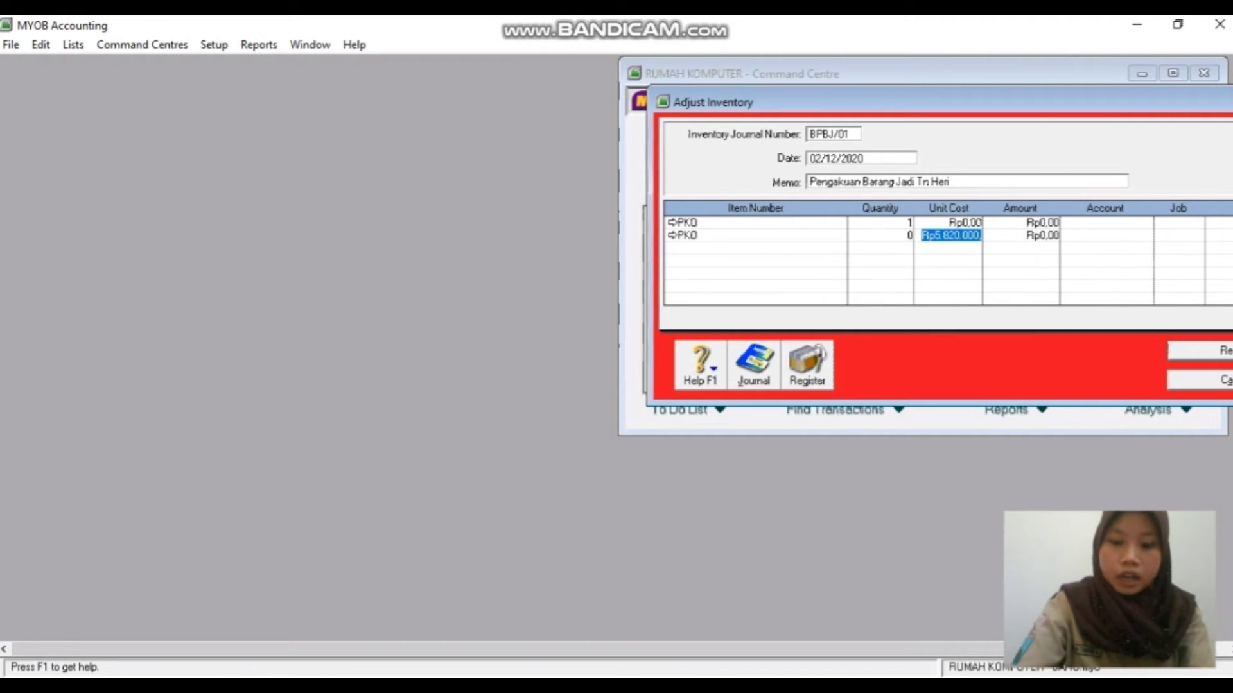
text(0)
key(Tab)
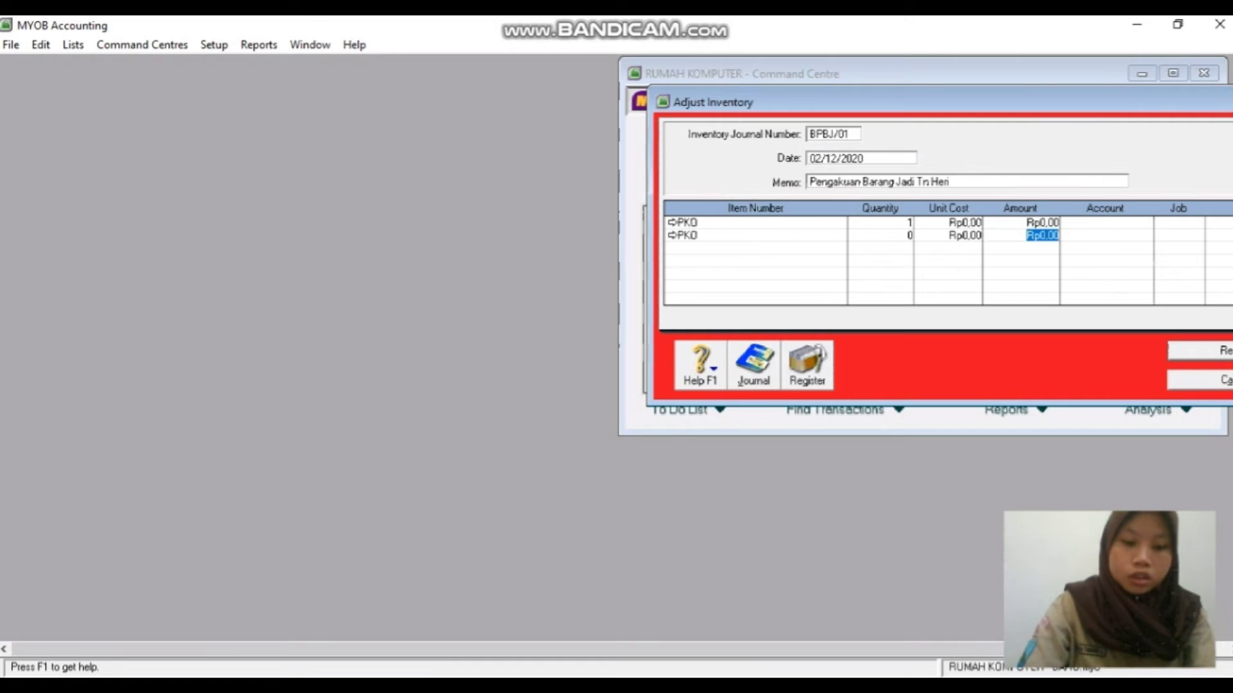
- Set the second line's amount to 4680000 and assign it to account 5-1100, Raw Material Cost - Process
text(4)
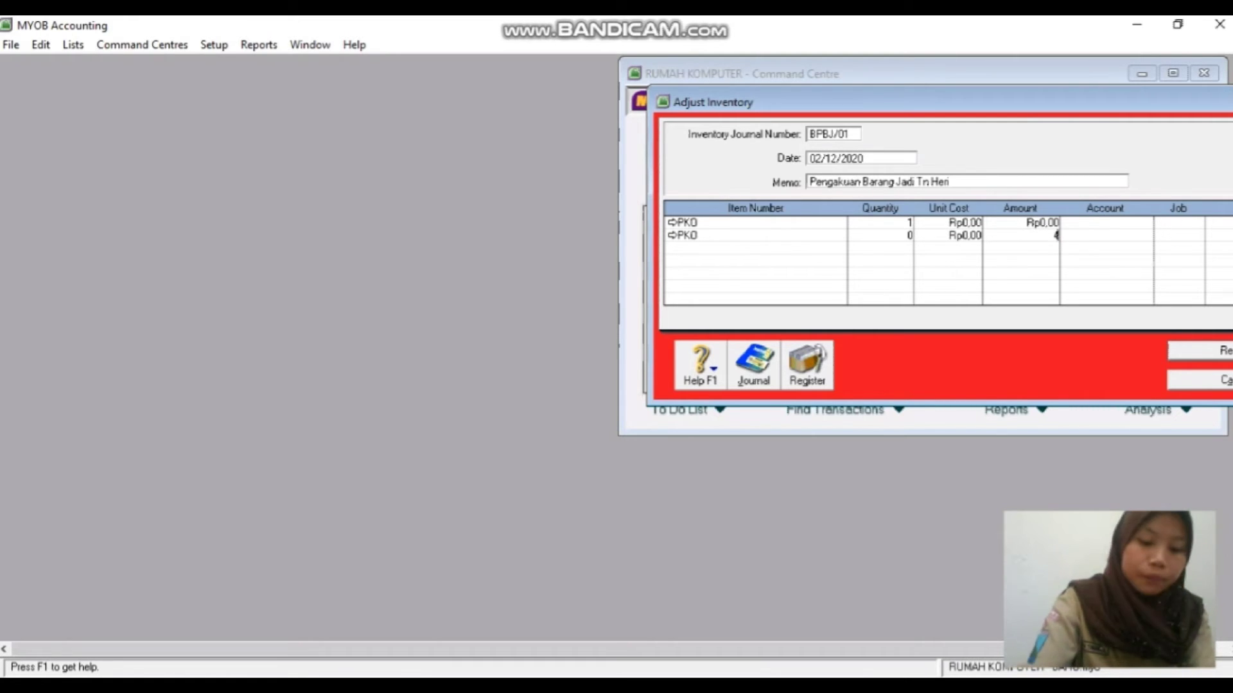
text(680000)
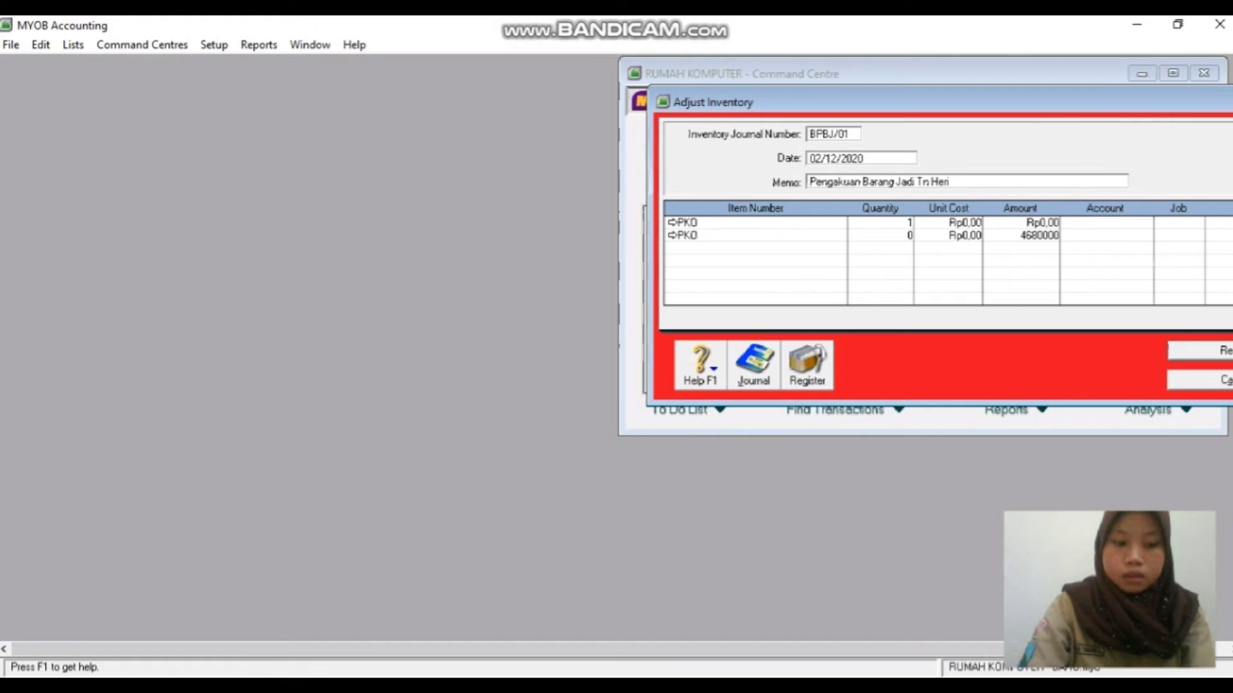
key(Tab)
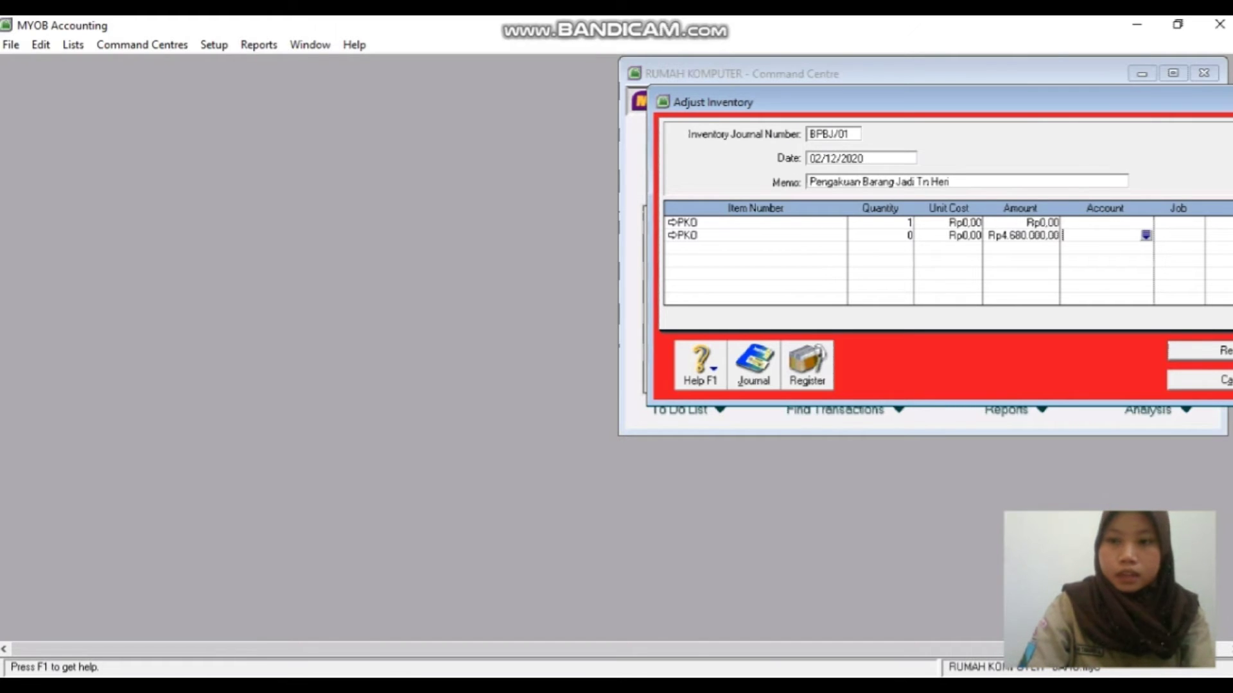
text(6-)
key(Tab)
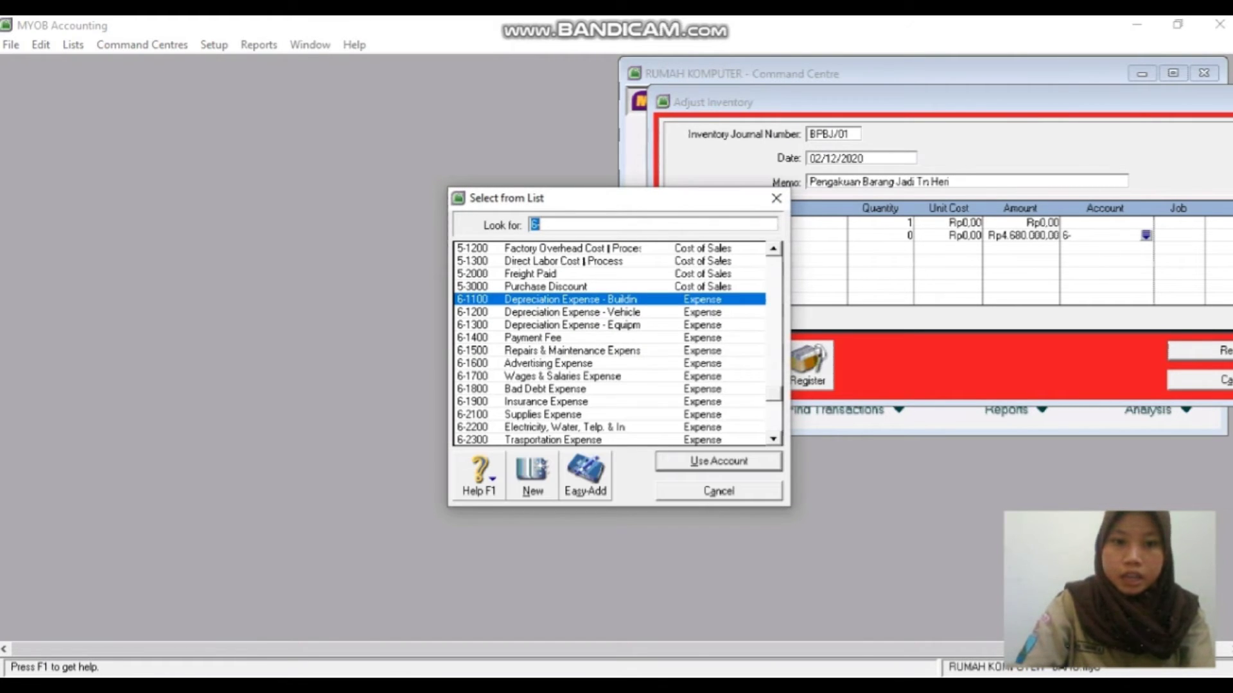
key(BackSpace)
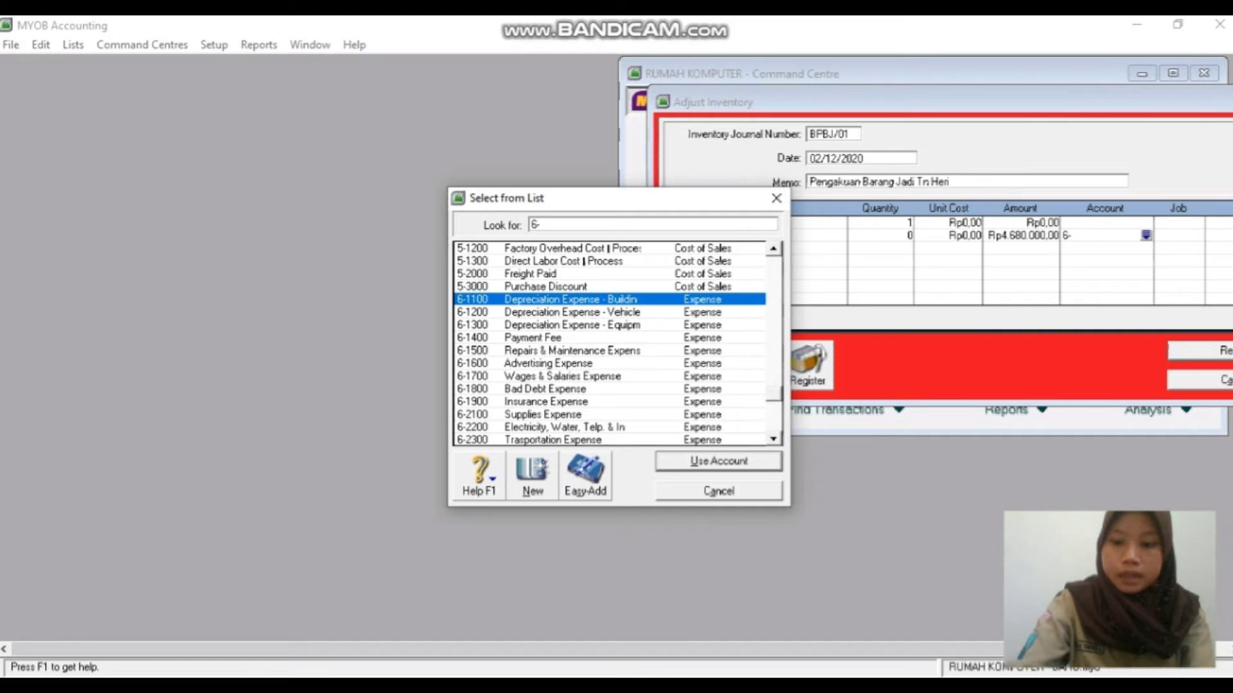
text(5)
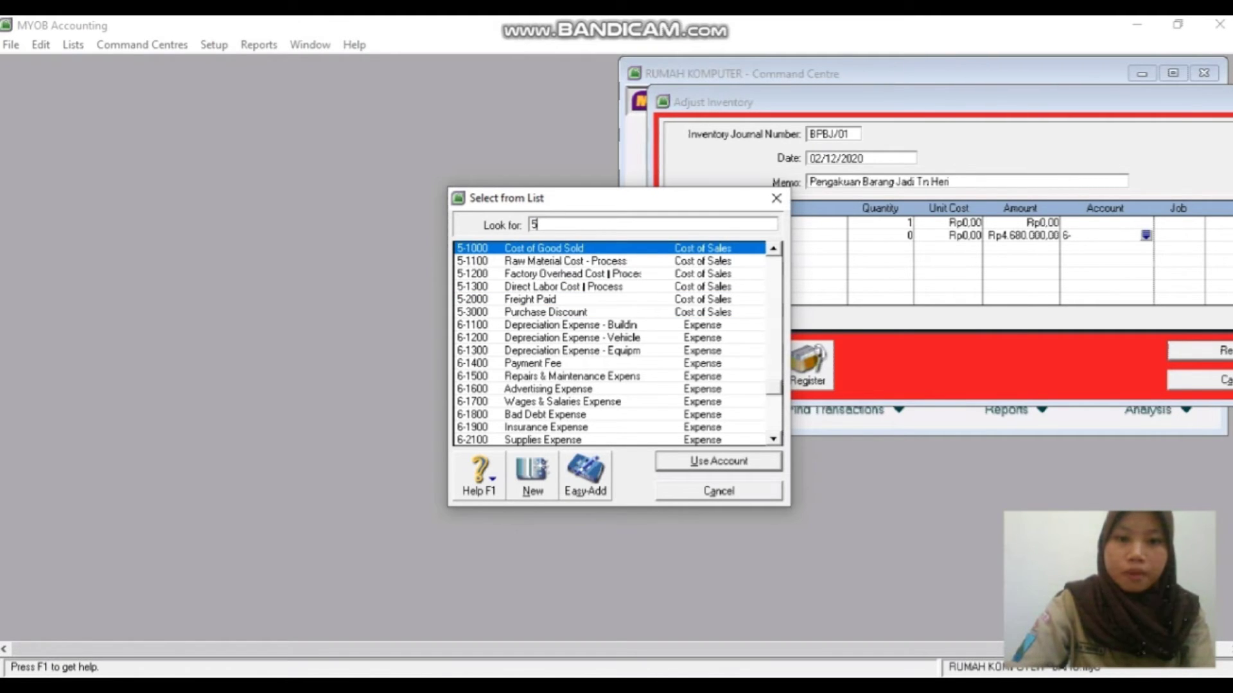
text(-1100)
key(Return)
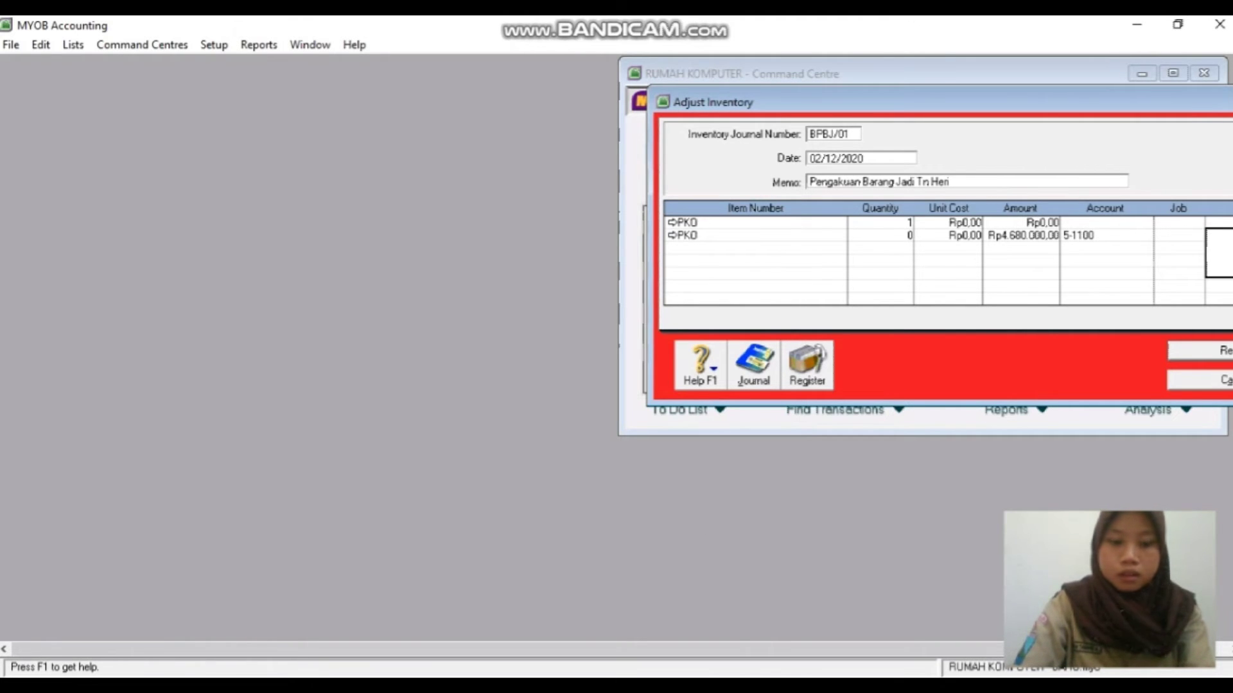
- Add a third line for item PKO with quantity 0 and unit cost 0
key(Tab)
text(P)
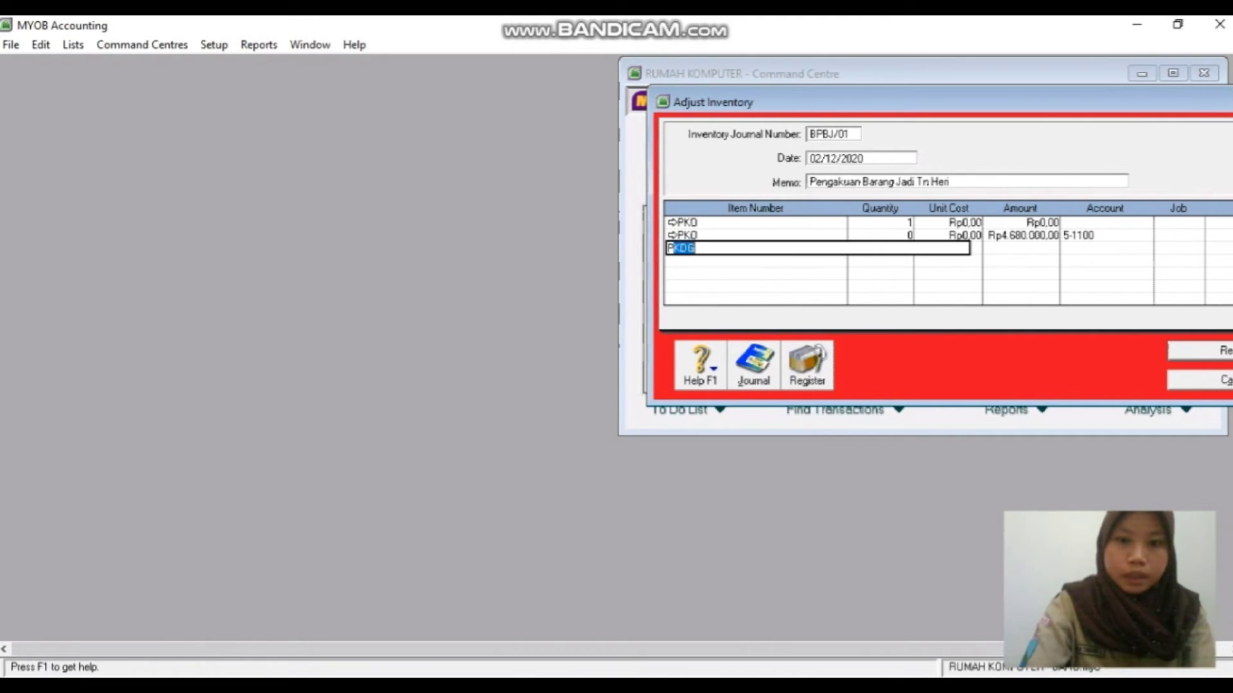
text(KO)
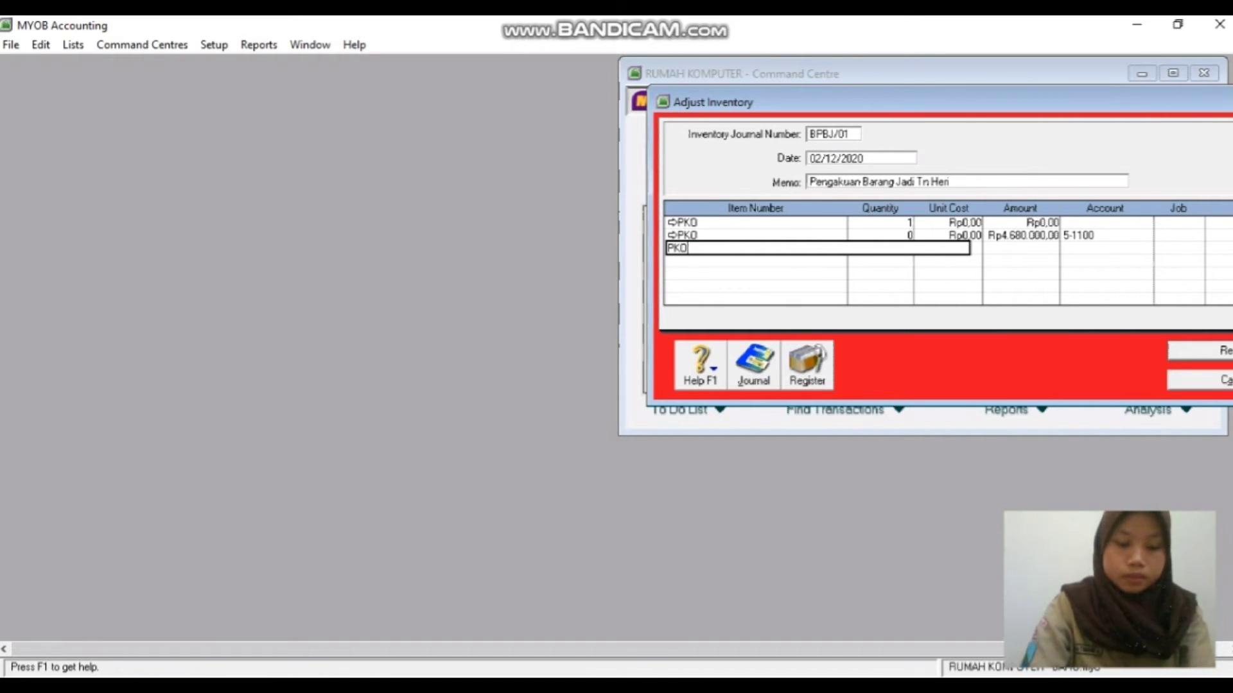
key(Tab)
text(0)
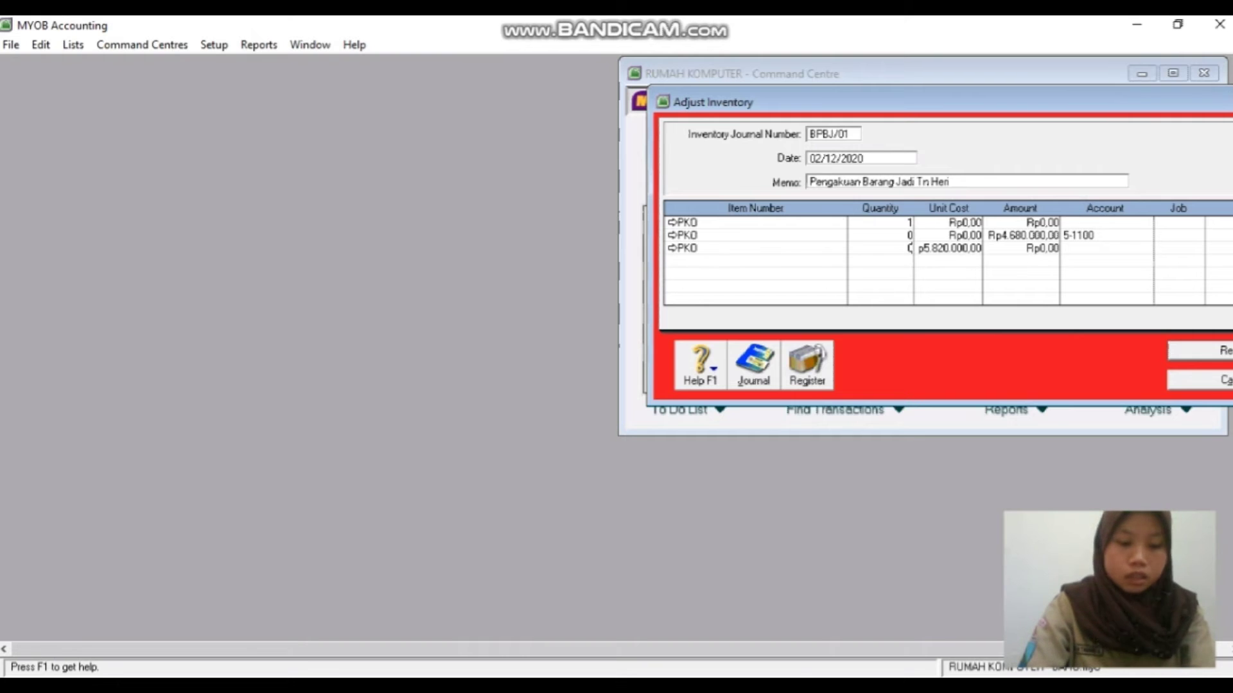
key(Tab)
text(0)
key(Tab)
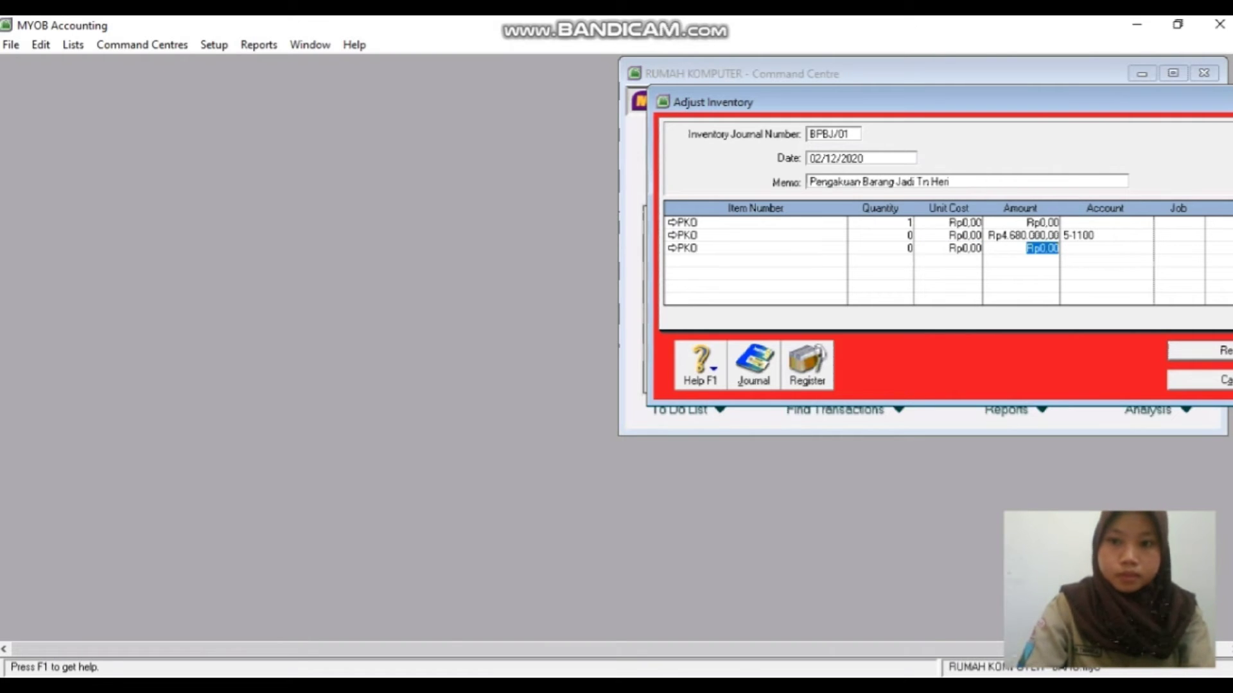
- Set the third line's amount to 1060000 and assign it to Factory Overhead Cost account 5-1200
text(1)
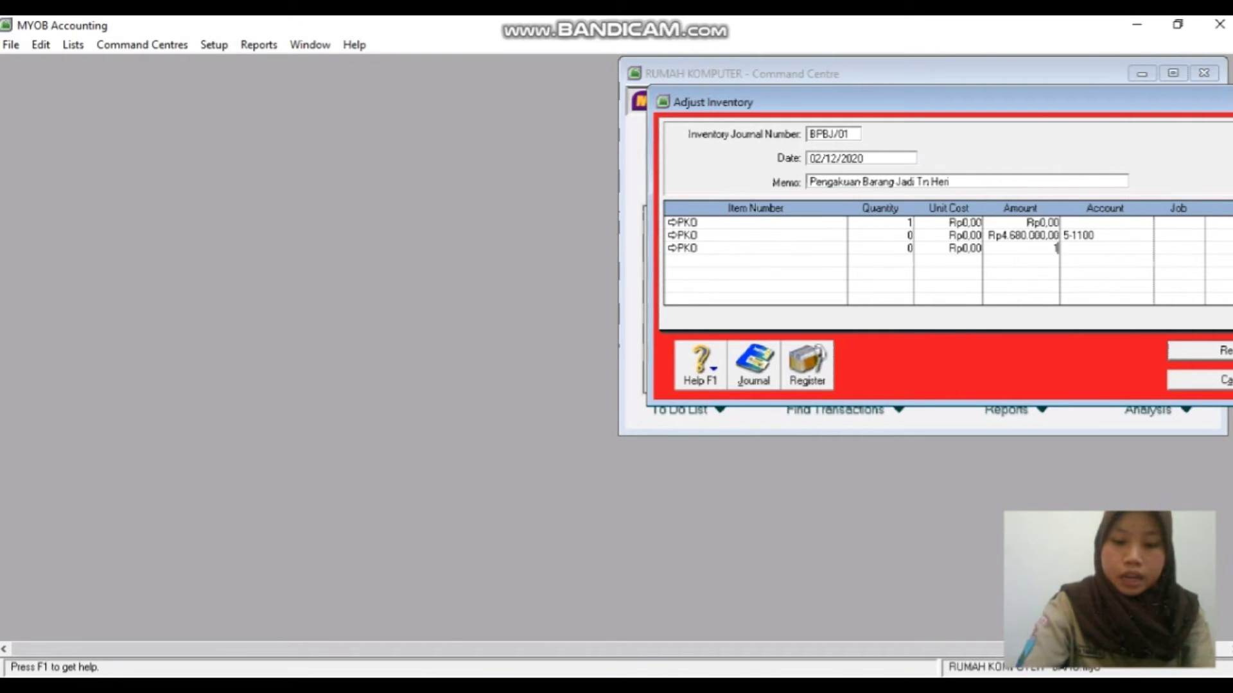
text(060000)
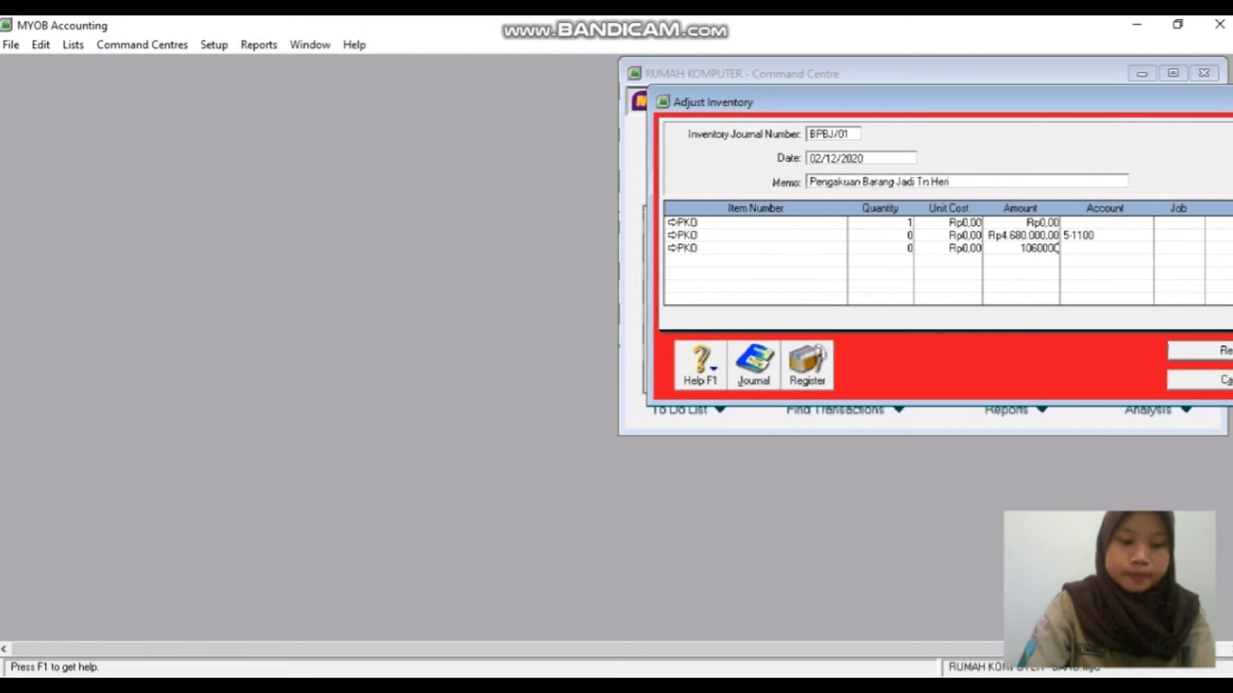
key(Tab)
text(6)
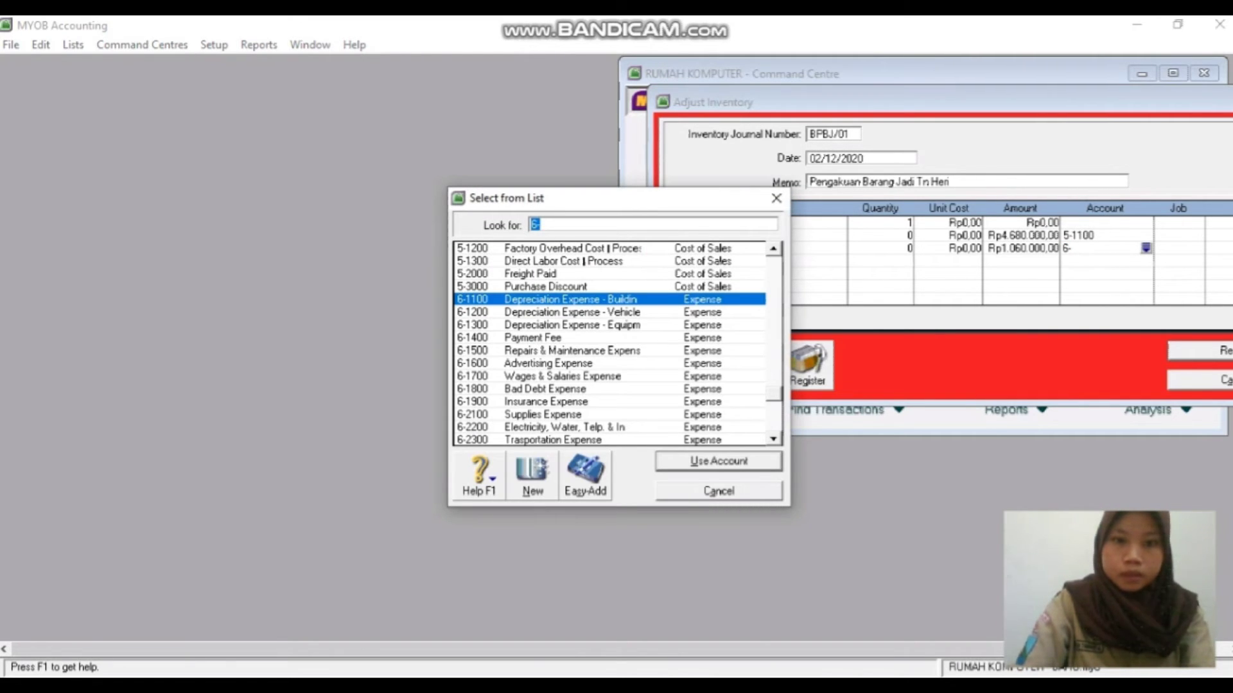
text(5-1200)
key(Return)
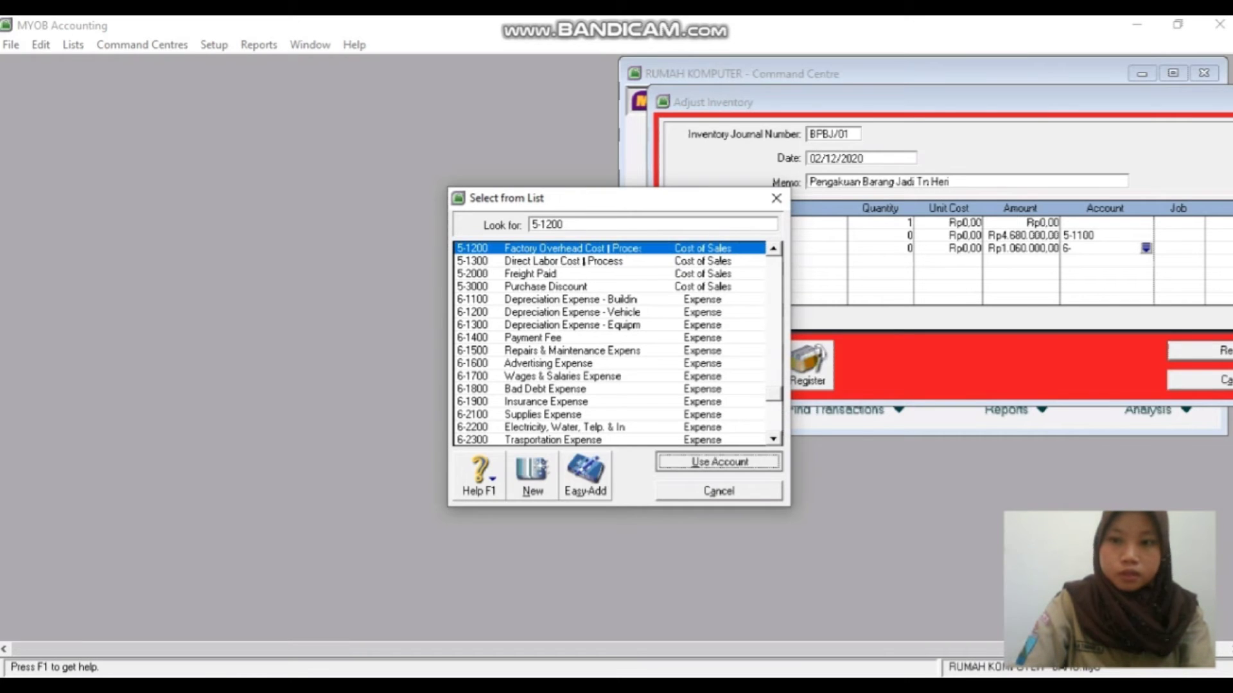
key(Tab)
key(Tab)
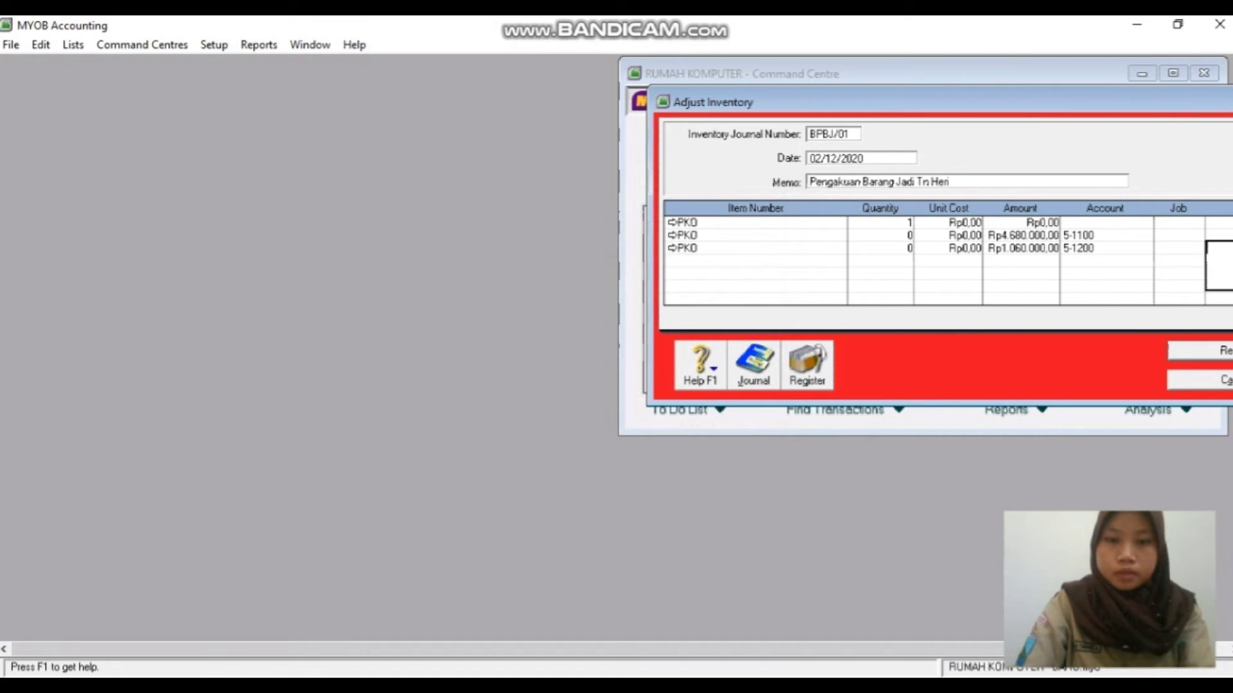
- Add a fourth line for item PKO with quantity 0 and unit cost 0
text(PKO)
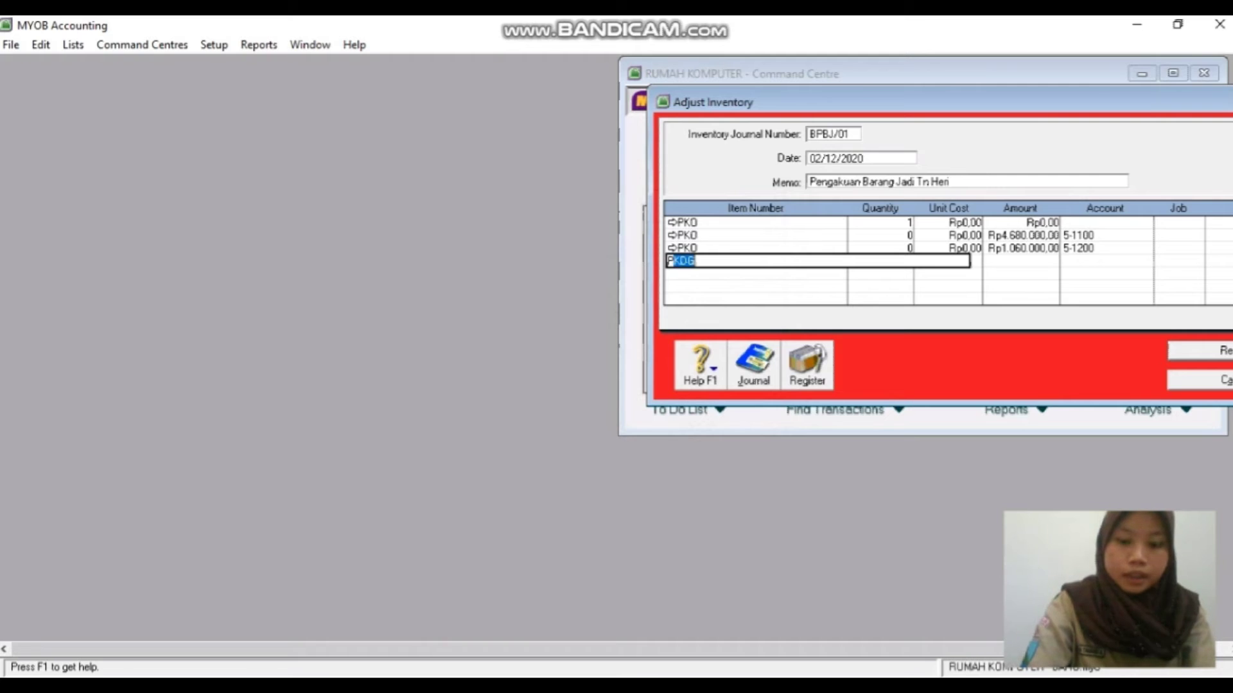
key(Tab)
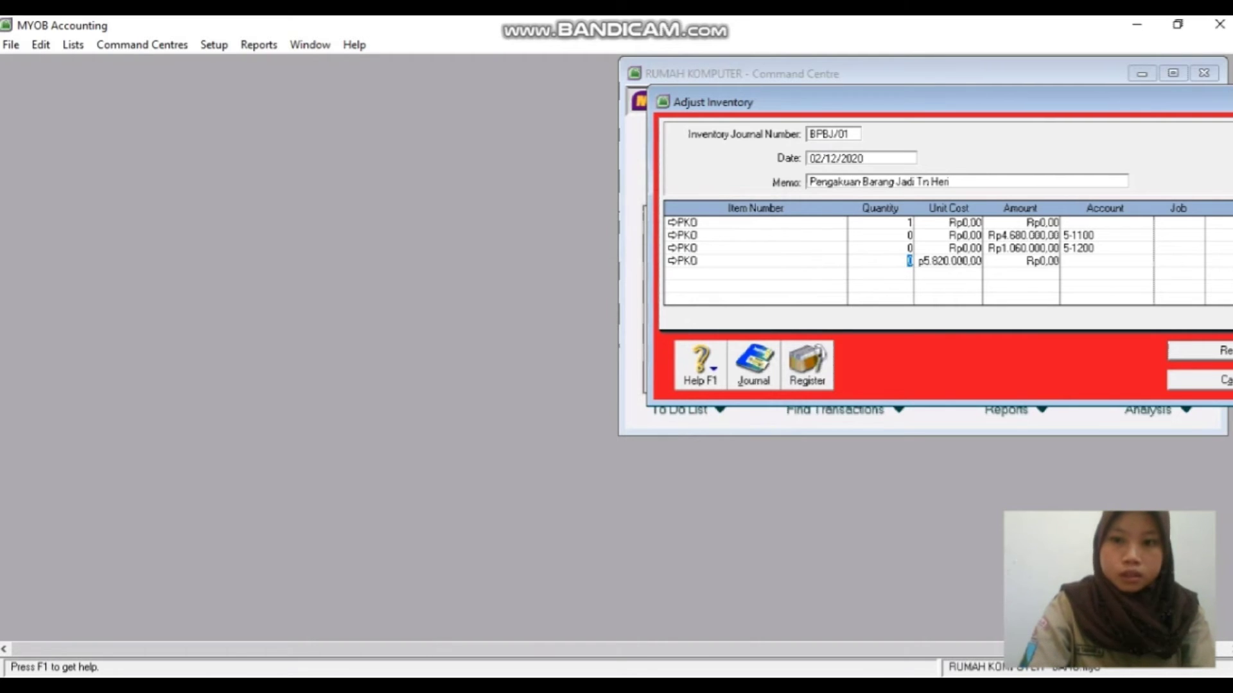
key(Tab)
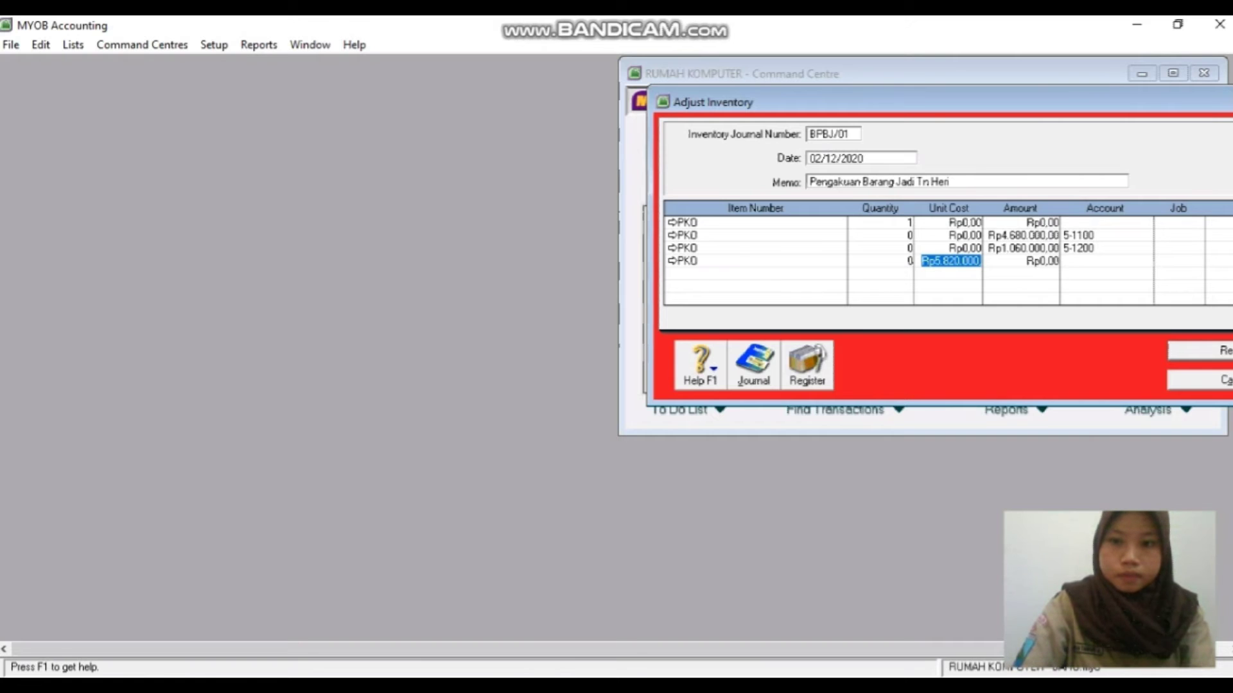
key(shift+Tab)
text(0)
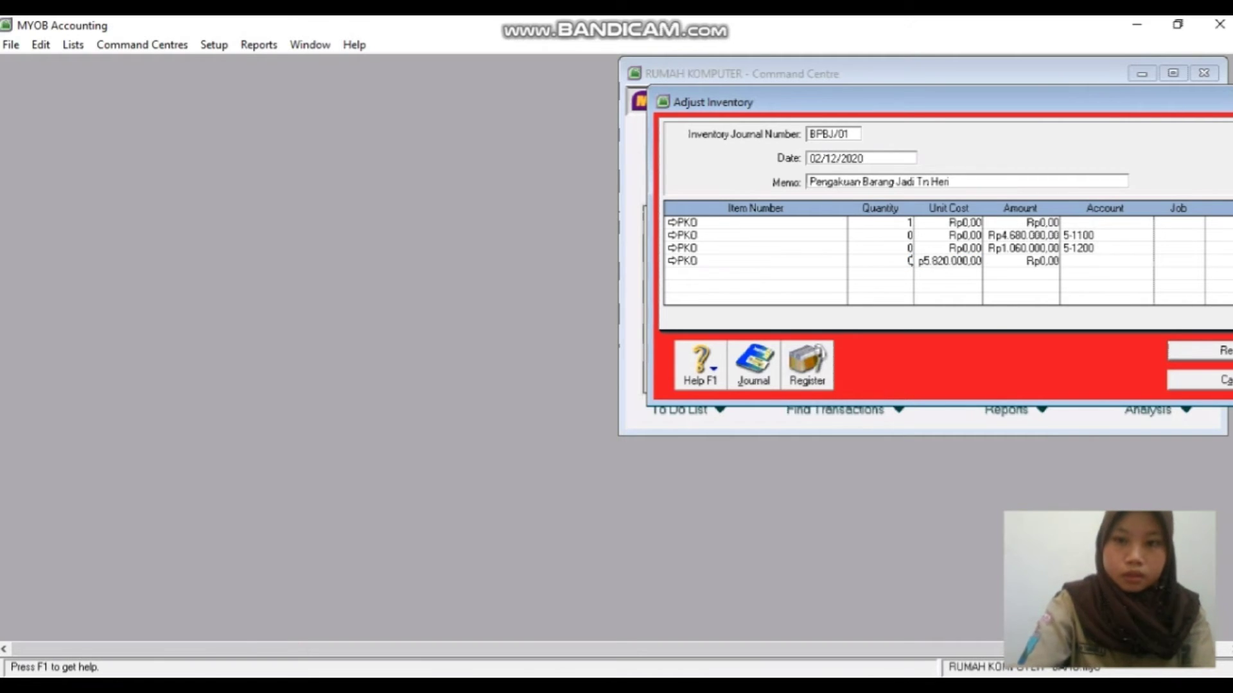
key(Tab)
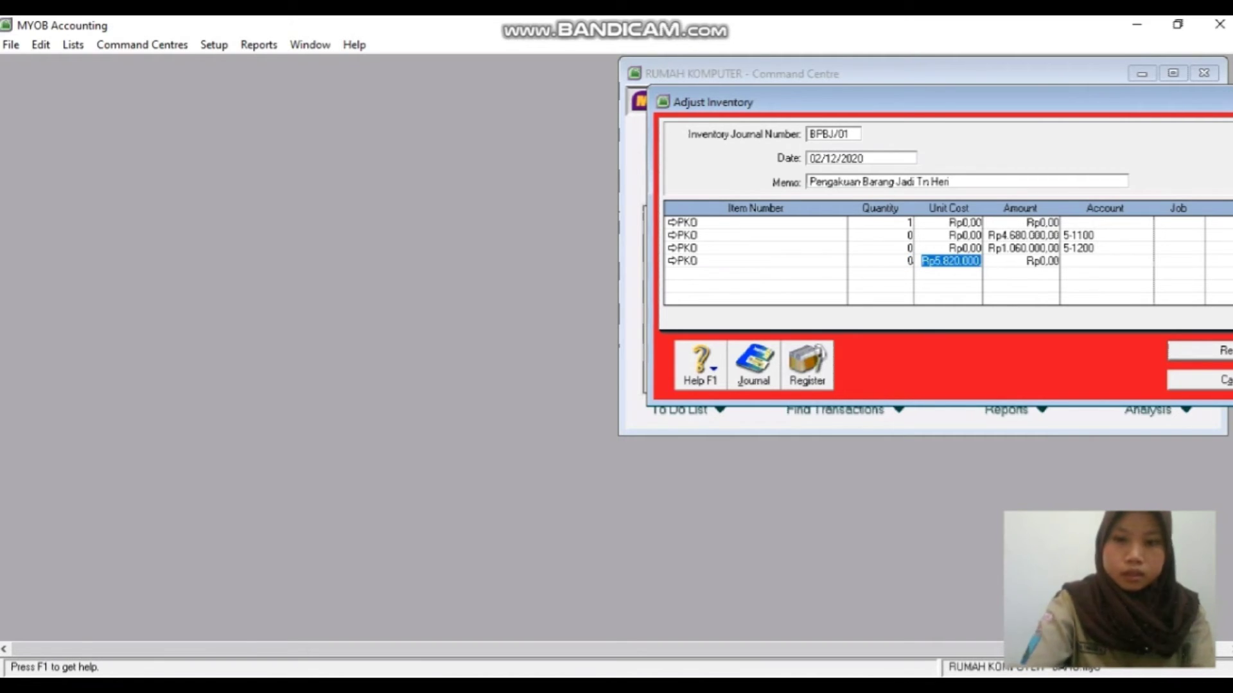
text(0)
key(Tab)
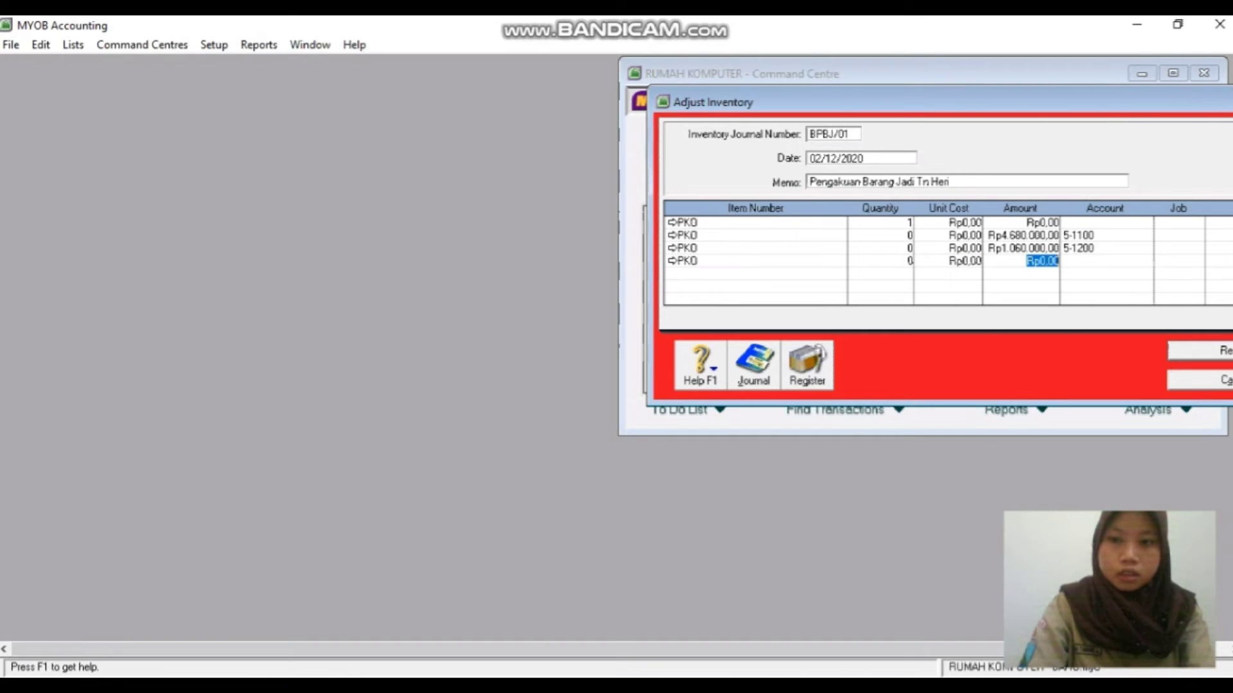
- Set the fourth line's amount to 80000 and assign it to Direct Labor Cost account 5-1300
text(5)
key(minus)
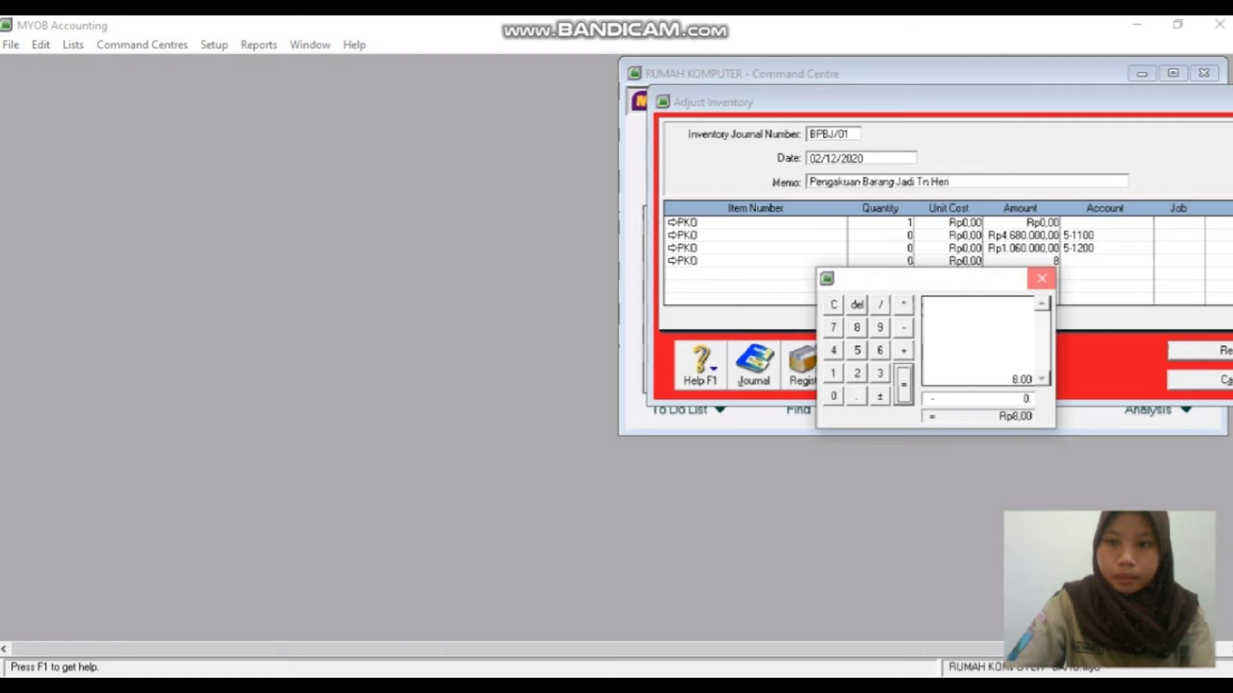
click(1041, 278)
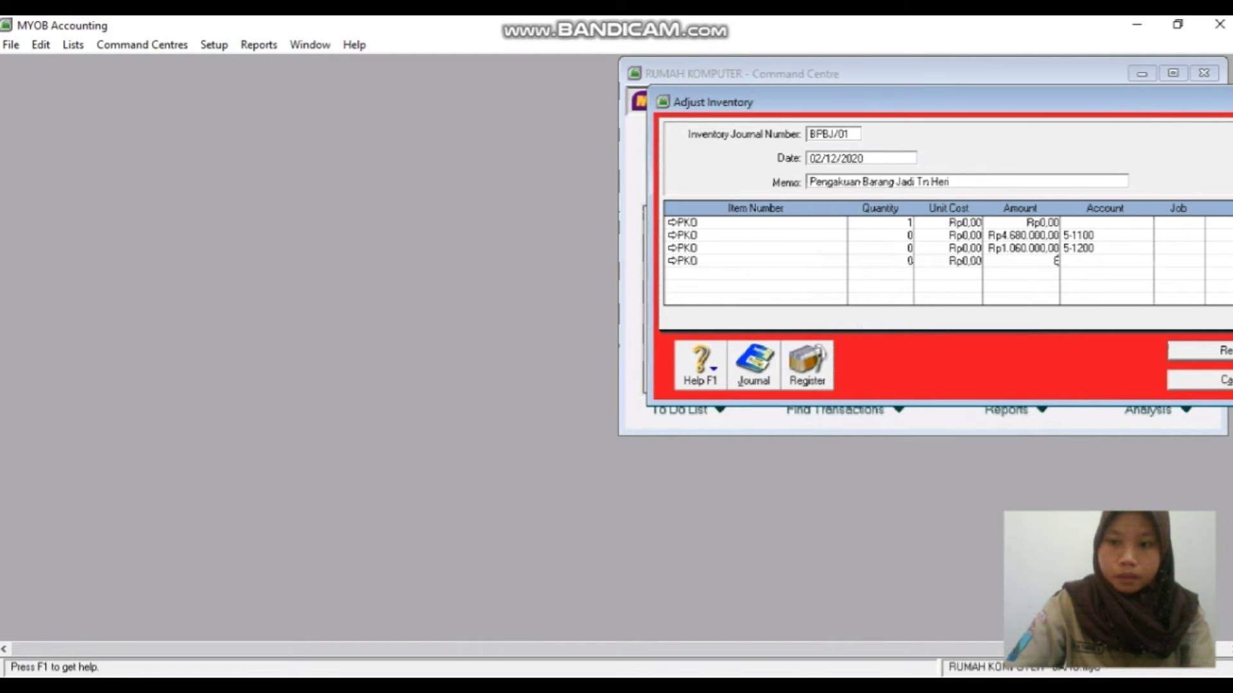
text(000)
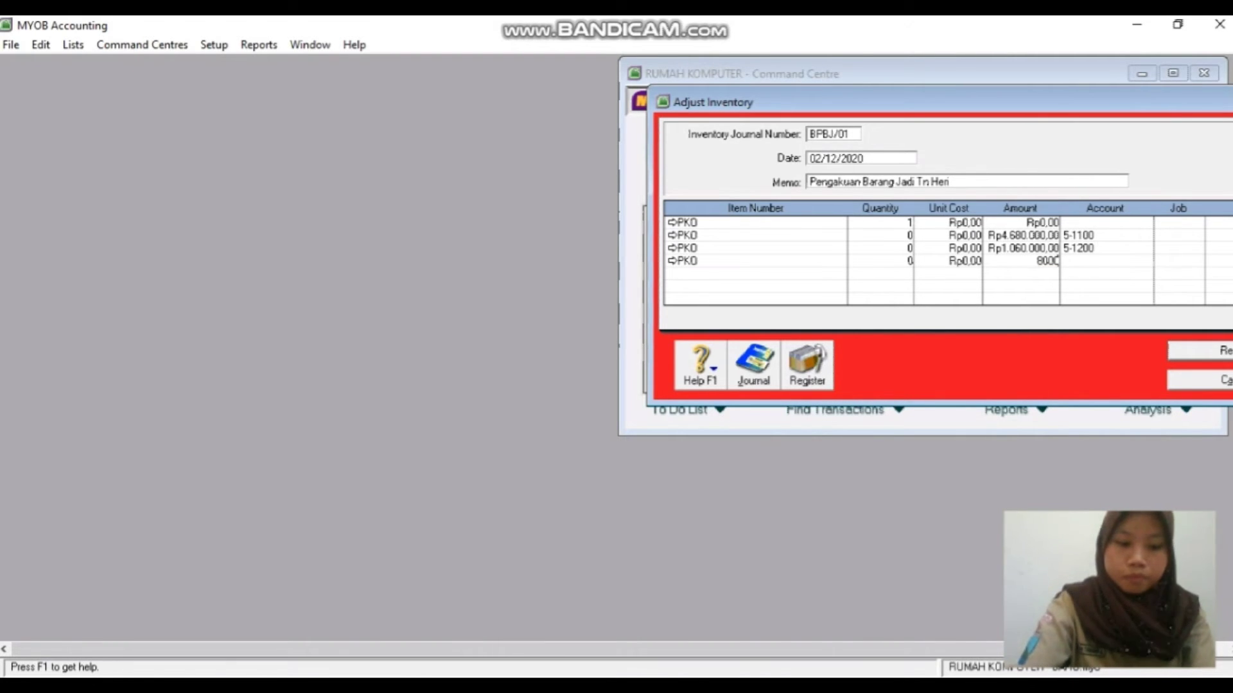
key(Tab)
text(6-)
key(Tab)
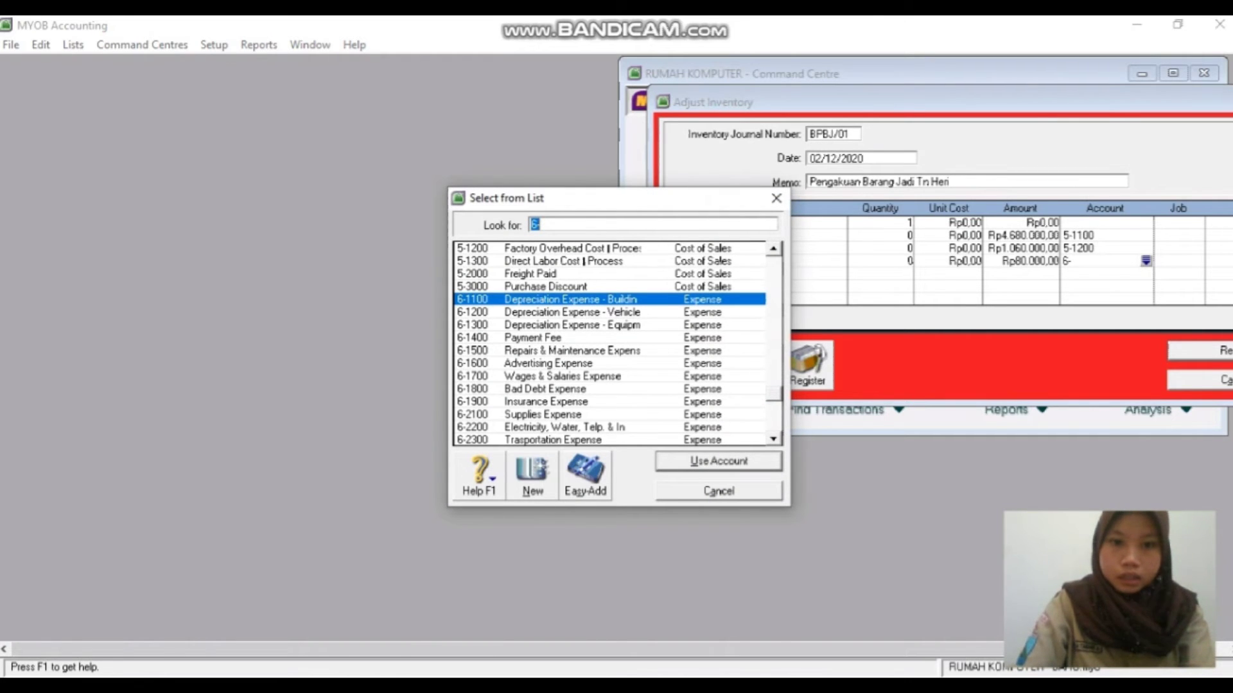
text(5-1300)
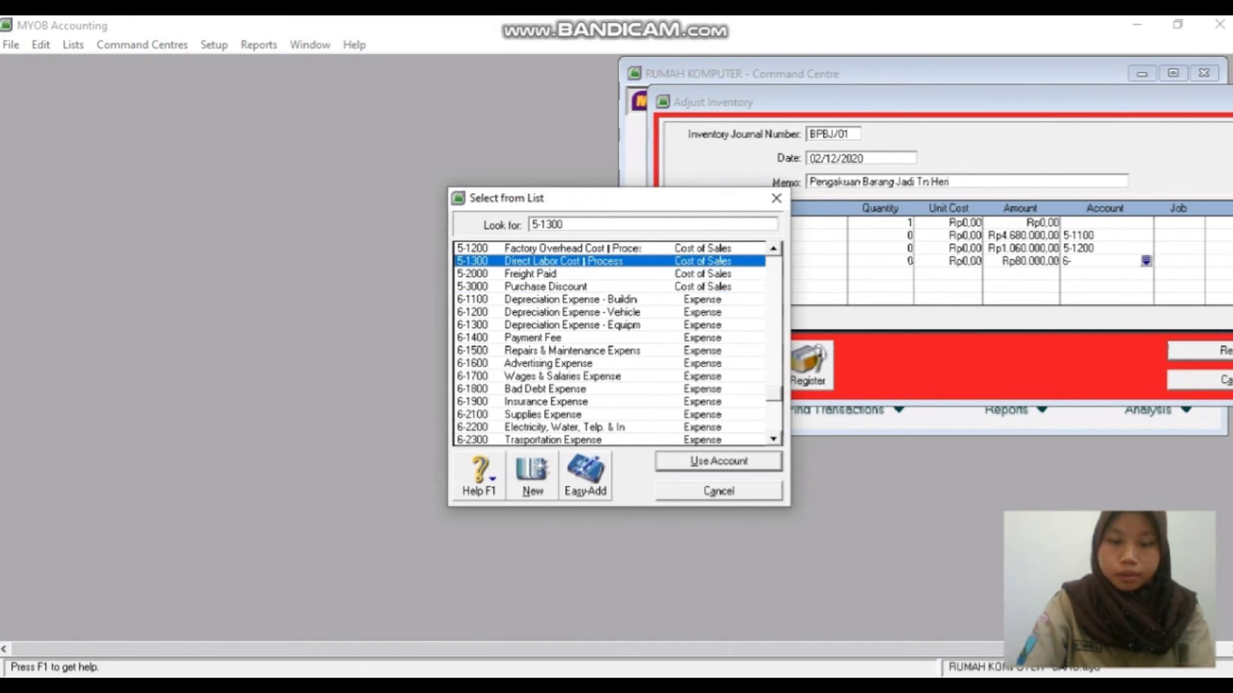
key(Return)
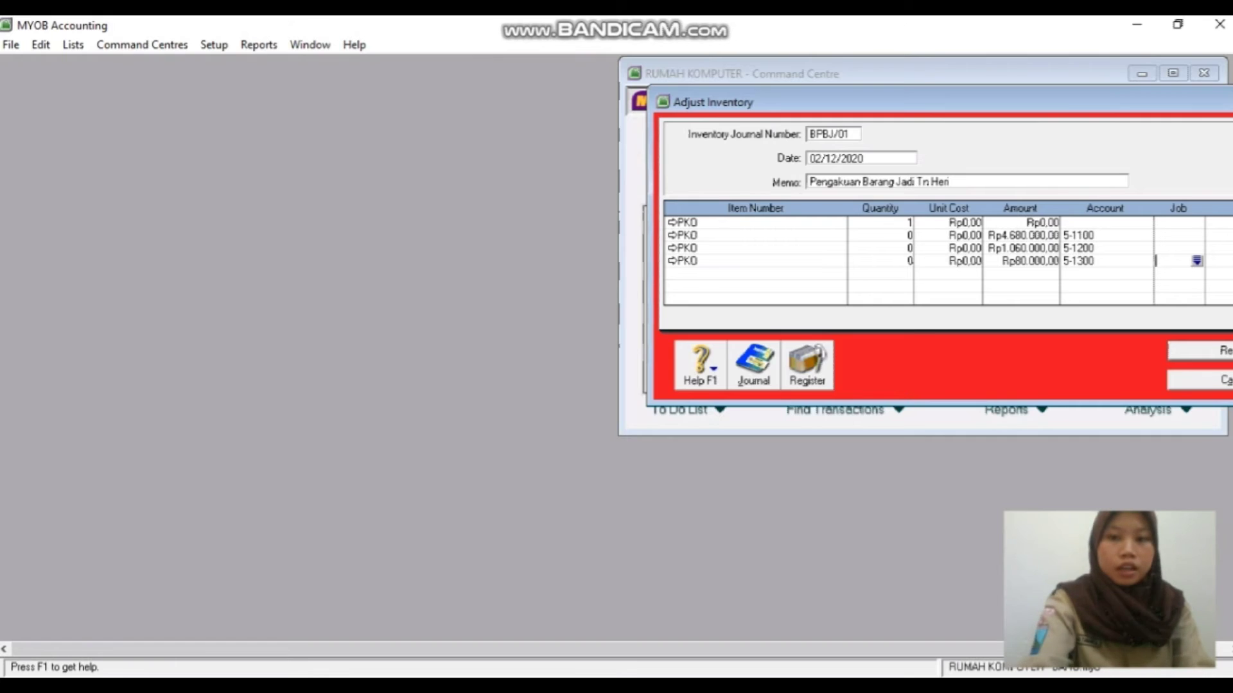
- Review the recap of the inventory adjustment's journal entries, record the adjustment and close the inventory adjustment form
key(ctrl+r)
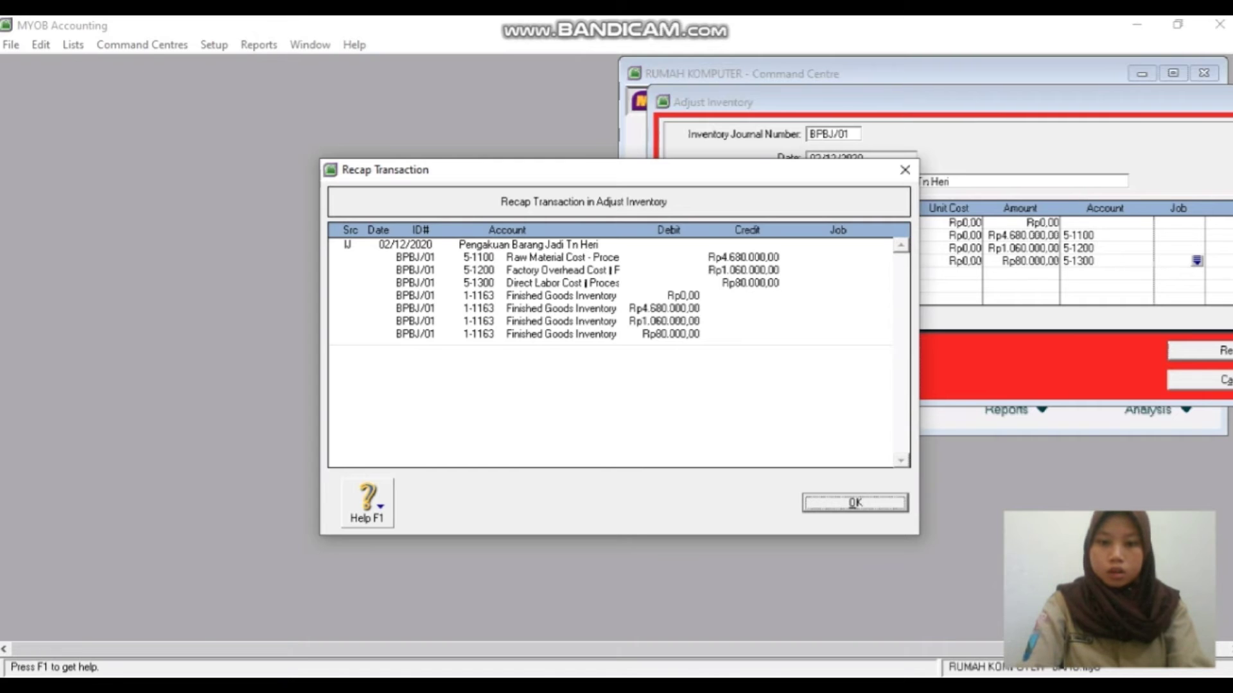
key(Return)
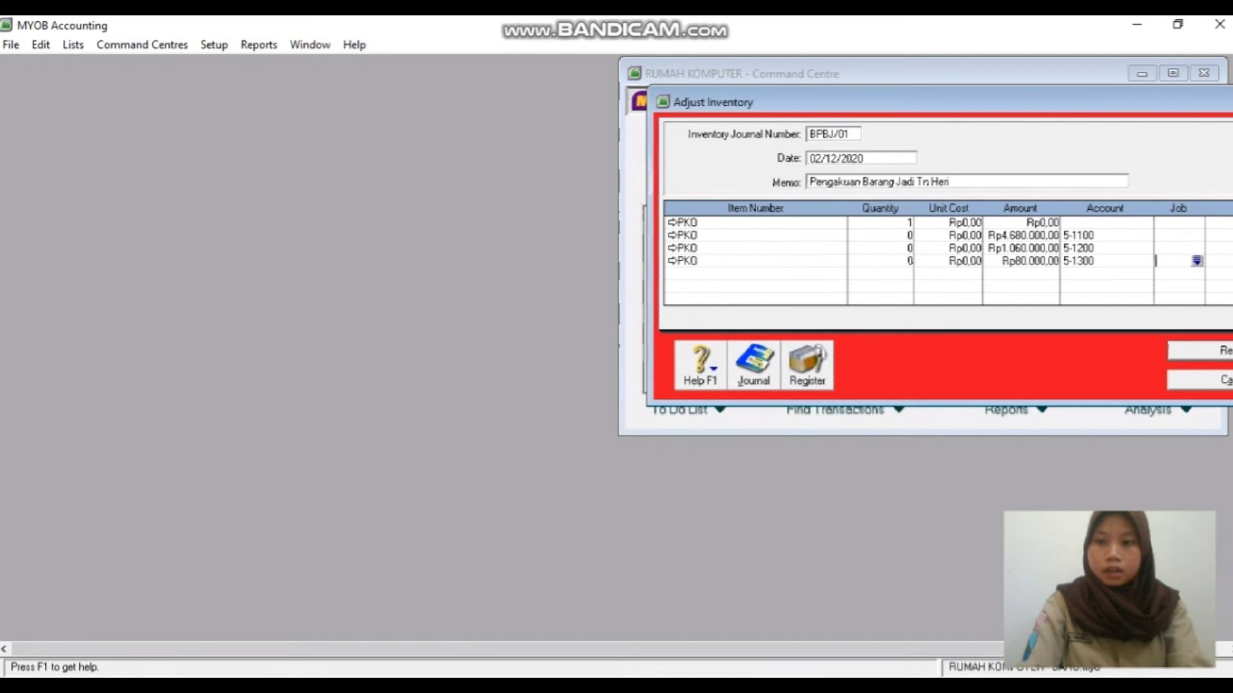
key(Return)
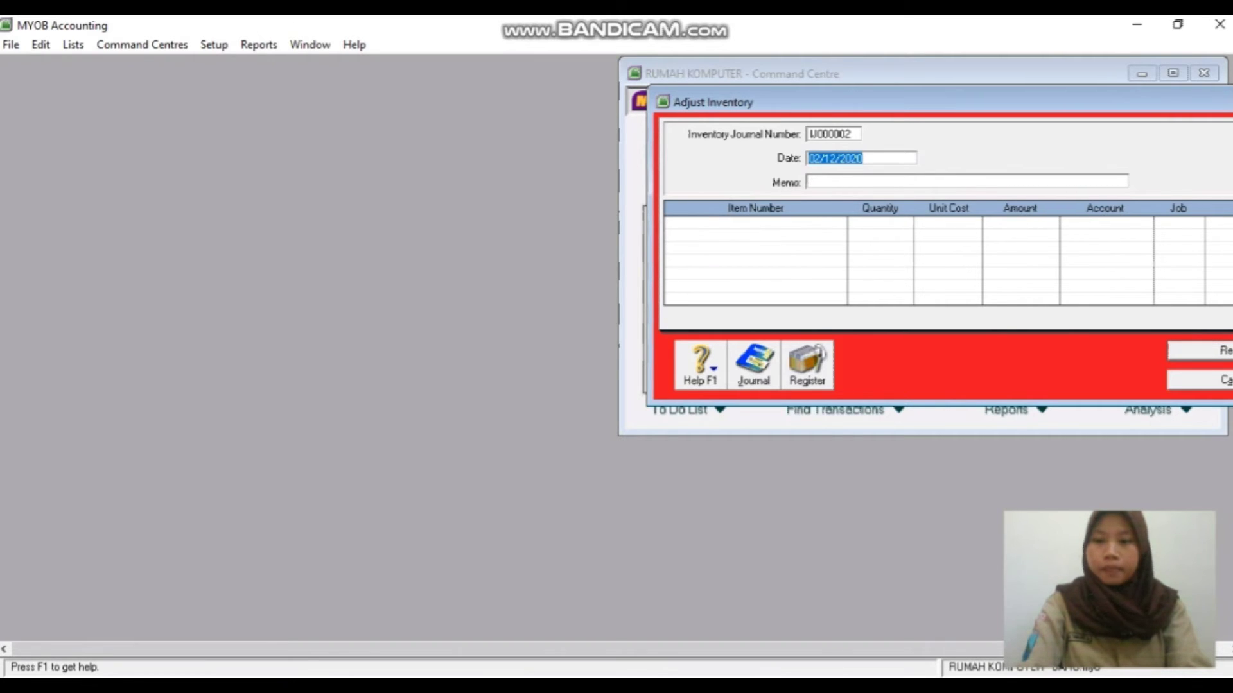
key(Escape)
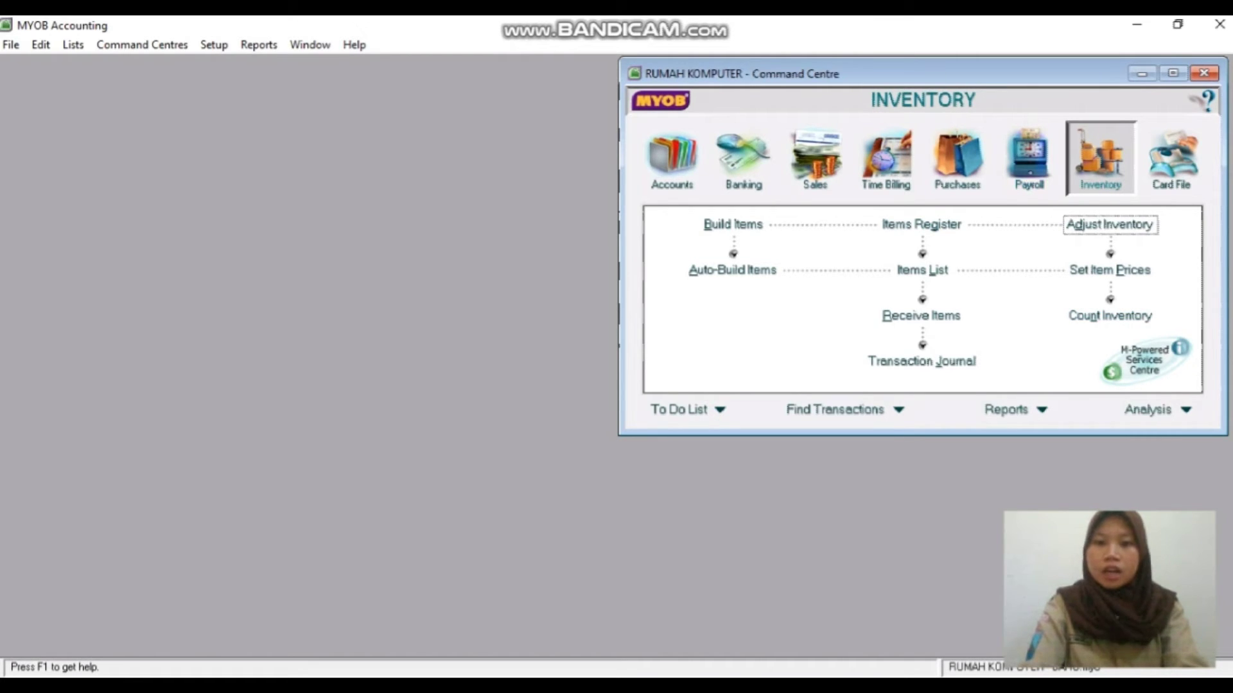
- Show the sales register's orders dated from 01/12/2020 for all customers
click(815, 158)
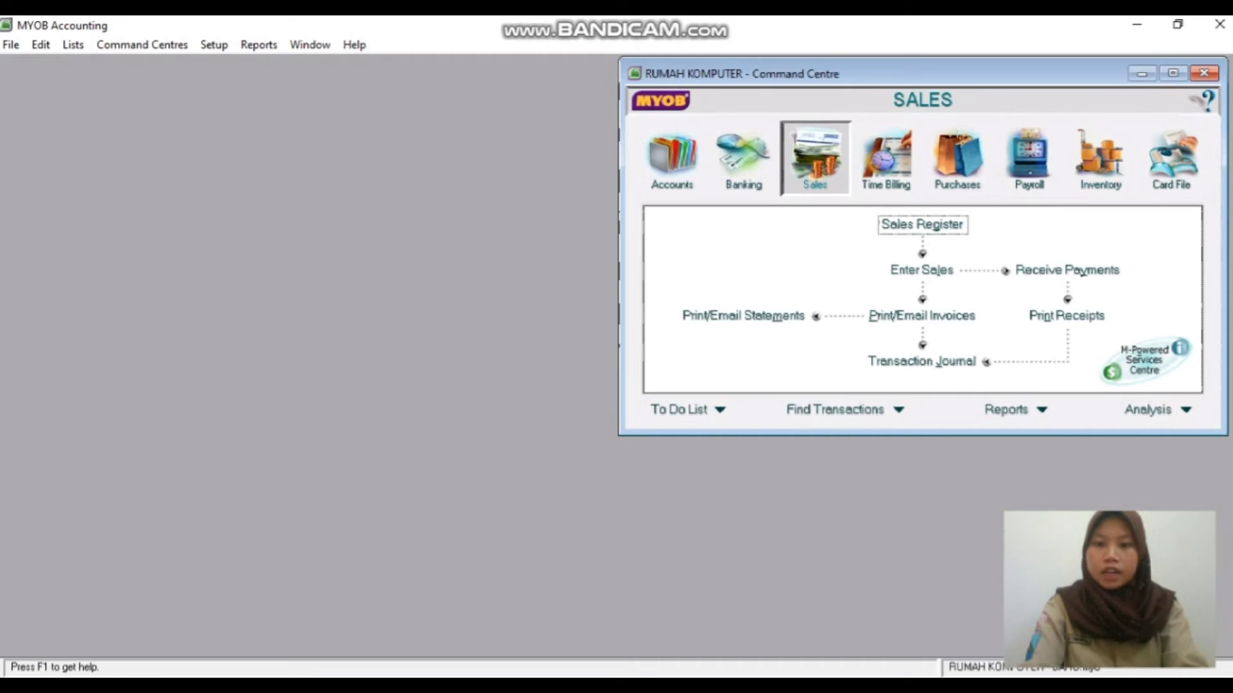
click(921, 270)
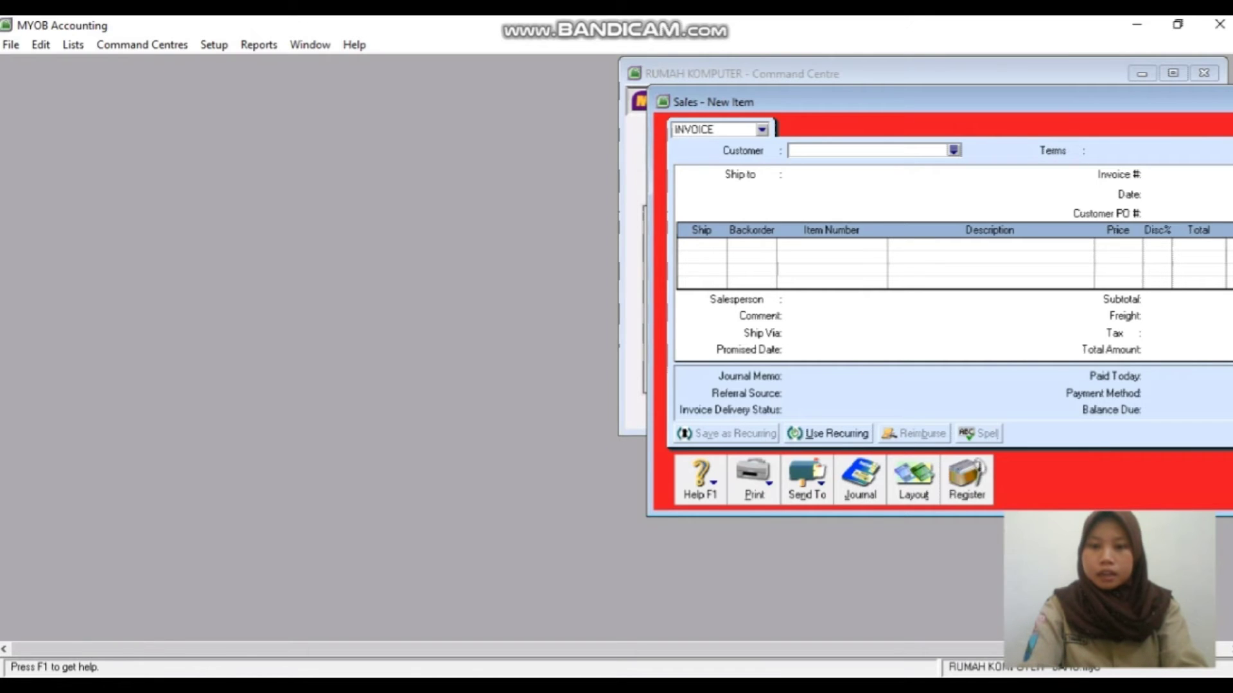
click(966, 480)
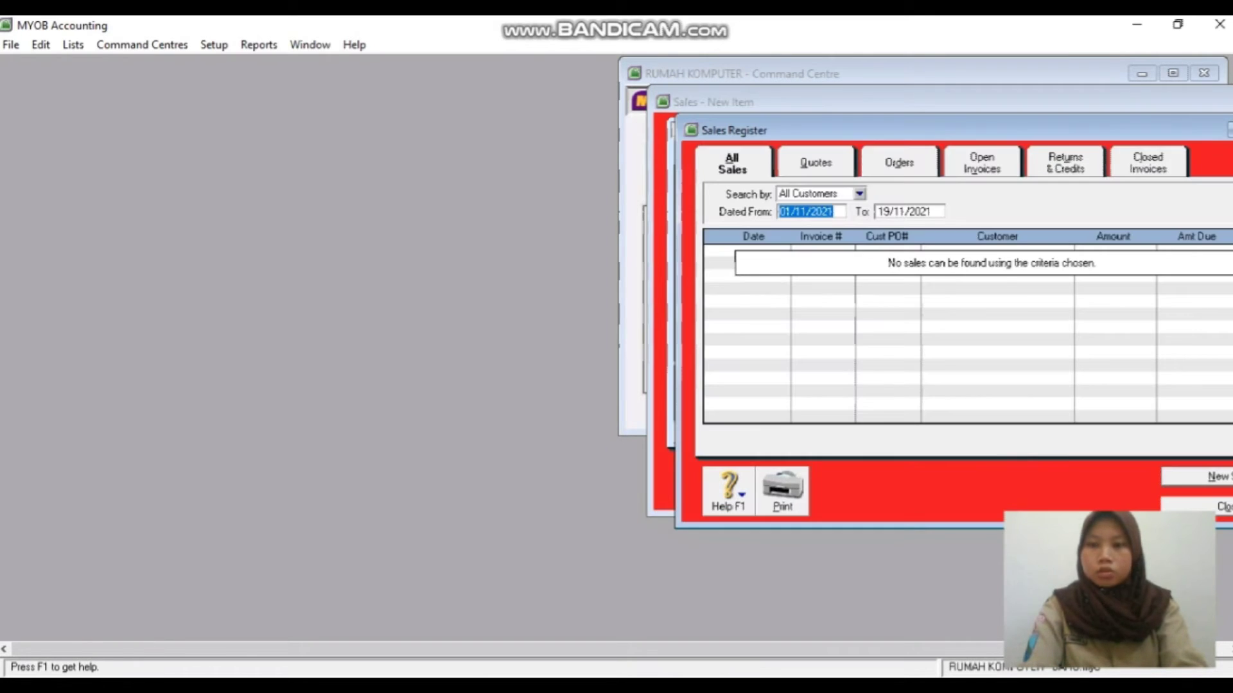
click(899, 163)
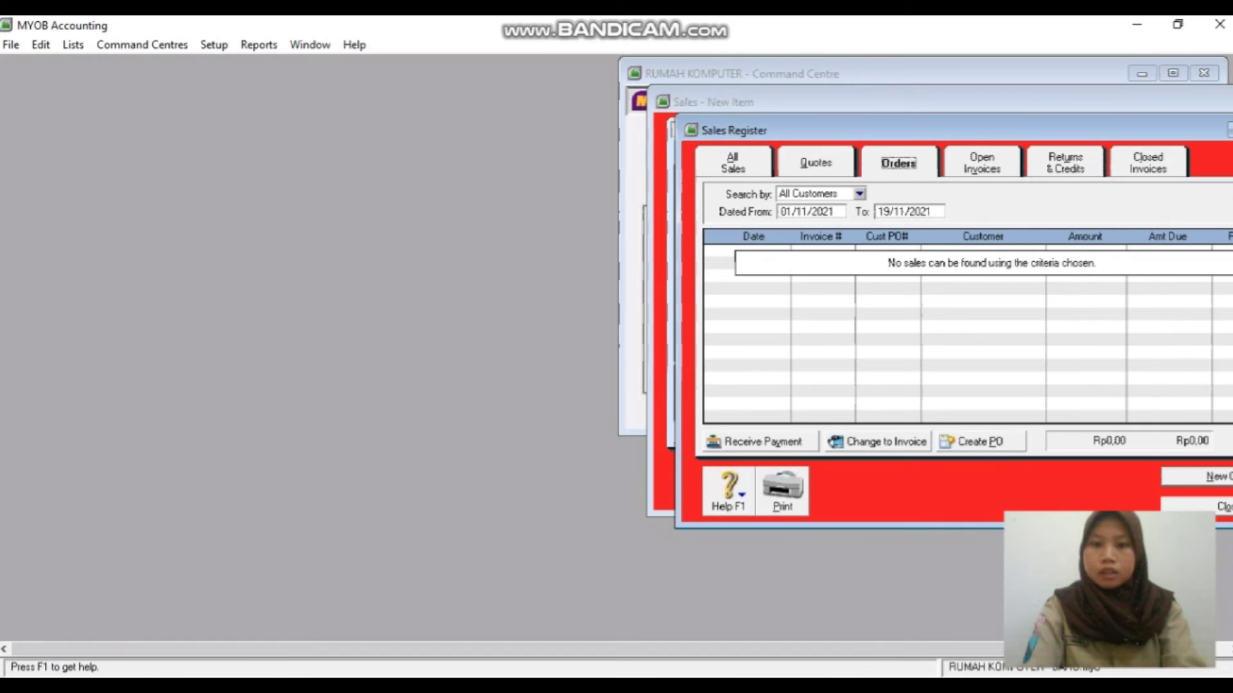
double_click(806, 212)
key(BackSpace)
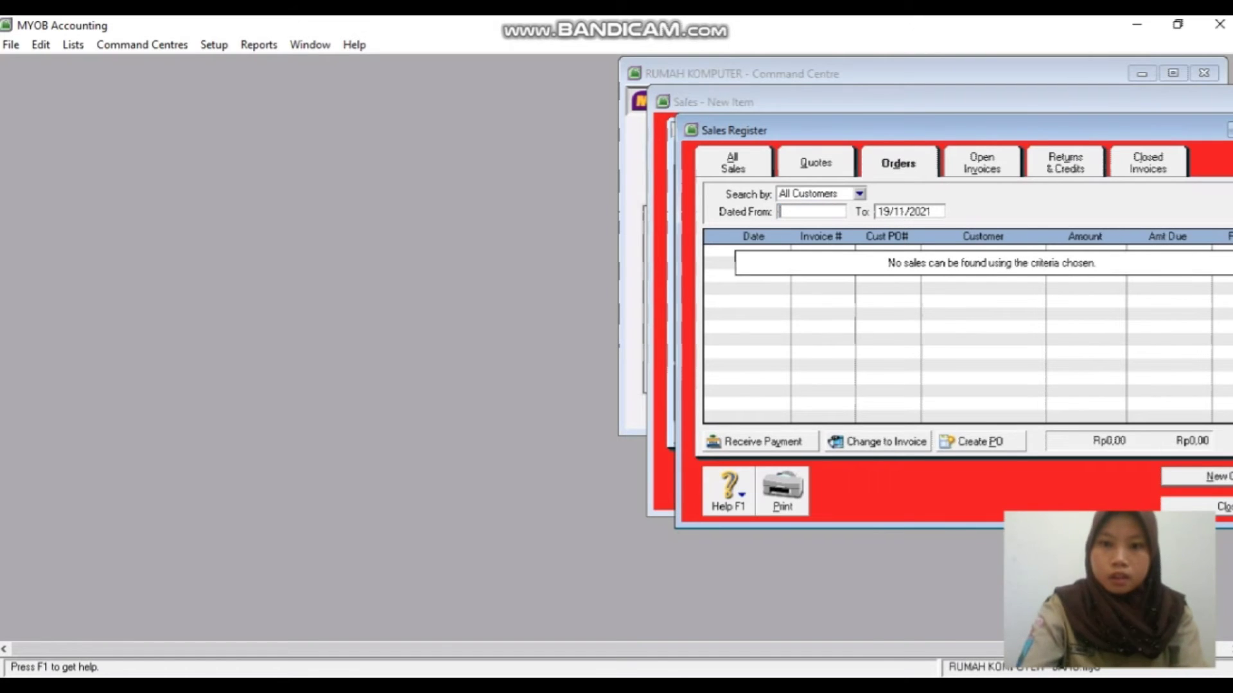
text(01/1)
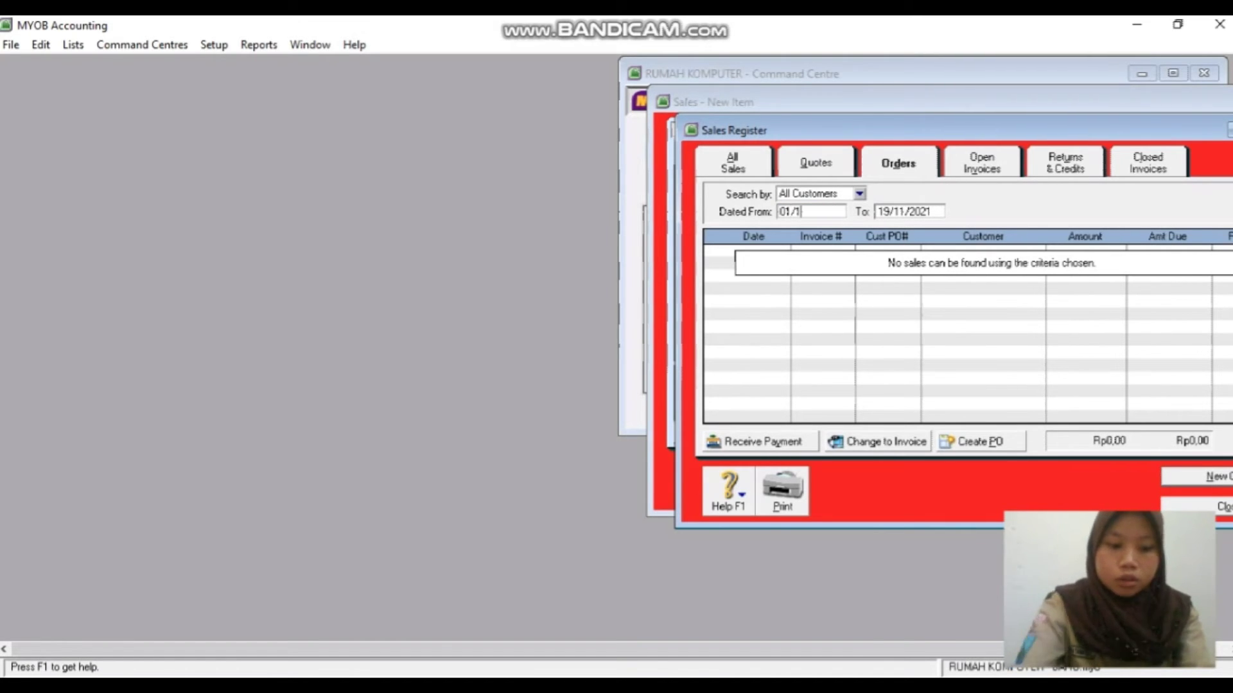
text(2/2020)
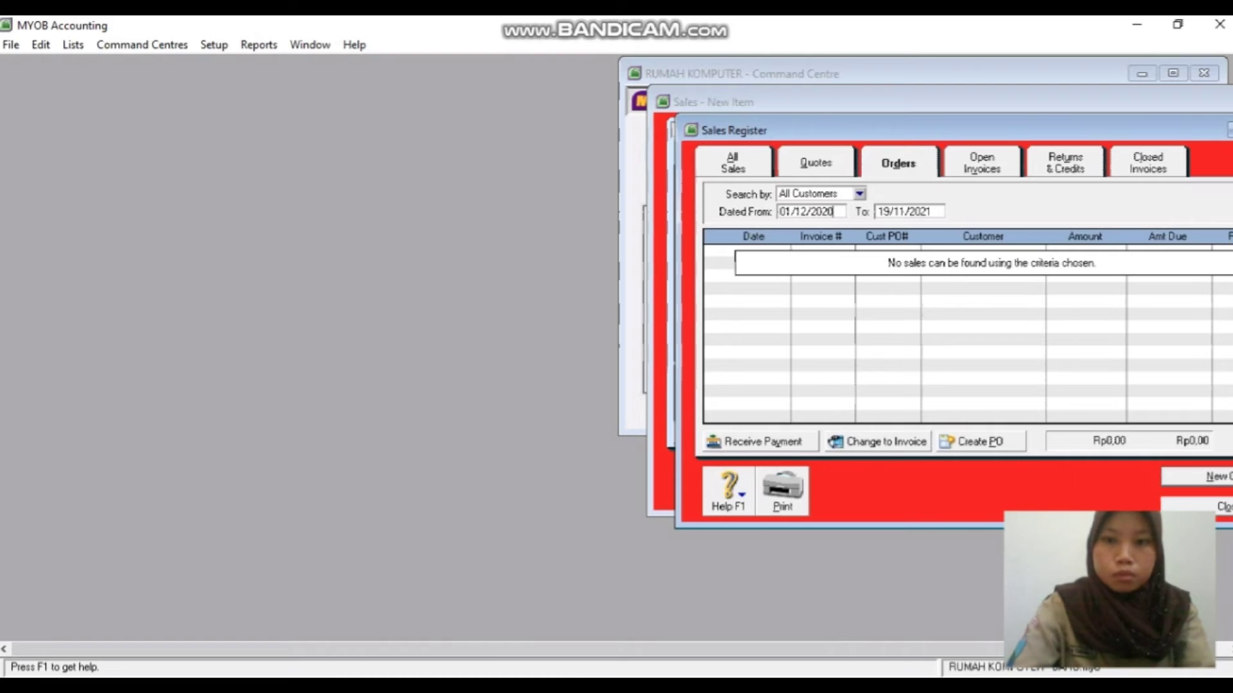
key(Tab)
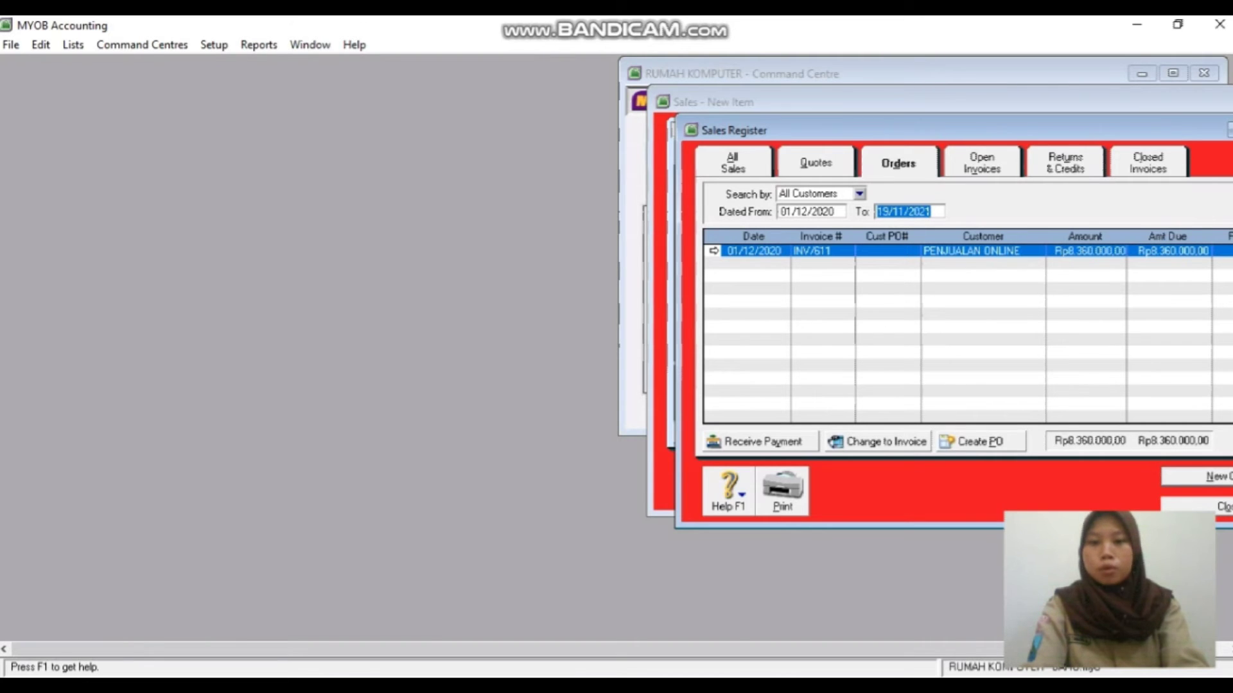
- Examine the details of the PENJUALAN ONLINE order for one PKO item and return to the sales register
click(714, 251)
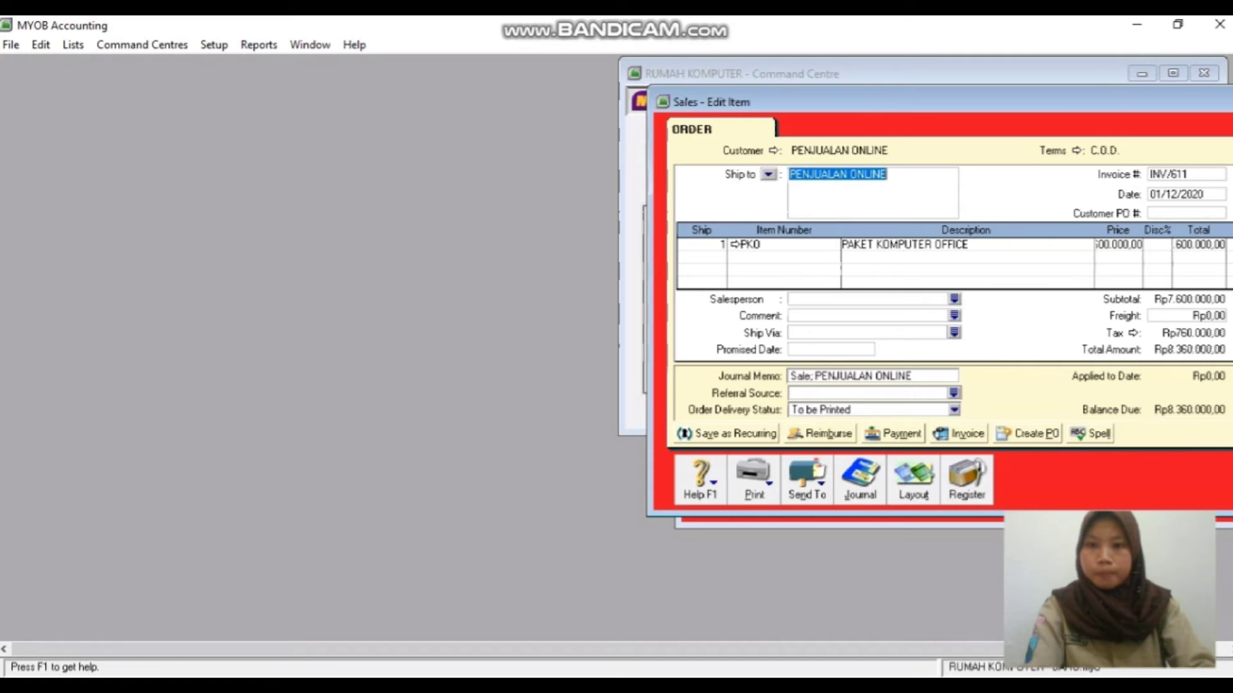
drag(937, 102, 796, 99)
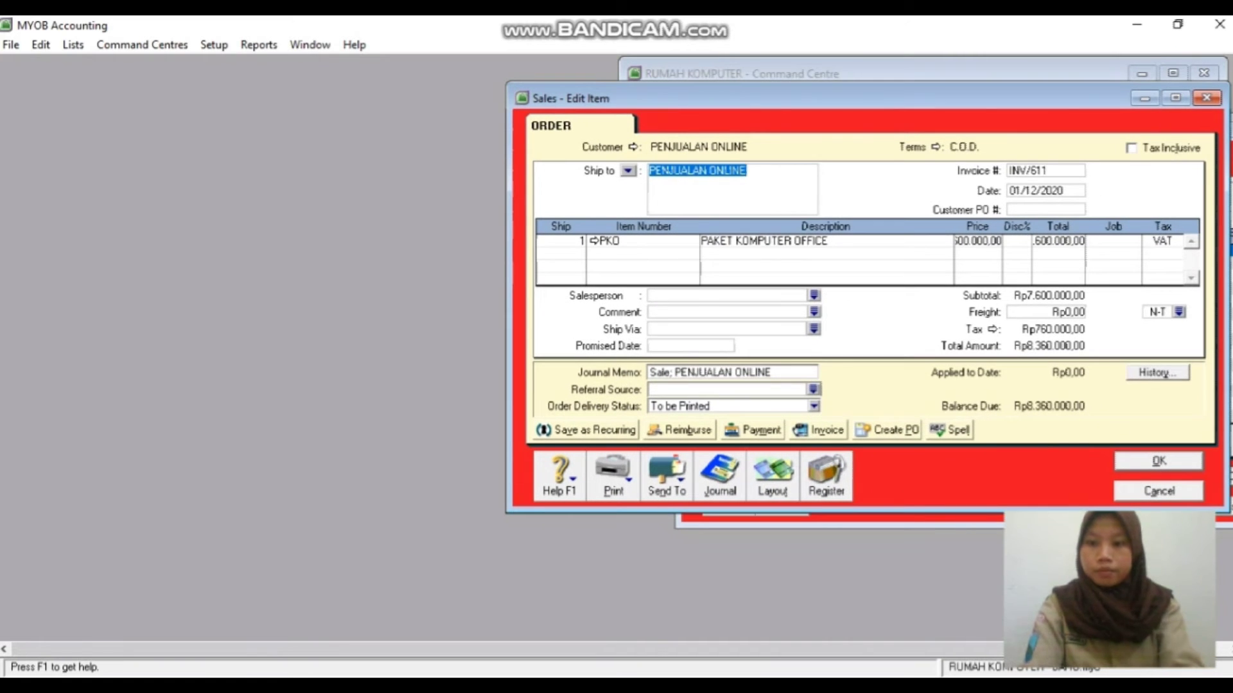
click(1158, 461)
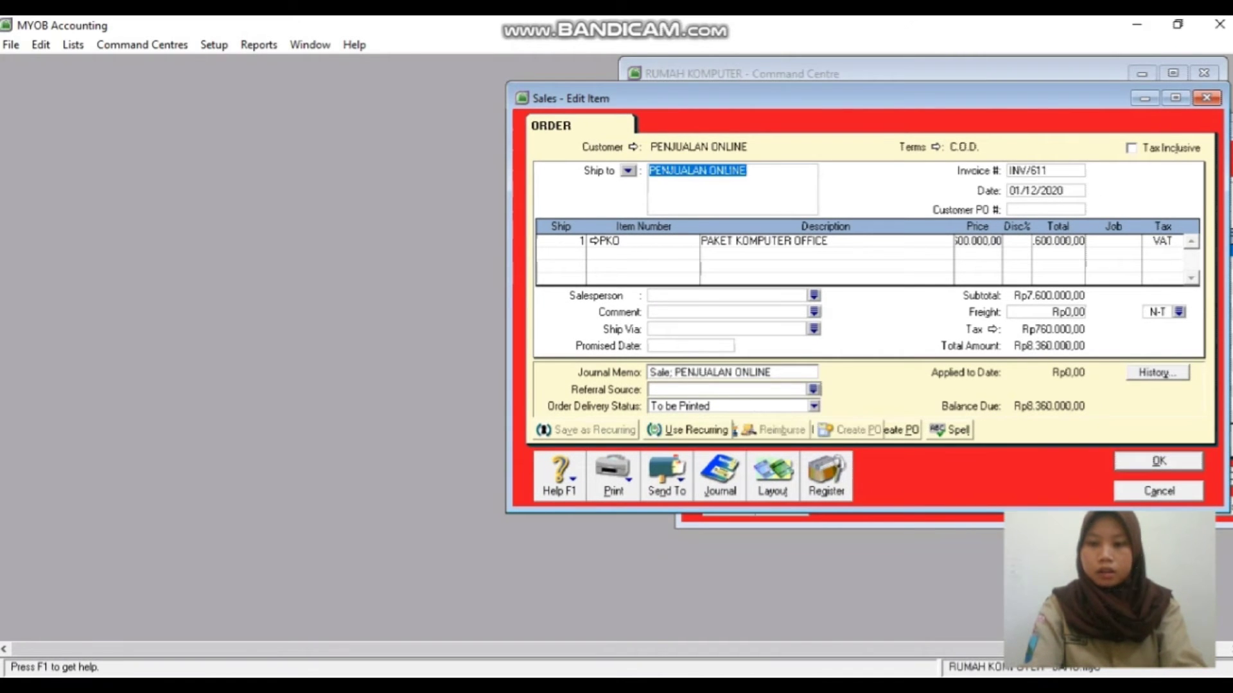
click(1158, 491)
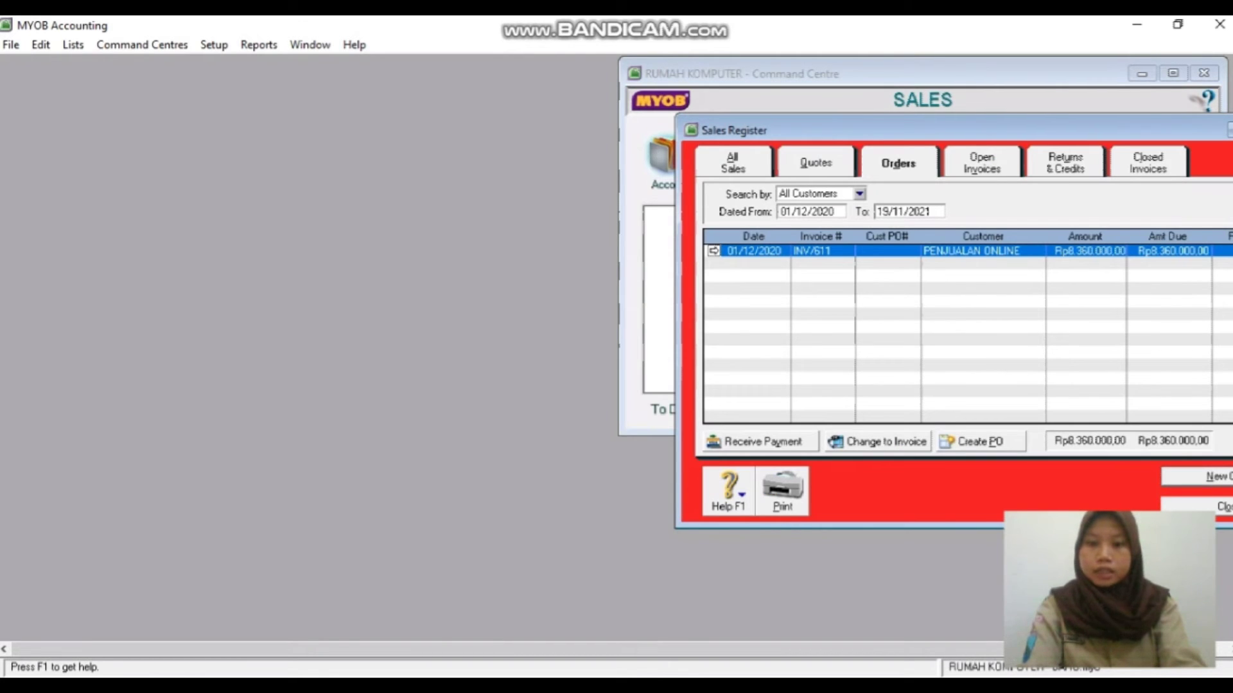
- Convert the PENJUALAN ONLINE order to an invoice and set the invoice date to 02/12/2020
click(879, 442)
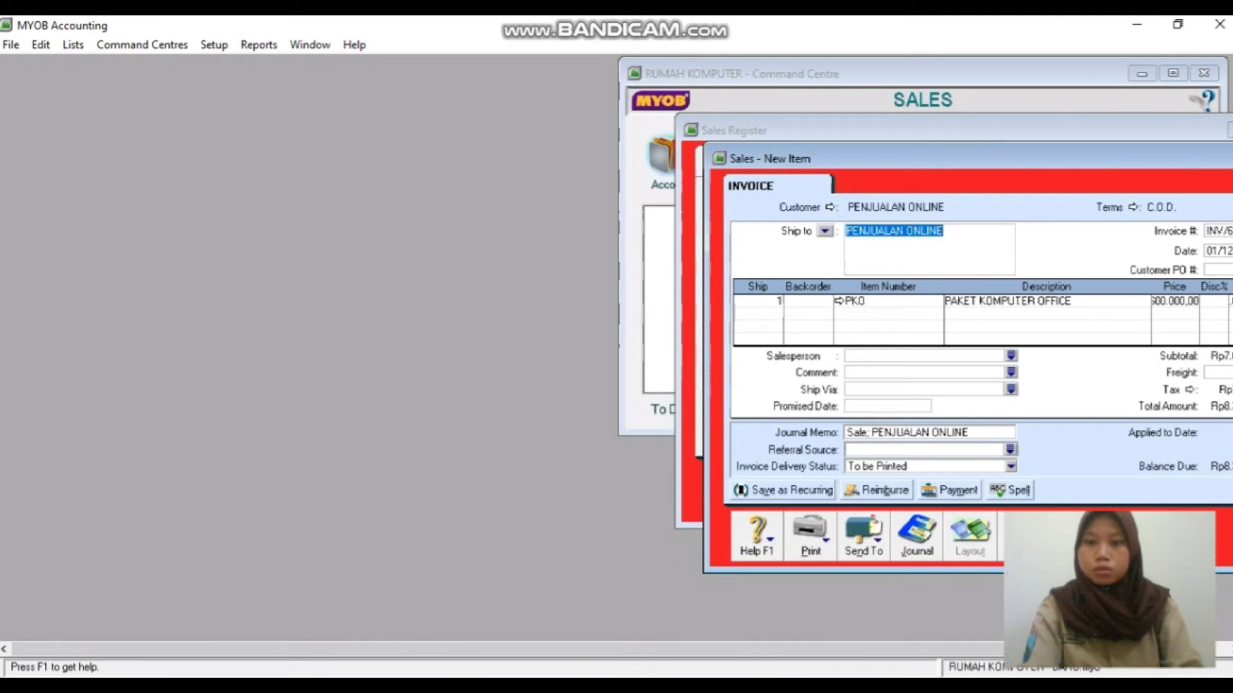
drag(963, 158, 862, 150)
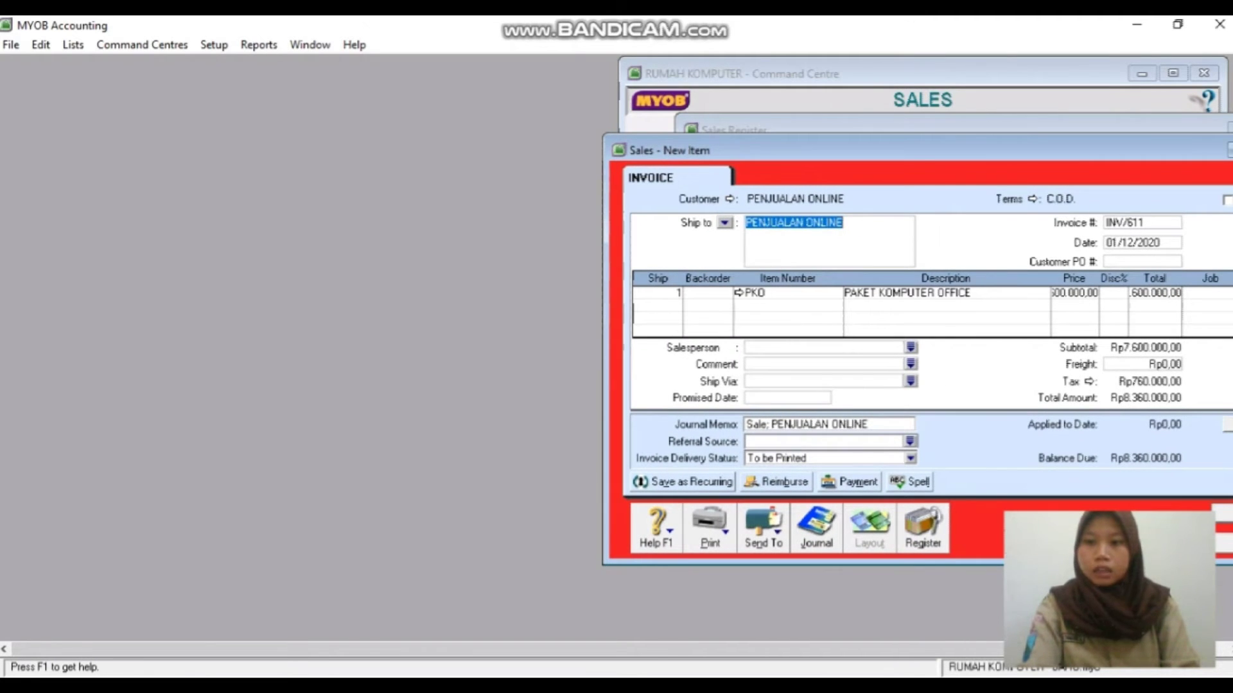
click(1115, 243)
click(1115, 242)
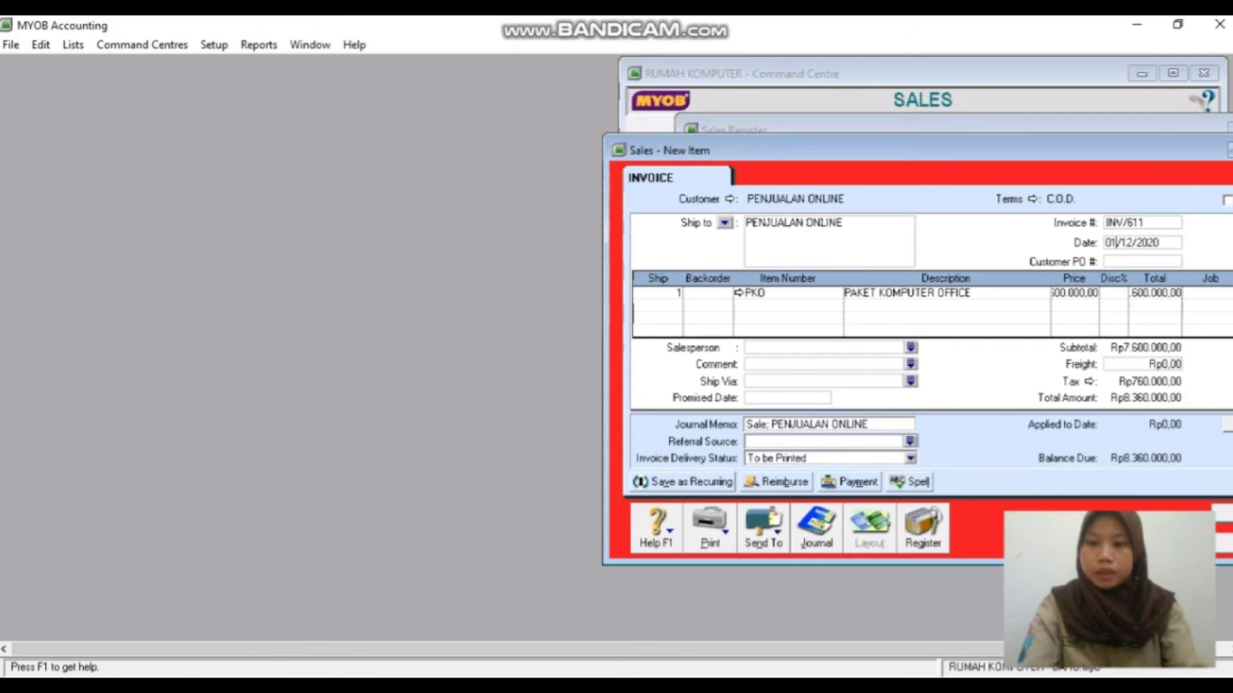
key(BackSpace)
text(2)
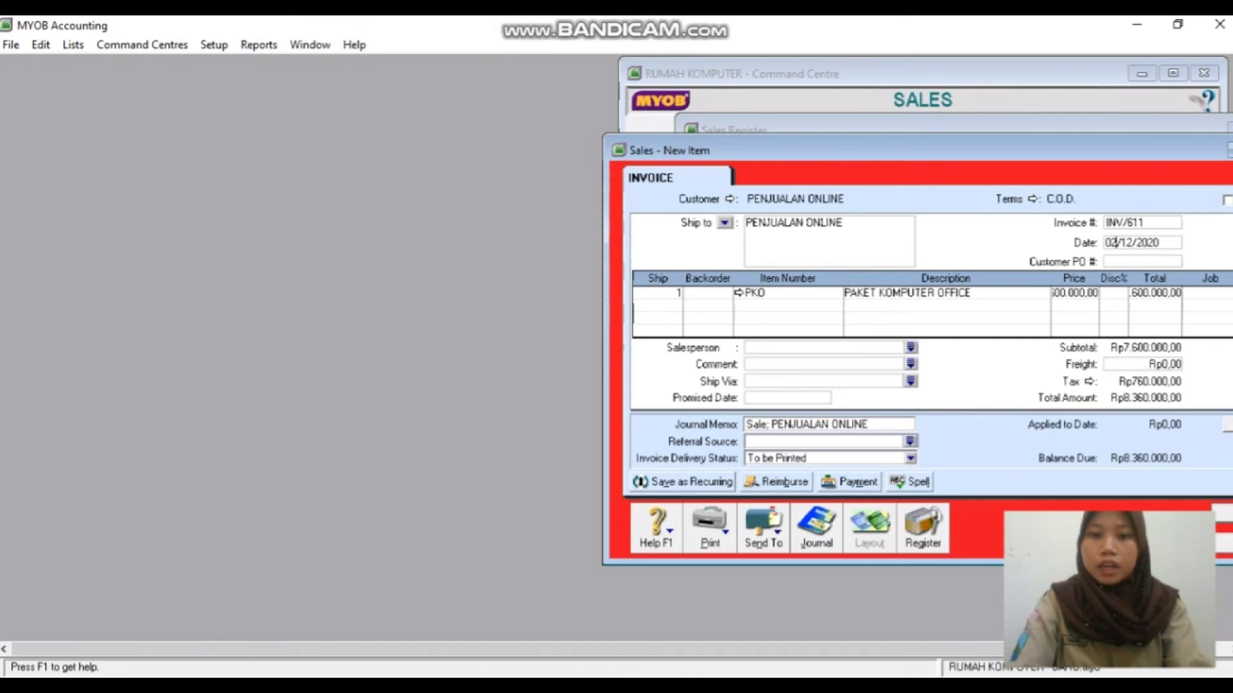
key(Tab)
- Add the buyer's title and name on a second line of the invoice's ship-to address
key(Right)
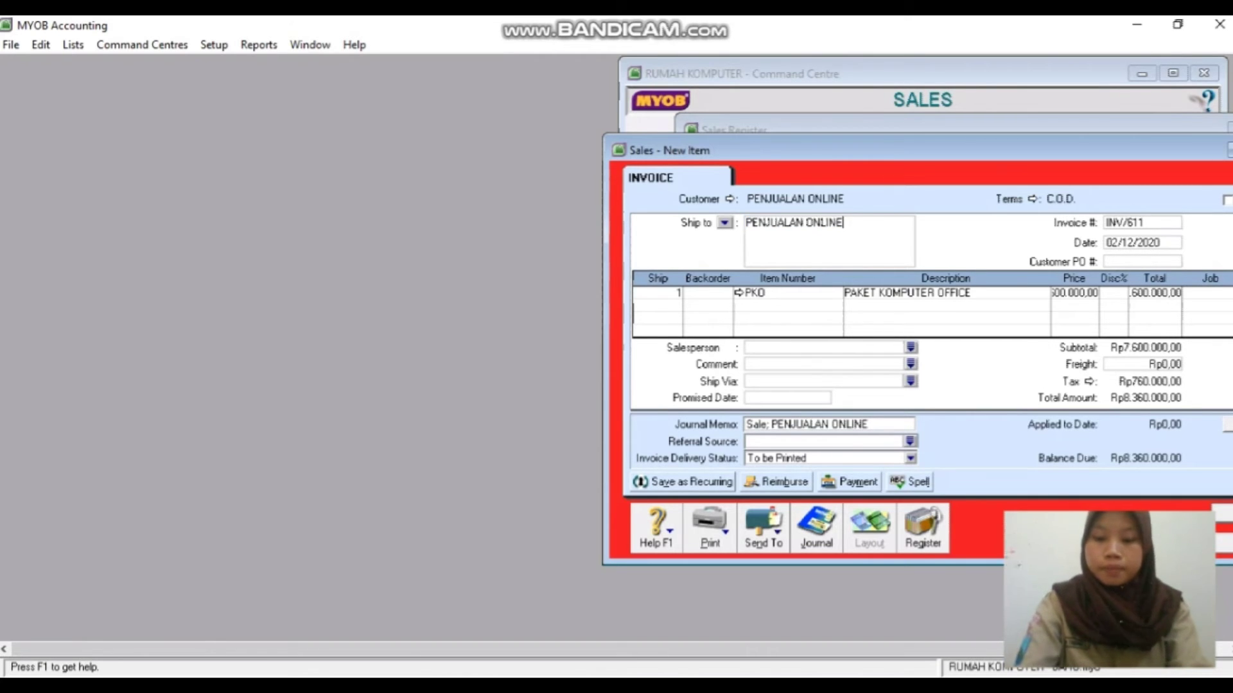
key(Return)
text(T)
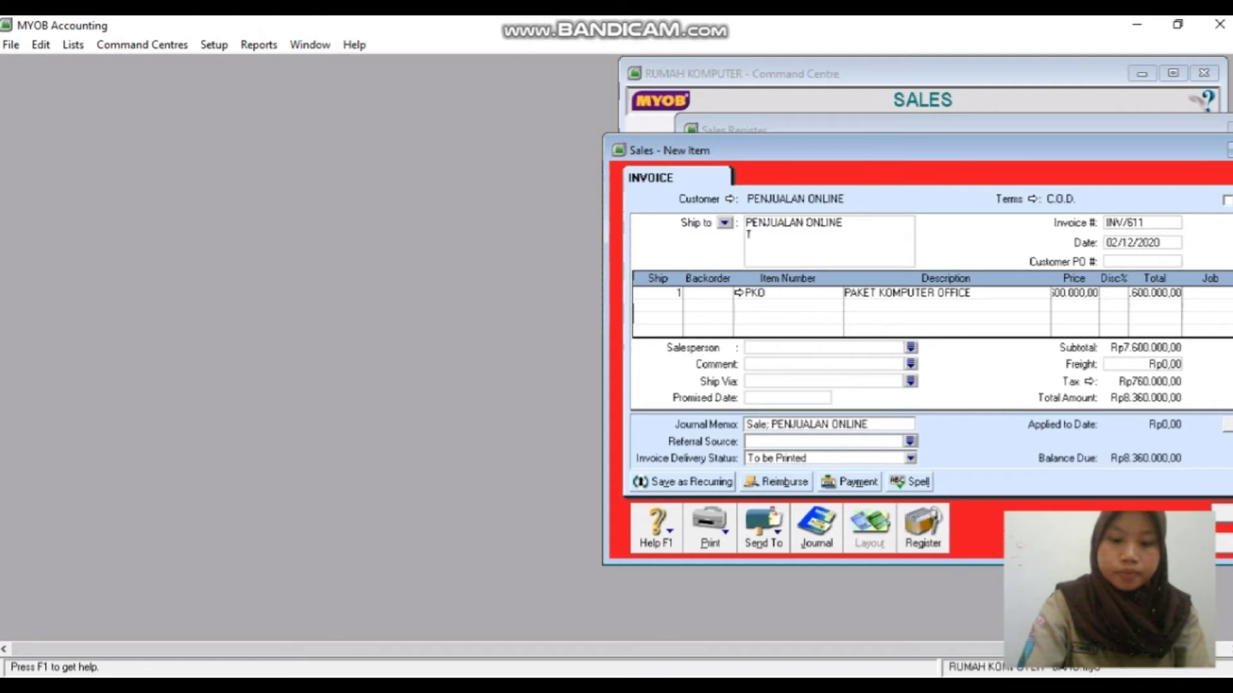
text(N her)
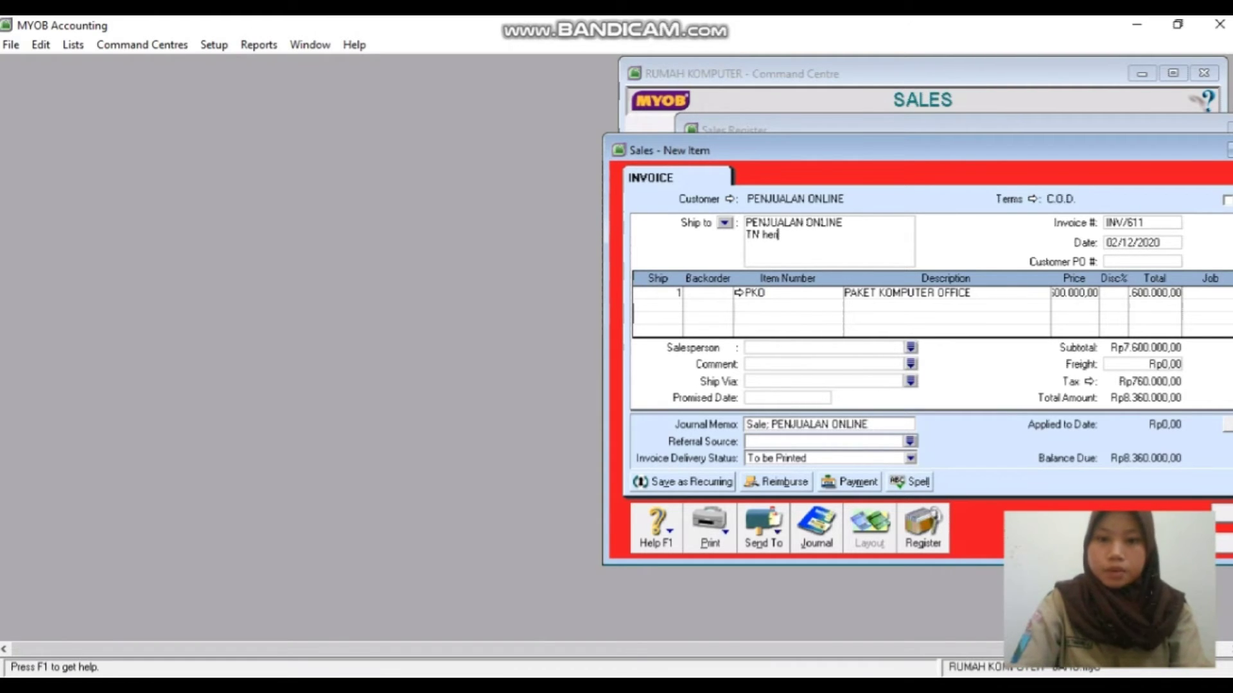
text(i)
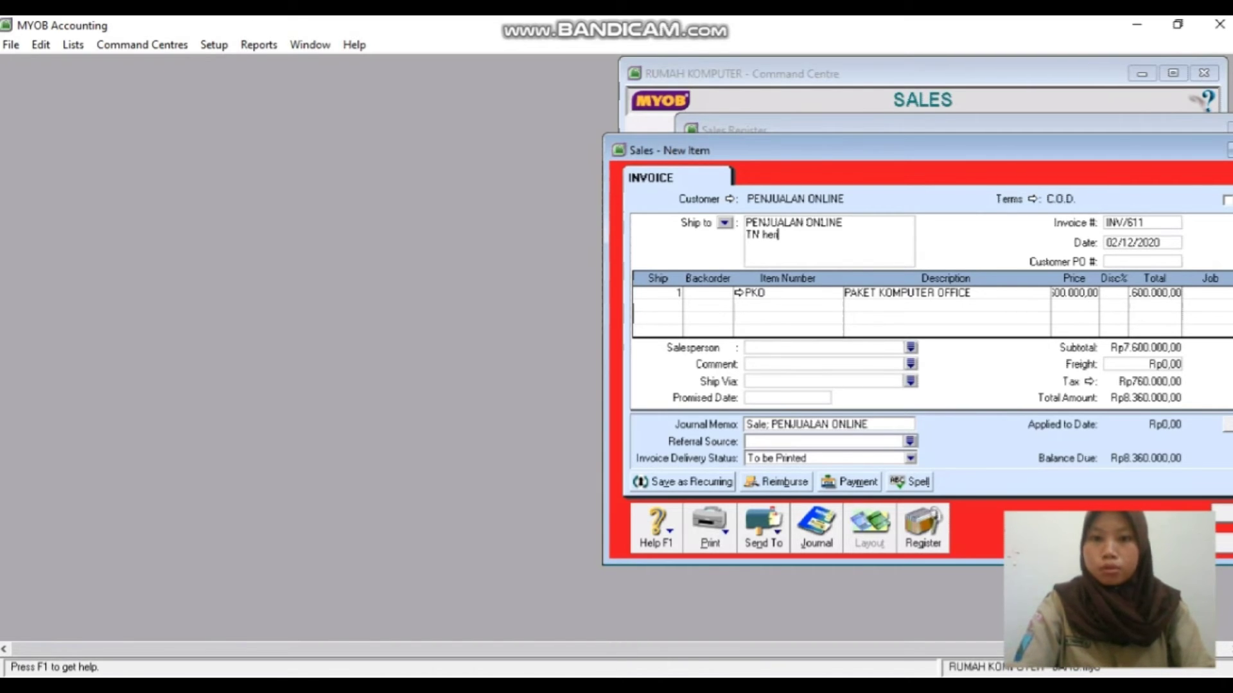
- Record the pre-dated PENJUALAN ONLINE invoice and close the sales form and the sales register
drag(918, 150, 832, 141)
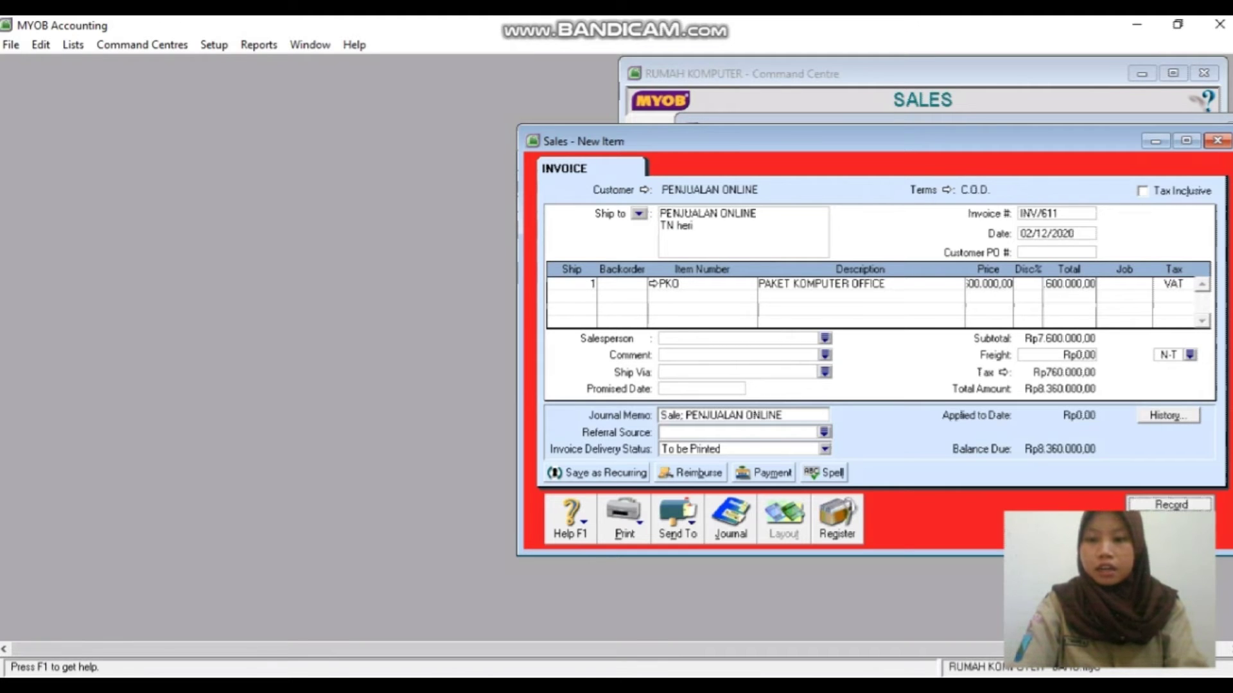
click(1199, 503)
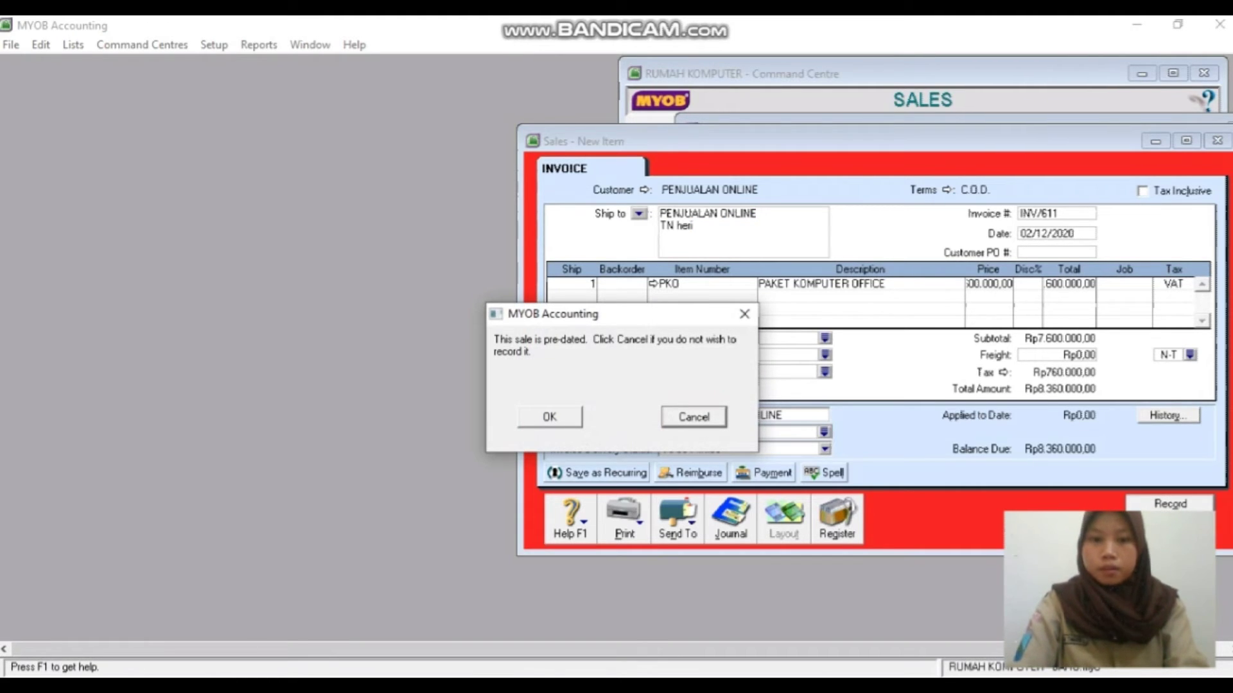
click(549, 417)
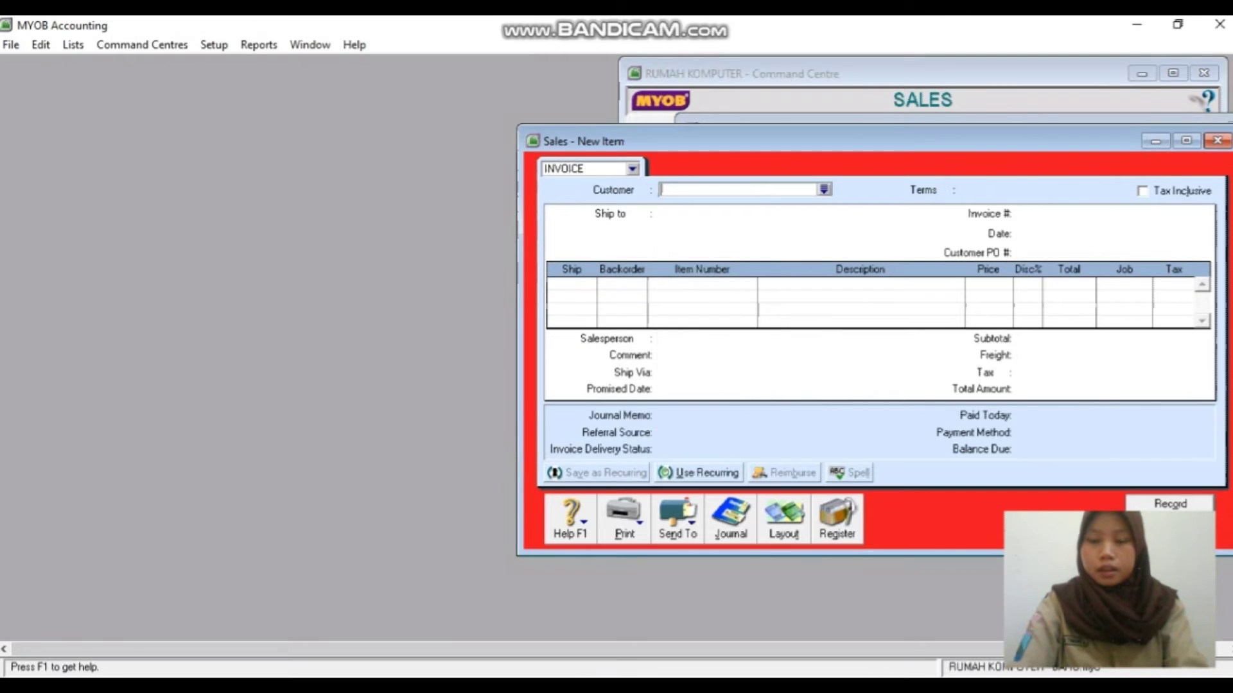
click(1186, 533)
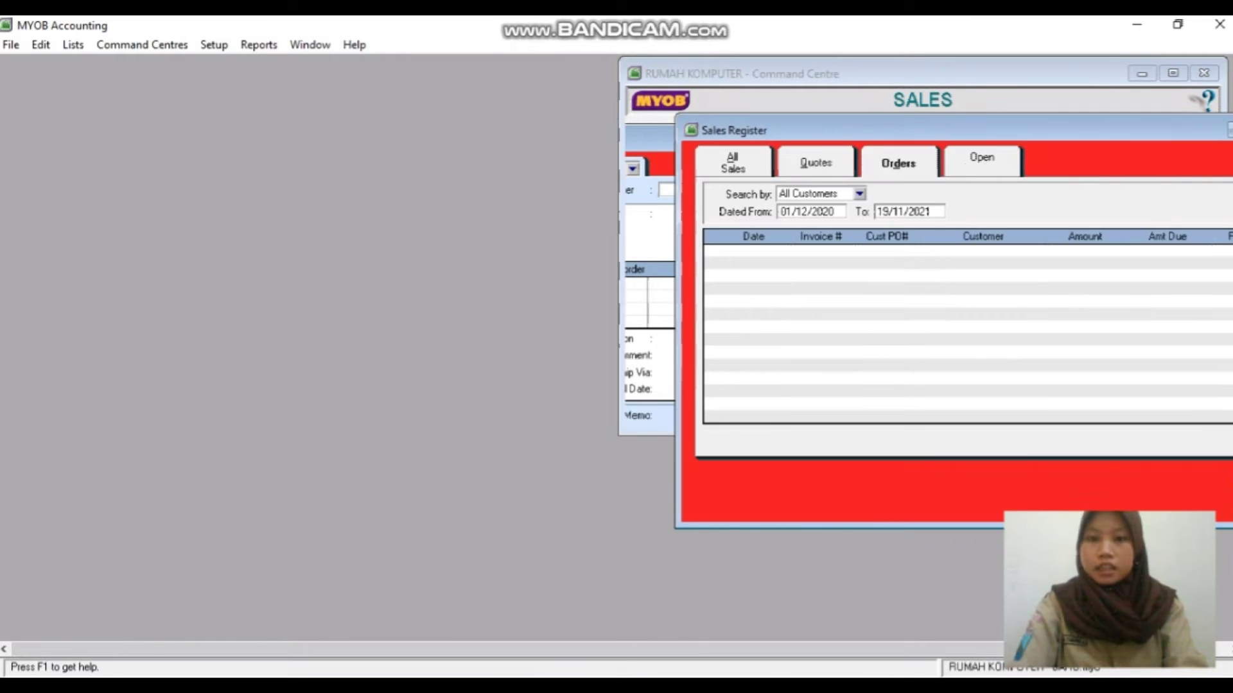
click(1207, 507)
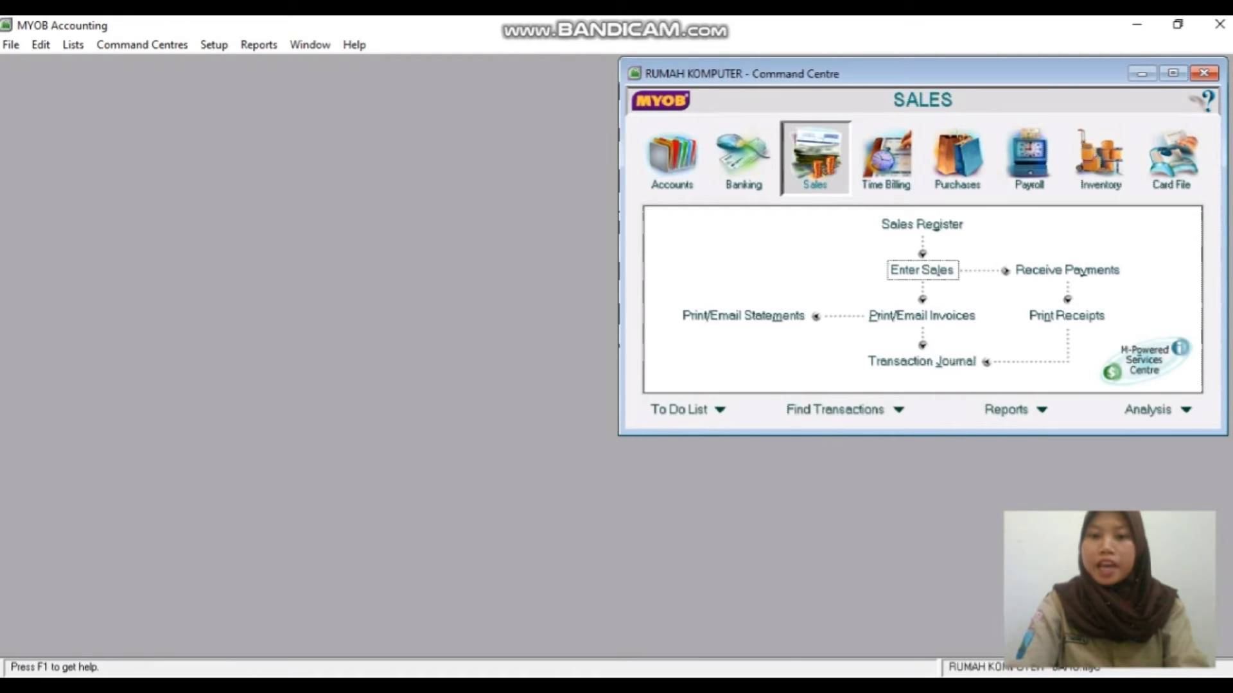
- Start a Spend Money entry paid from account 1-1130 Cash On Hand, with Tax Inclusive turned off
click(743, 160)
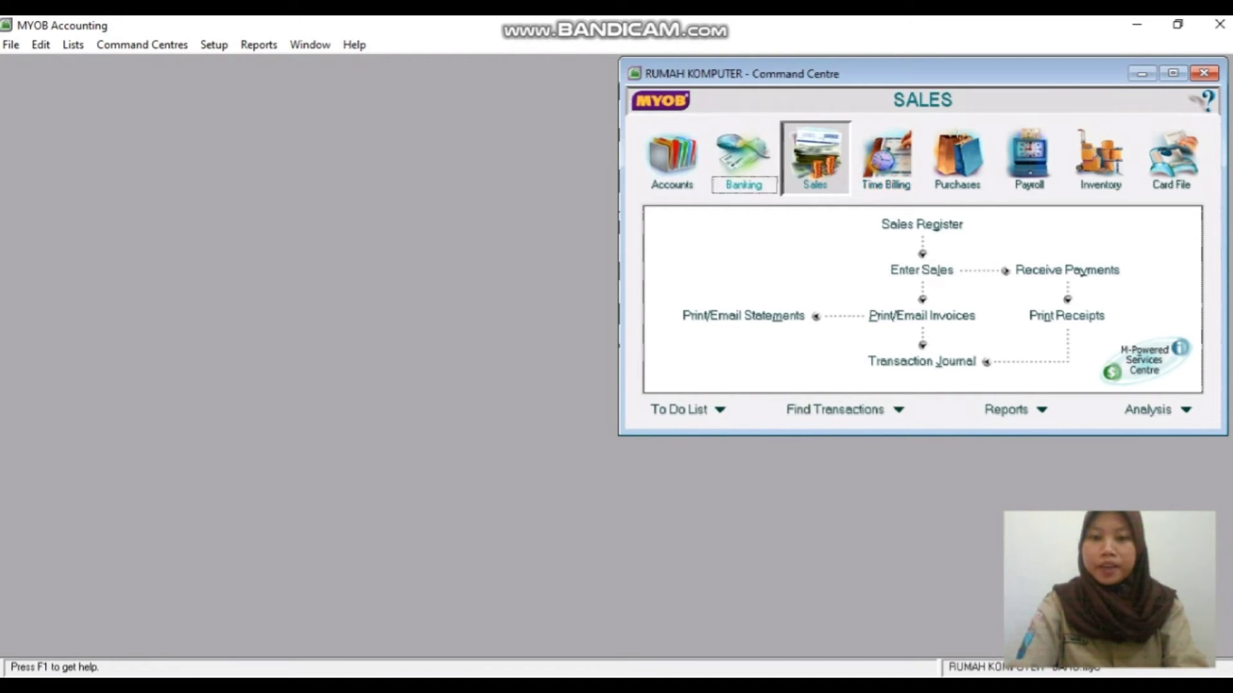
click(743, 234)
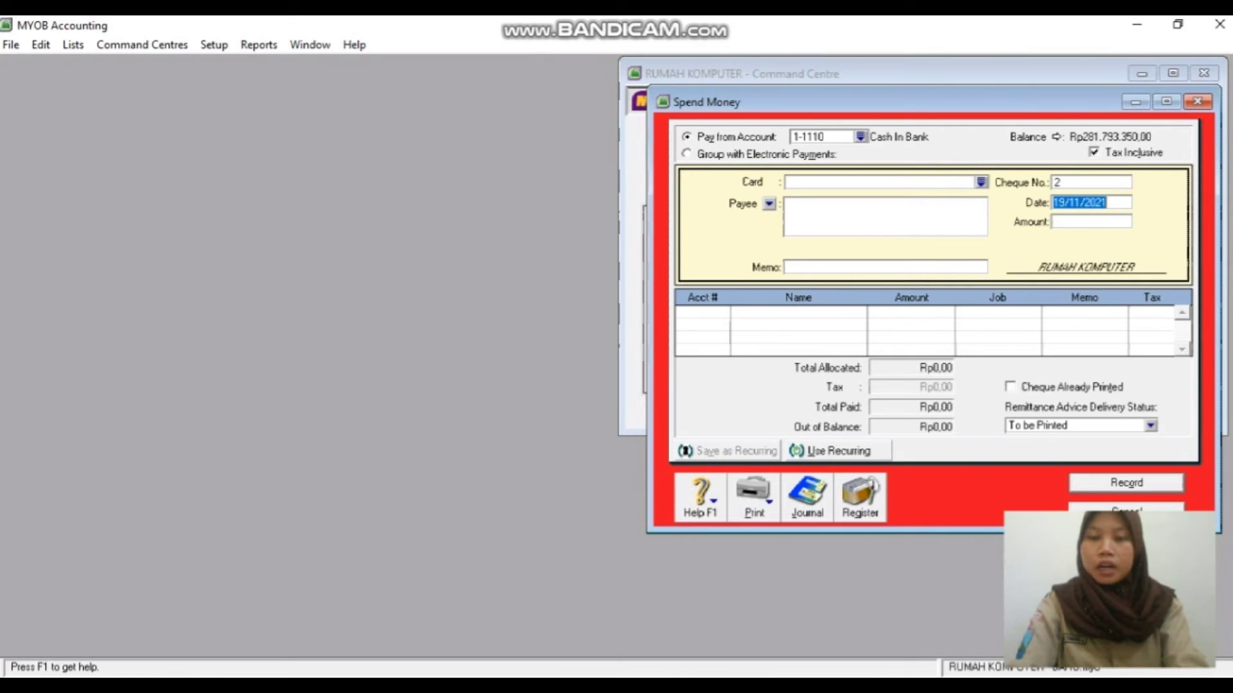
click(861, 136)
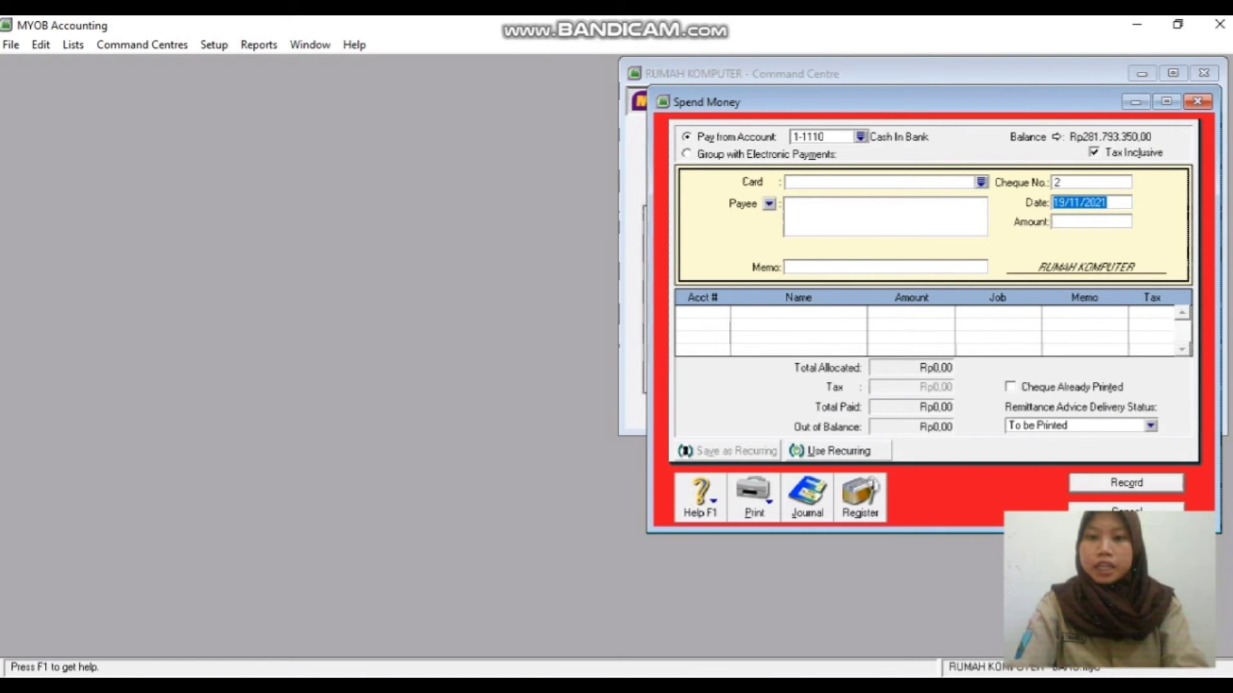
click(536, 269)
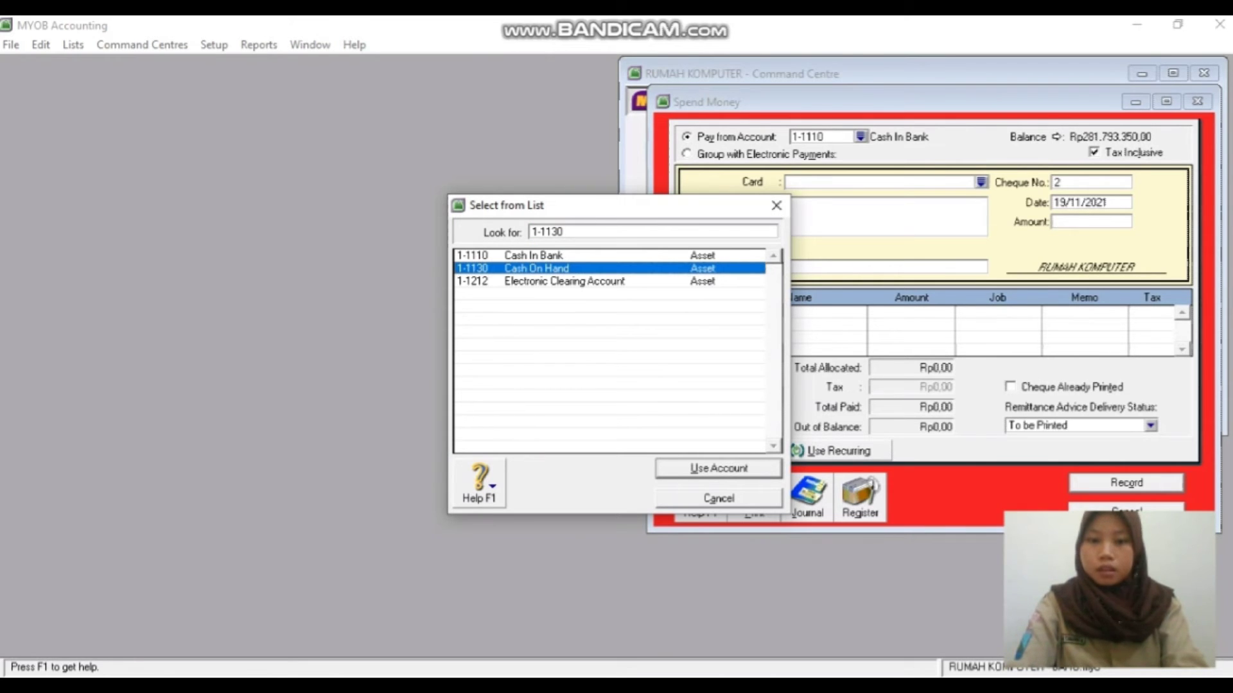
key(Return)
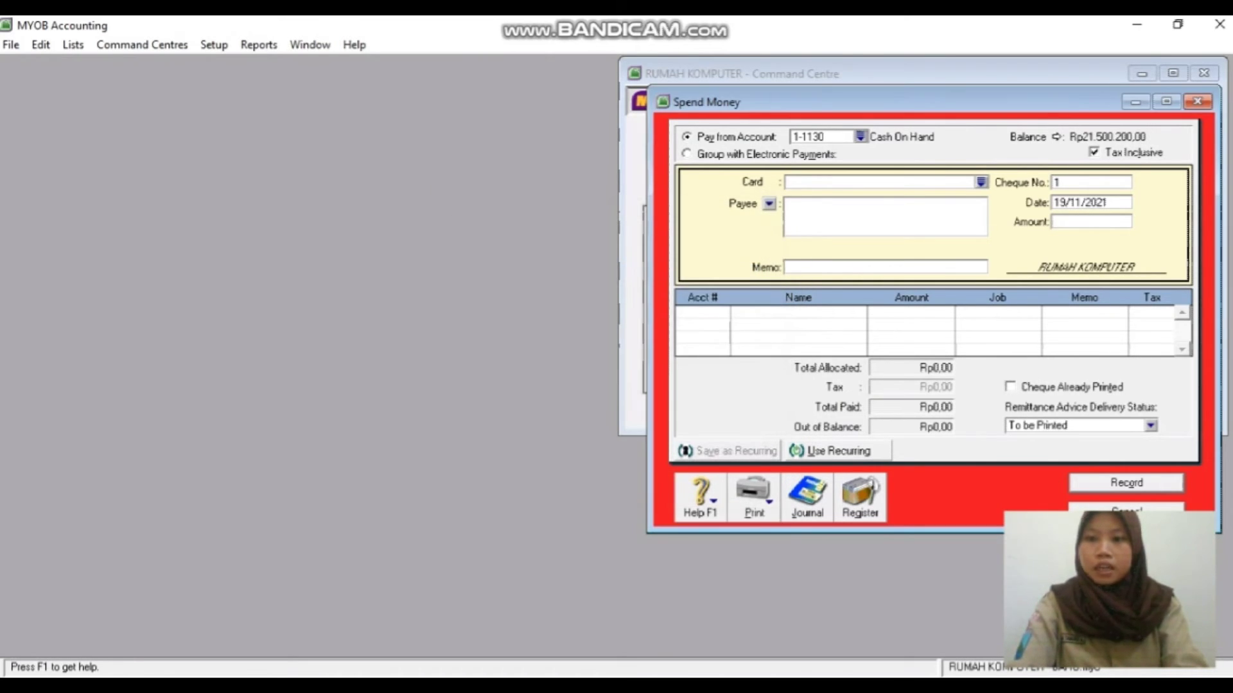
click(1094, 153)
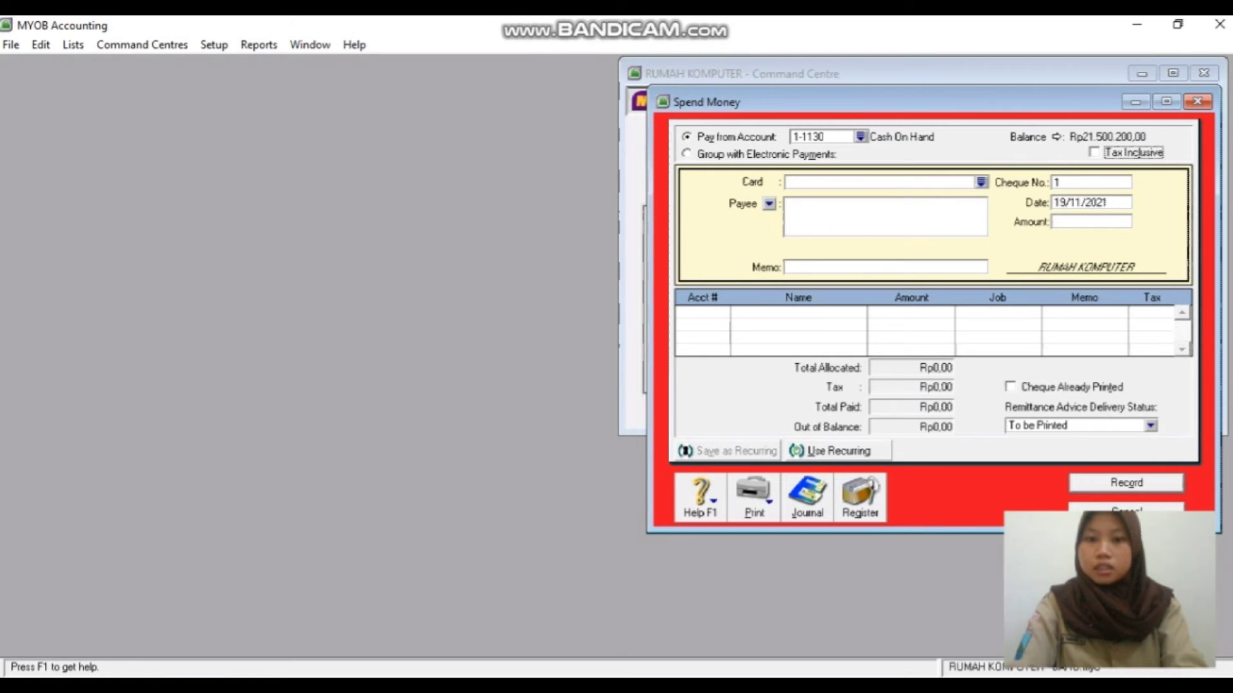
- Set the cheque number of the Spend Money entry to BKK/12-2
key(Tab)
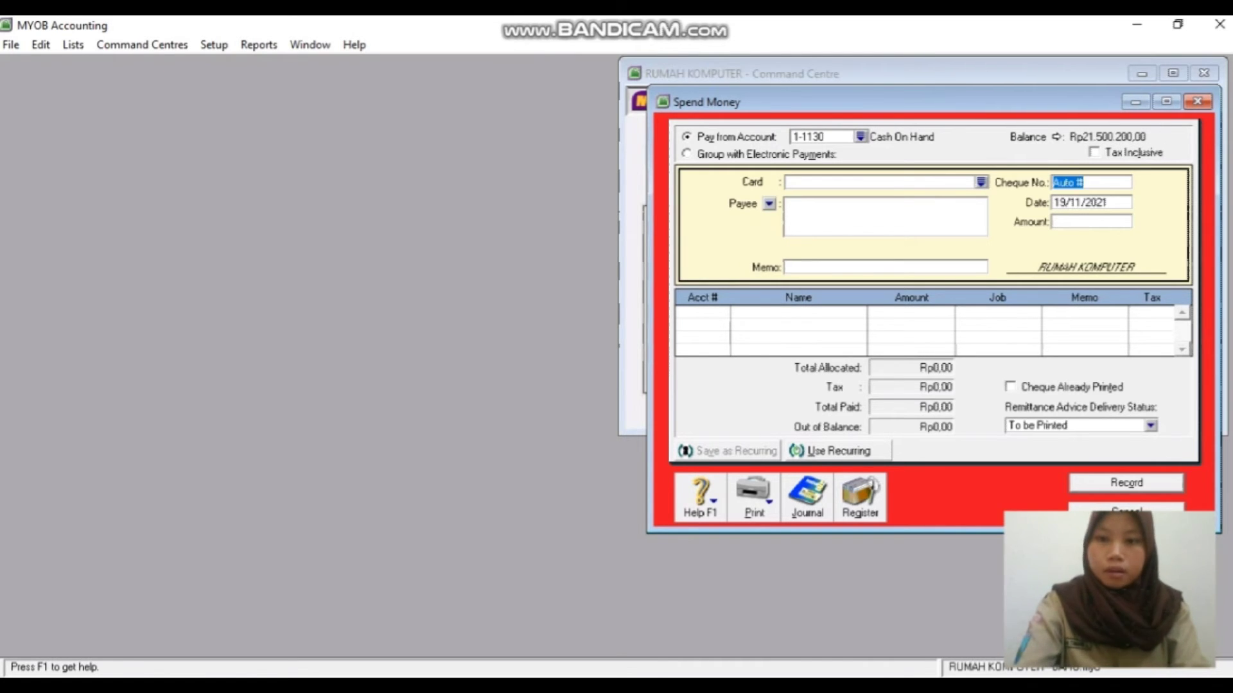
key(BackSpace)
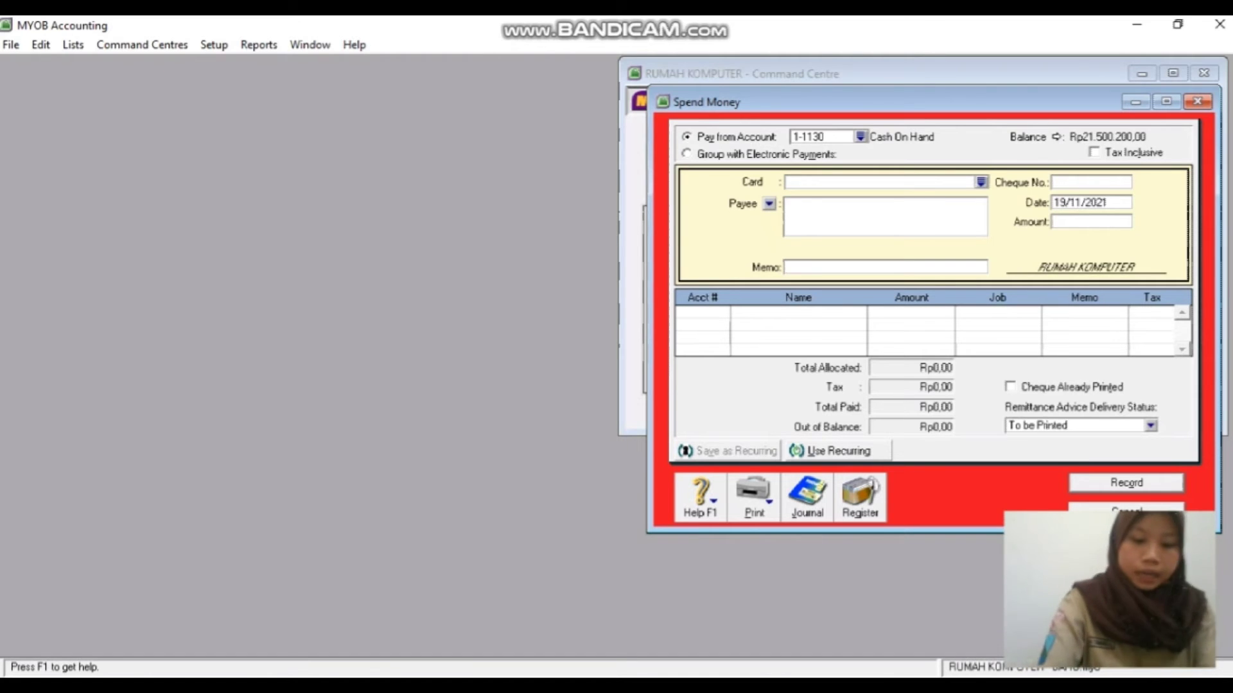
text(bkk)
key(BackSpace)
key(BackSpace)
key(BackSpace)
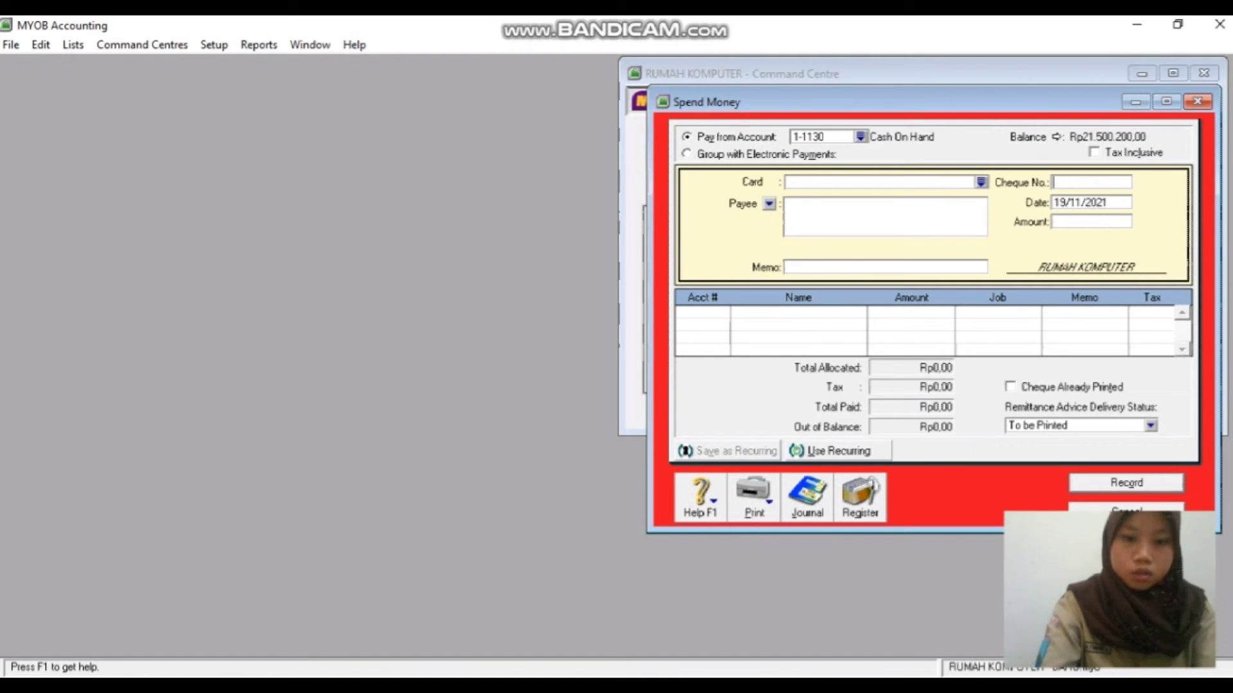
text(BKK)
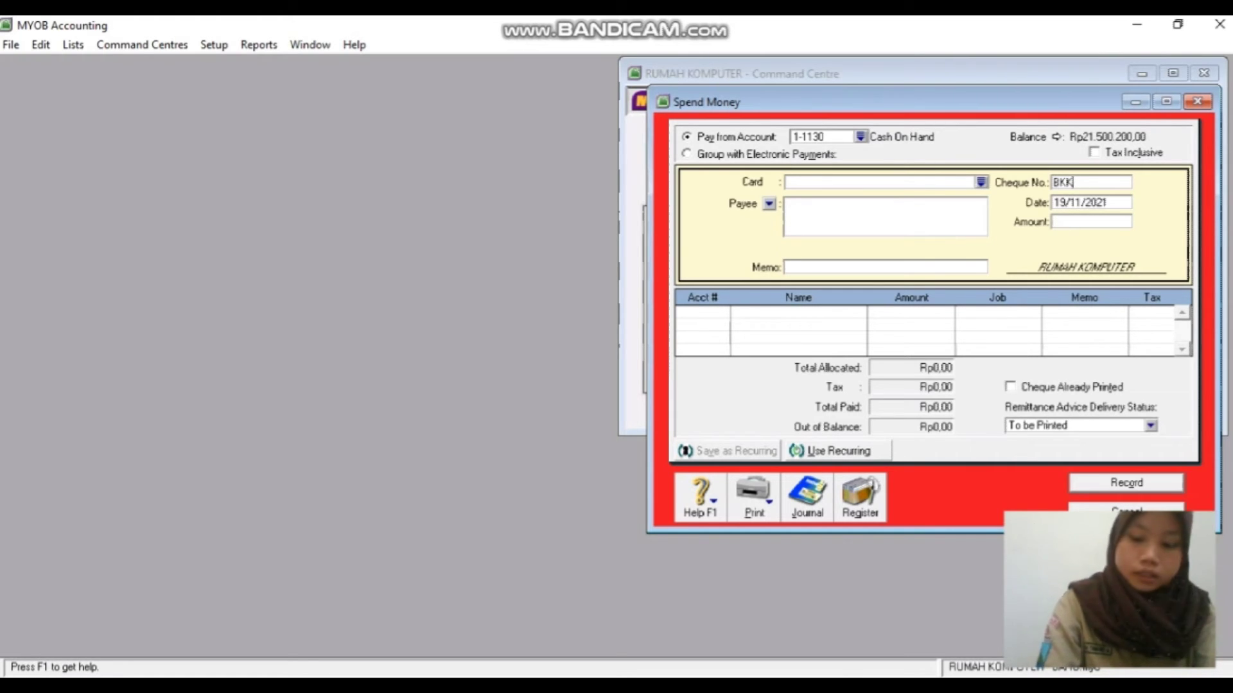
text(/12-)
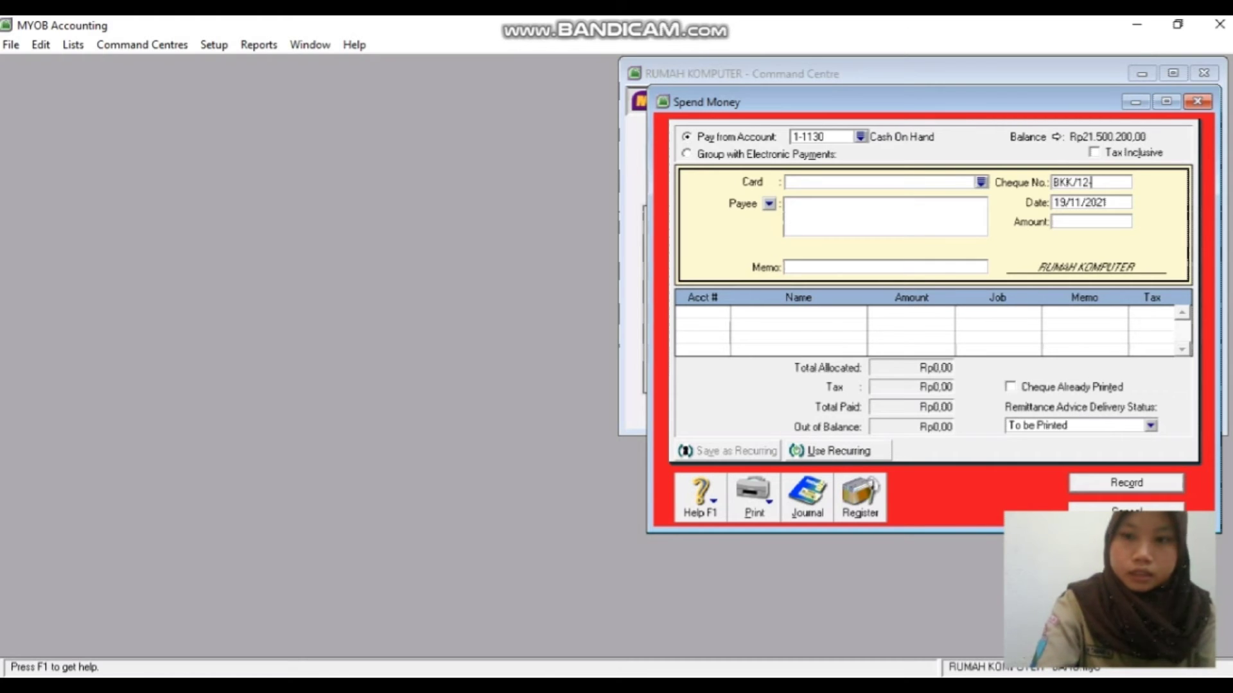
text(2)
key(Tab)
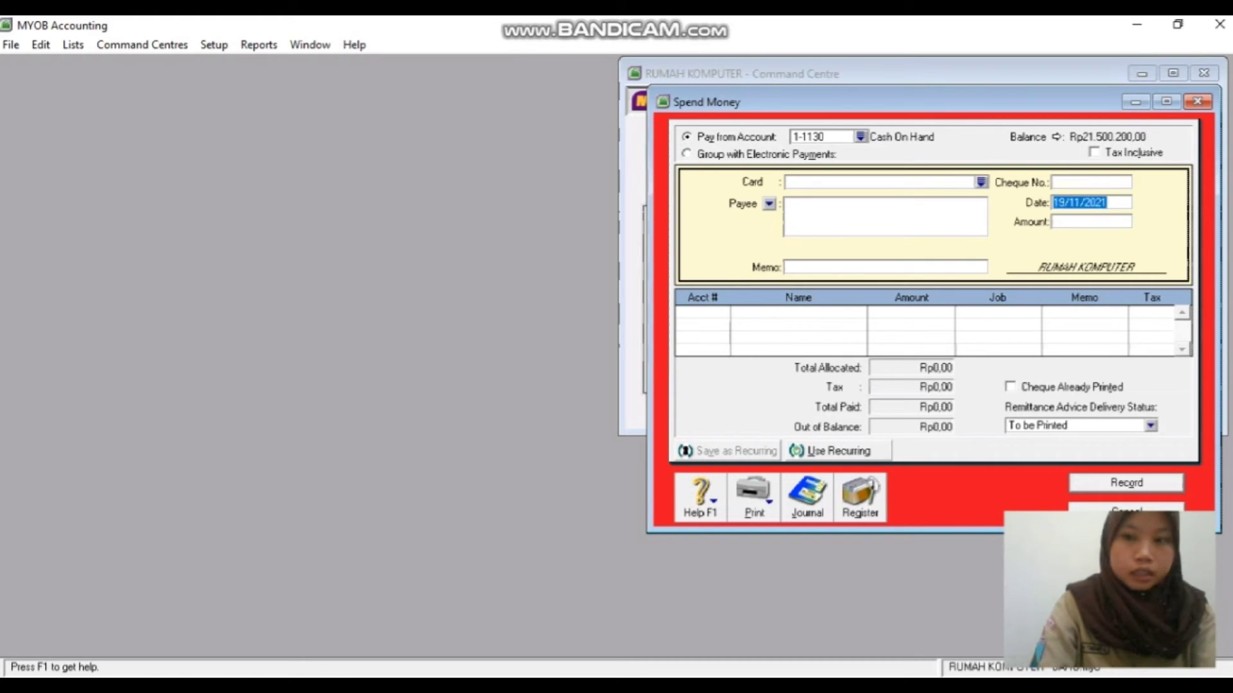
- Date the payment 02/12/2020 and set its amount to Rp300.000,00
key(BackSpace)
text(02)
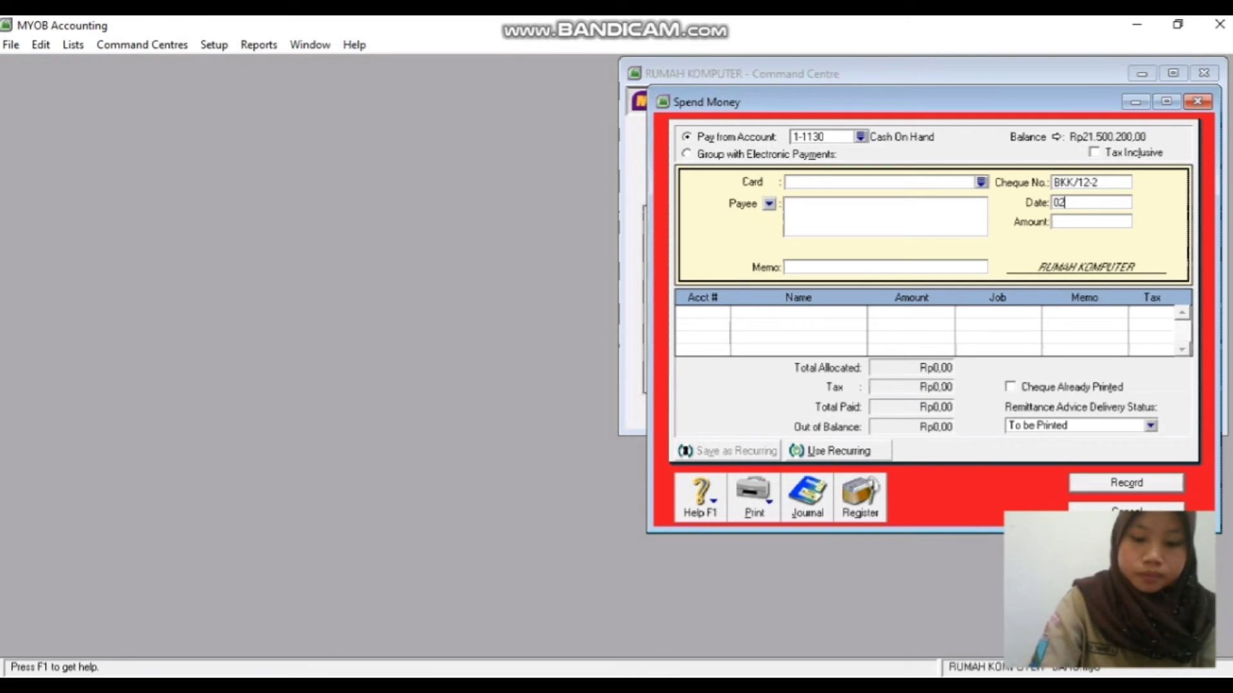
text(/12/2020)
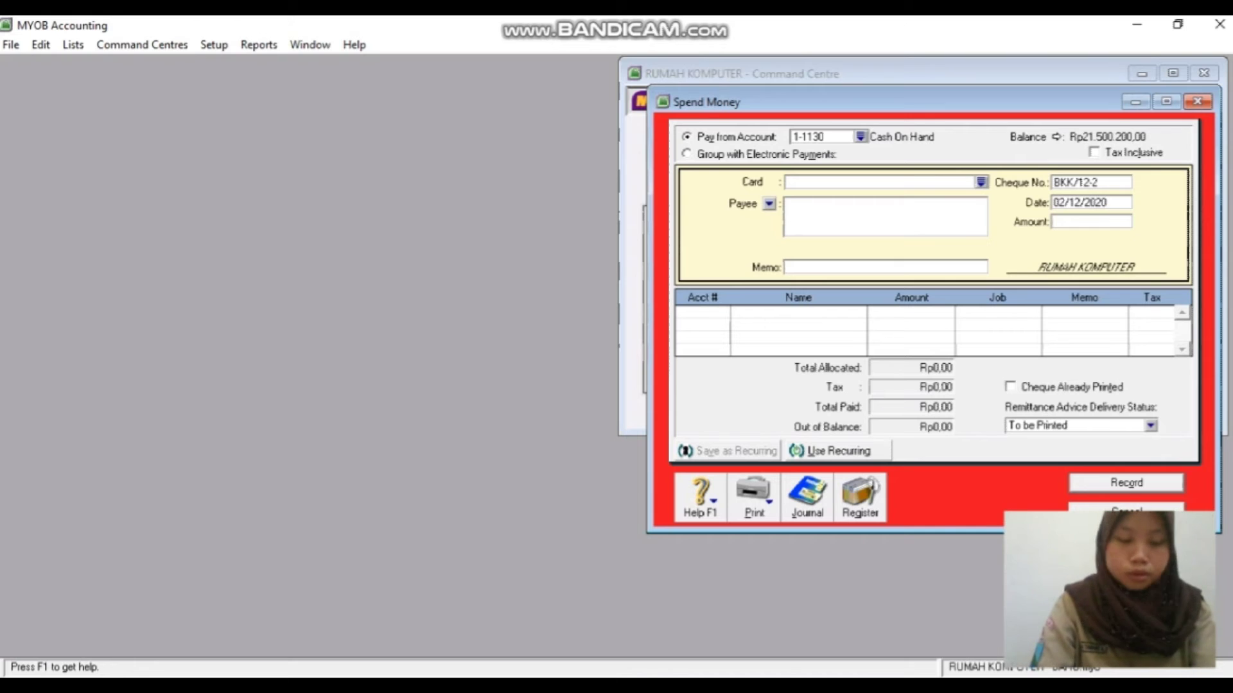
key(Tab)
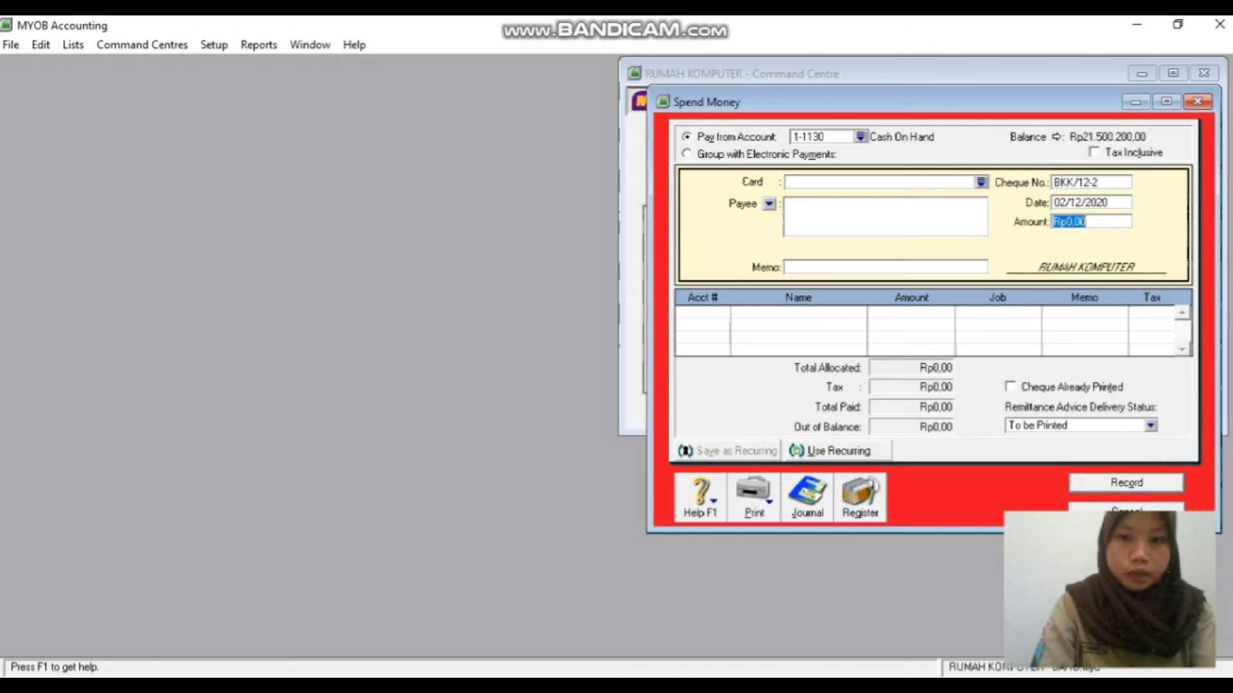
text(300000)
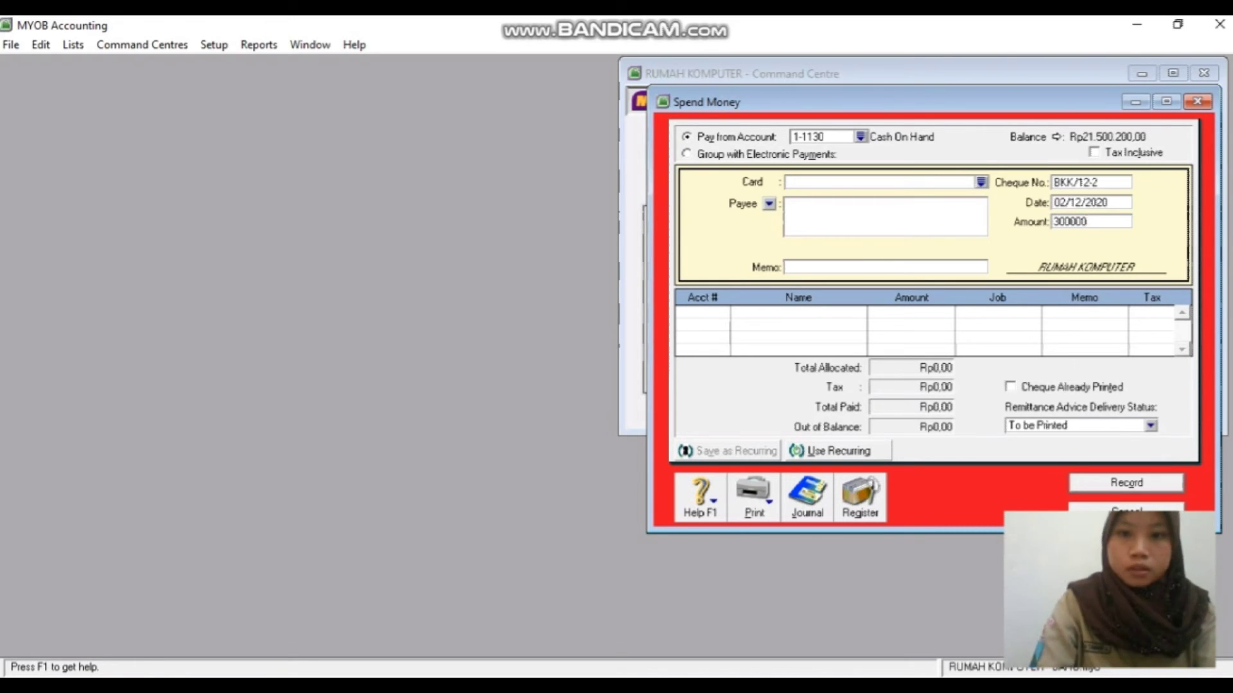
key(Tab)
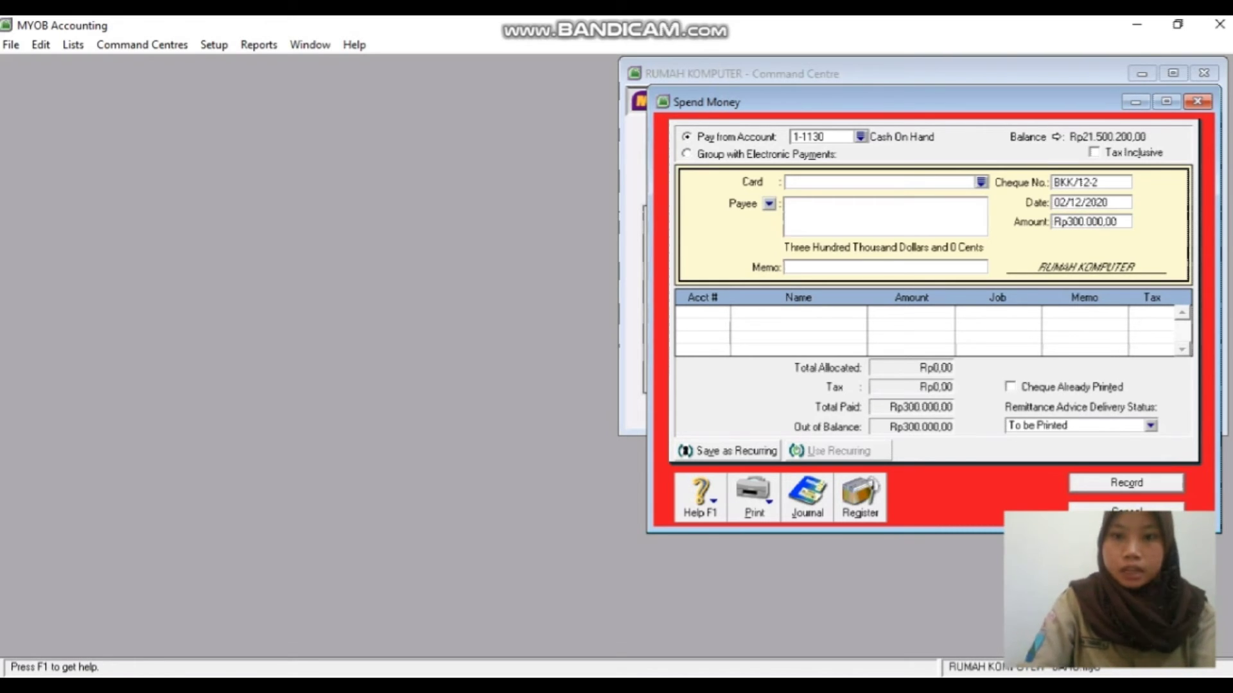
- Enter "Ongkir J&T" as the payee of the payment, leaving the card empty
key(Tab)
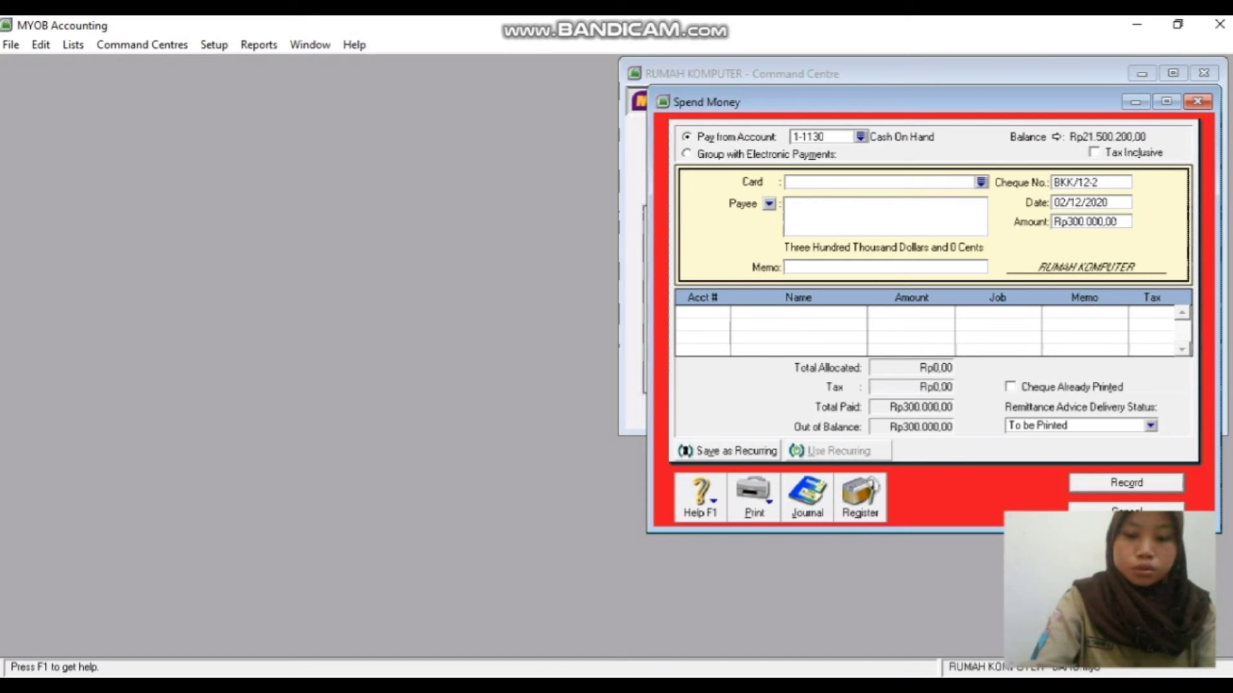
text(ONG)
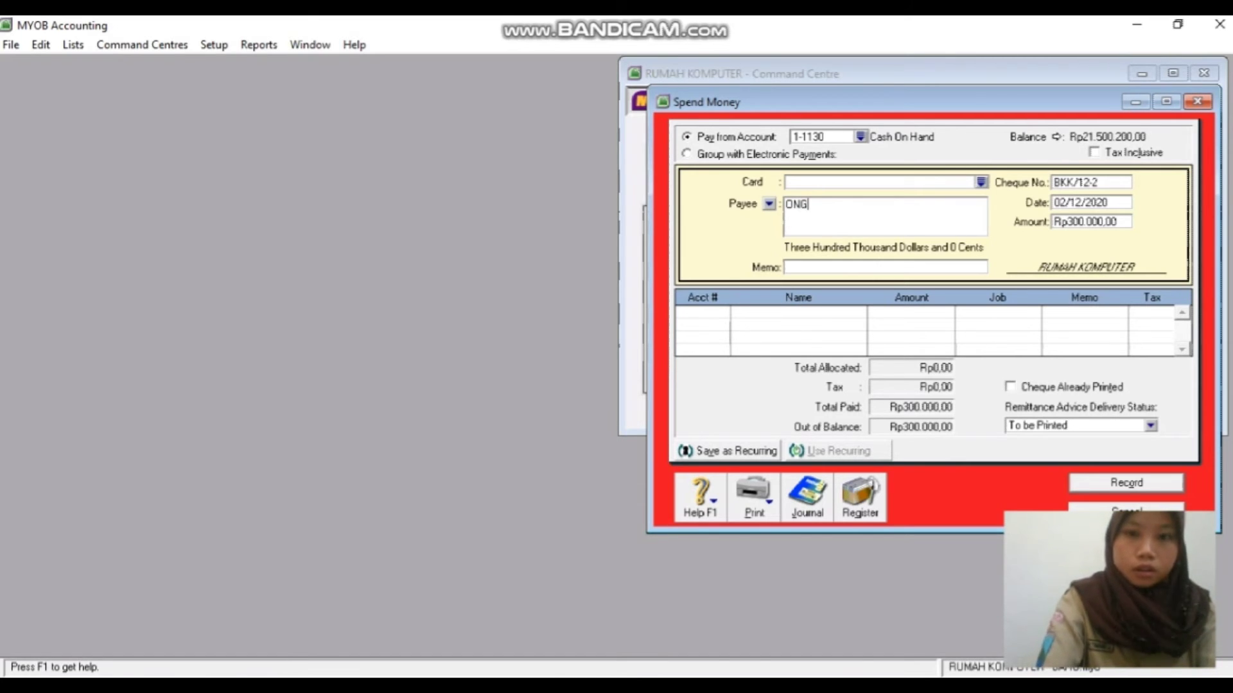
key(BackSpace)
key(BackSpace)
text(n)
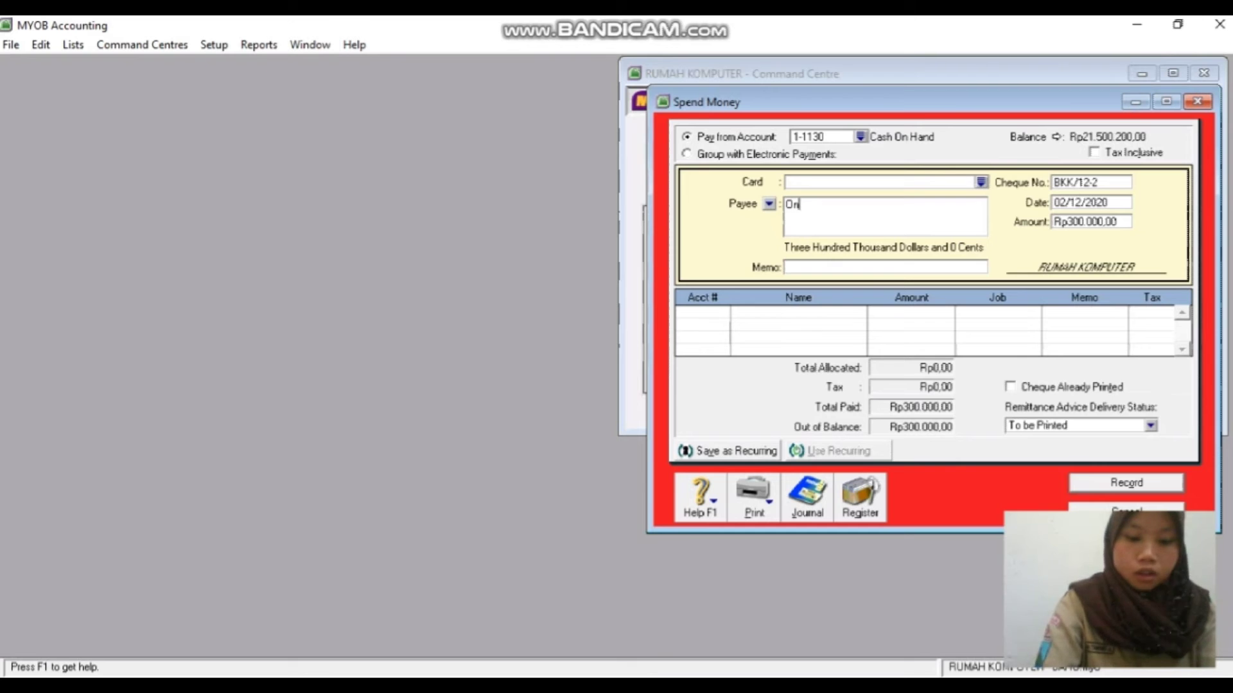
text(gkir)
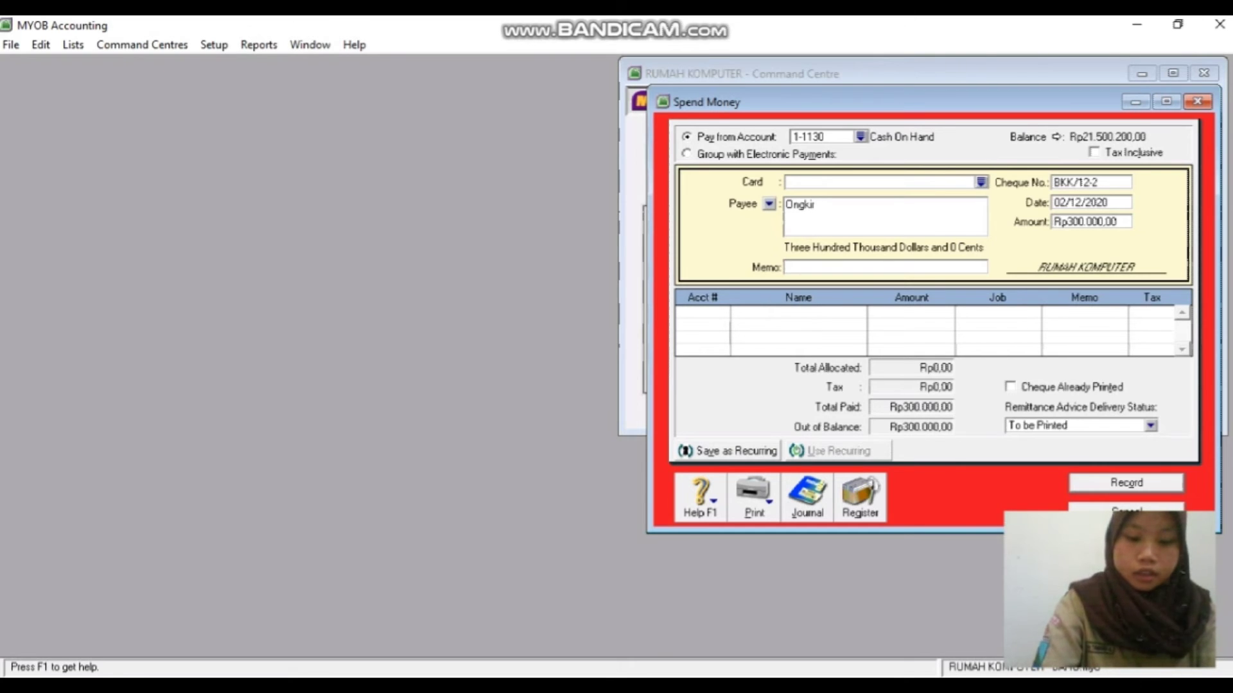
text( J&T)
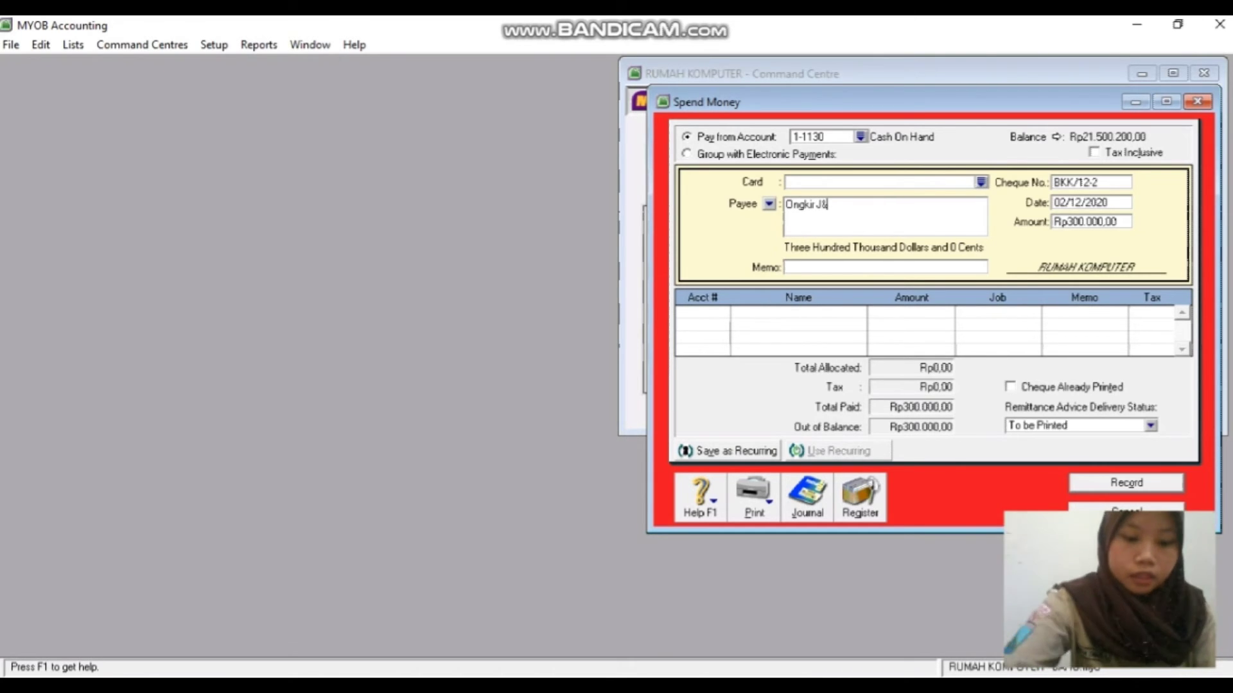
key(Tab)
key(Tab)
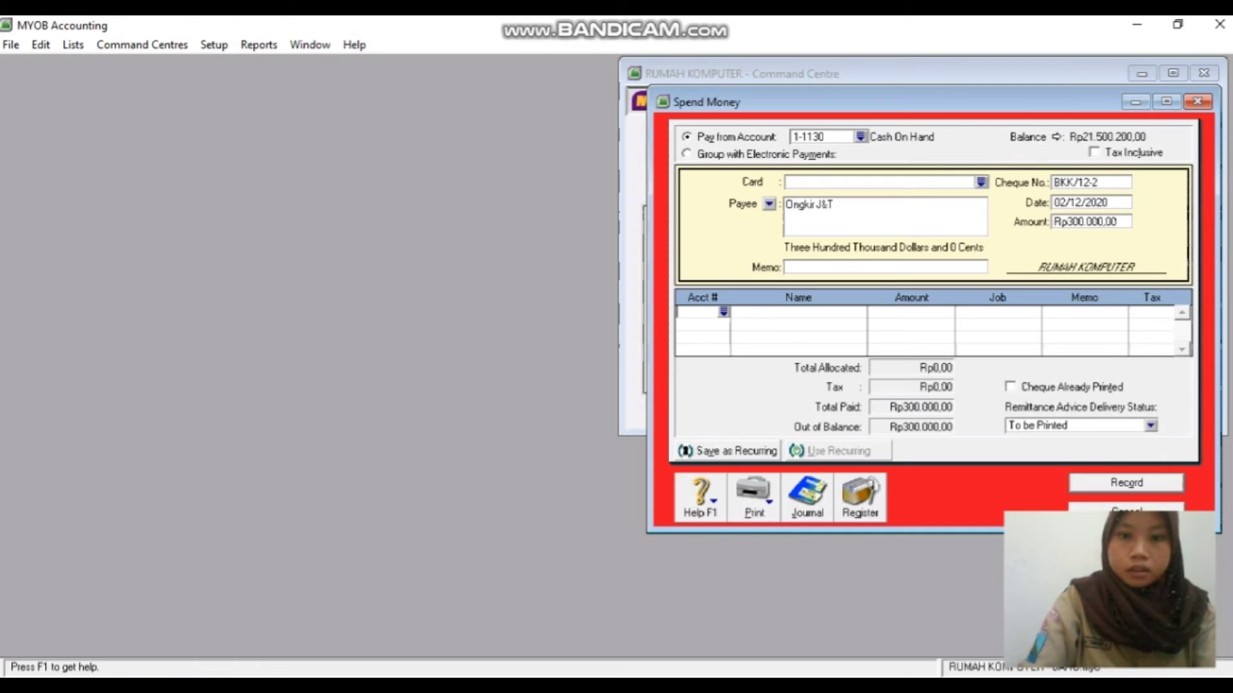
- Enter "Biaya Pengiriman Tn" followed by the customer's name as the memo of the shipping payment
key(shift+Tab)
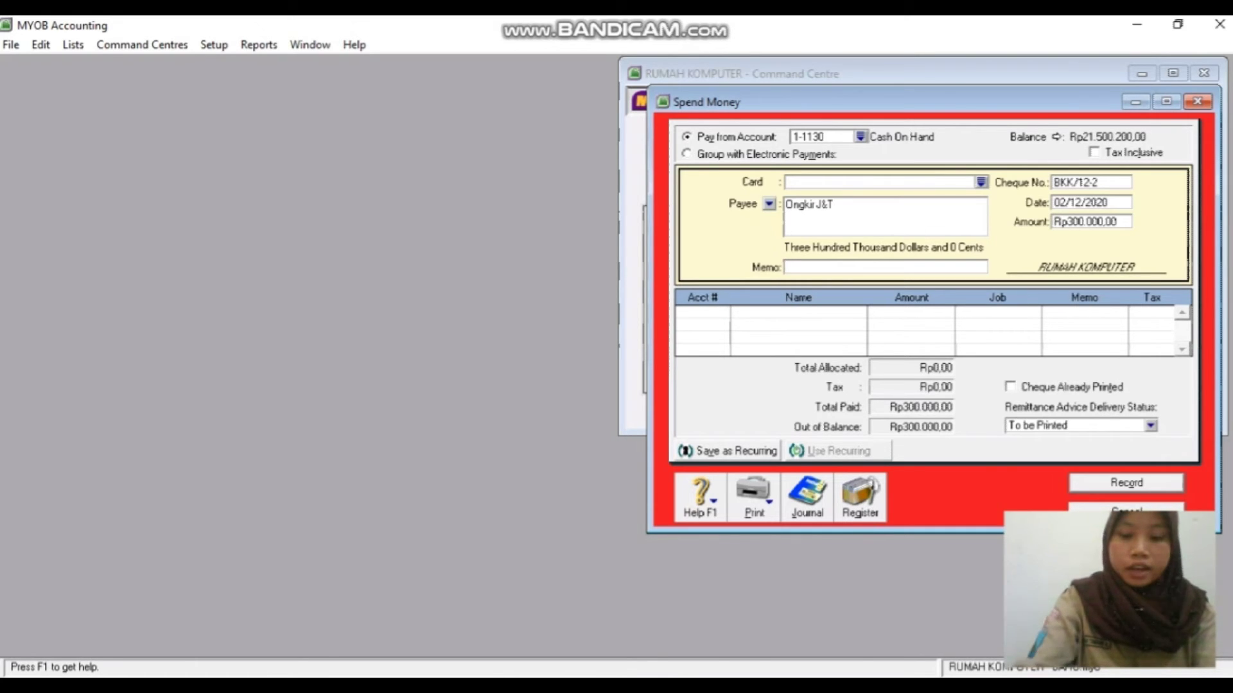
text(P)
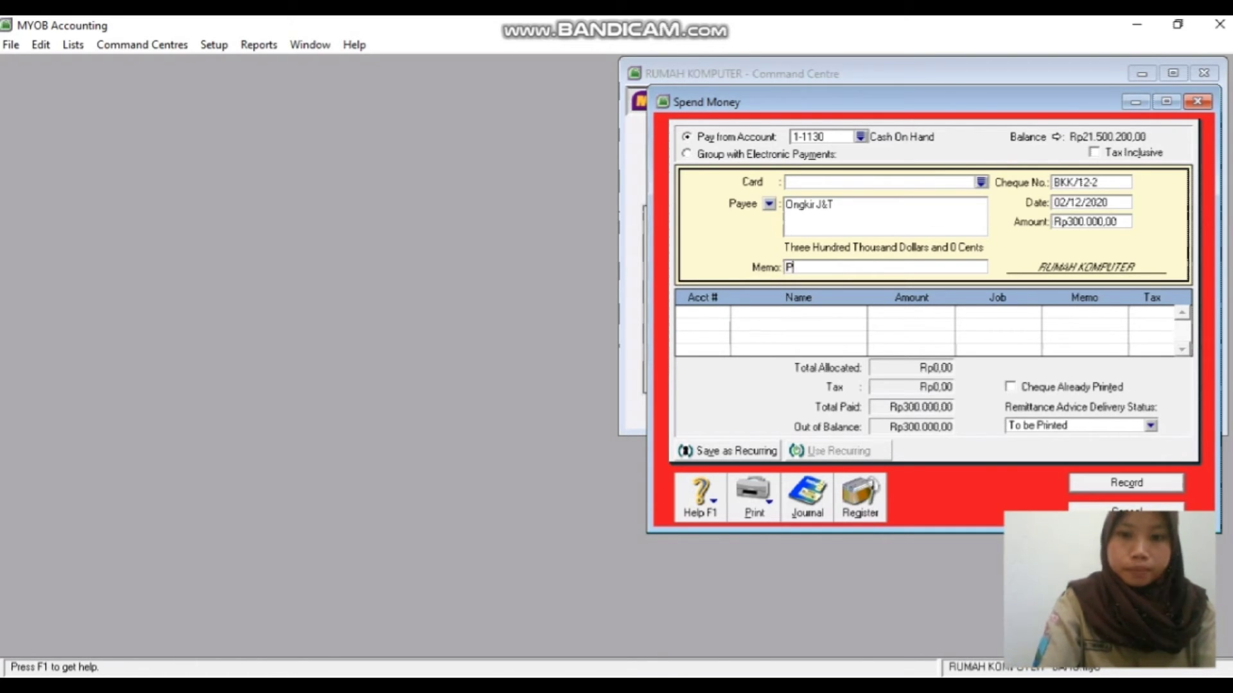
key(BackSpace)
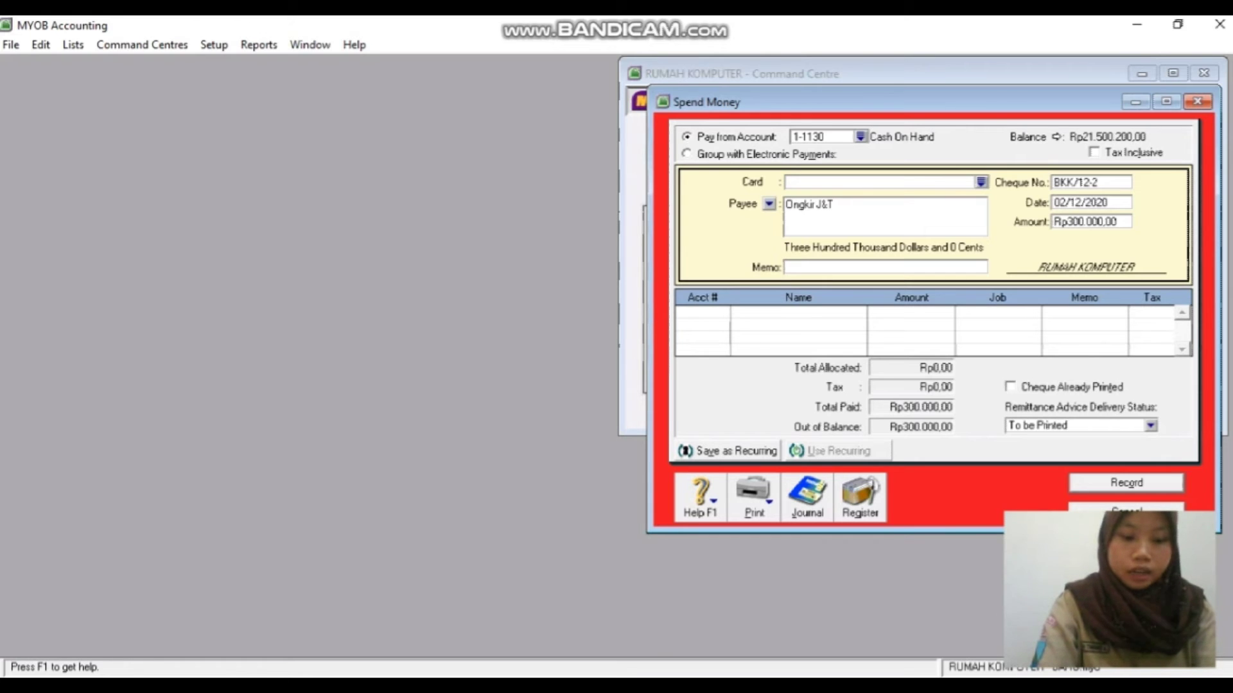
text(b)
key(BackSpace)
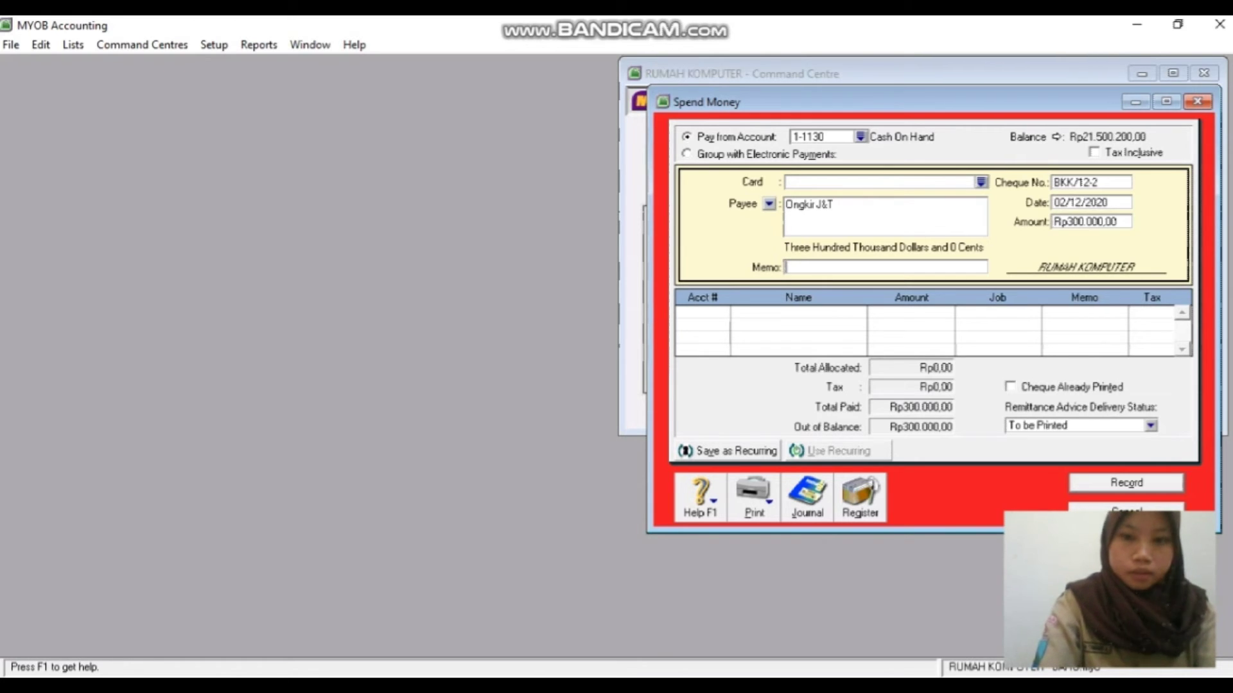
text(b)
key(BackSpace)
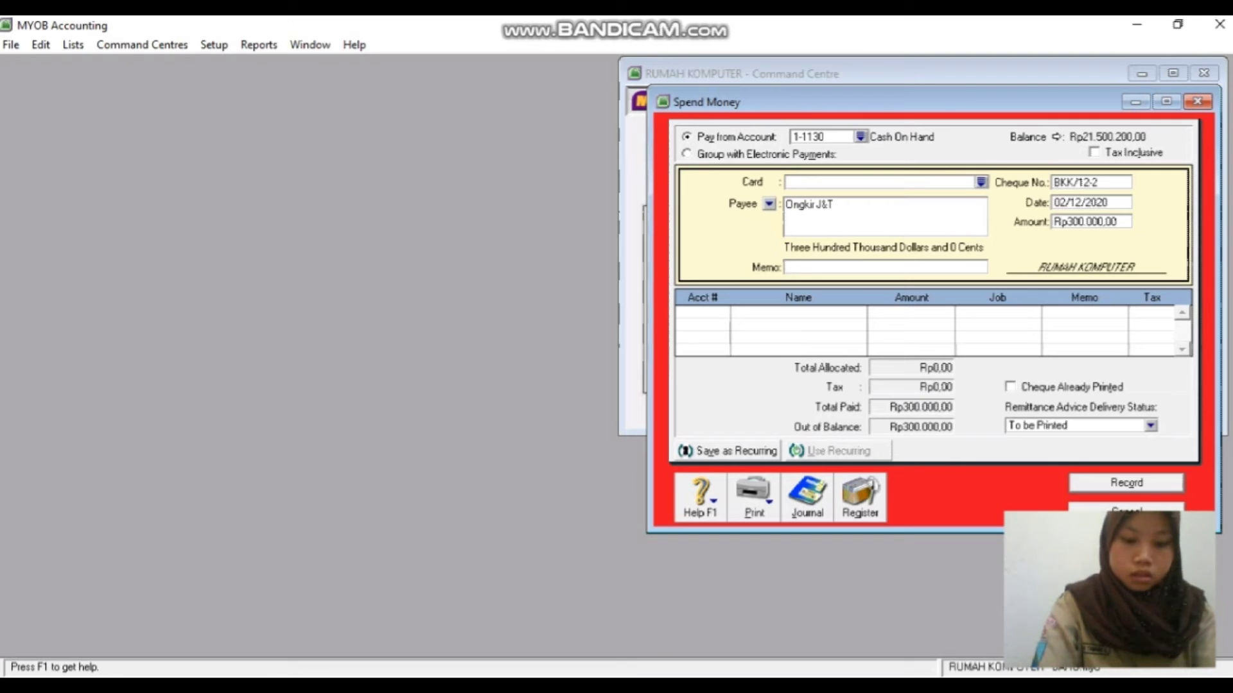
text(b)
key(BackSpace)
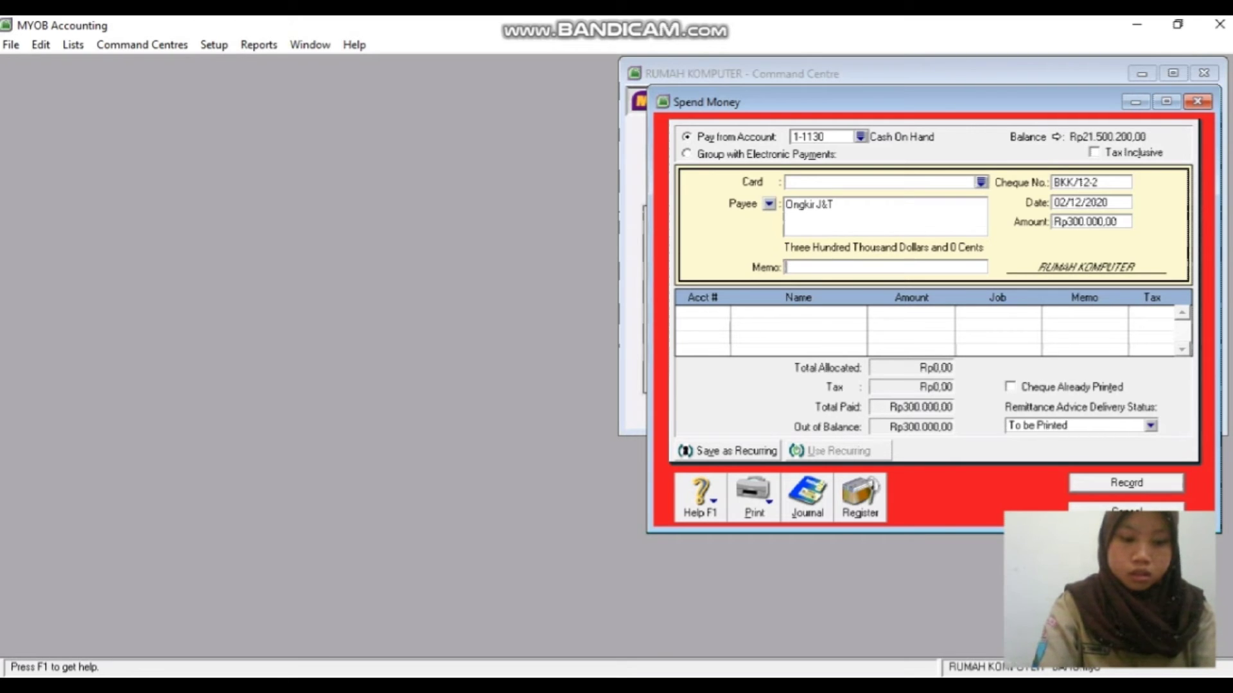
text(Bi)
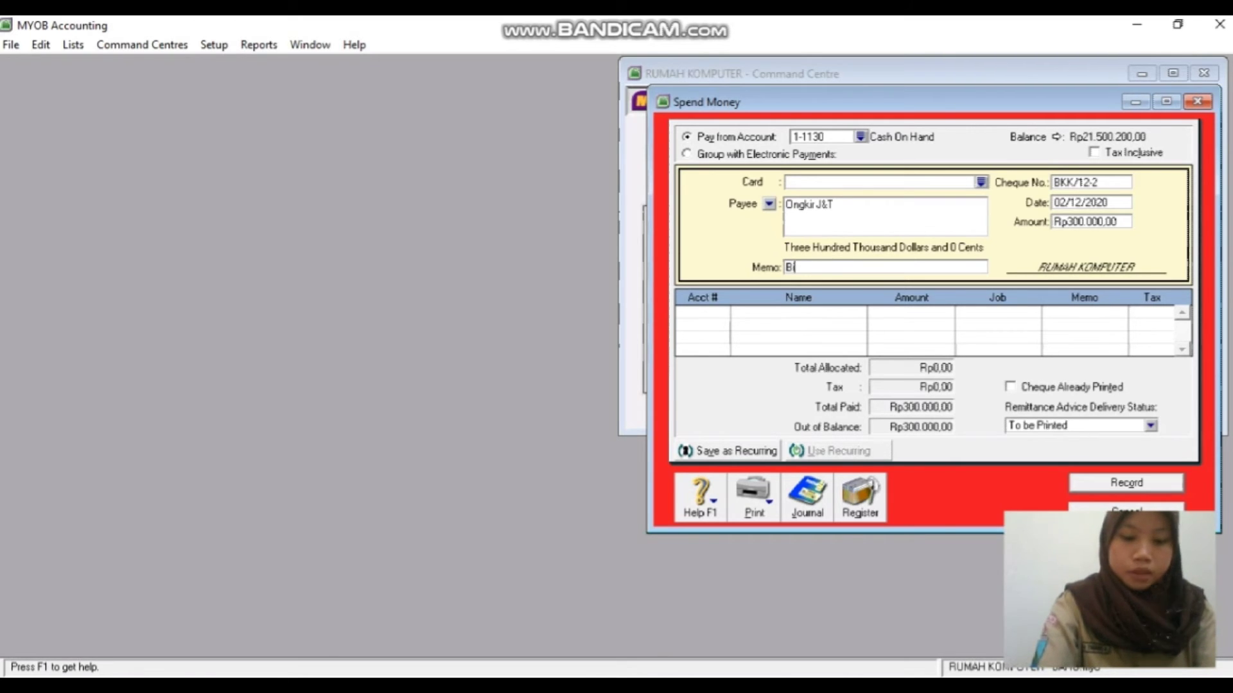
text(aya PE)
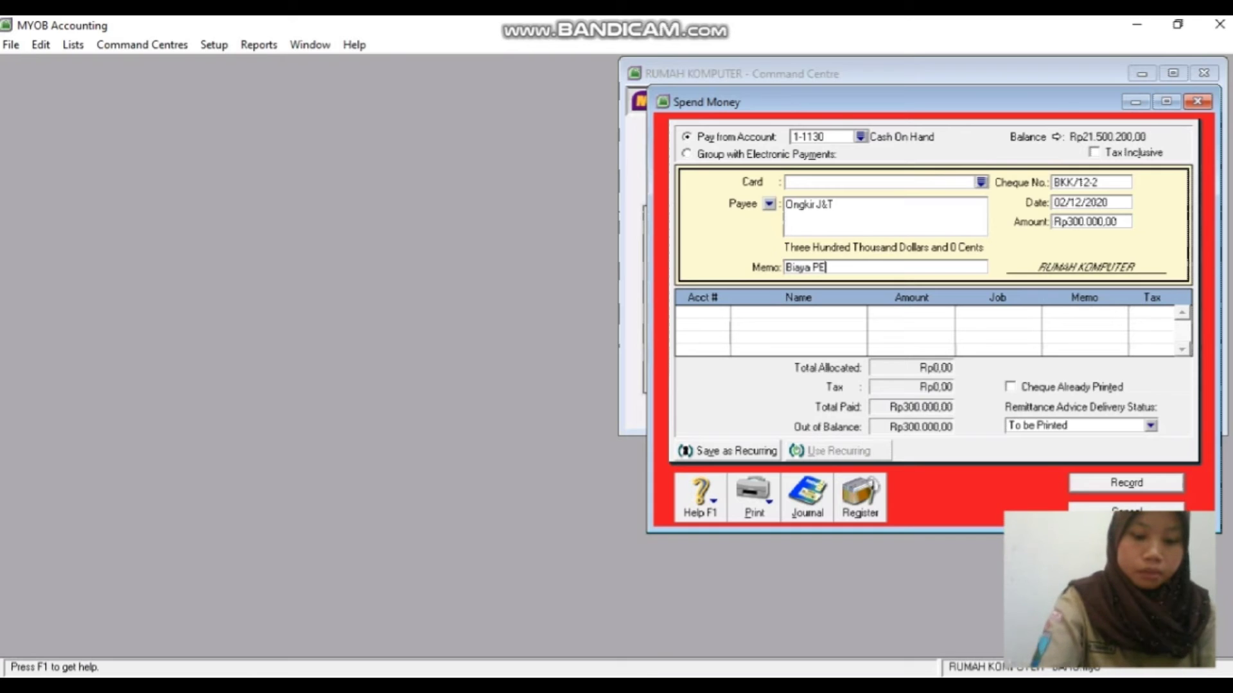
text(NGIRIMAN)
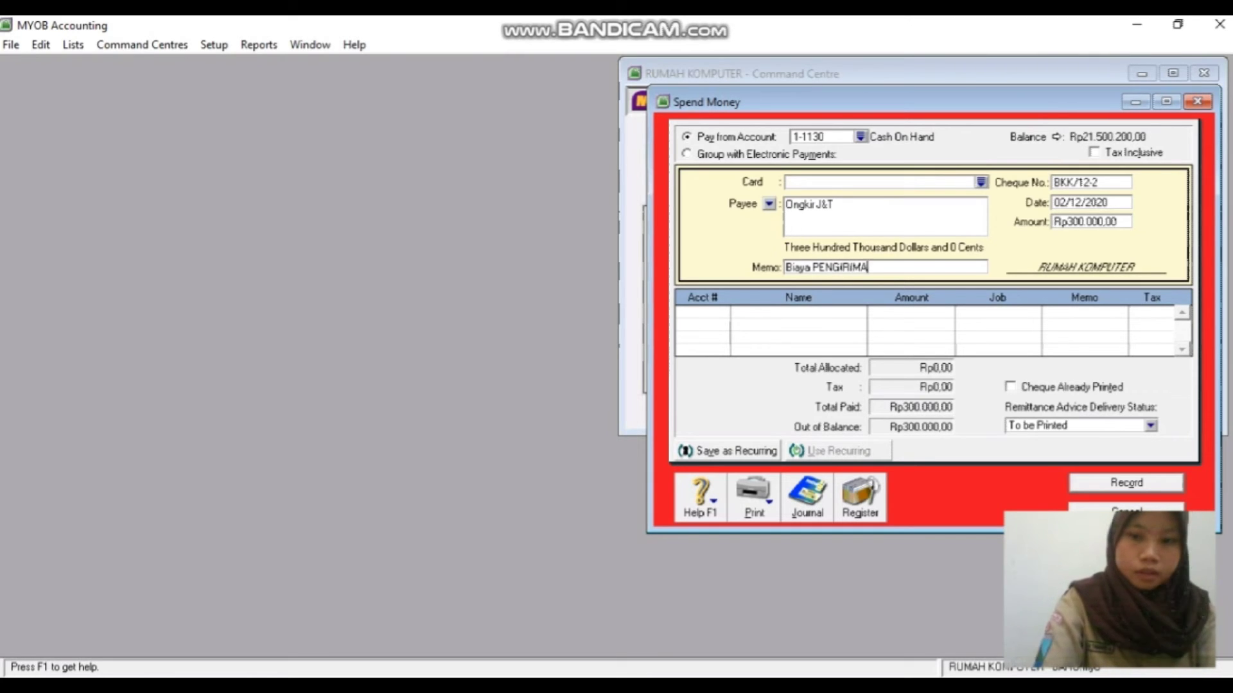
key(BackSpace)
key(BackSpace)
key(BackSpace)
key(BackSpace)
key(BackSpace)
key(BackSpace)
key(BackSpace)
key(BackSpace)
key(BackSpace)
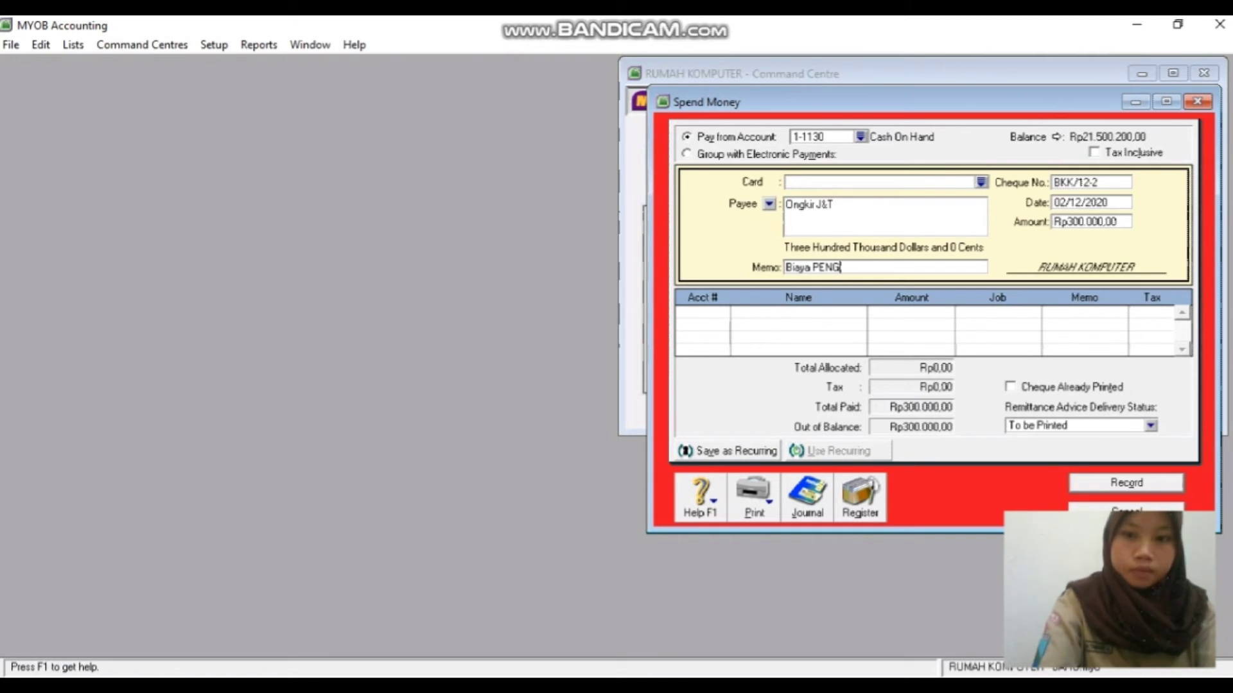
key(BackSpace)
text(eng)
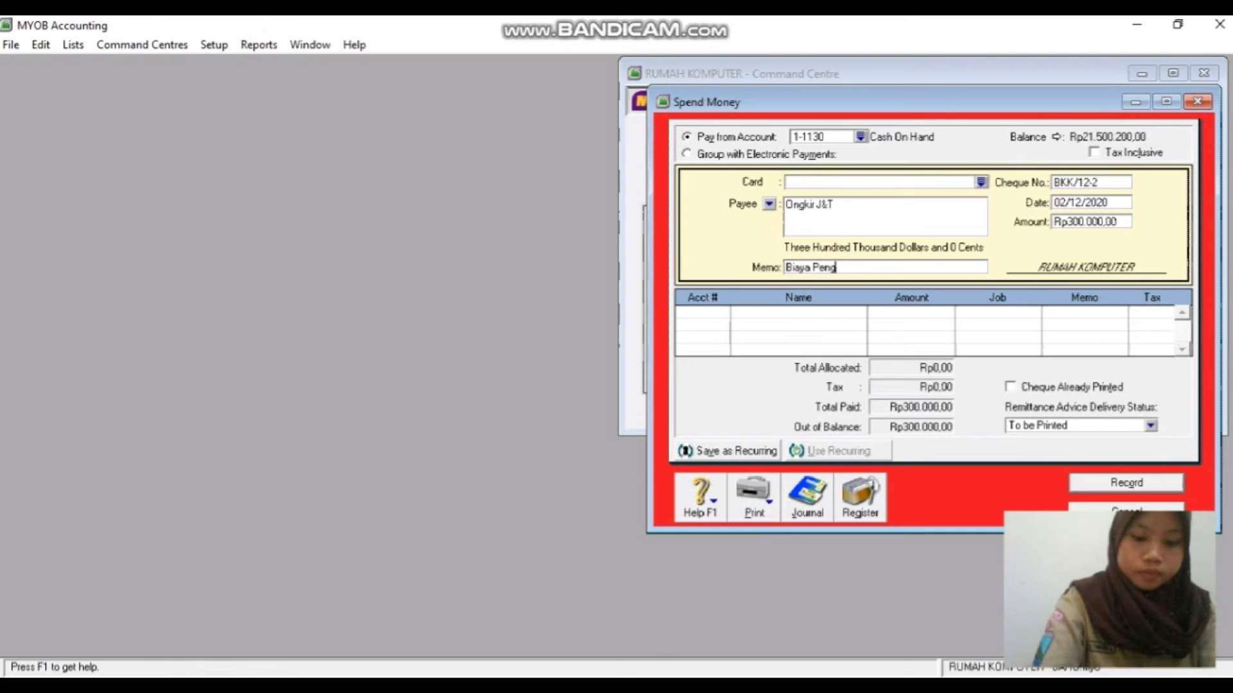
text(iriman )
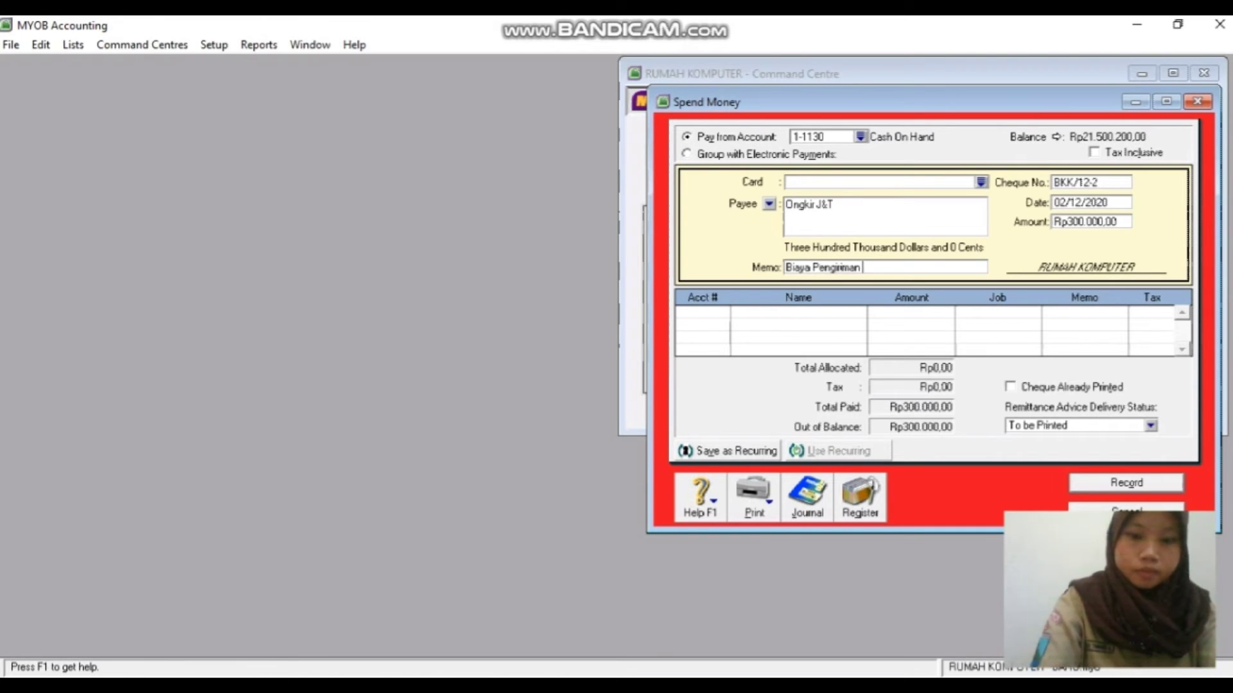
text(Tn HE)
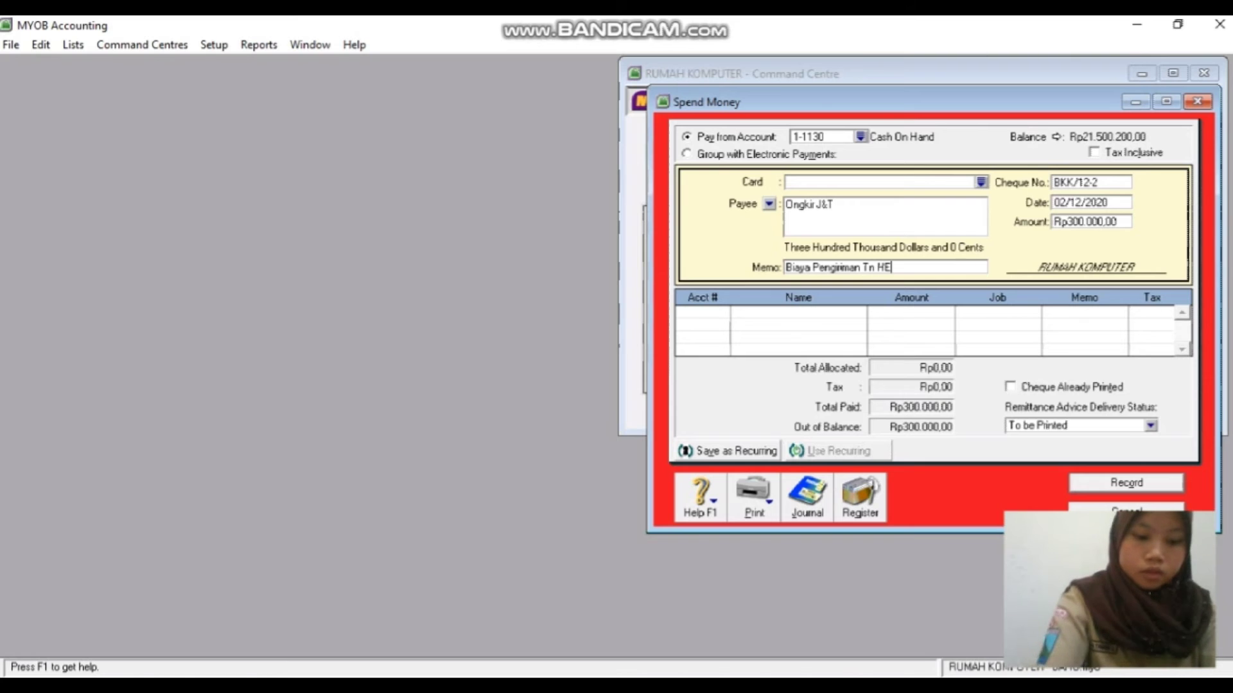
text(RI)
key(Tab)
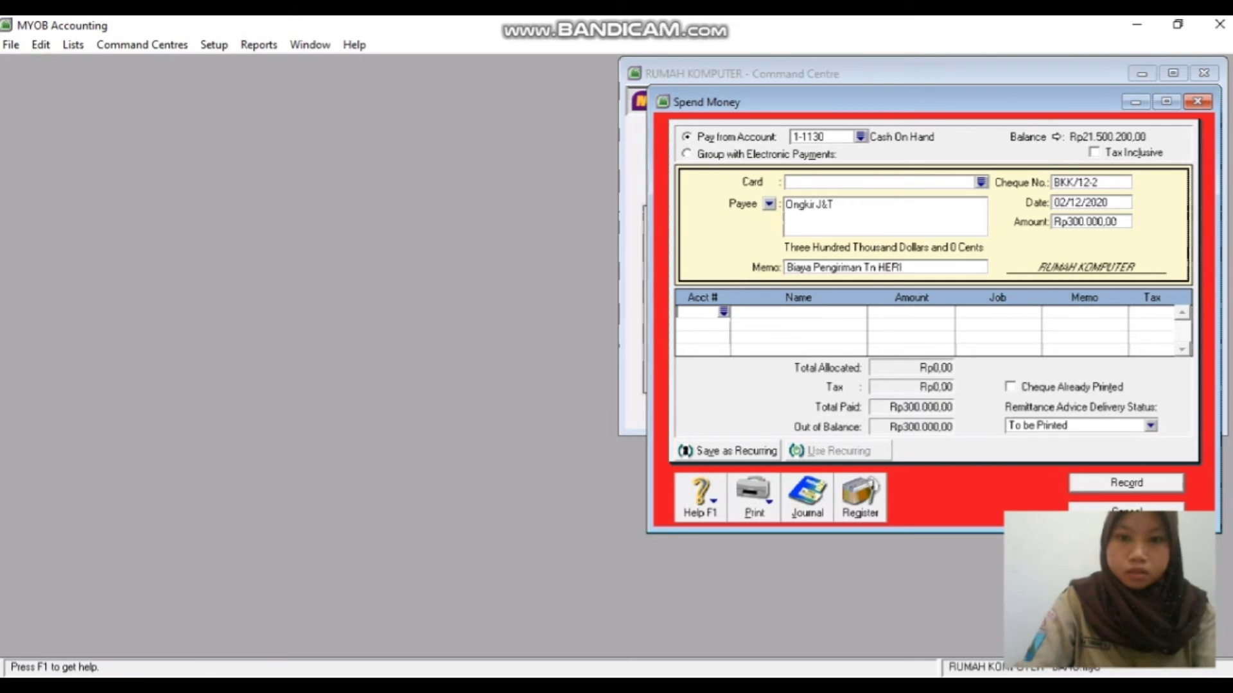
- Allocate the Rp300.000,00 payment to account 5-2000 Freight Paid with tax code N-T
text(6)
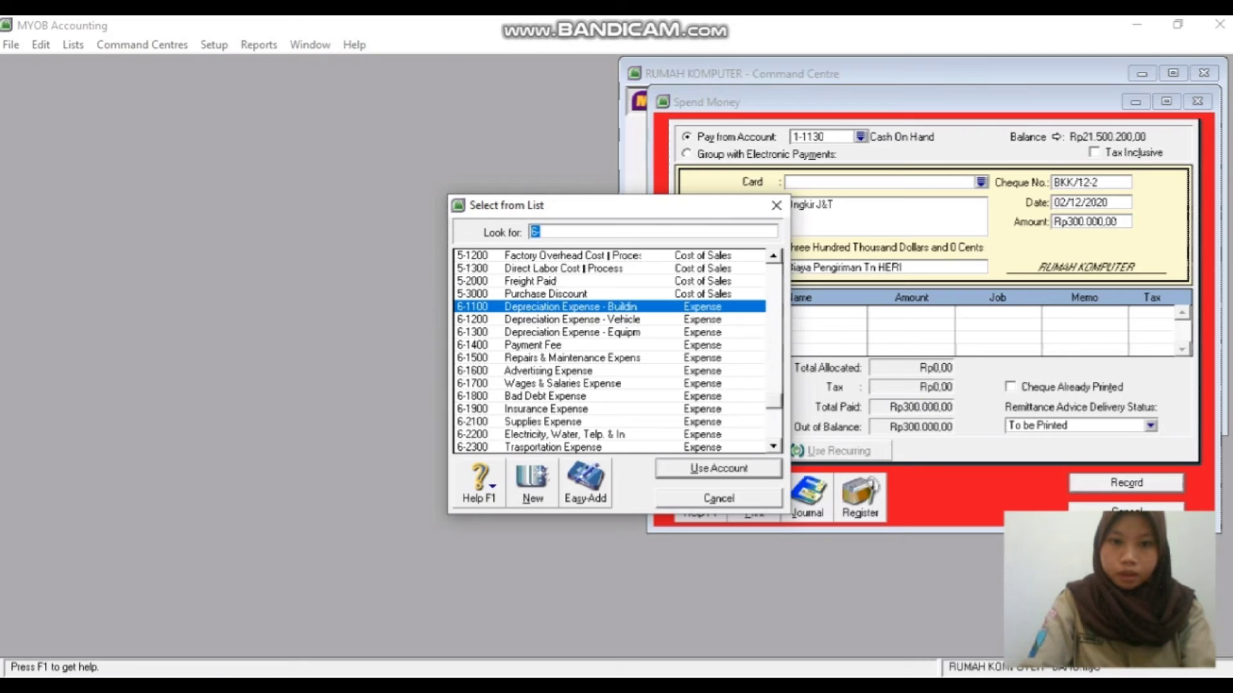
text(5-2000)
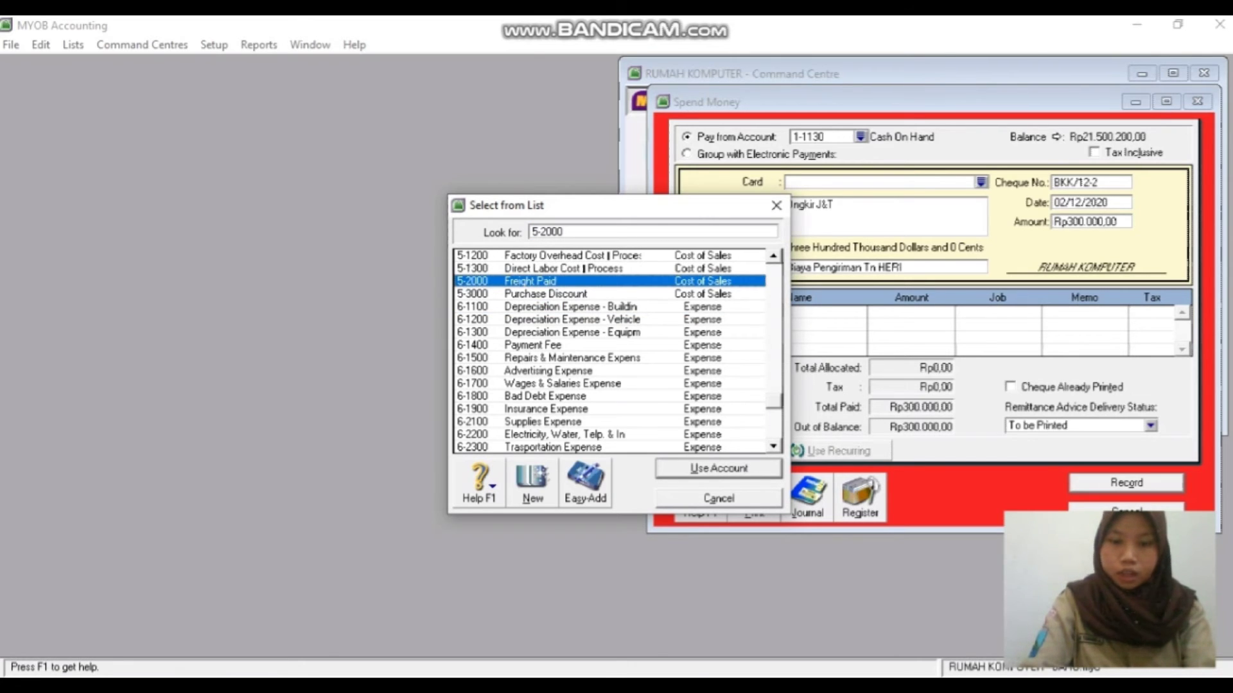
key(Return)
key(Tab)
key(Tab)
key(Tab)
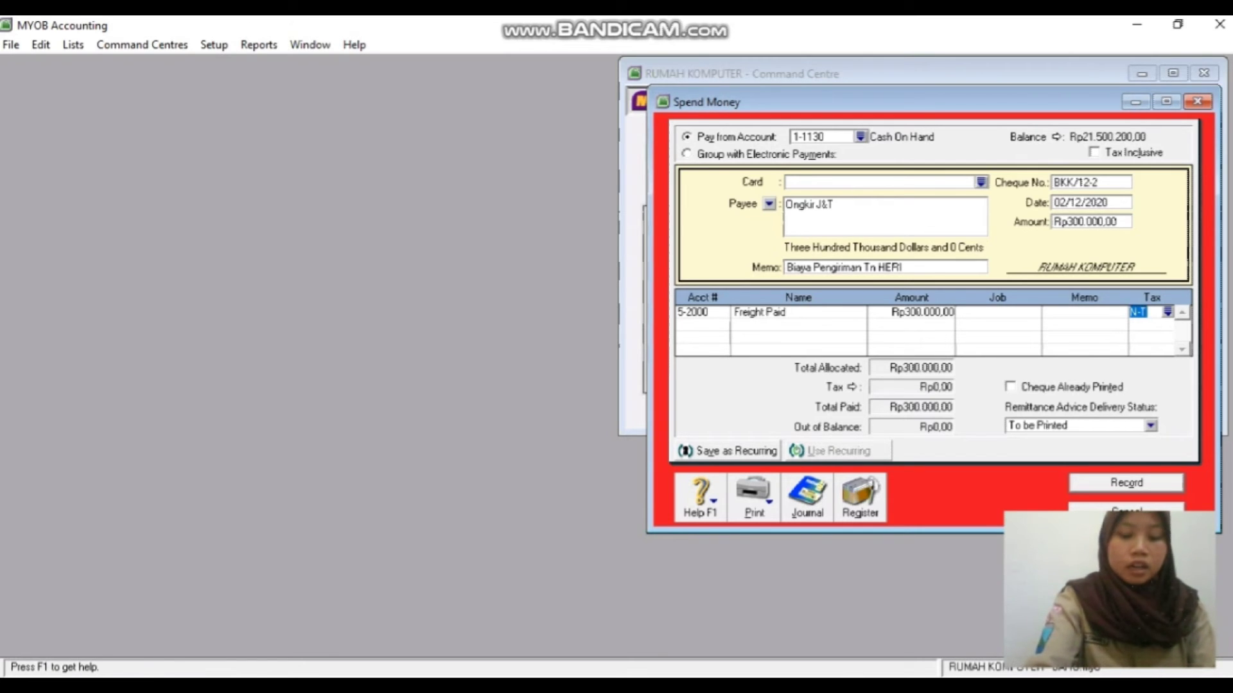
- Check the recap of the BKK/12-2 shipping payment and record the transaction
key(ctrl+r)
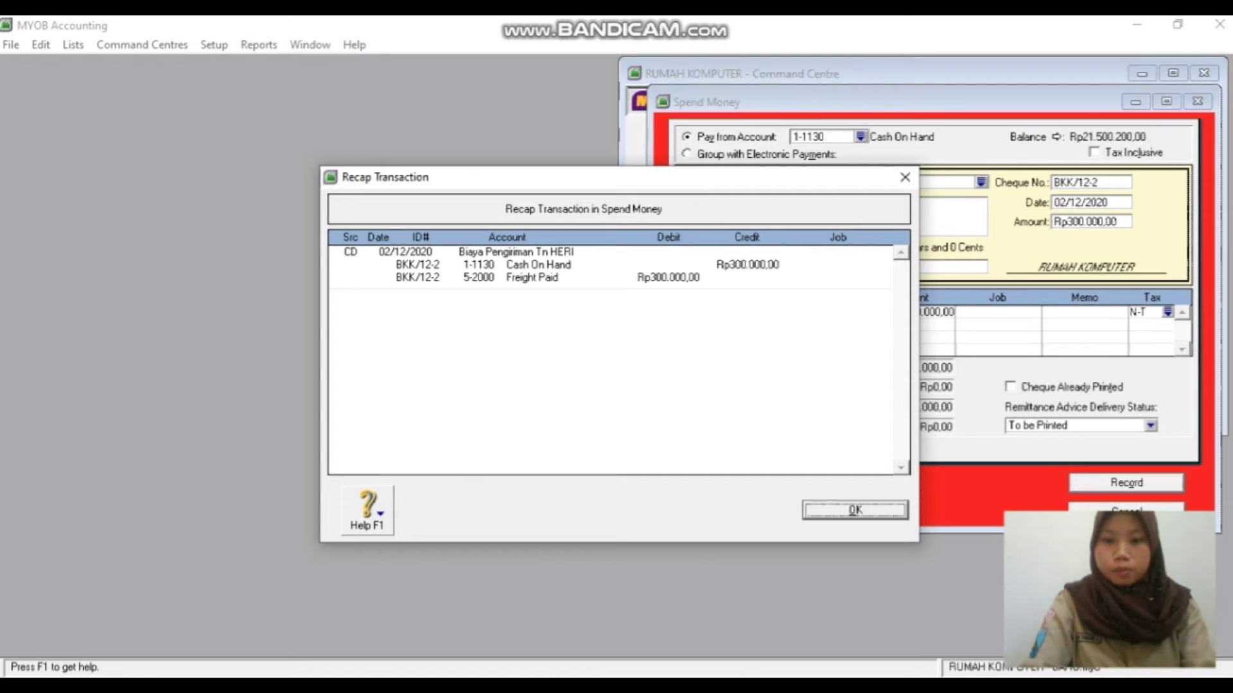
key(Return)
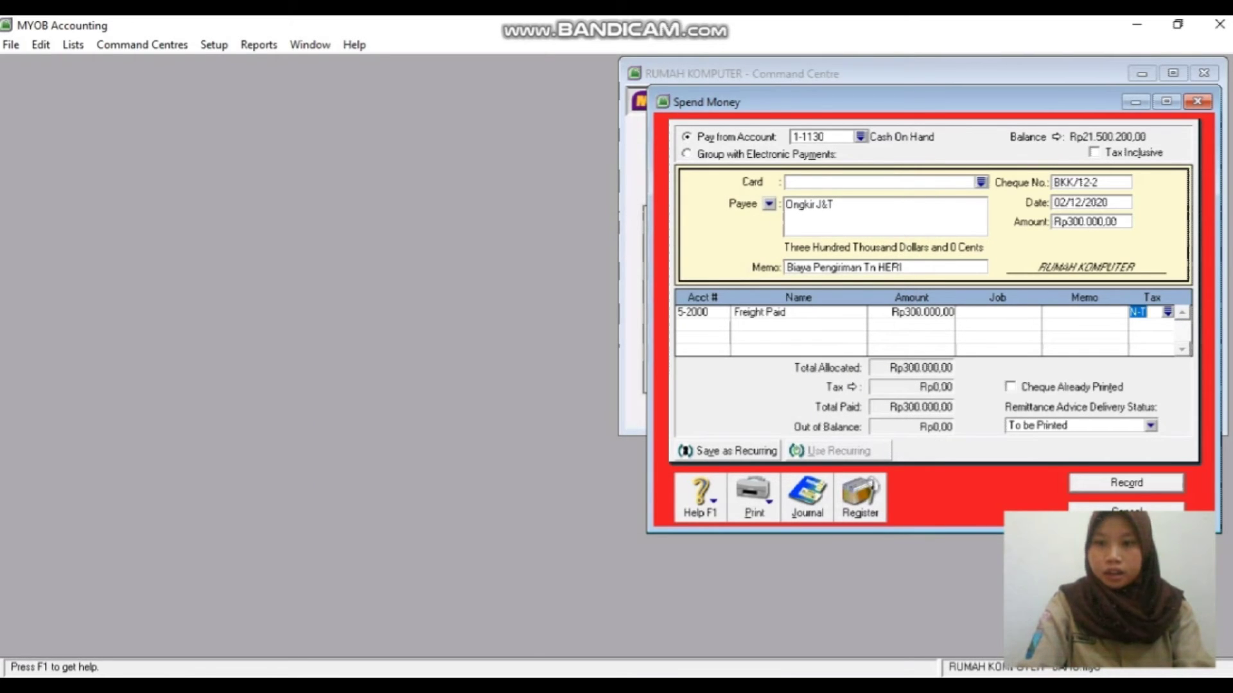
key(ctrl+r)
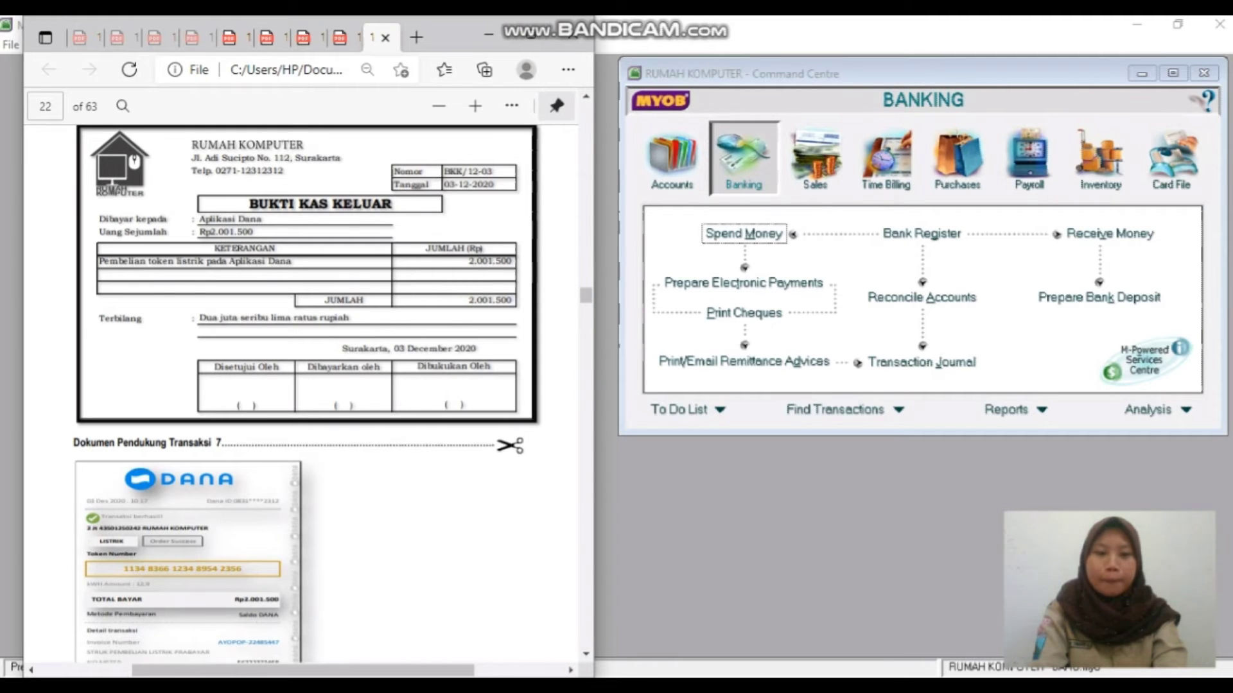
- After reading the BKK/12-03 voucher and its DANA receipt, start a Spend Money entry in MYOB paid from account 1-1120 Cash in E-Wallet
scroll(109, 213, up, 1)
scroll(109, 162, down, 2)
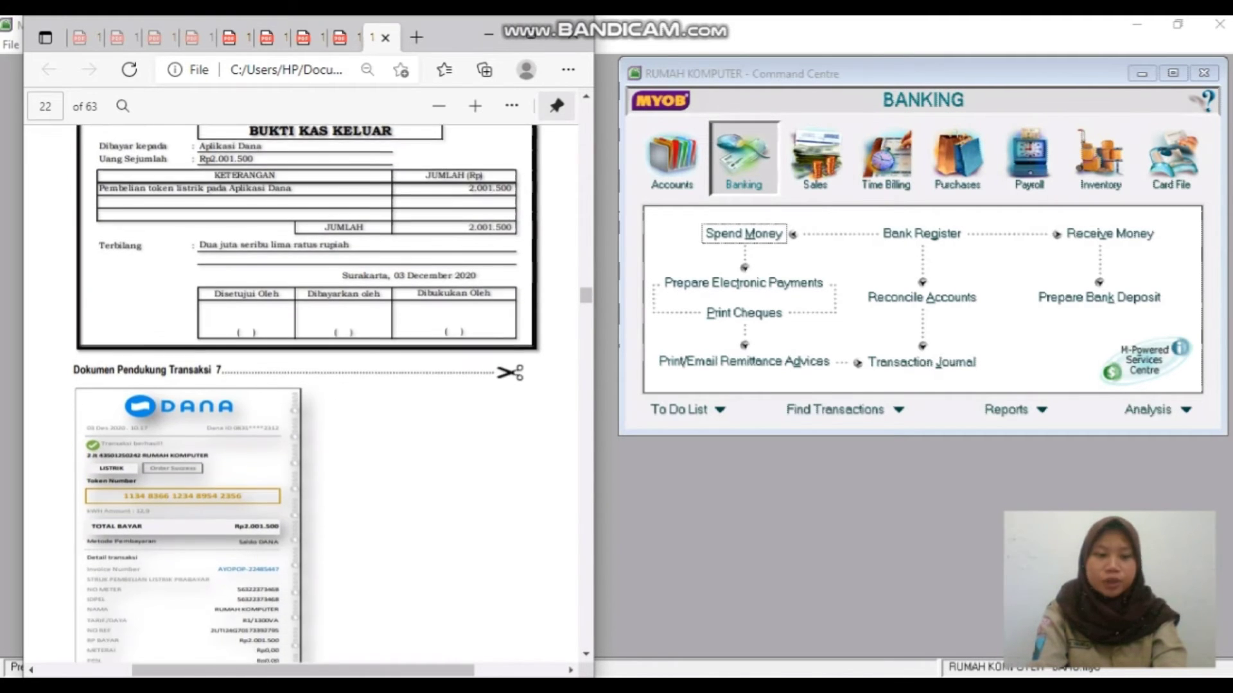
scroll(307, 385, down, 1)
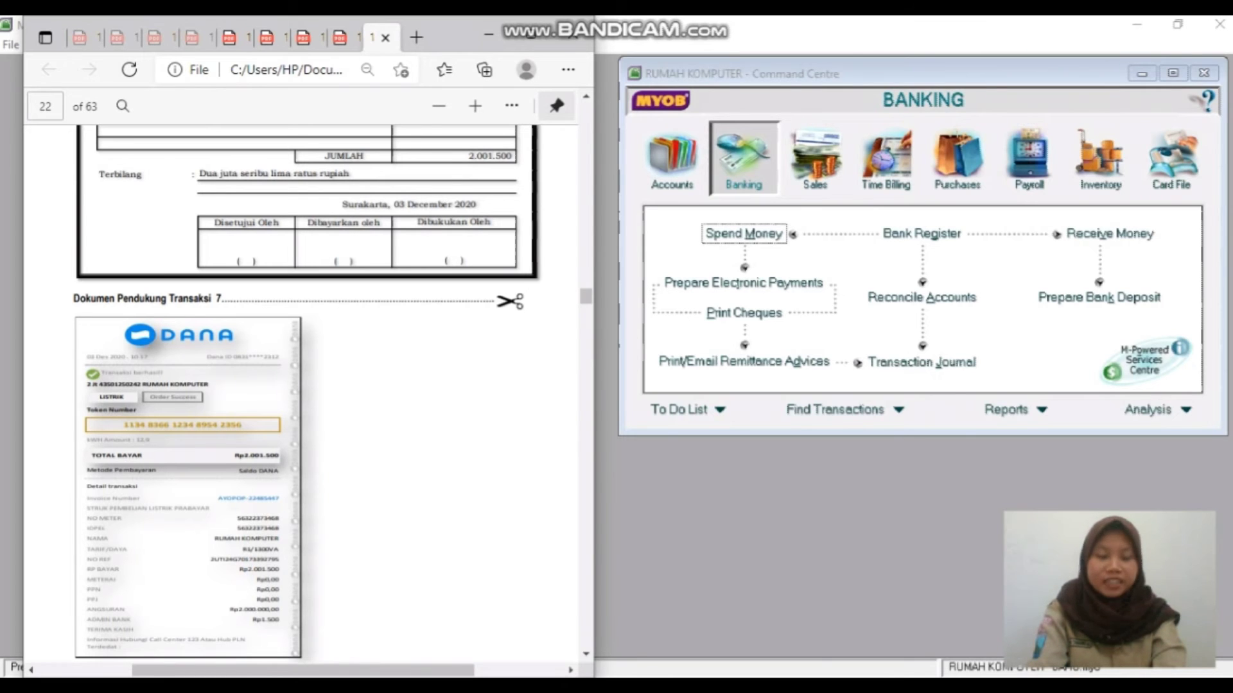
scroll(307, 385, down, 1)
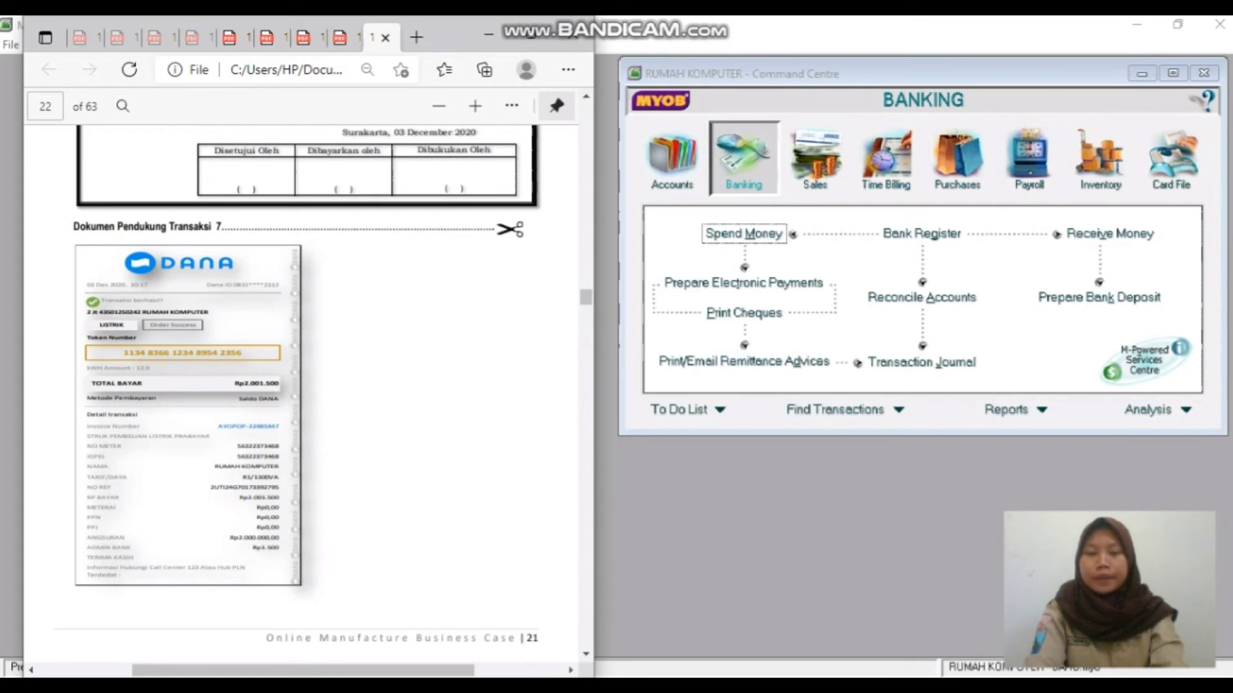
click(744, 158)
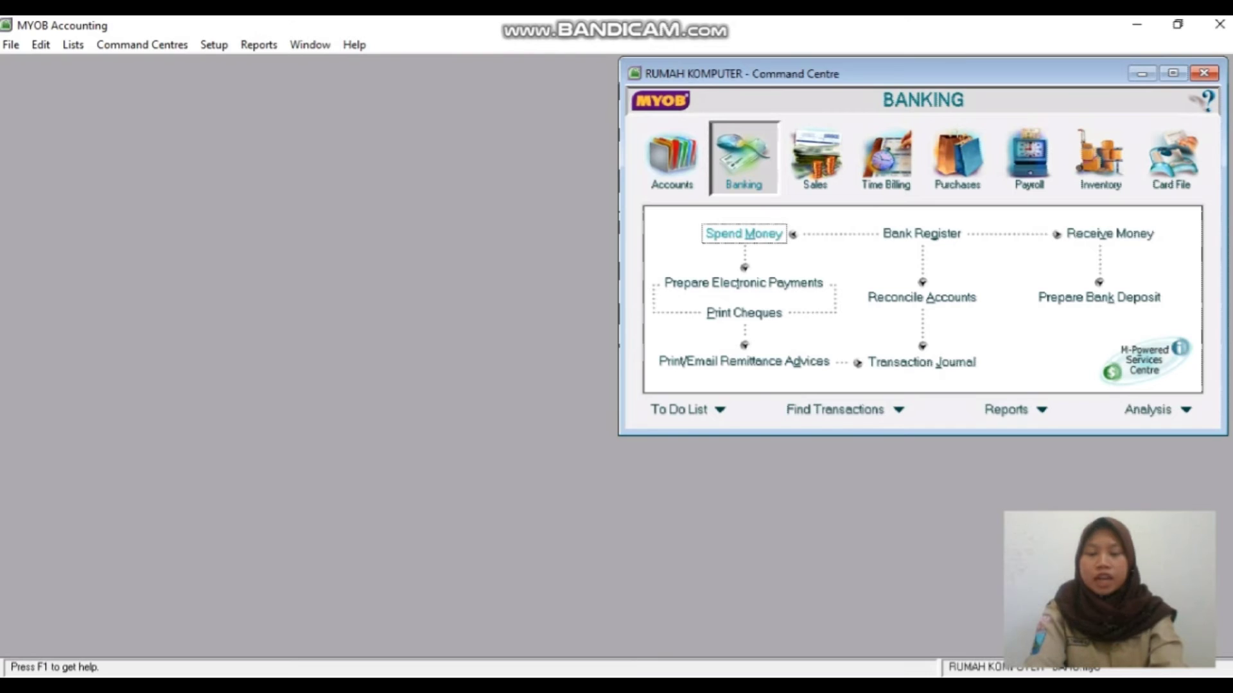
click(743, 234)
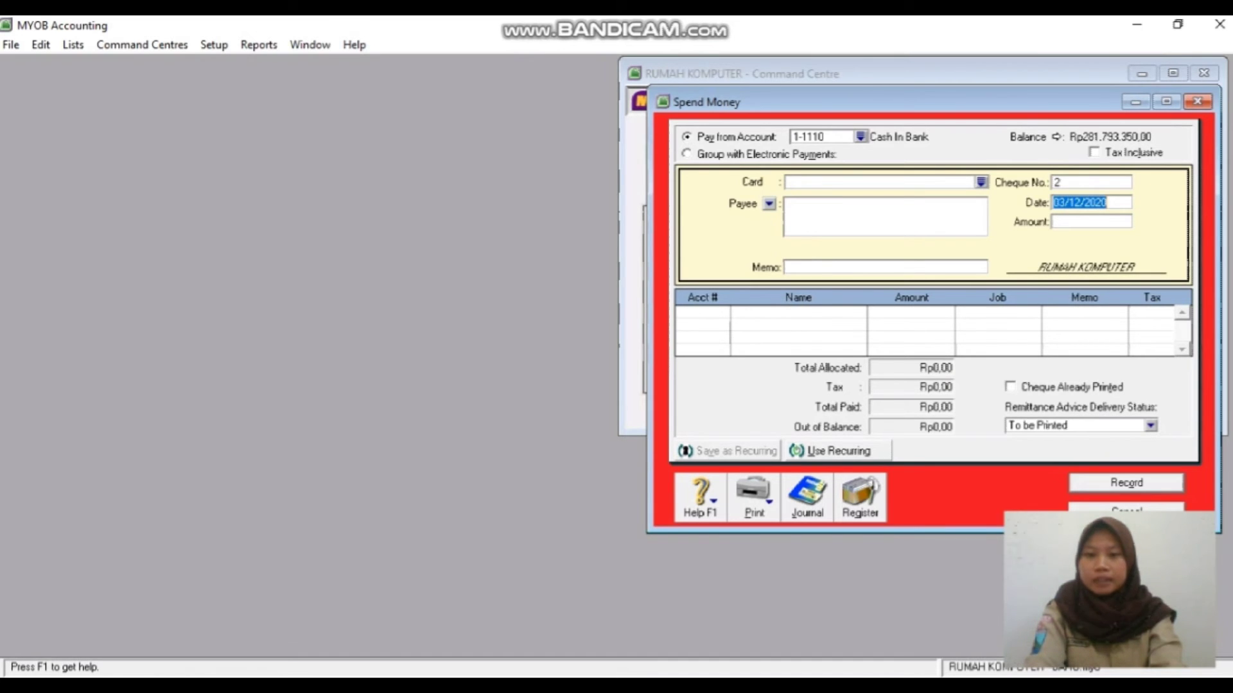
click(861, 137)
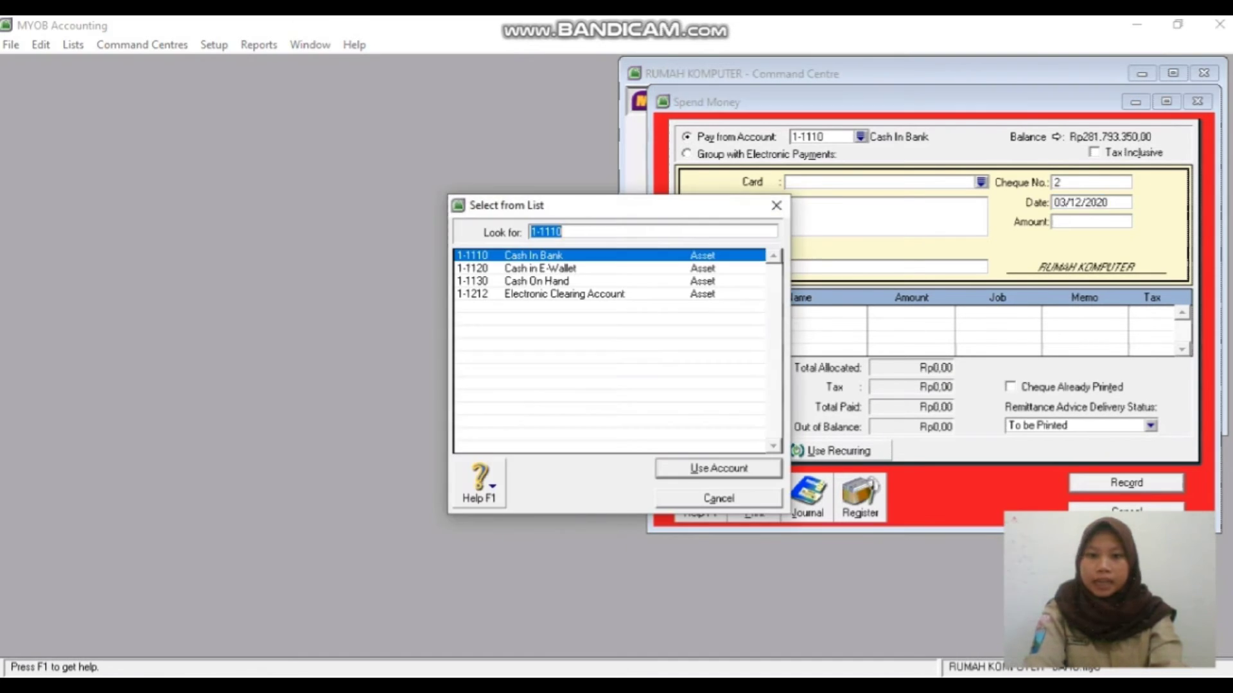
click(540, 268)
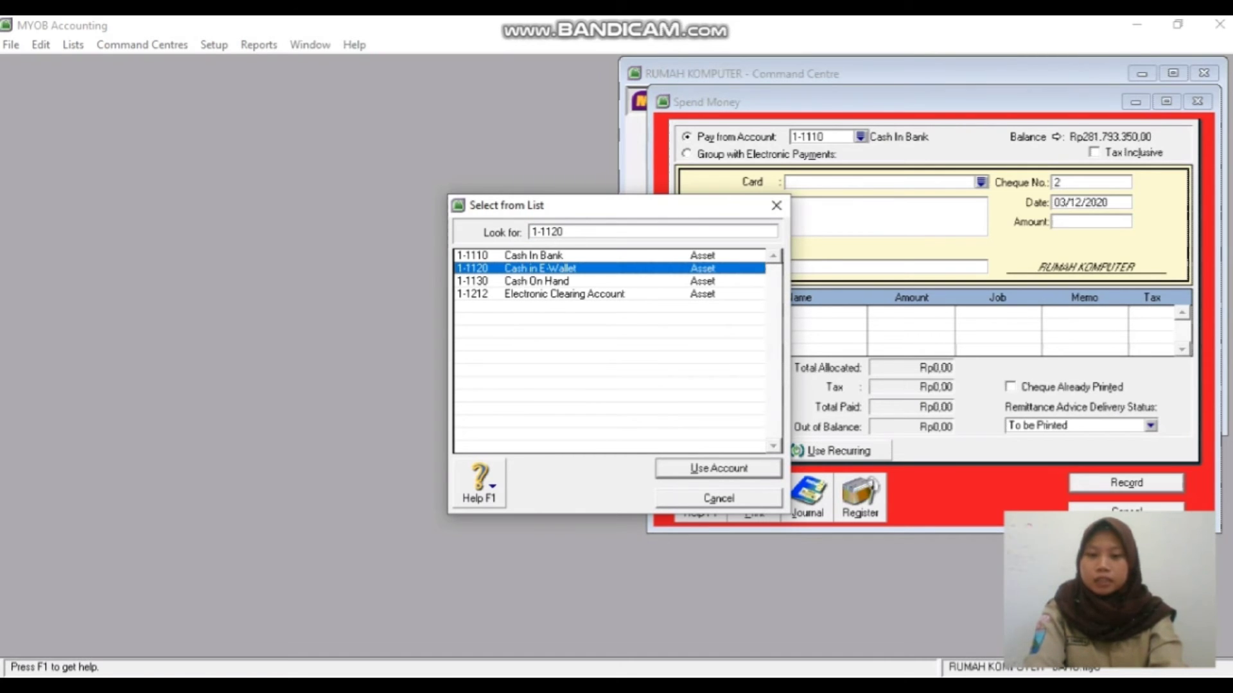
key(Return)
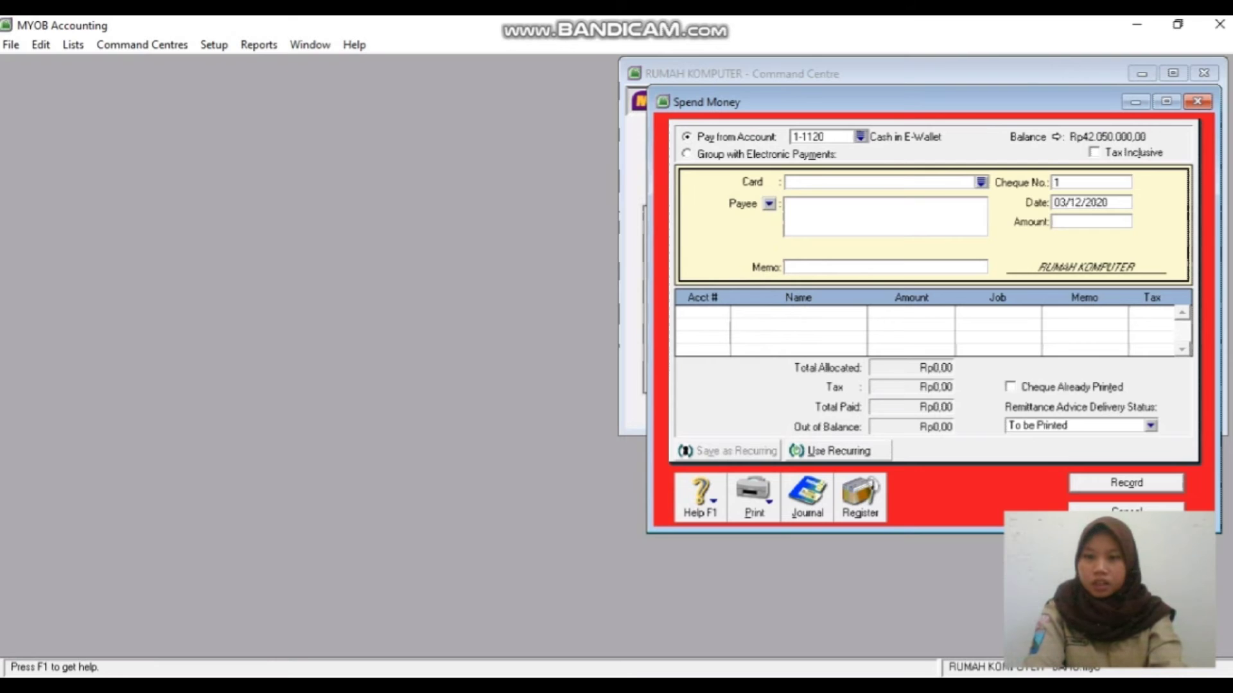
- Set the cheque number of the e-wallet payment to BKK/12-3 and accept 03/12/2020 as its date
key(Tab)
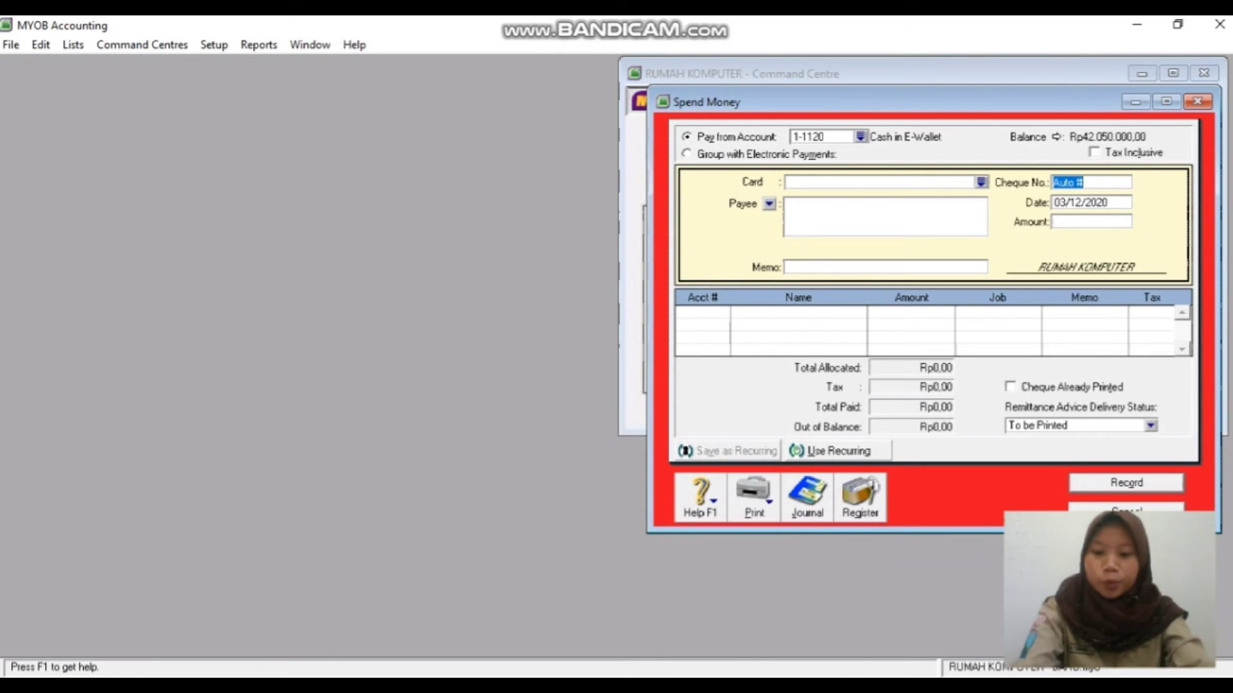
key(BackSpace)
text(b)
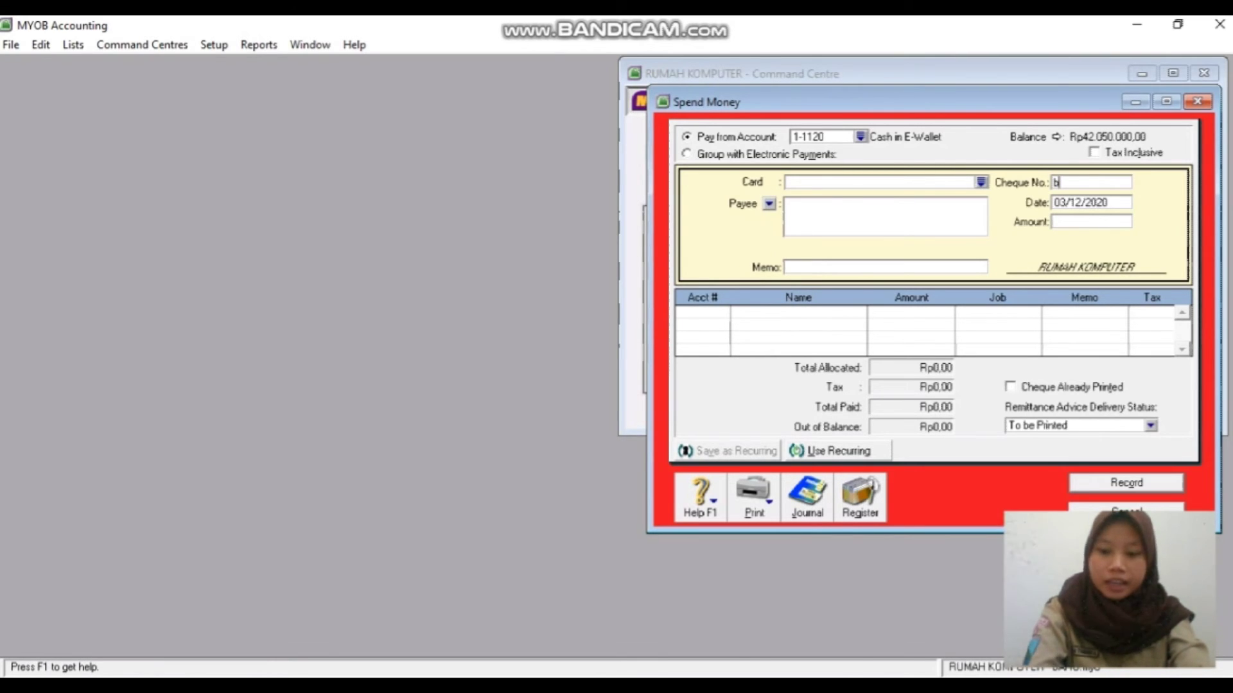
key(BackSpace)
text(BKK)
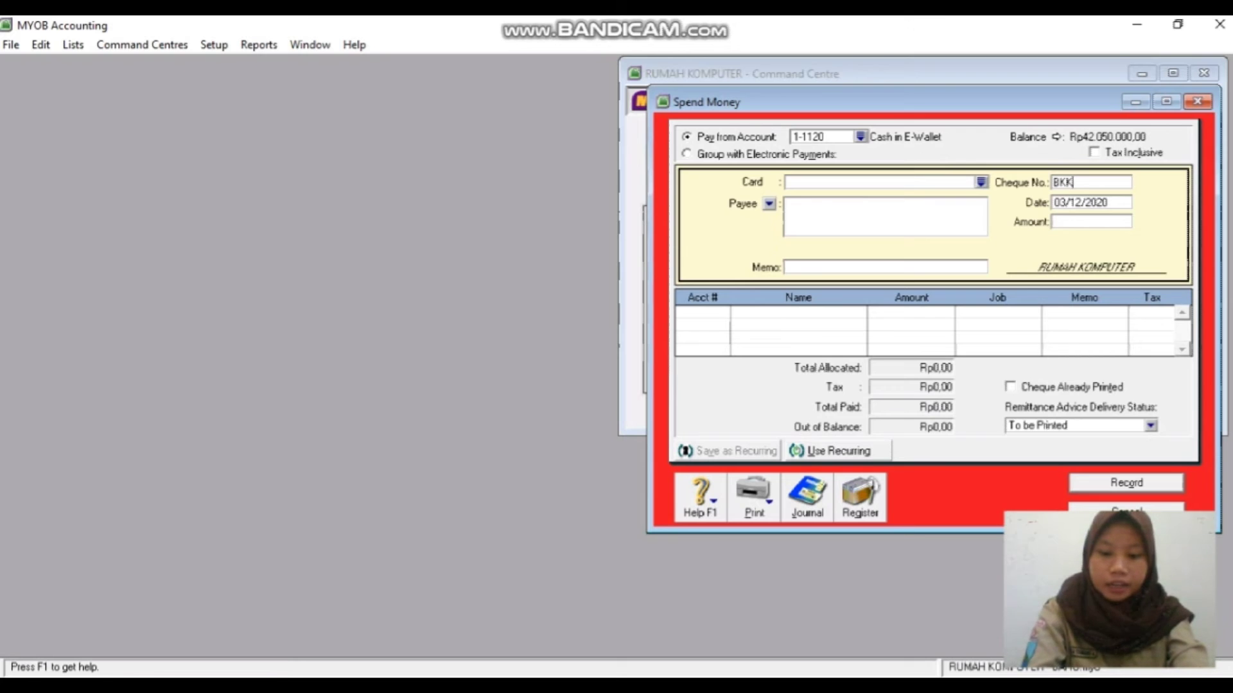
text(/12-)
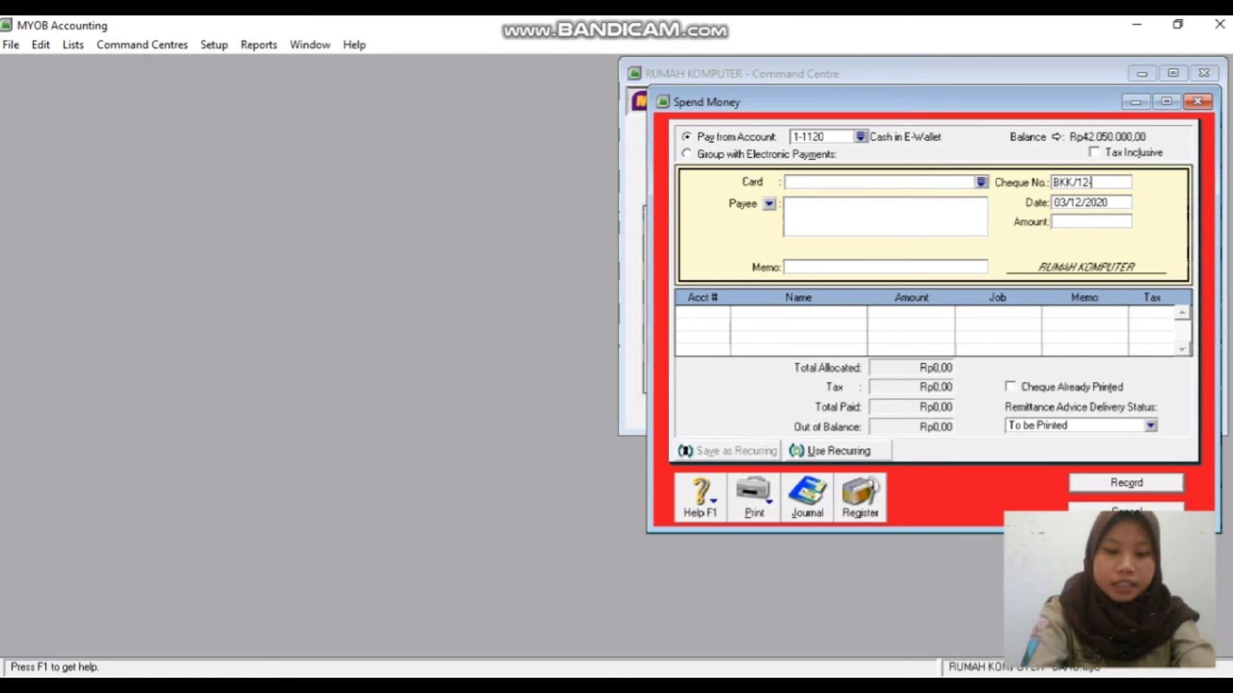
text(3)
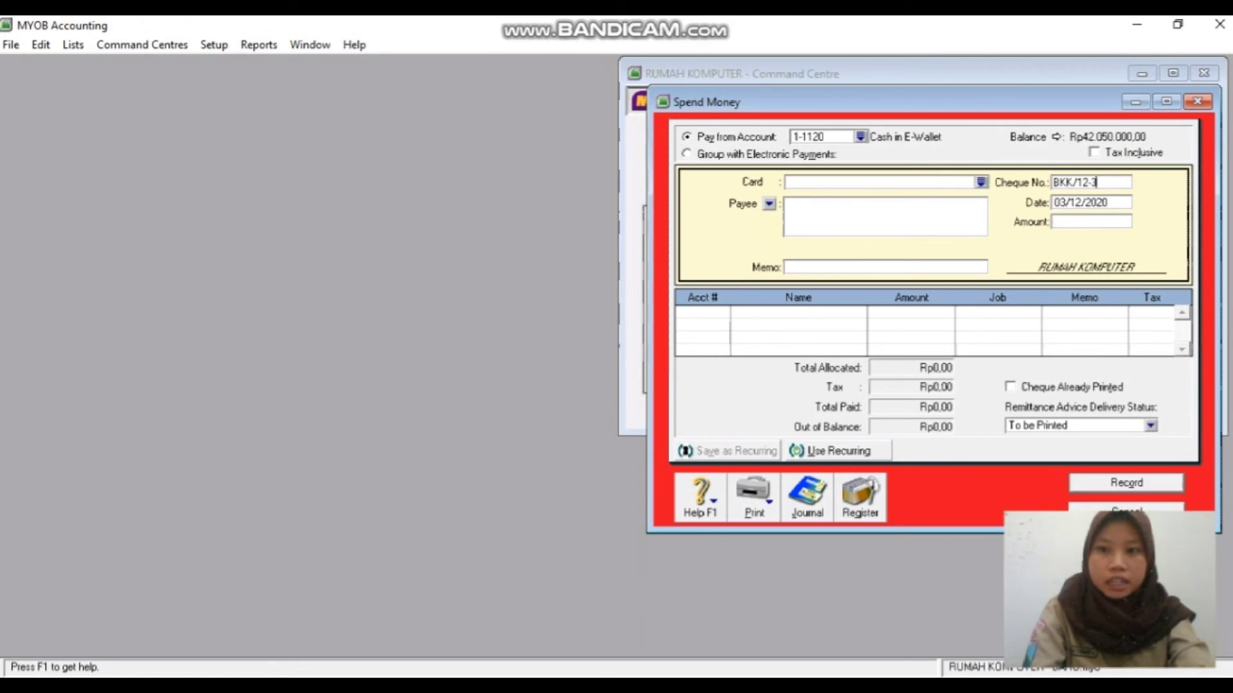
key(Tab)
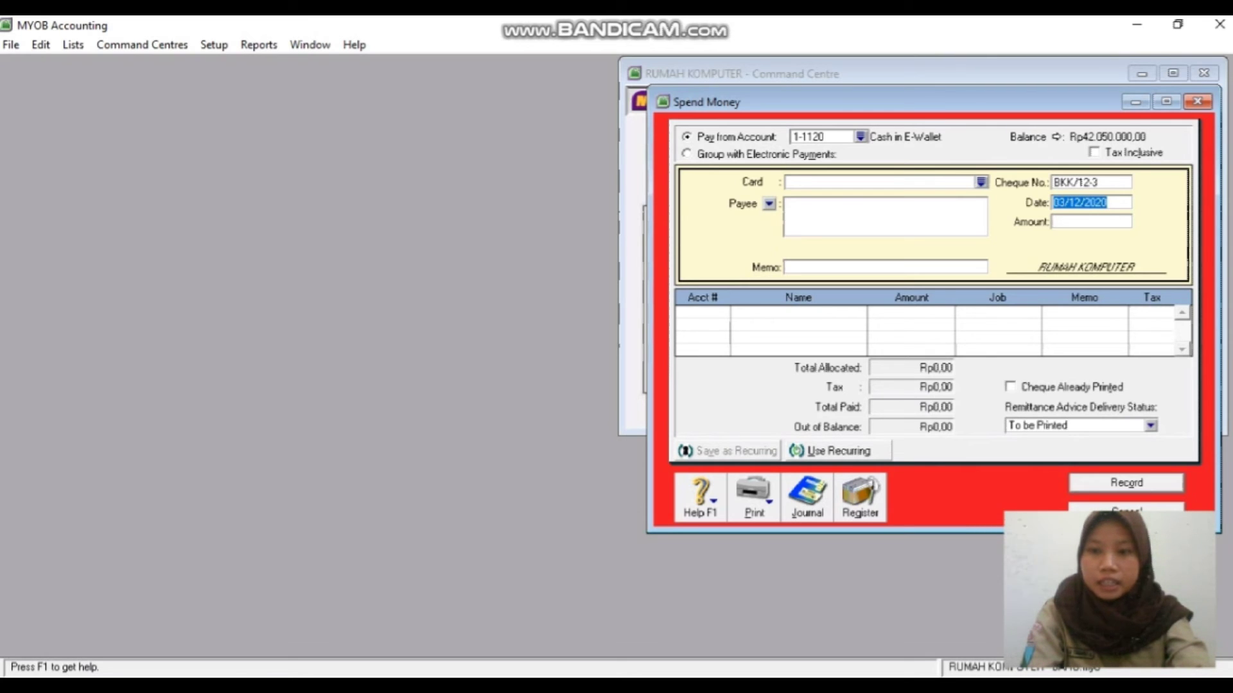
key(Tab)
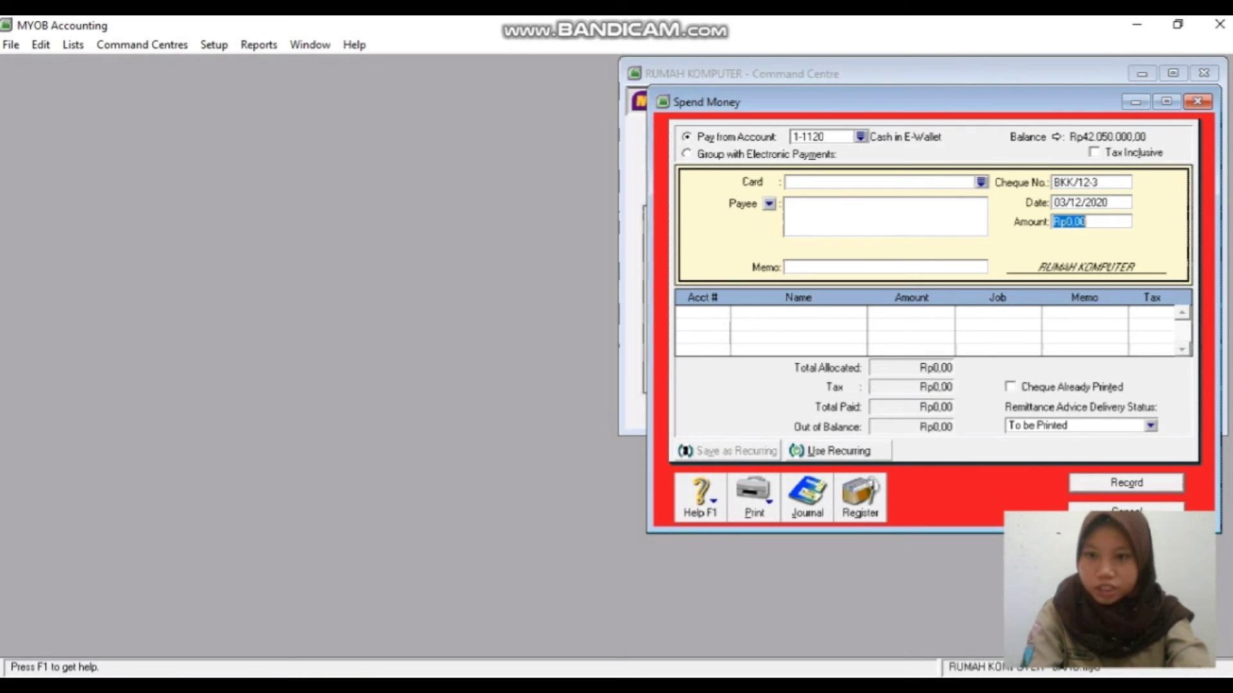
- Set the amount of the e-wallet payment to Rp2.001.500,00
text(2001)
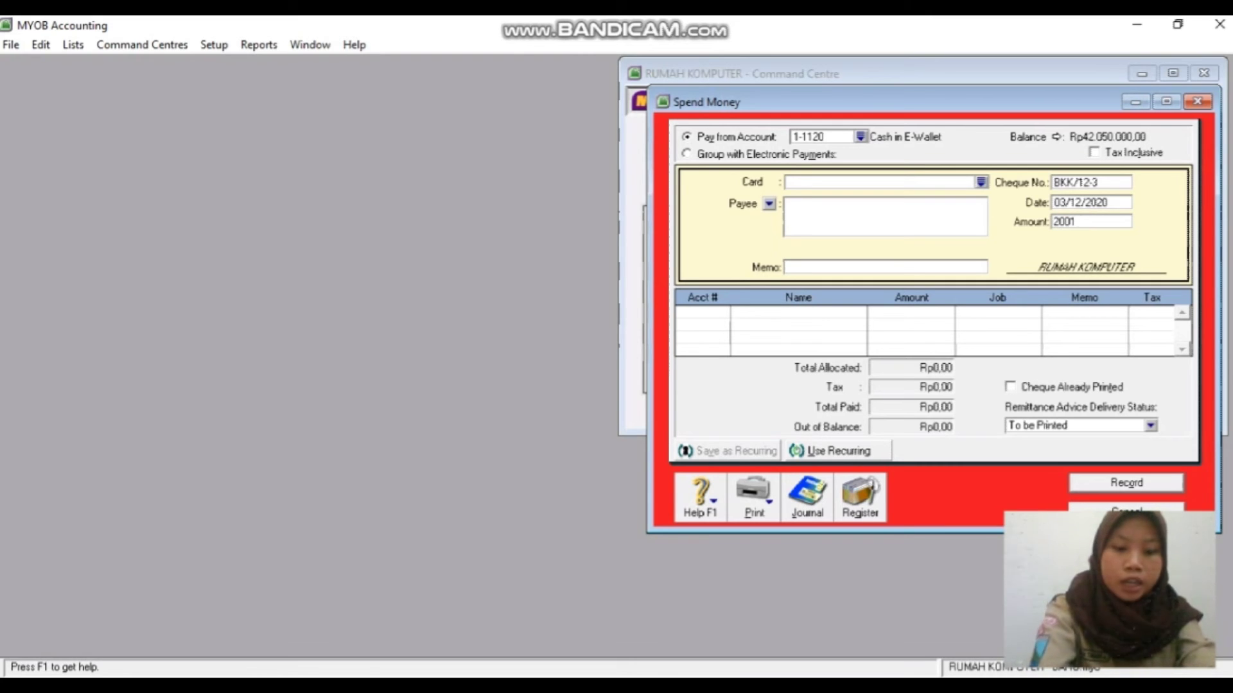
text(500)
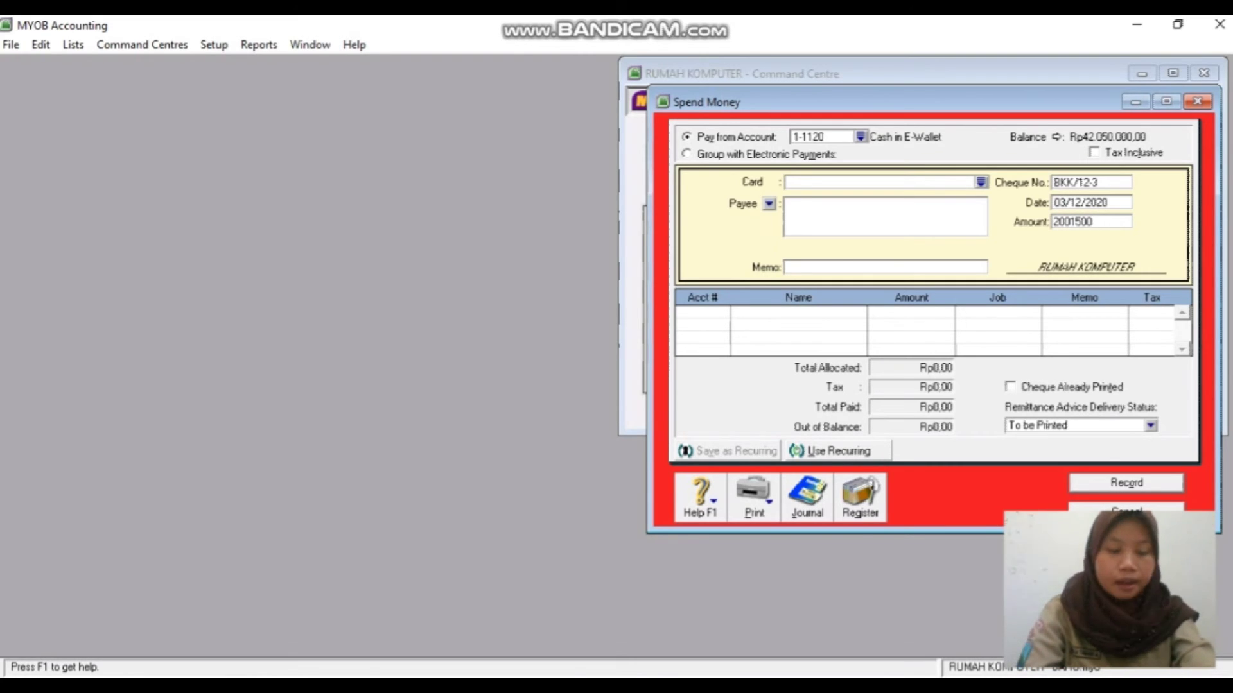
key(Tab)
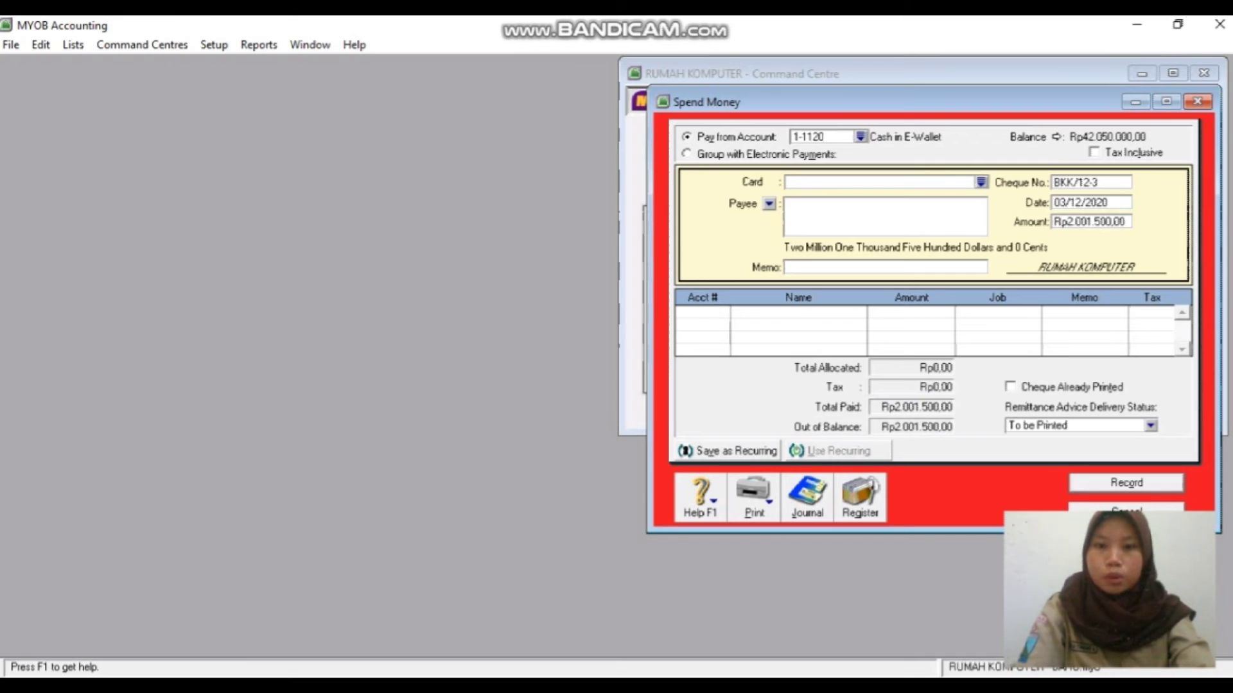
- Fill in the payee on two lines as "PLN" and "VIA DANA"
key(Tab)
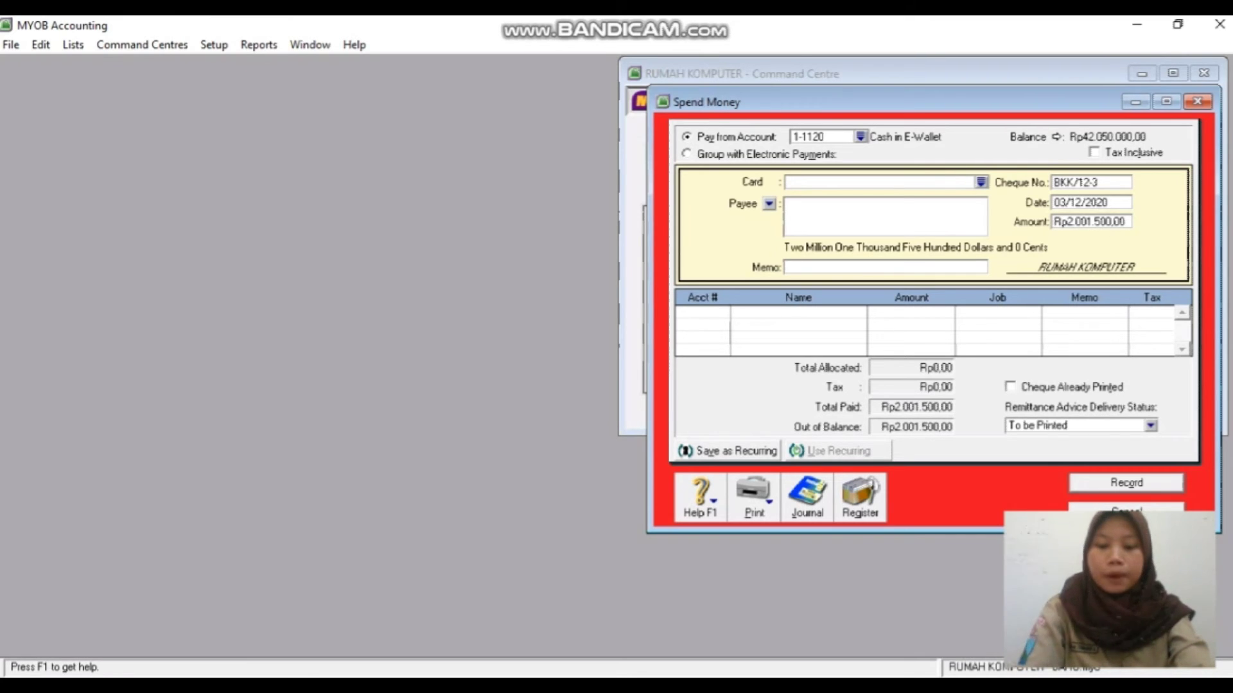
text(PLN)
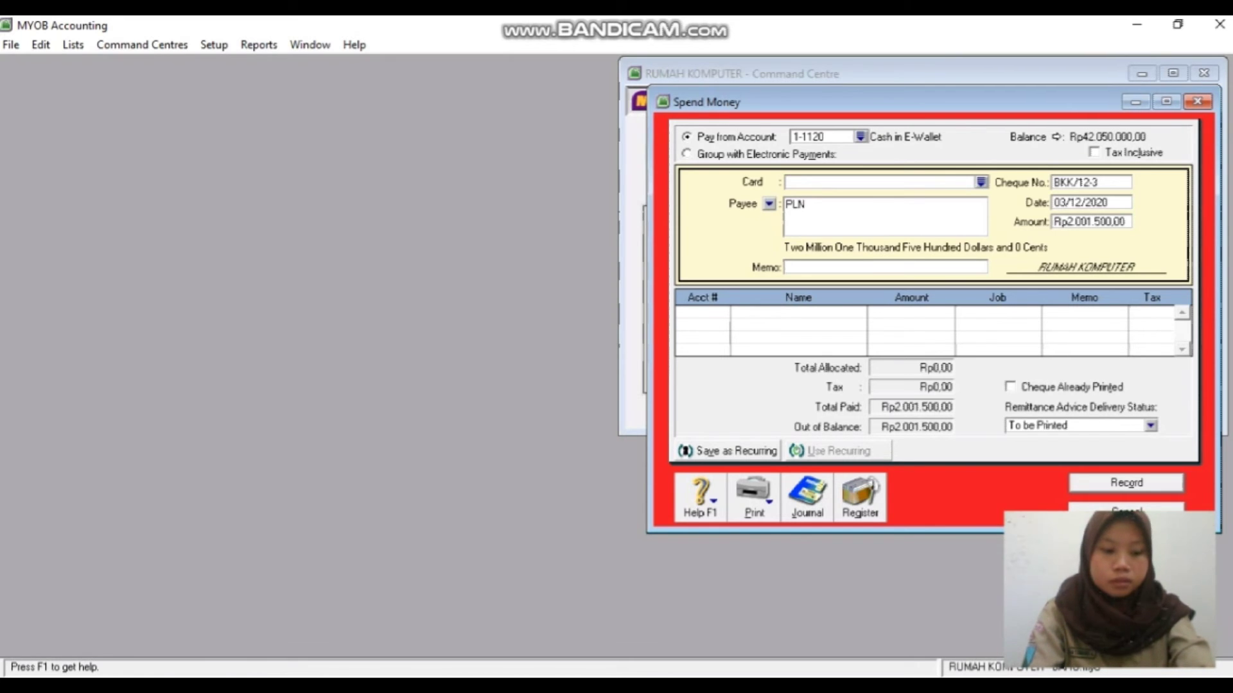
key(Tab)
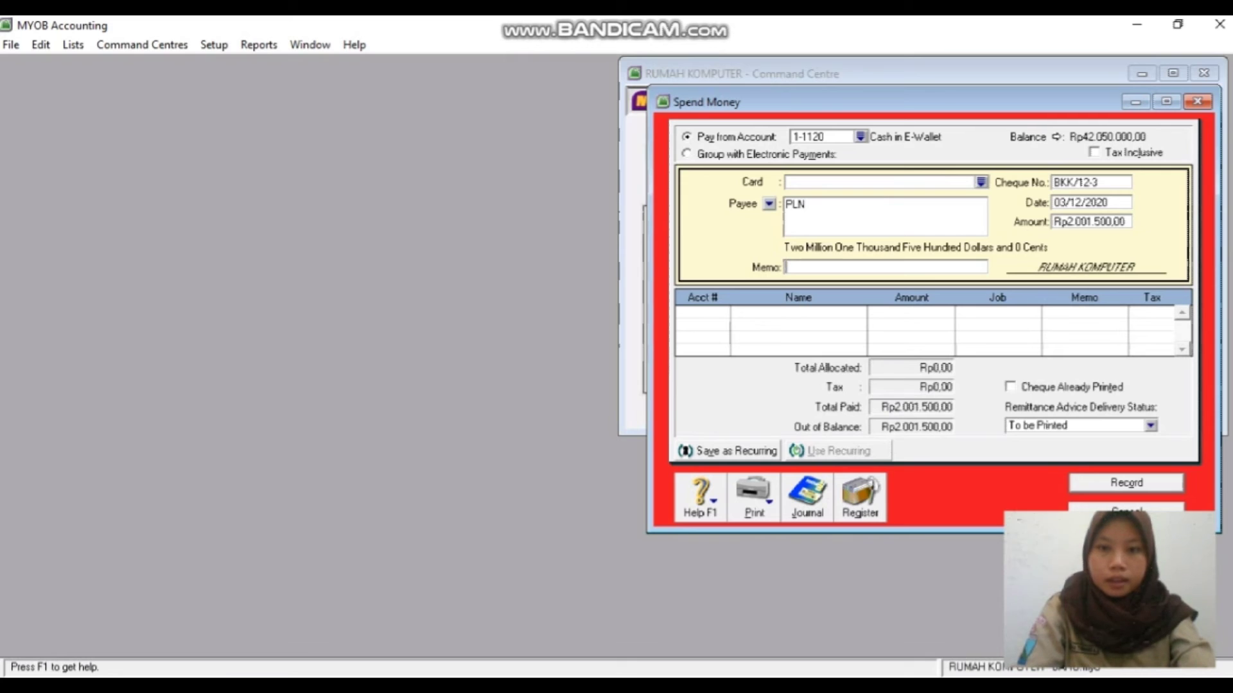
key(shift+Tab)
key(Tab)
key(Return)
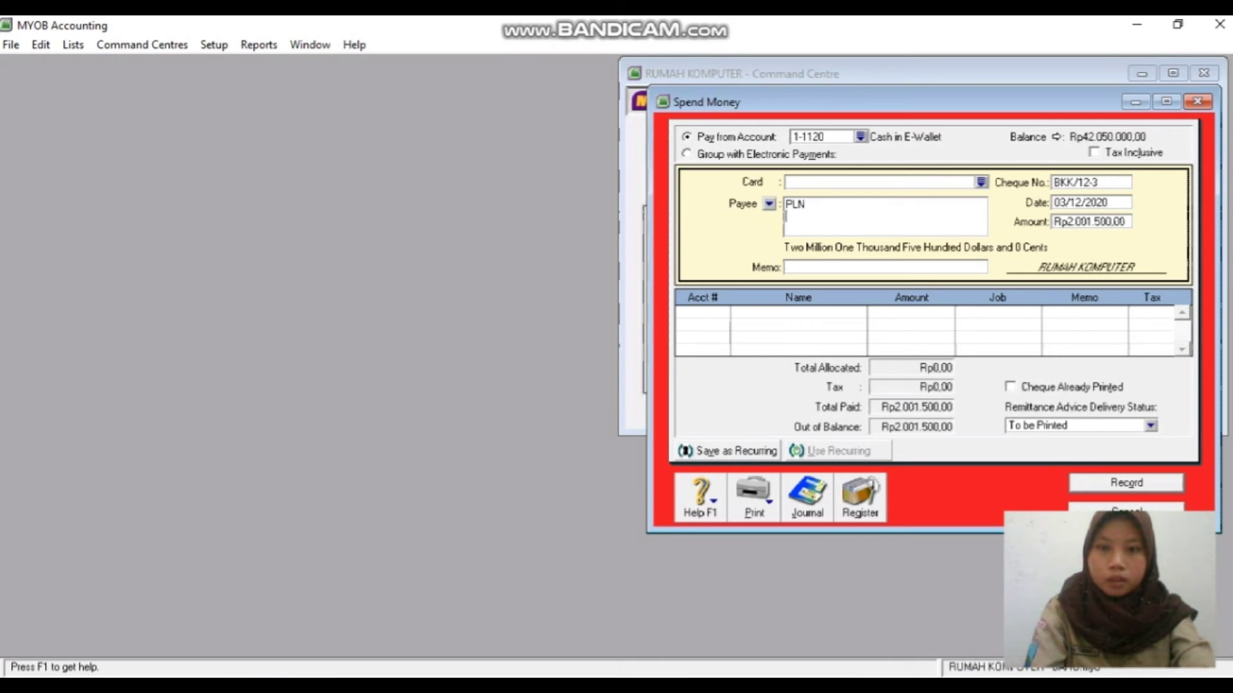
text(Jl)
text(A DANA)
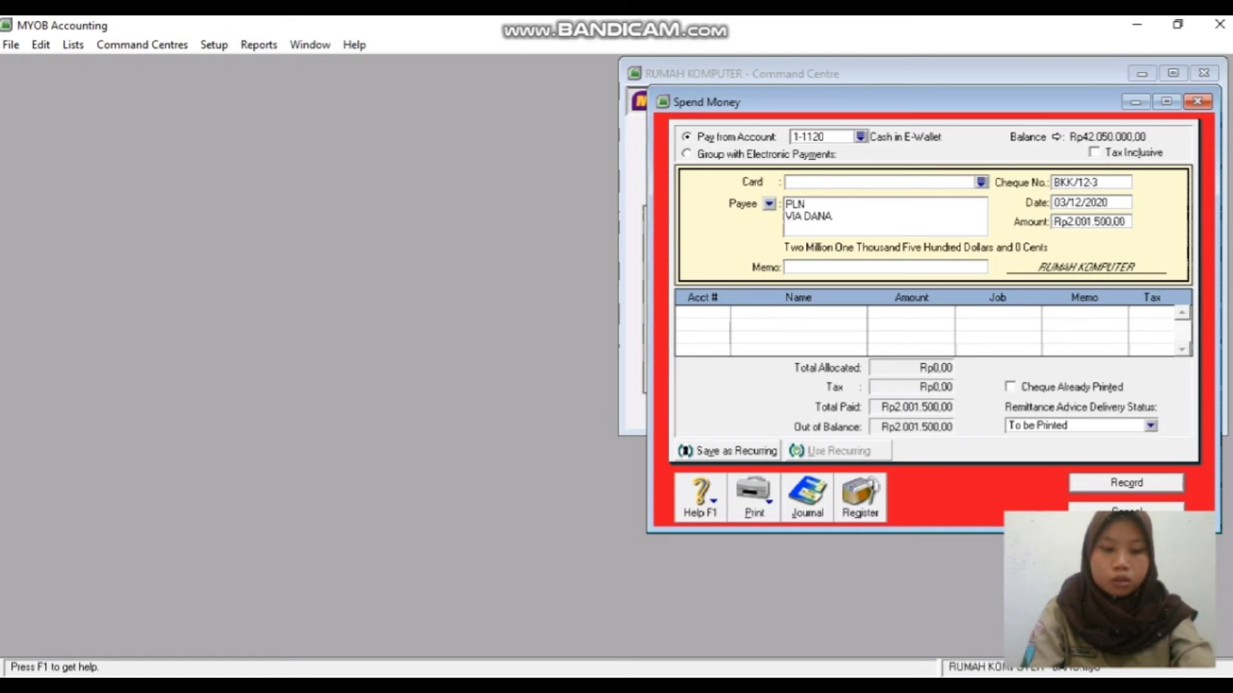
- Enter "Pembayaran Token Listrik" as the memo of the payment
key(Tab)
text(P)
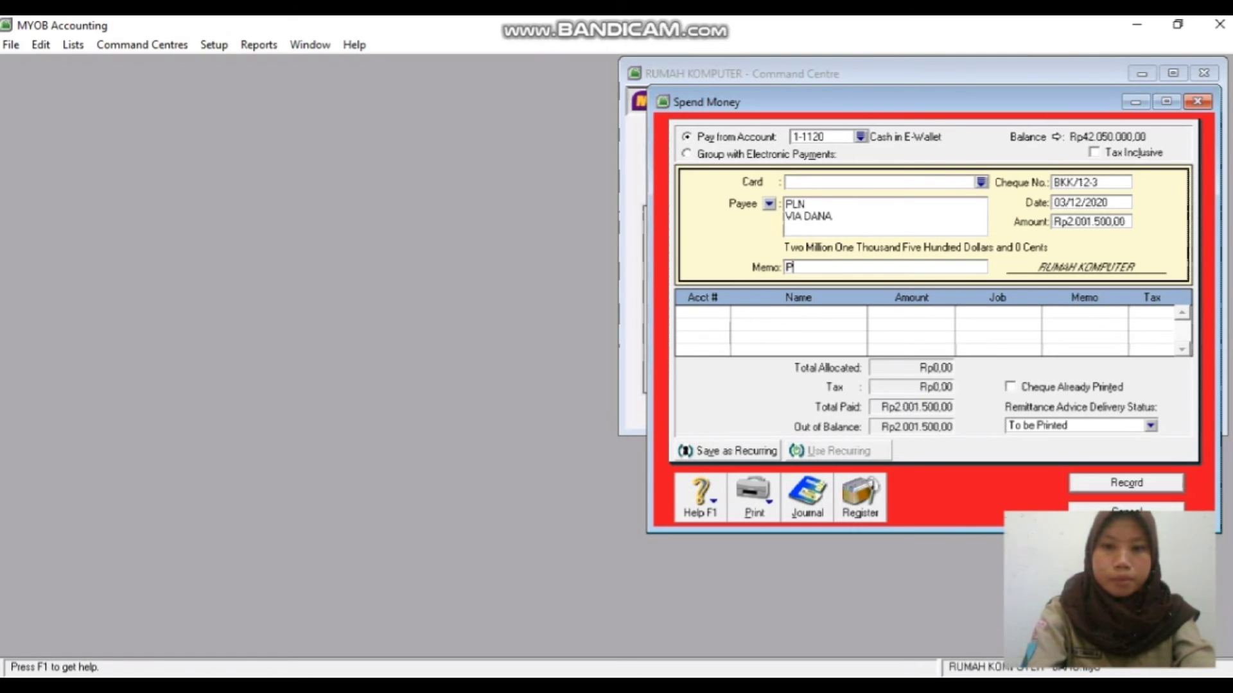
text(embayran)
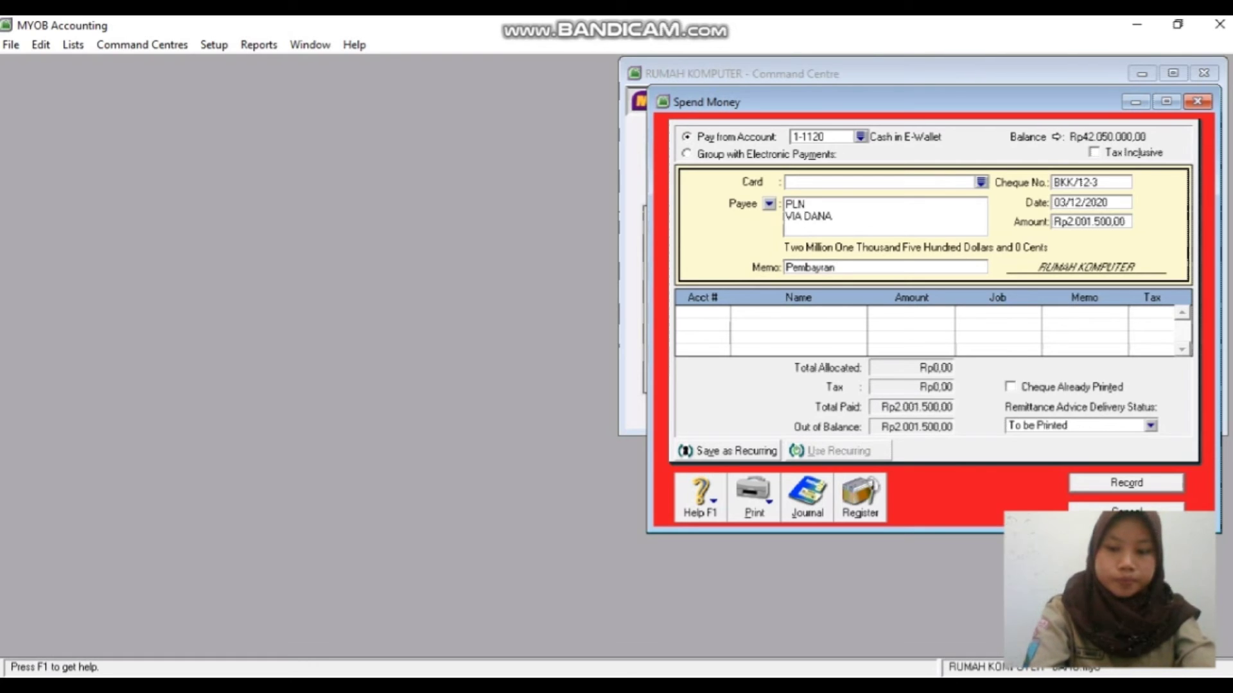
key(BackSpace)
key(BackSpace)
key(BackSpace)
text(ARAN t)
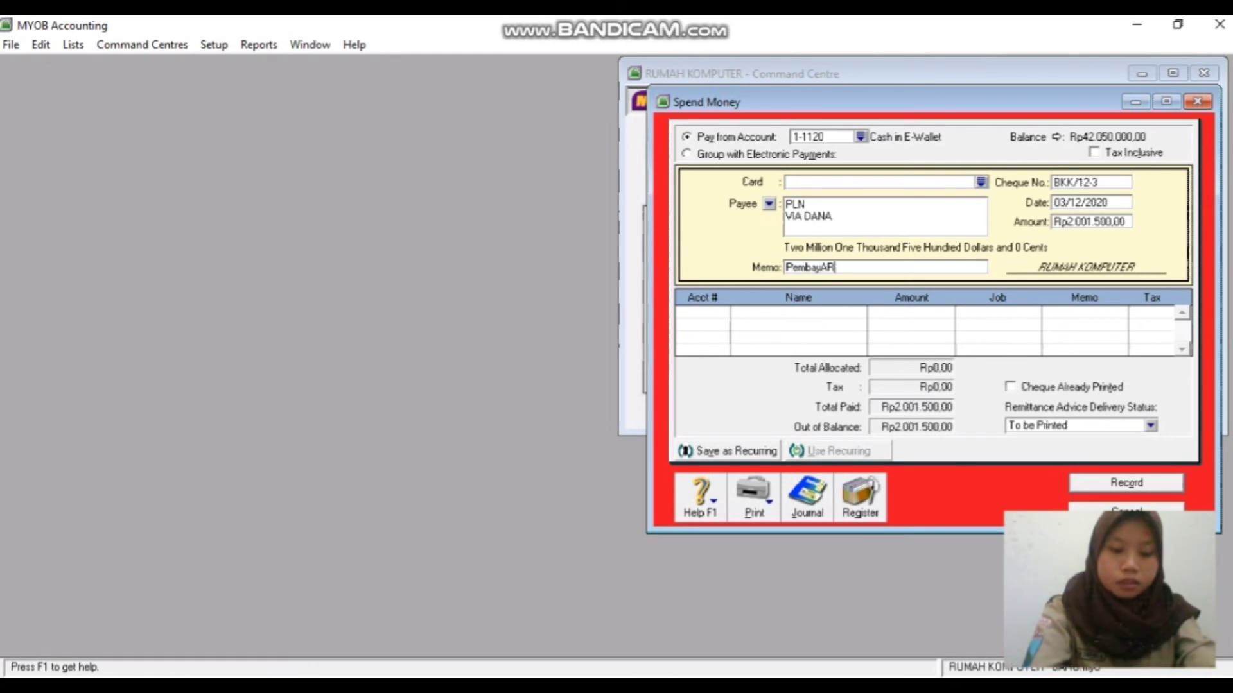
key(BackSpace)
key(BackSpace)
key(BackSpace)
key(BackSpace)
key(BackSpace)
key(BackSpace)
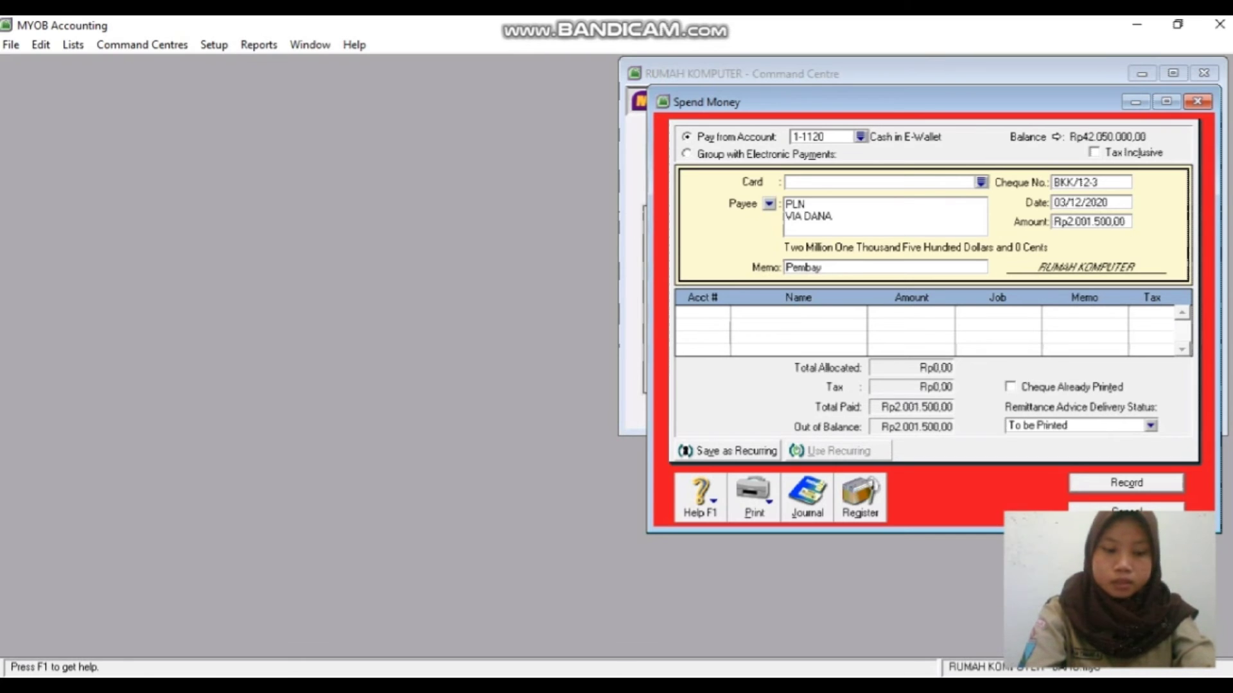
text(a)
text(ra)
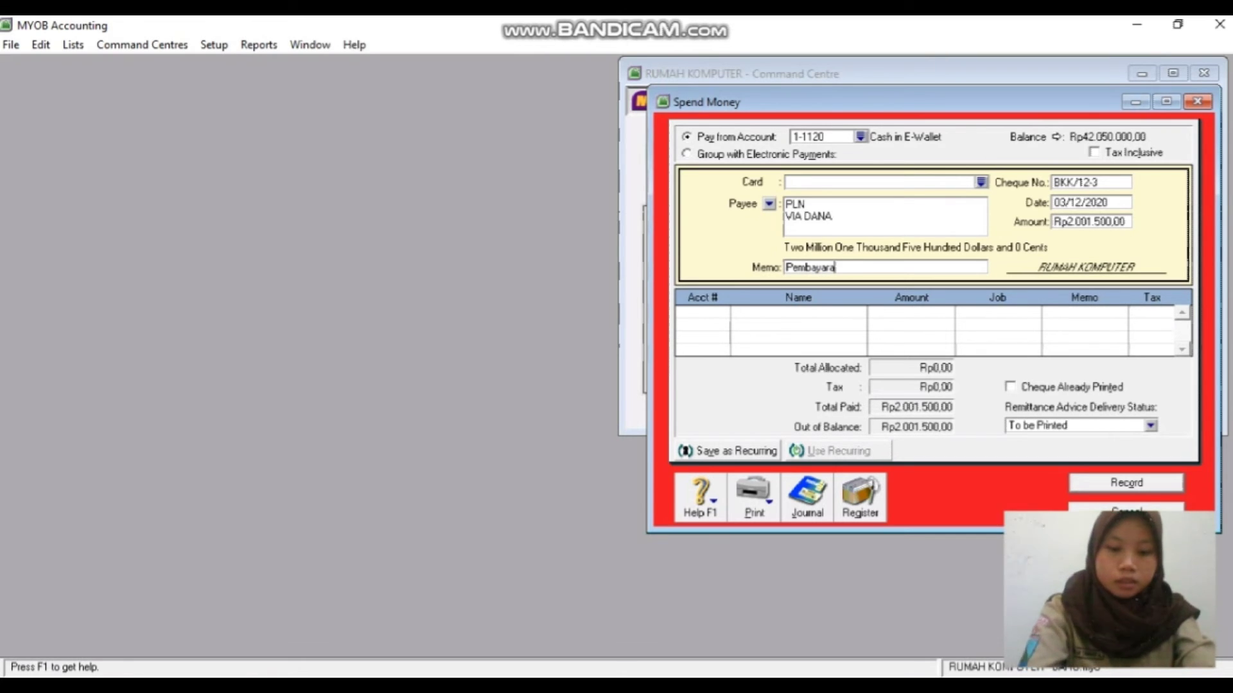
text(n TO)
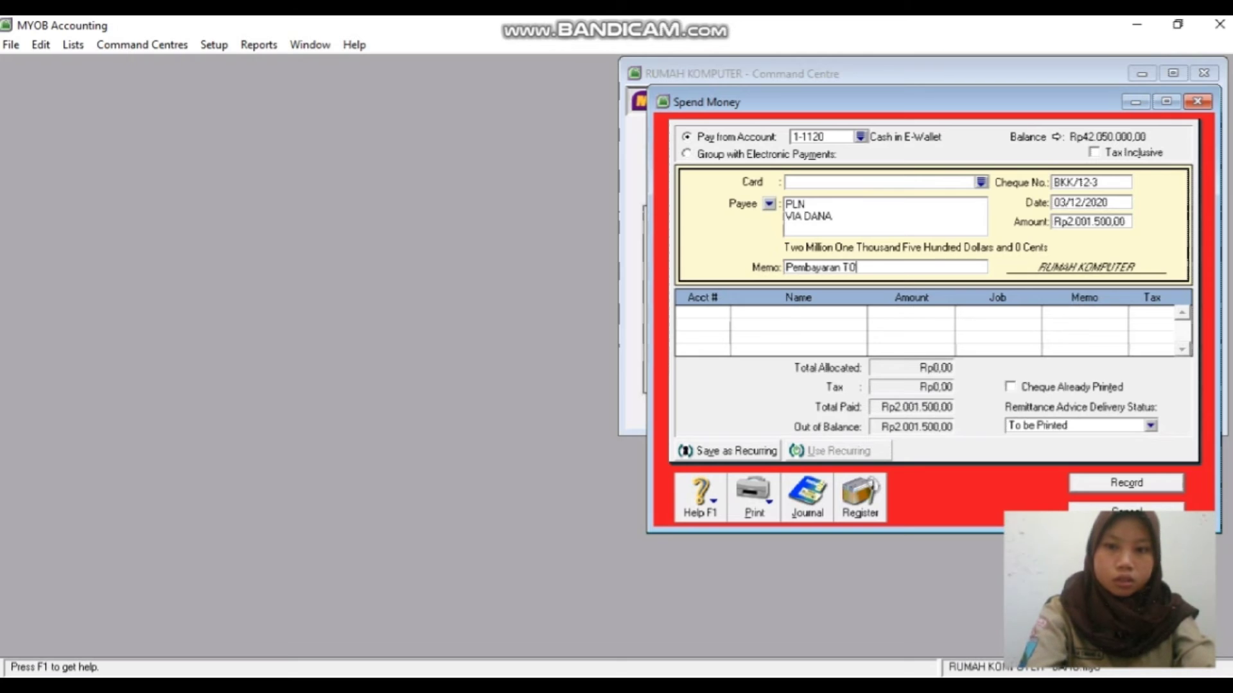
text(ke)
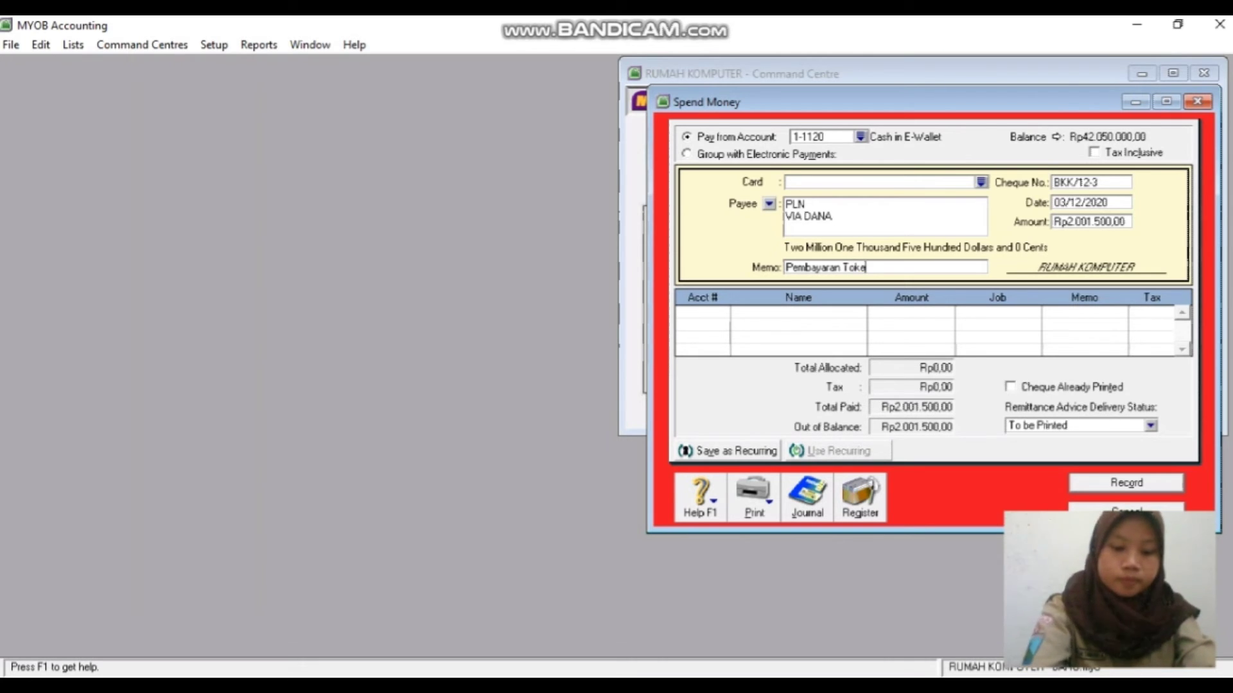
text(n LIS)
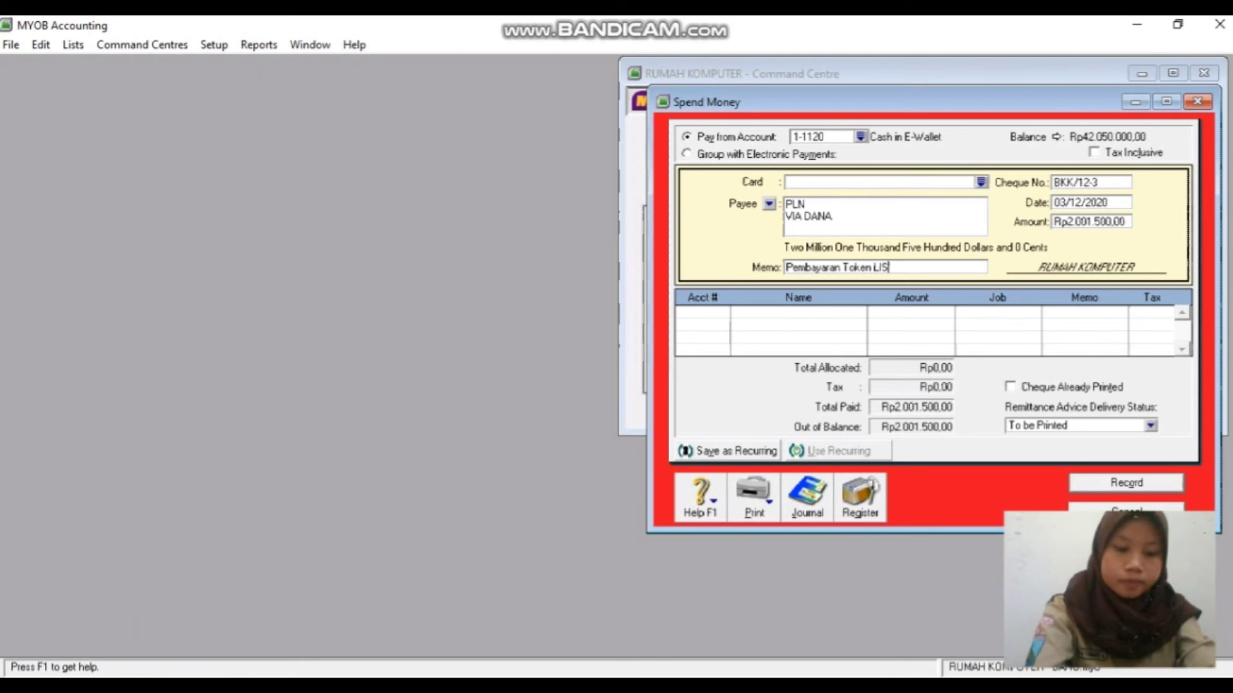
text(TRIK)
key(BackSpace)
key(BackSpace)
key(BackSpace)
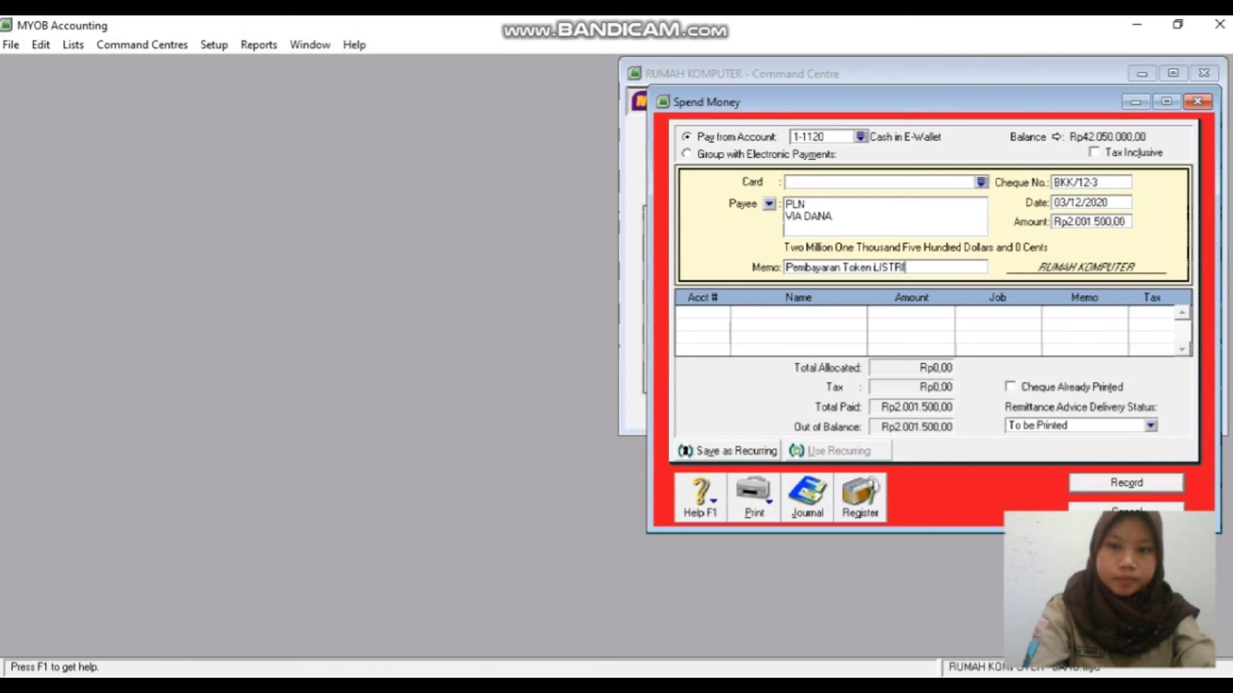
key(BackSpace)
key(BackSpace)
key(BackSpace)
text(i)
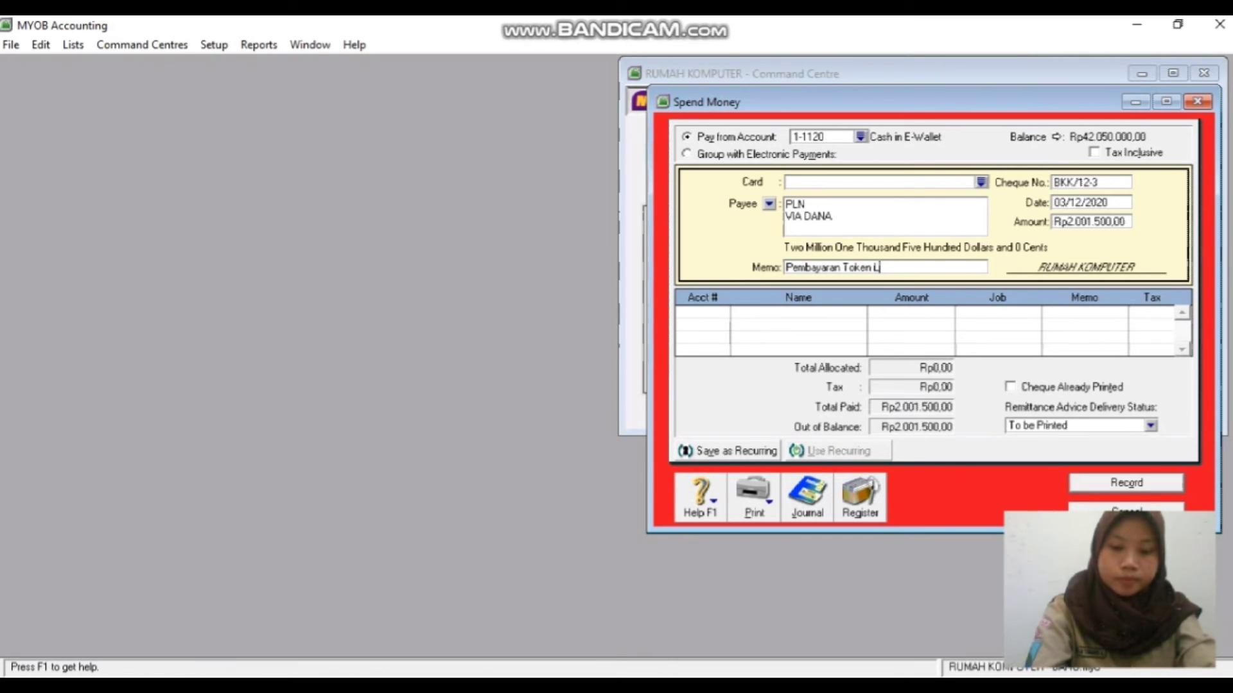
text(strik)
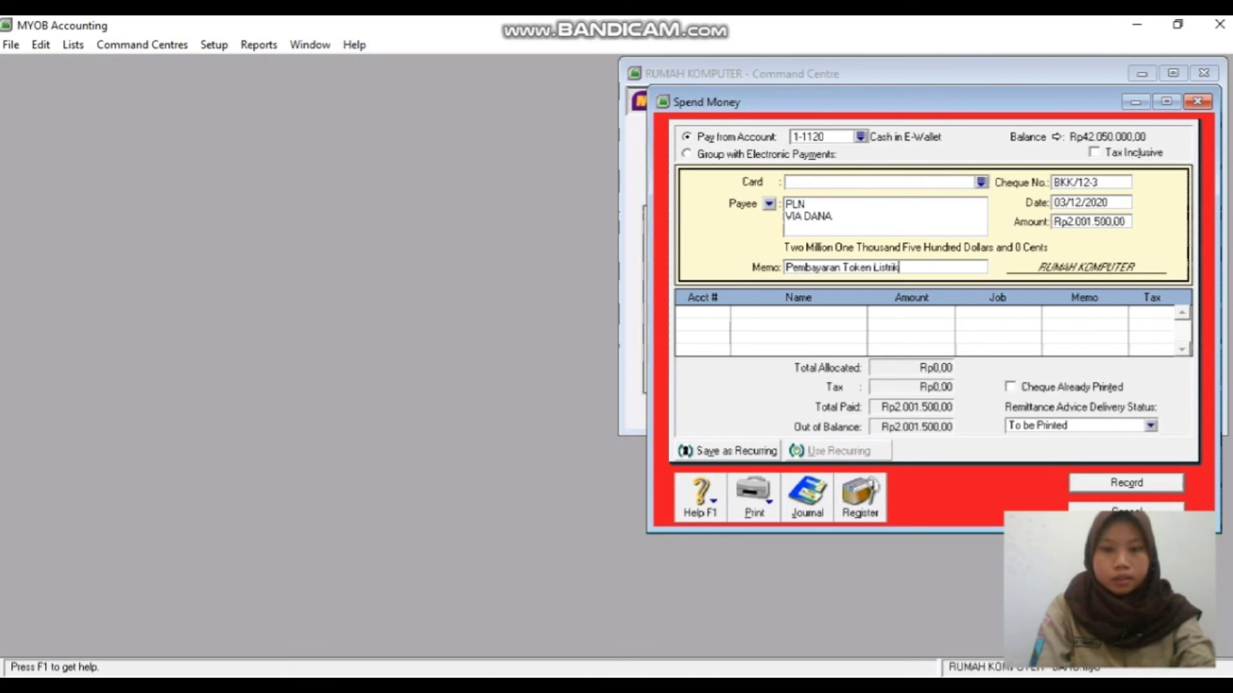
- Allocate Rp2.000.000,00 of the payment to account 6-2200 for electricity, water and telephone, keeping tax code N-T
key(Tab)
text(6)
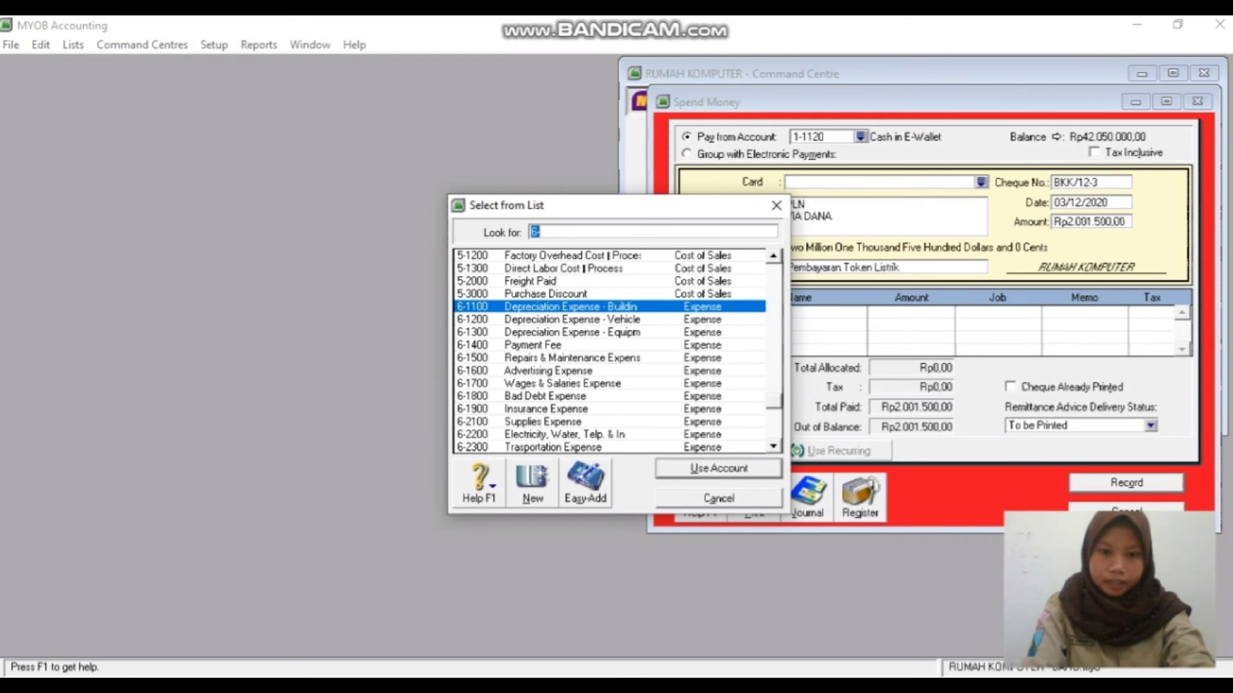
text(6-2200)
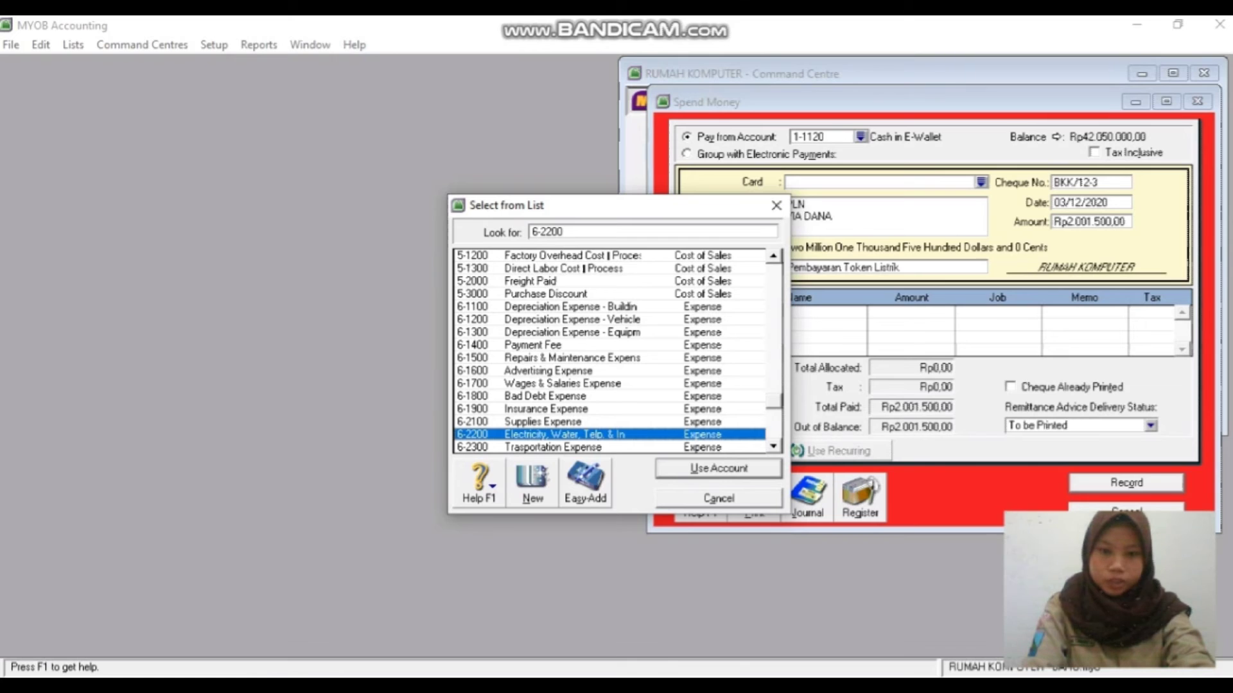
key(Return)
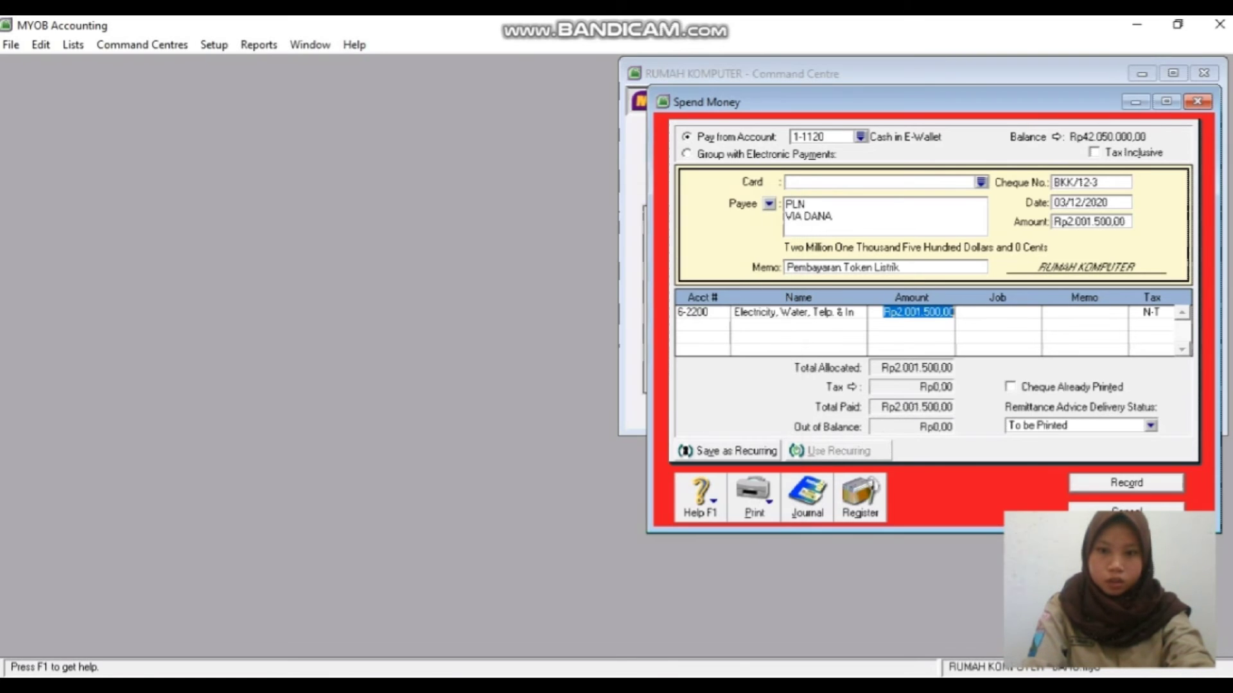
text(2)
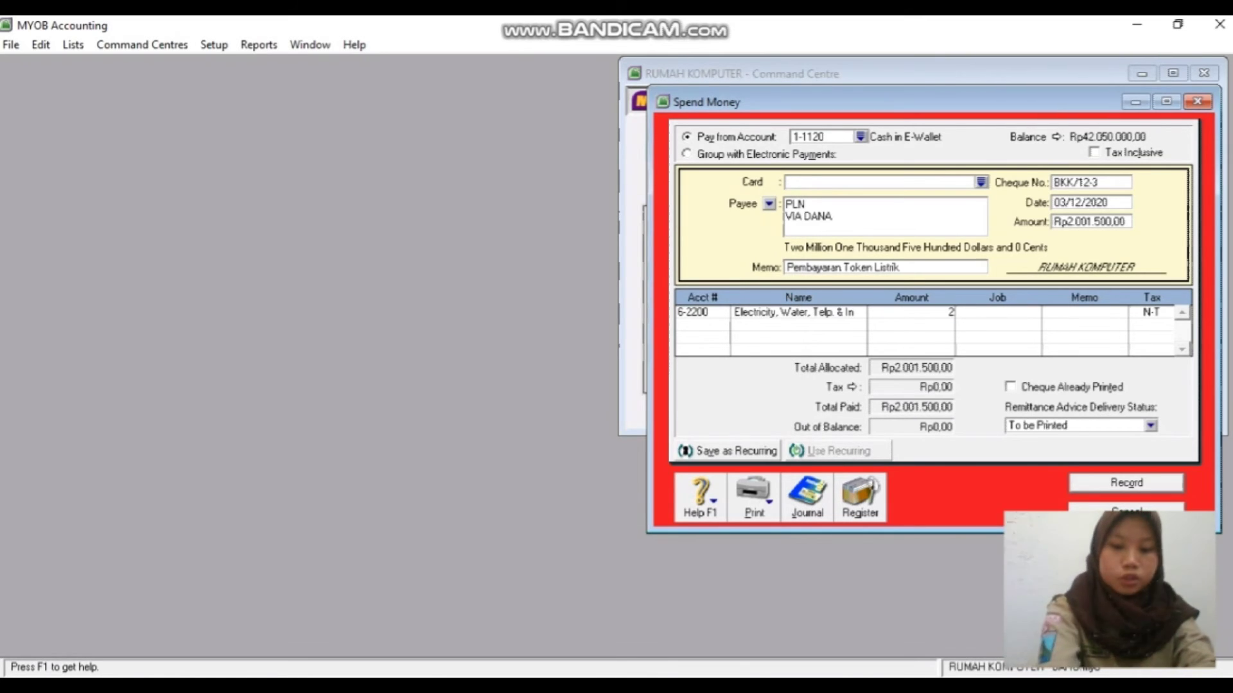
text(000000)
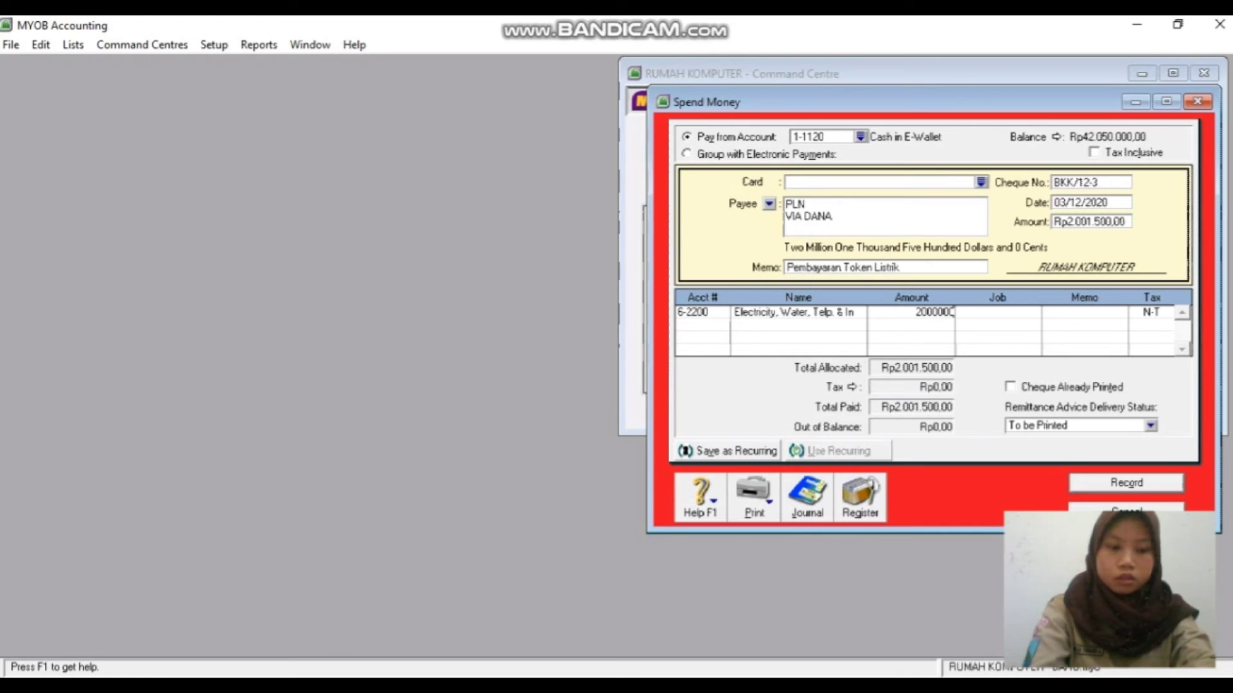
key(Tab)
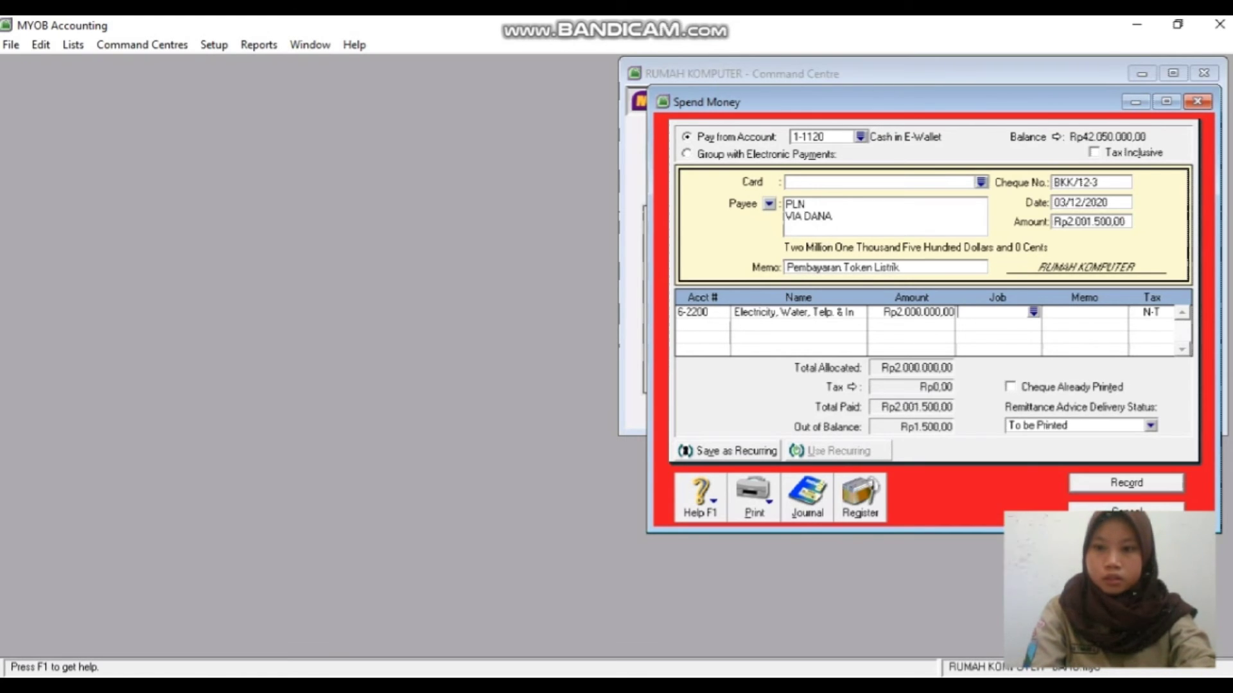
key(Tab)
key(Tab)
key(Tab)
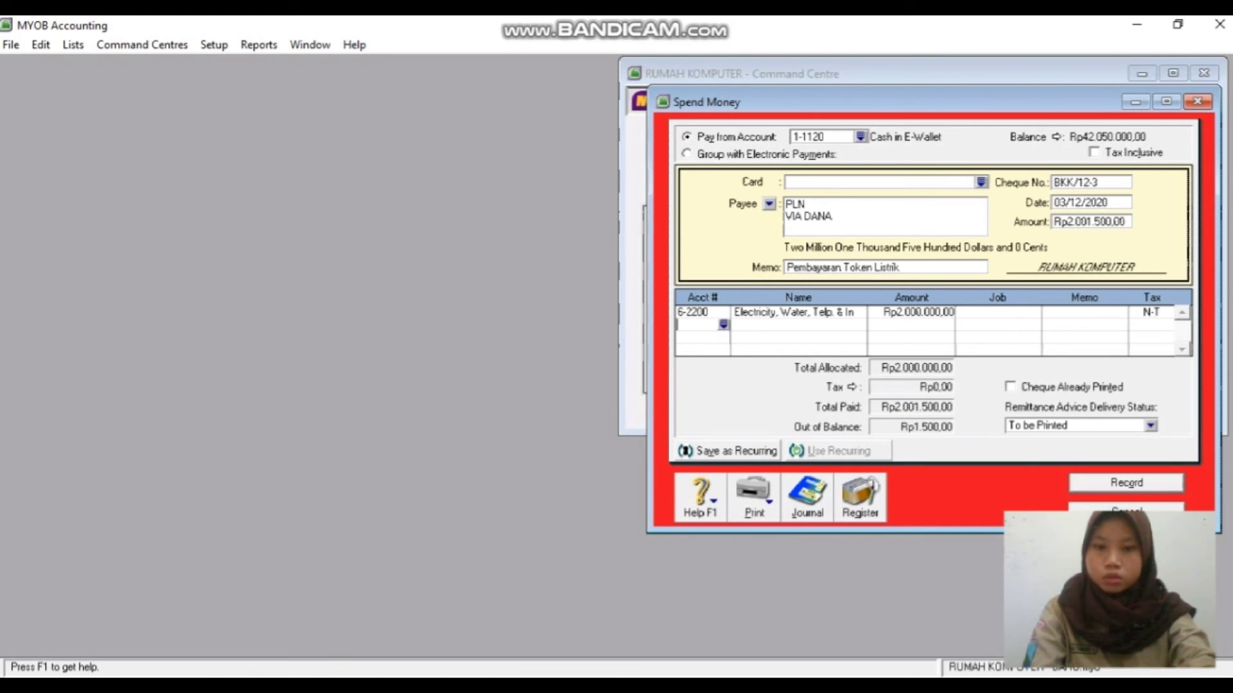
- Add a second allocation line for account 6-1400 Payment Fee with Rp1.500,00 and tax code N-T
text(6)
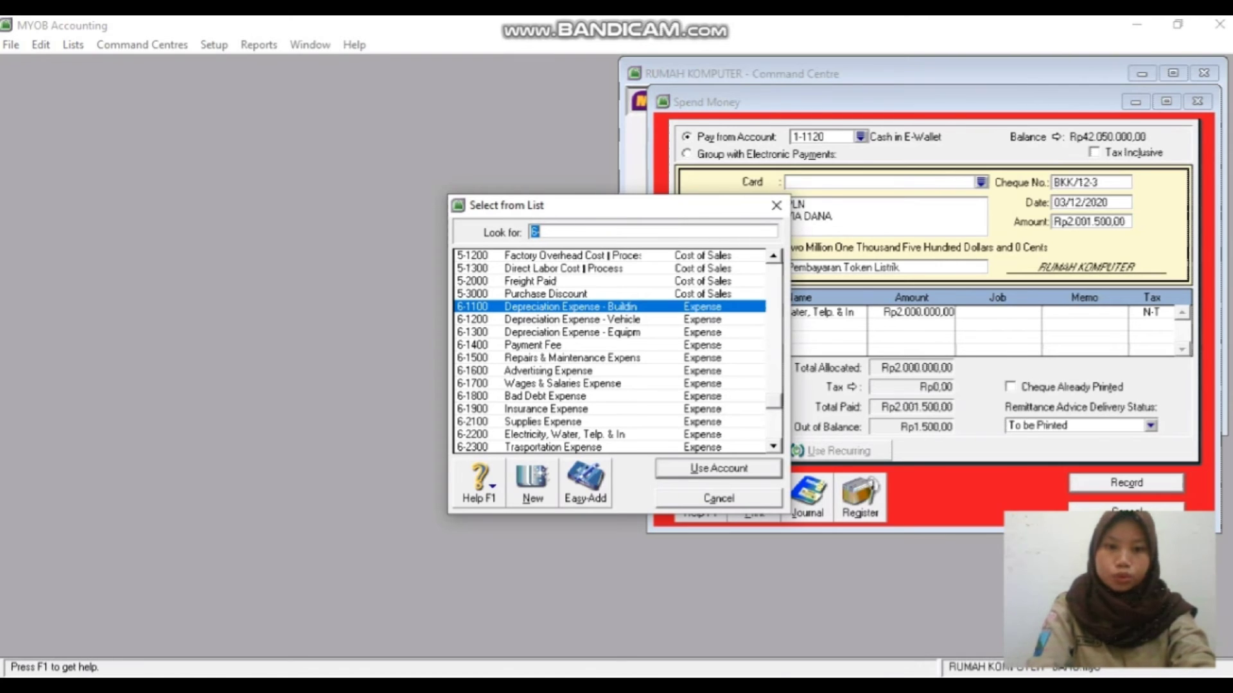
key(BackSpace)
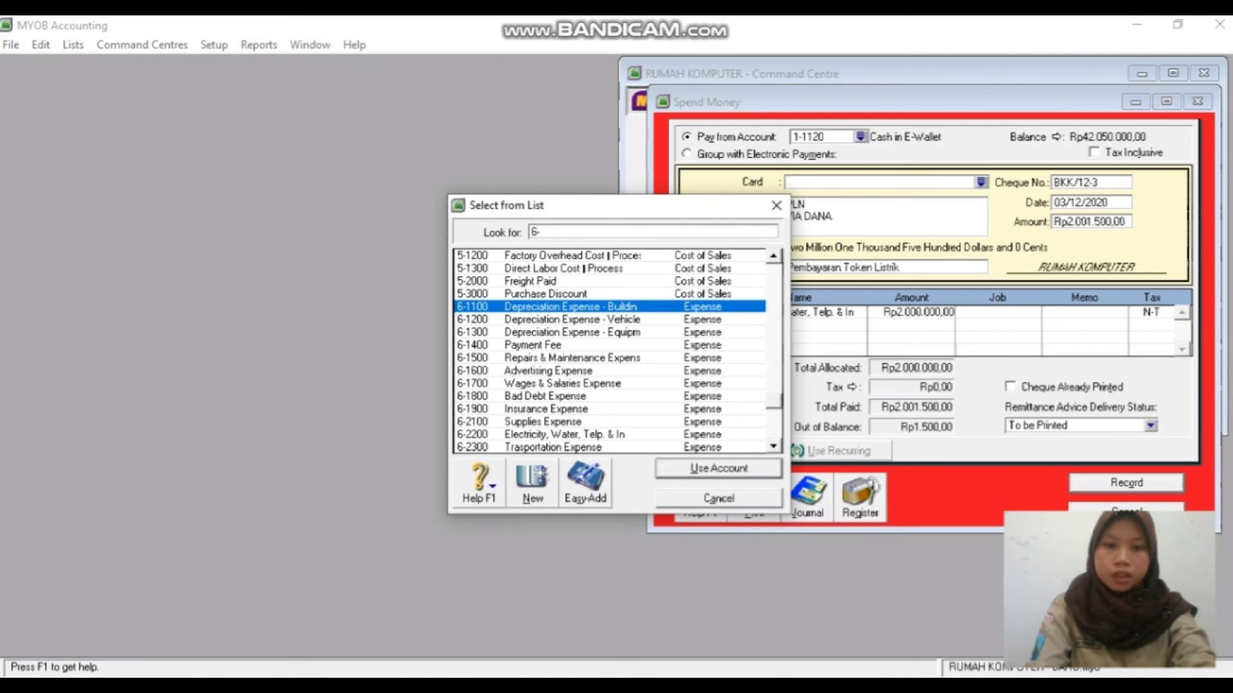
text(2)
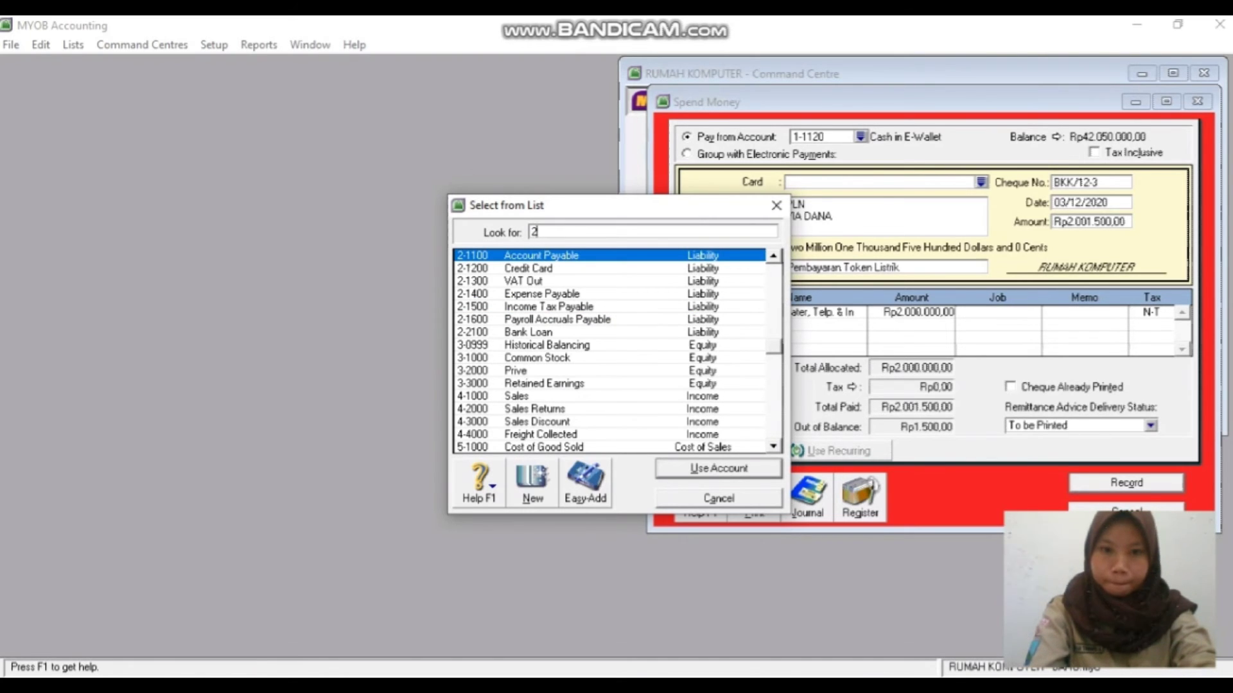
key(BackSpace)
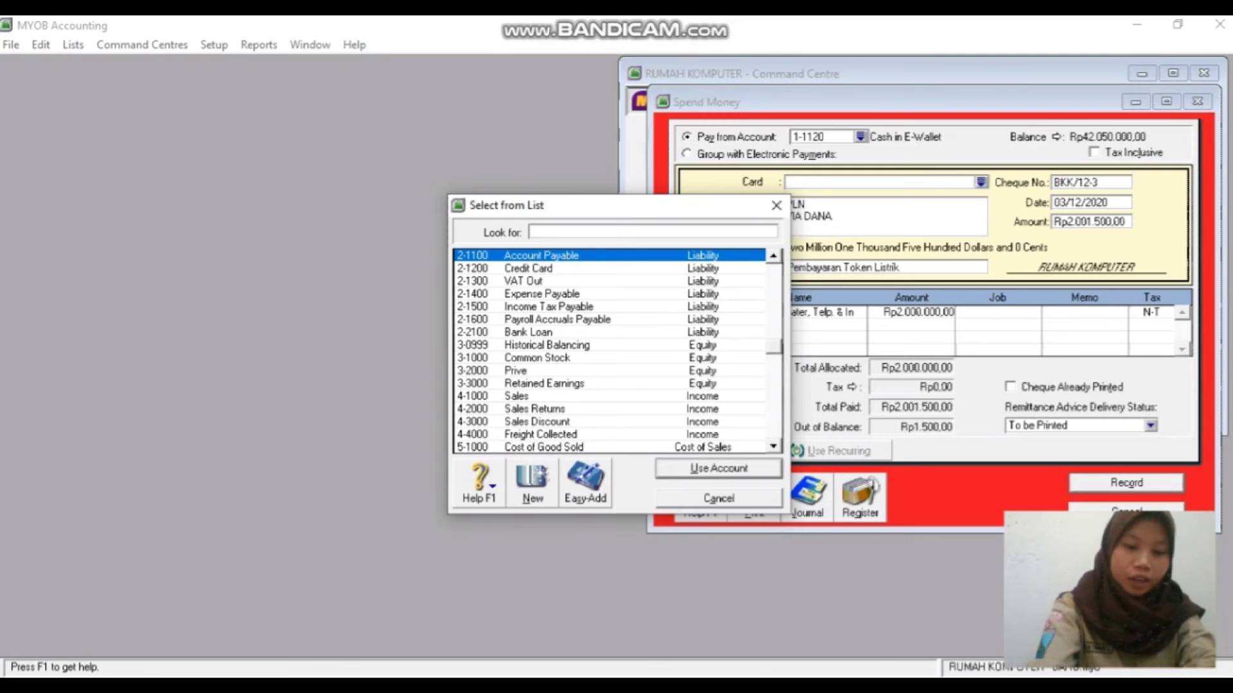
text(6)
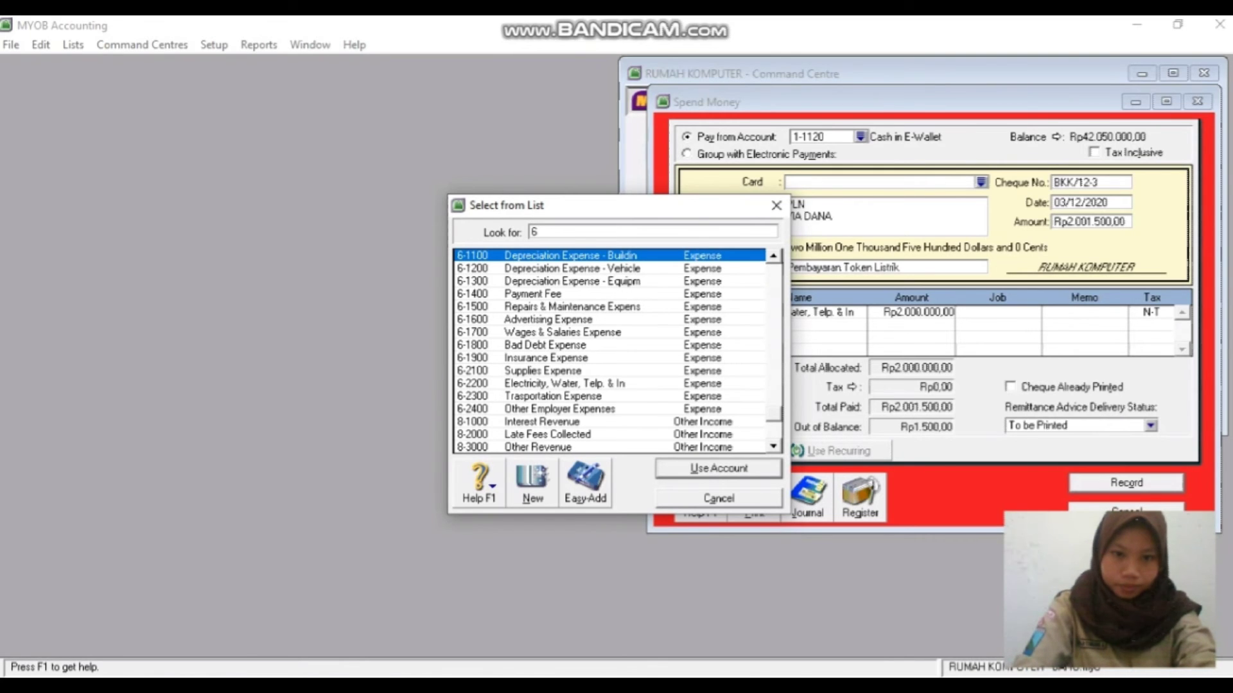
text(-1400)
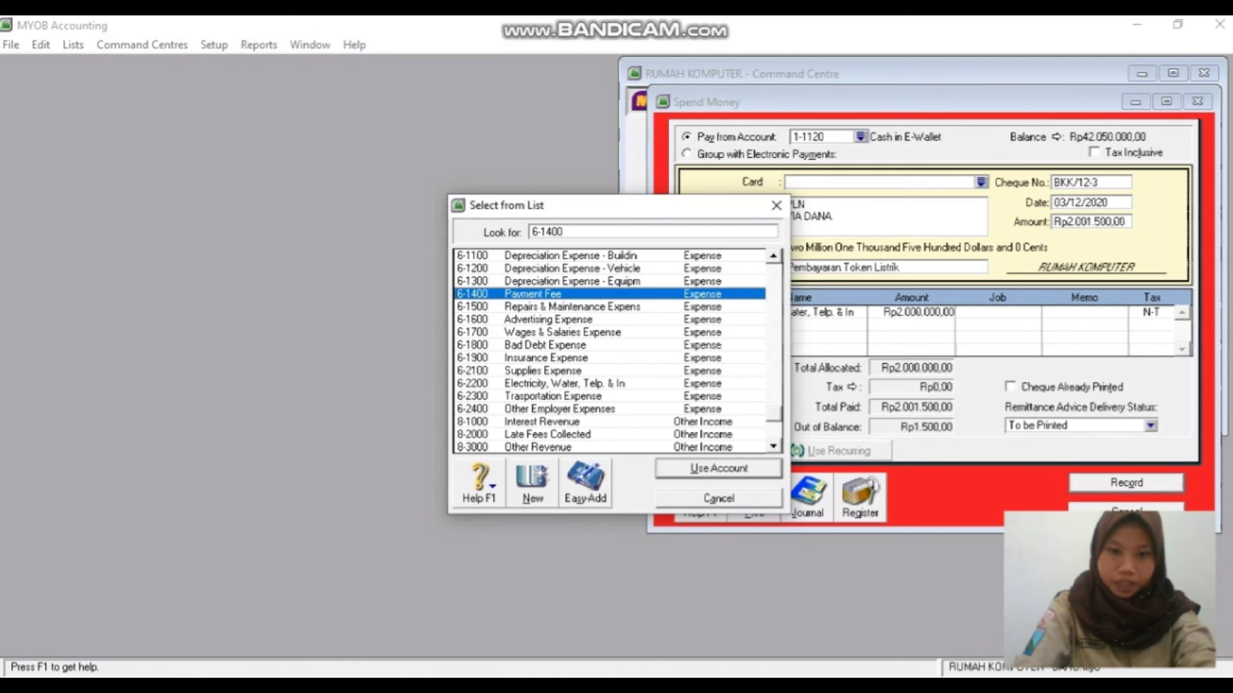
key(Return)
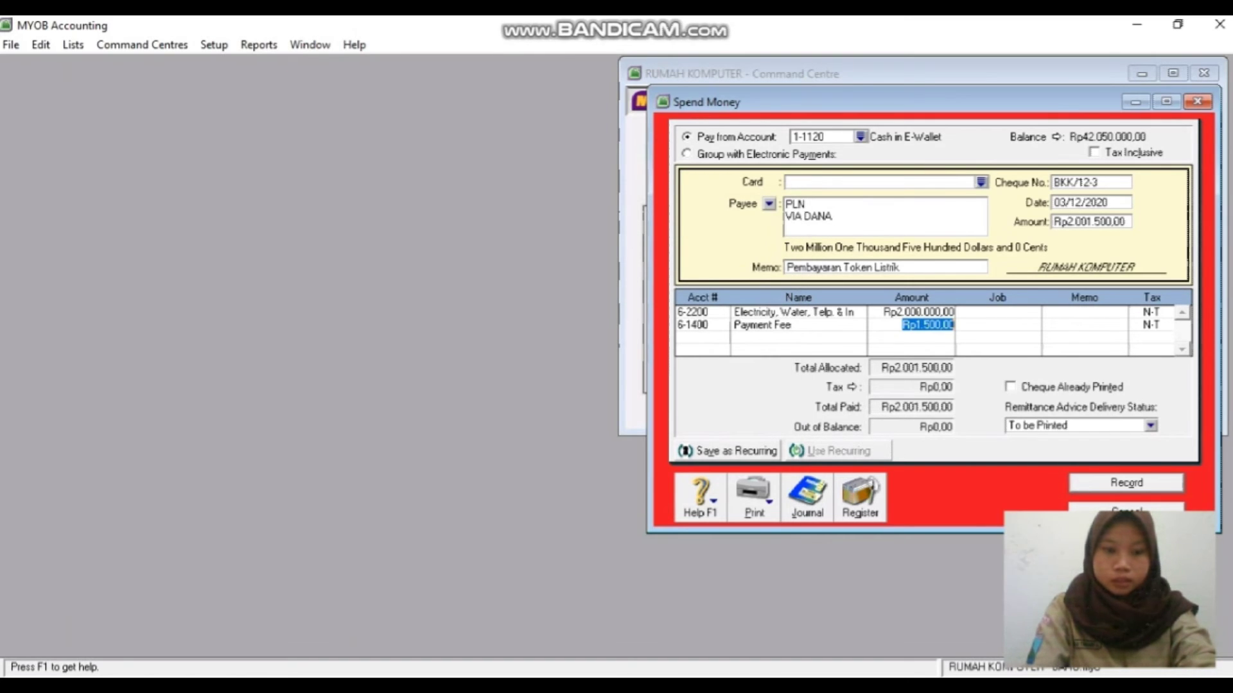
key(Tab)
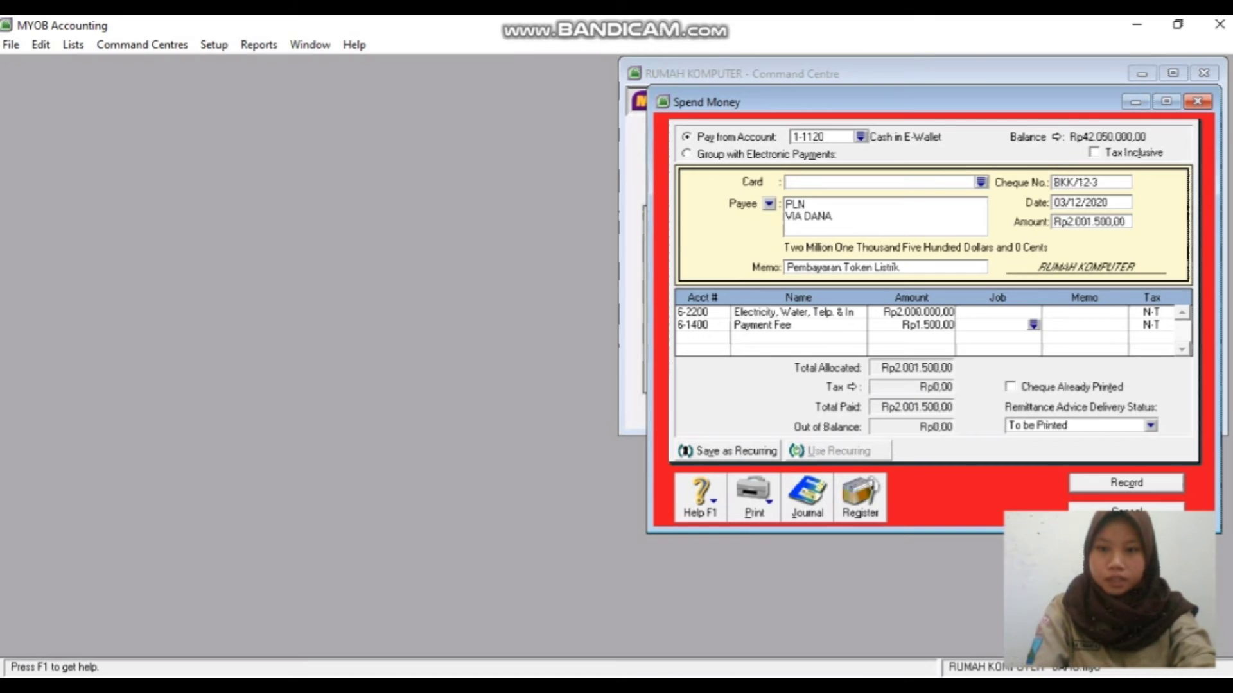
key(Tab)
key(Tab)
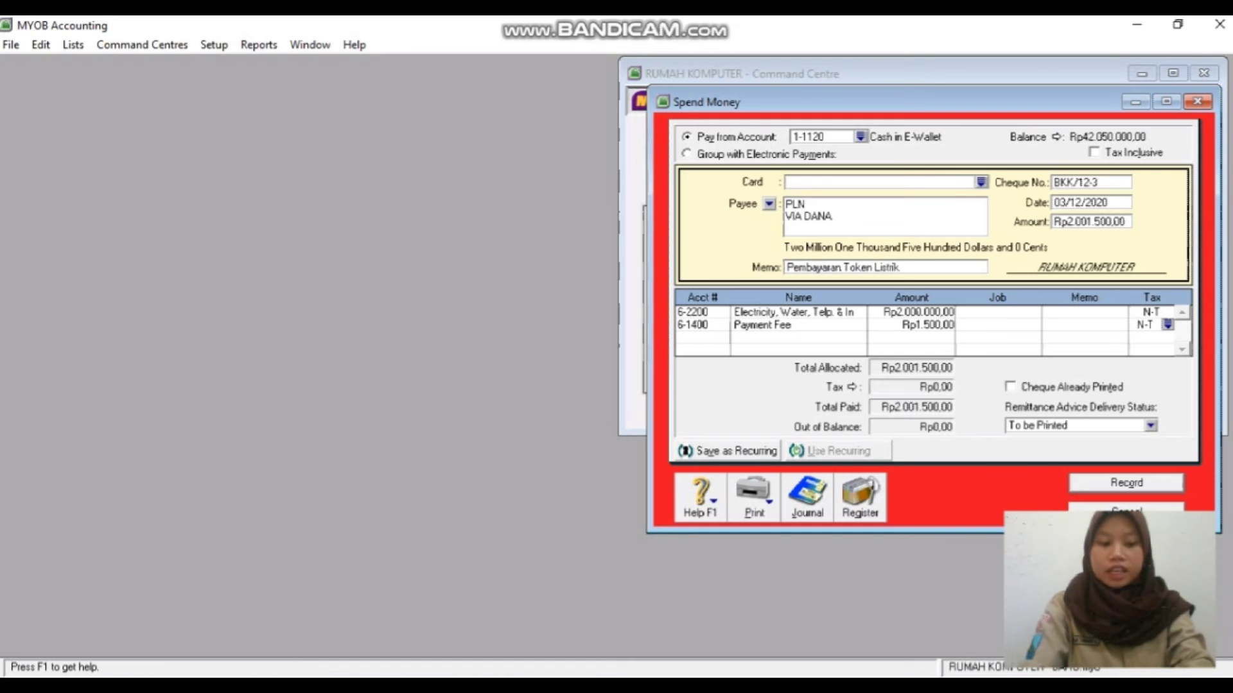
- Review the journal recap of the BKK/12-3 payment, record it and close the Spend Money form
key(ctrl+r)
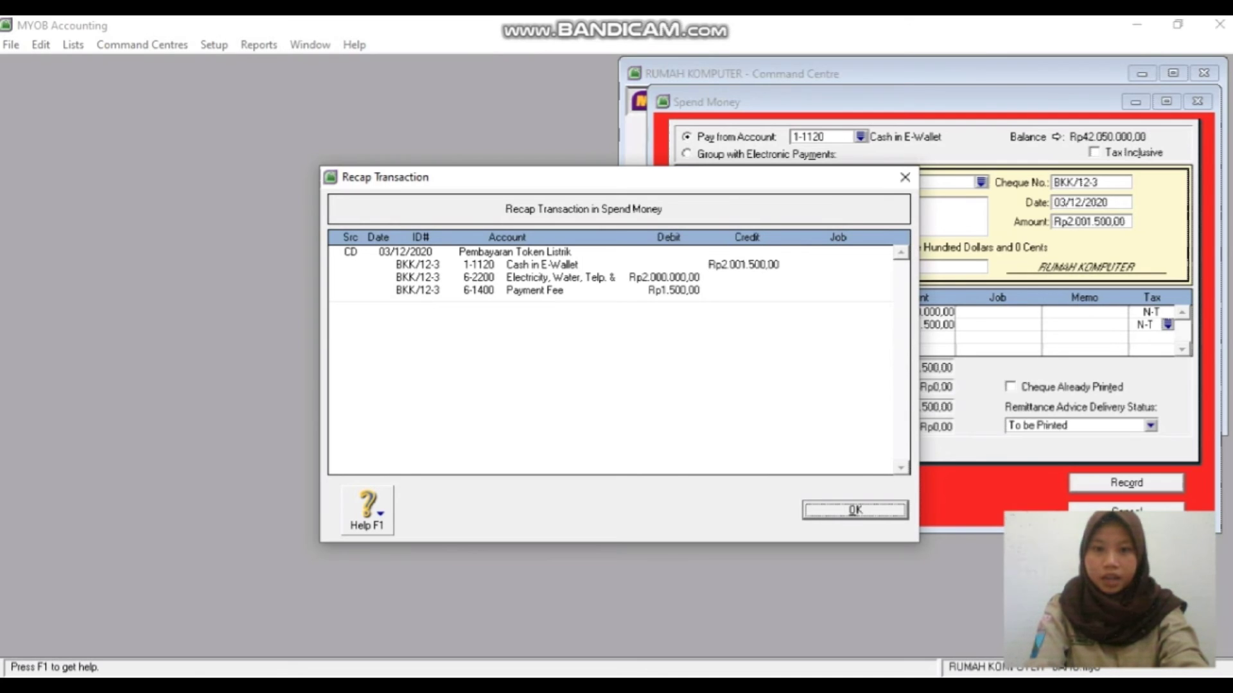
key(Return)
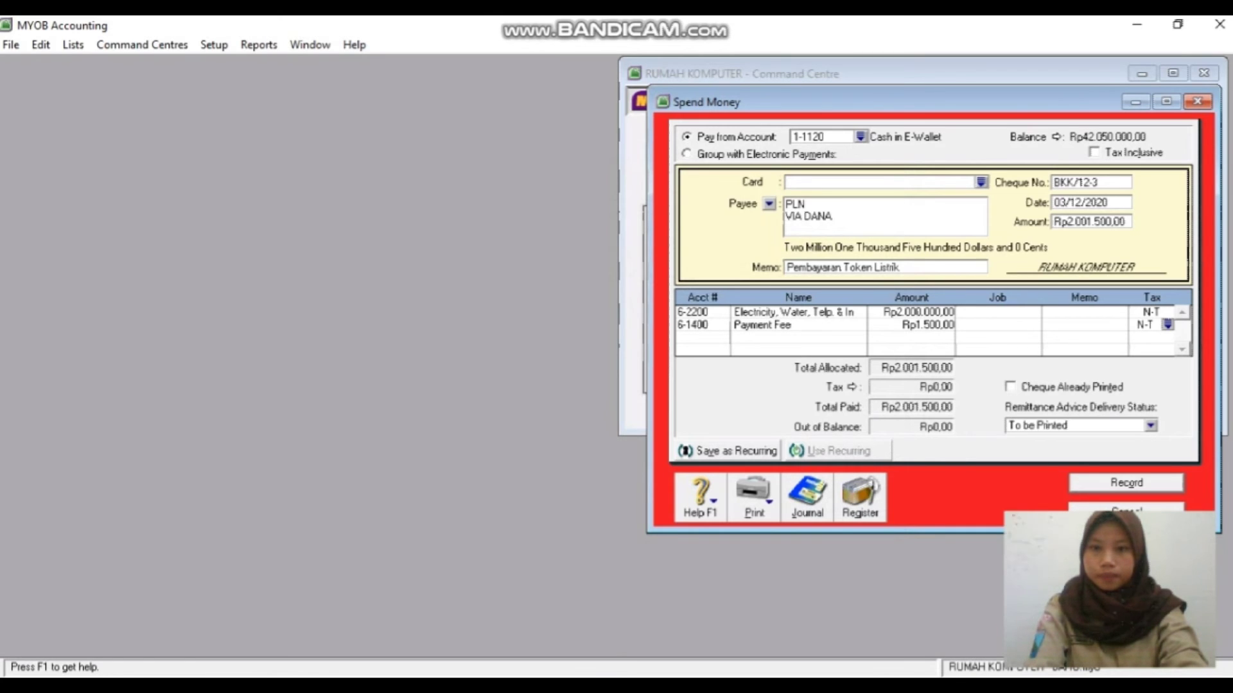
key(Return)
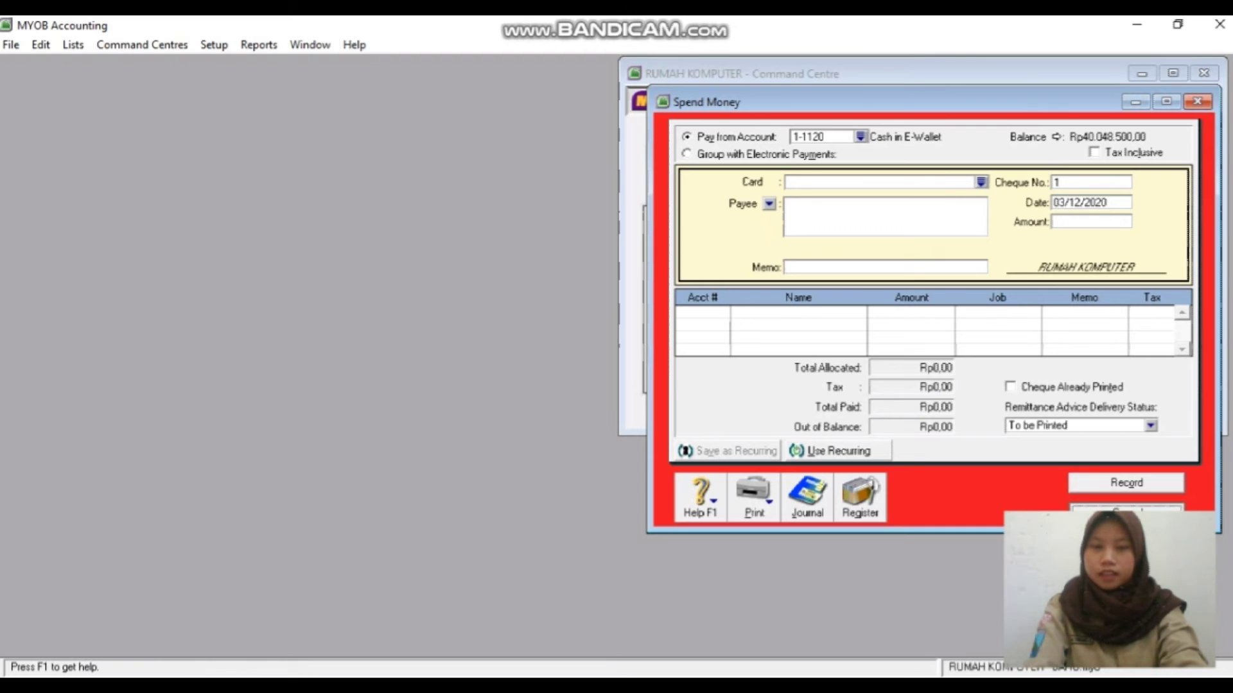
key(Escape)
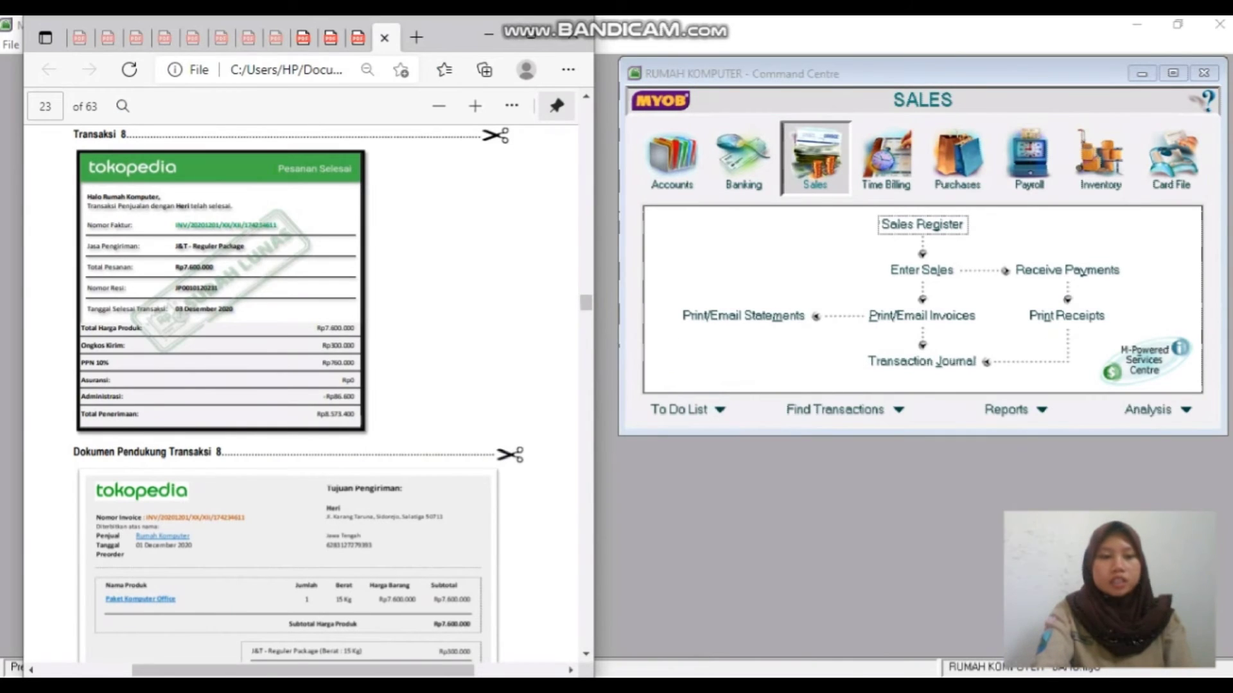
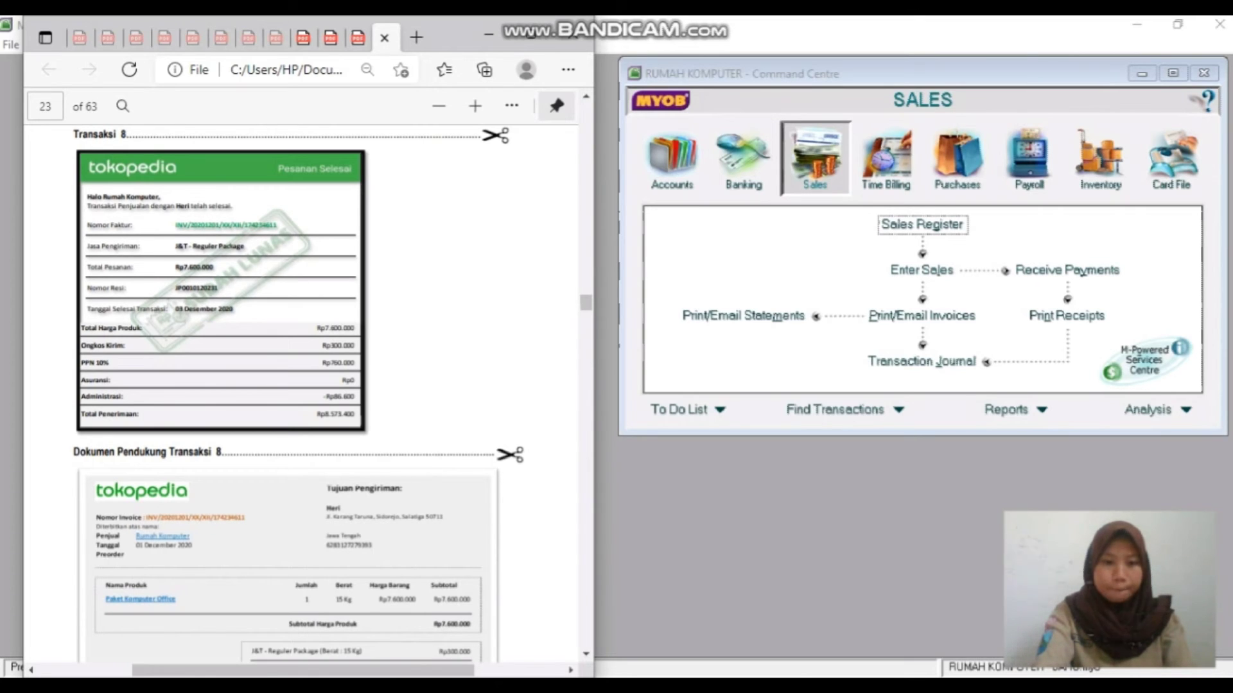
- Consult the Transaksi 8 documents and, in the sales linked accounts, select 6-1400 Payment Fee as the account for discounts
scroll(302, 392, down, 3)
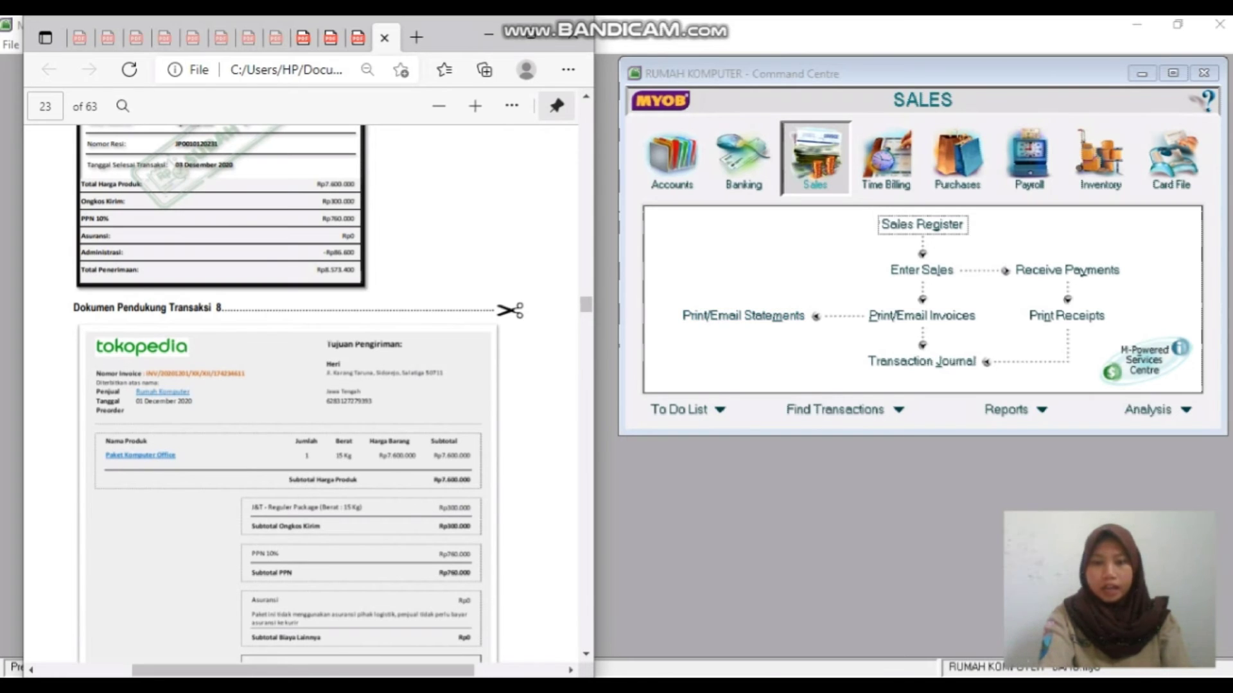
key(alt+Tab)
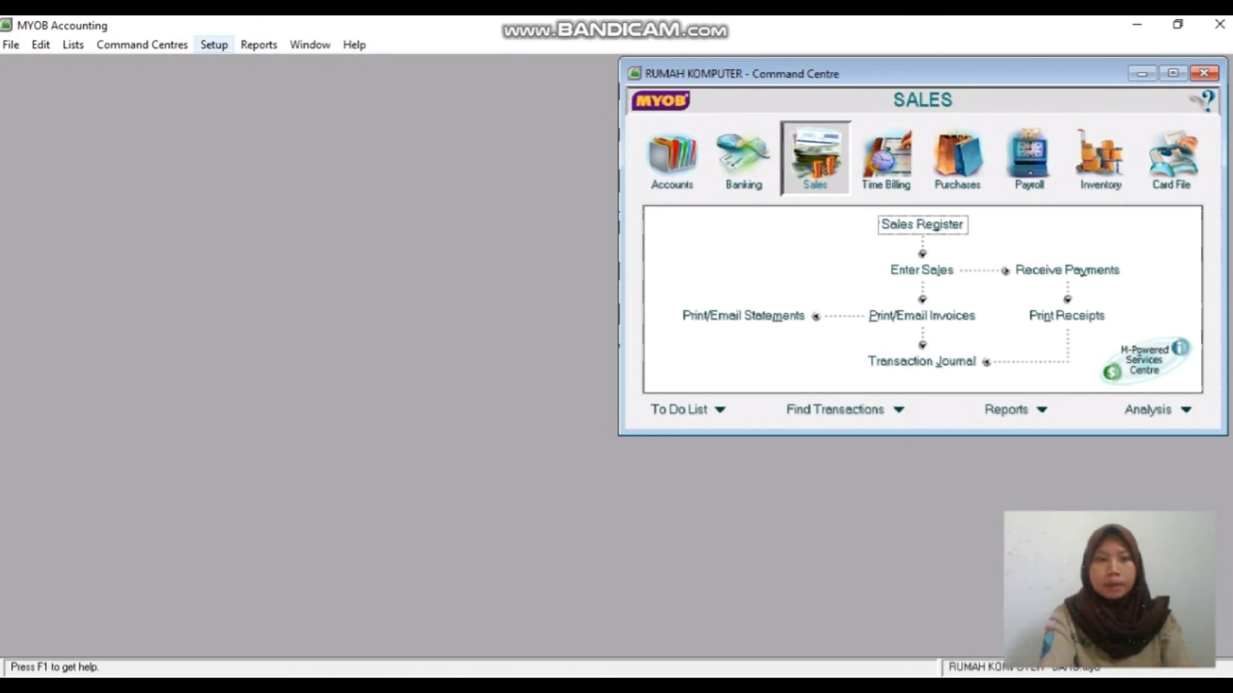
click(214, 44)
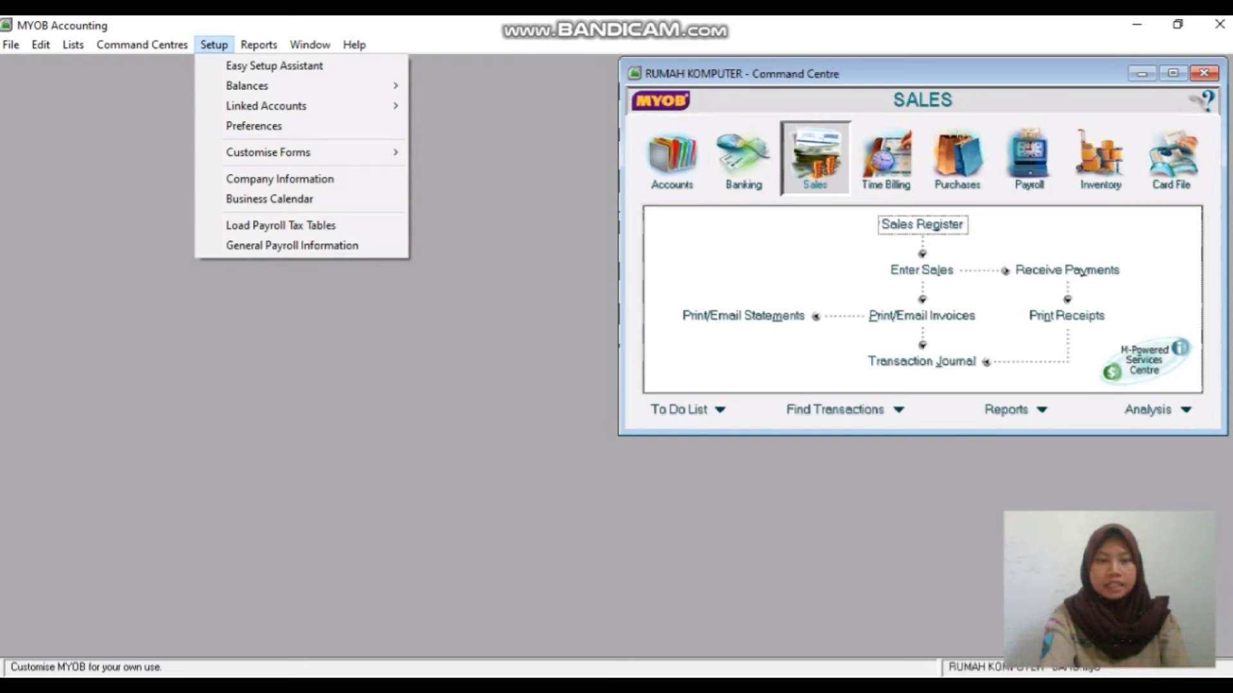
mouse_move(266, 105)
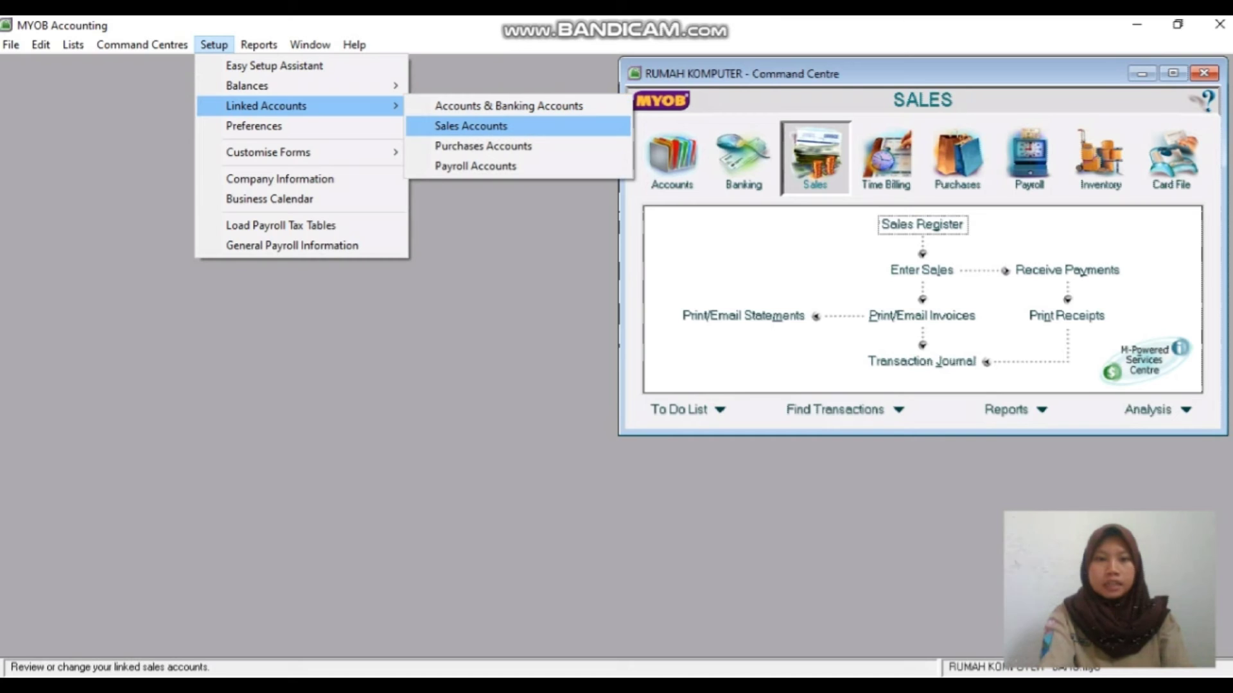
click(470, 126)
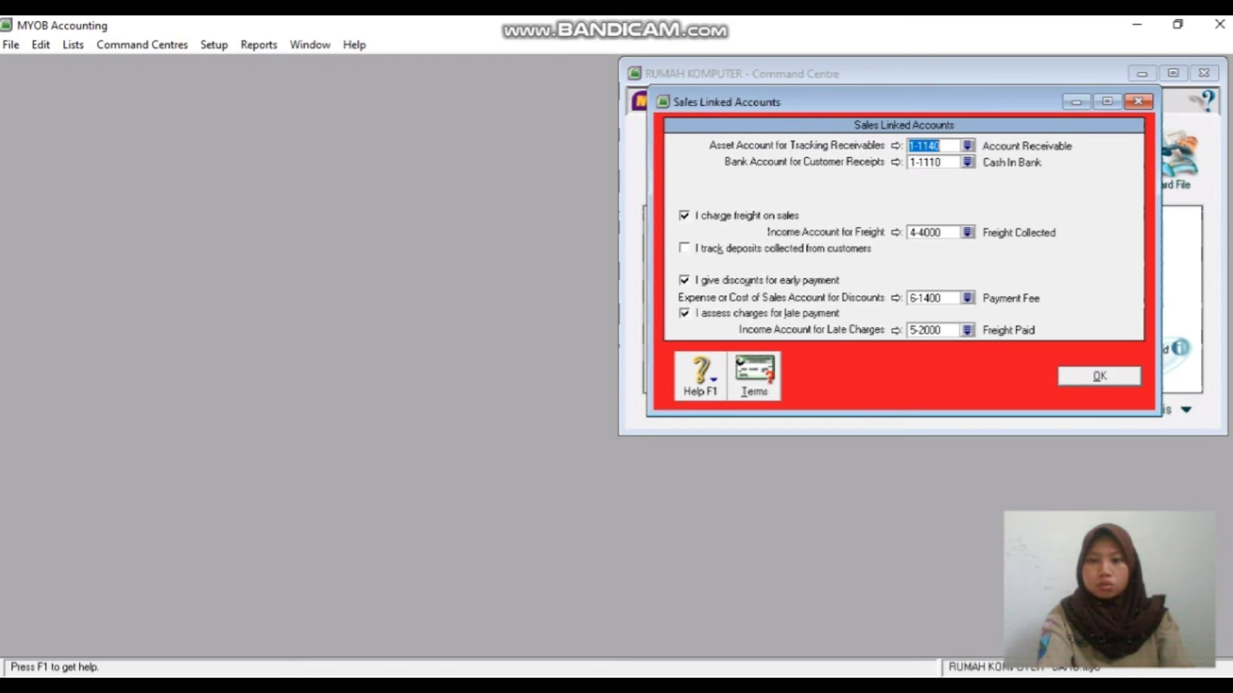
click(967, 298)
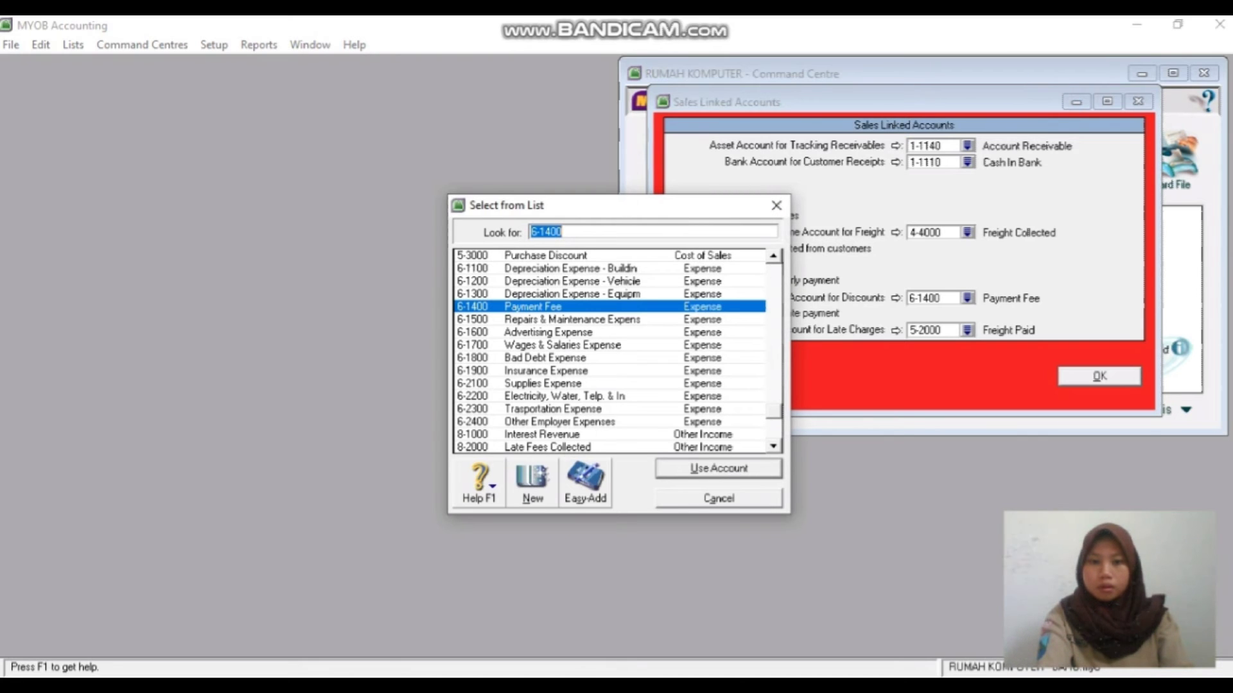
click(533, 307)
key(Return)
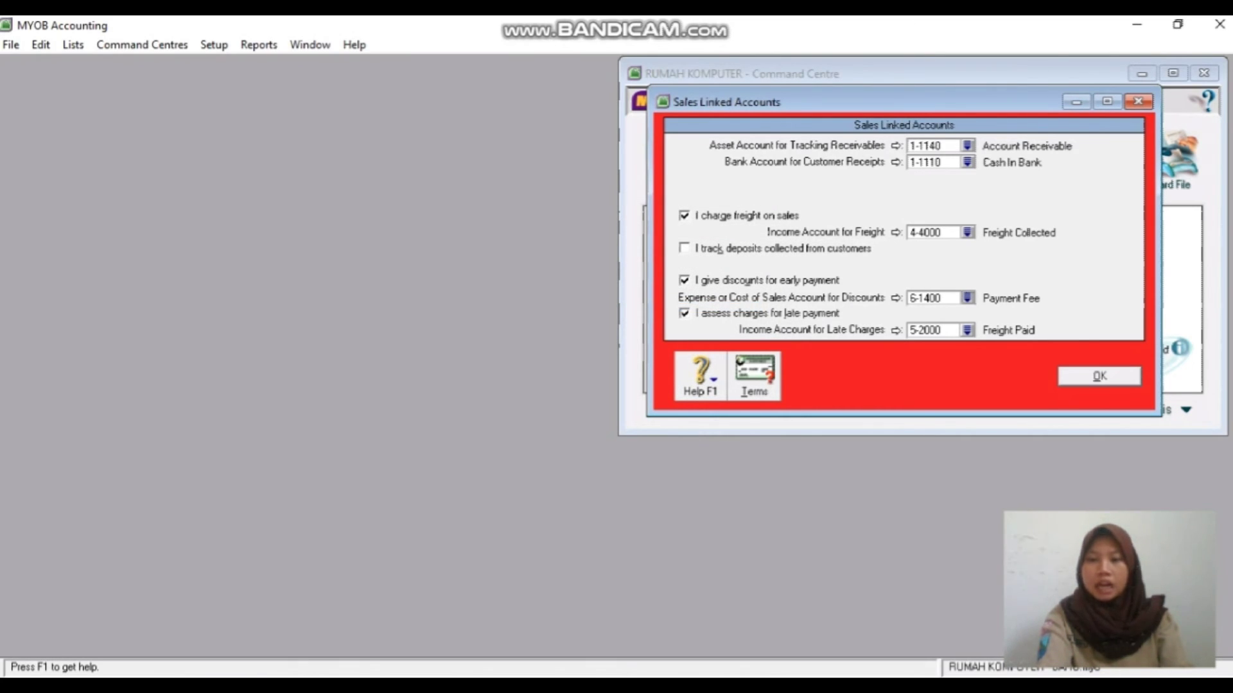
- Select 5-2000 Freight Paid as the income account for late charges and accept the sales linked accounts
click(967, 331)
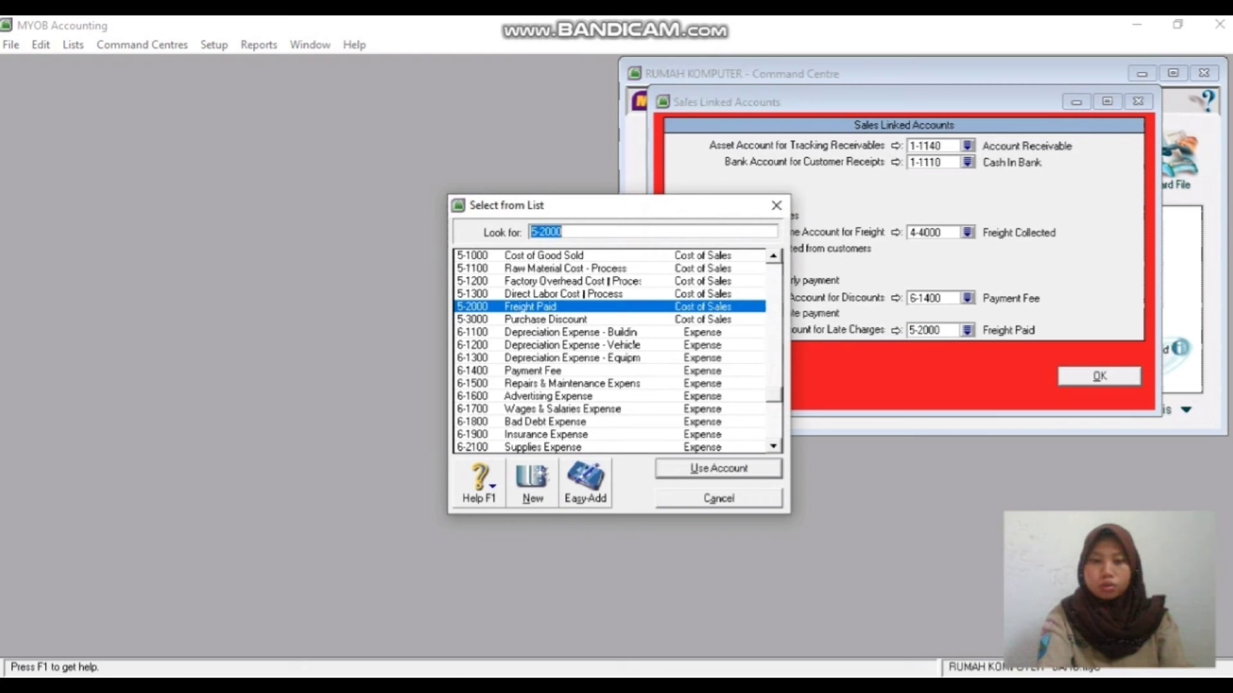
click(773, 395)
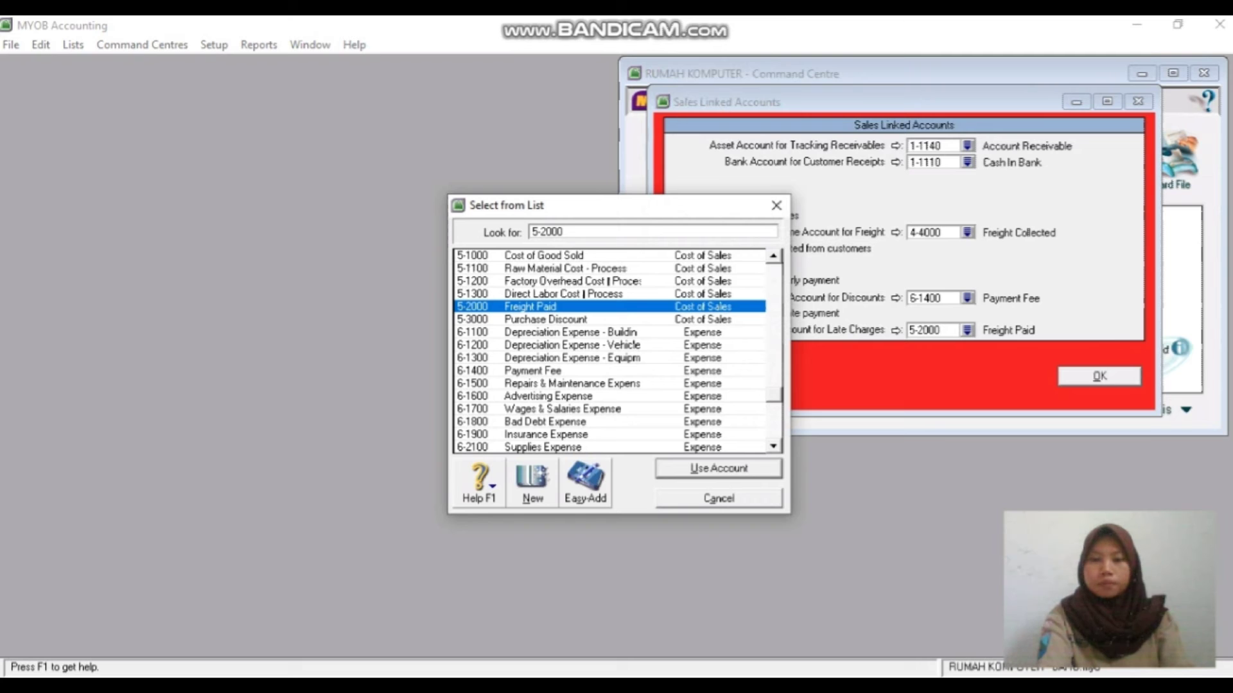
click(718, 468)
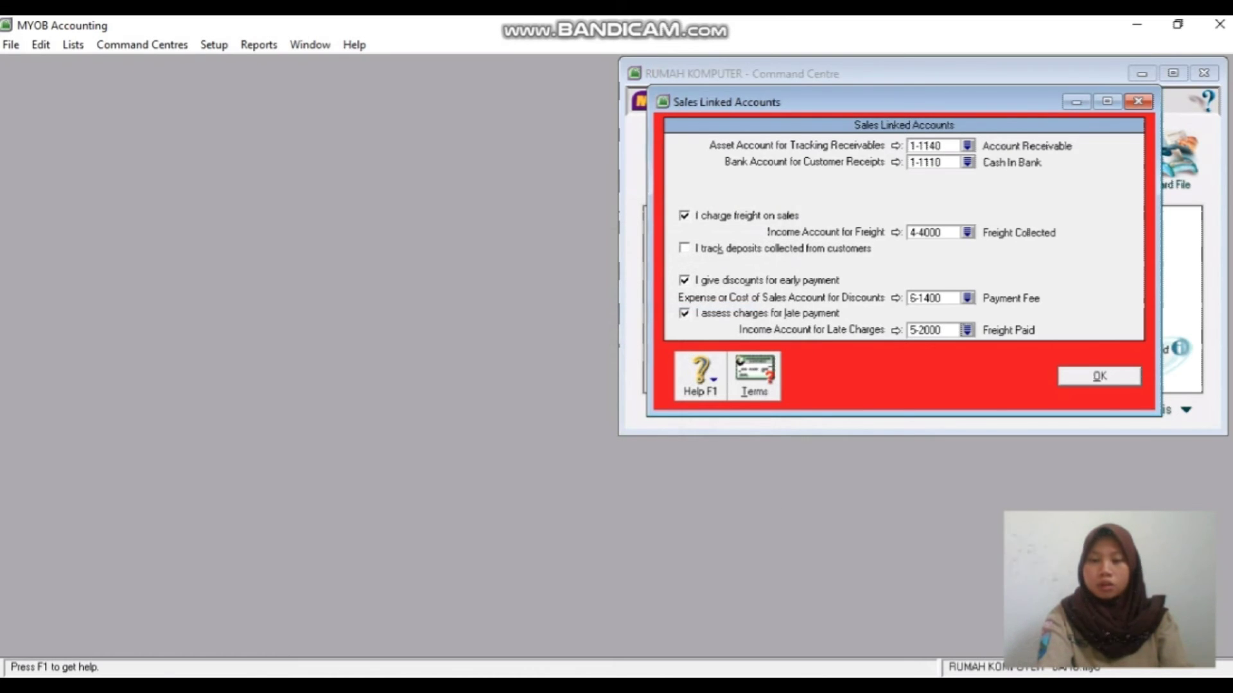
click(1099, 376)
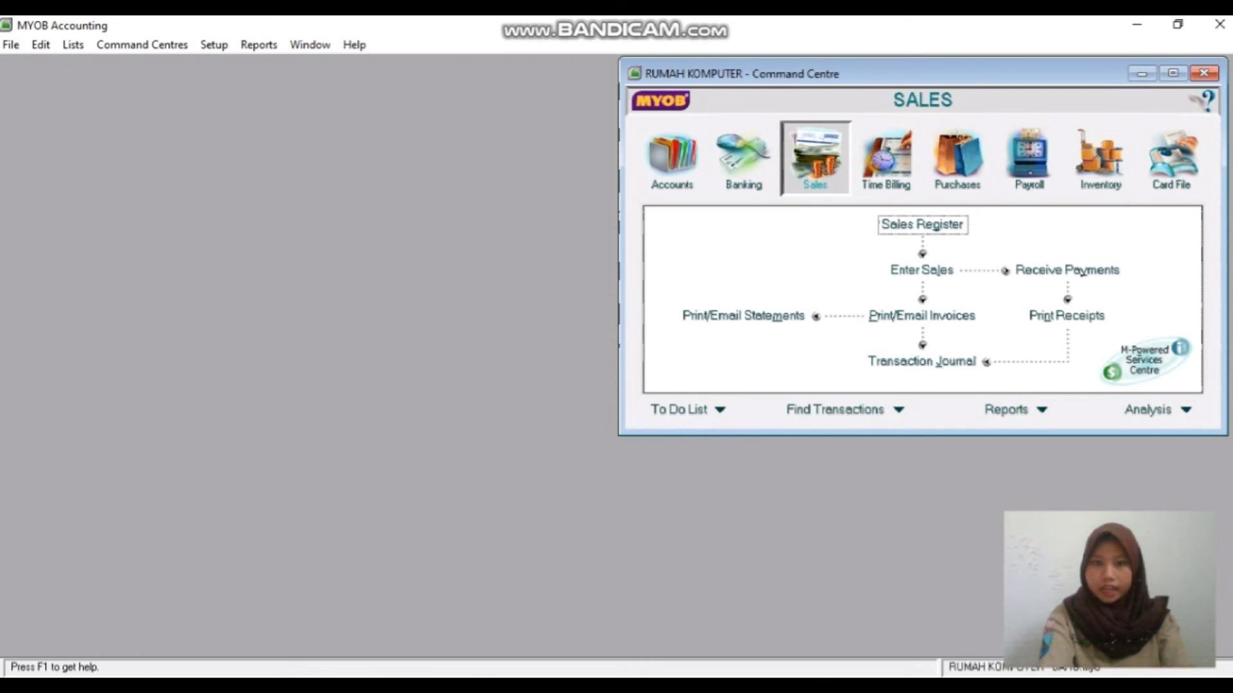
- Start a customer receipt deposited to account 1-1120 Cash in E-Wallet and choose PENJUALAN ONLINE as the customer
click(1067, 269)
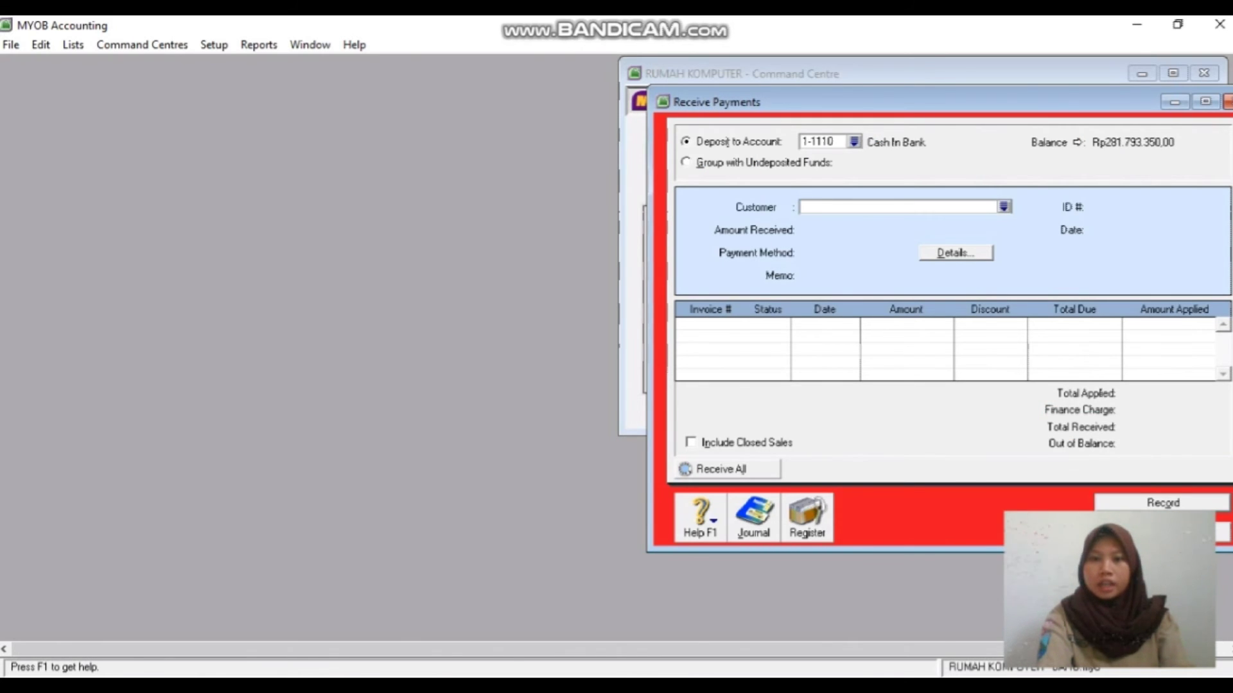
click(854, 141)
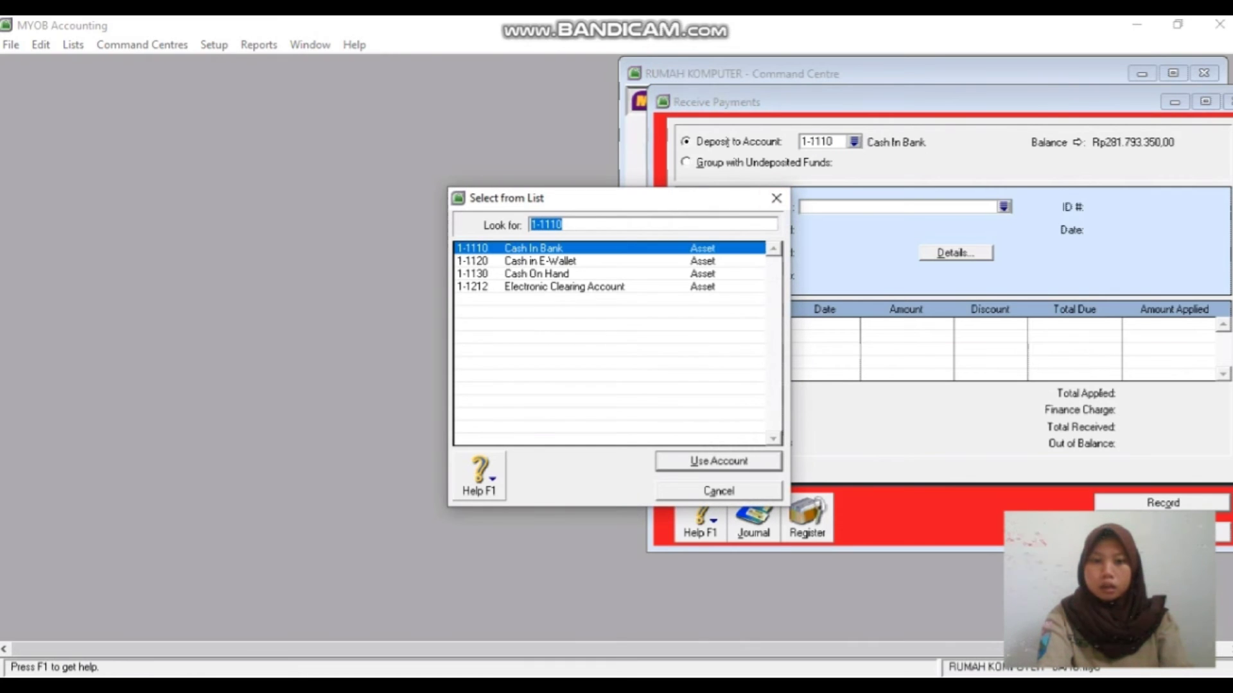
click(540, 261)
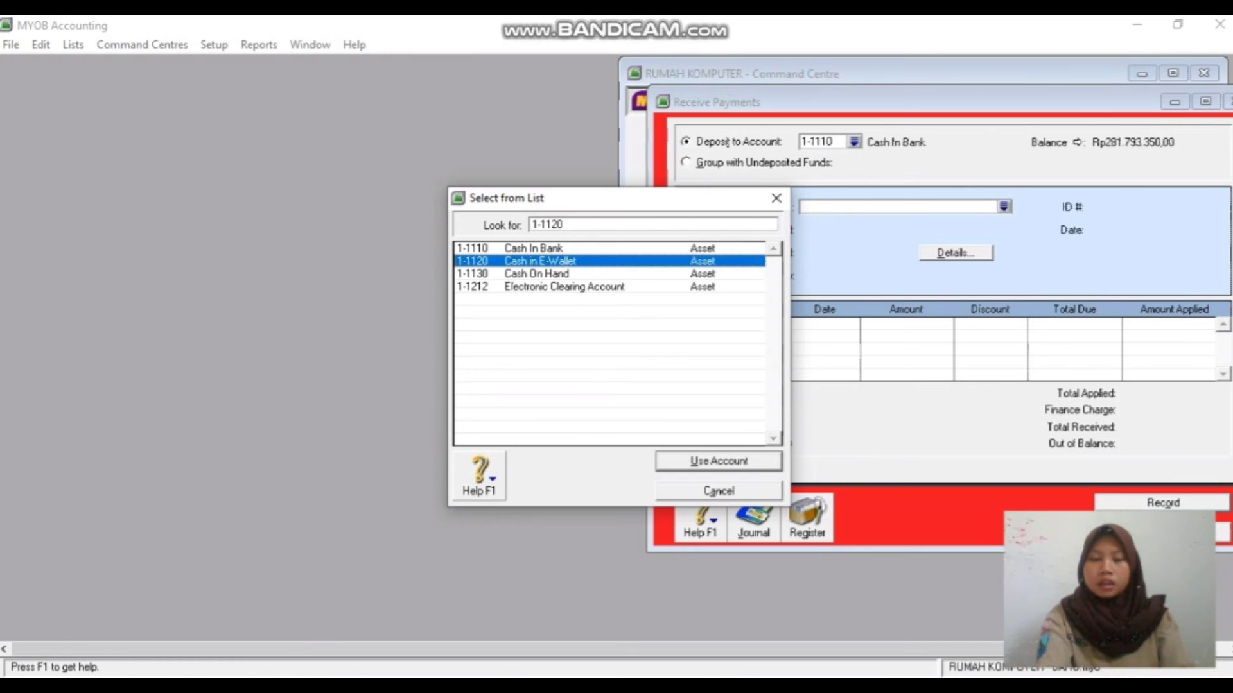
key(Return)
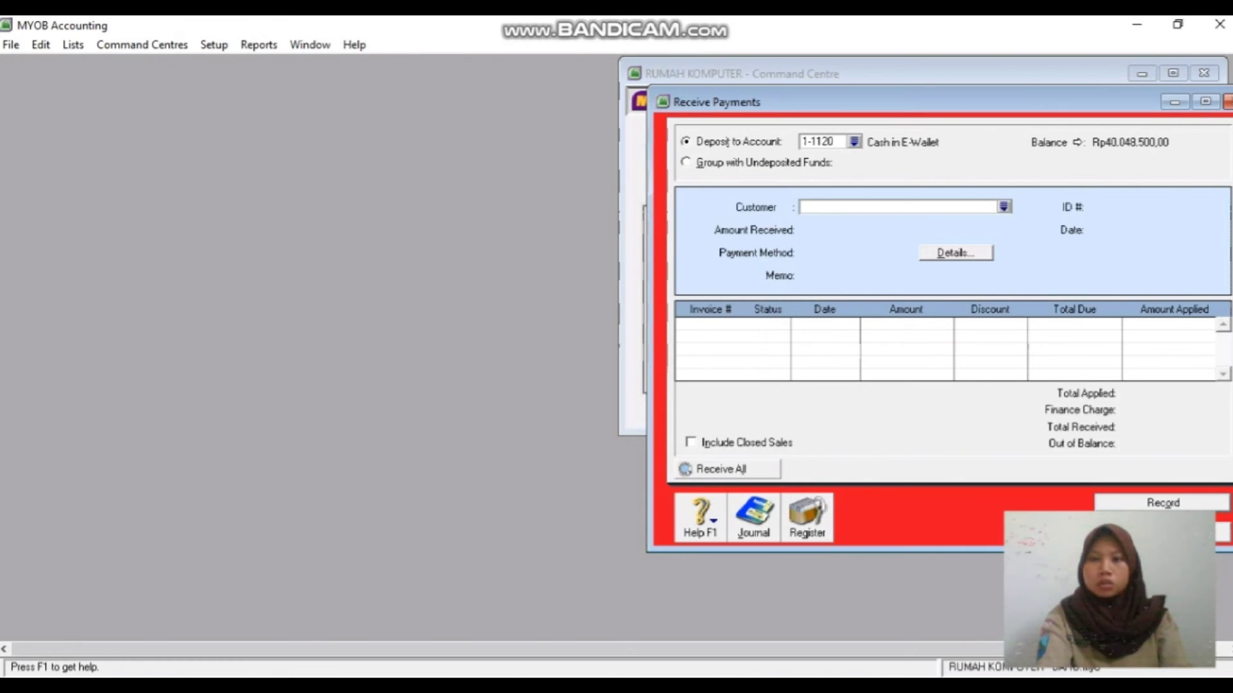
click(1003, 207)
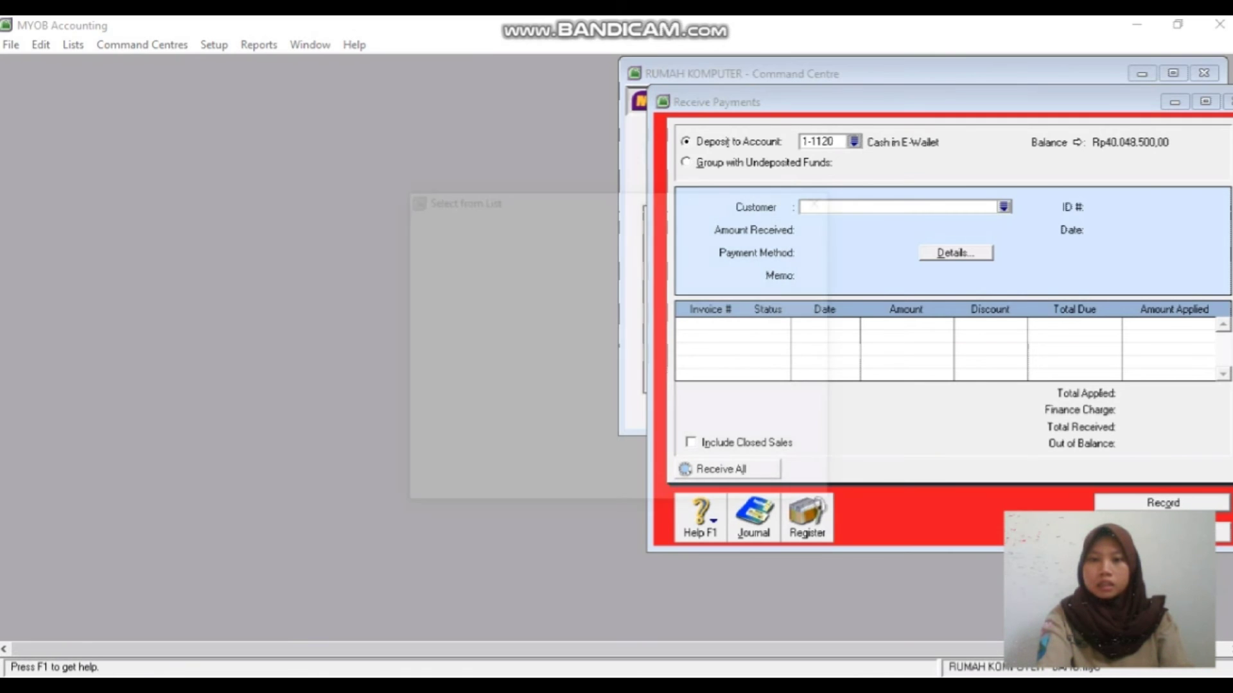
click(458, 262)
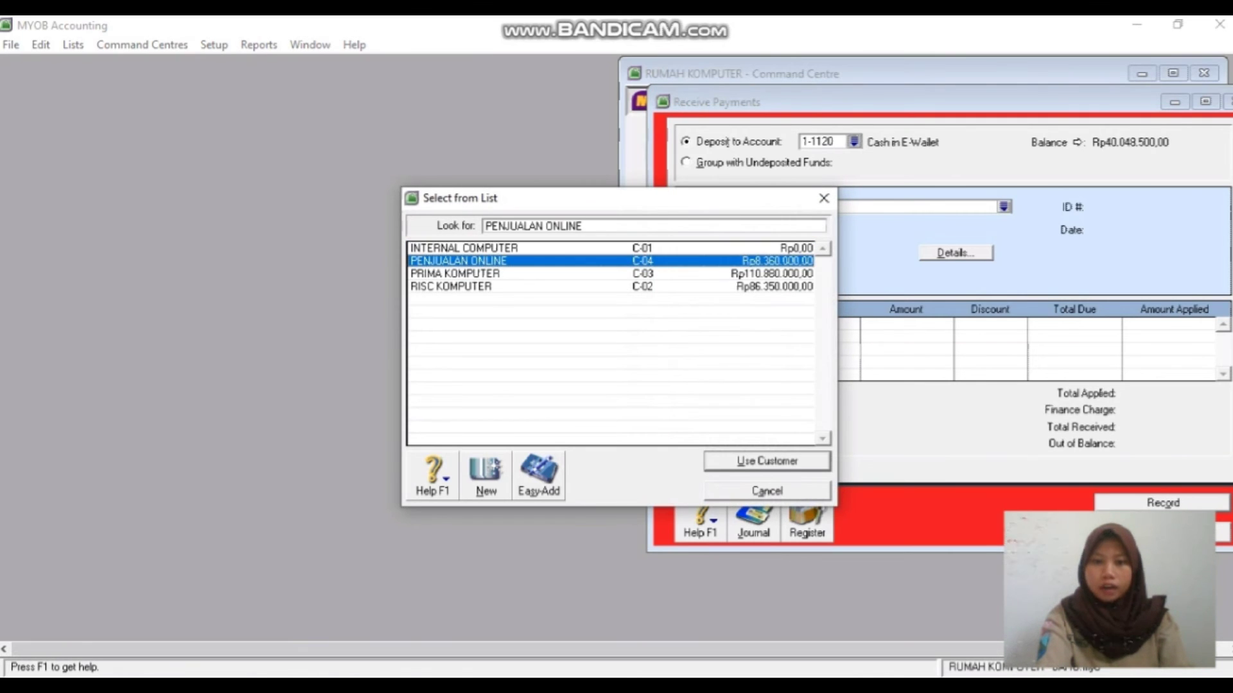
key(Return)
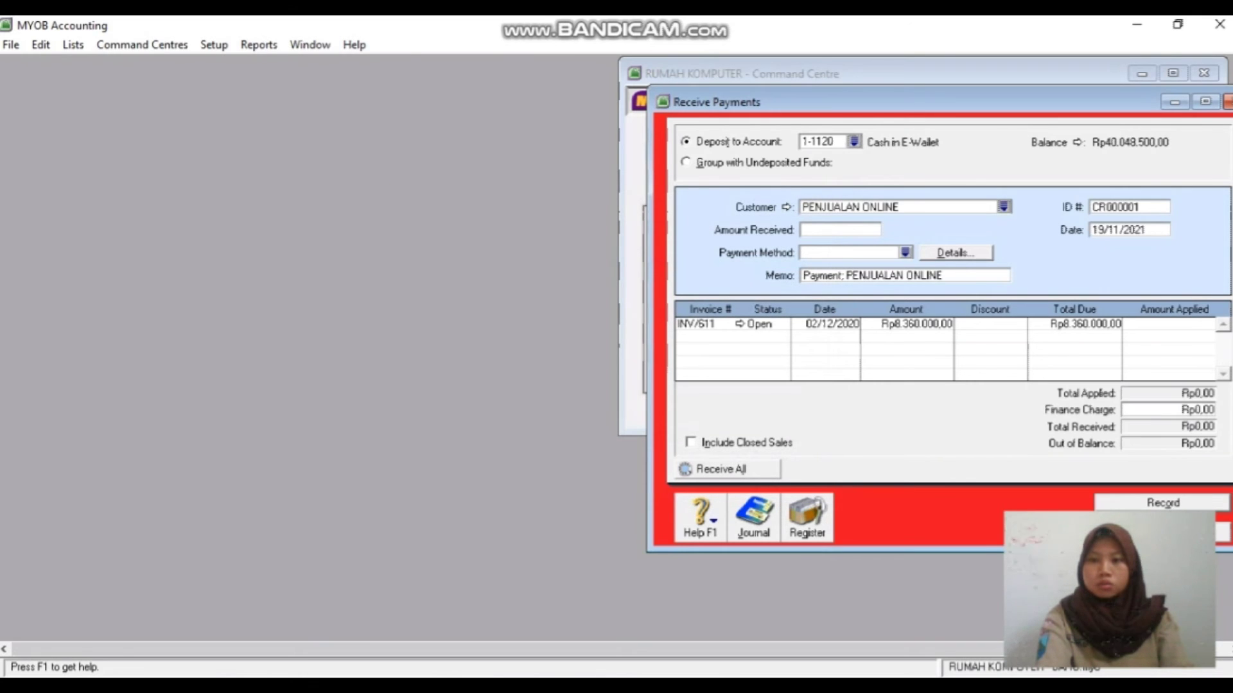
- Set the date of the customer receipt to 03/12/2020
double_click(1118, 230)
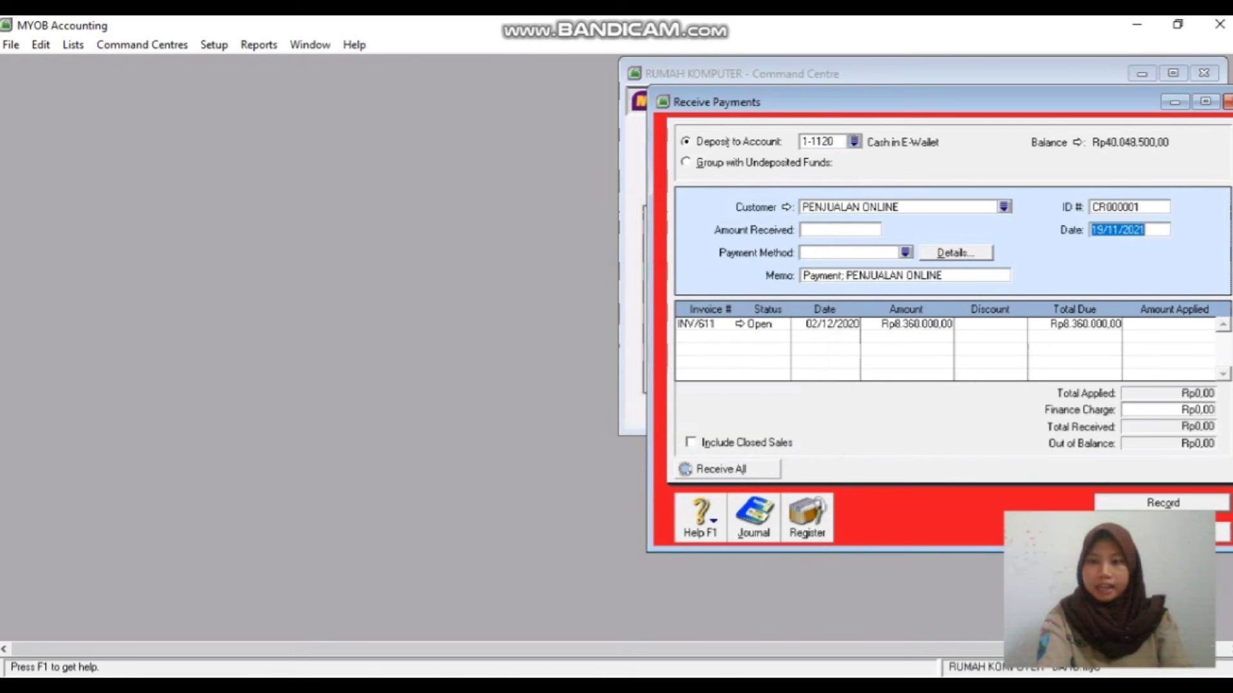
key(BackSpace)
text(0)
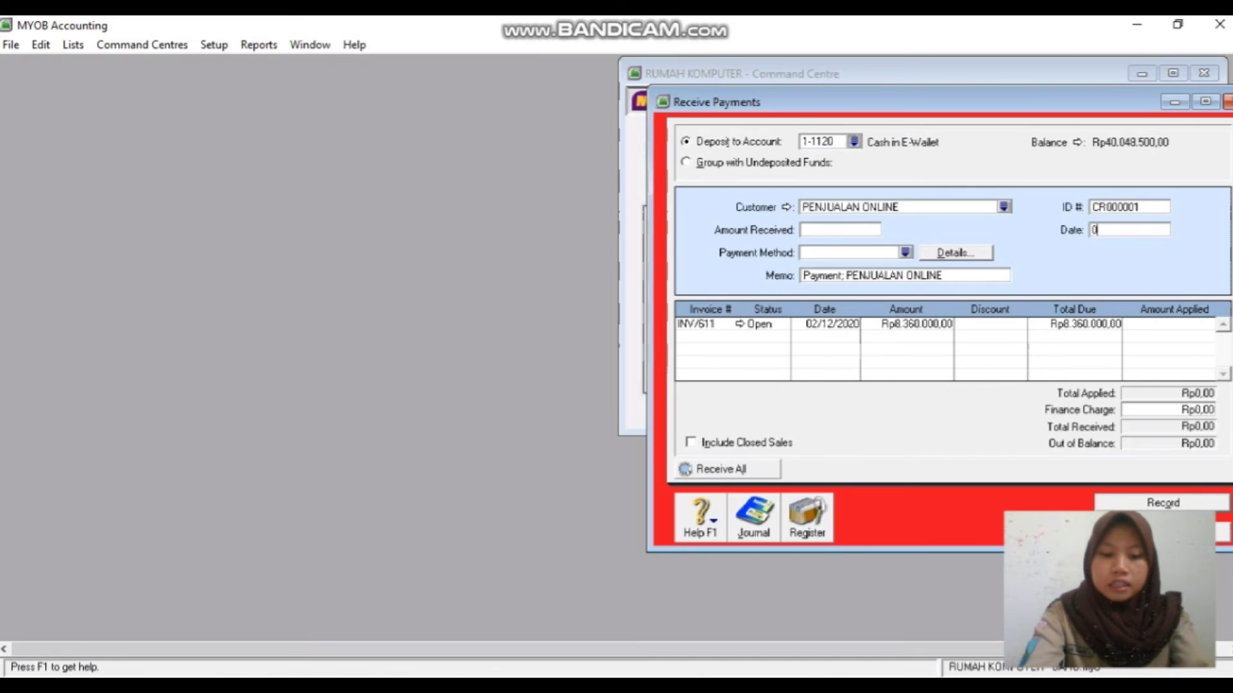
text(3/1)
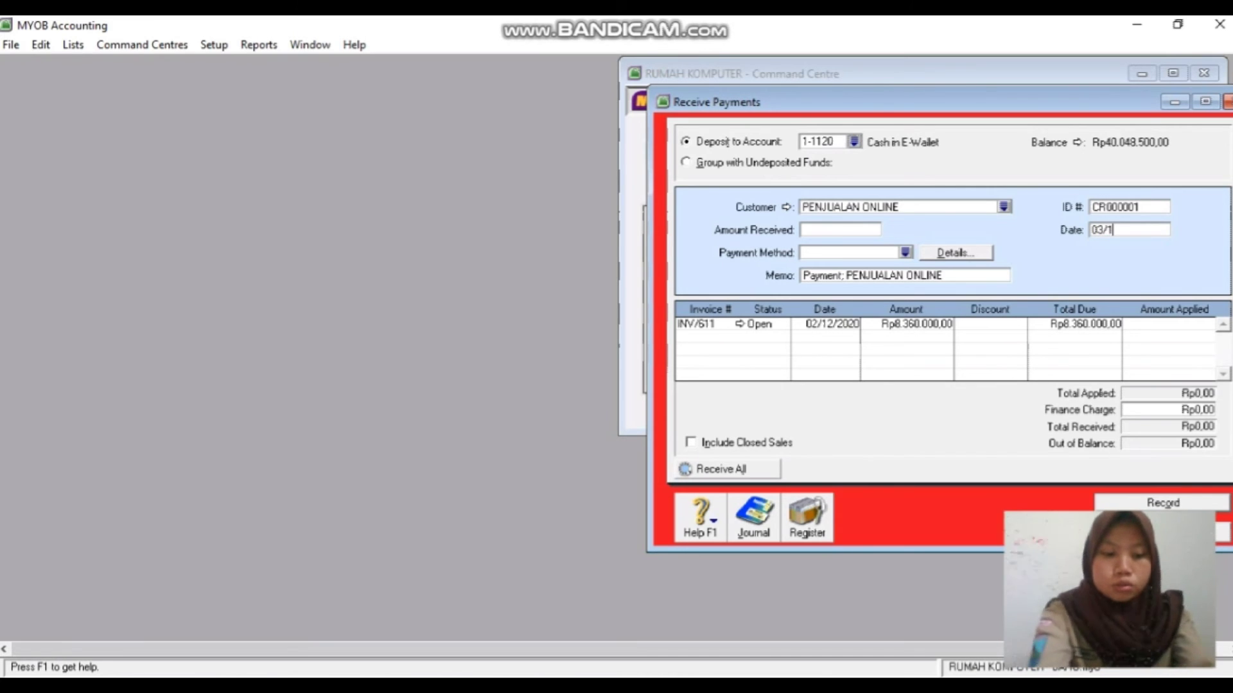
text(2/2020)
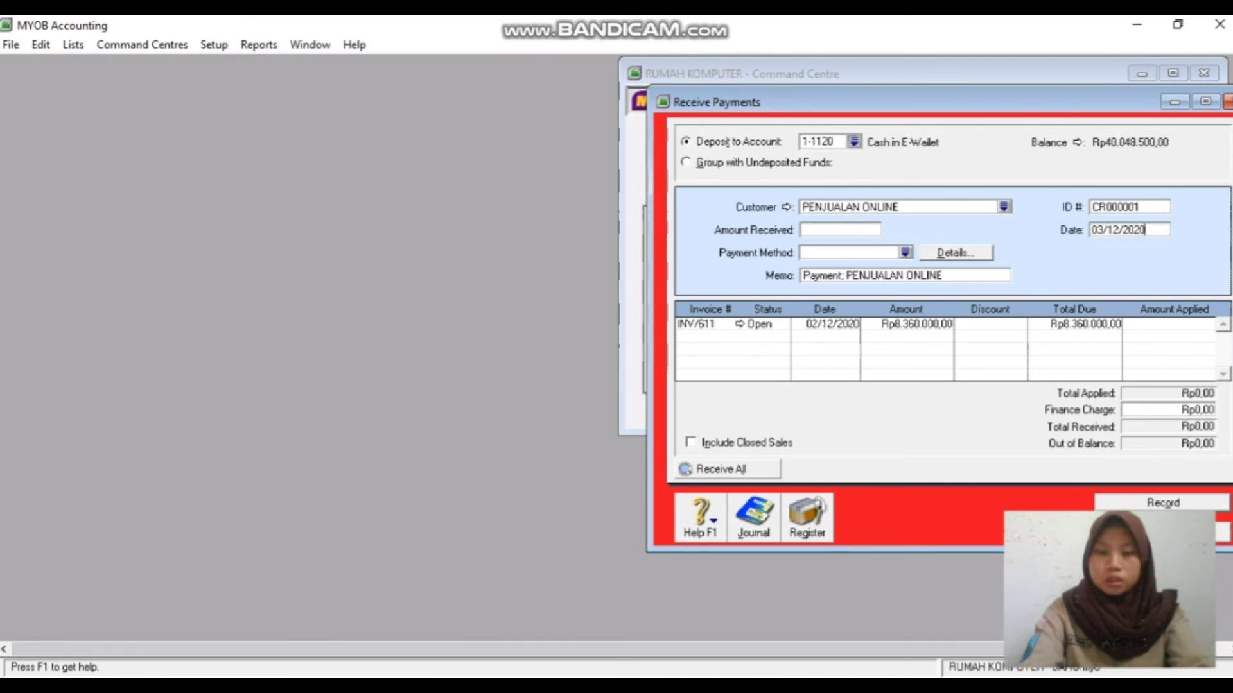
key(Tab)
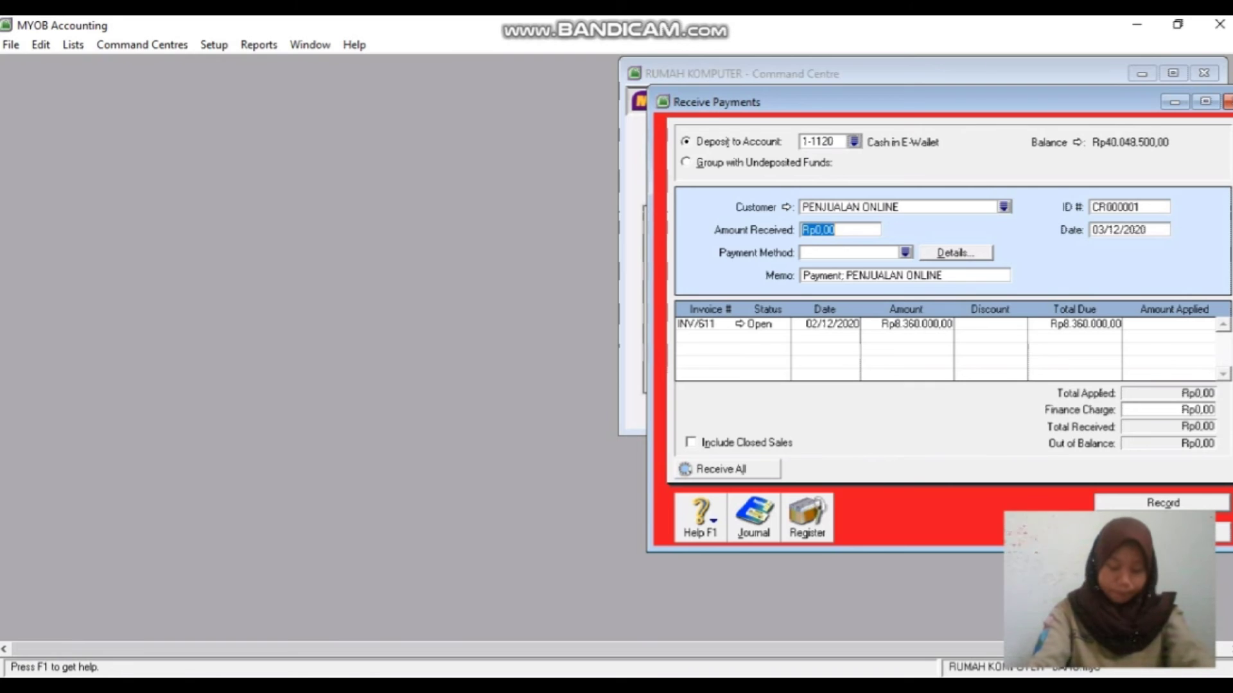
- Enter Rp8.573.400,00 as the amount received from PENJUALAN ONLINE
text(85)
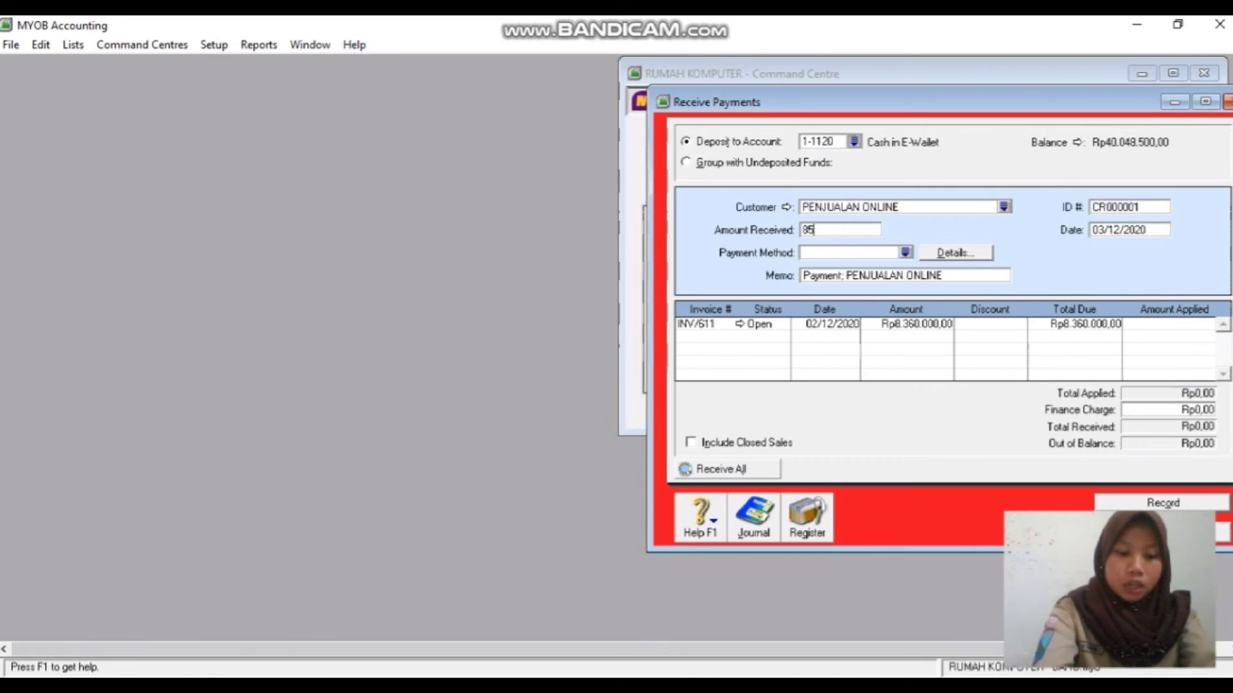
text(7)
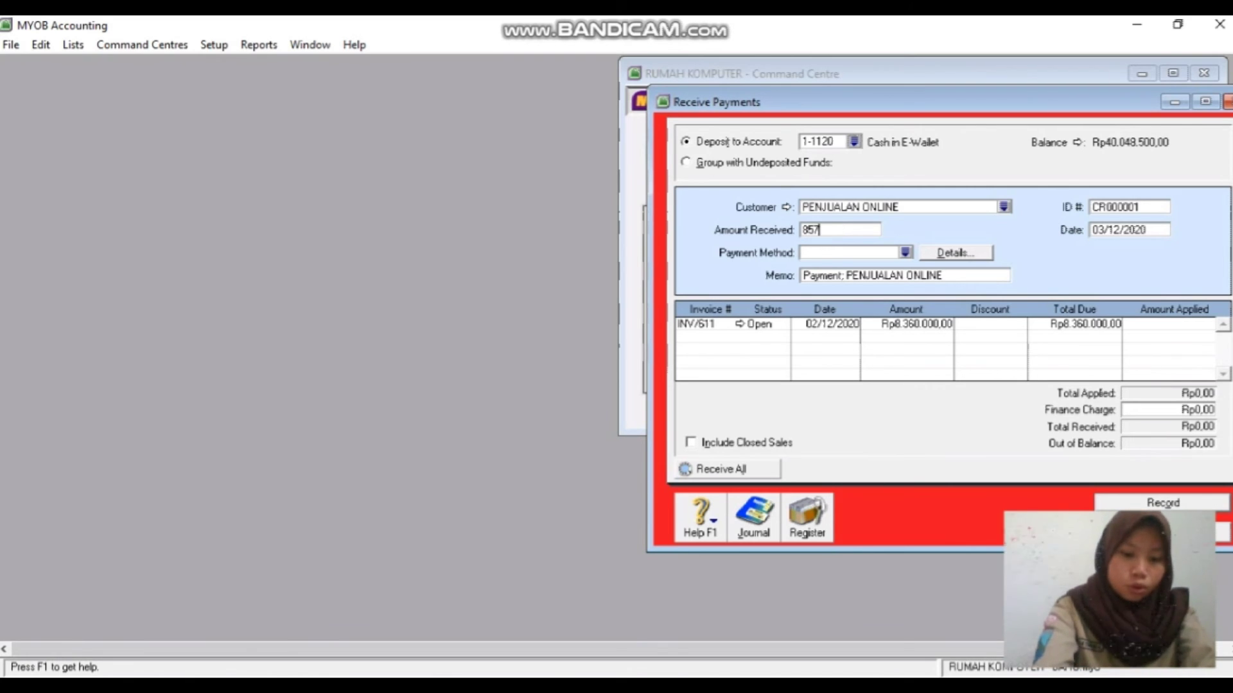
text(3400)
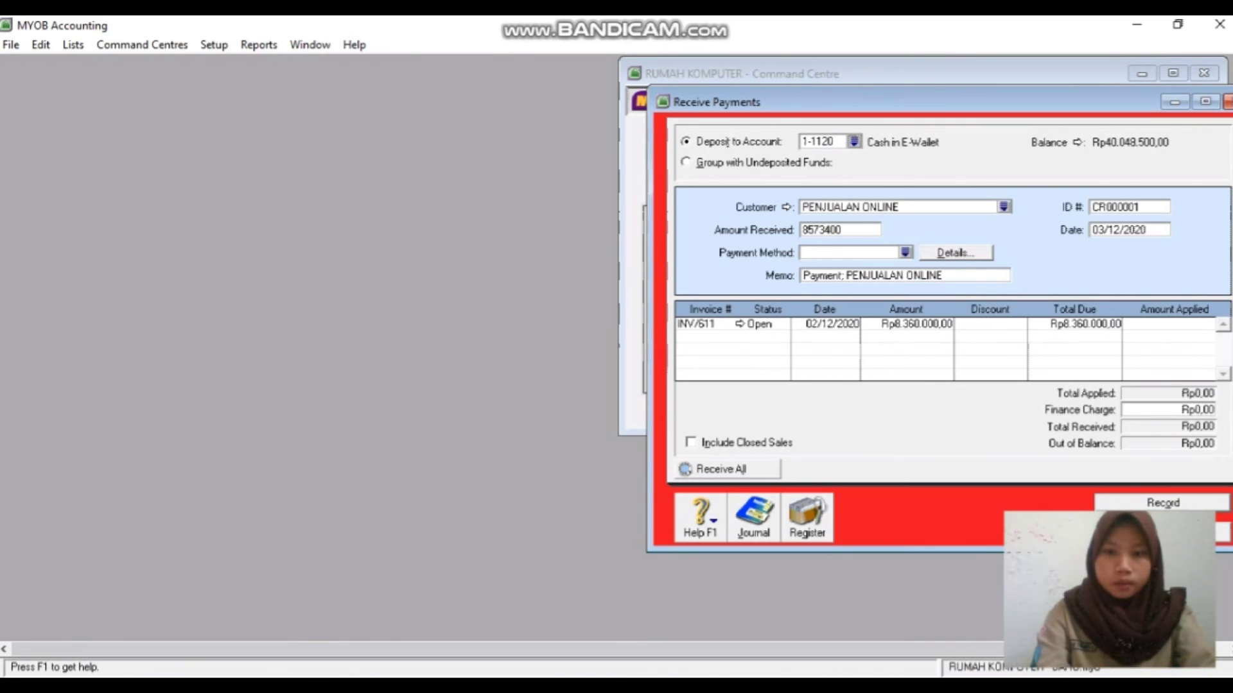
key(Tab)
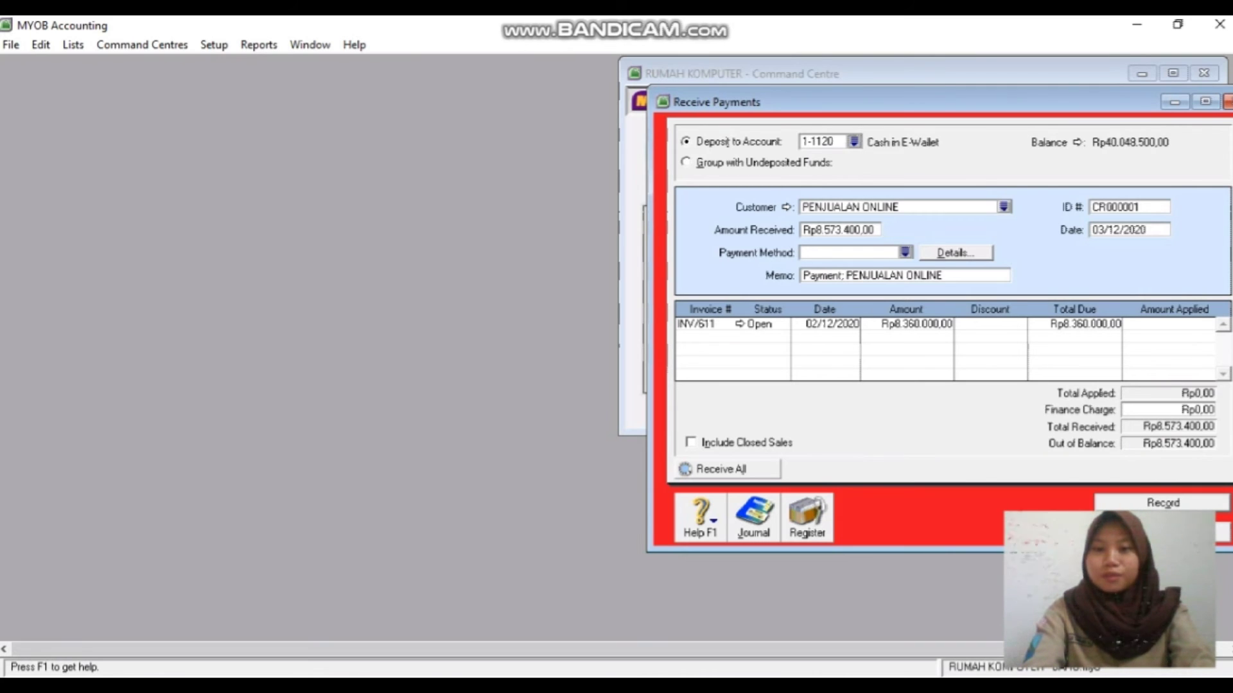
- Create a new payment method named Dompet Didital with the method type Credit Card
click(905, 252)
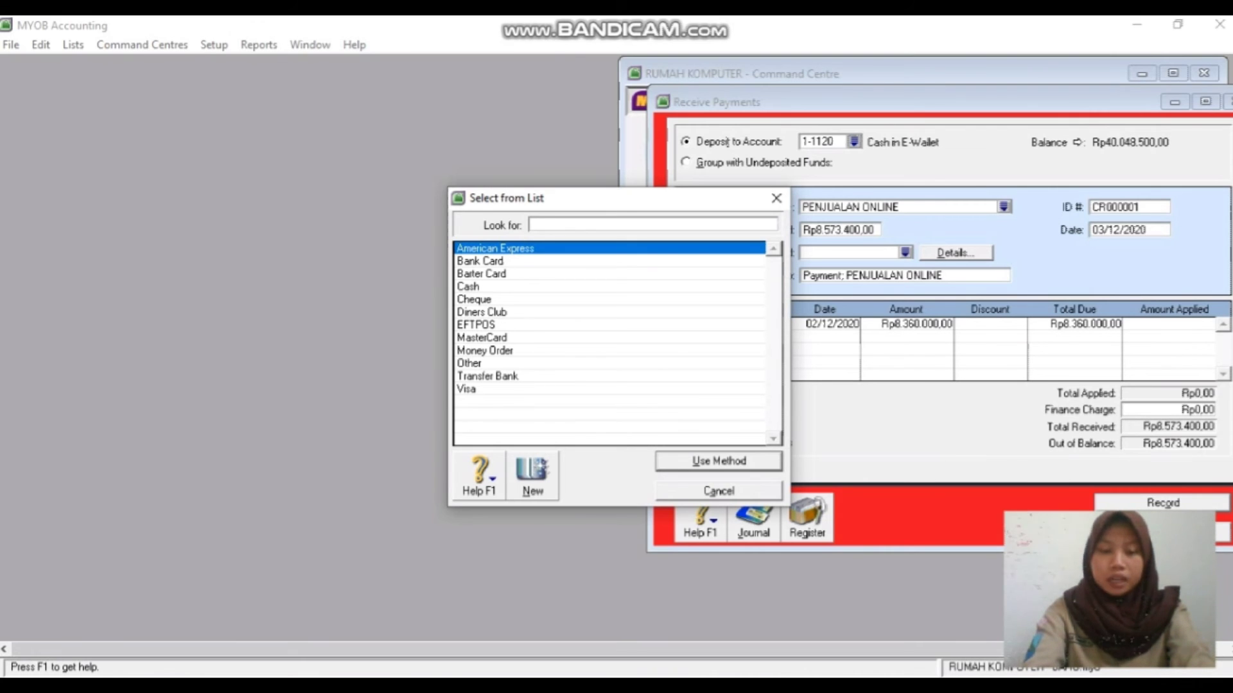
click(532, 477)
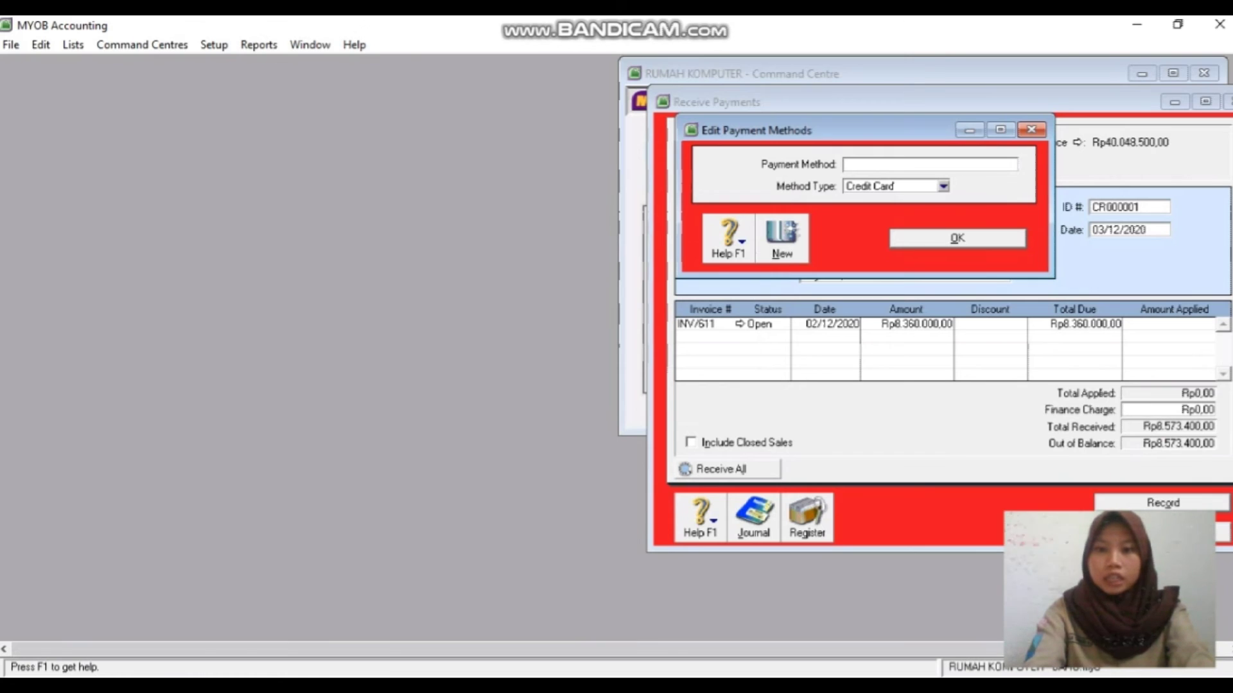
text(d)
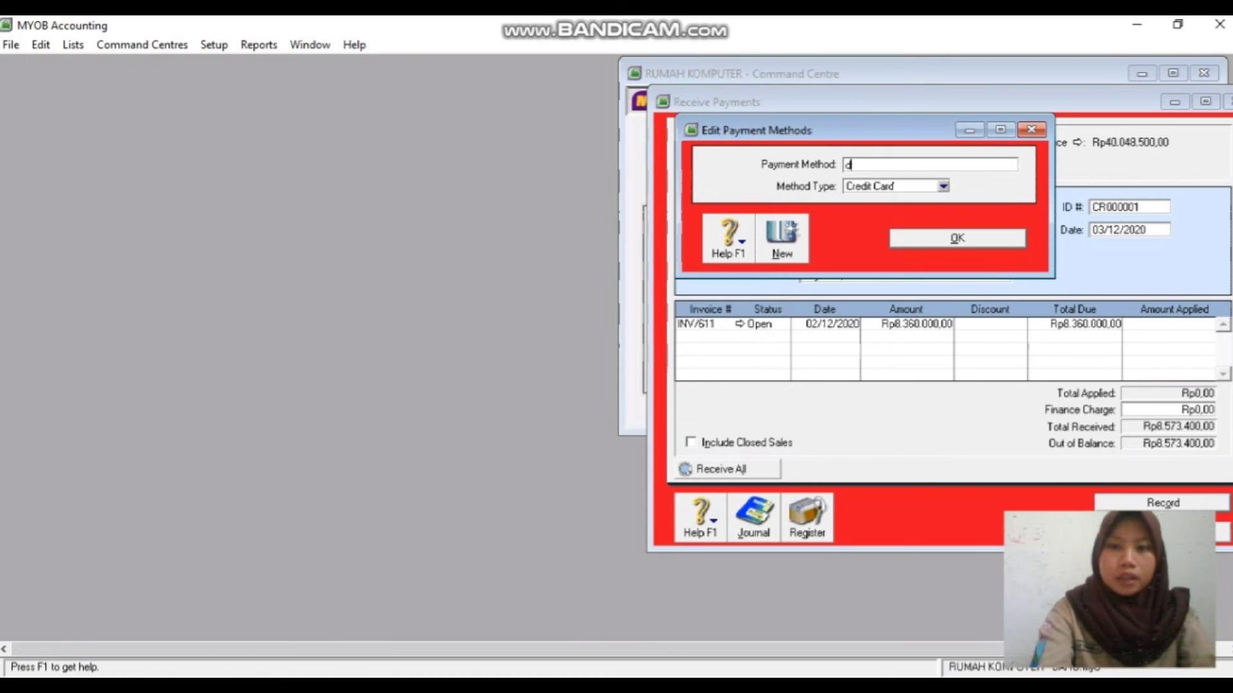
text(oni)
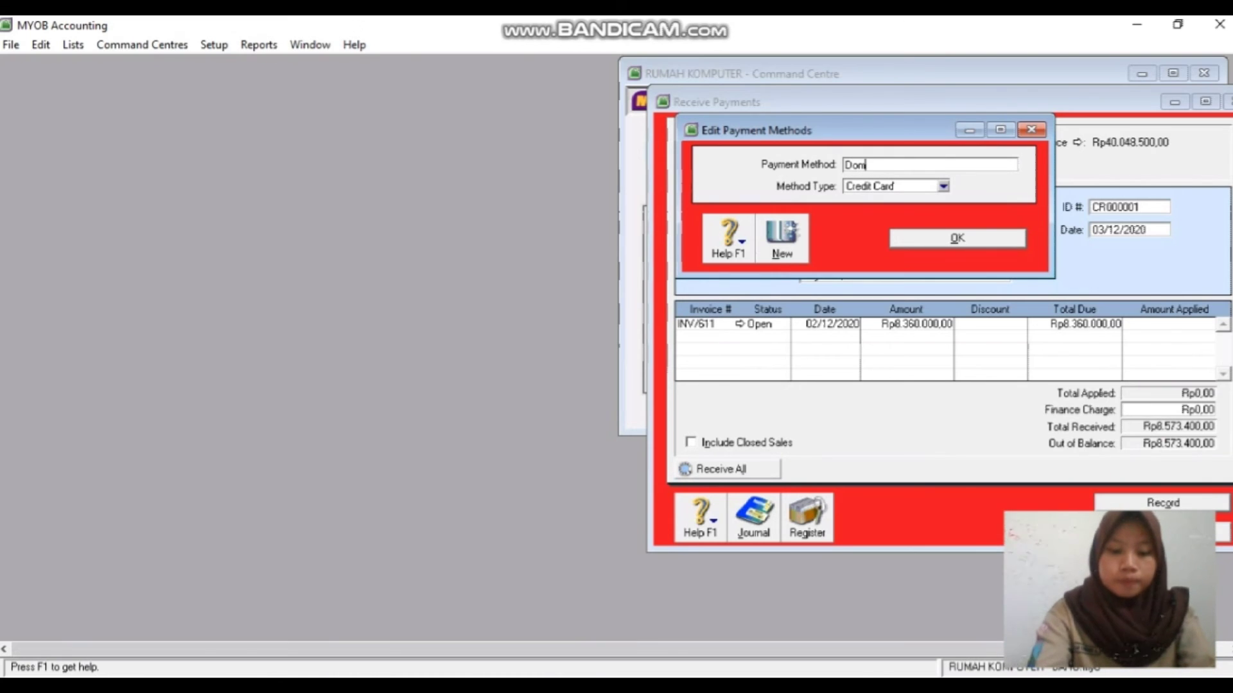
text(pet D)
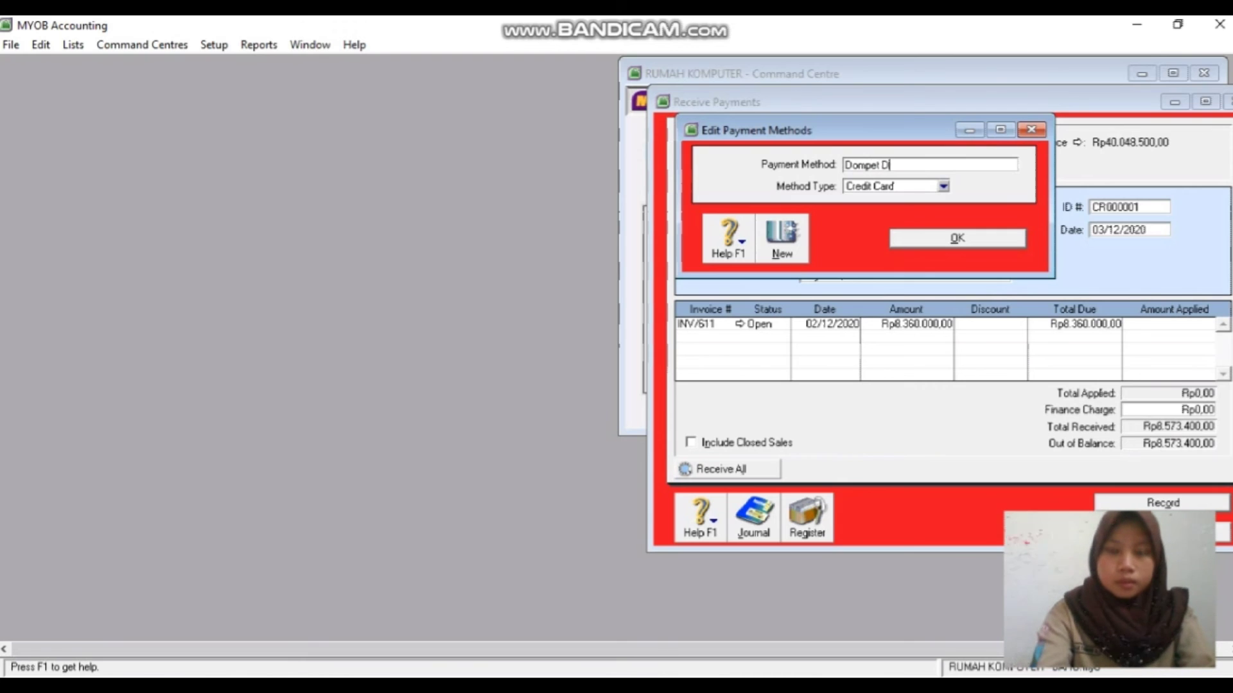
text(i)
text(gita)
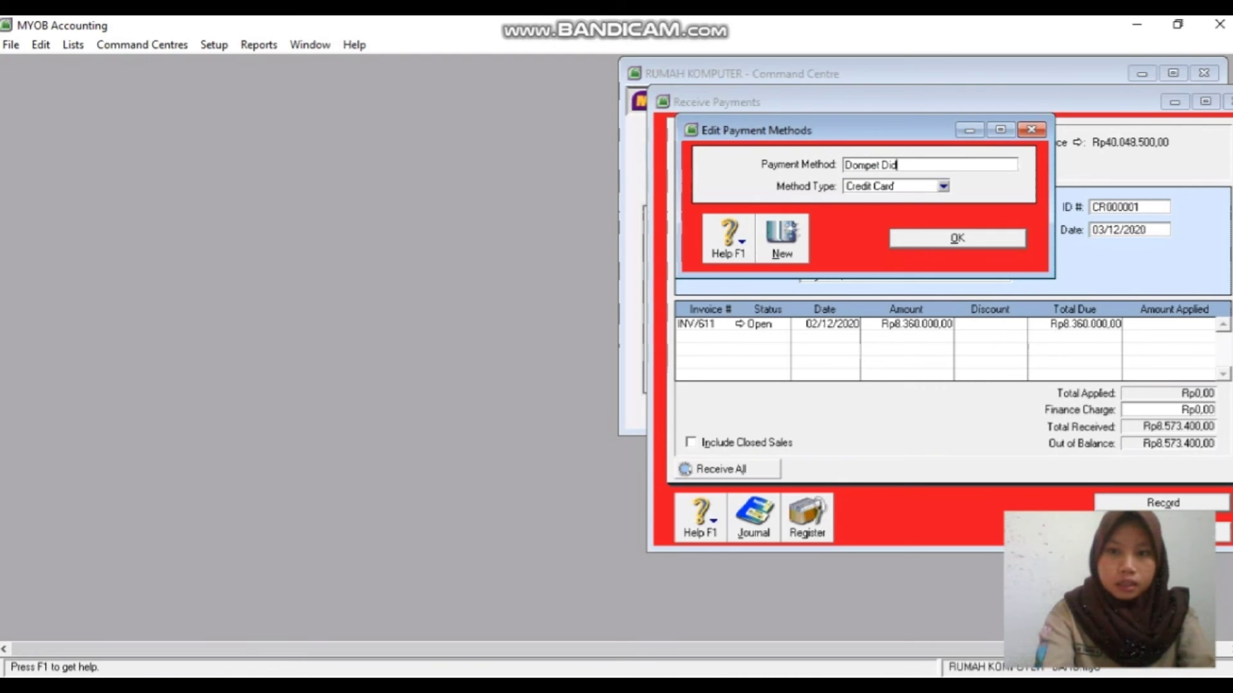
text(l)
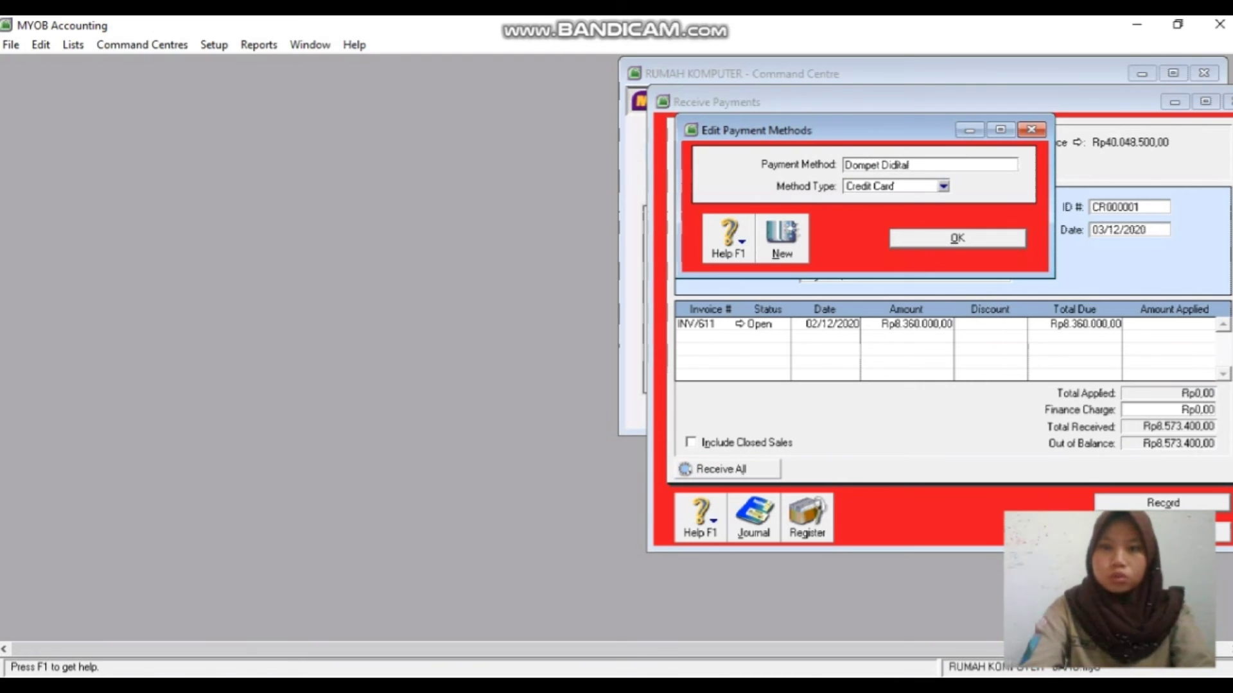
click(944, 186)
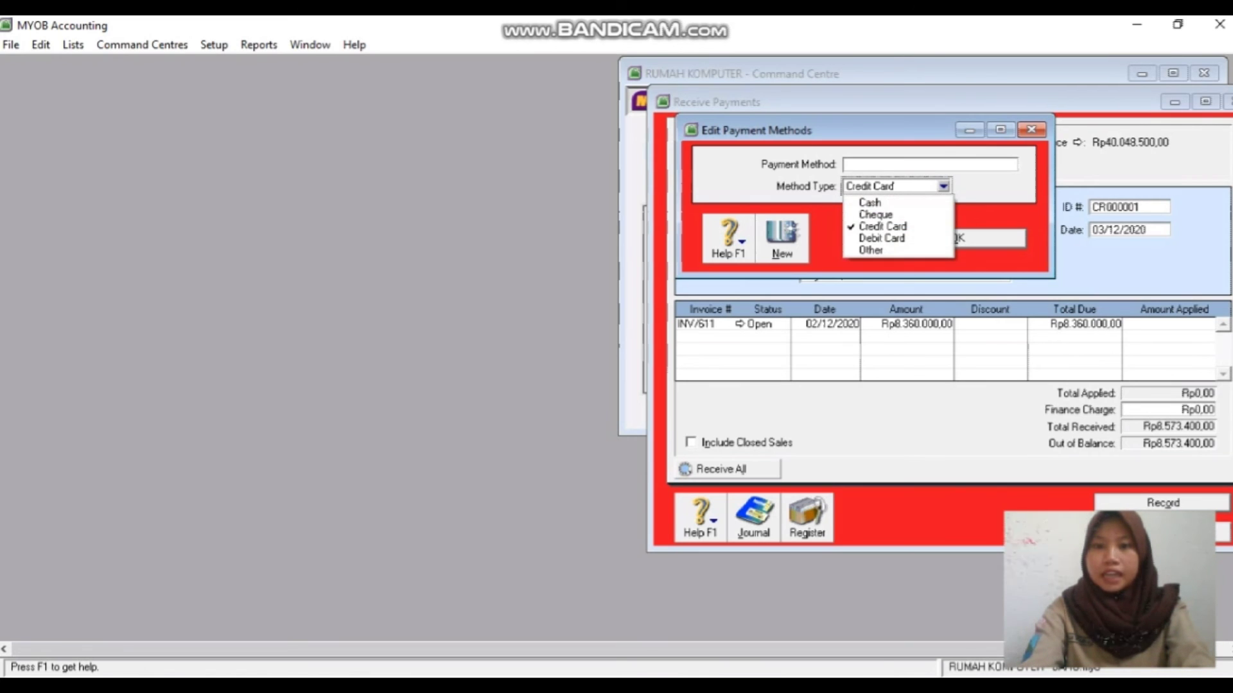
click(897, 227)
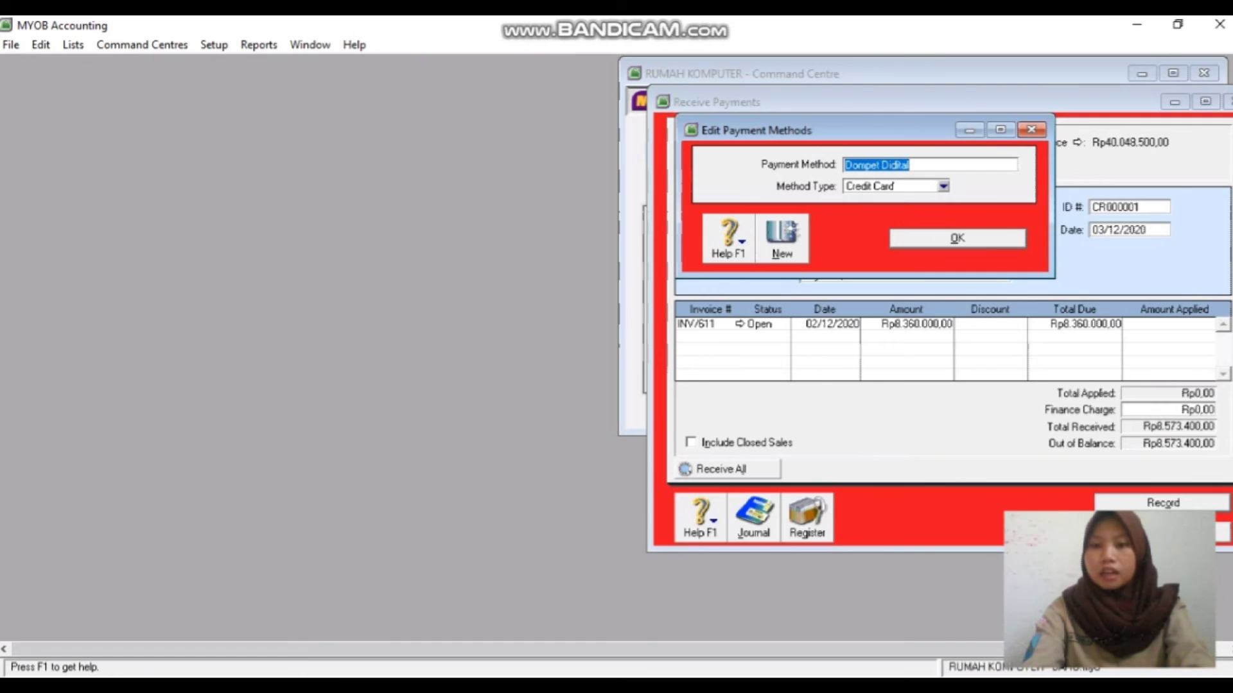
key(Return)
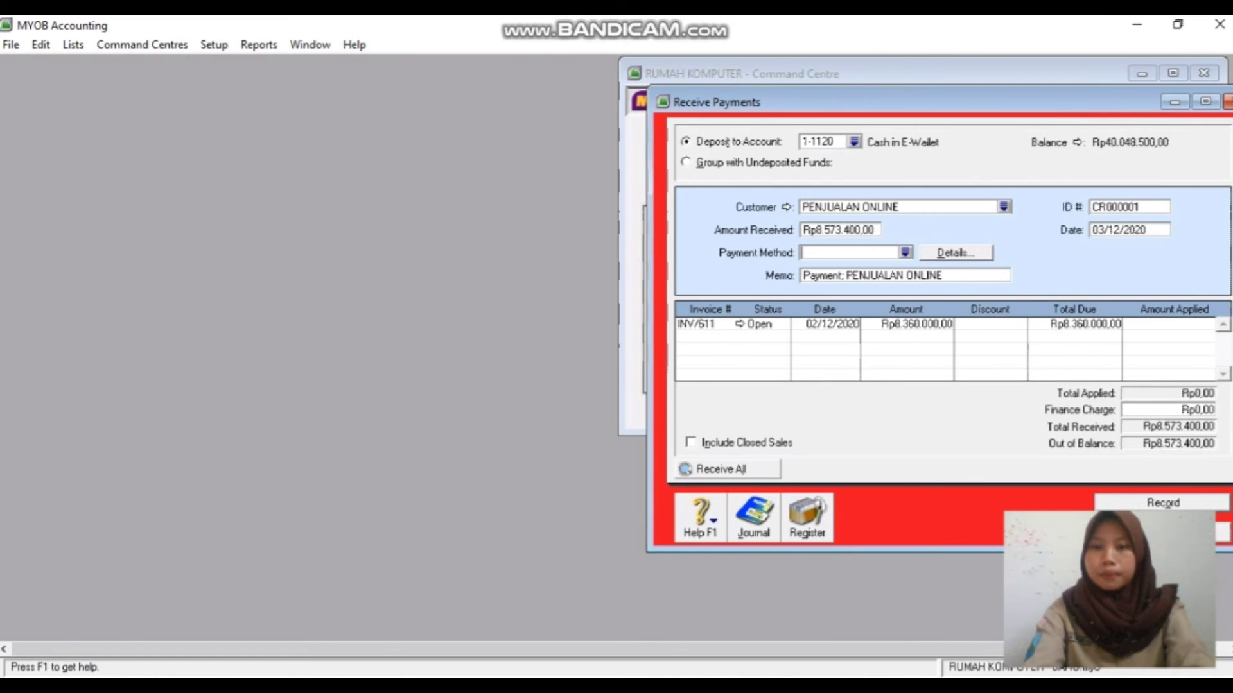
- Choose Dompet Didital as the payment method of the PENJUALAN ONLINE receipt
click(905, 252)
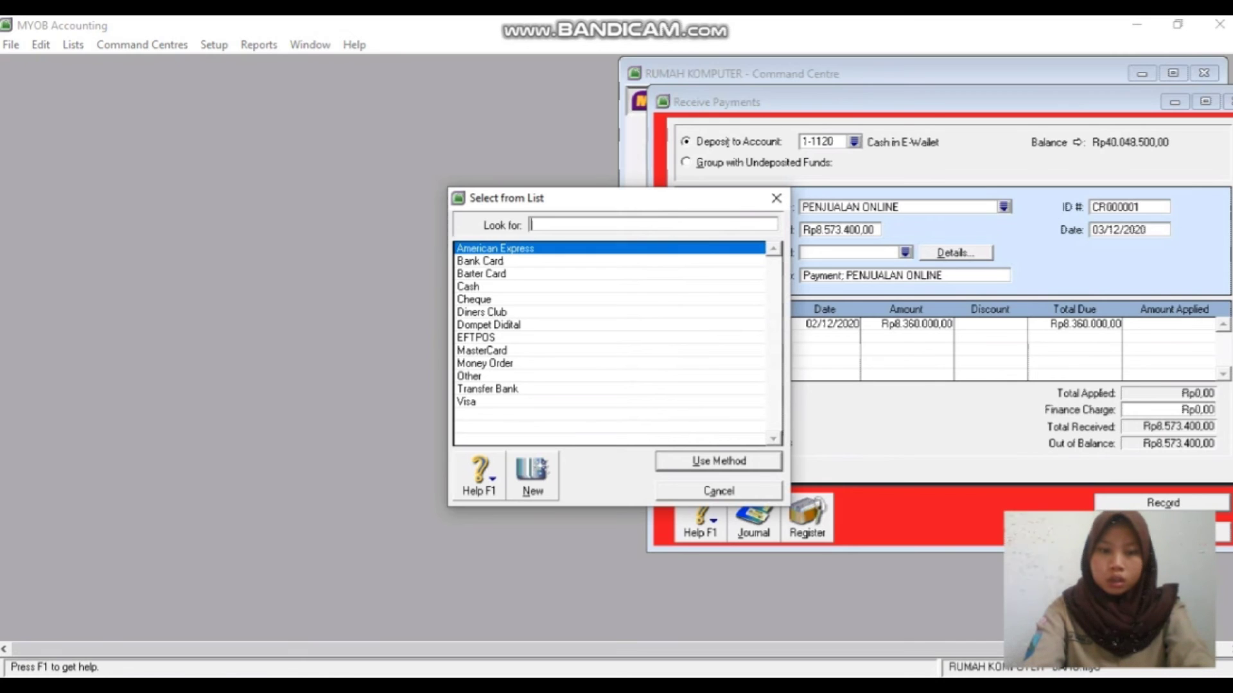
click(489, 324)
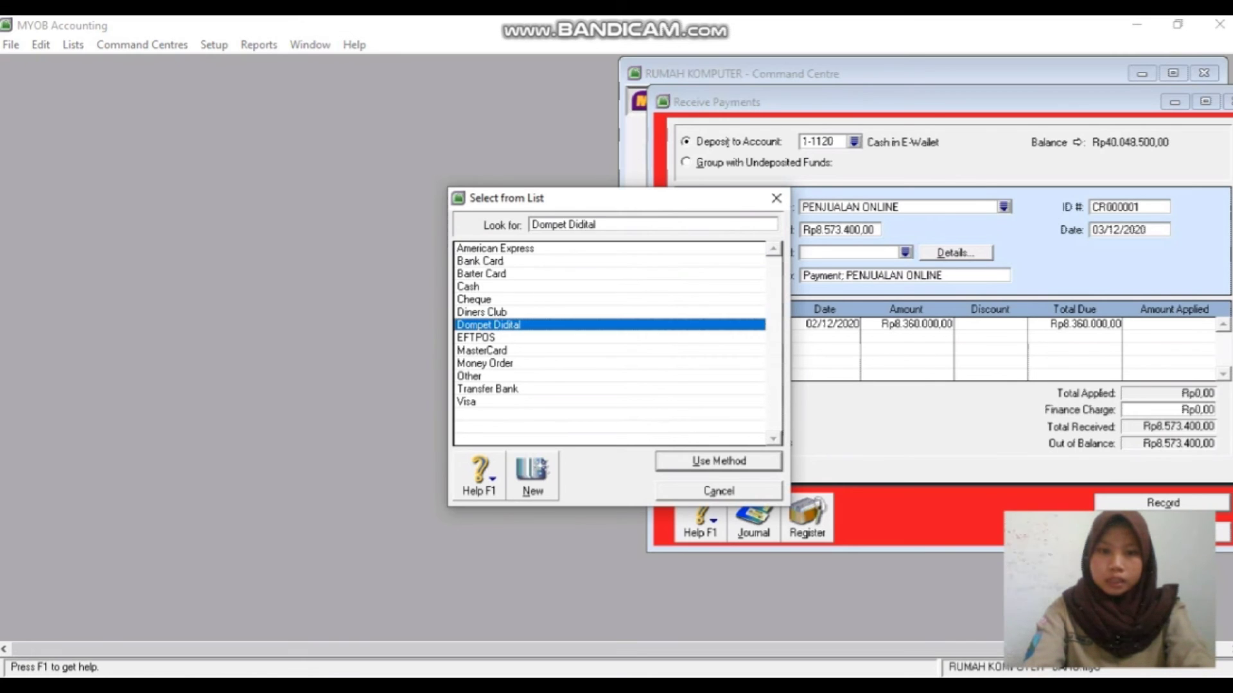
key(Return)
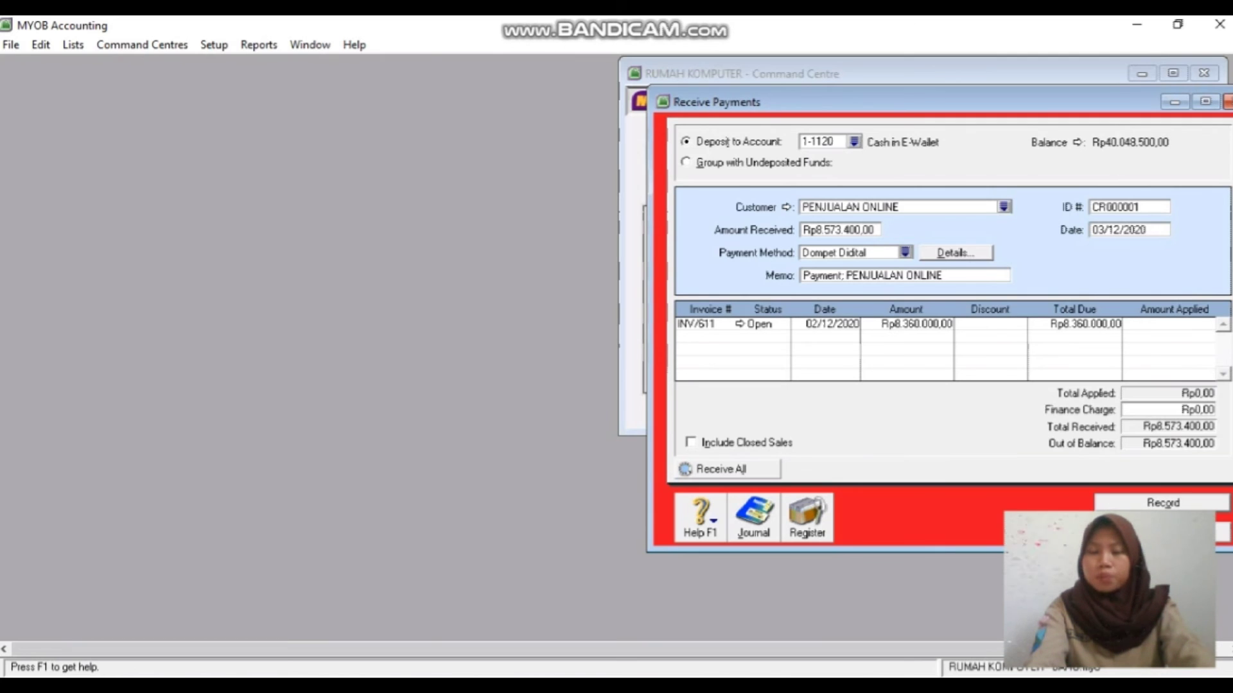
- Enter a discount of Rp86.400 on invoice INV/611, applying Rp8.273.600,00 to it and Rp299.800,00 as finance charge
click(997, 324)
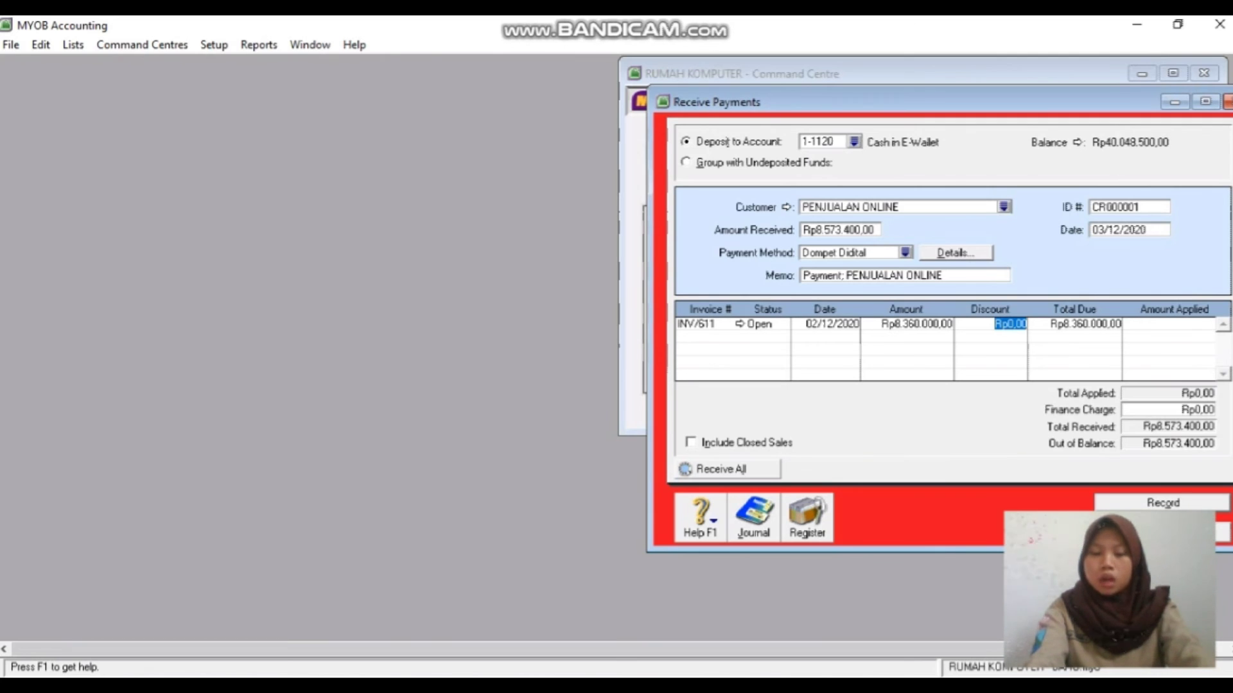
text(86.)
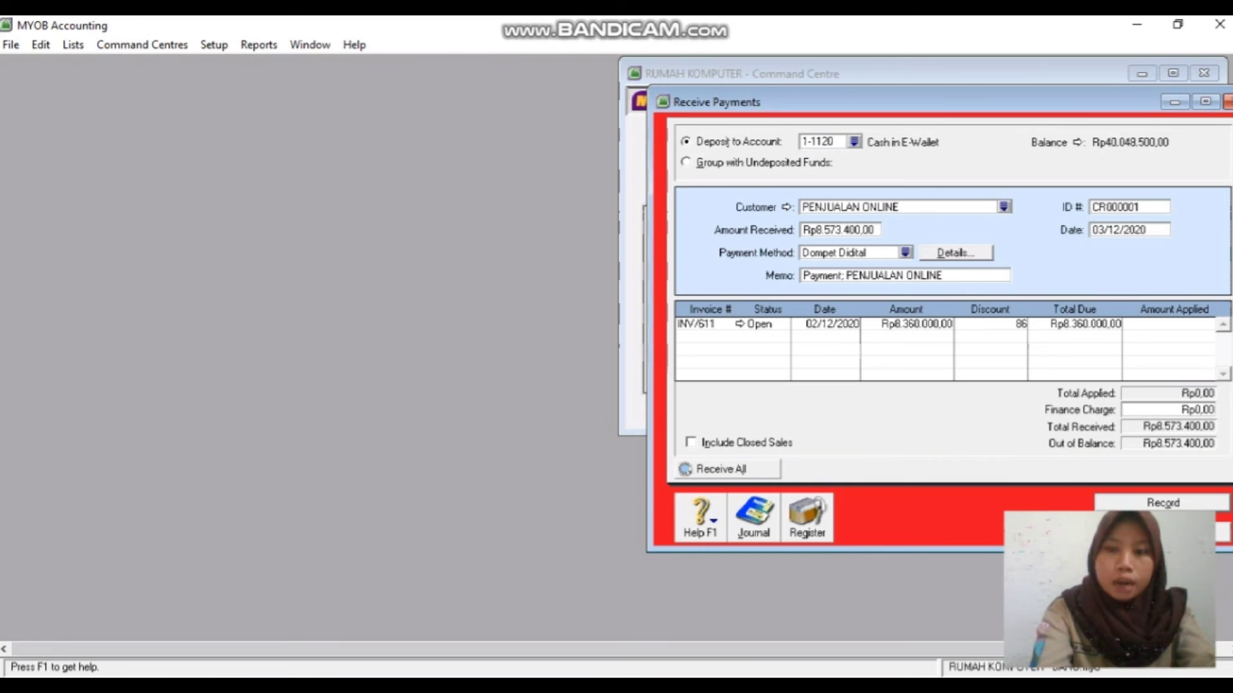
text(4)
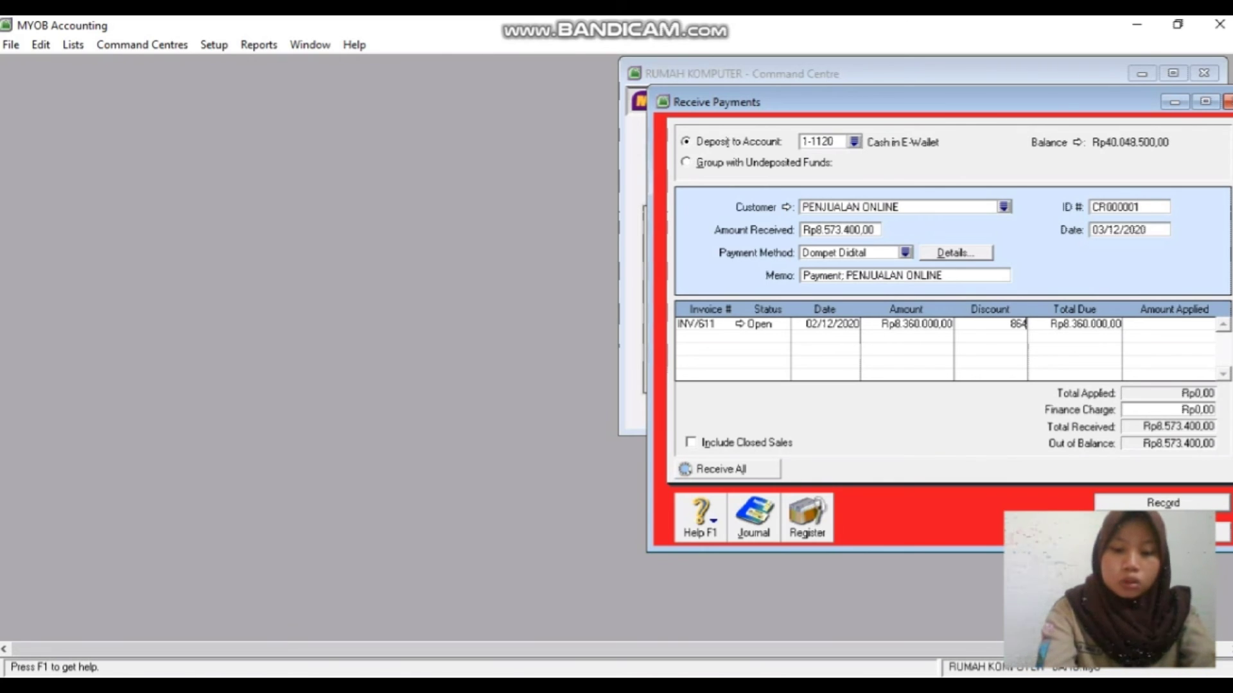
text(0)
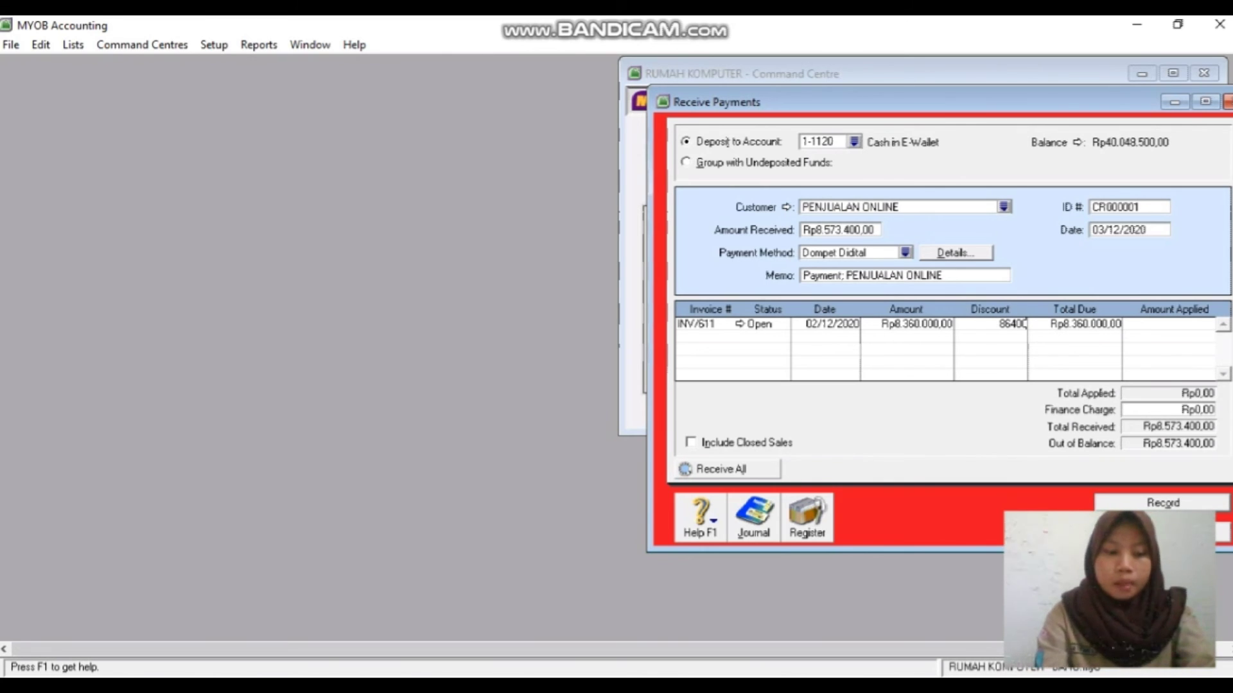
text(0)
key(Tab)
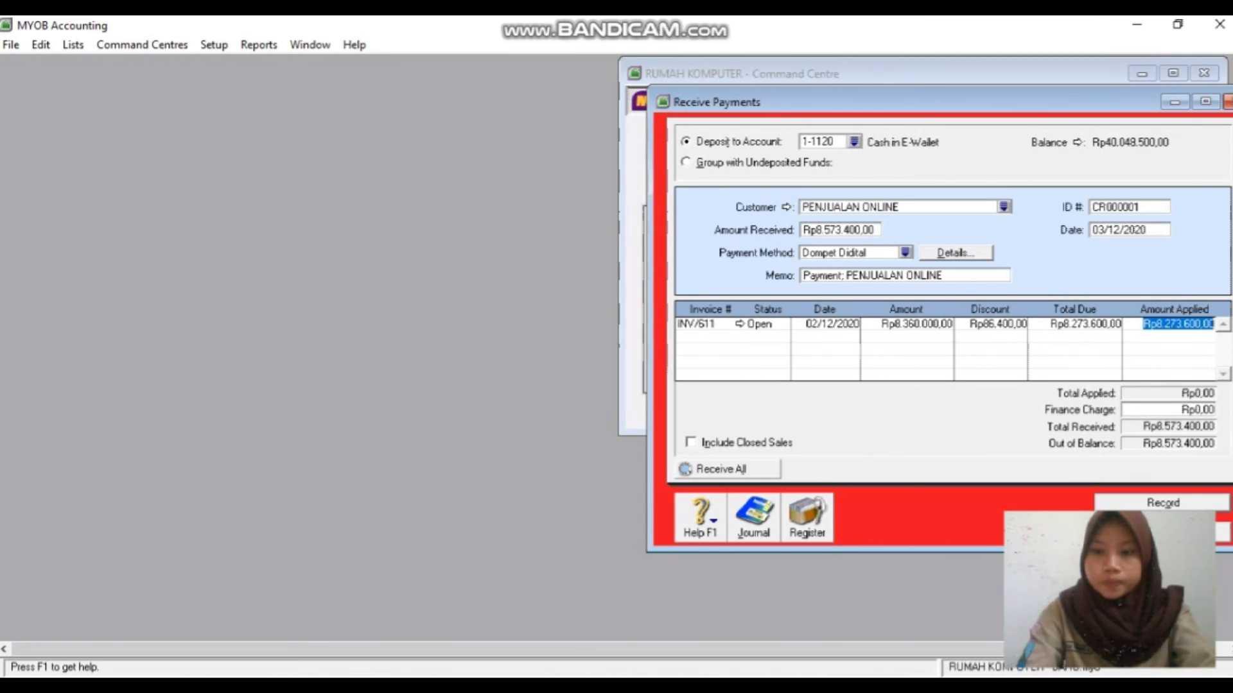
key(Tab)
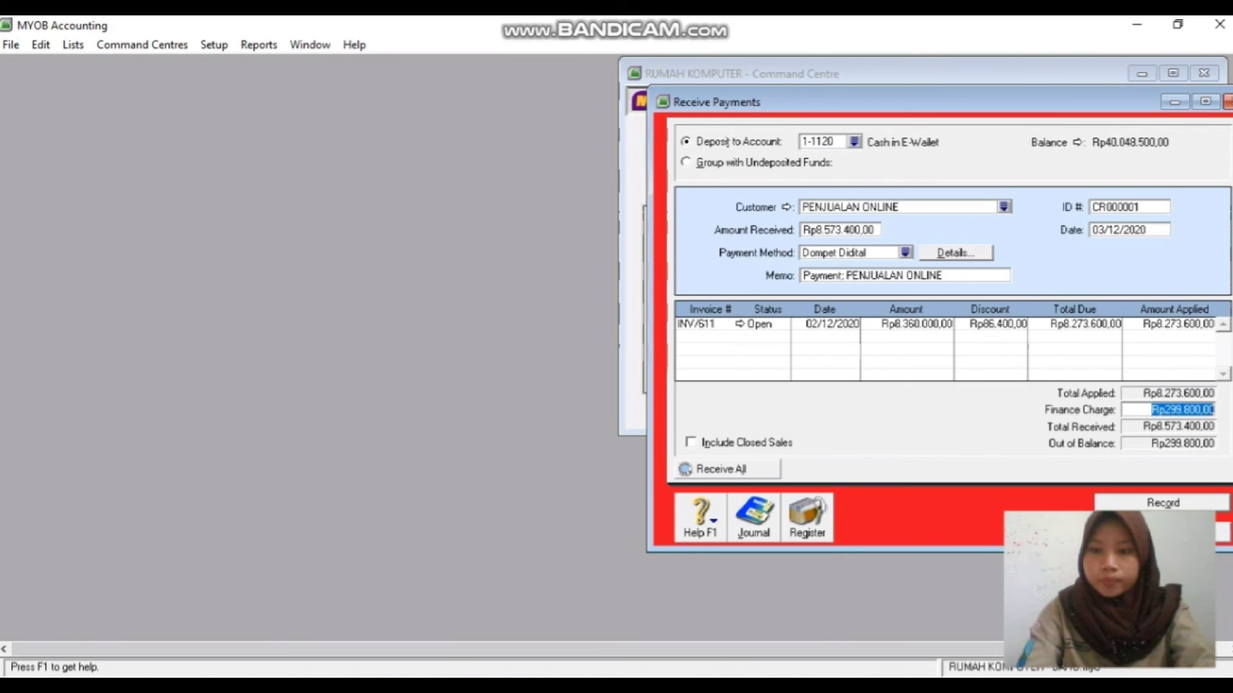
key(Tab)
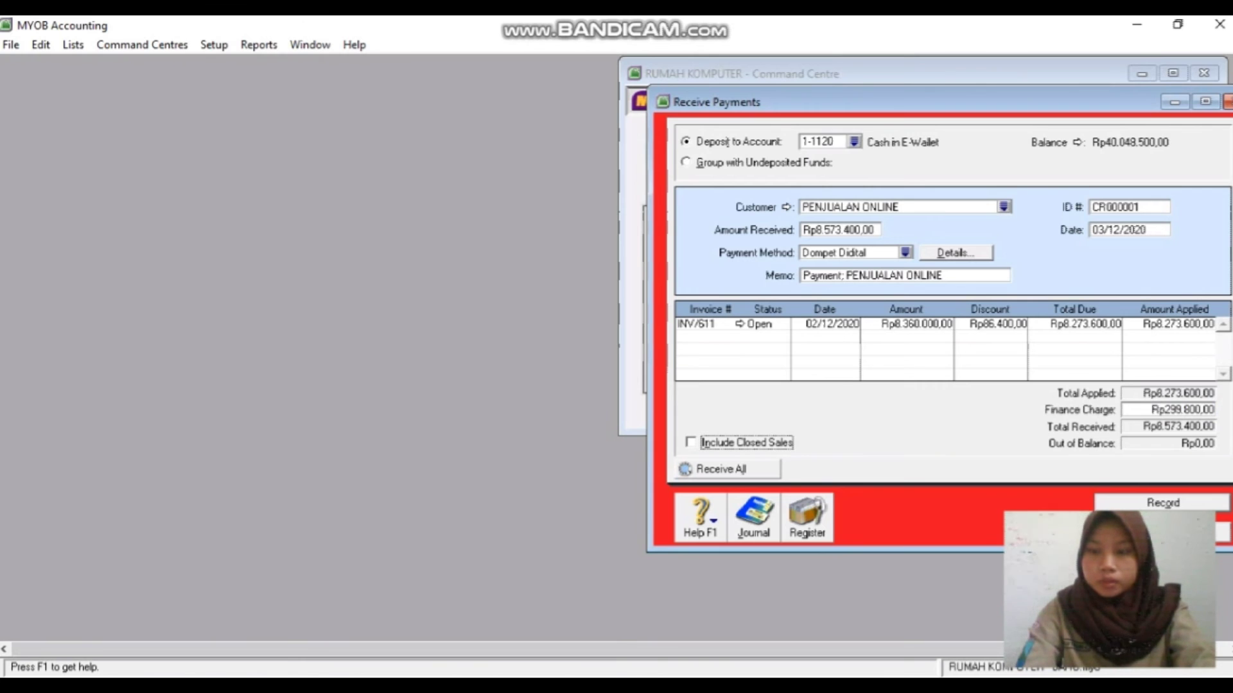
- Change the discount on INV/611 to Rp86.600, applying Rp8.273.400,00 to the invoice and Rp300.000,00 as finance charge
key(Tab)
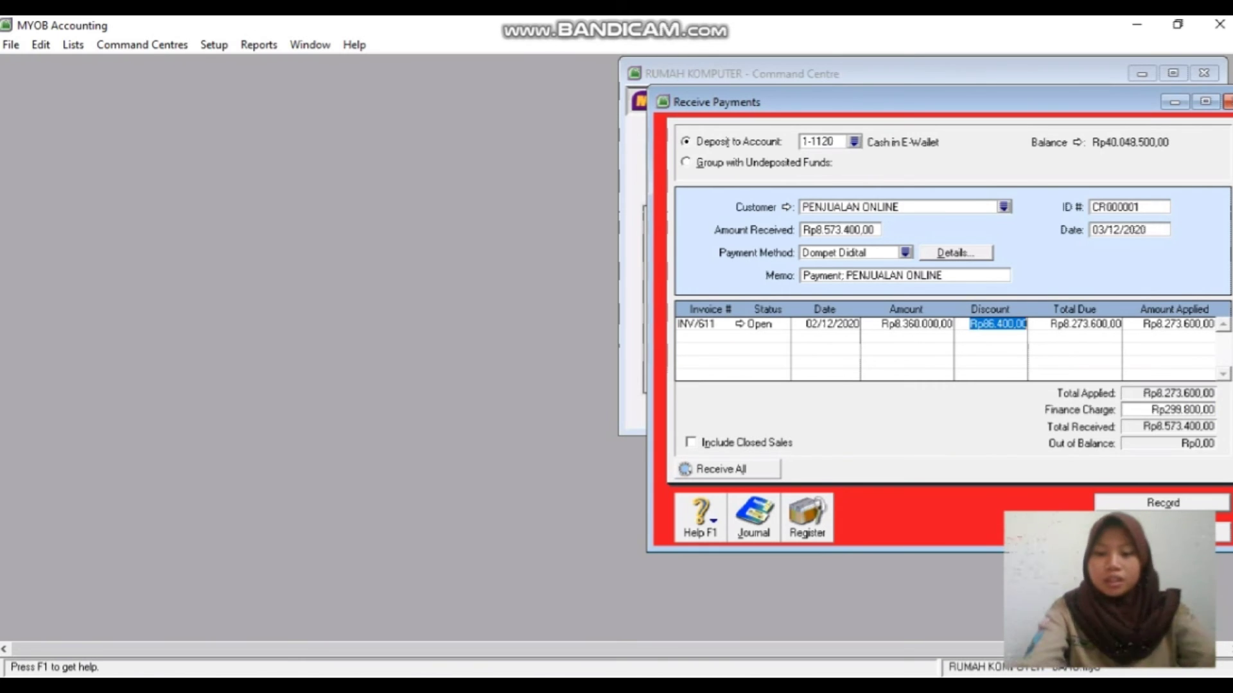
key(BackSpace)
text(86)
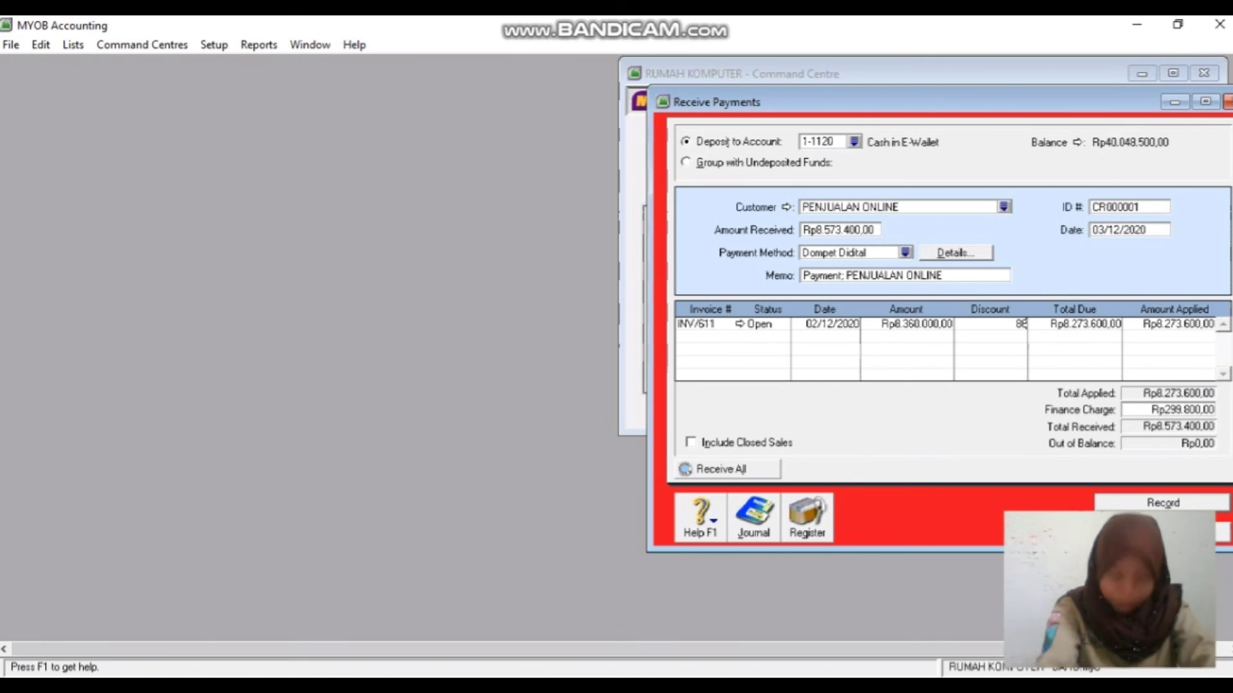
text(600)
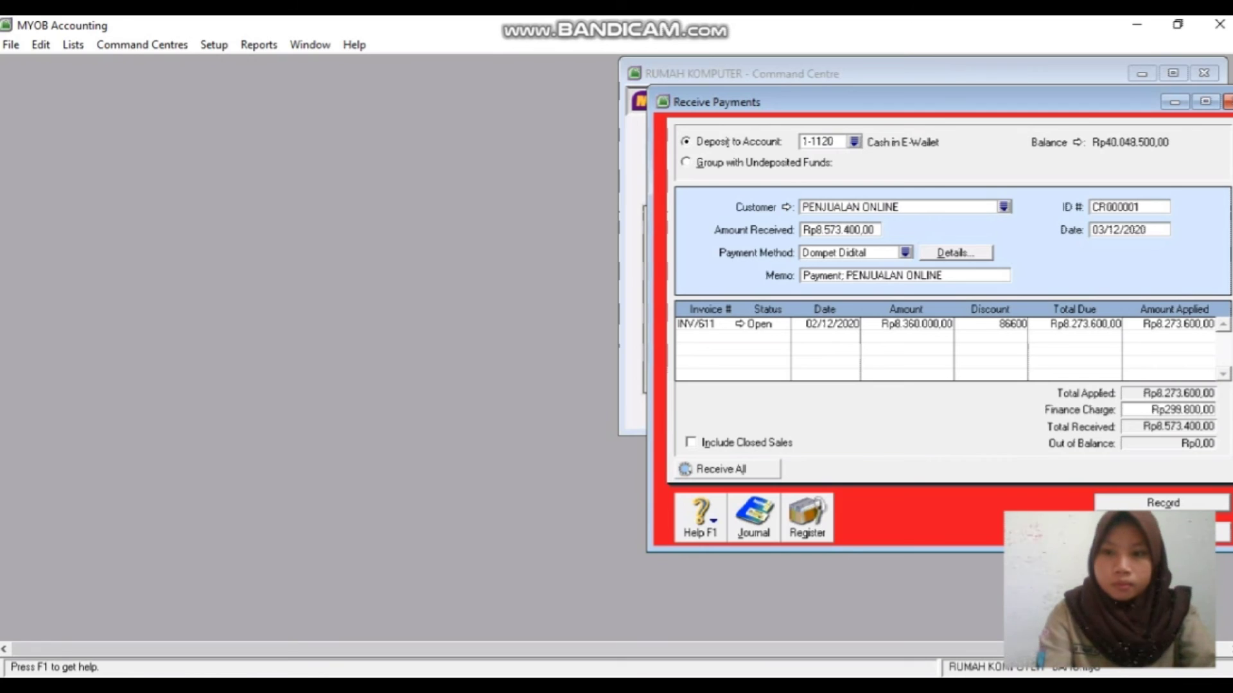
key(Tab)
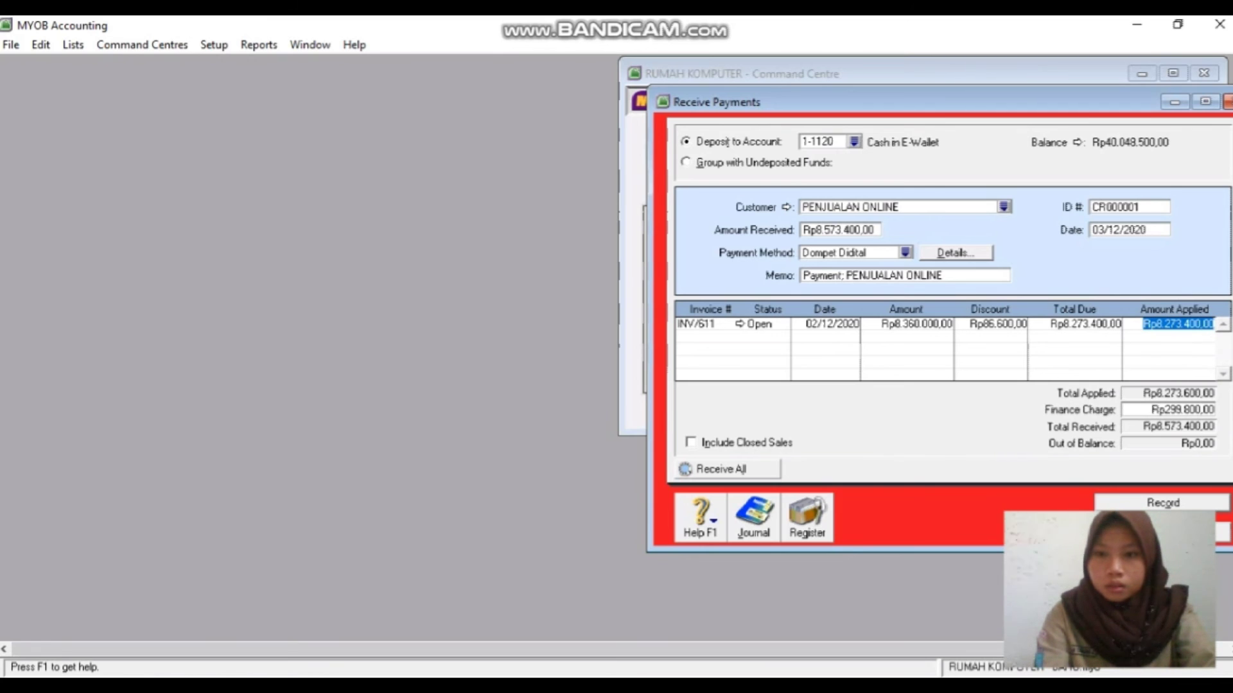
key(Tab)
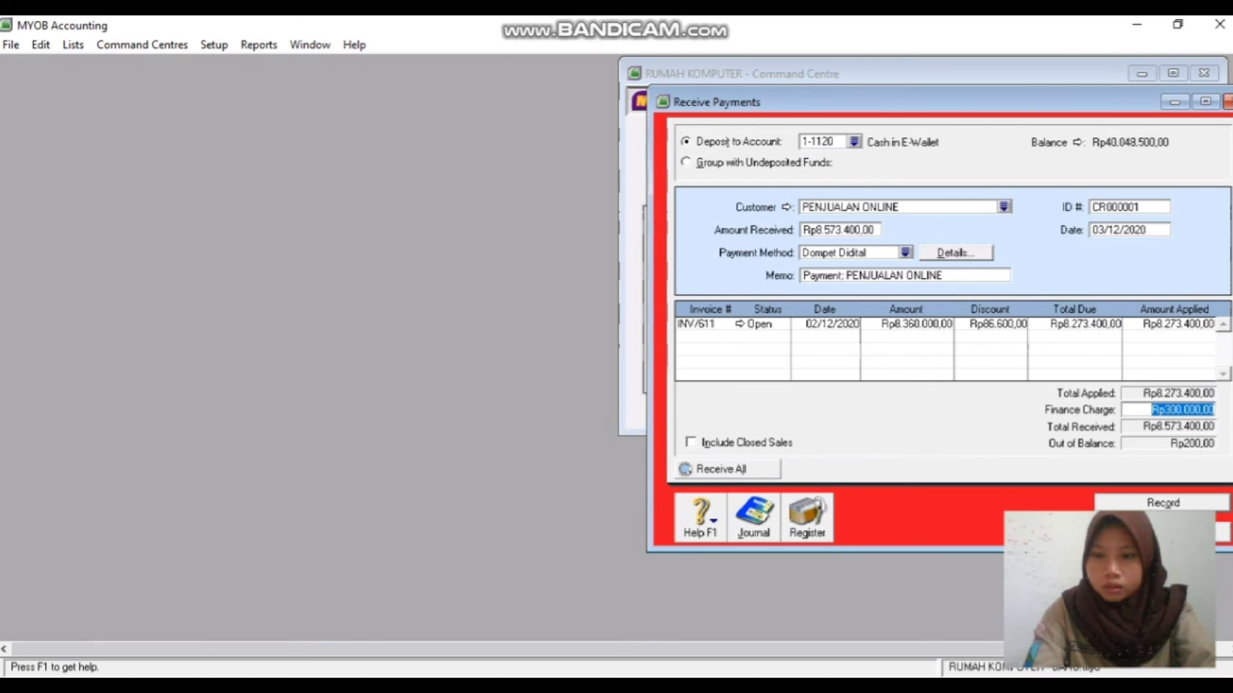
key(Tab)
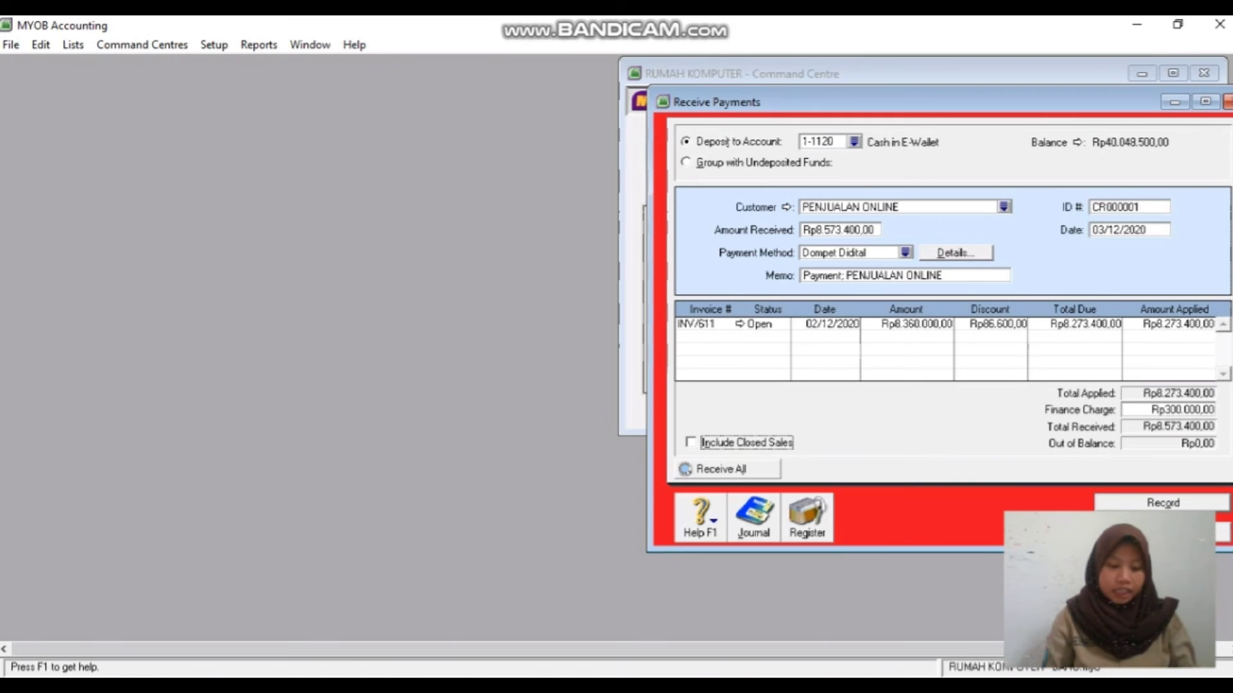
- Review the recap of the receipt's journal entries through to the end and close it
key(ctrl+r)
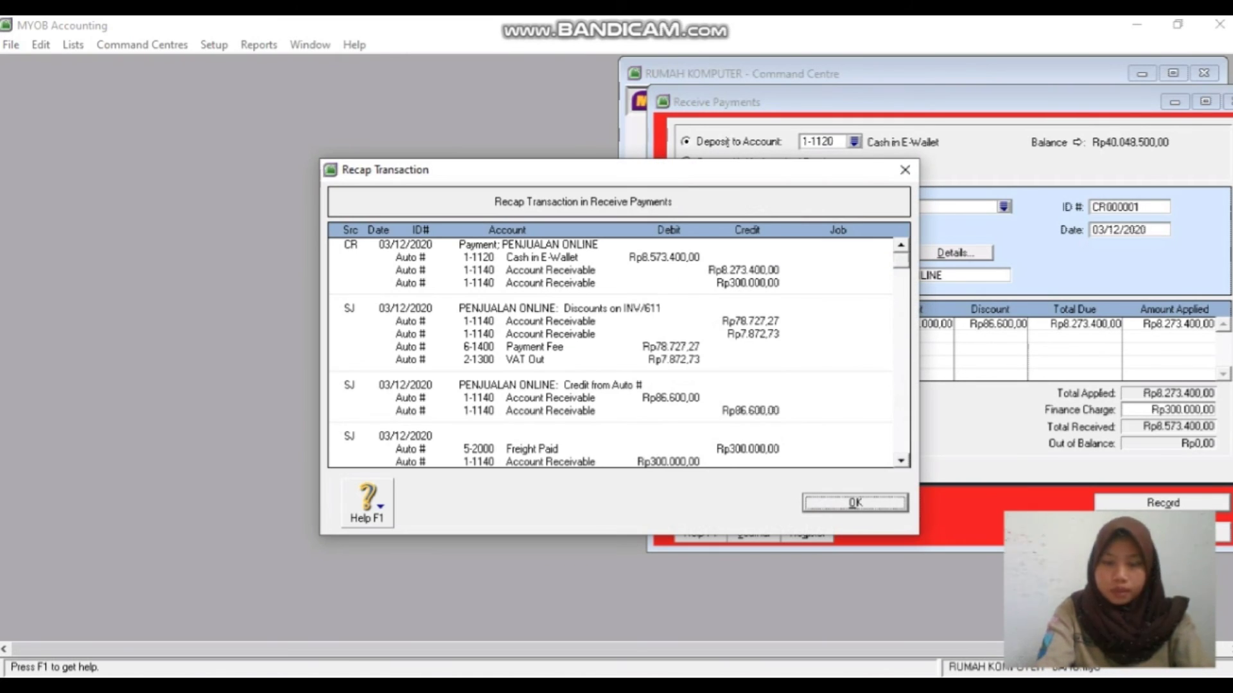
scroll(619, 353, down, 1)
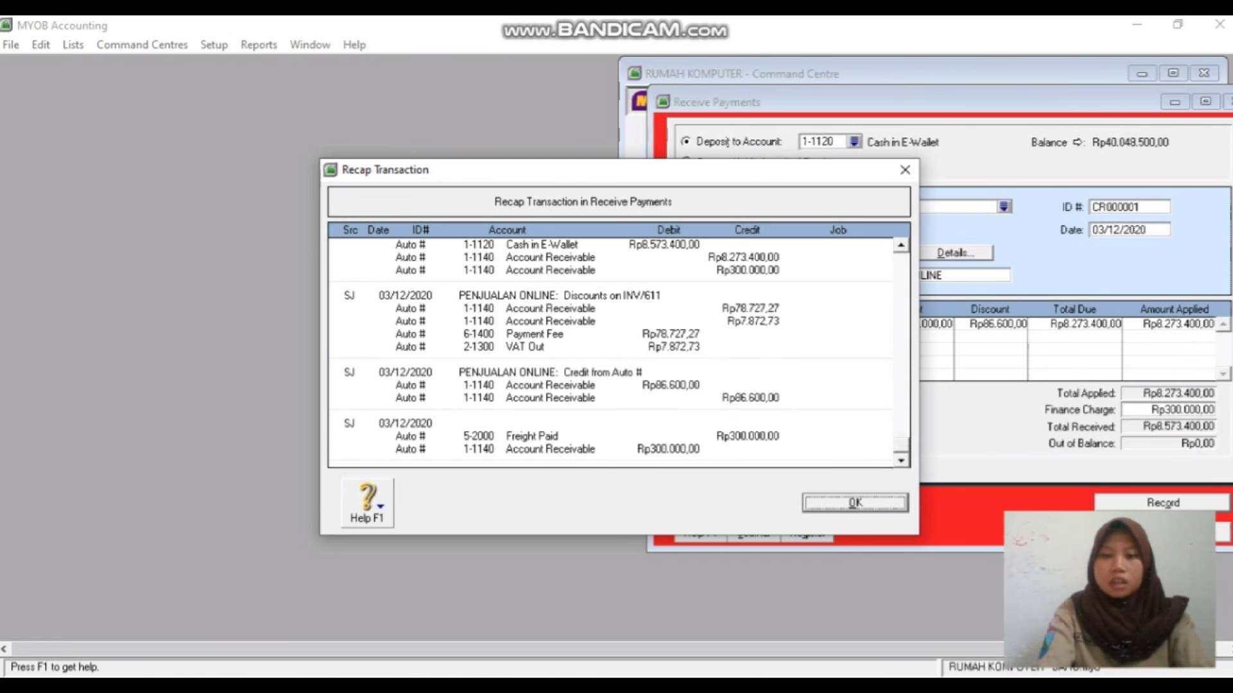
key(Return)
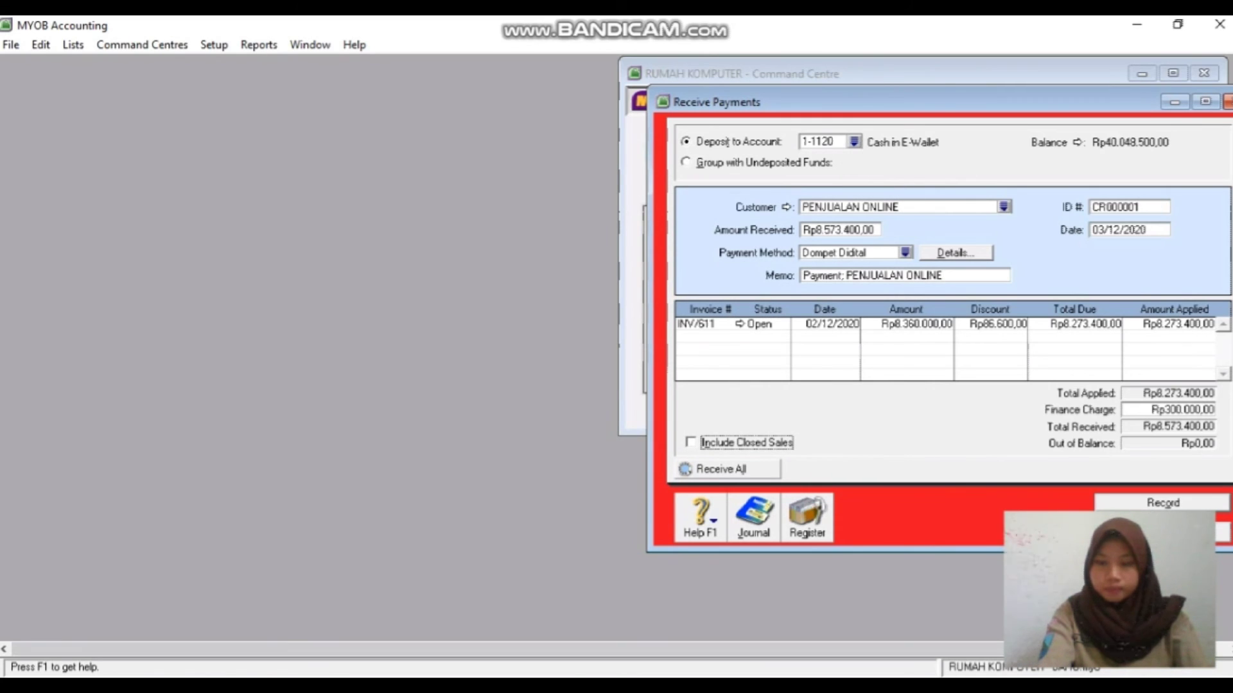
- Record the PENJUALAN ONLINE receipt with Print Later for the discount's credit invoice and close the receipt form
key(Return)
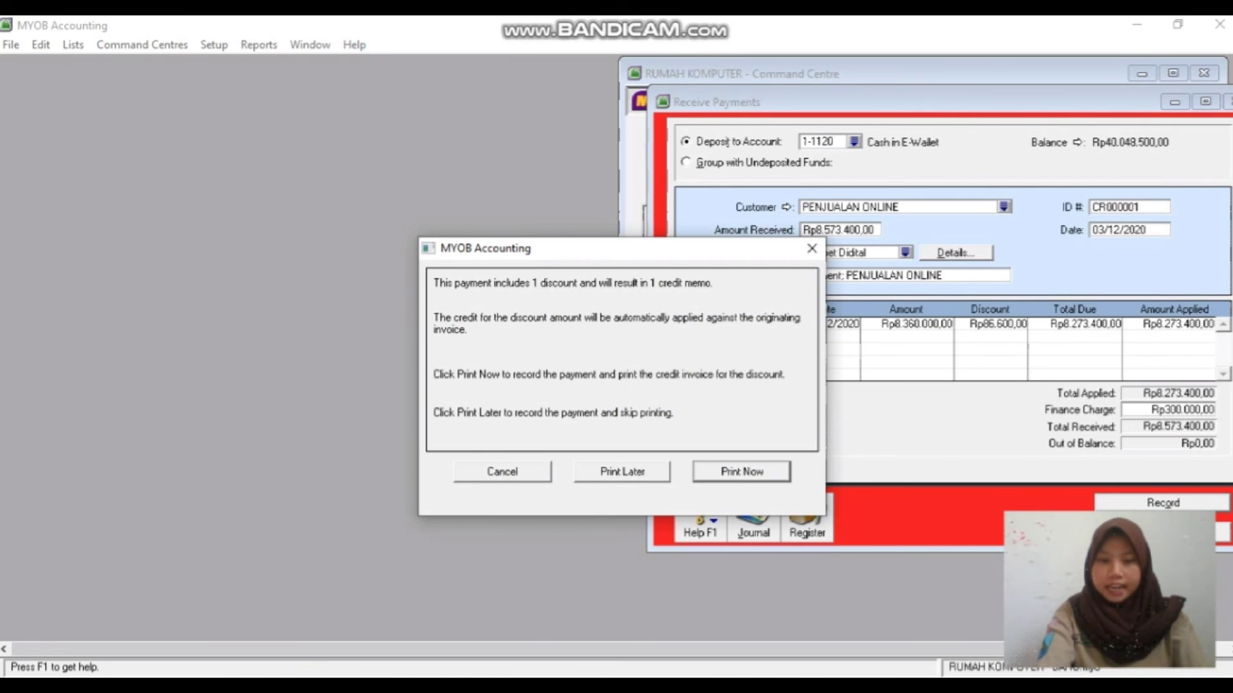
click(621, 472)
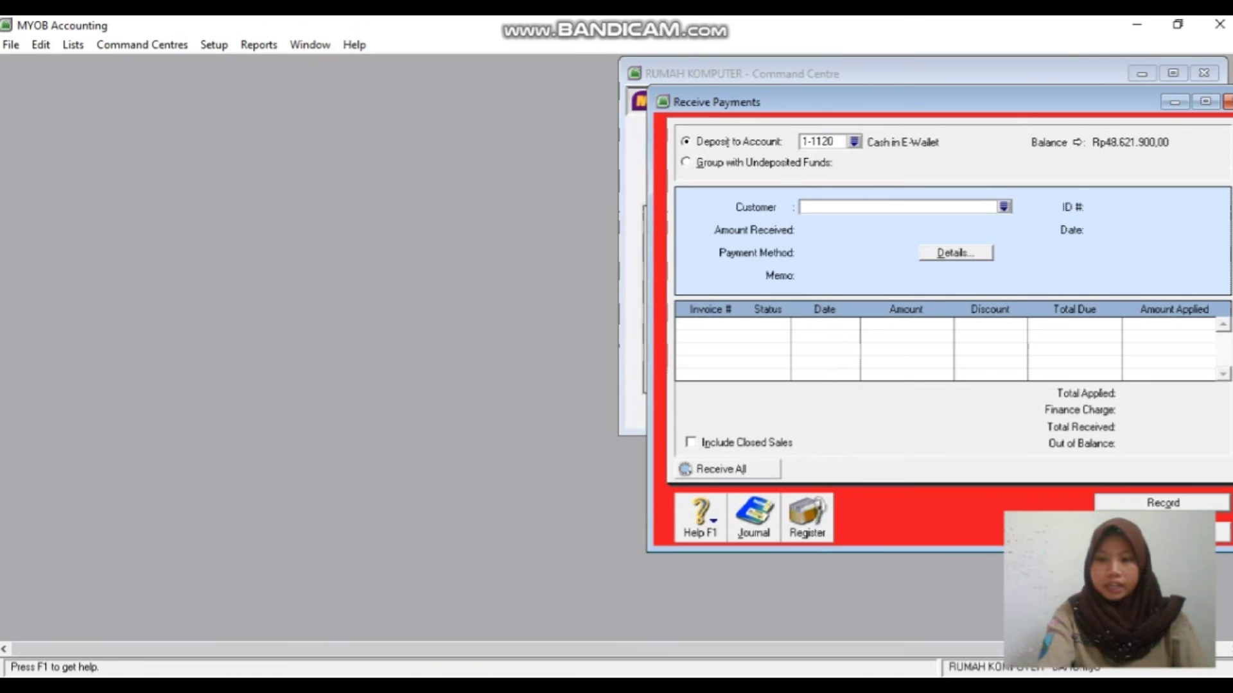
key(Escape)
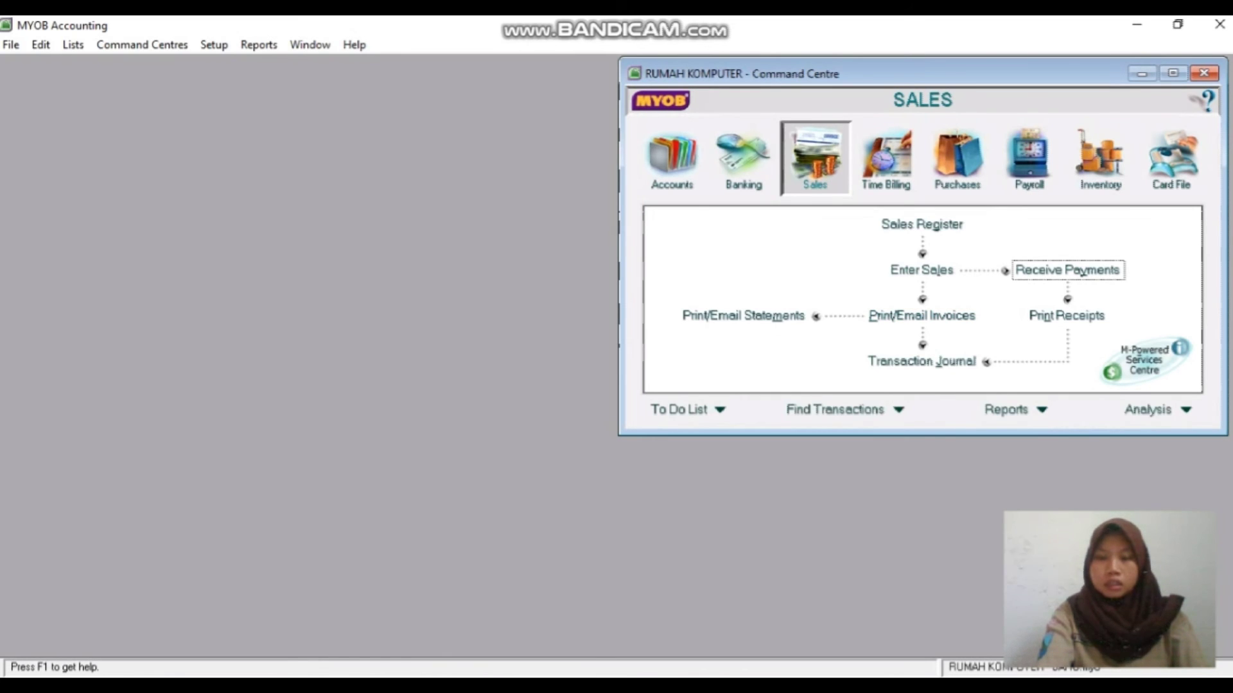
- Open the 03/12/2020 PENJUALAN ONLINE discount entry on INV/611 from the sales transaction journal
click(921, 361)
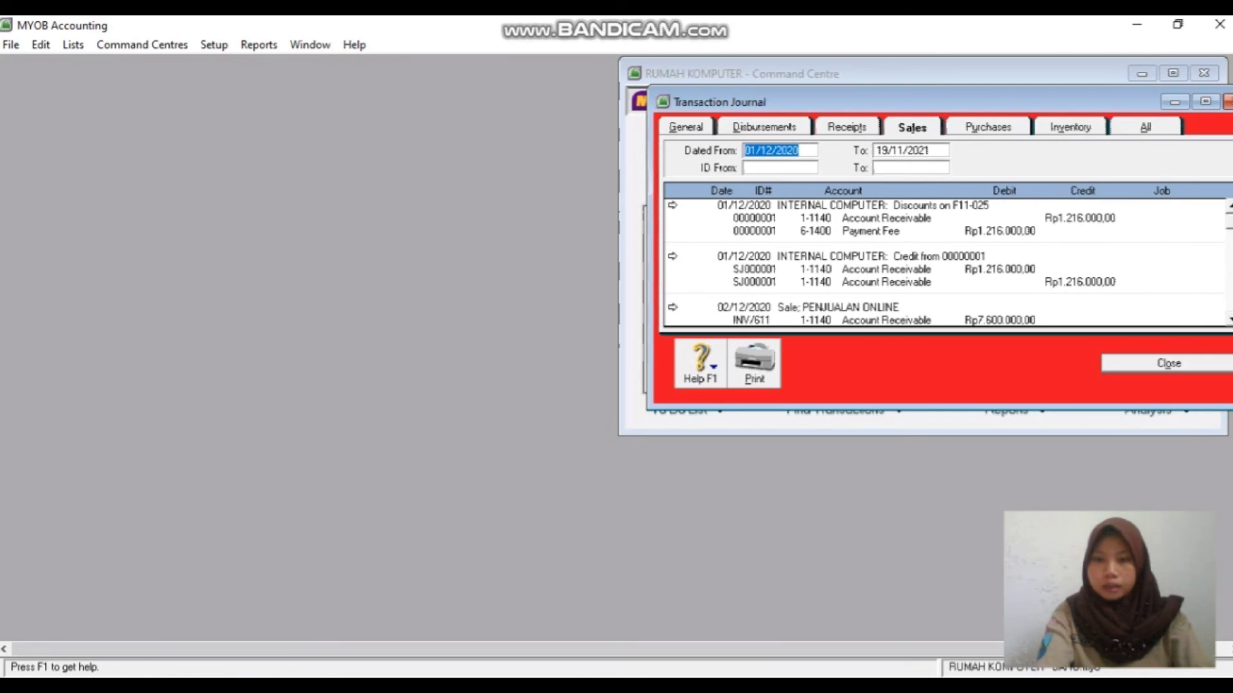
drag(911, 408, 911, 619)
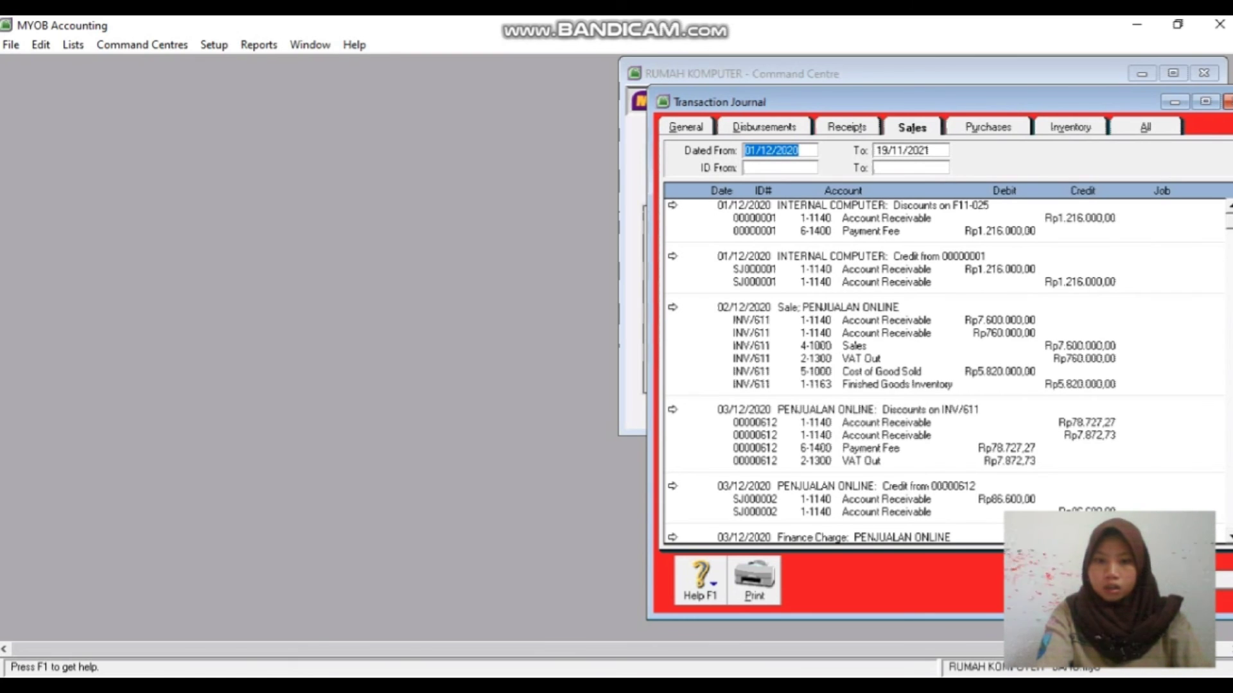
click(673, 409)
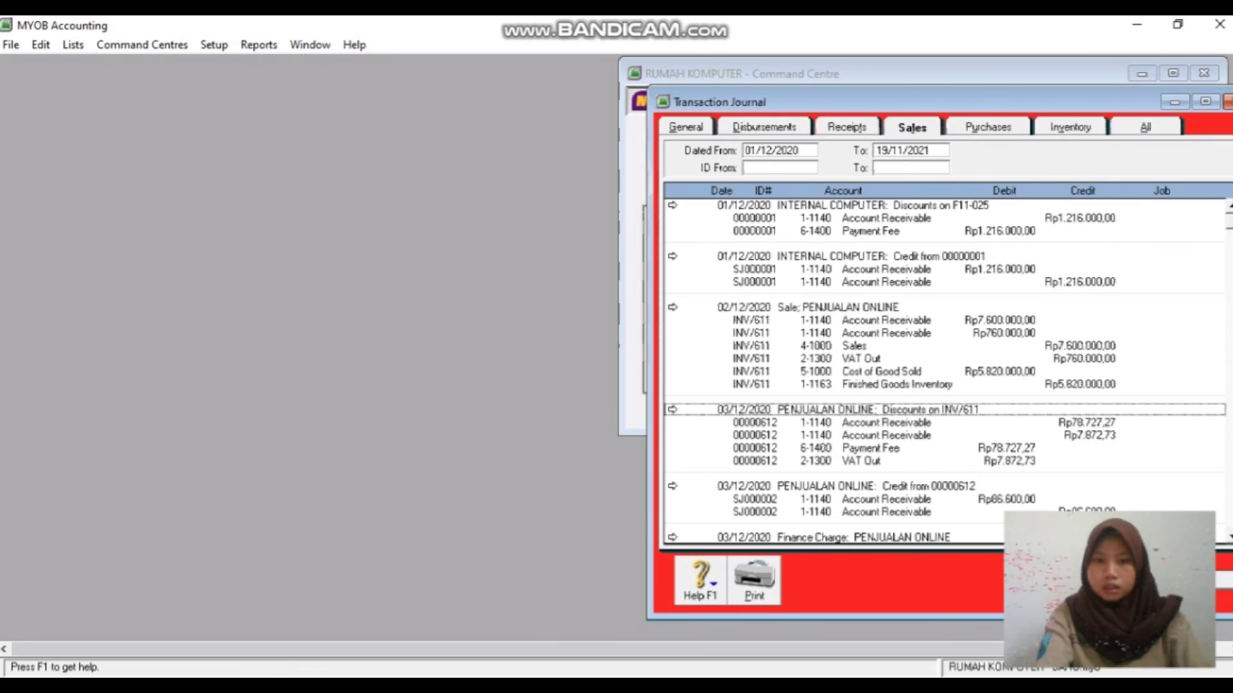
click(673, 410)
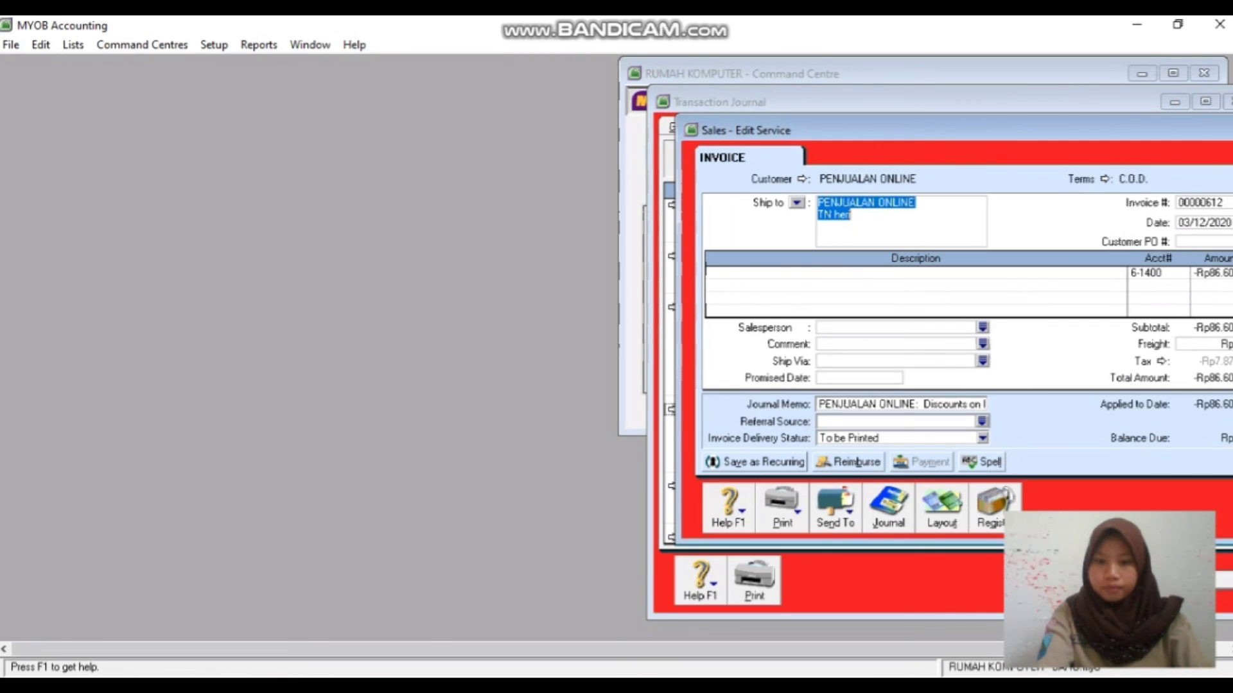
key(Escape)
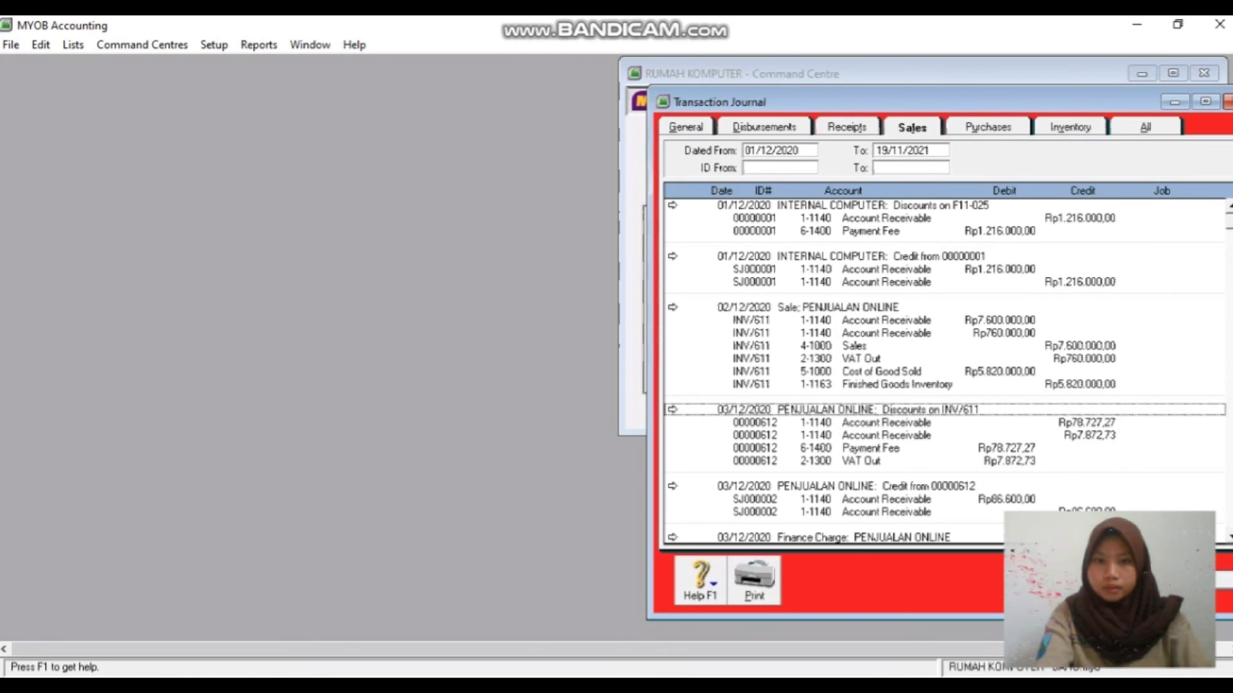
click(672, 410)
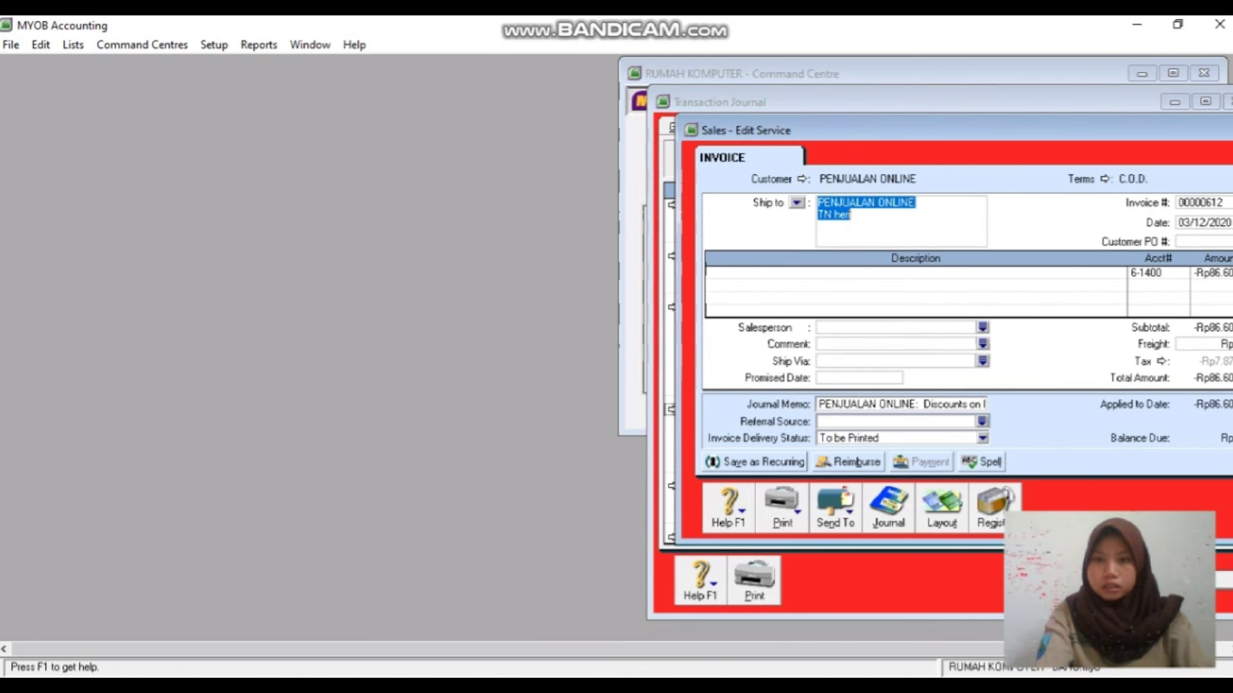
- Change the tax code of the Rp86.600 discount line to N-T, save the invoice, and check and close the sales journal
drag(950, 131, 821, 149)
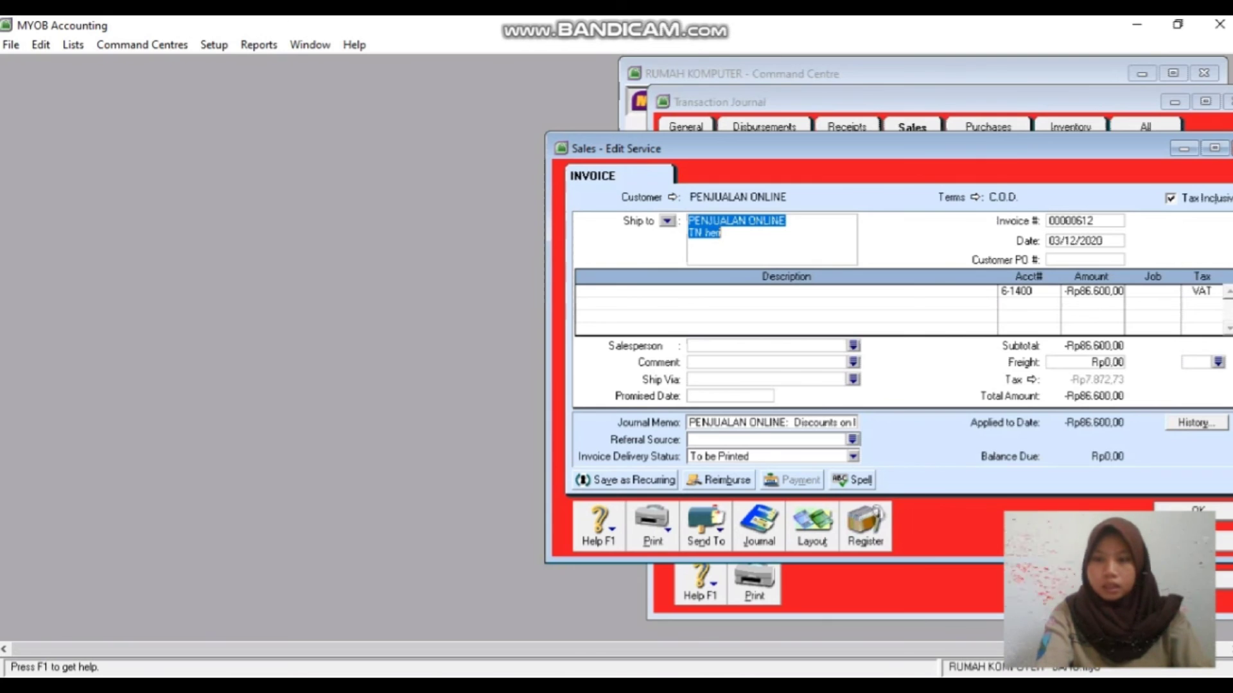
click(1199, 292)
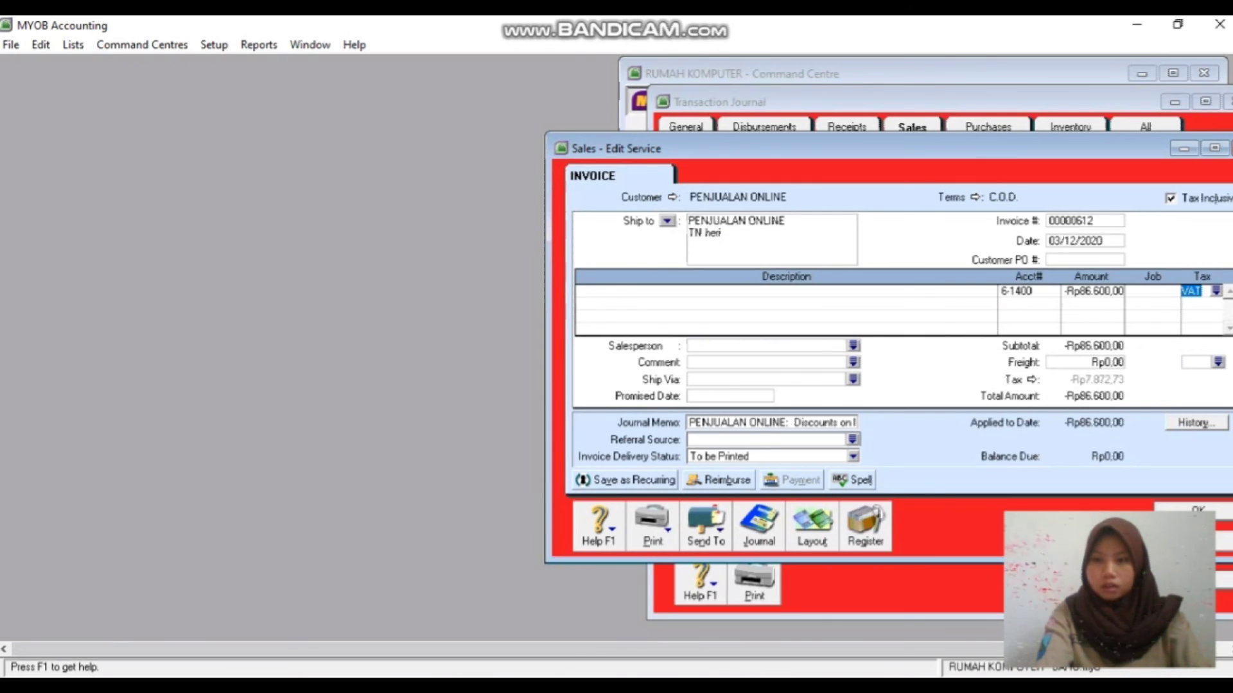
click(1215, 290)
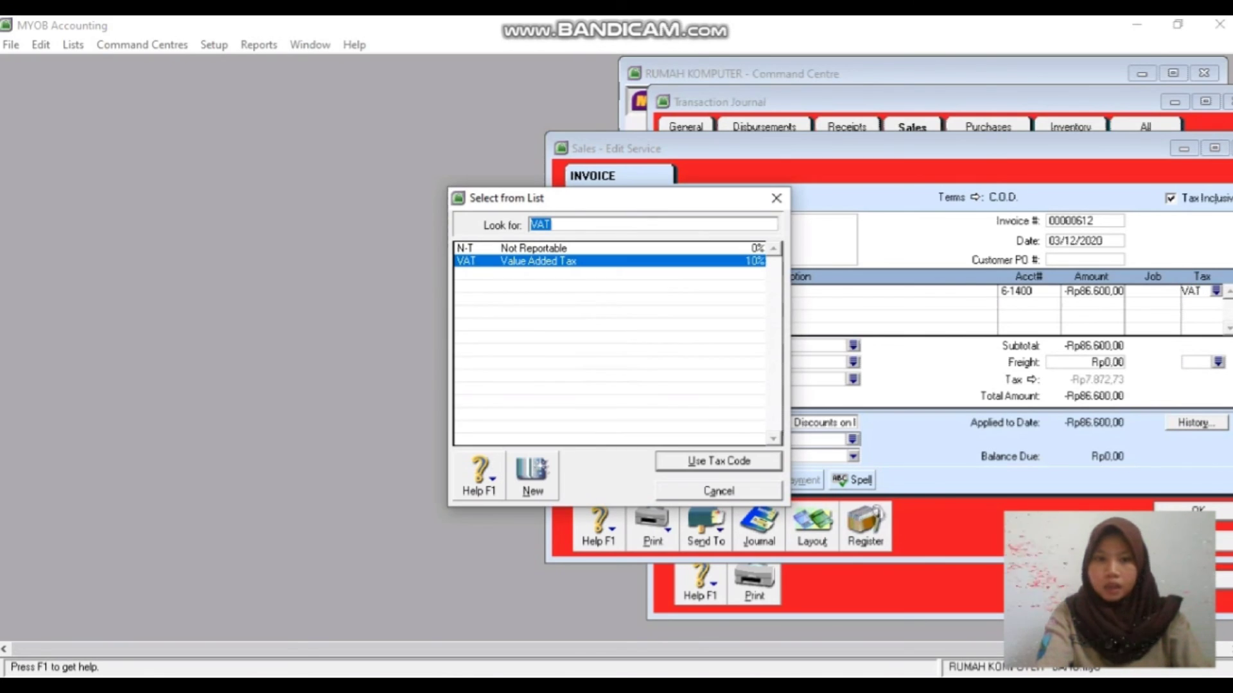
click(534, 249)
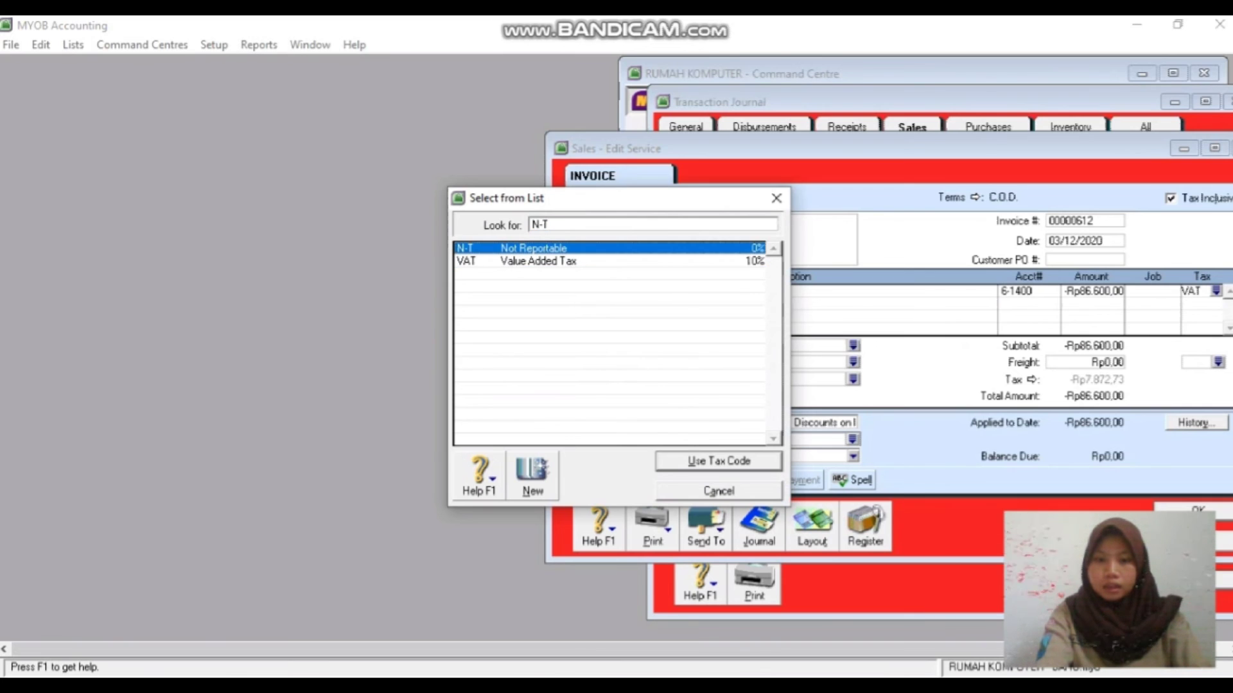
key(Return)
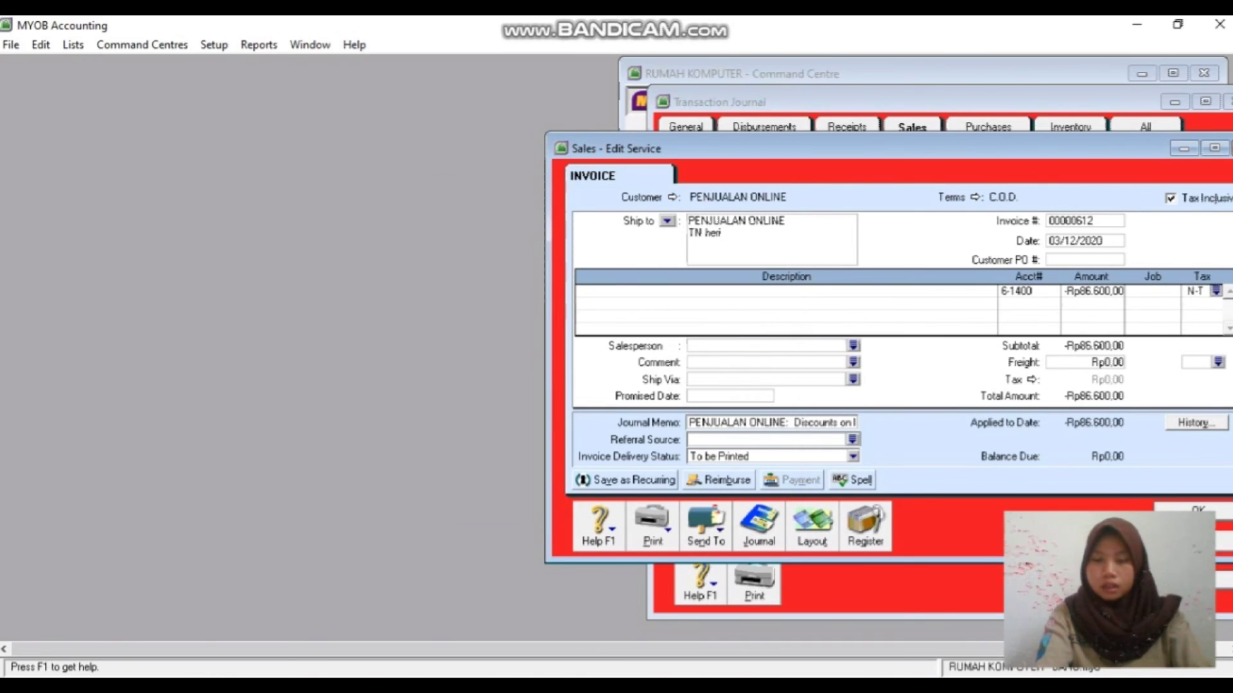
key(Return)
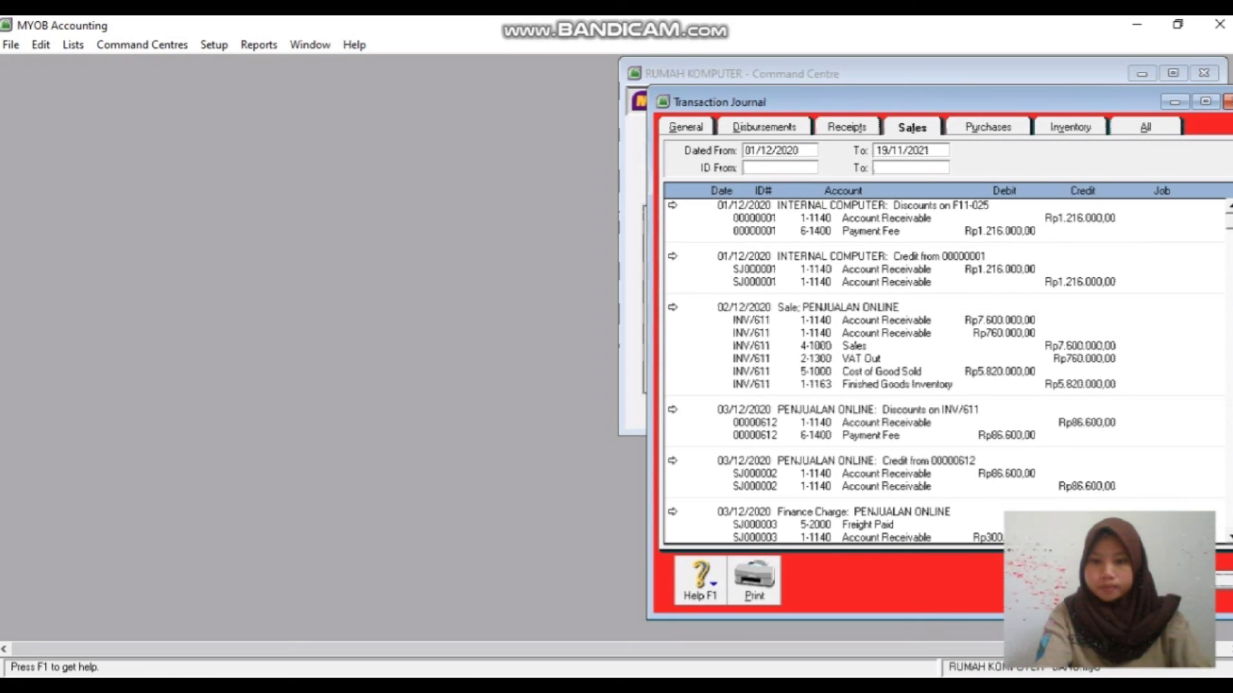
scroll(944, 369, down, 1)
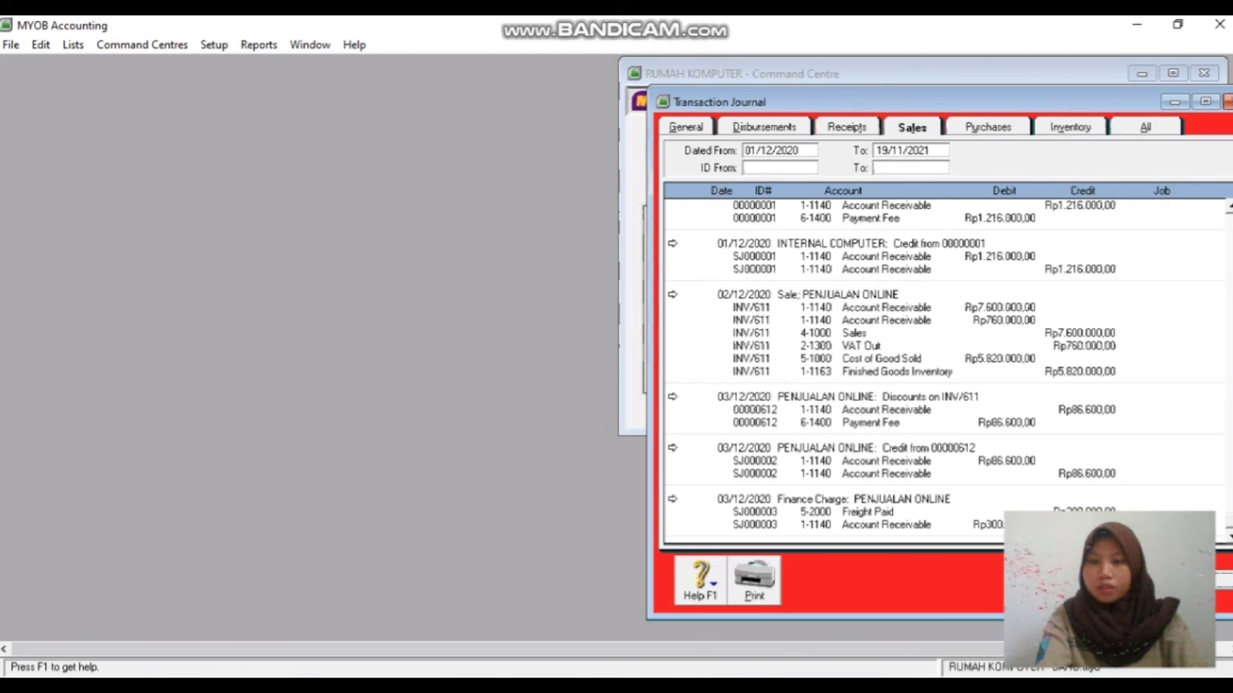
click(1210, 580)
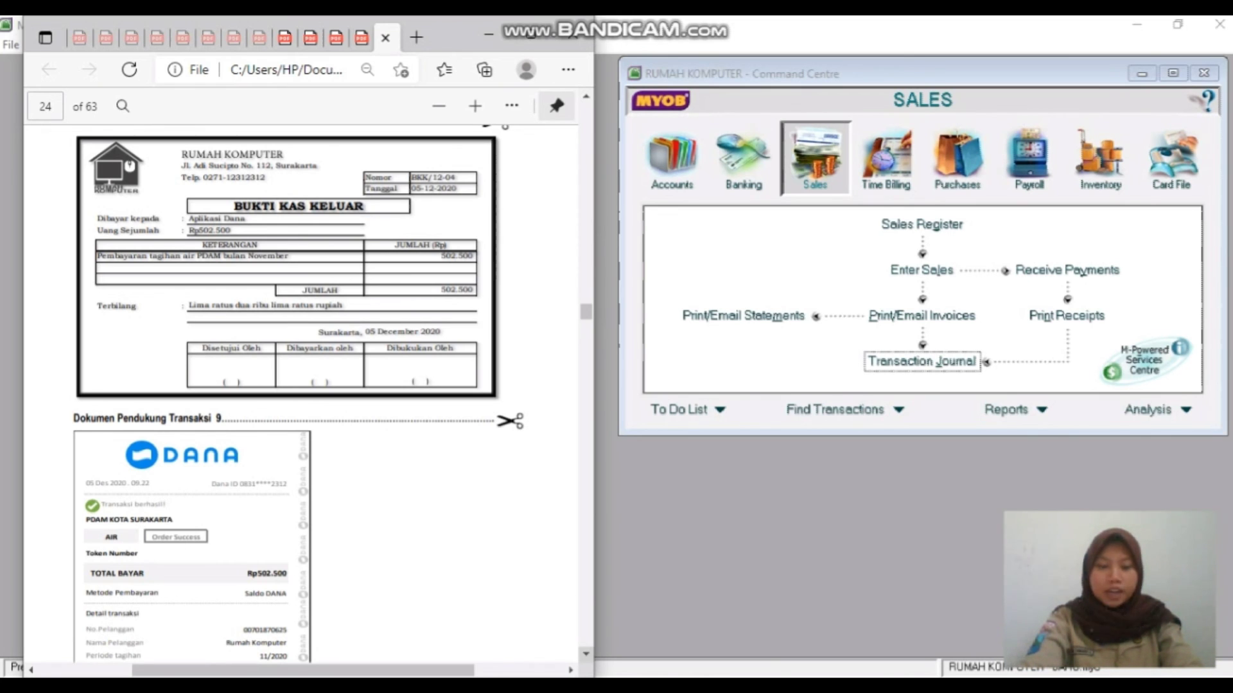
- Check the DANA receipt for the PDAM bill and start a Spend Money entry paid from account 1-1120 Cash in E-Wallet
scroll(302, 385, down, 5)
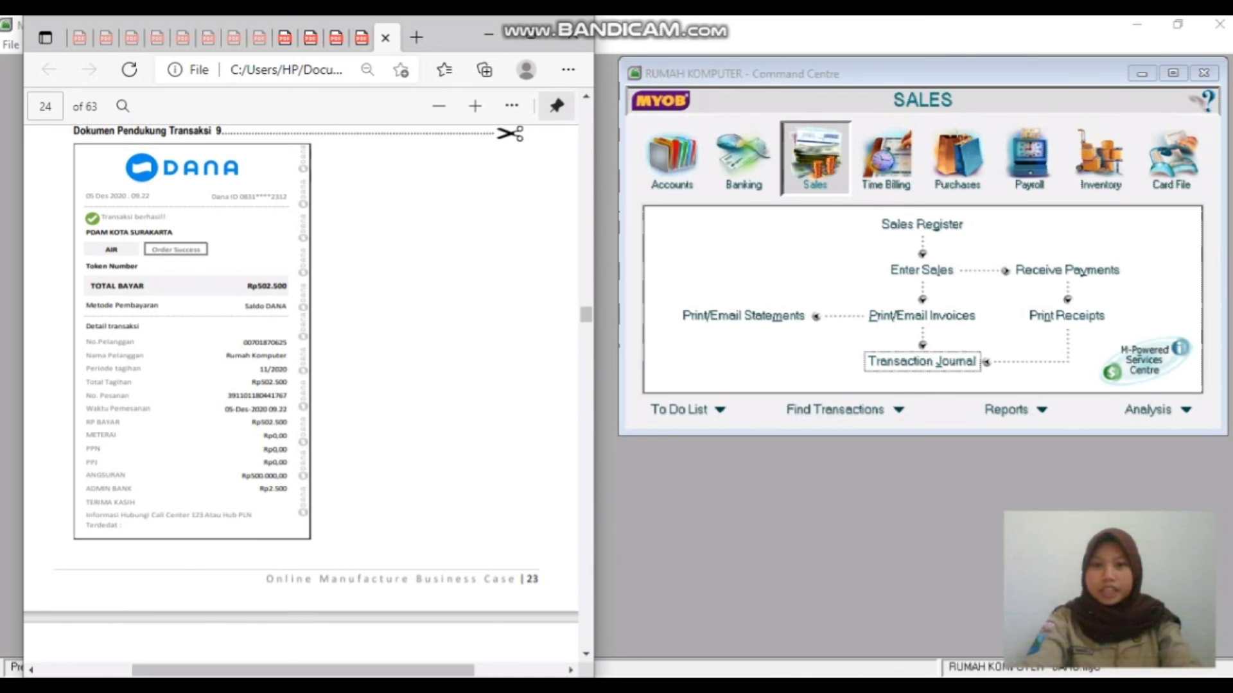
click(743, 161)
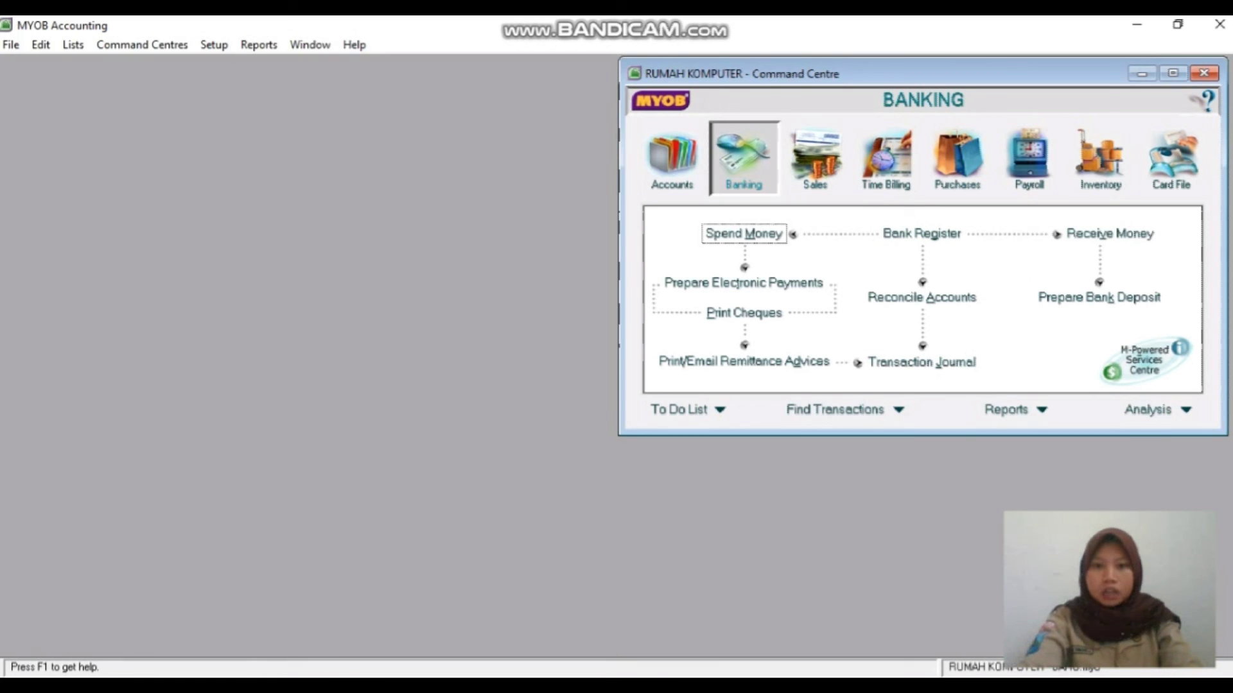
click(743, 233)
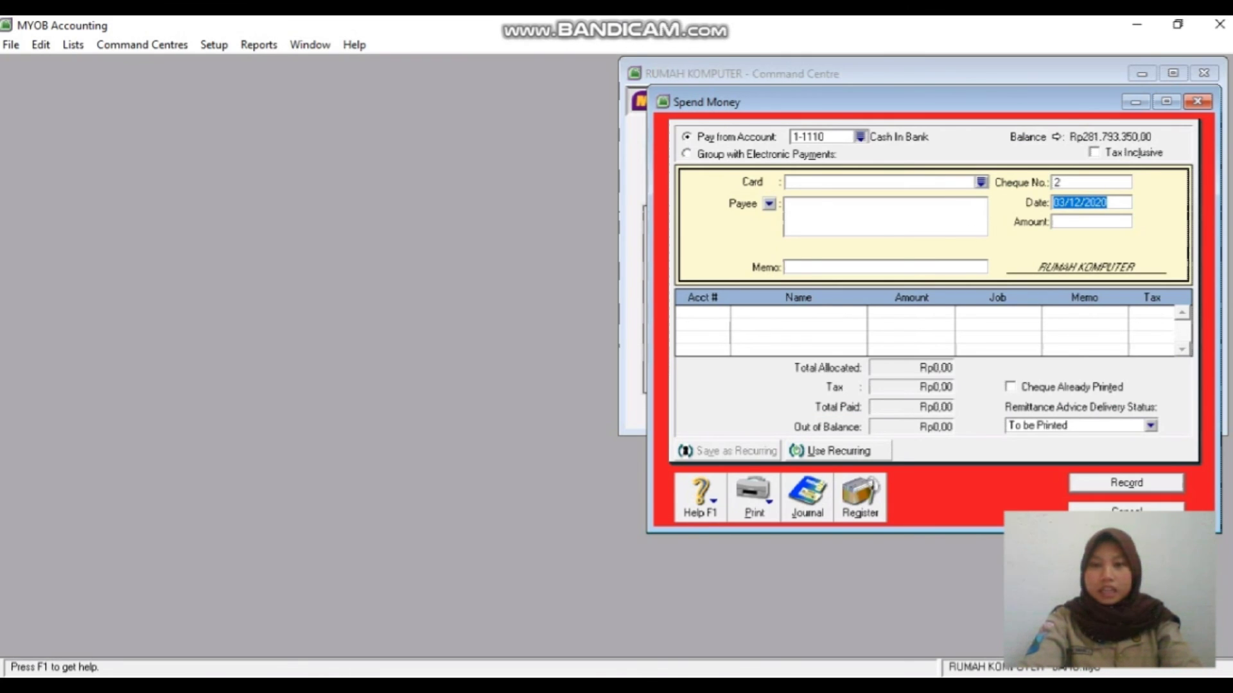
click(860, 137)
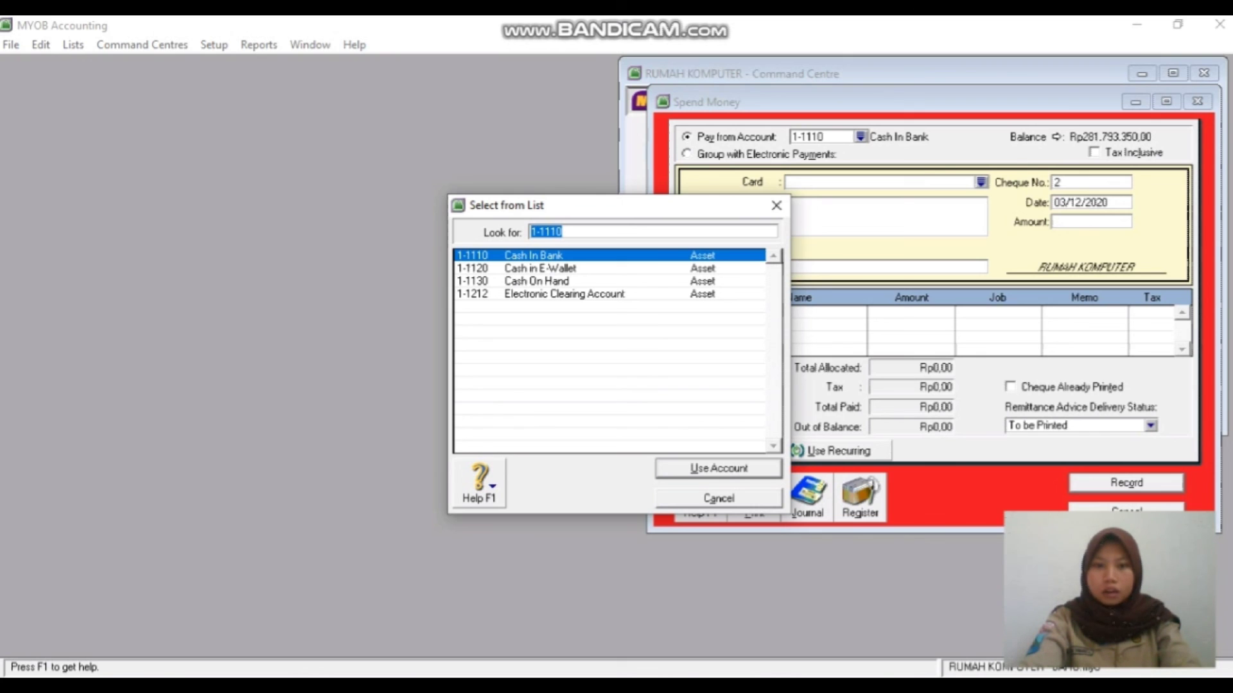
click(540, 269)
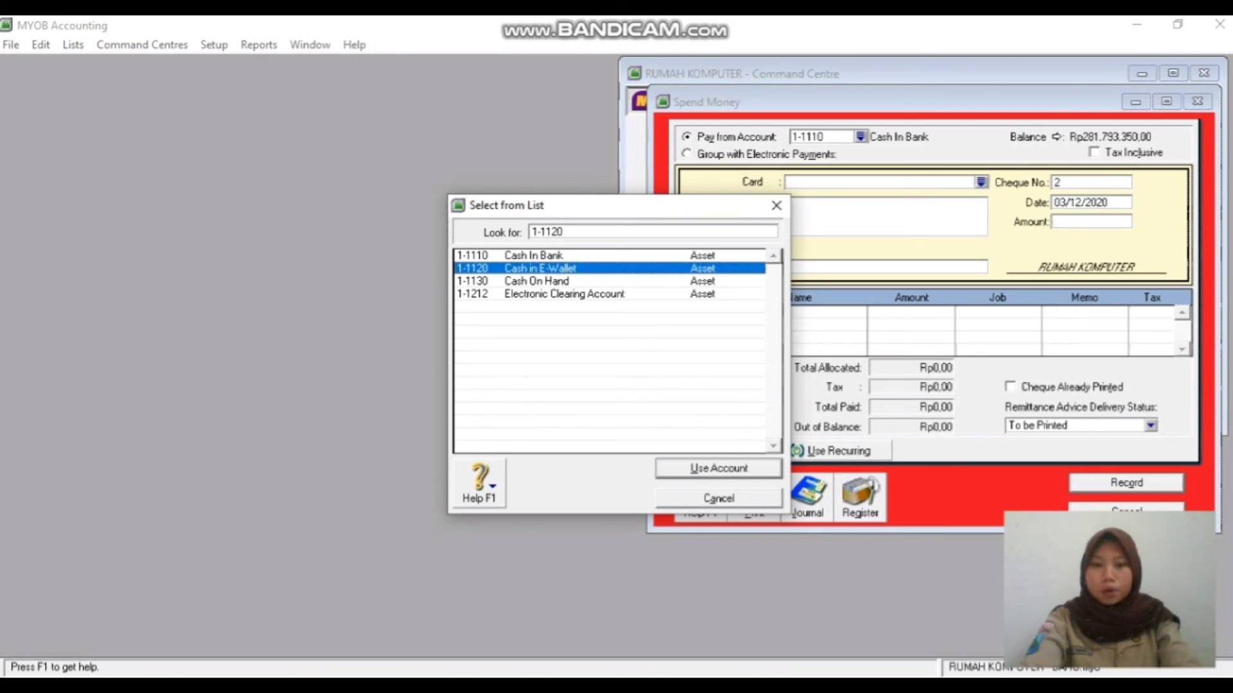
key(Return)
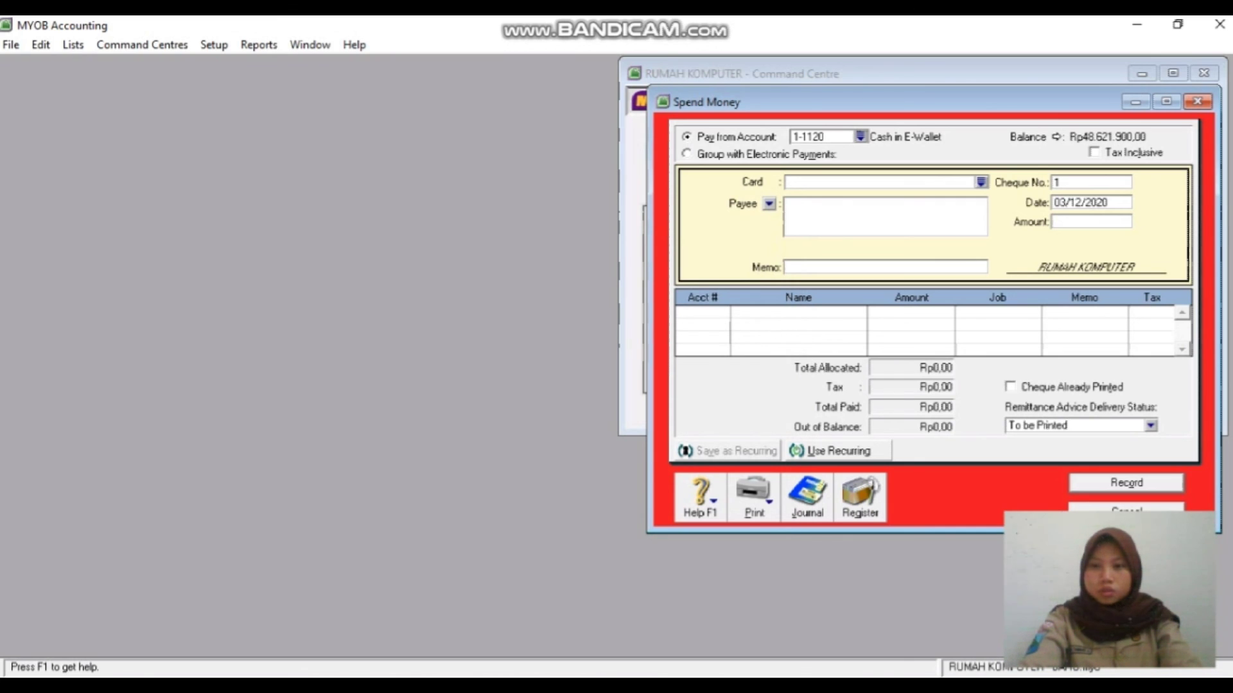
- Set the payment's cheque number to BKK/12-4
key(Tab)
key(BackSpace)
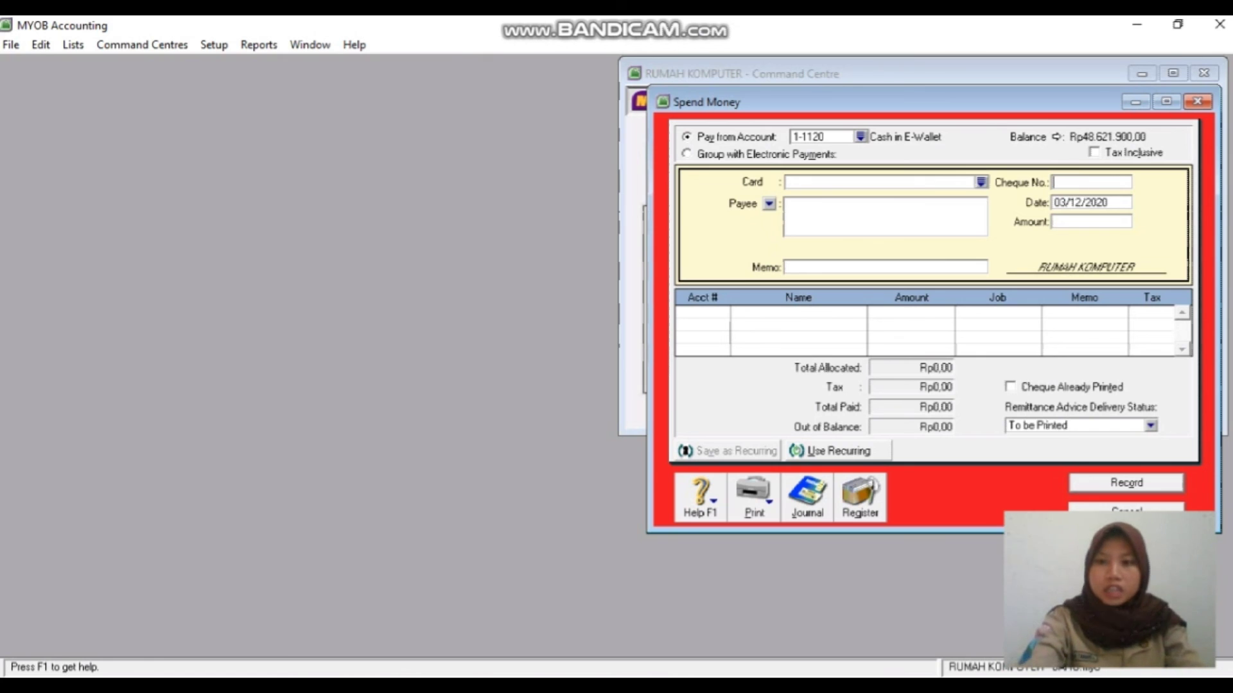
text(b)
key(BackSpace)
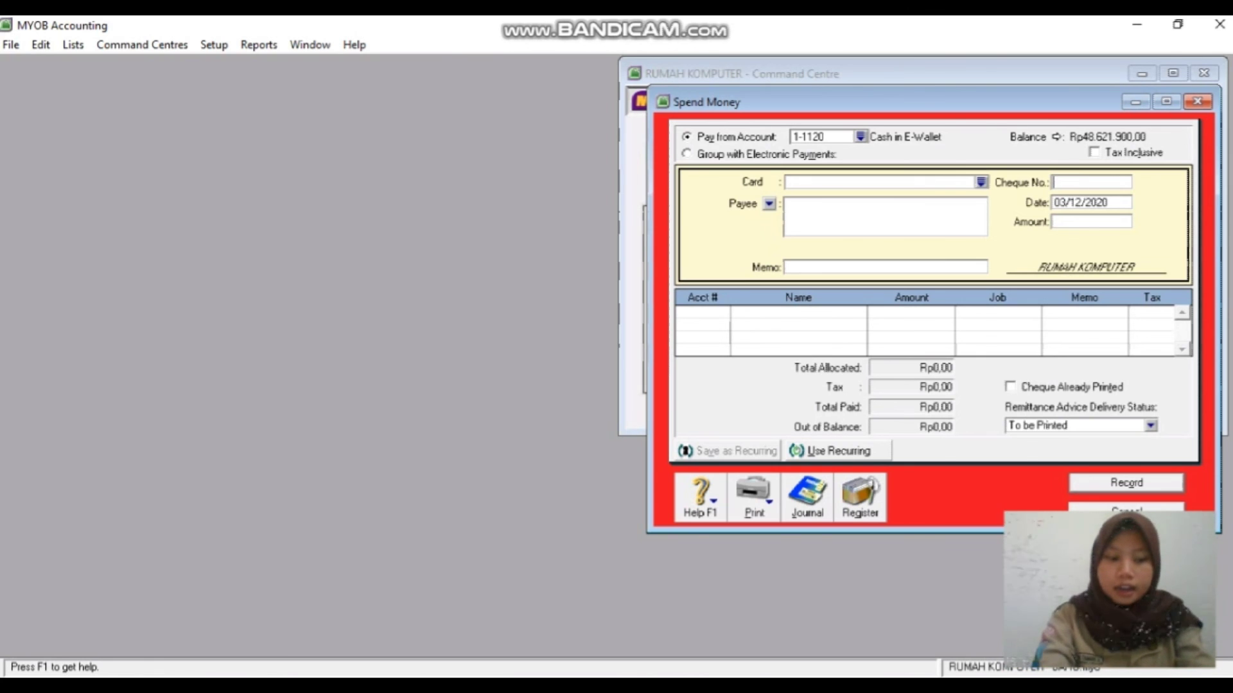
text(BKK)
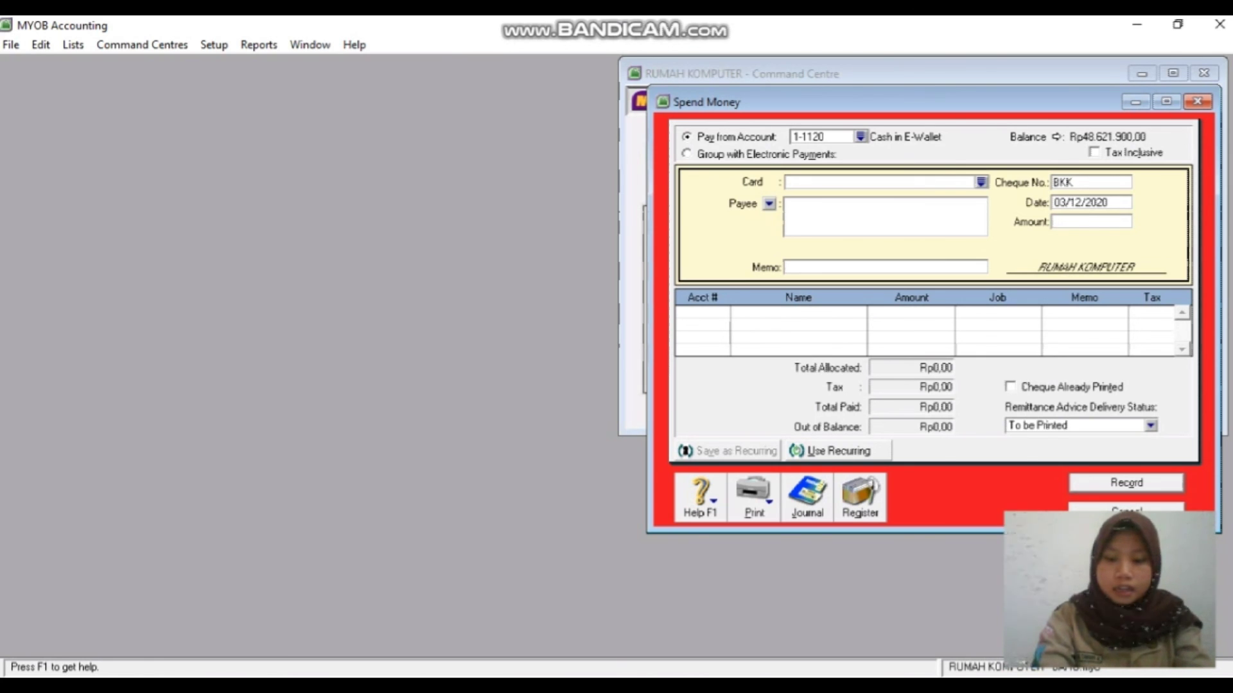
text(/12-4)
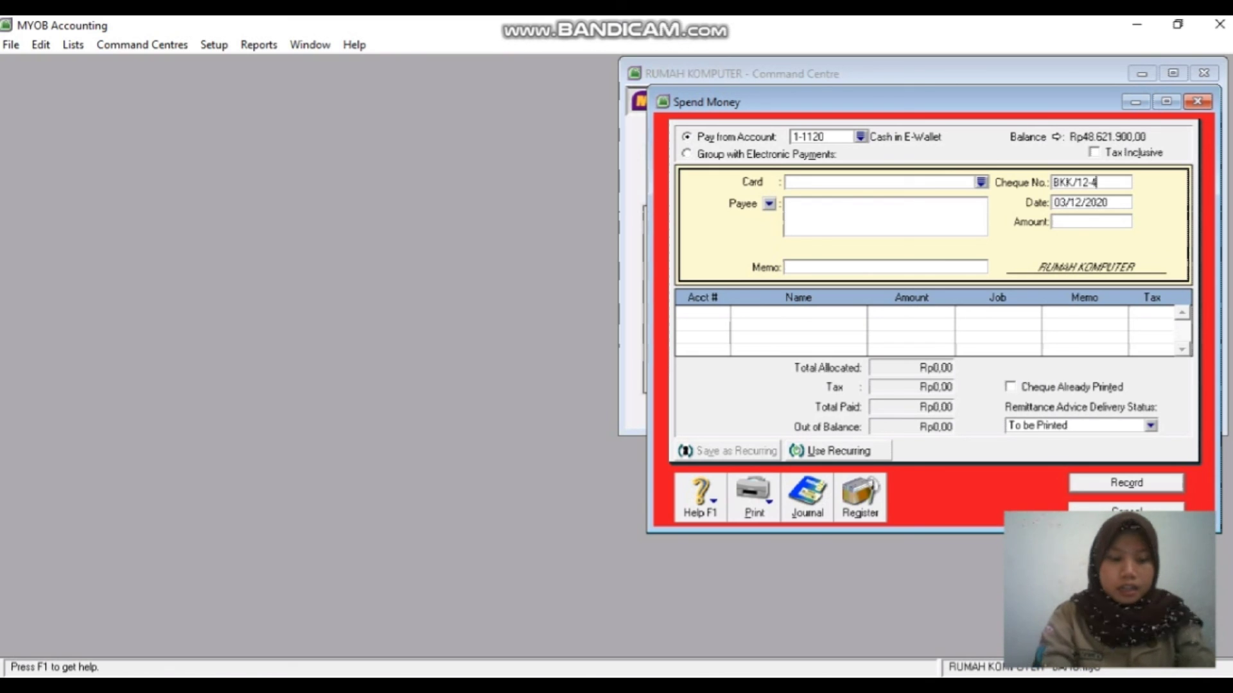
- Date the payment 05/12/2020 and set its amount to Rp502.500,00
key(Tab)
key(BackSpace)
text(05)
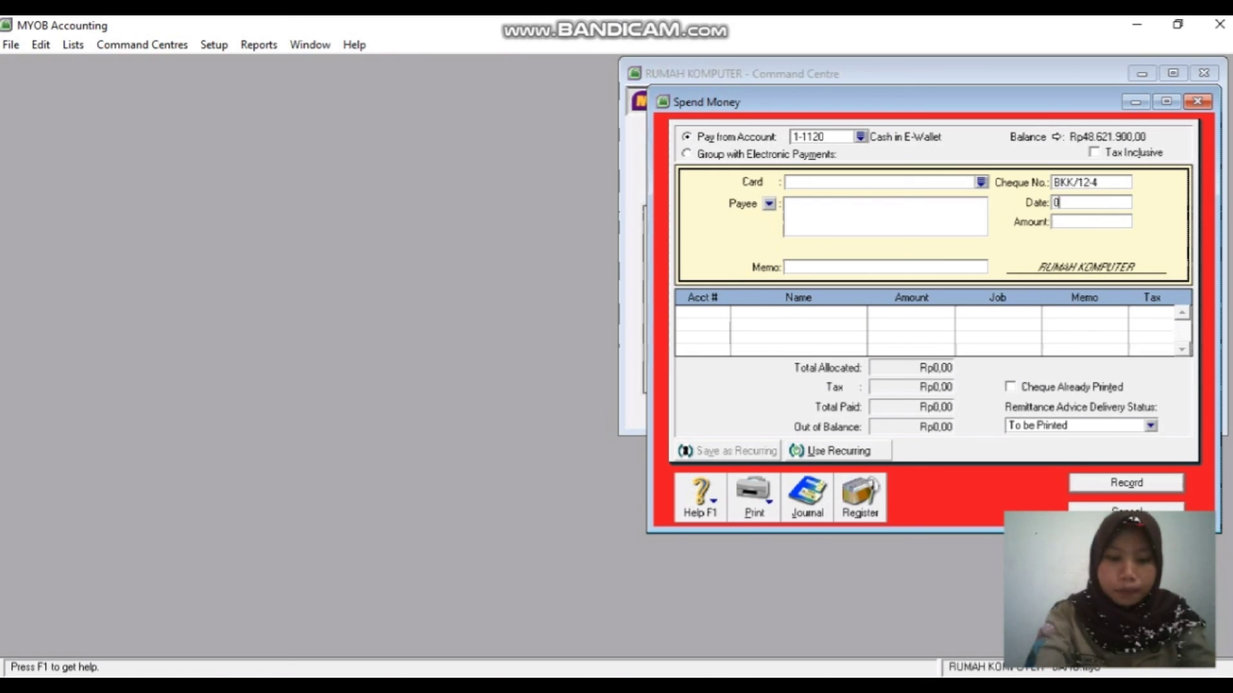
text(/12)
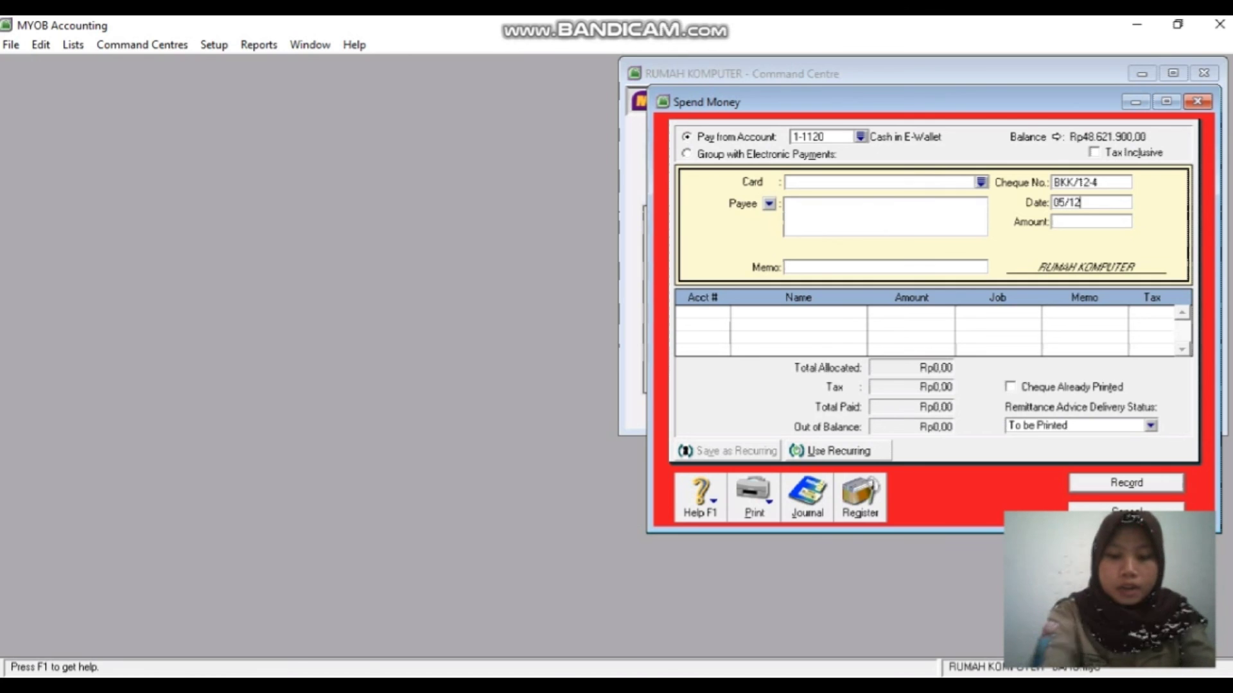
text(/2020)
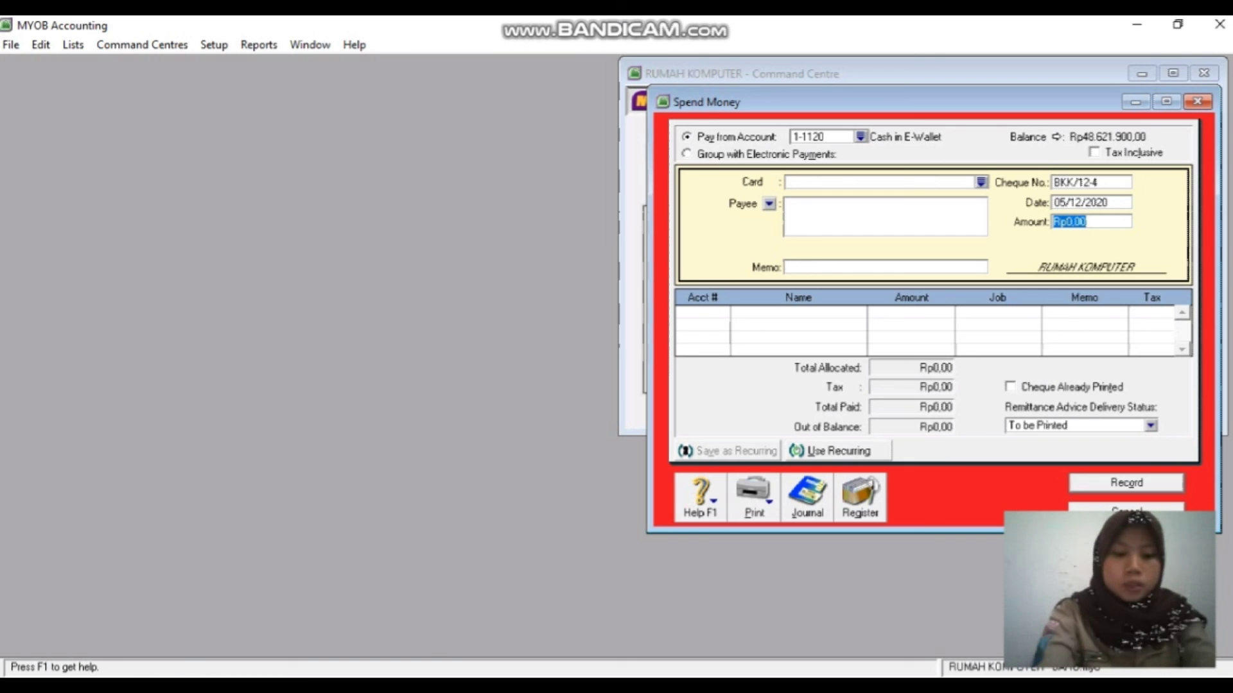
text(502)
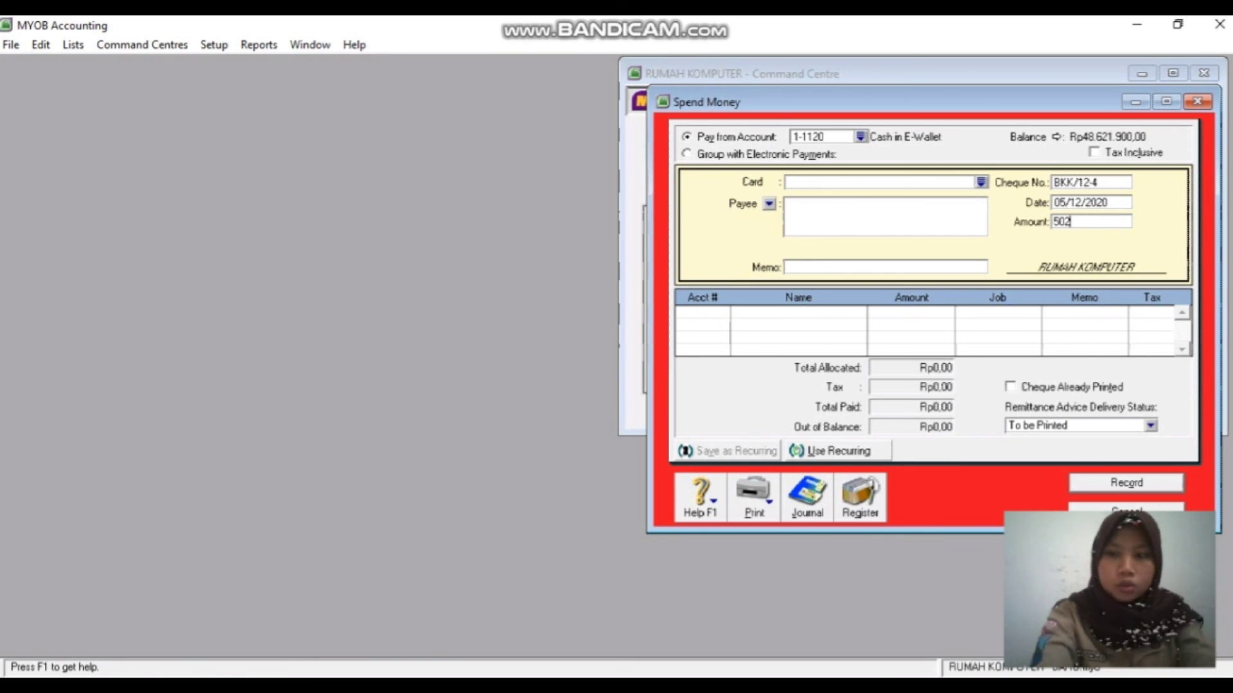
text(500)
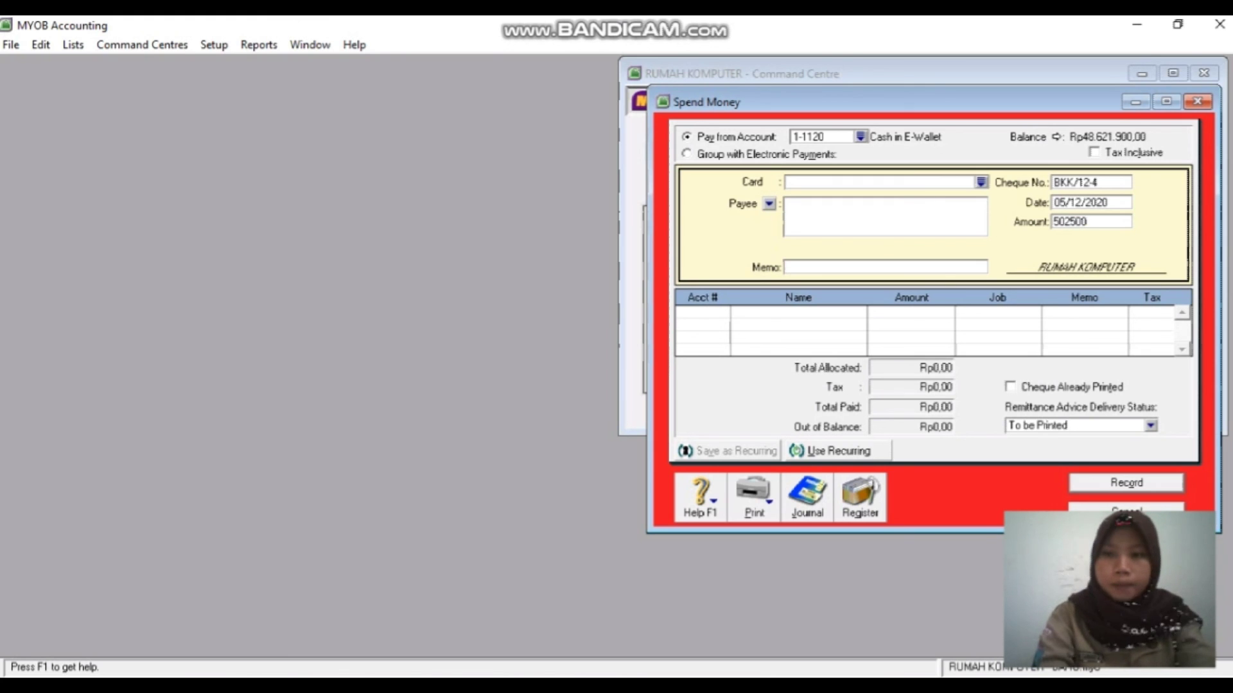
key(Tab)
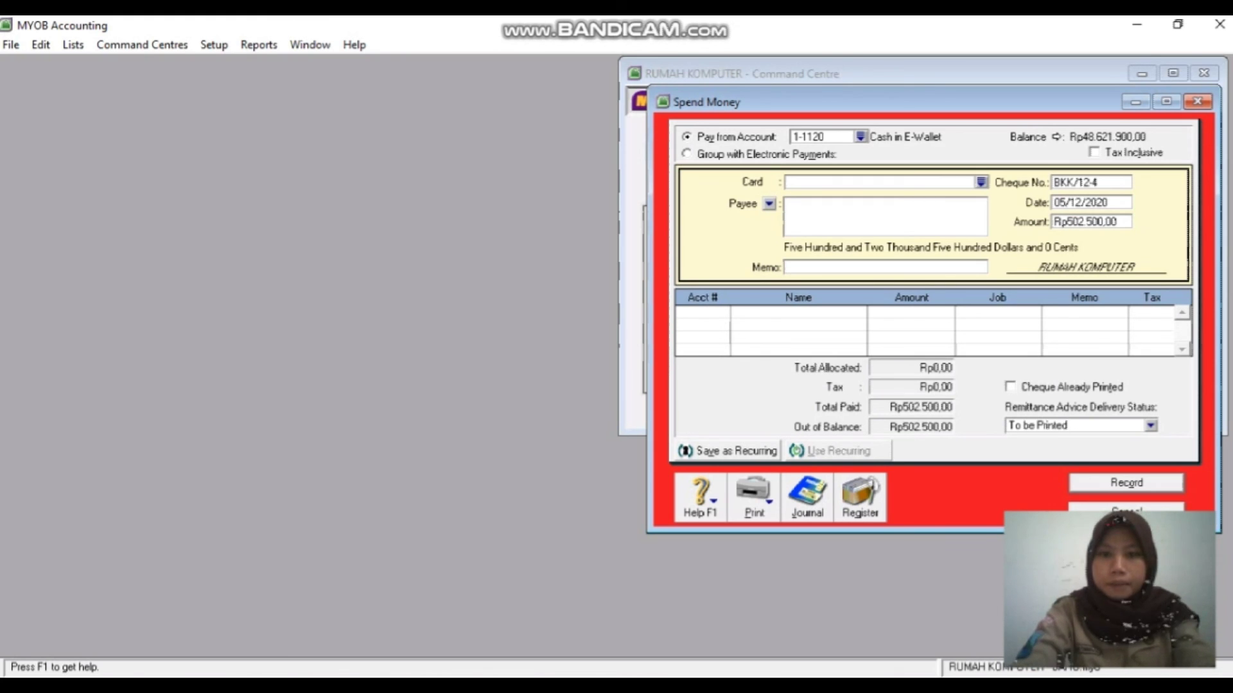
- Enter the payee on two lines as PDAM and VIA DANA
text(P)
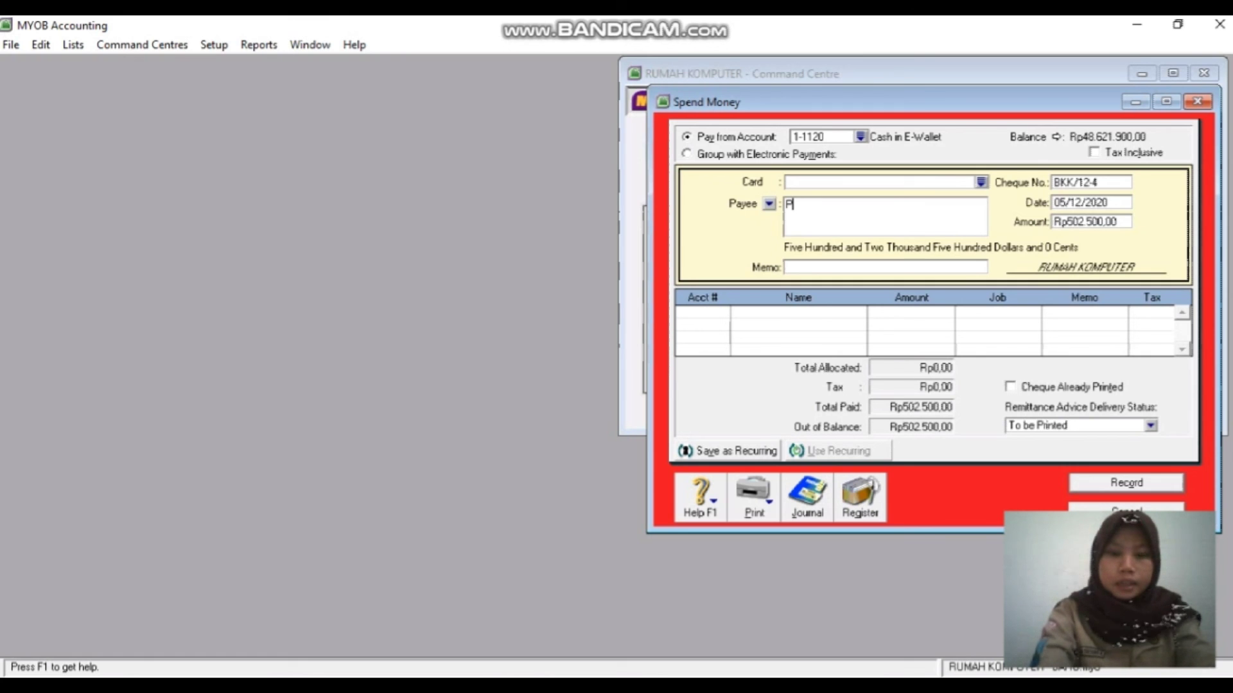
text(DAM)
key(Return)
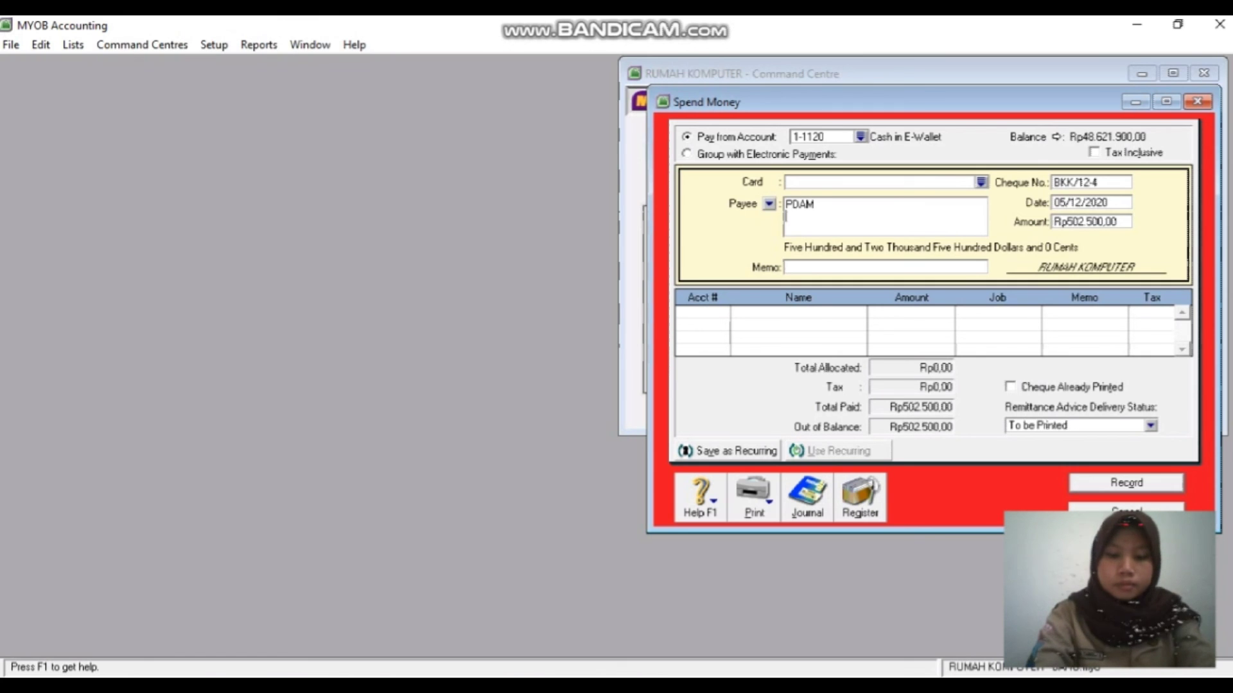
text(VIA )
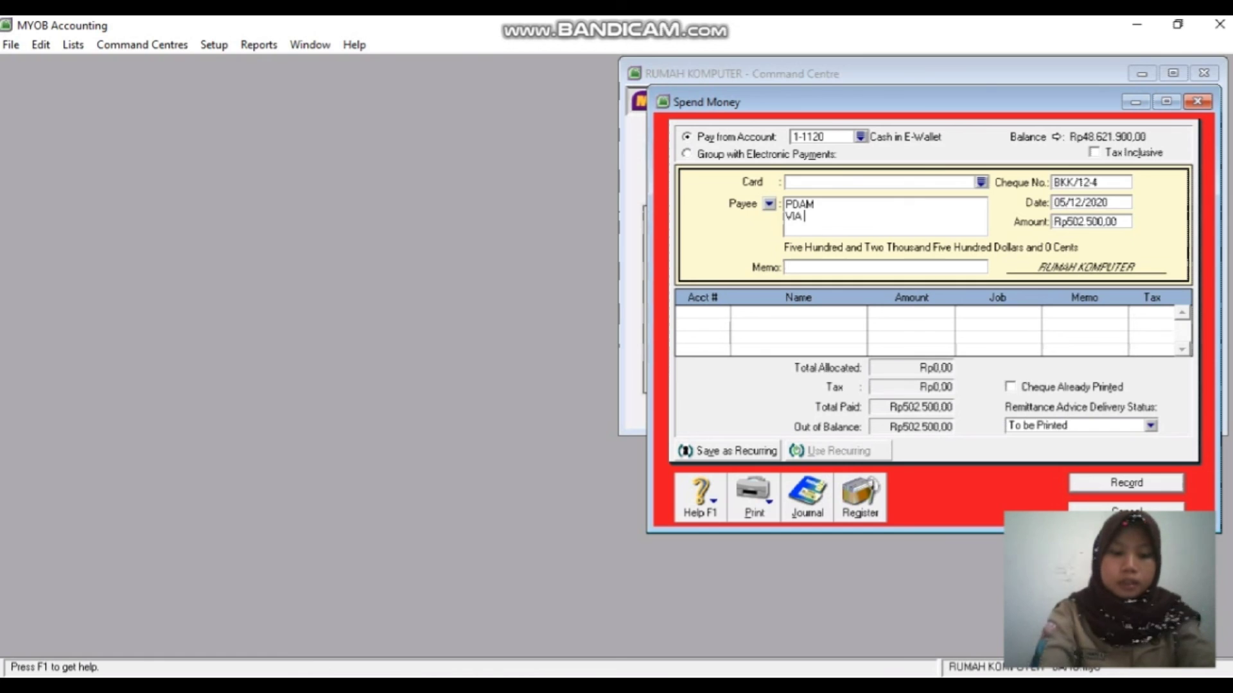
text(DANA)
key(Tab)
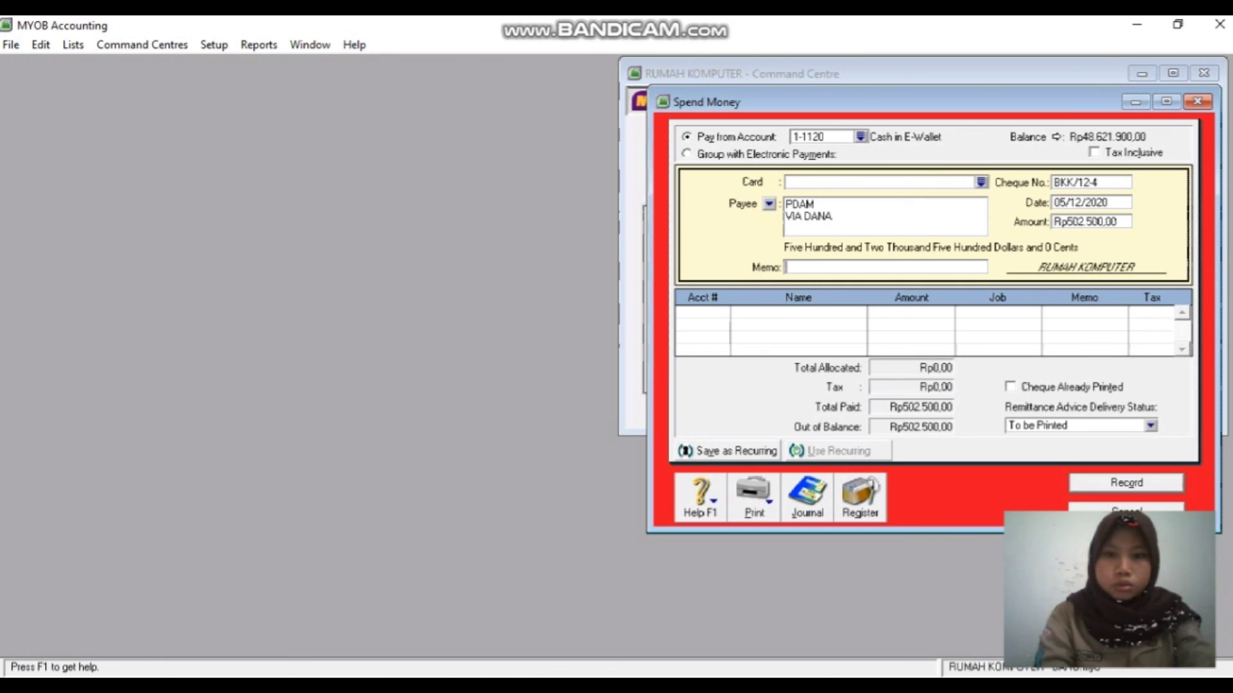
- Enter the payment memo as Pembayran Tagihan AIR
text(P)
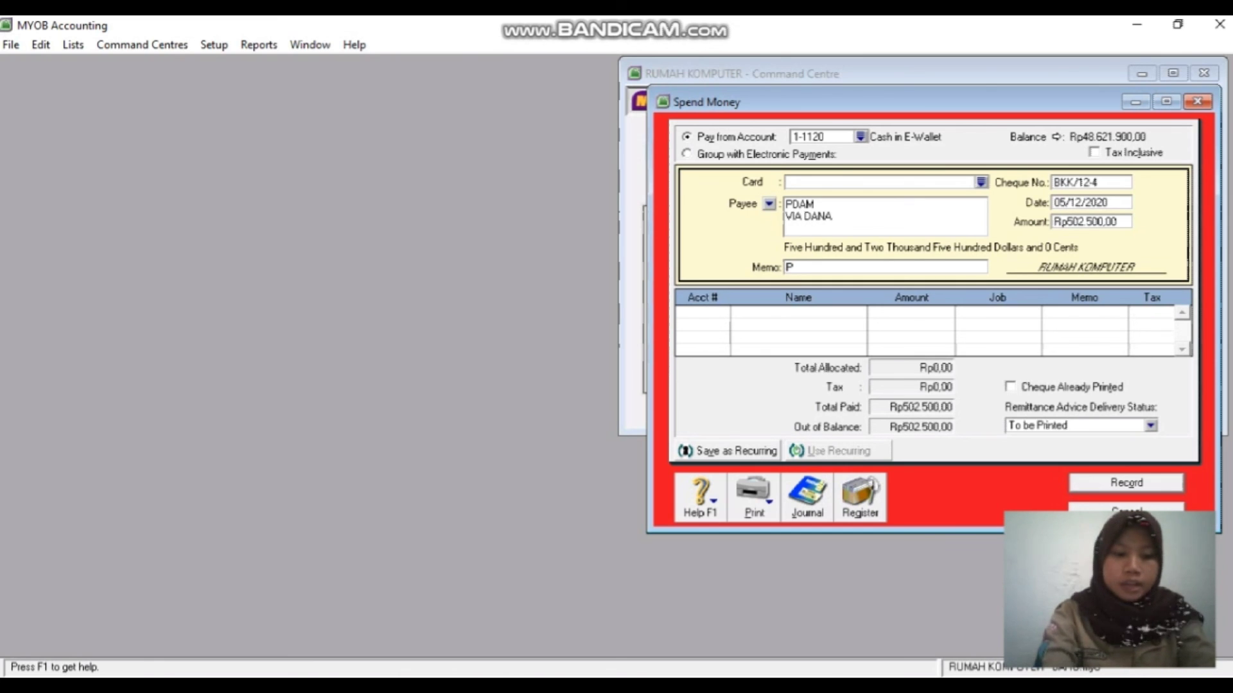
text(embayra)
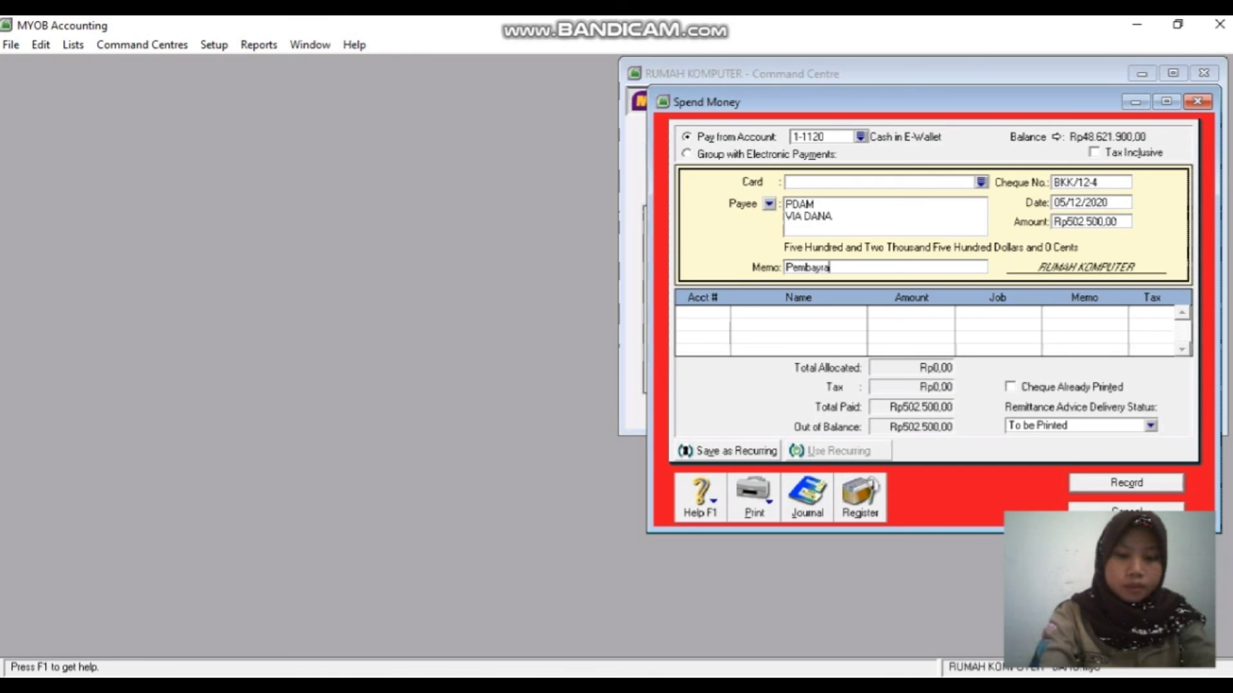
text(n Ta)
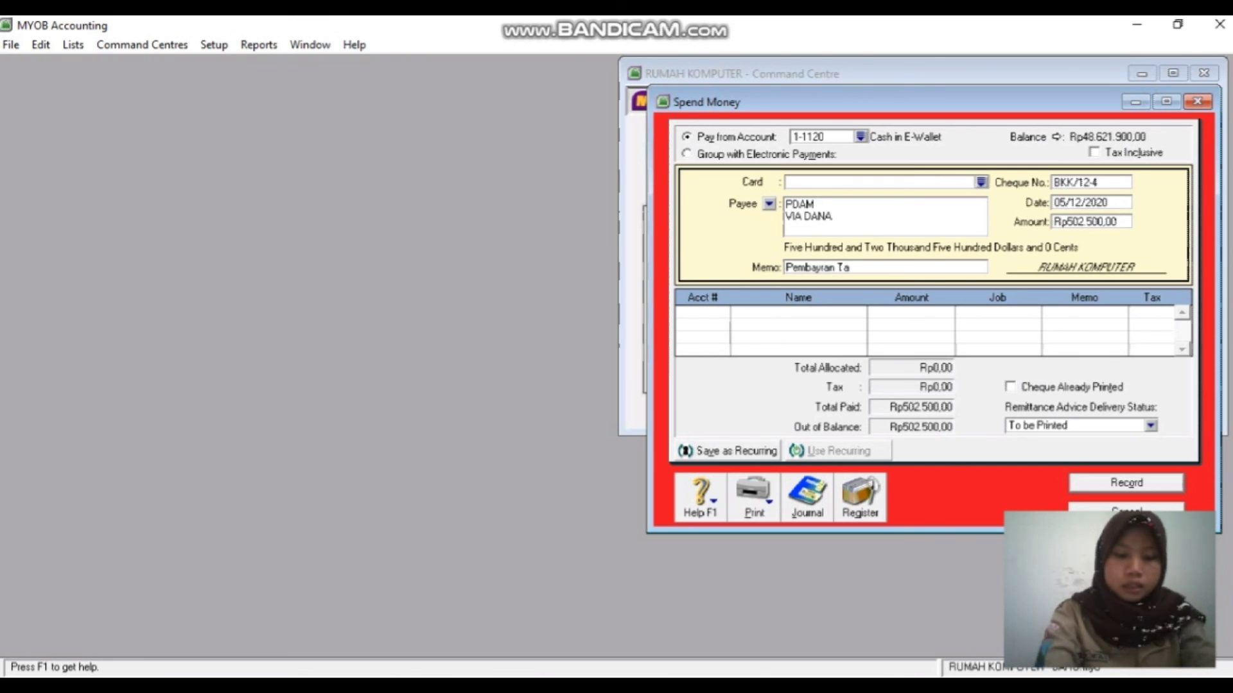
text(giha)
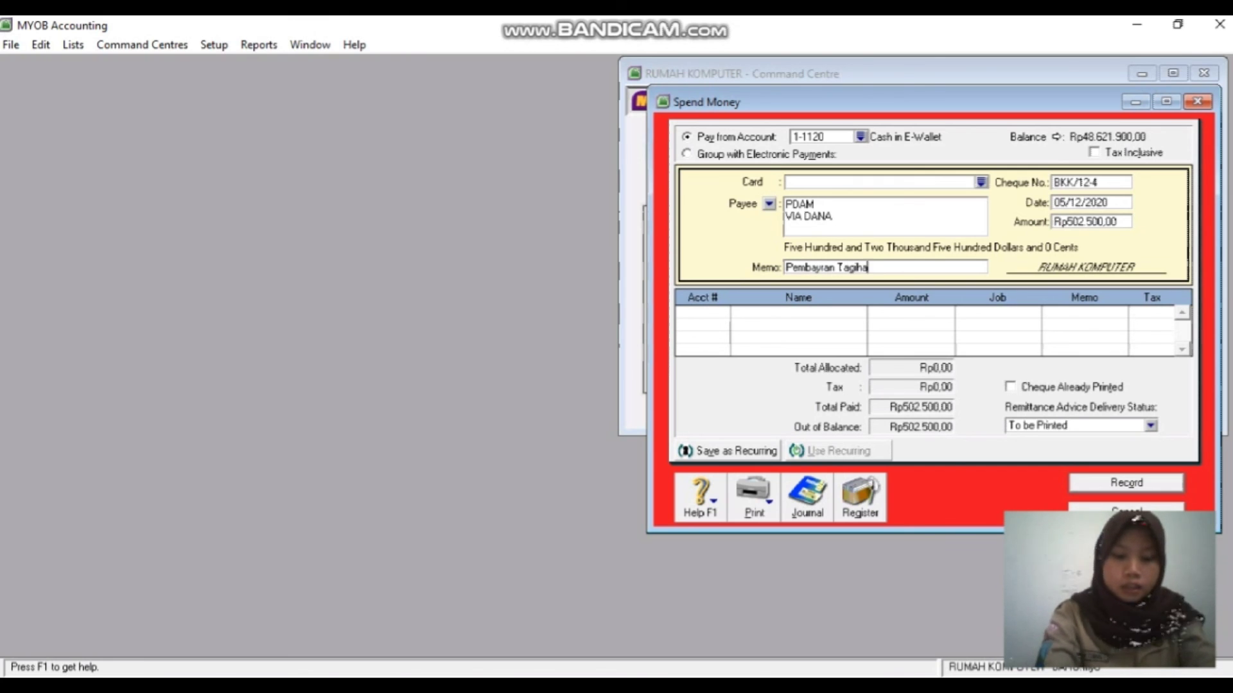
text(n AIR)
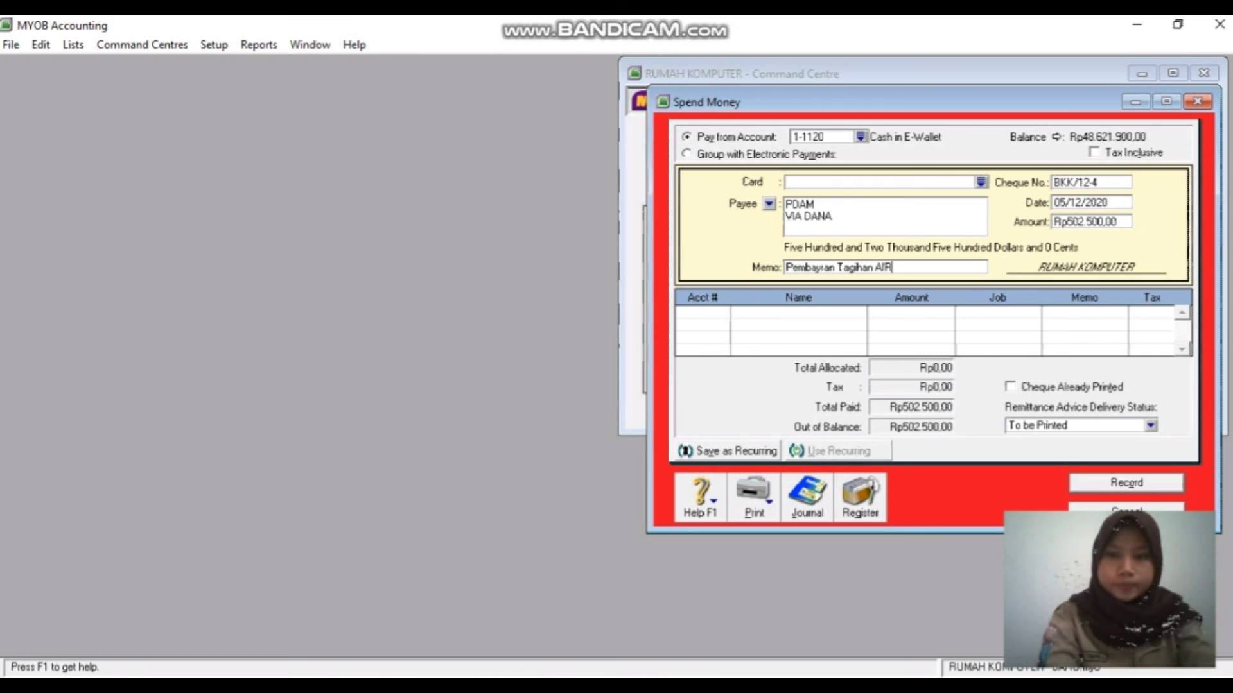
key(Tab)
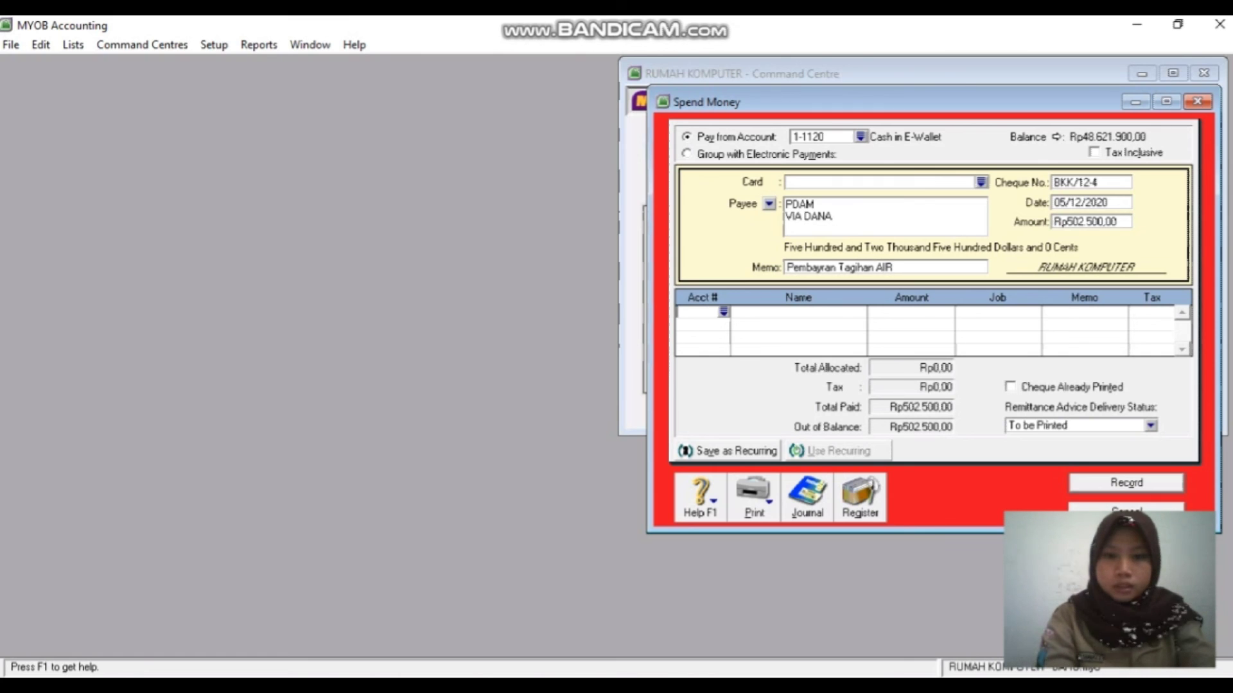
- Allocate Rp500.000,00 of the payment to expense account 6-2200 Electricity, Water, Telp. & In on the first line
text(6)
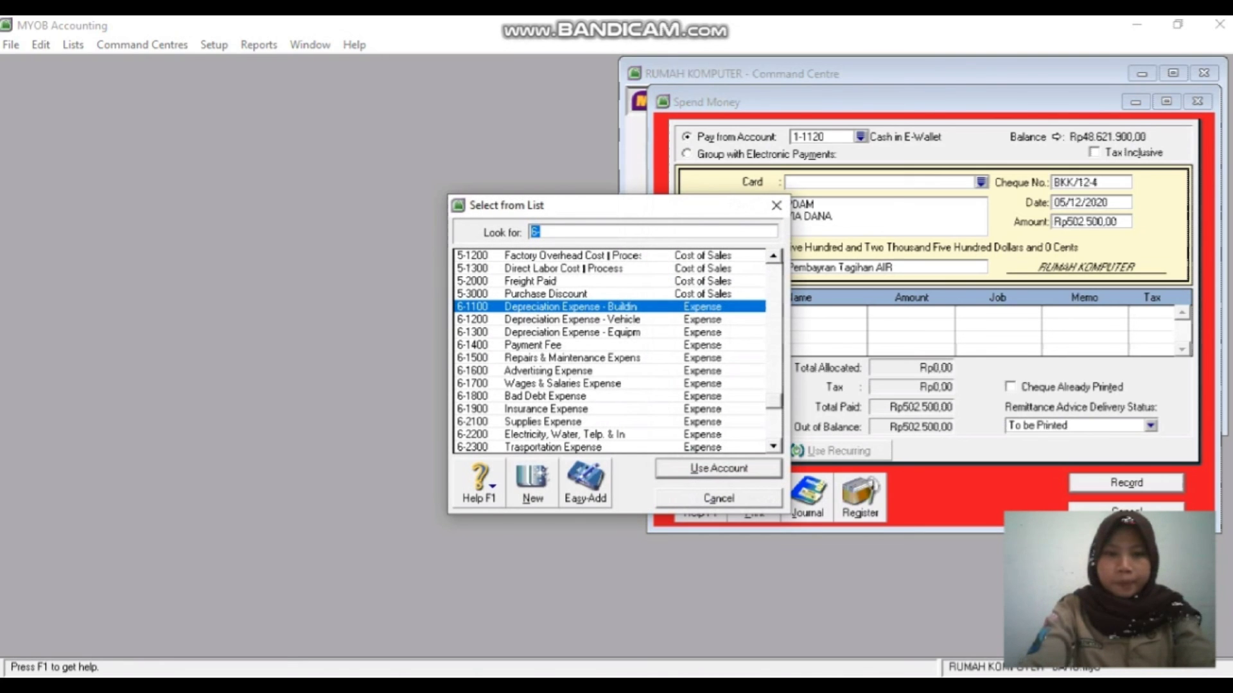
text(-66)
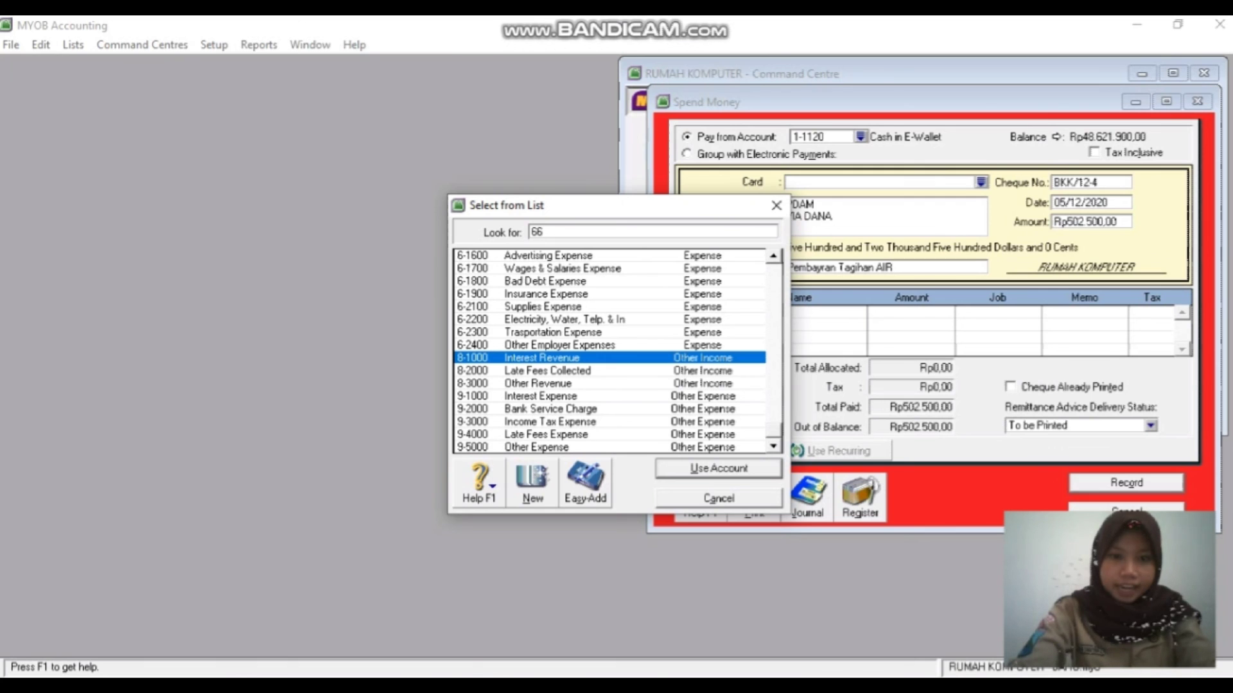
click(563, 320)
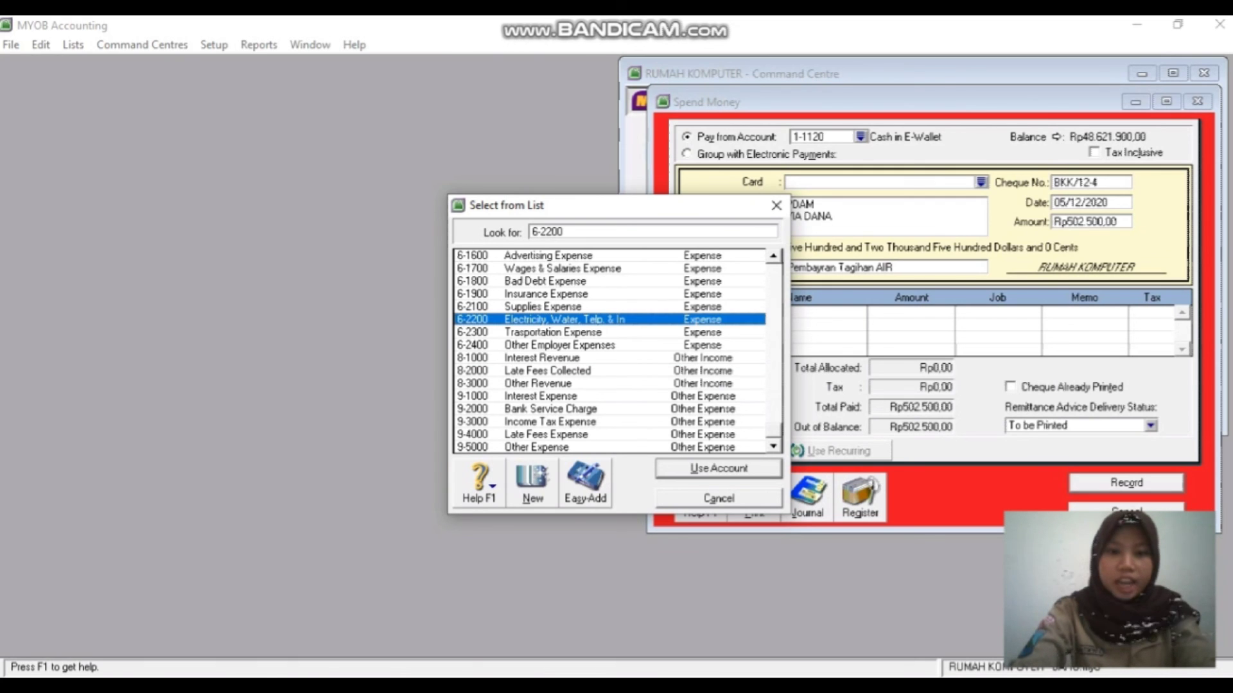
key(Return)
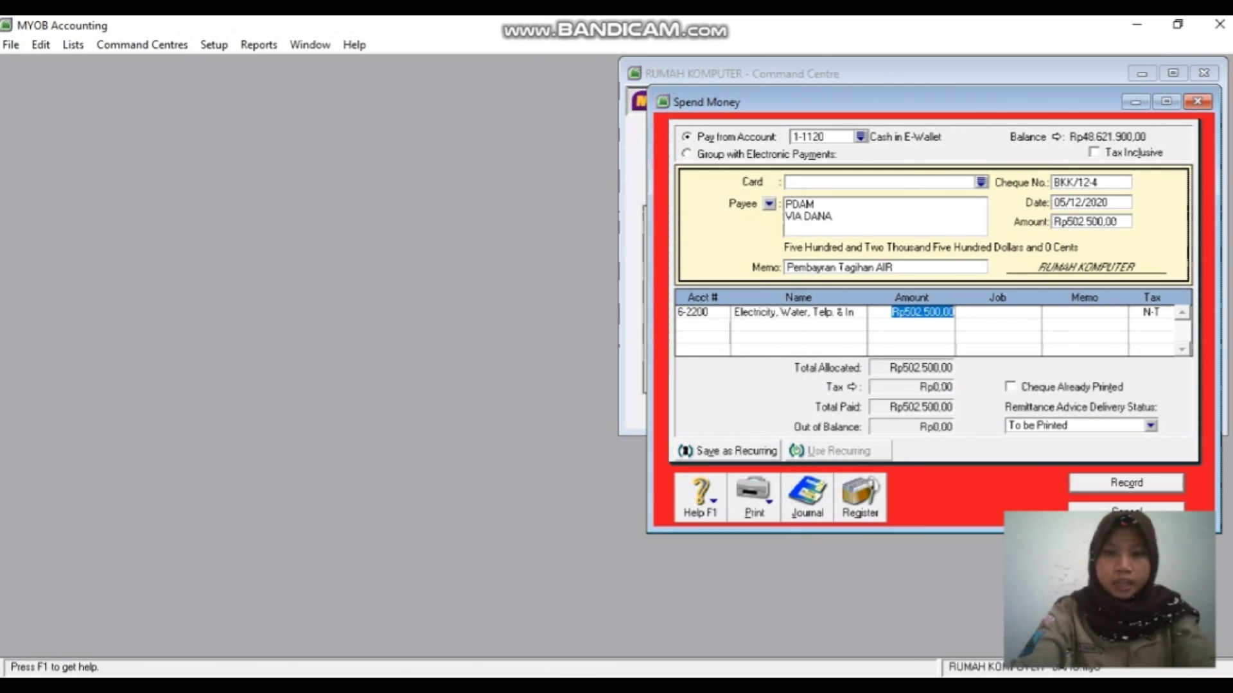
text(50)
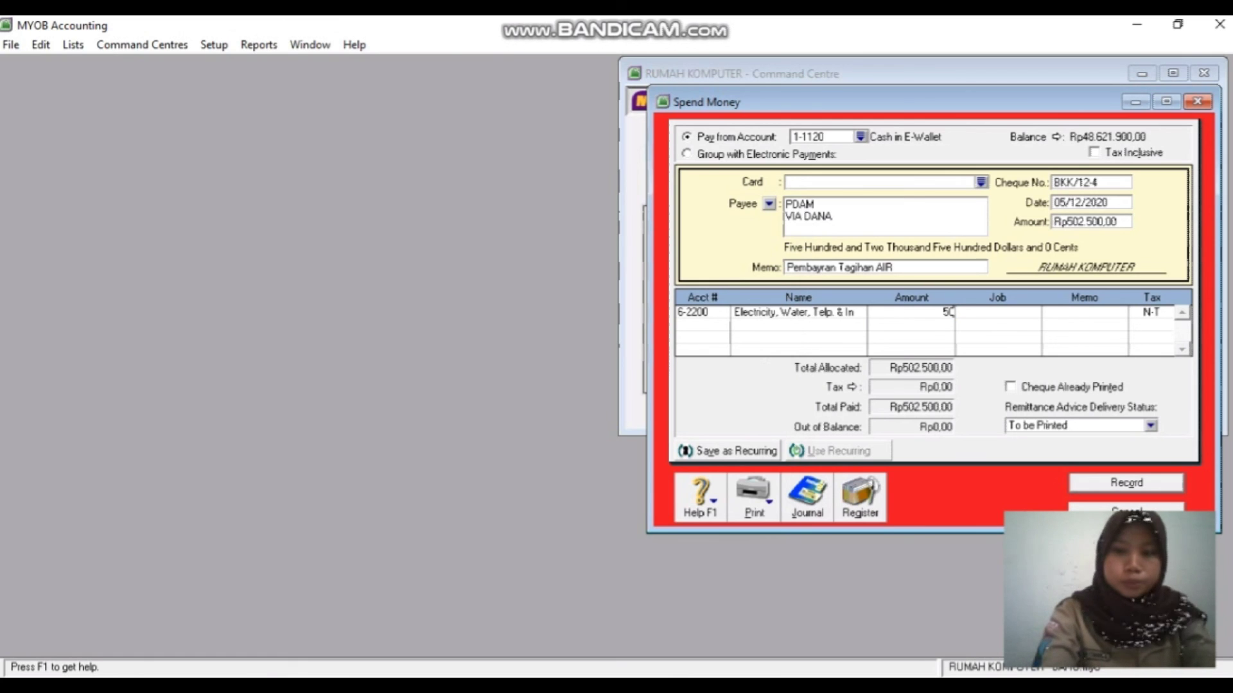
text(0.00000)
key(Tab)
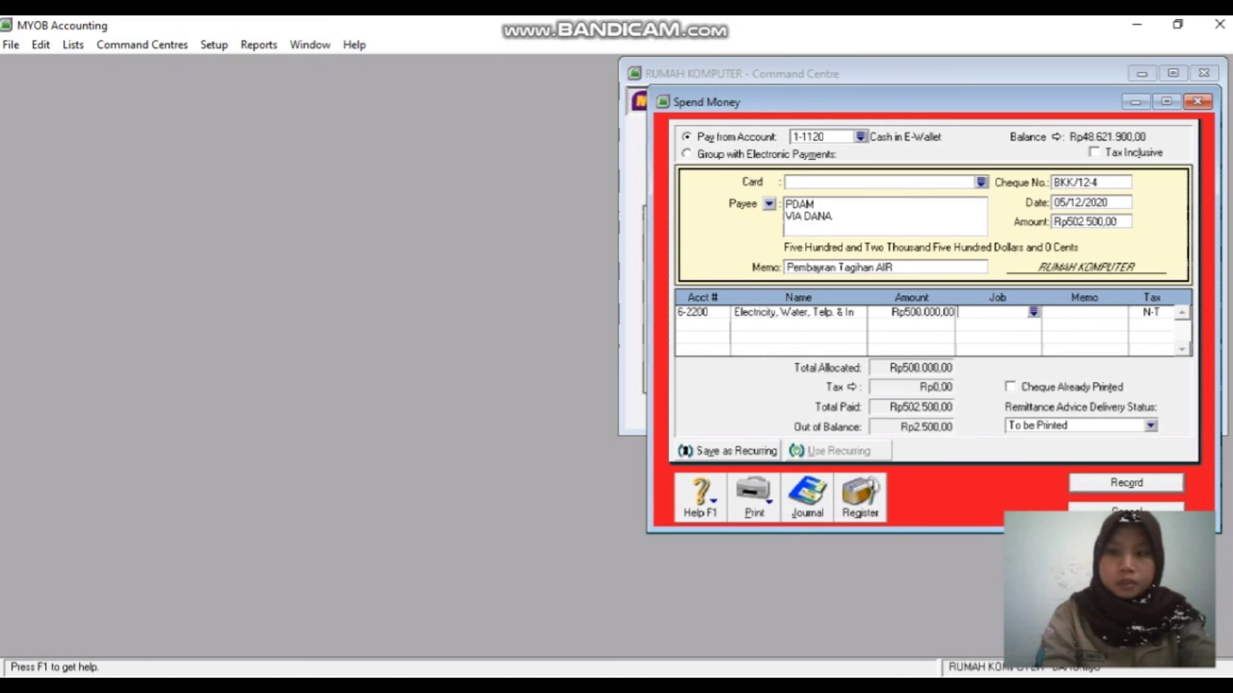
key(Tab)
key(Tab)
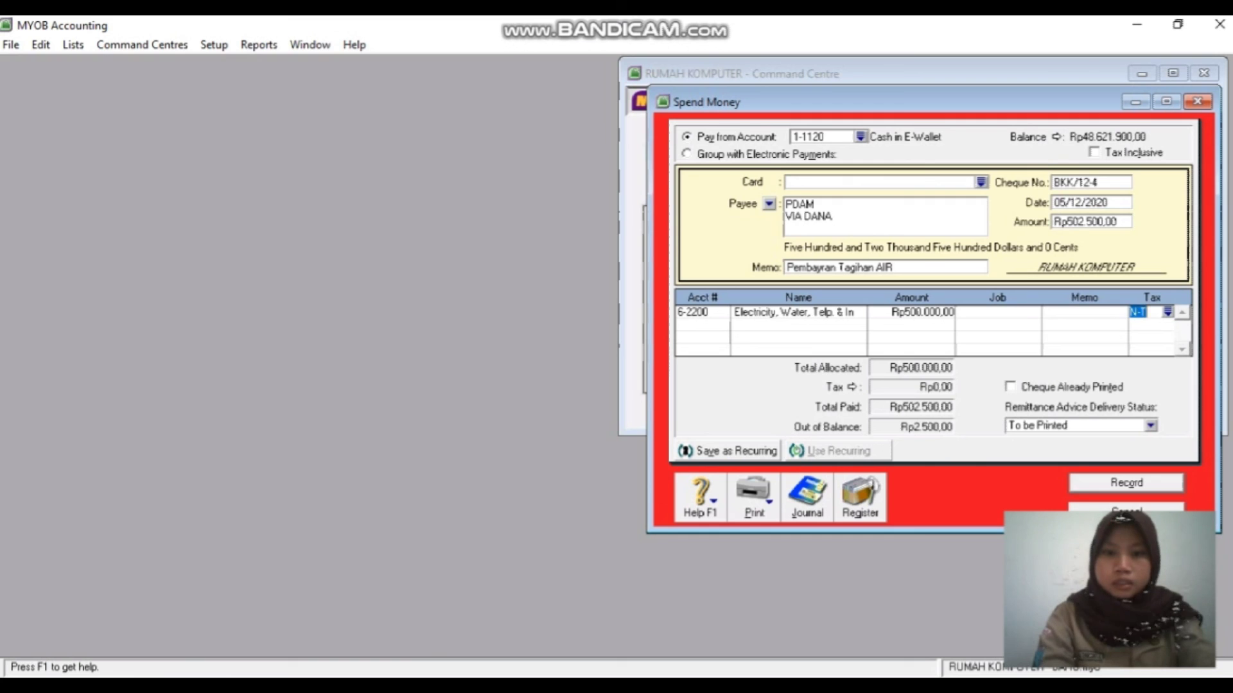
key(Tab)
- Add a second allocation line for account 6-1400 Payment Fee with the remaining Rp2.500,00
text(6)
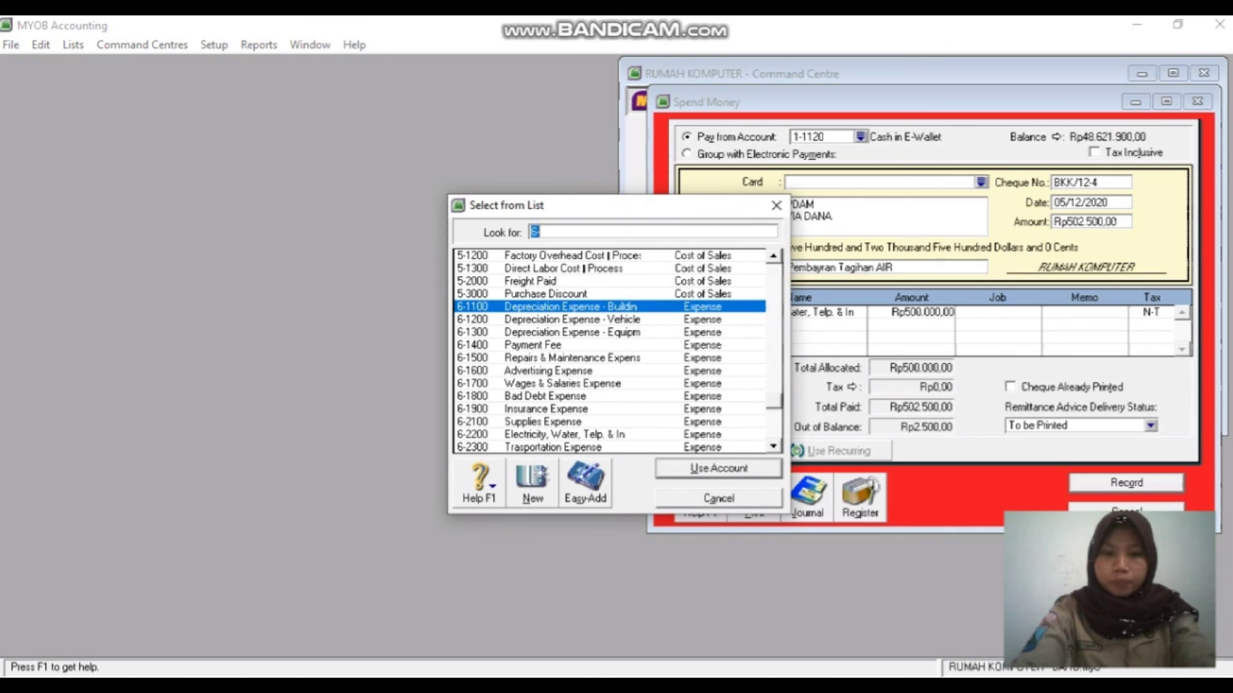
text(6-)
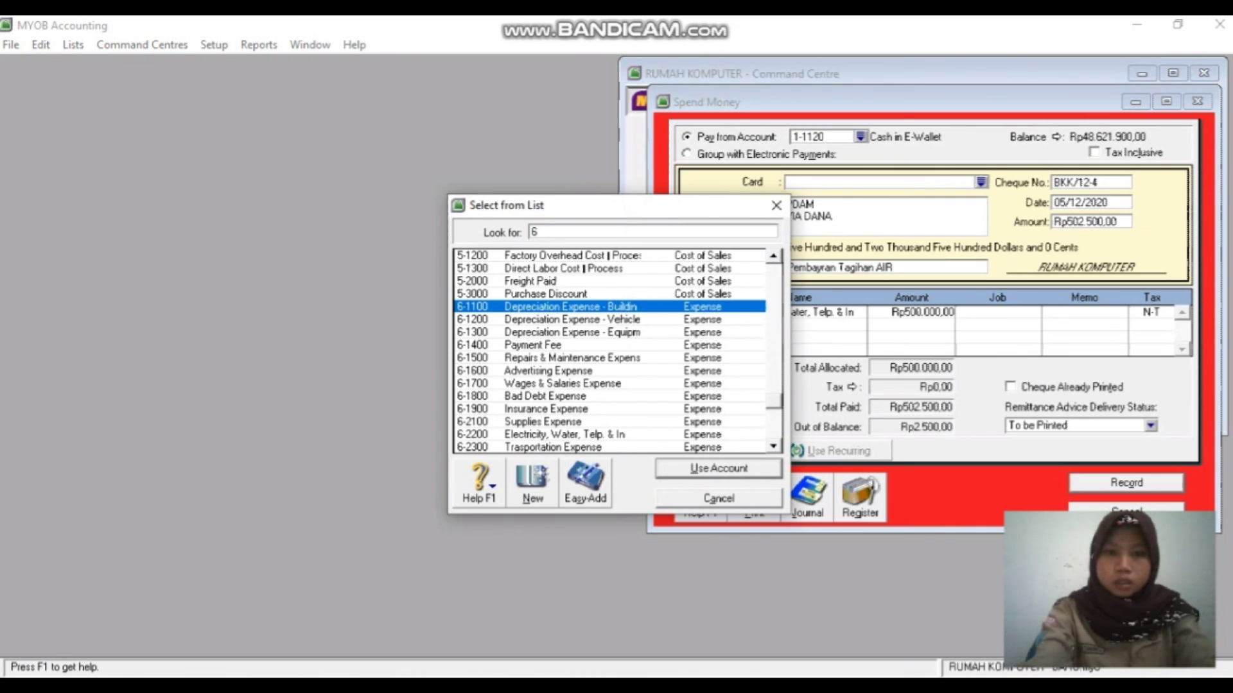
key(BackSpace)
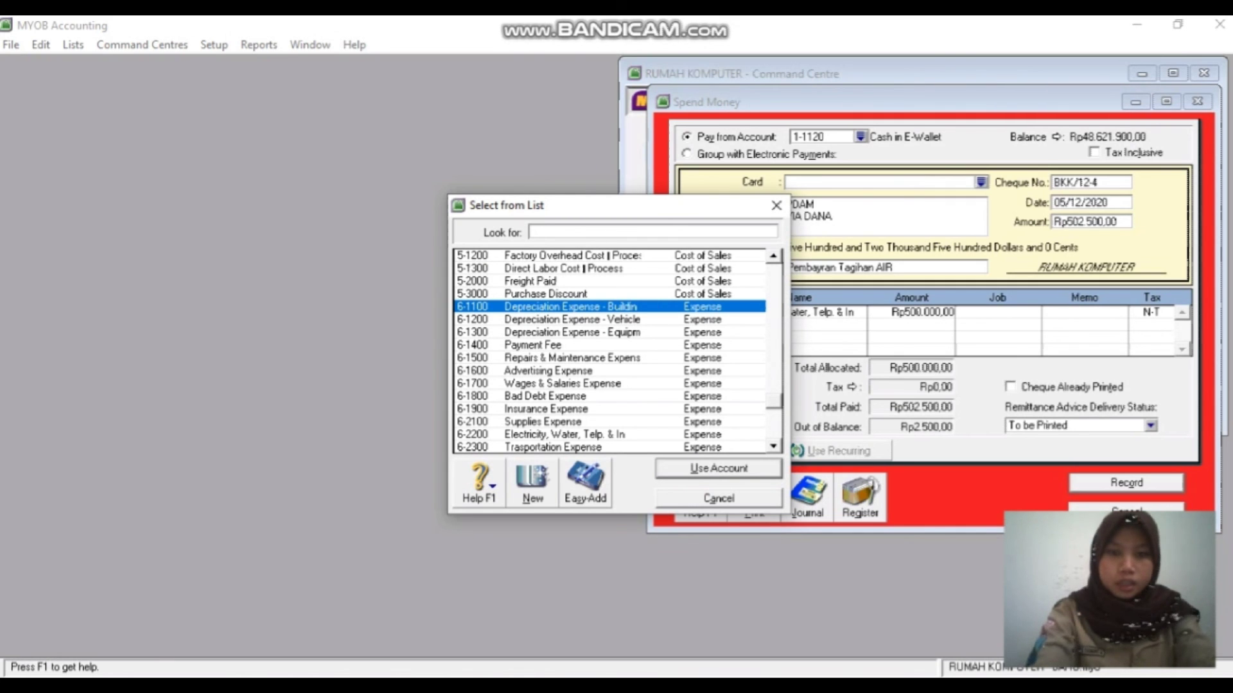
text(5)
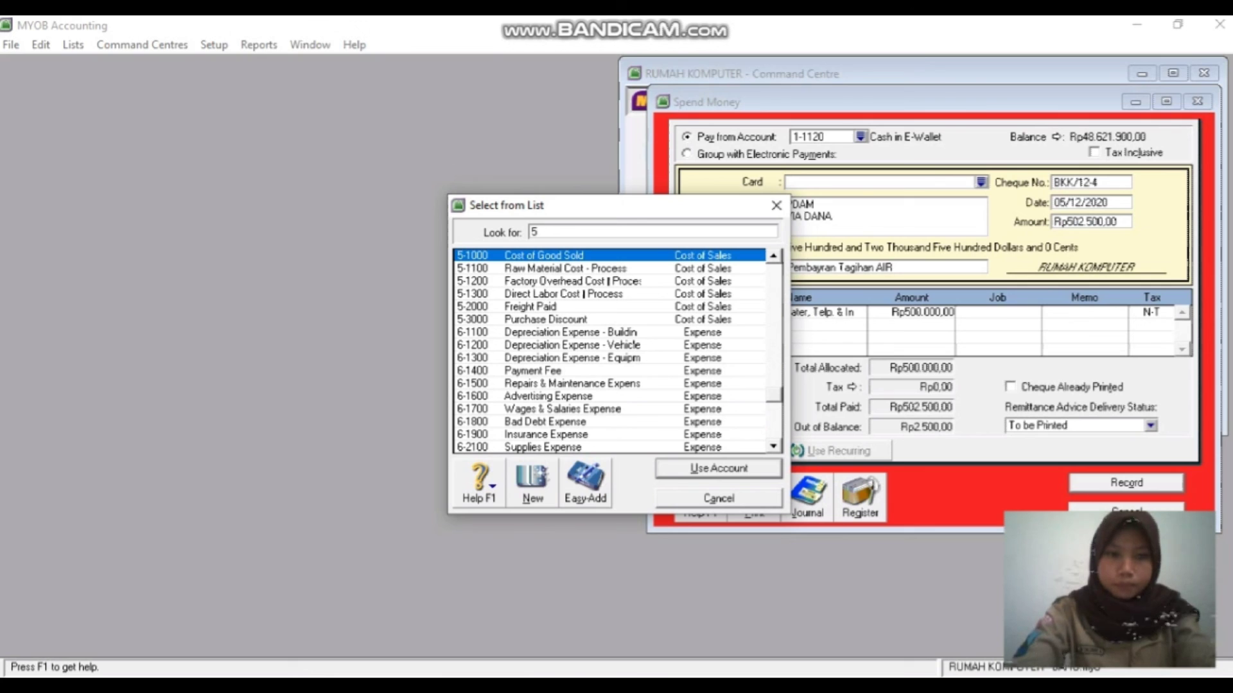
key(BackSpace)
text(6-1400)
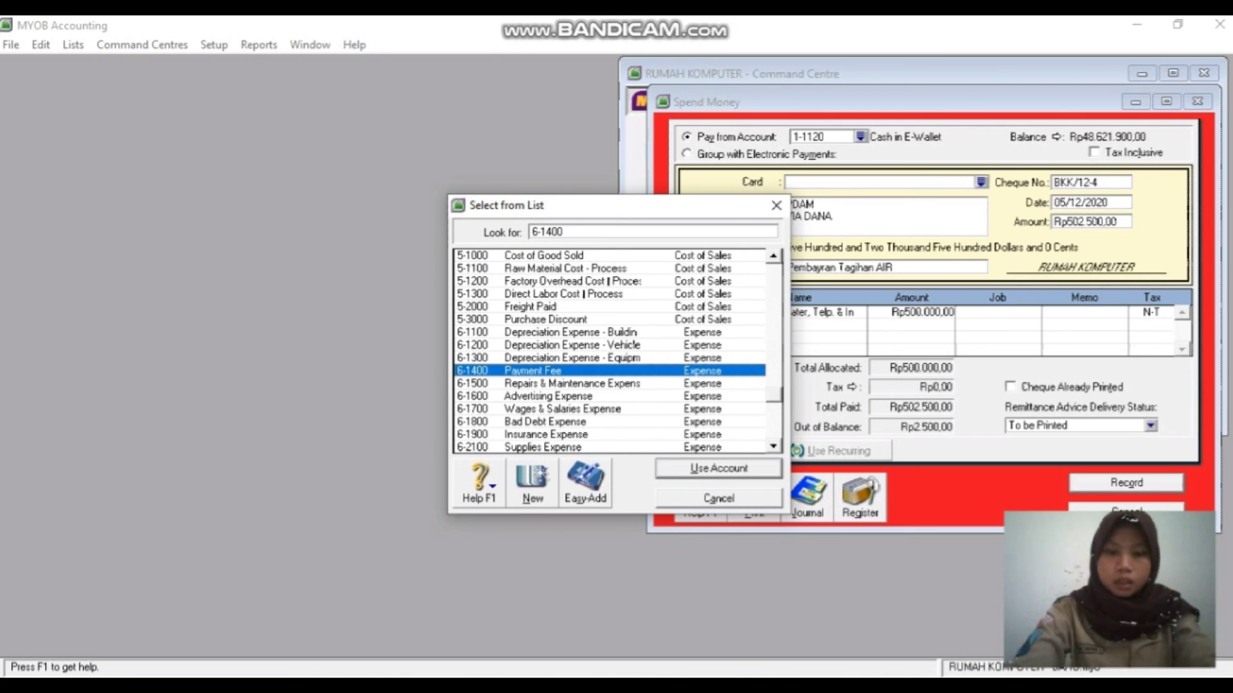
key(Return)
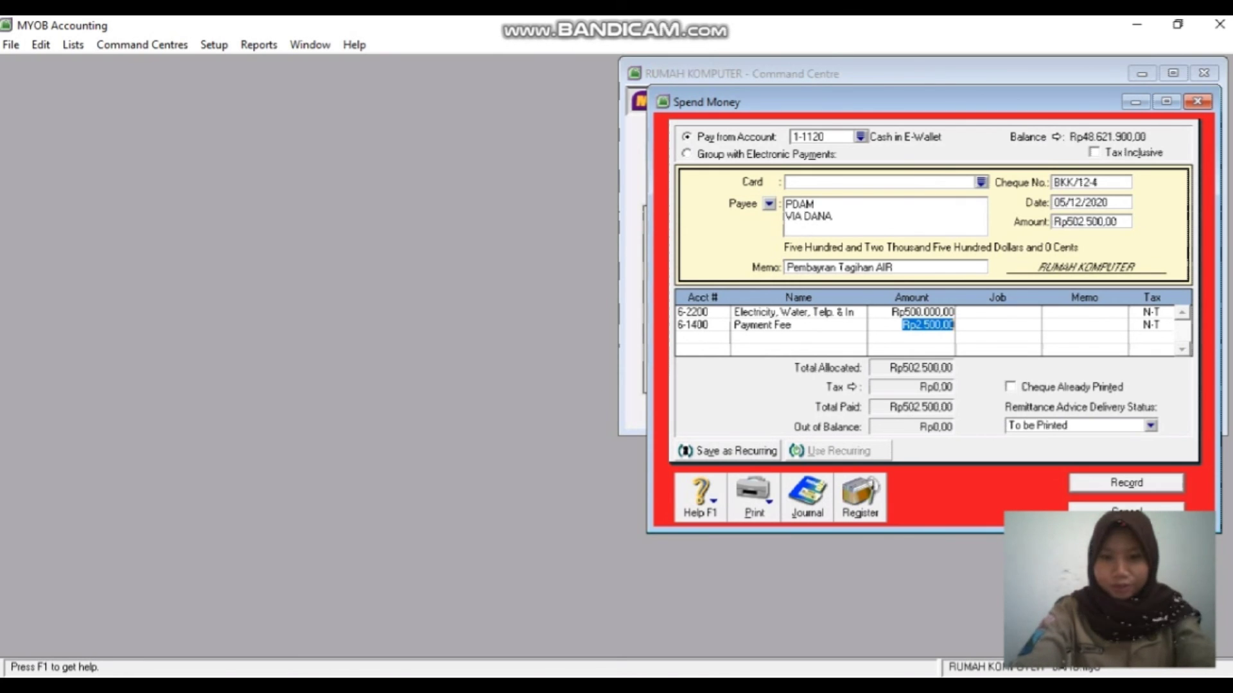
key(Tab)
key(Tab)
key(Tab)
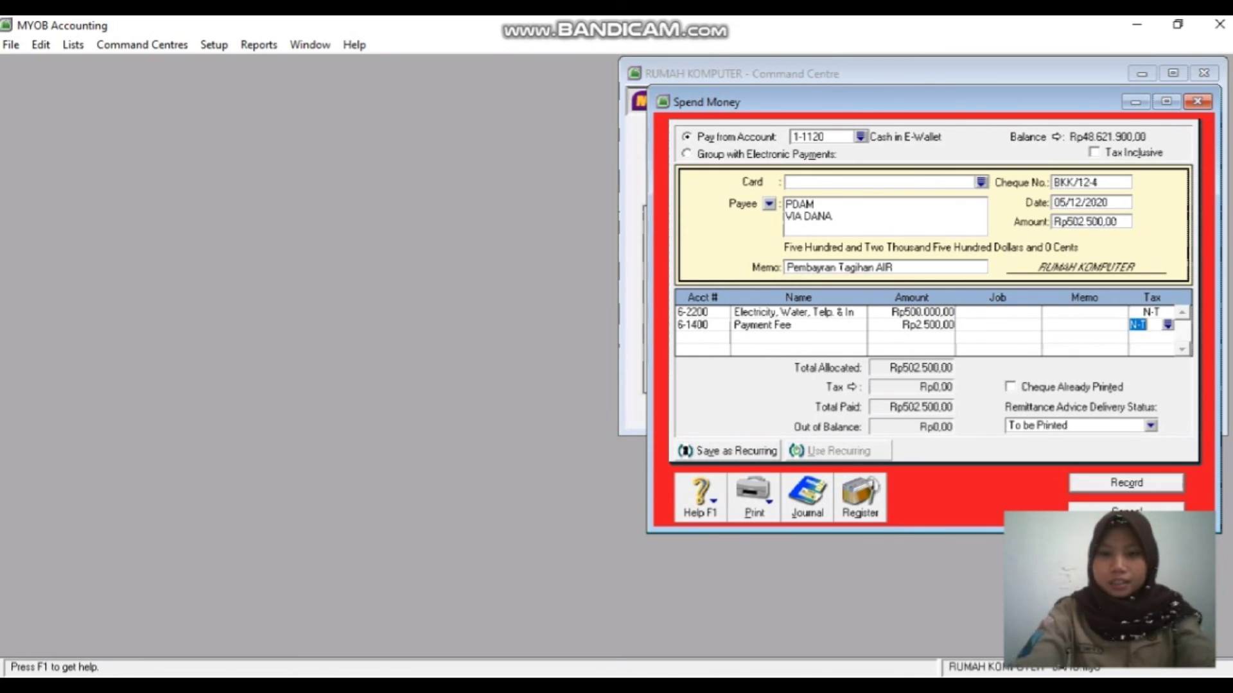
key(Tab)
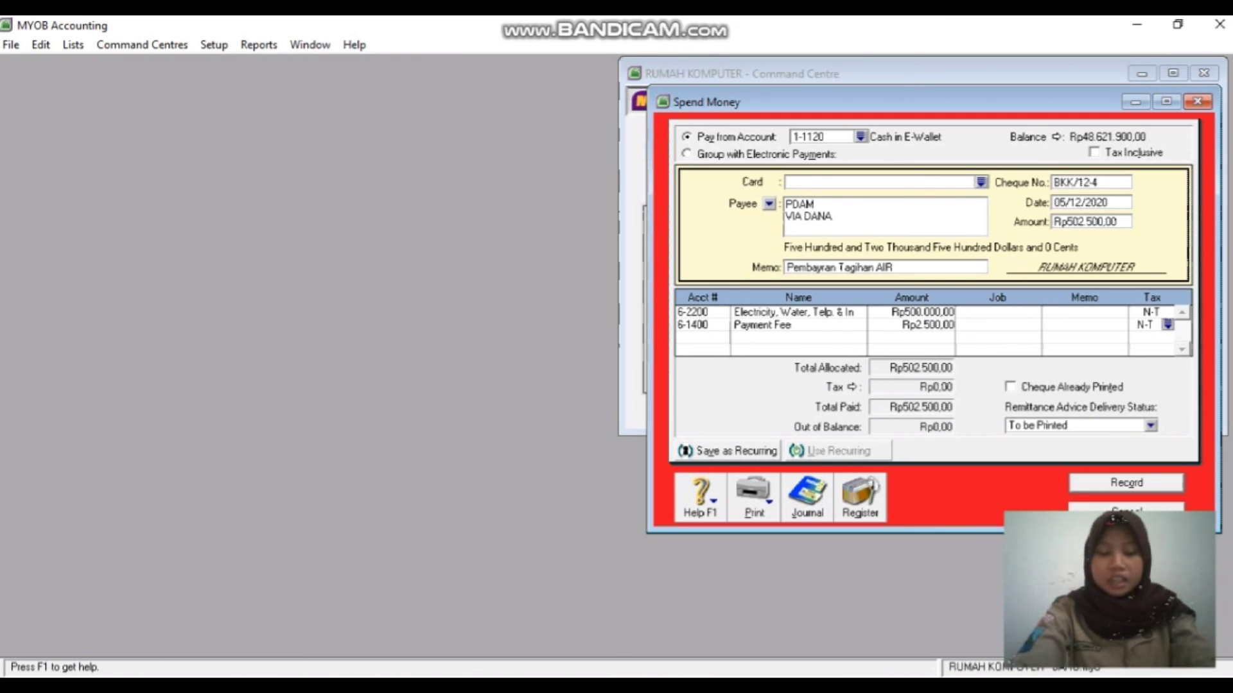
- Review the payment's journal recap, record the transaction and close the Spend Money window
key(ctrl+r)
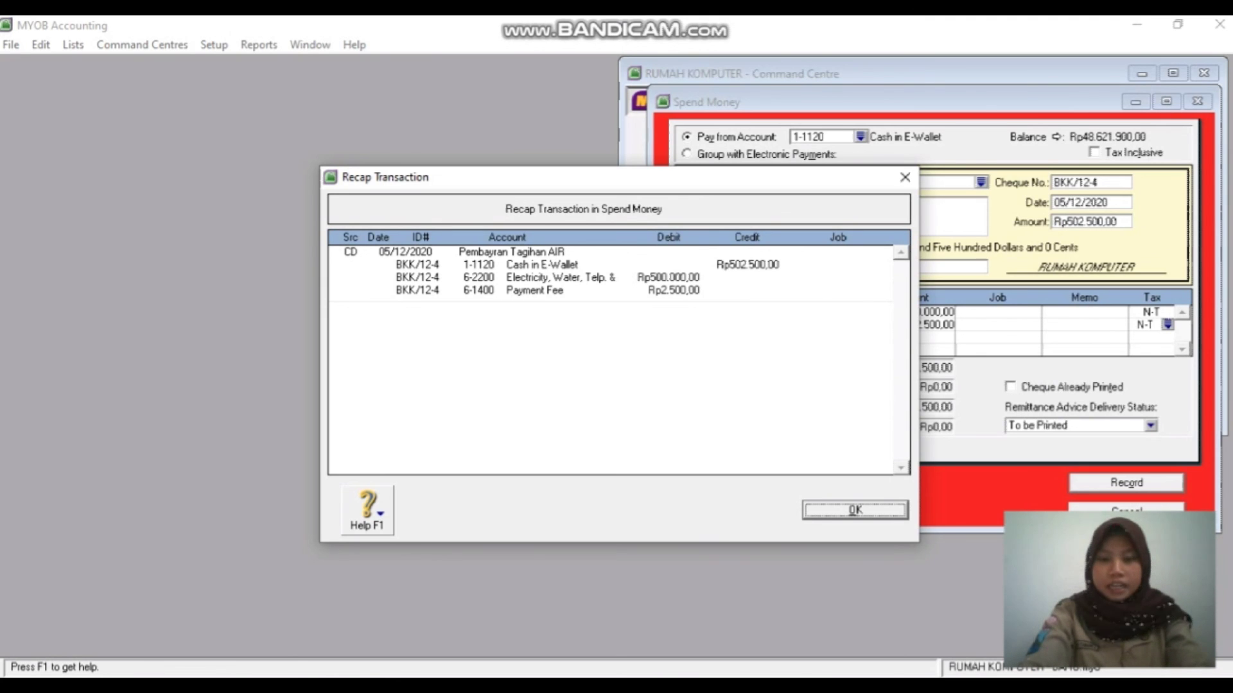
key(Return)
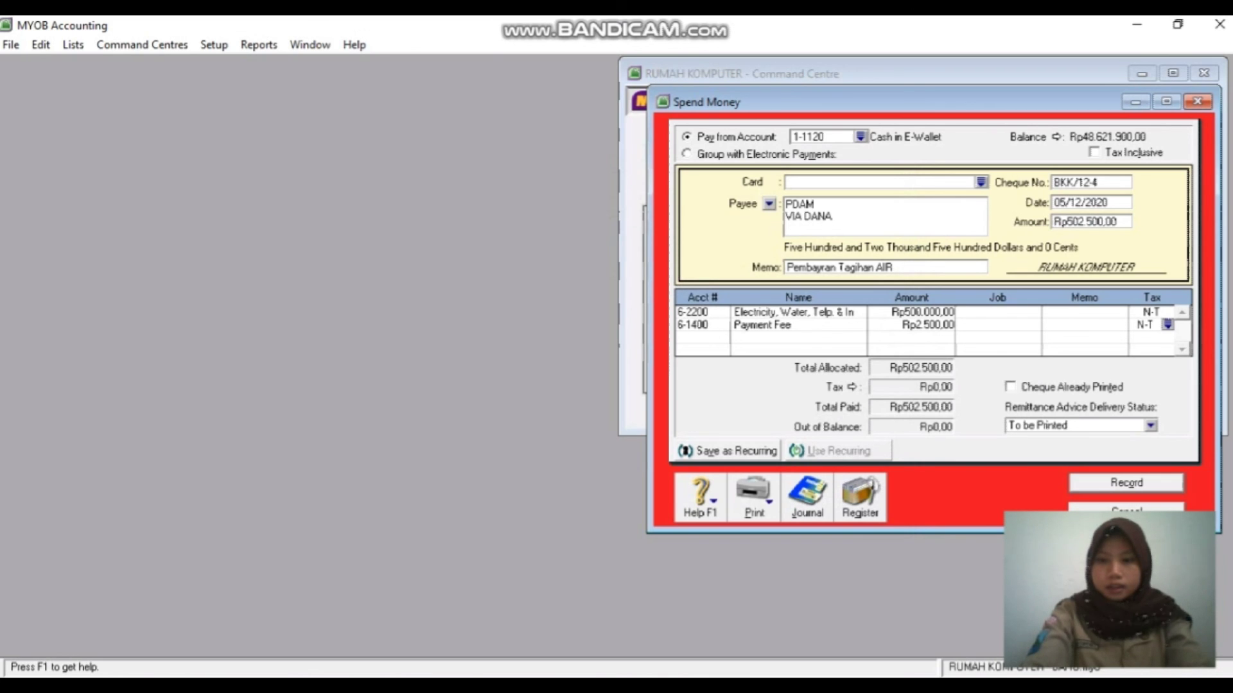
key(Return)
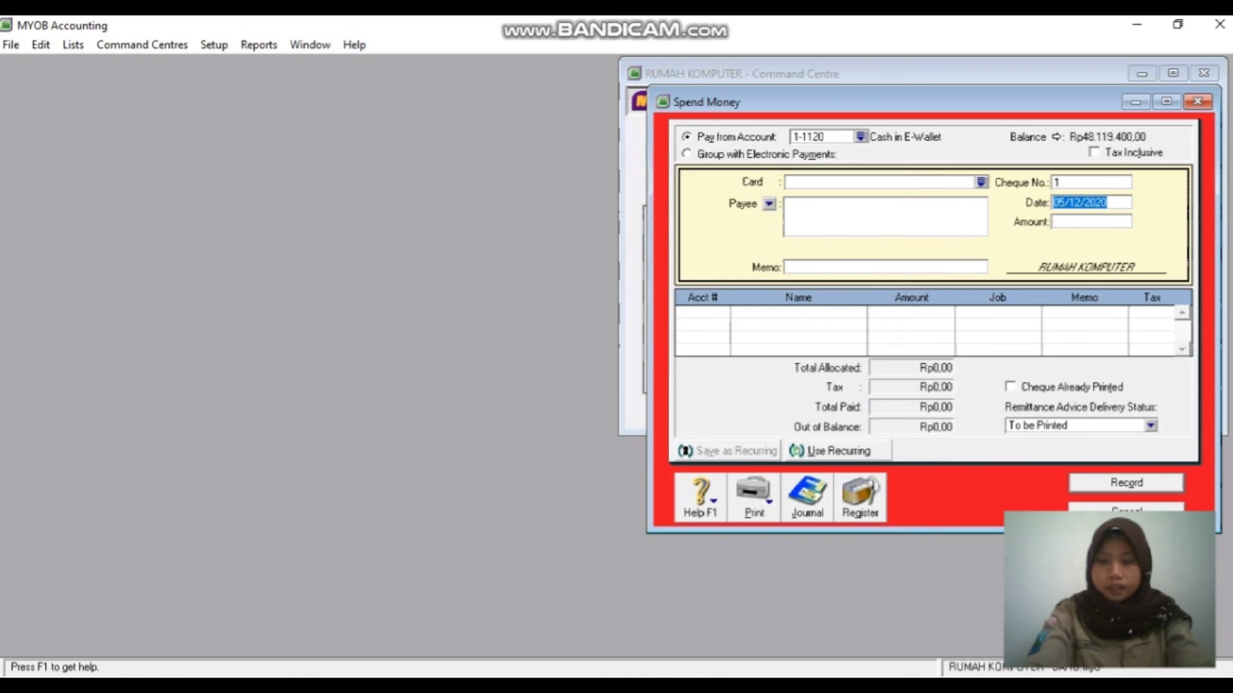
key(Escape)
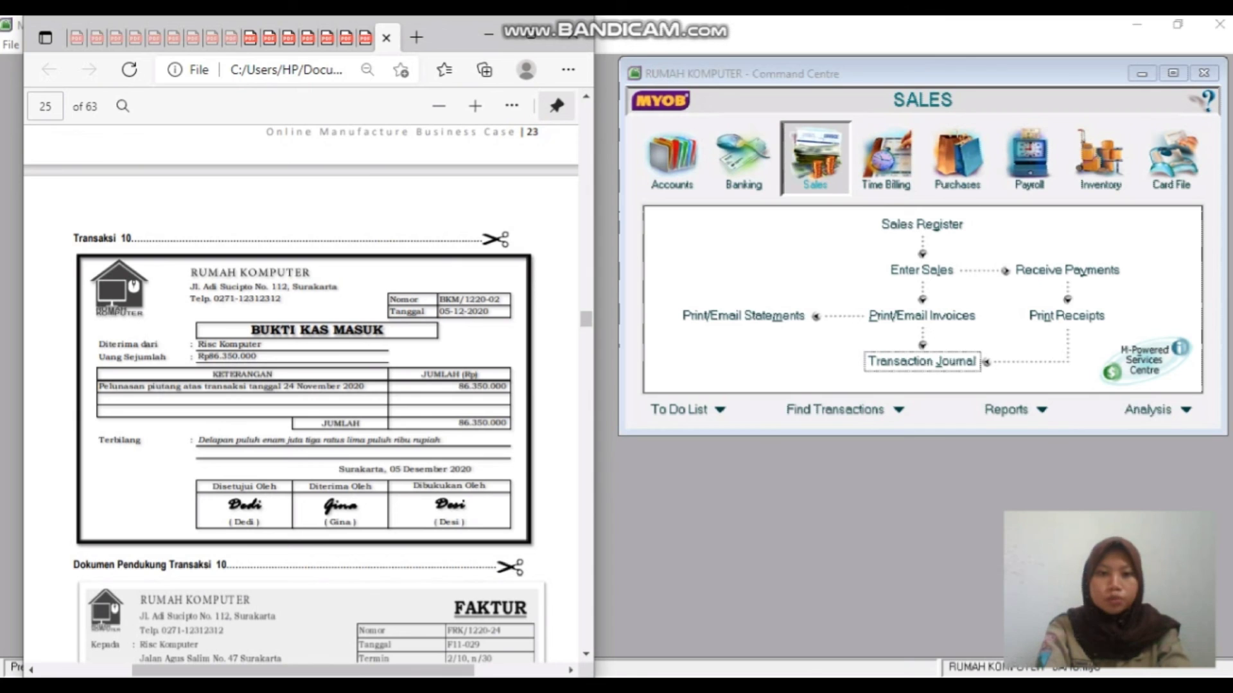
- Examine the Transaksi 10 cash receipt from Risc Komputer with its supporting invoice and m-Transfer proof in the PDF
scroll(109, 194, down, 3)
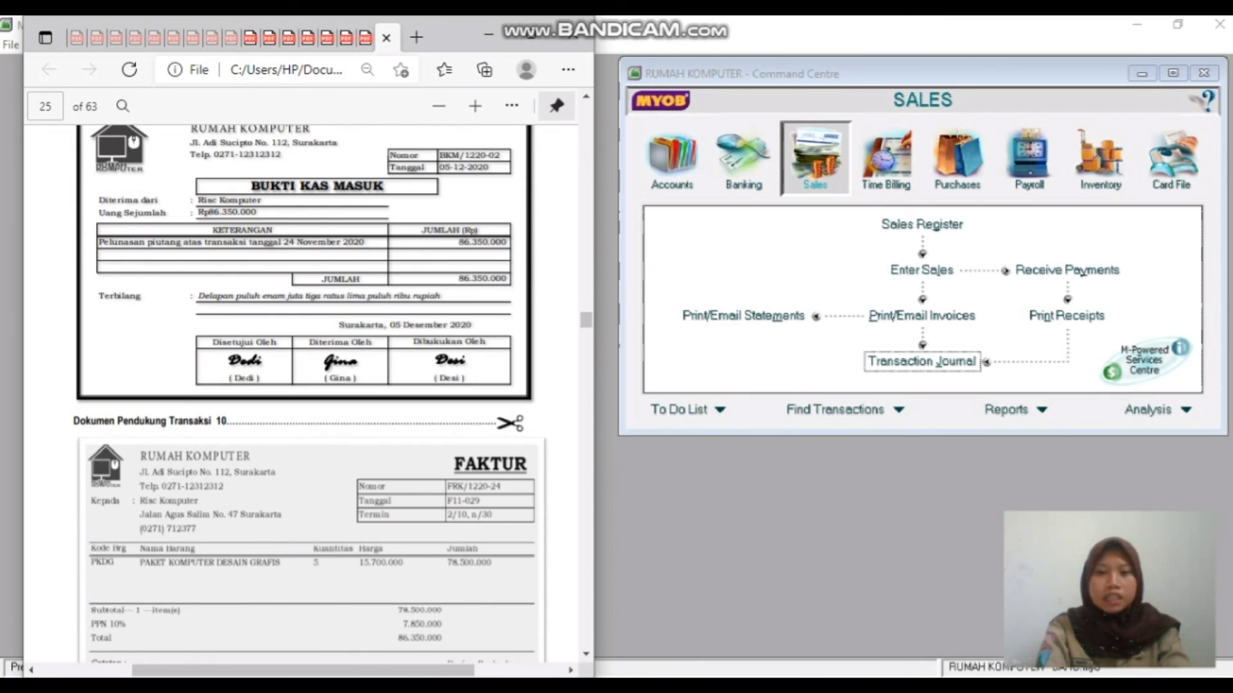
scroll(309, 386, down, 2)
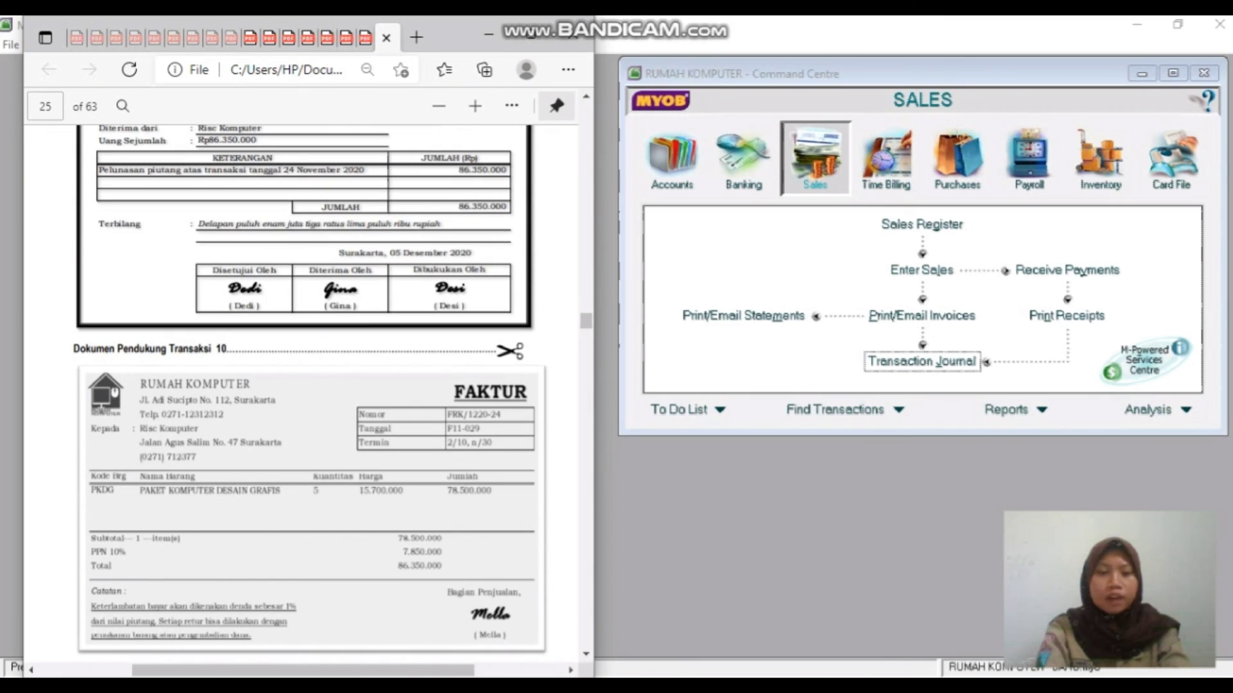
scroll(308, 385, down, 2)
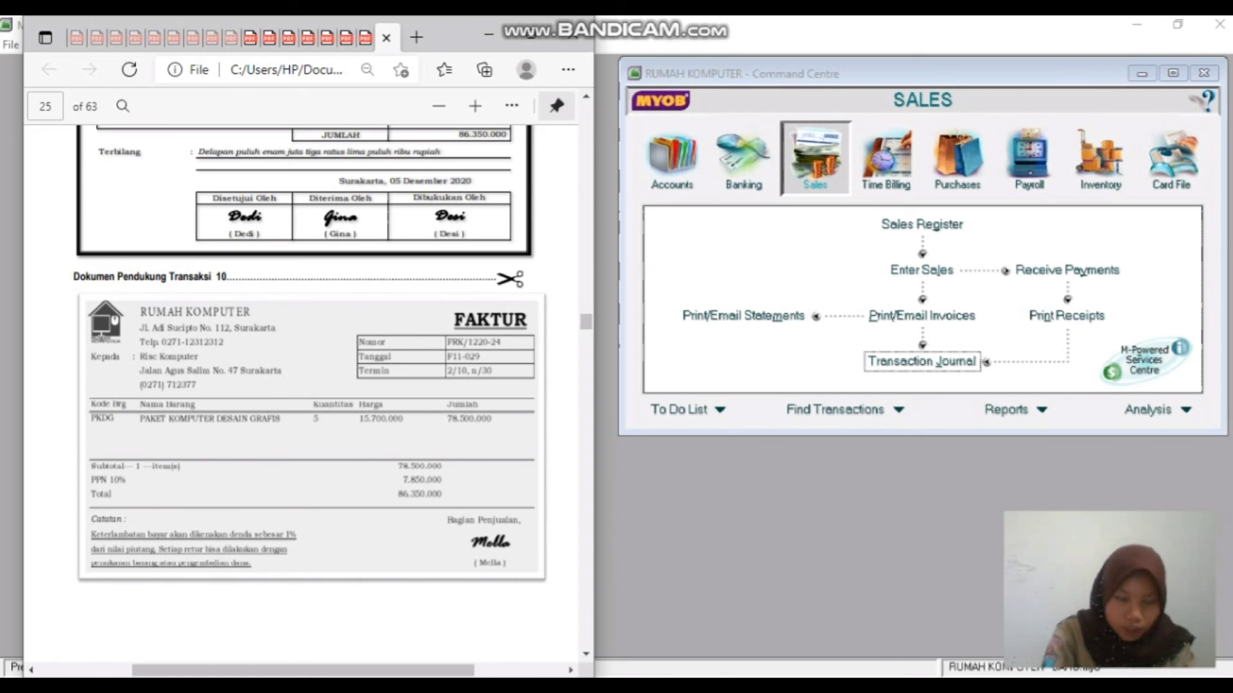
scroll(301, 385, down, 3)
scroll(302, 386, down, 10)
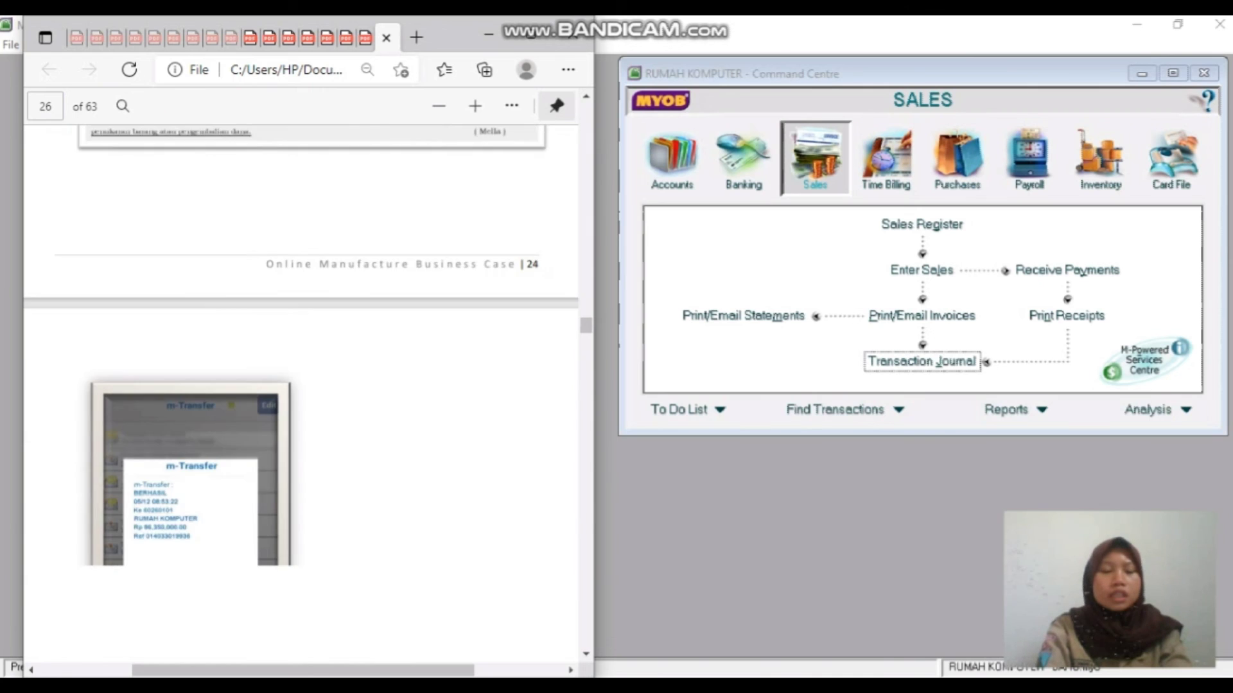
scroll(301, 385, down, 1)
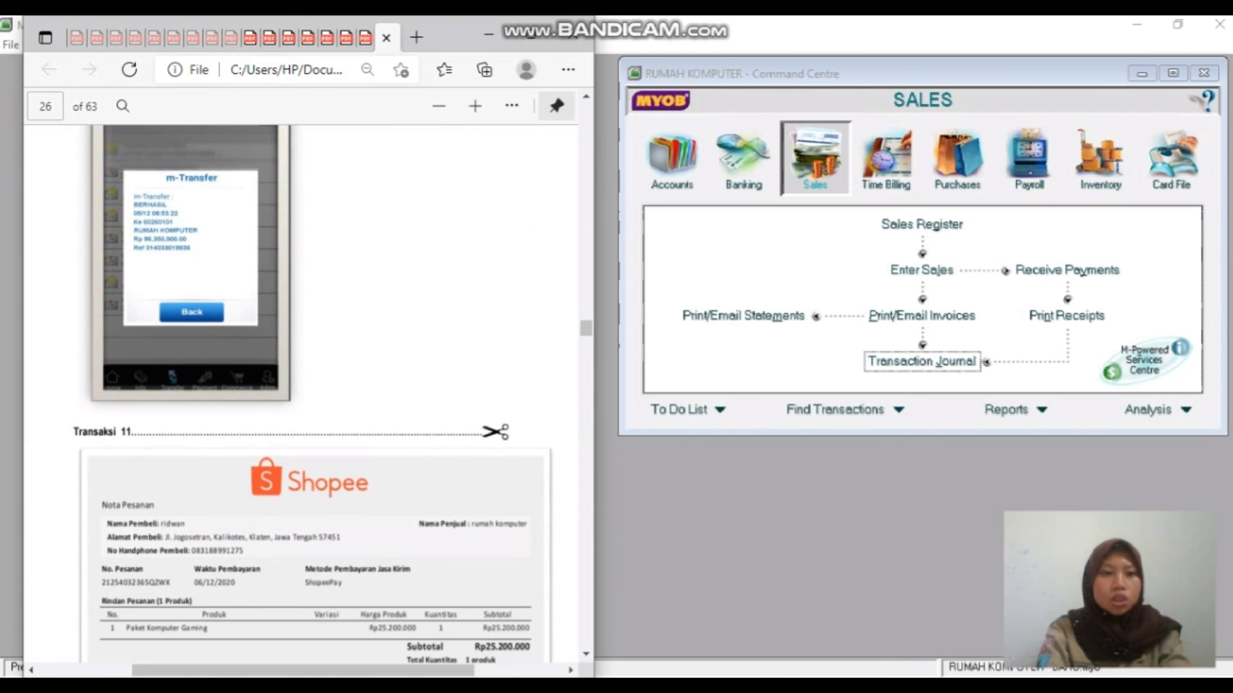
scroll(301, 385, up, 2)
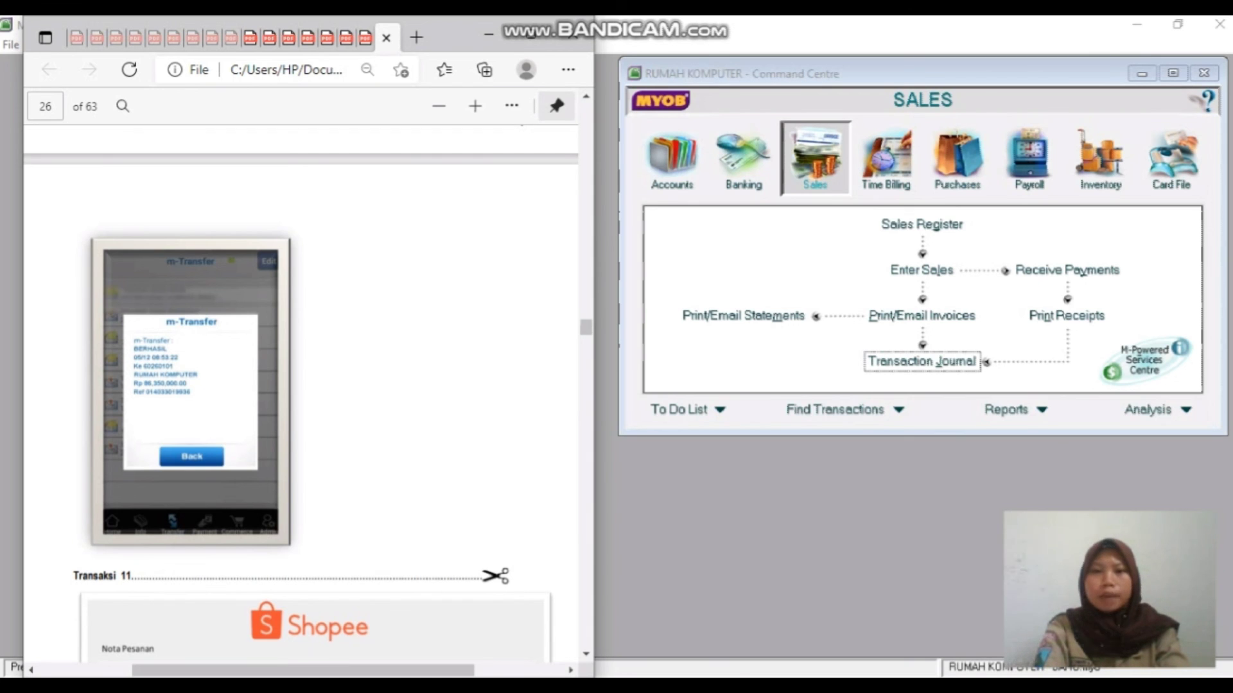
- Switch to MYOB Accounting and start a Receive Payments entry for customer RISC KOMPUTER
key(alt+Tab)
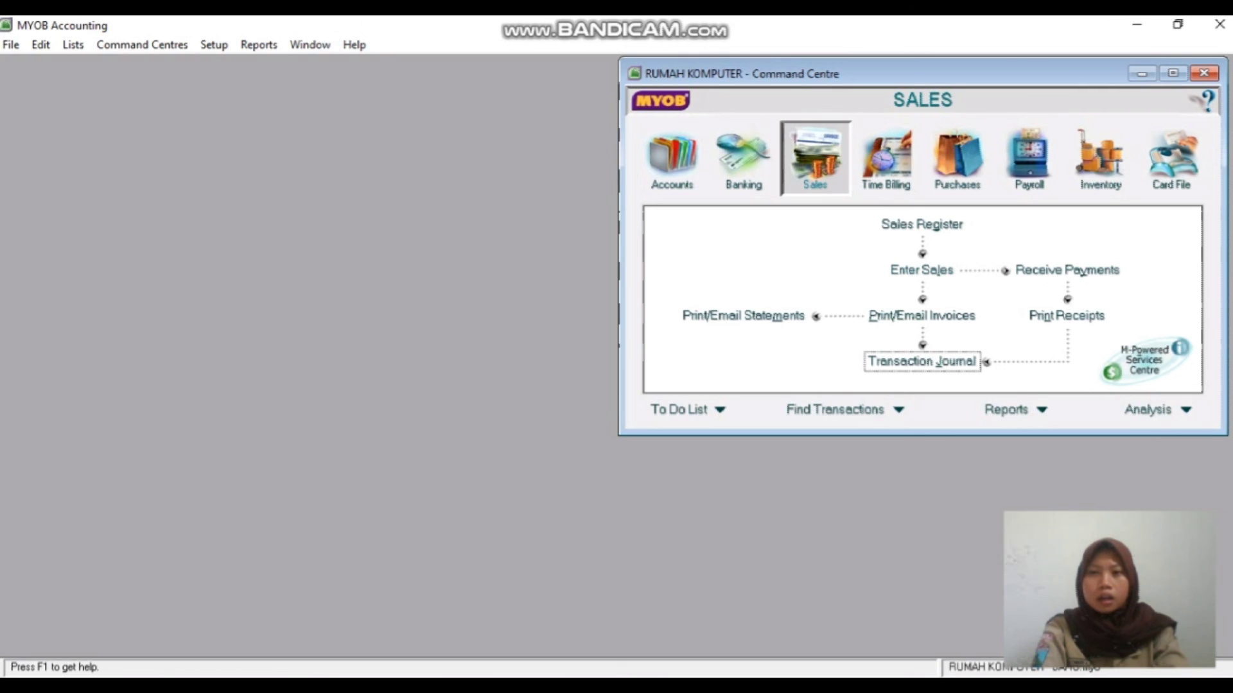
click(1067, 270)
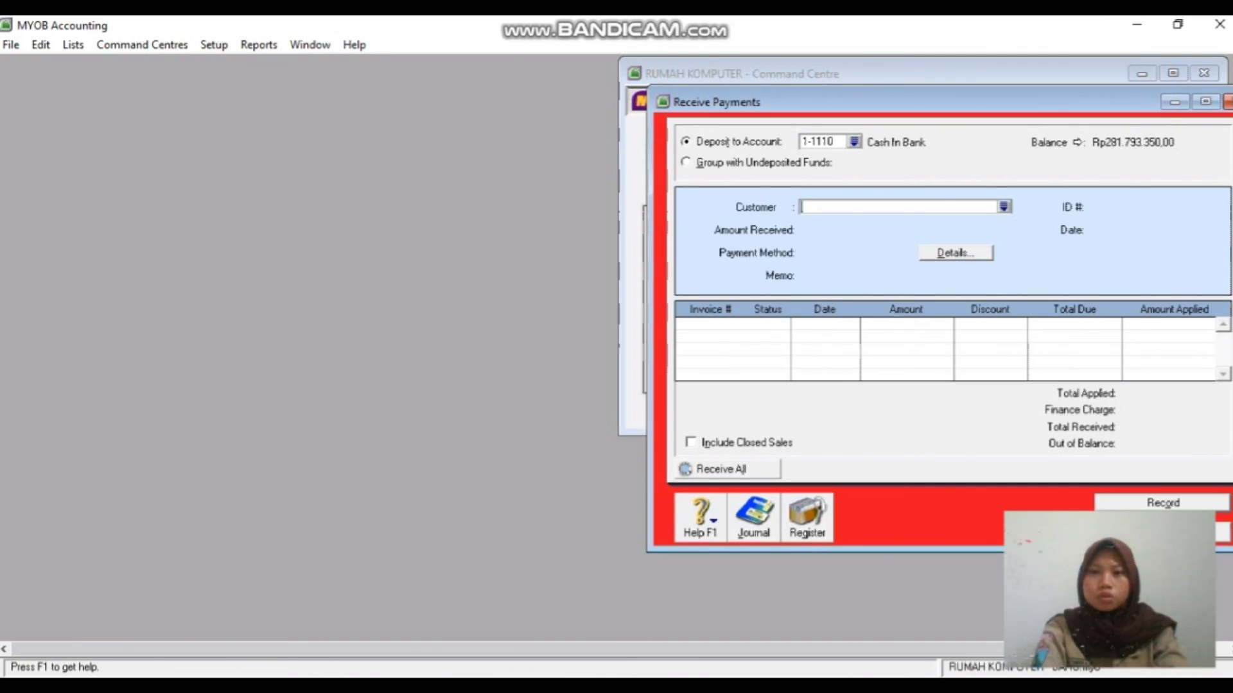
click(1004, 206)
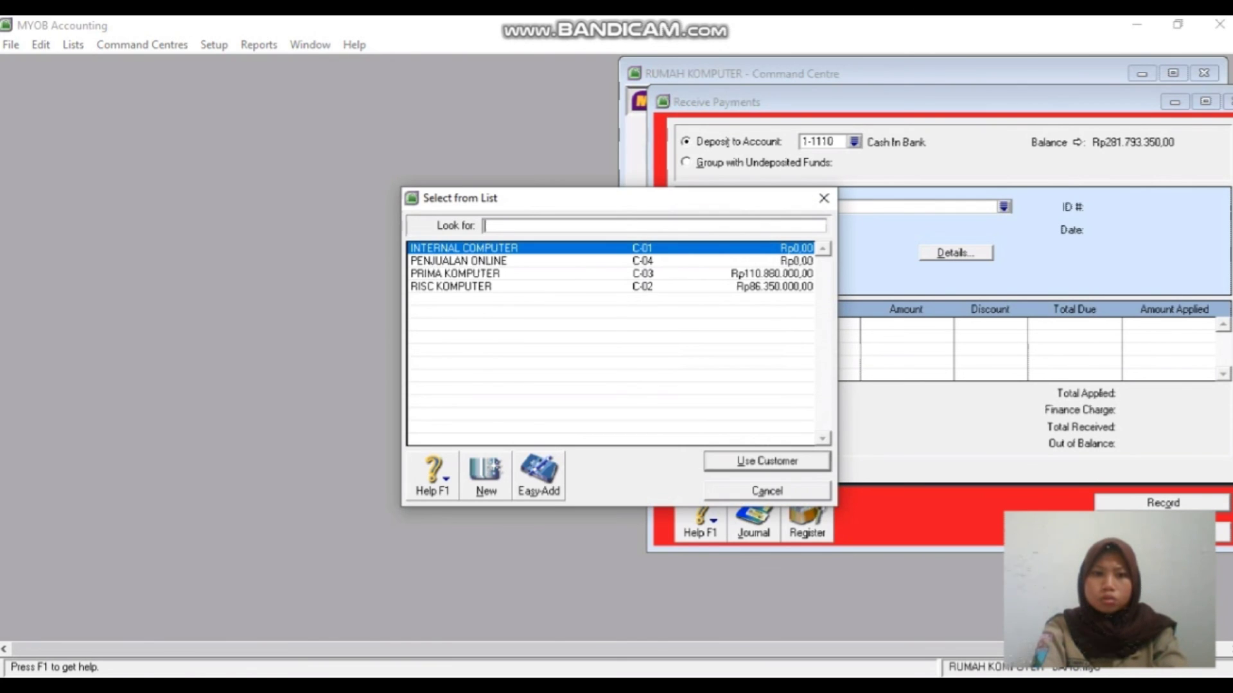
text(RISC KOMPUTER)
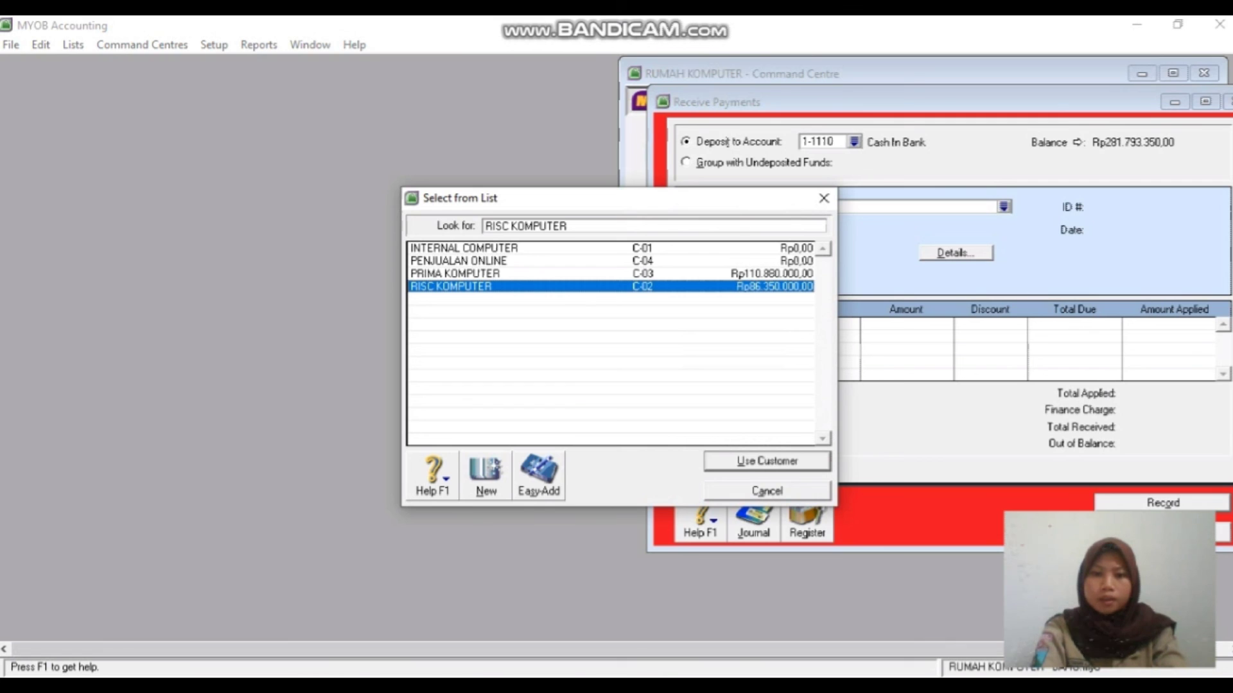
key(Return)
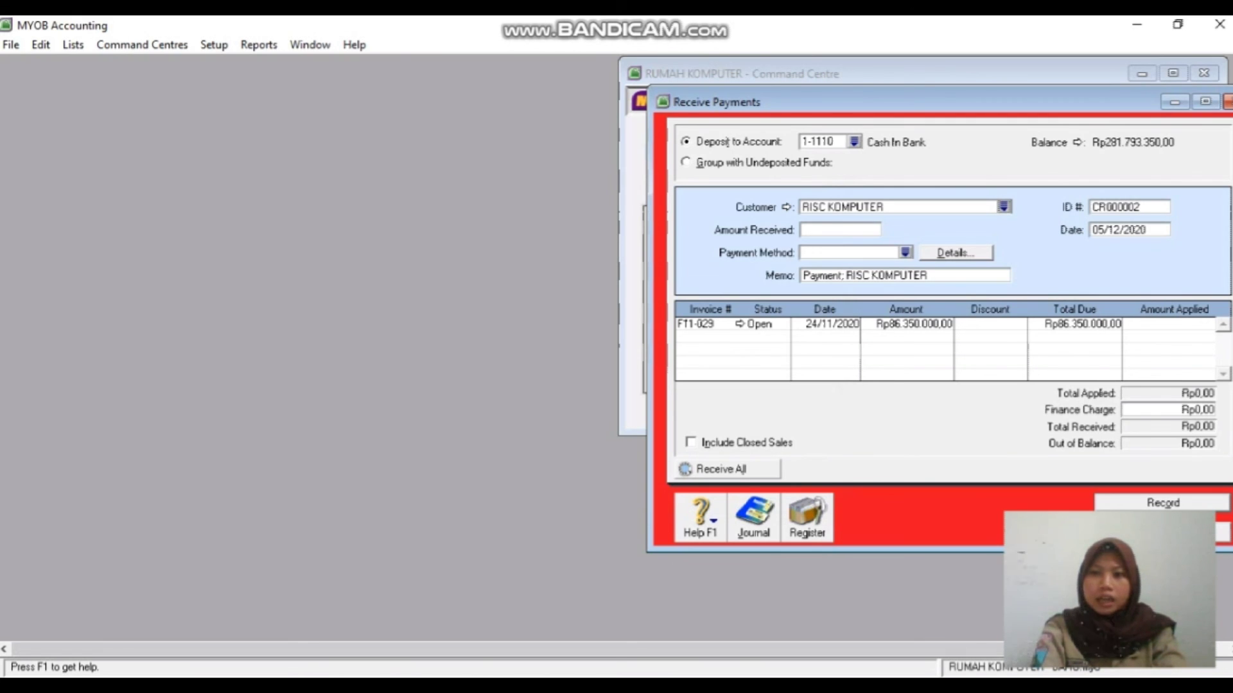
- Replace the payment's ID number with BKM/12-2
key(Tab)
key(BackSpace)
text(B)
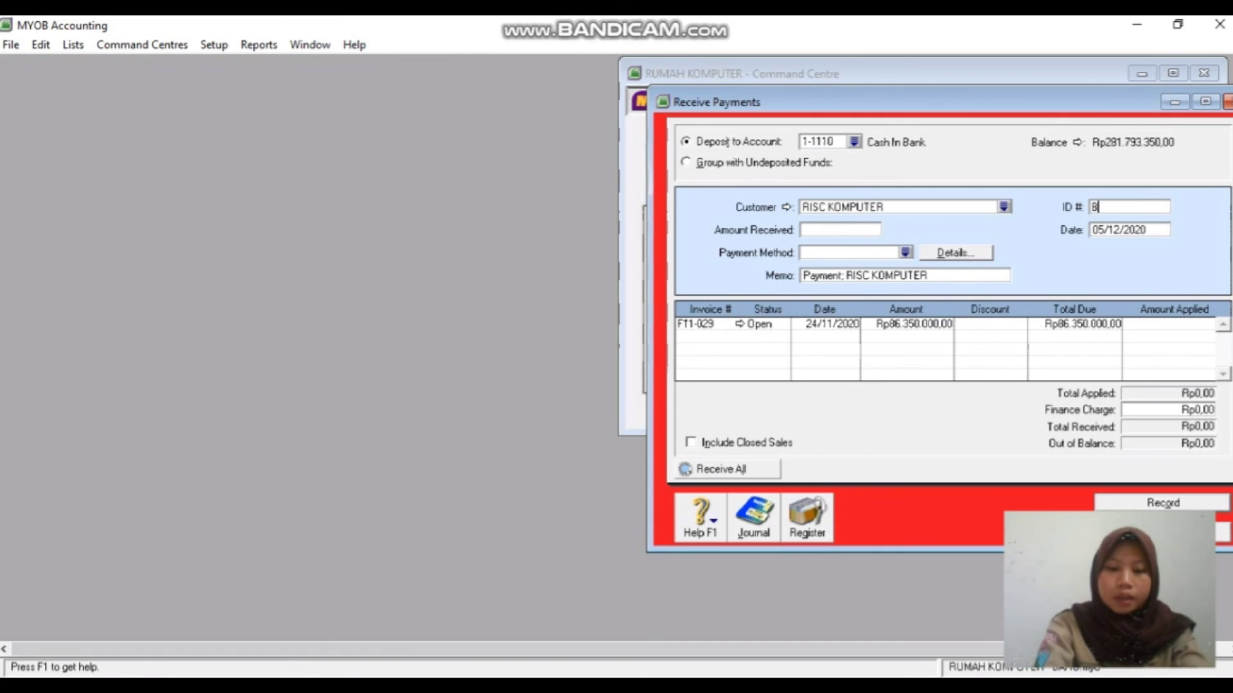
text(K)
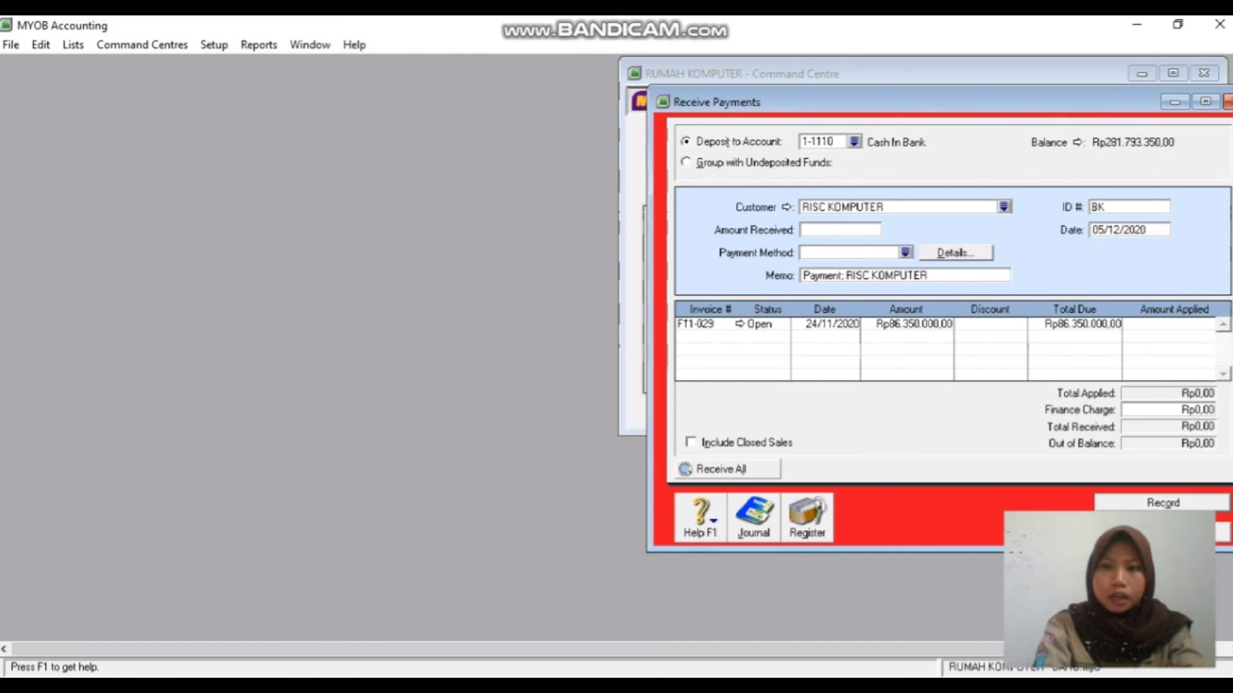
text(M)
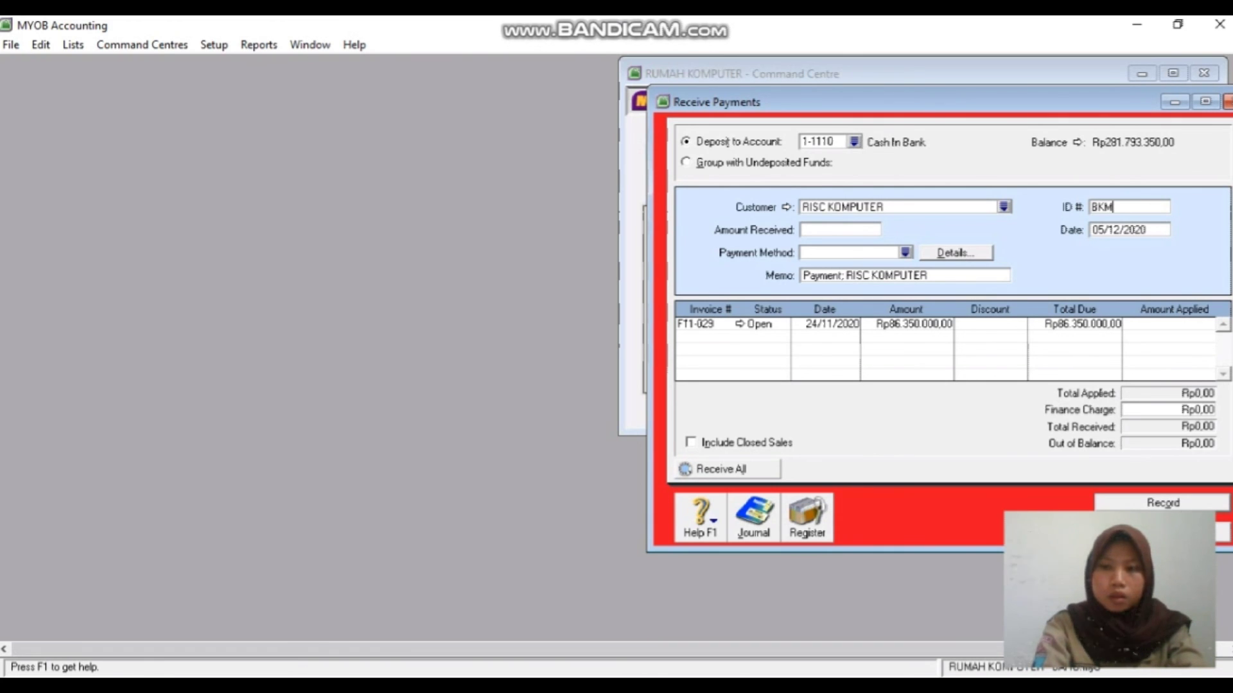
text(/12-2)
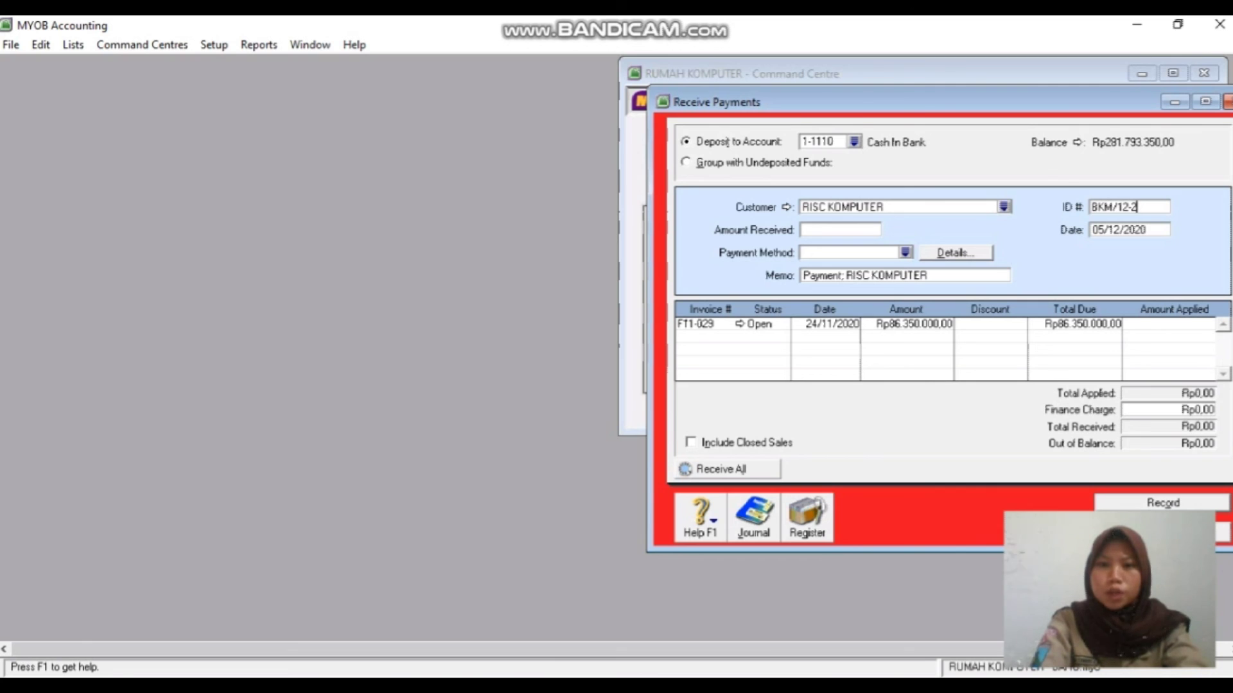
- Enter Rp86.350.000,00 as the amount received and choose Transfer Bank as the payment method
click(840, 229)
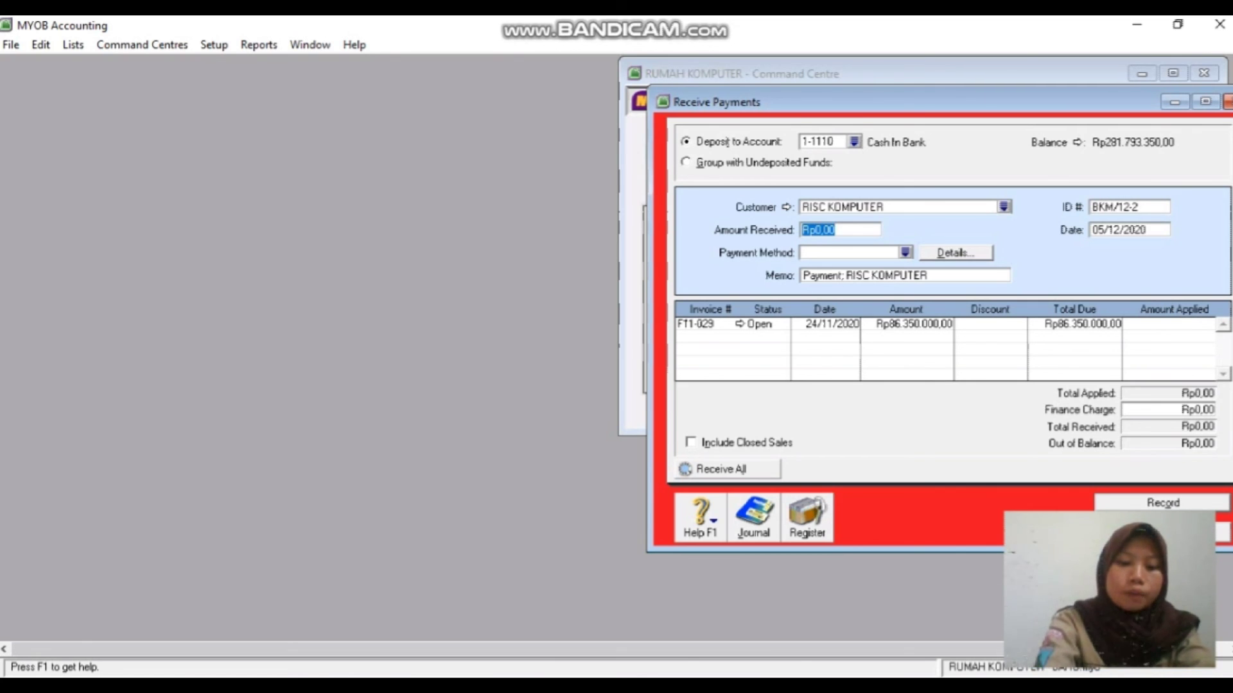
text(863)
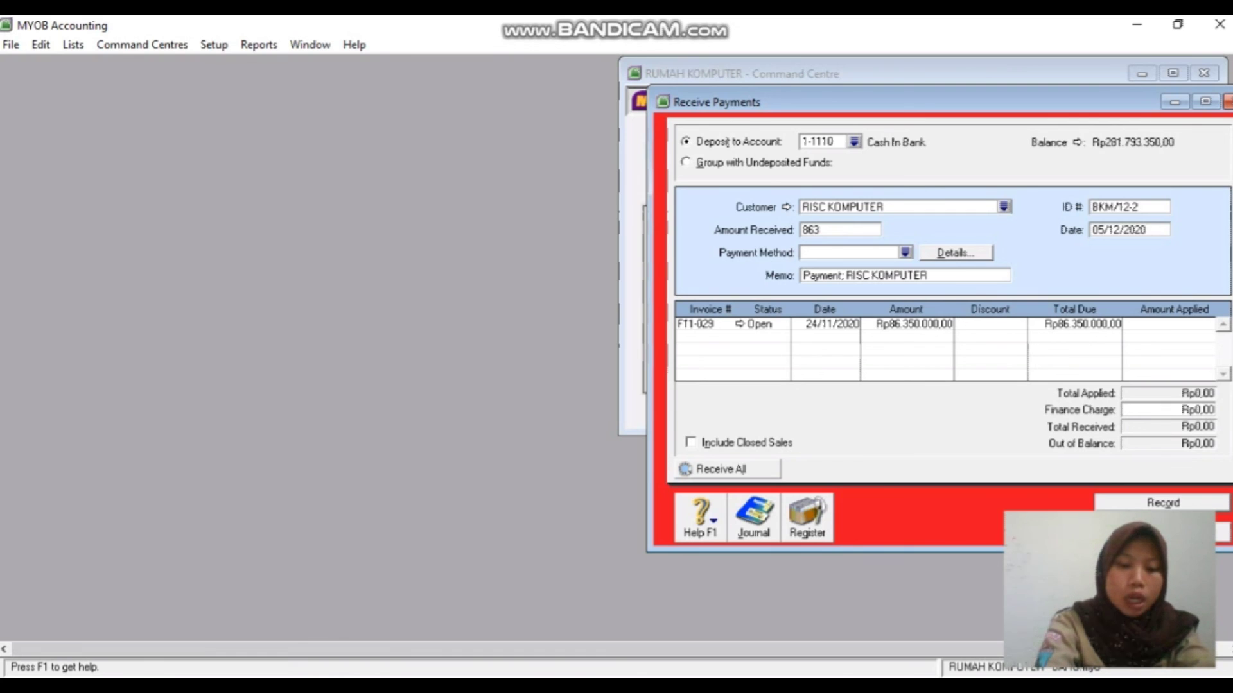
text(5)
text(0000)
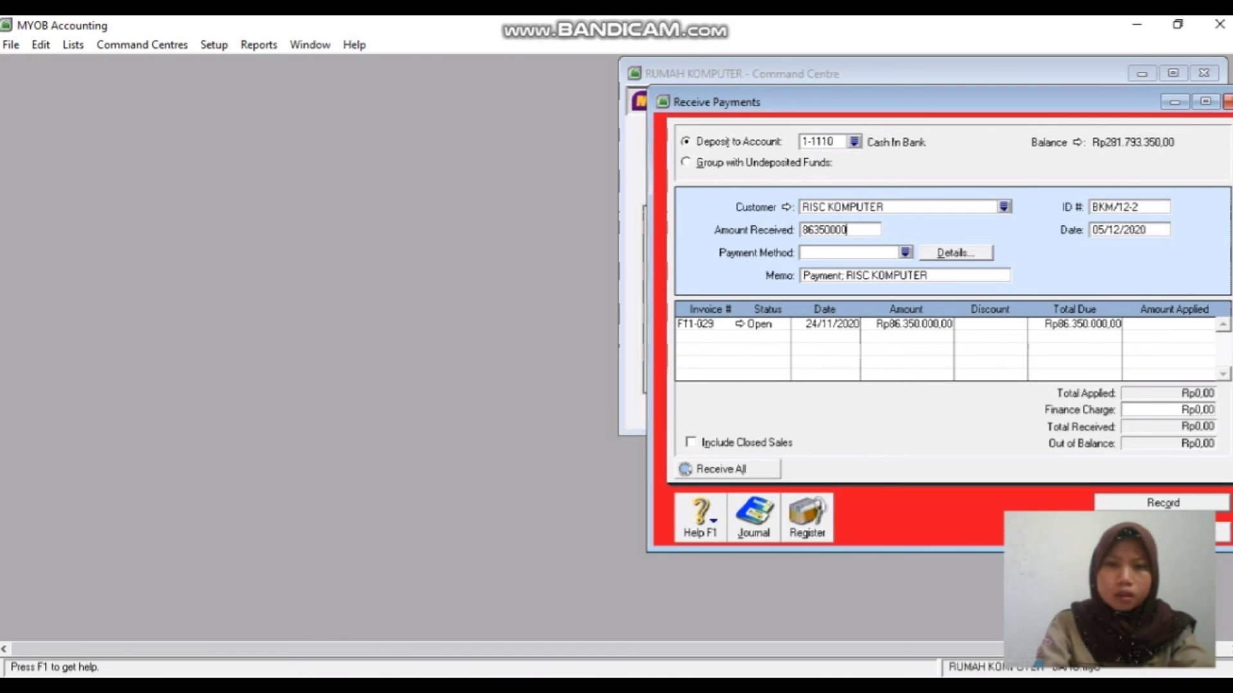
key(Tab)
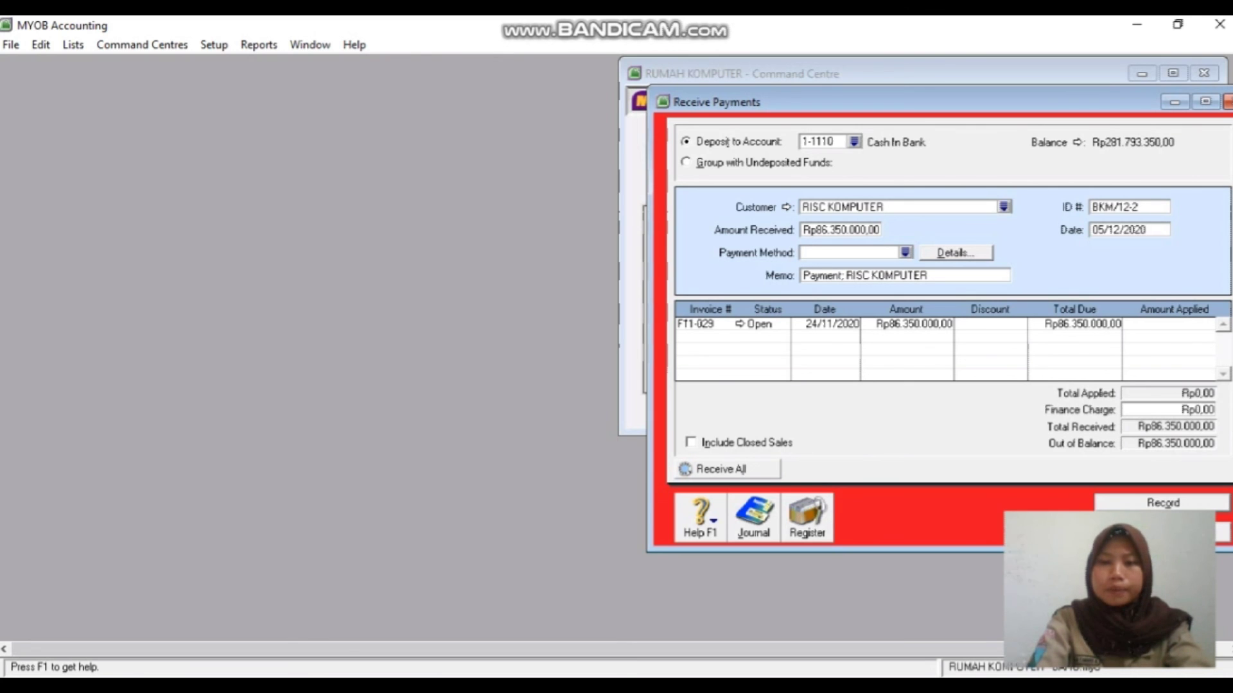
key(Tab)
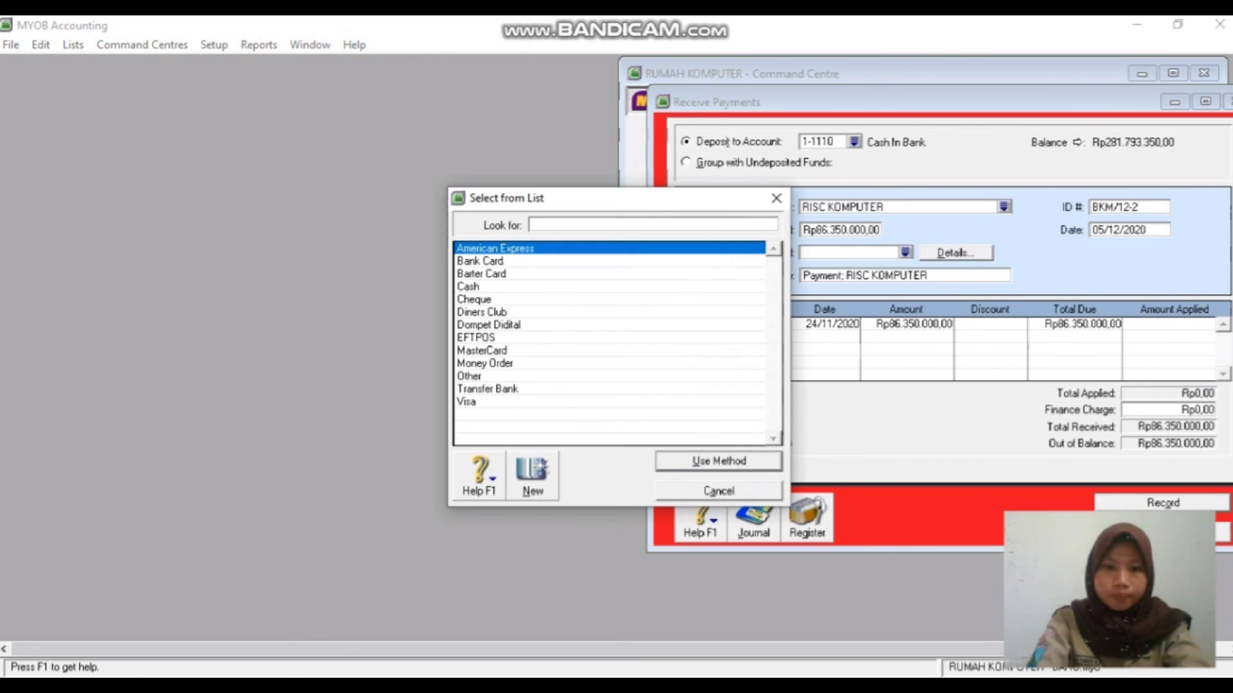
click(488, 389)
key(Return)
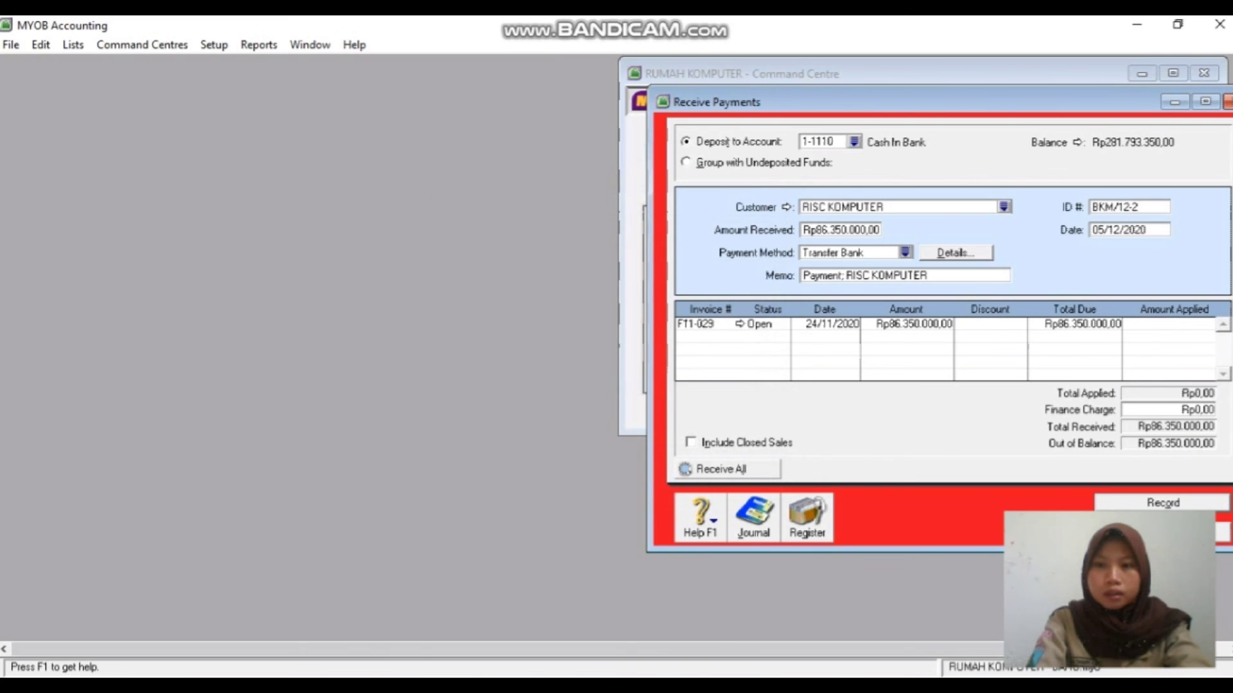
- Apply the full Rp86.350.000,00 to the open invoice F11-029
key(Tab)
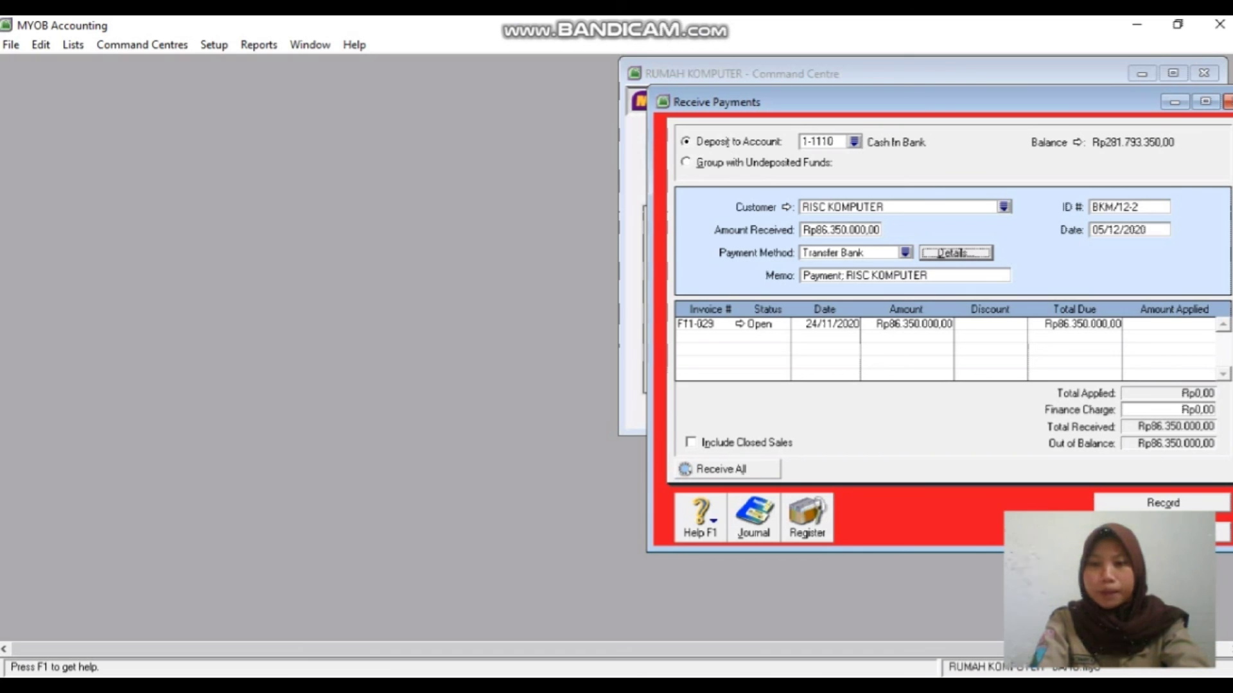
key(Tab)
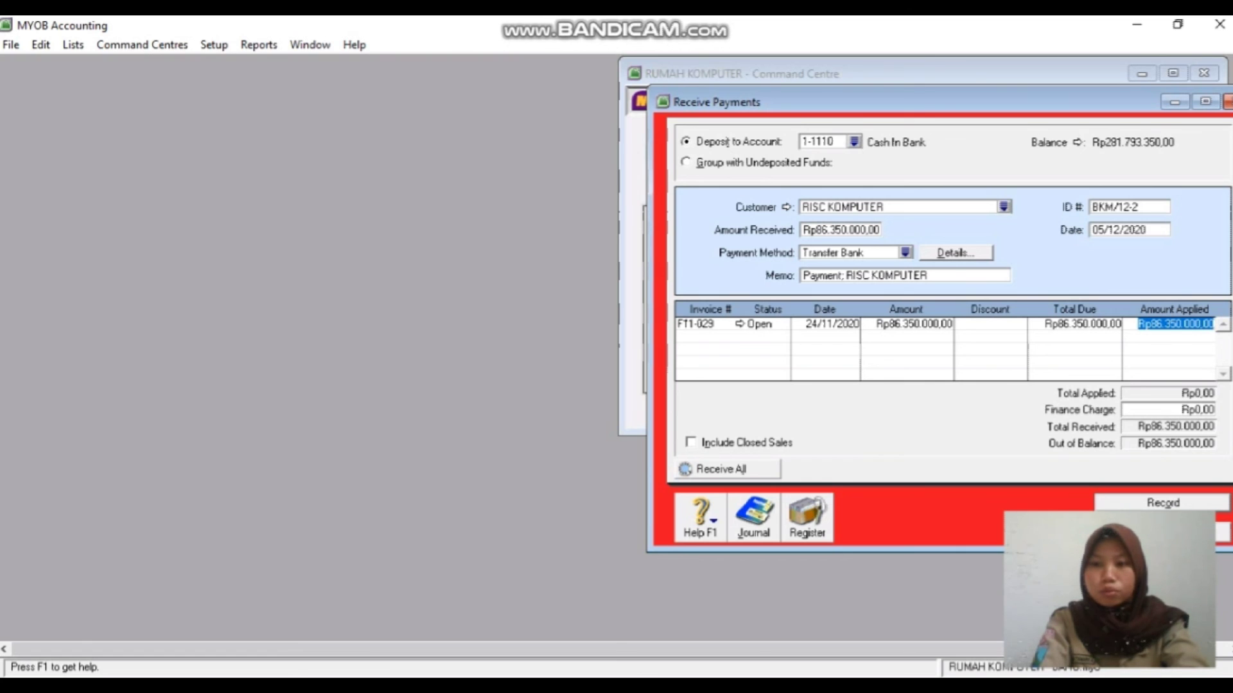
key(Tab)
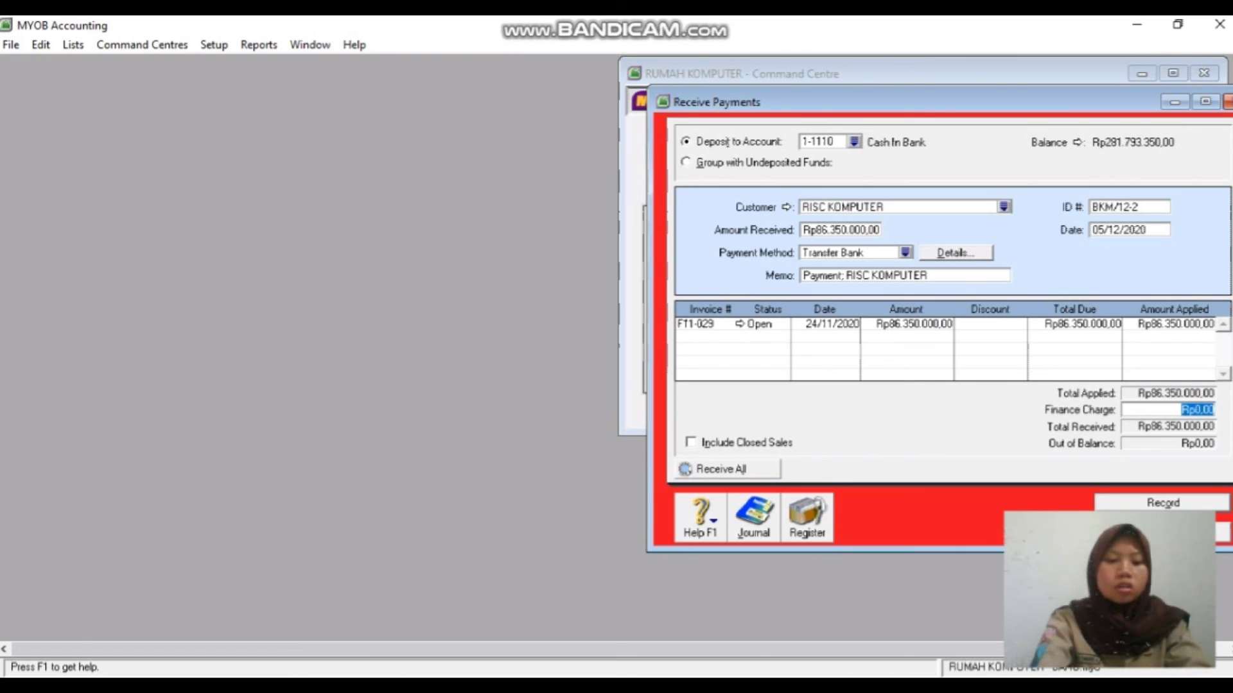
- Review the receipt's journal recap, record the transaction and close the Receive Payments window
key(ctrl+r)
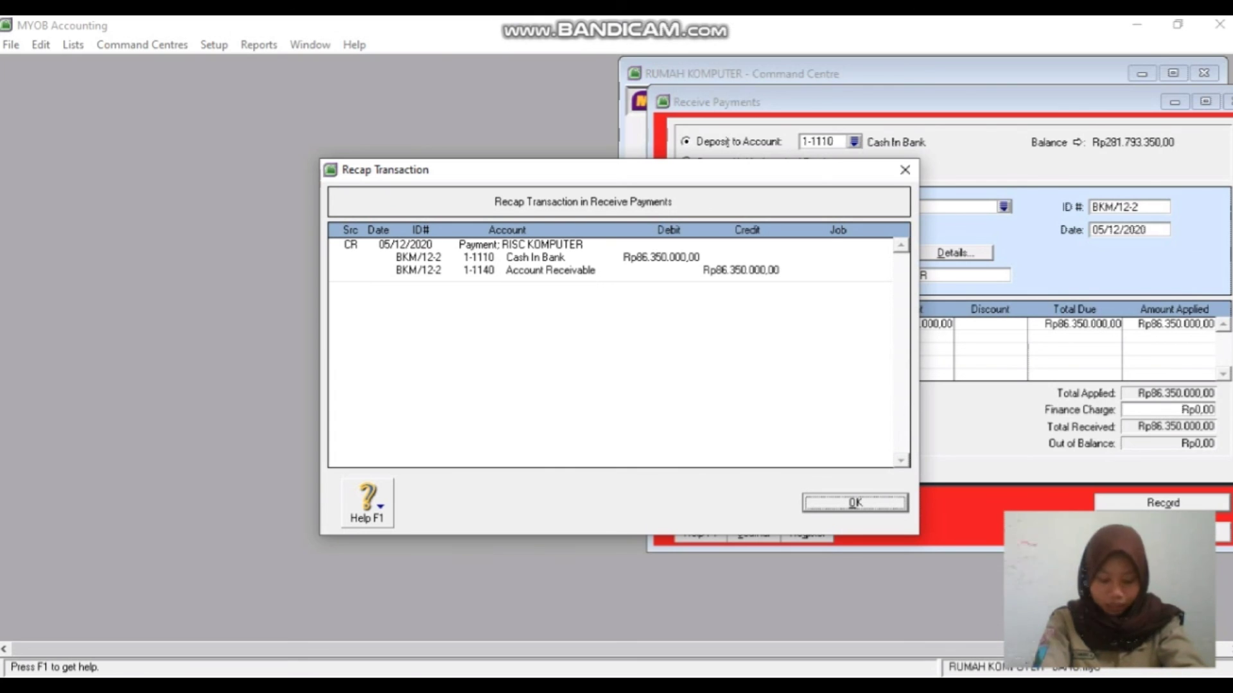
key(Return)
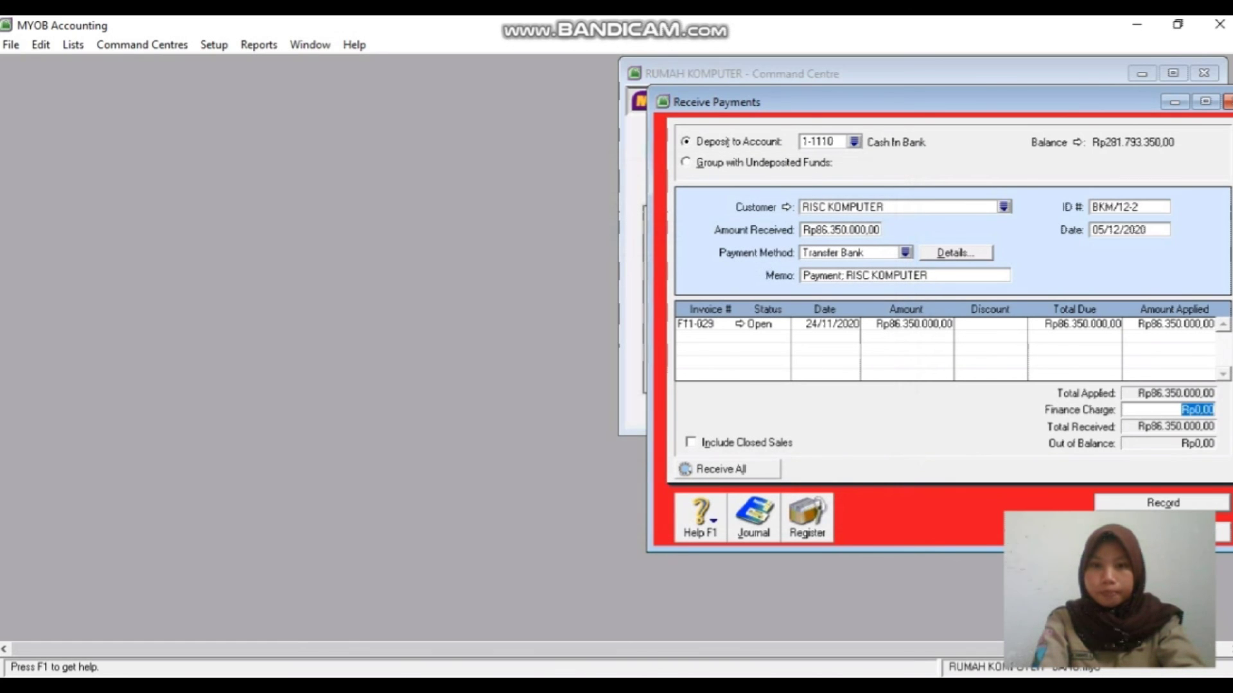
key(Return)
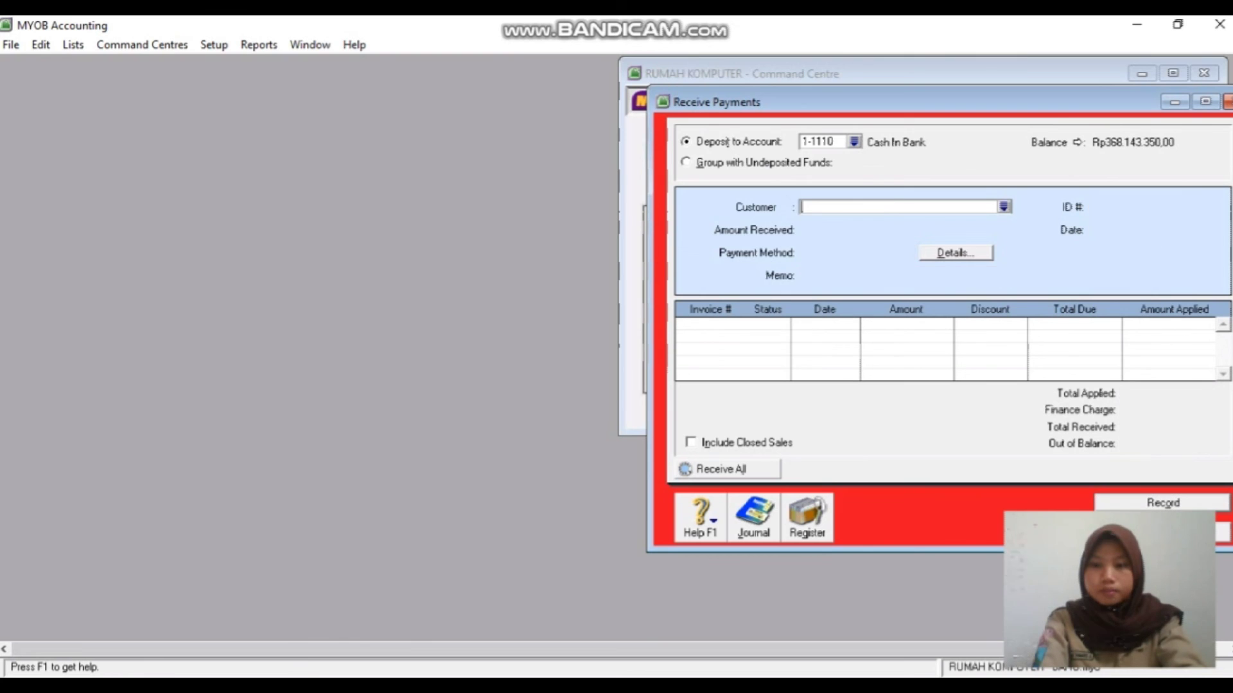
key(Escape)
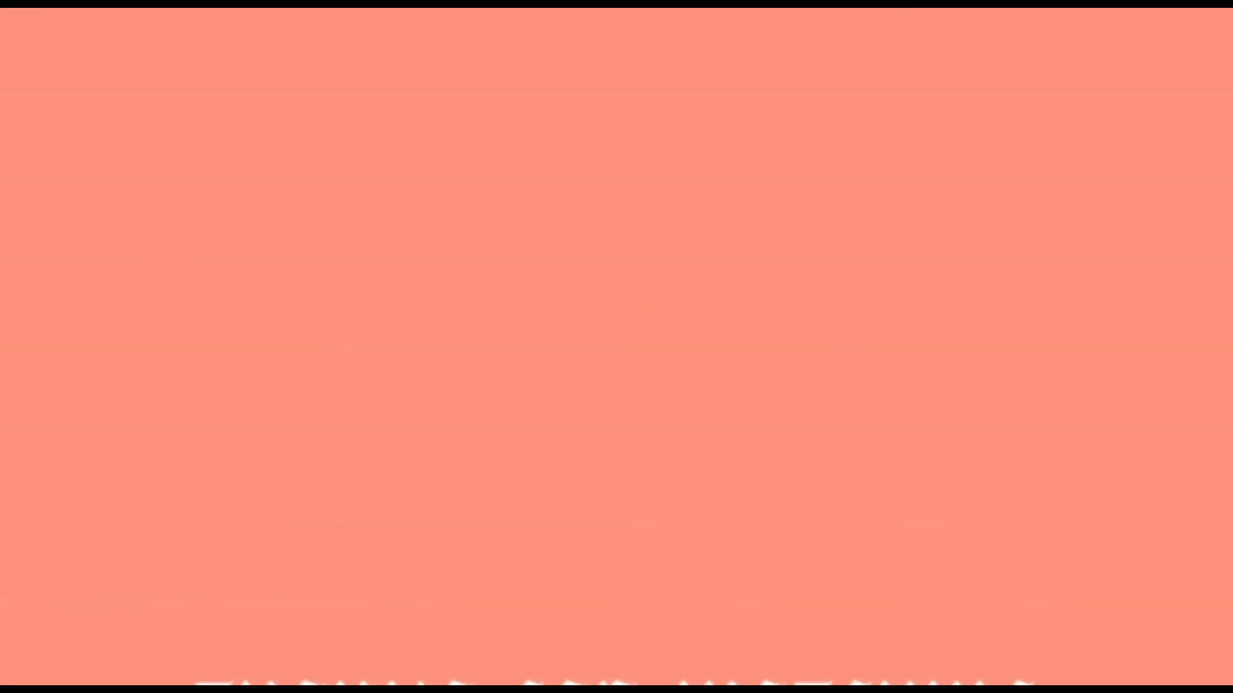